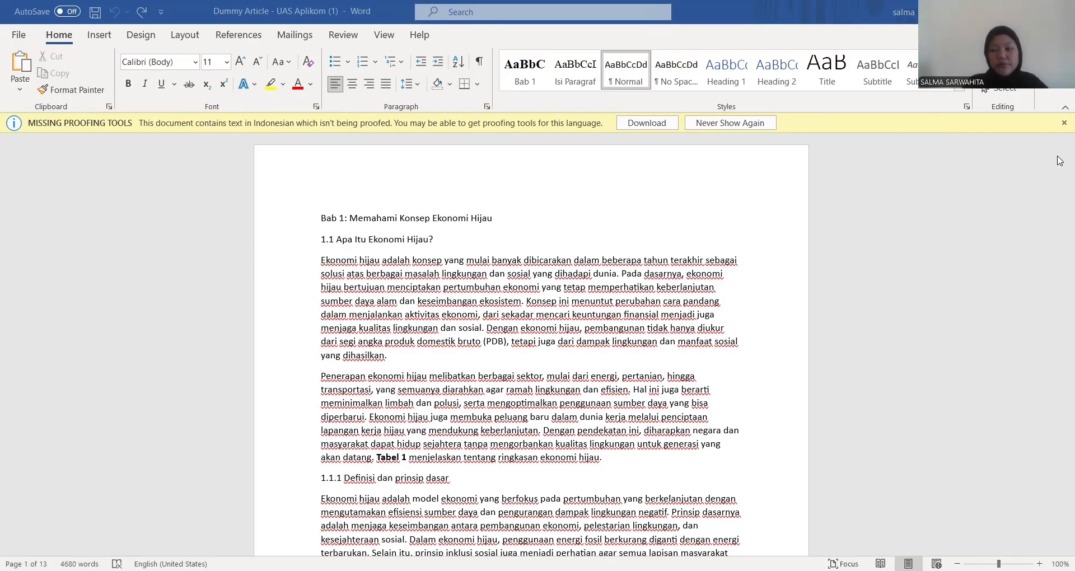
- Copy the whole "Tabel 1 Ringkasan Tentang Ekonomi Hijau" table near the end of the document, without its caption line
scroll(1059, 161, "down", 20)
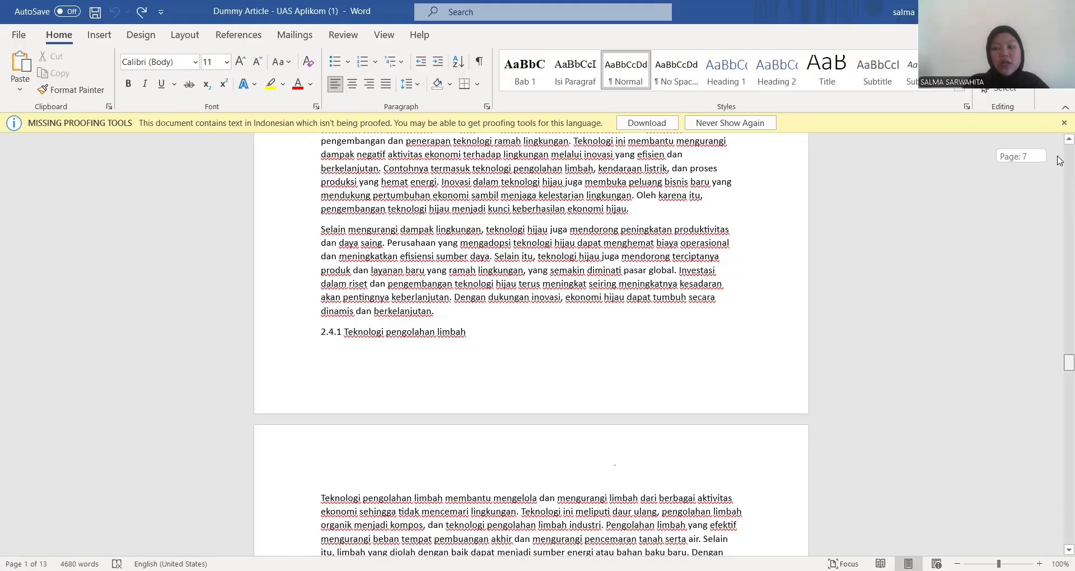
scroll(1059, 160, "down", 20)
scroll(1060, 160, "down", 10)
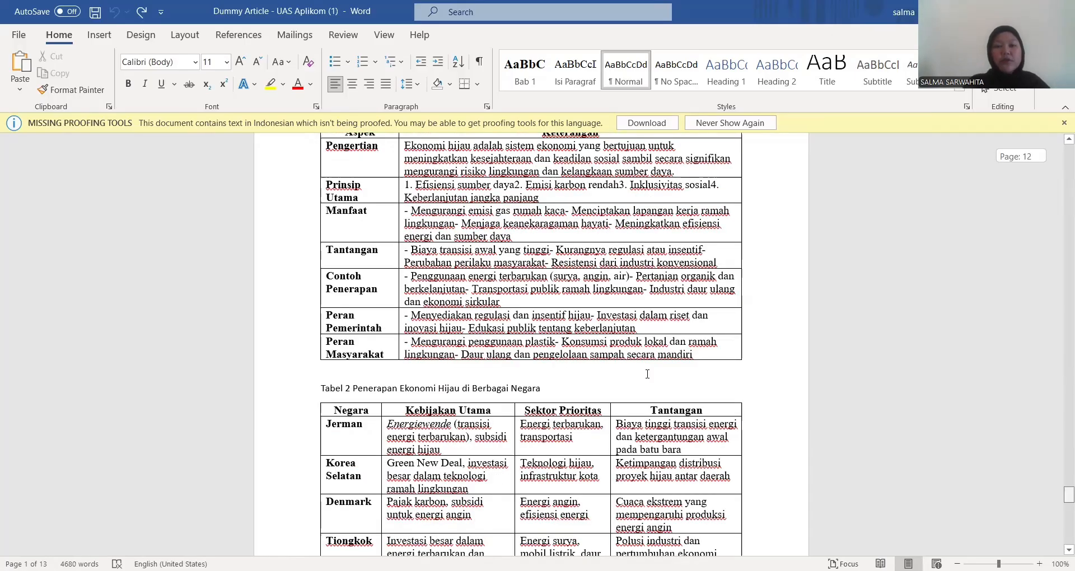
scroll(364, 138, "up", 1)
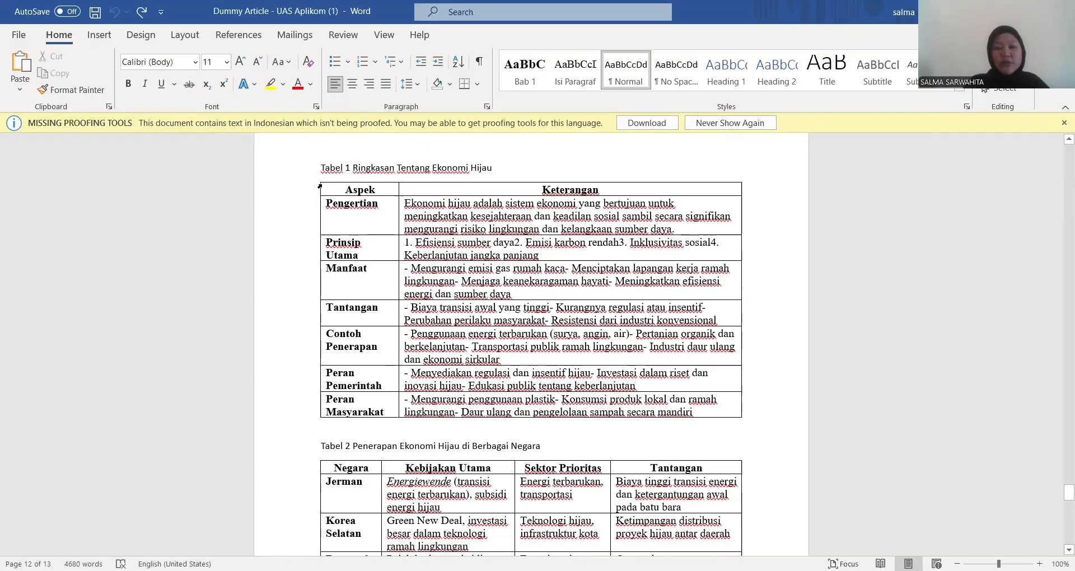
left_click(315, 177)
left_click(315, 178)
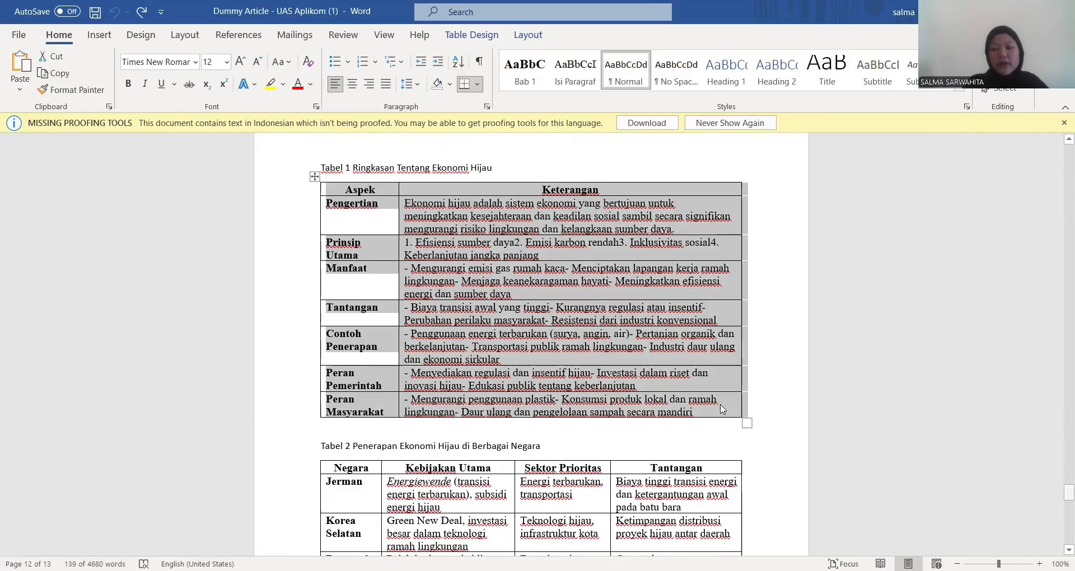
- Replace the sentence "Tabel 1 menjelaskan tentang ringkasan ekonomi hijau." in section 1.1 on page 1 with the copied table
scroll(722, 409, "up", 20)
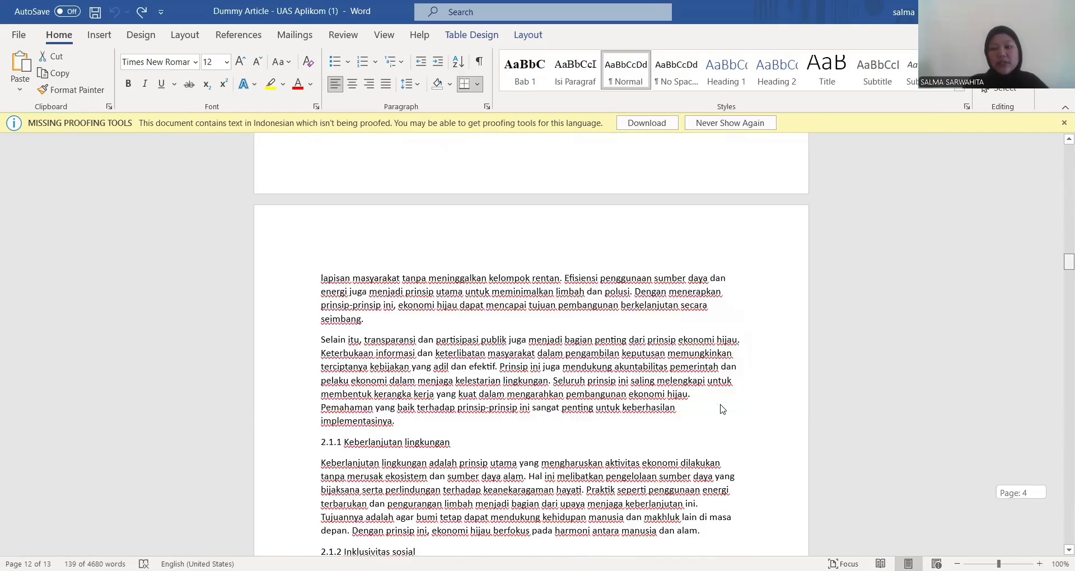
scroll(722, 409, "up", 20)
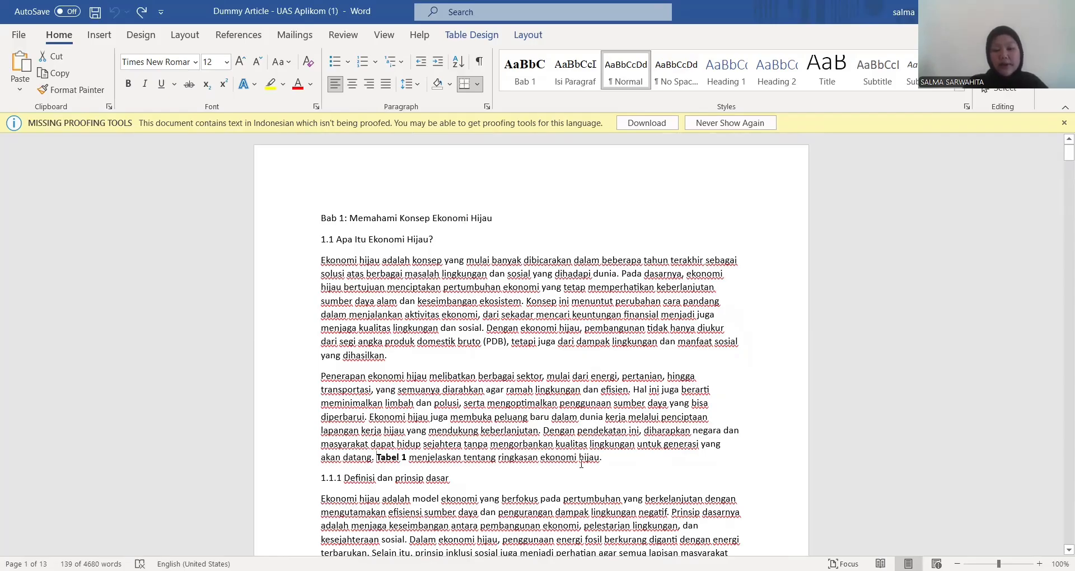
left_click(615, 457, "shift")
key("BackSpace")
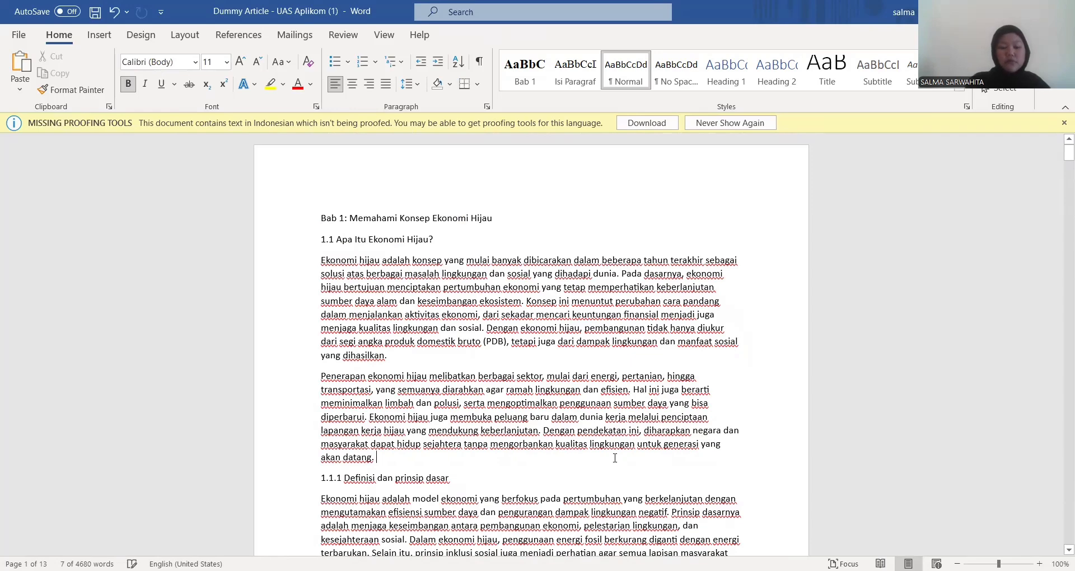
key("ctrl+z")
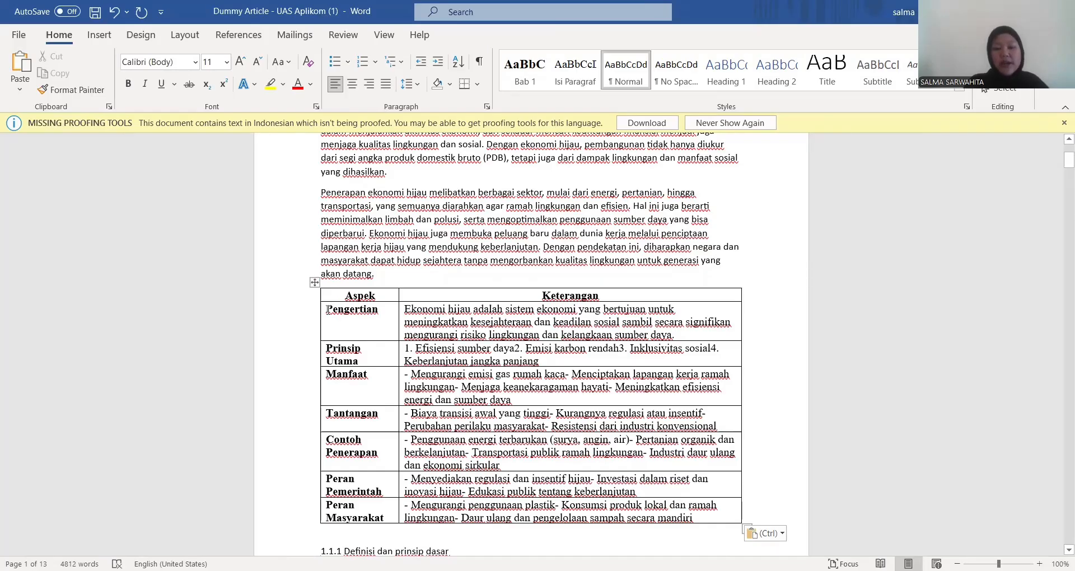
- Remove the left, right, inner vertical and inner horizontal borders from all table rows below the header, from Pengertian to Peran Masyarakat
left_click_drag(346, 313, 514, 358)
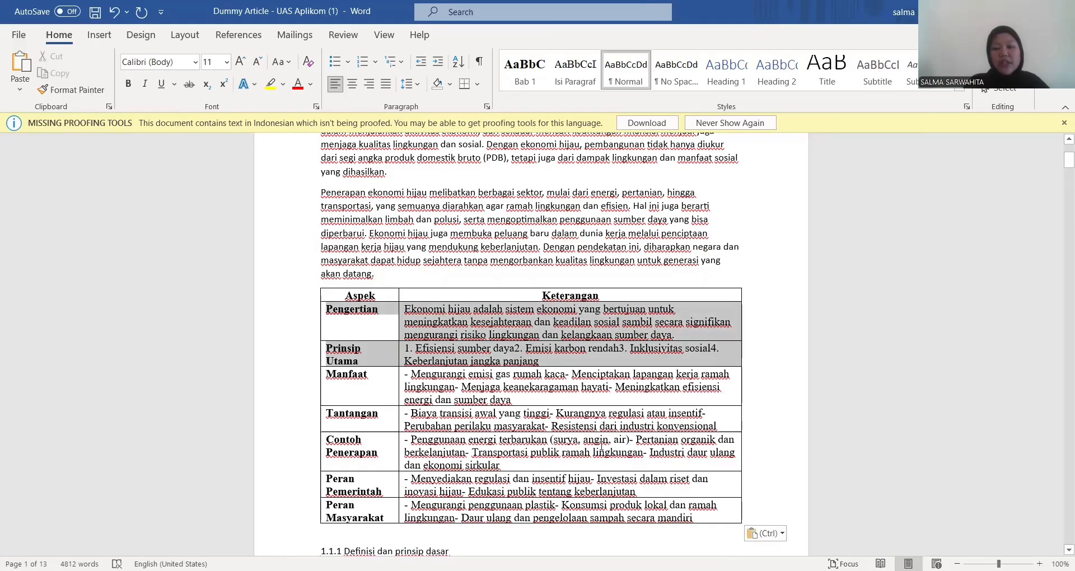
left_click_drag(627, 463, 677, 512)
right_click(678, 512)
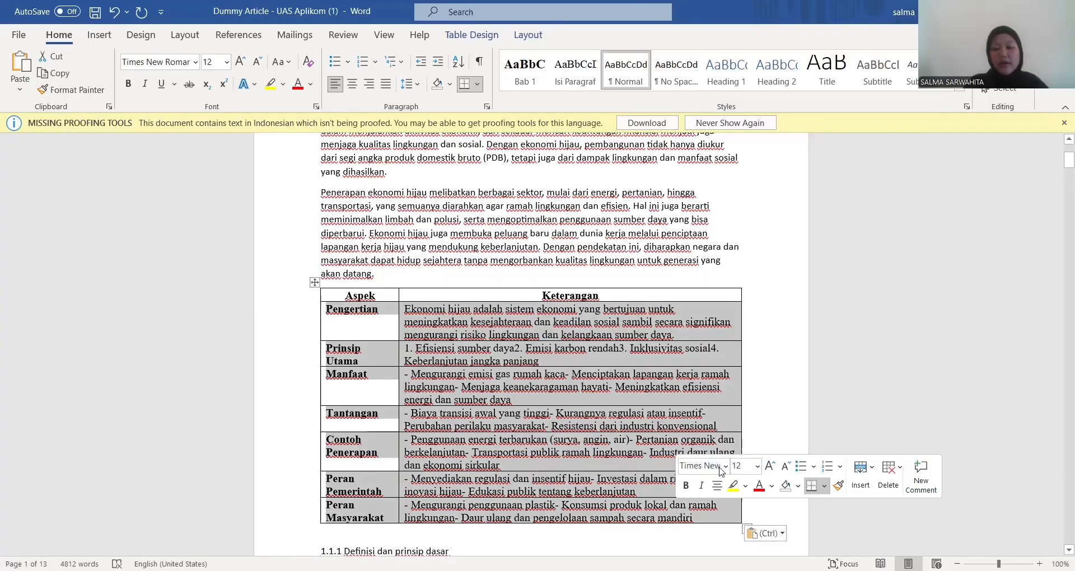
left_click(720, 475)
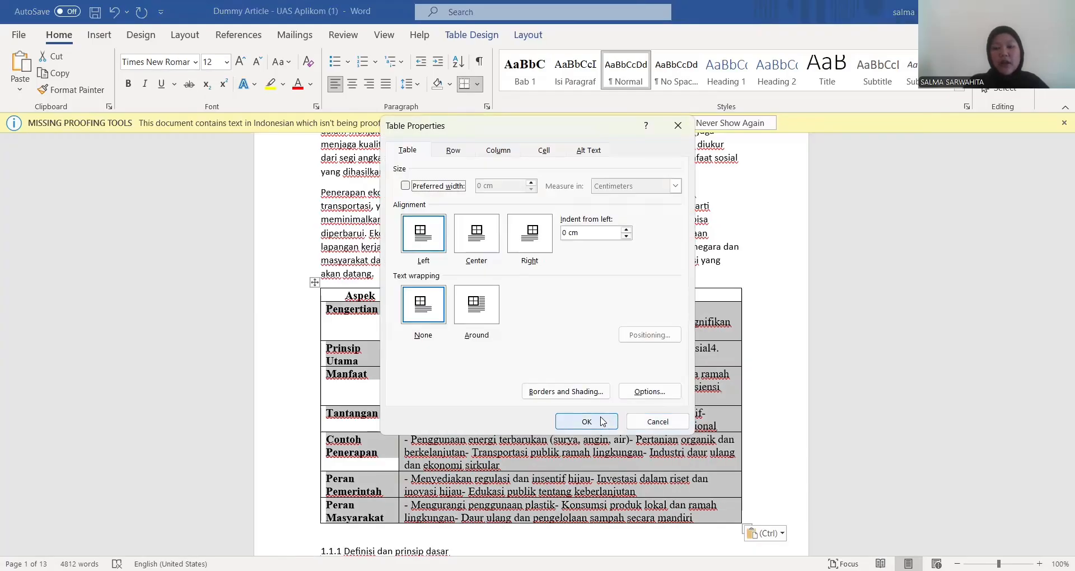
left_click(589, 392)
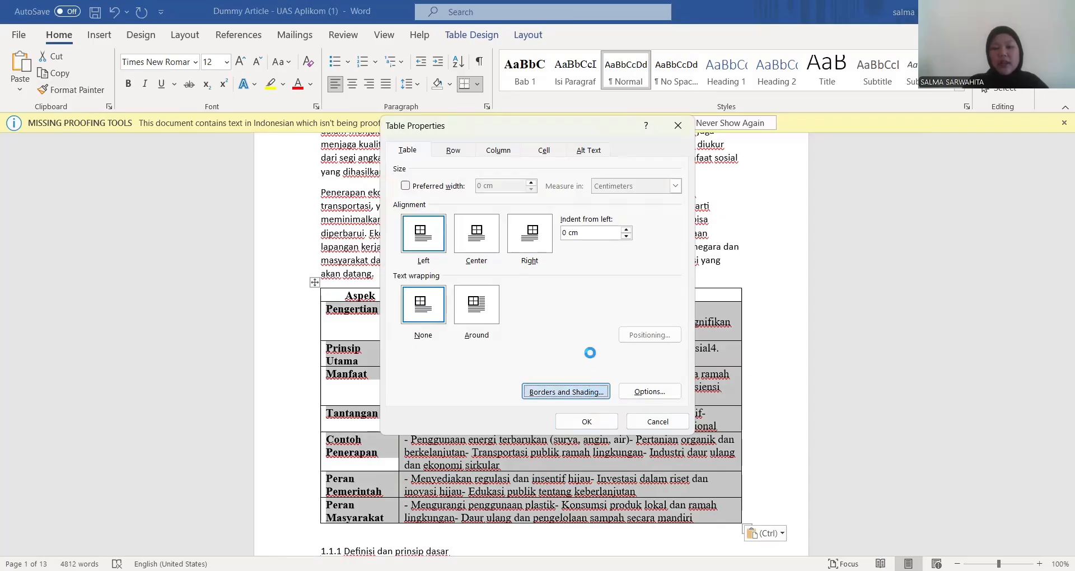
left_click(620, 329)
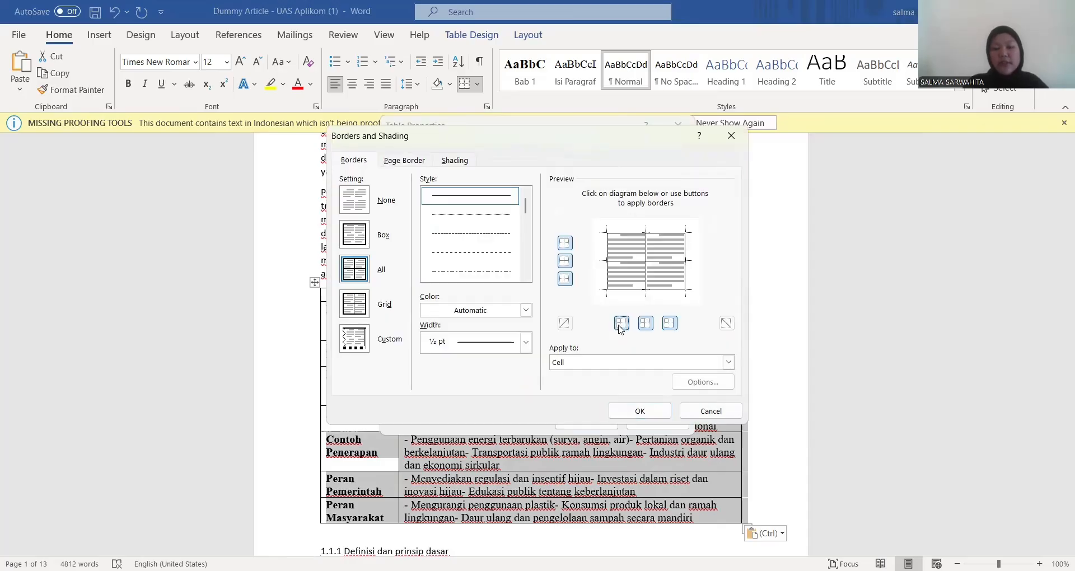
left_click(646, 326)
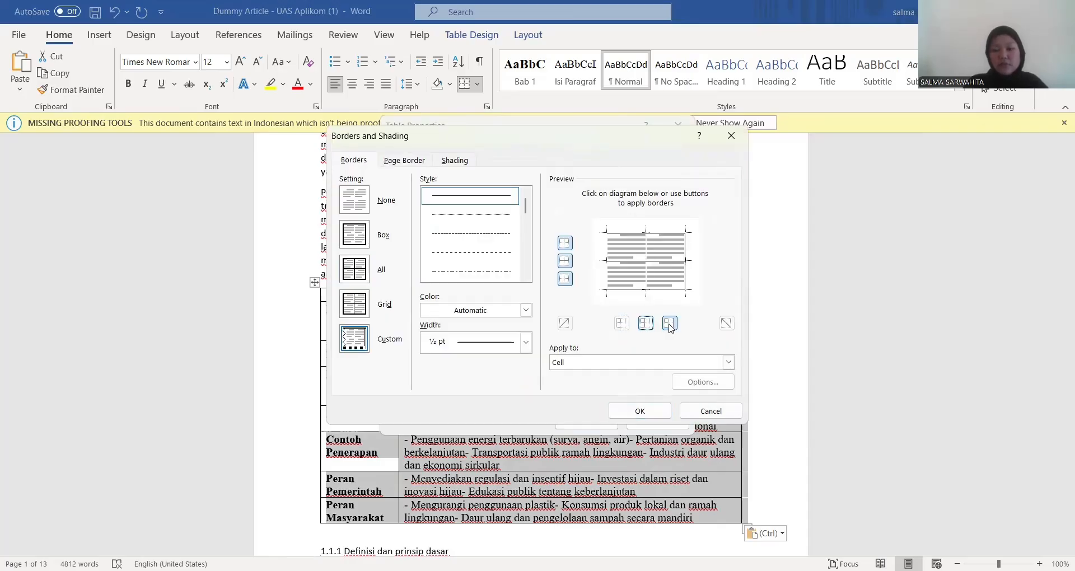
left_click(670, 323)
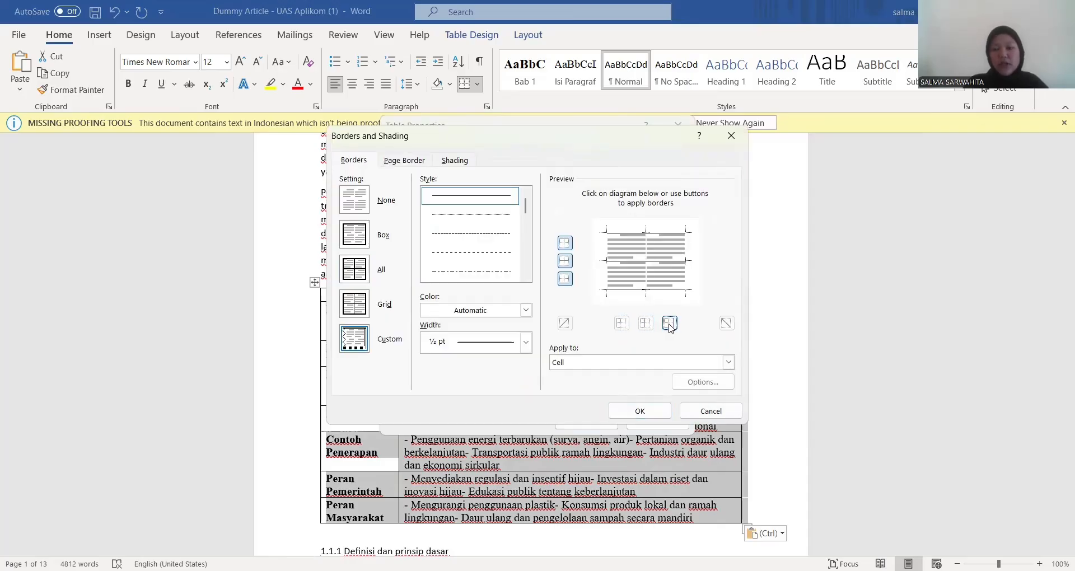
left_click(567, 264)
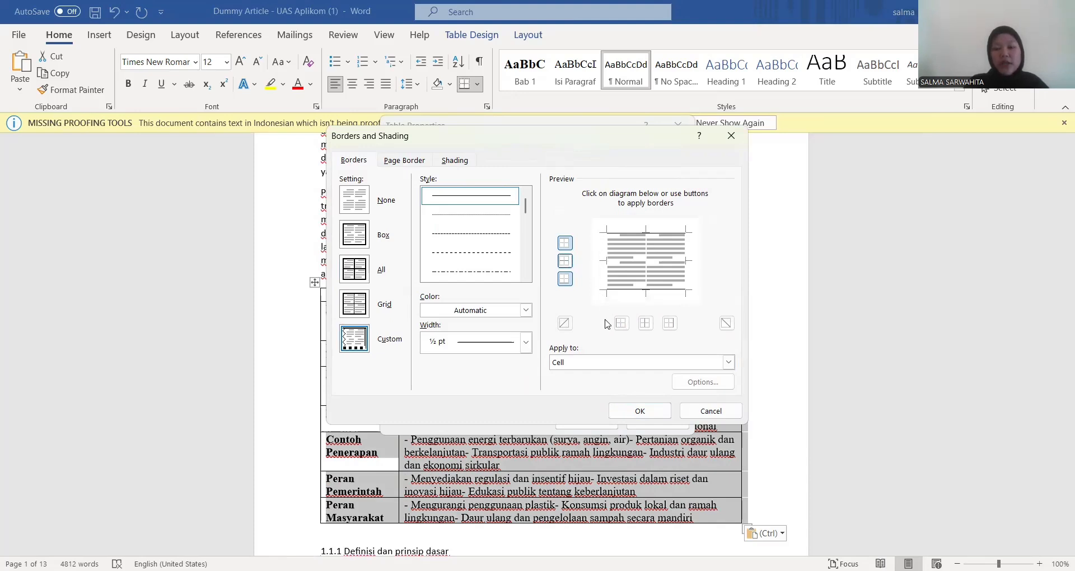
left_click(636, 412)
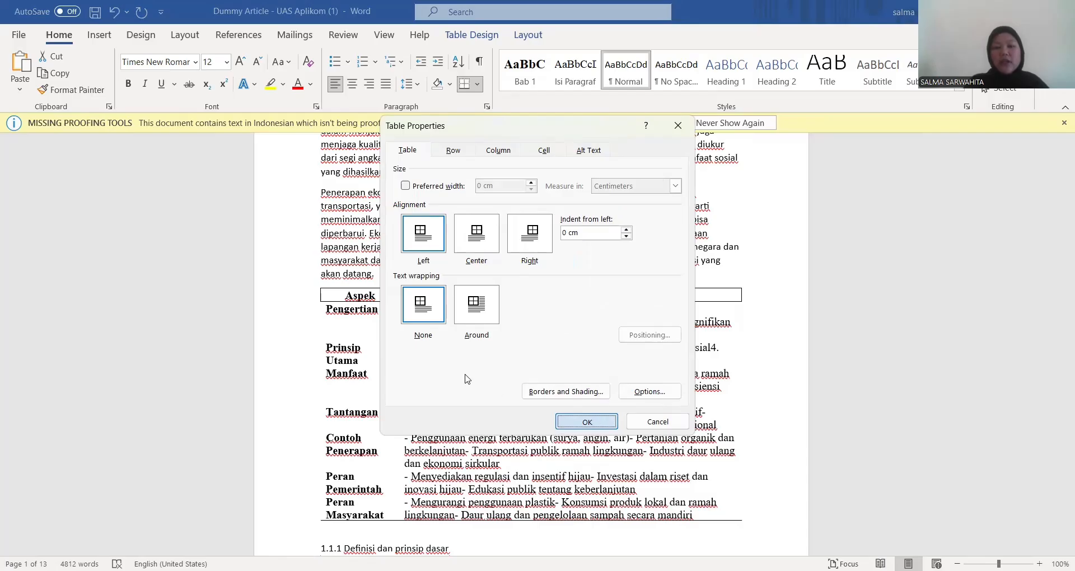
key("Return")
- Remove the left, inner vertical and right borders from the Aspek and Keterangan header row, keeping its horizontal borders
left_click_drag(338, 292, 517, 297)
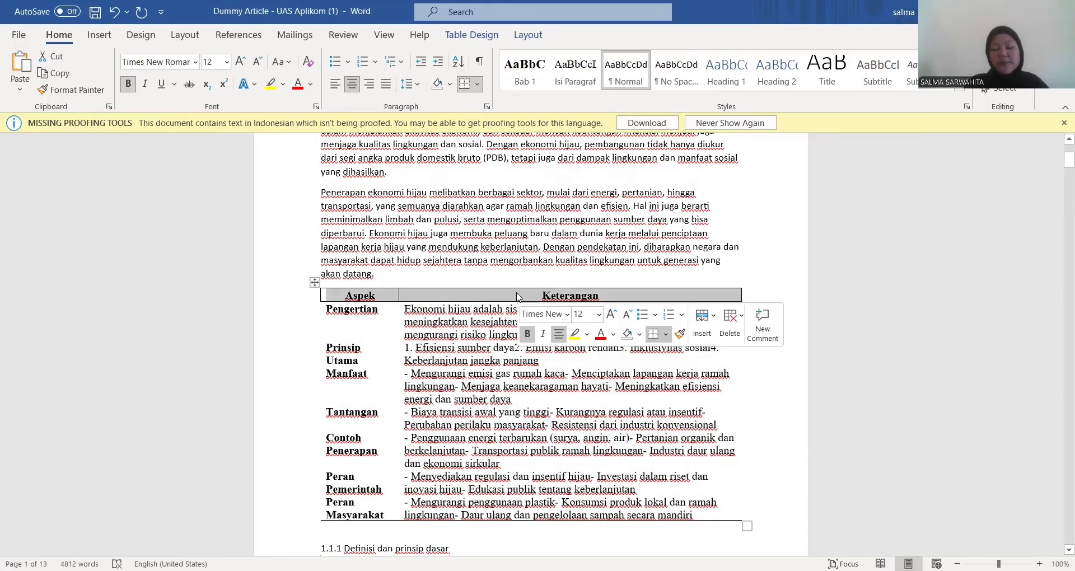
left_click(518, 297)
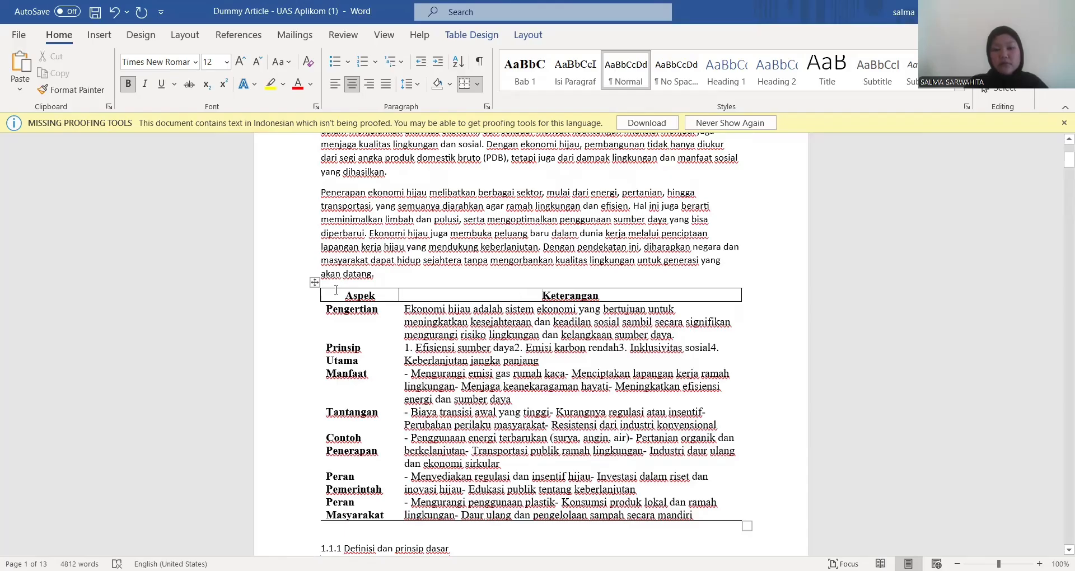
right_click(480, 292)
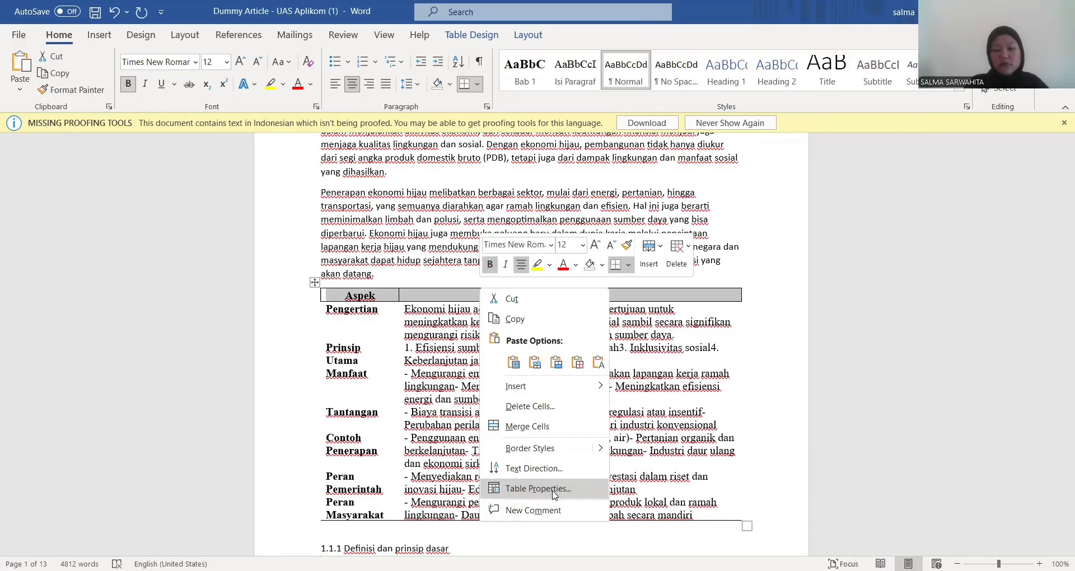
left_click(555, 492)
left_click(563, 391)
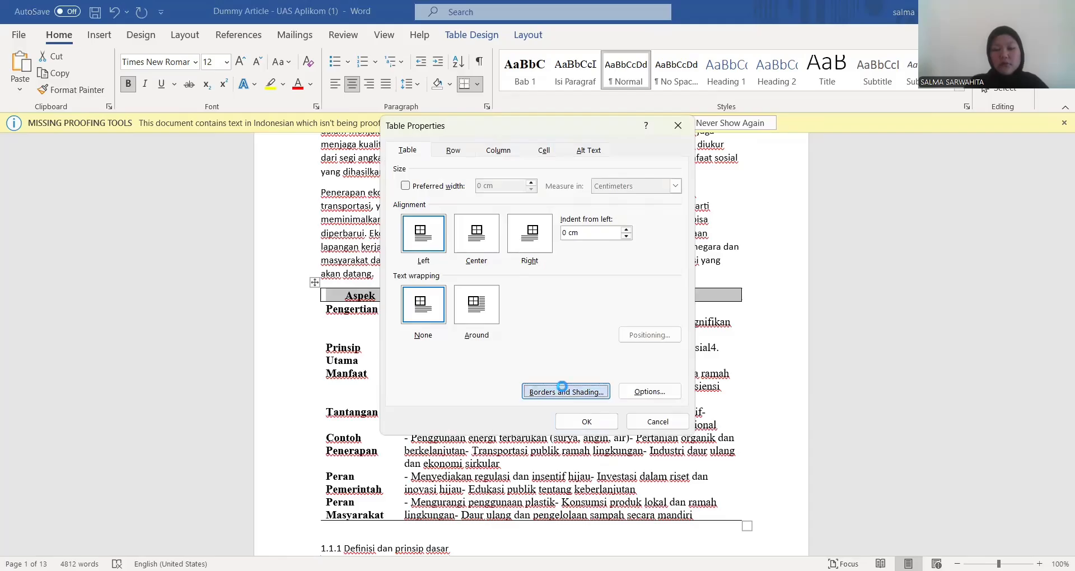
left_click(621, 322)
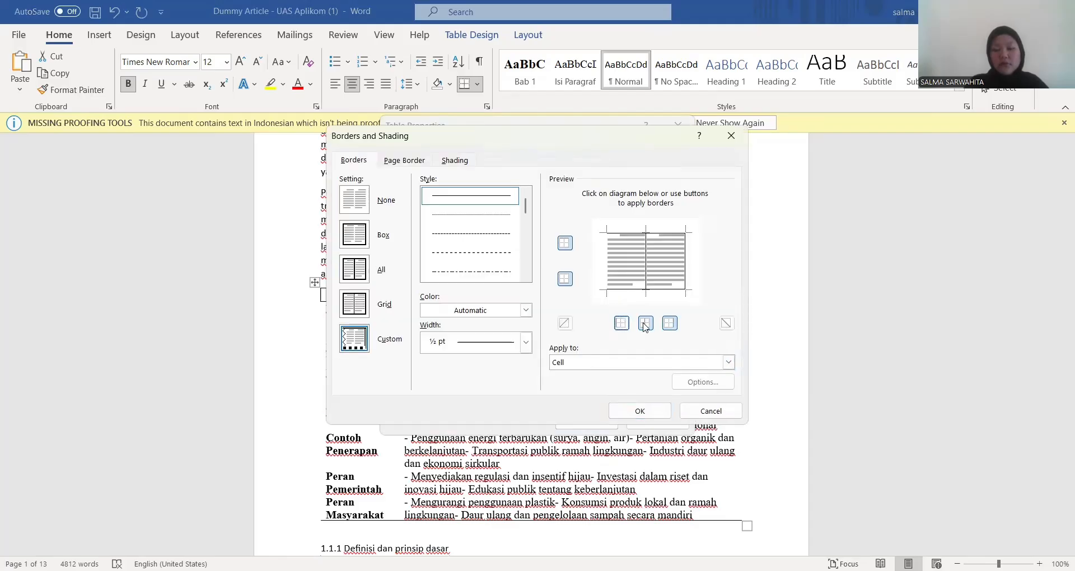
left_click(645, 323)
left_click(670, 323)
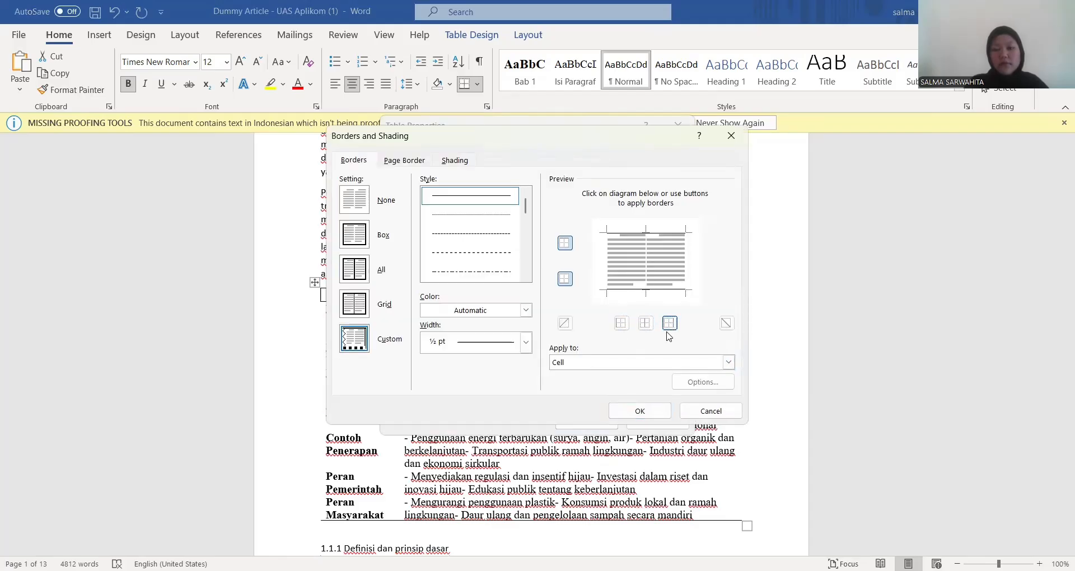
left_click(639, 412)
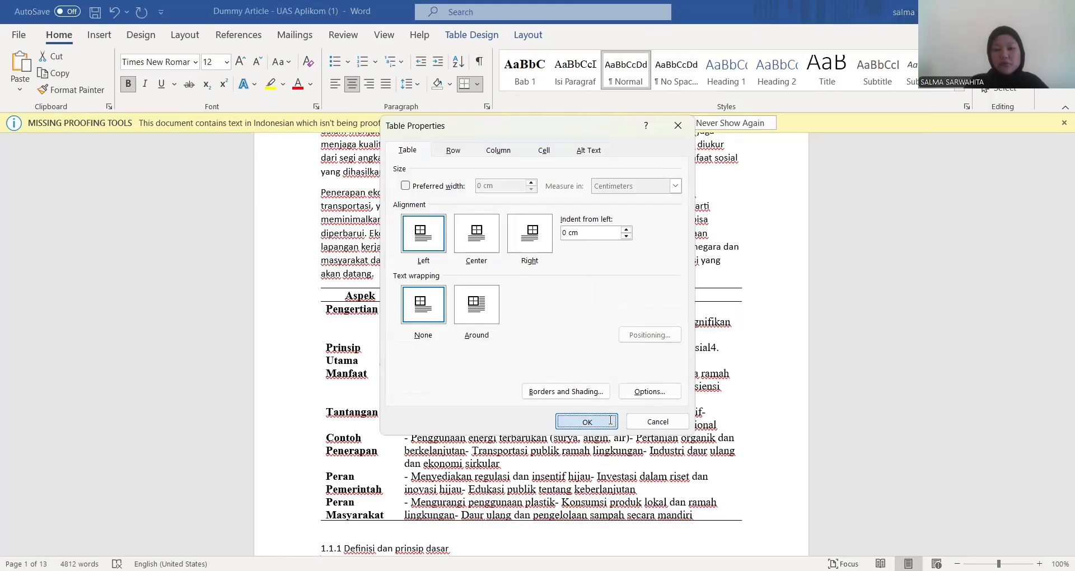
key("Return")
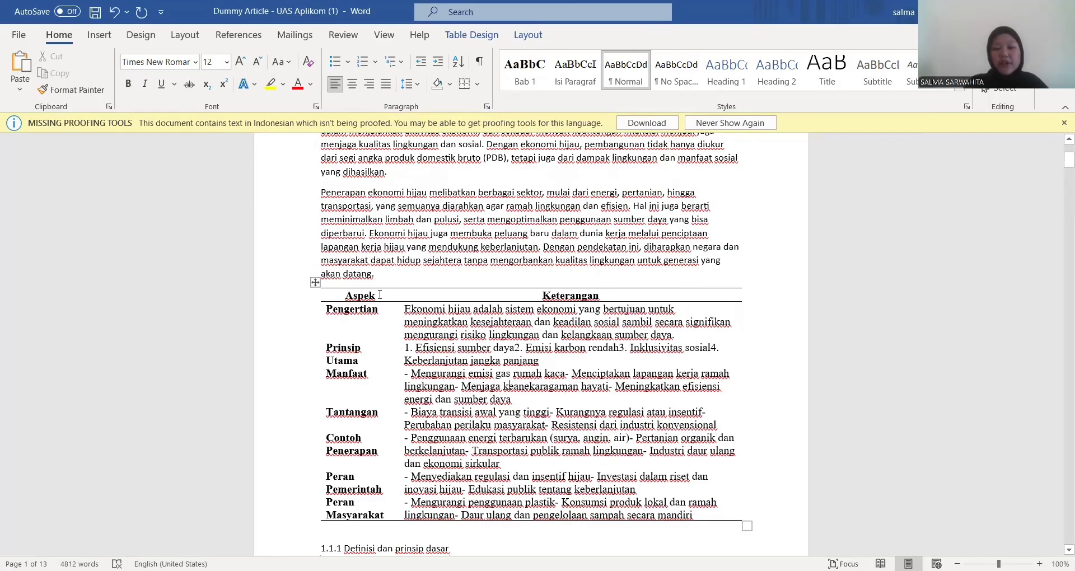
- Insert the caption "Table 1.1 Ringkasan Tentang Ekonomi Hijau" above the whole table, using the Table label
left_click(313, 286)
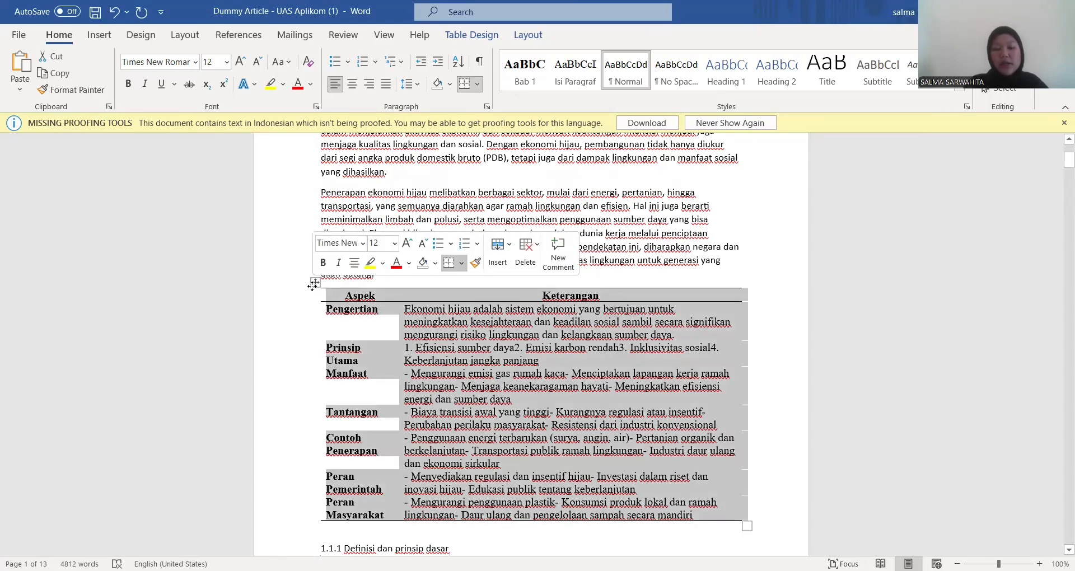
right_click(313, 286)
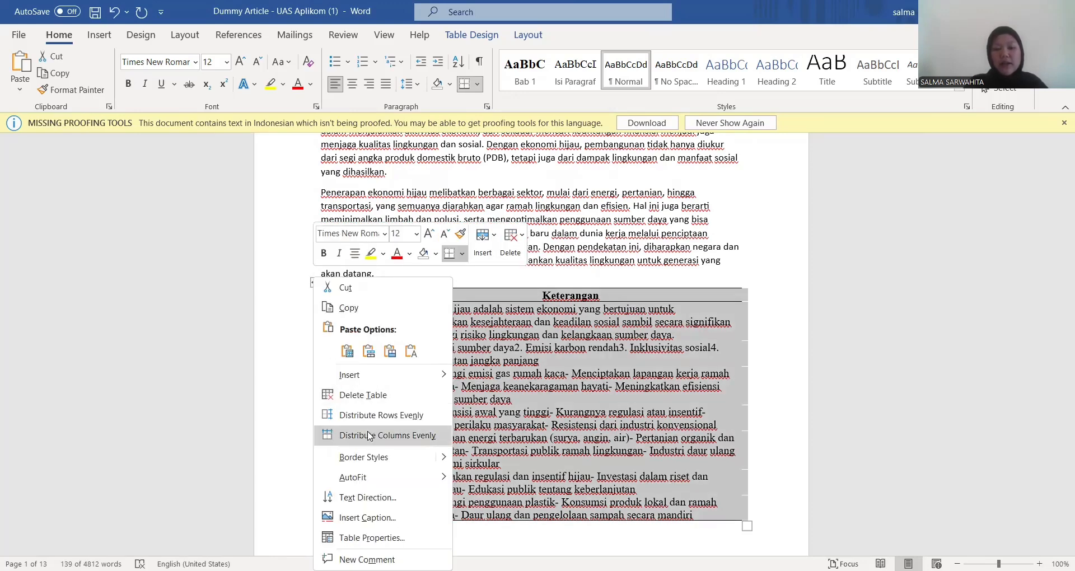
left_click(381, 515)
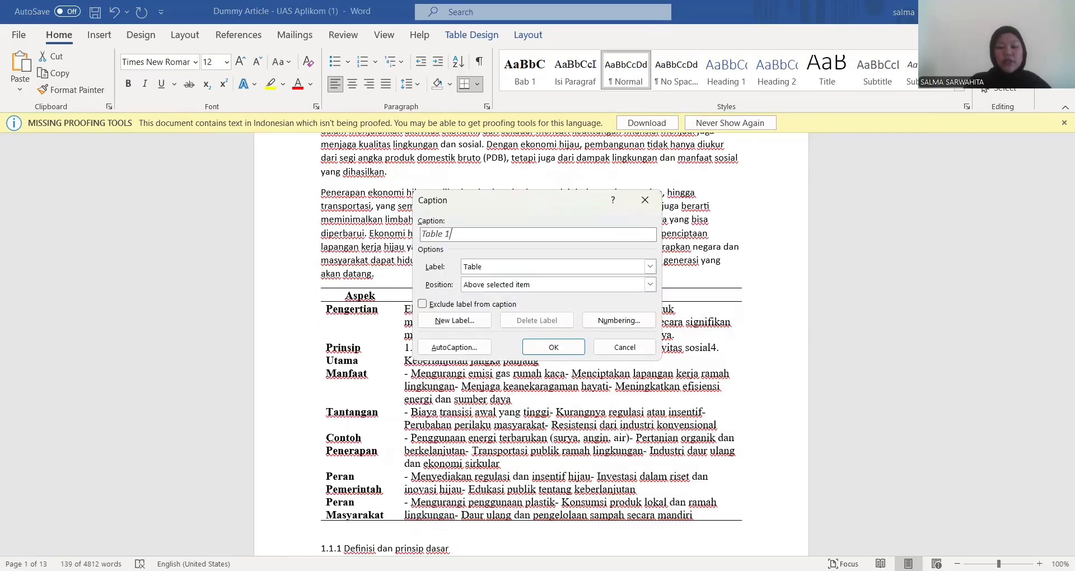
type(".1")
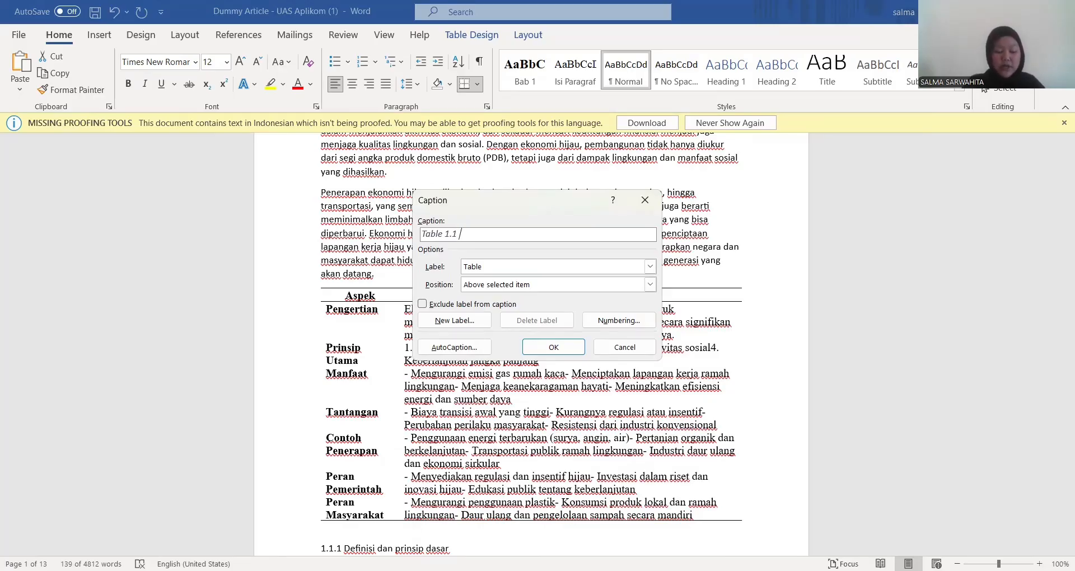
type("R")
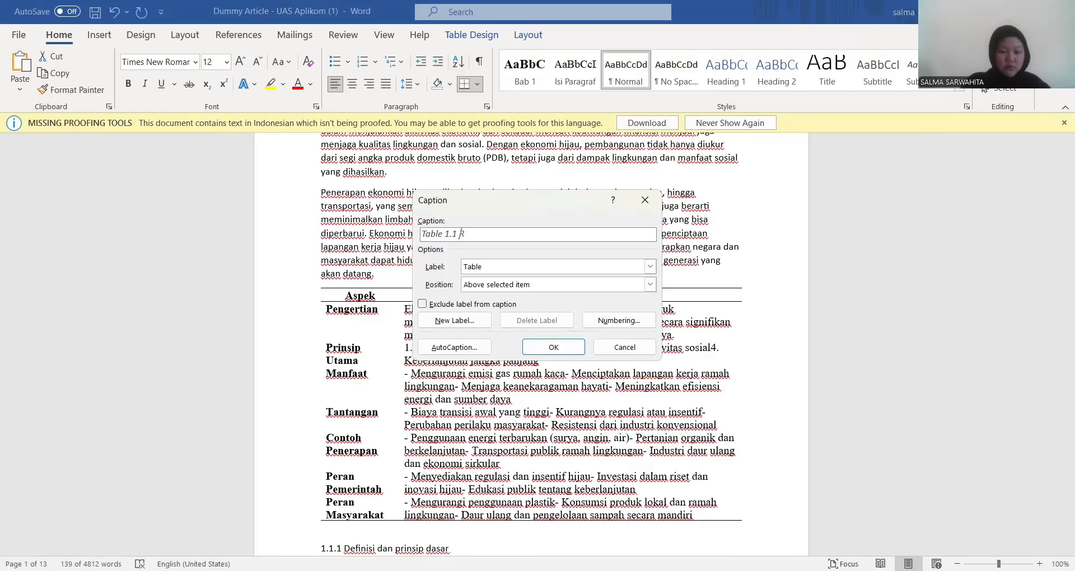
type("ingka")
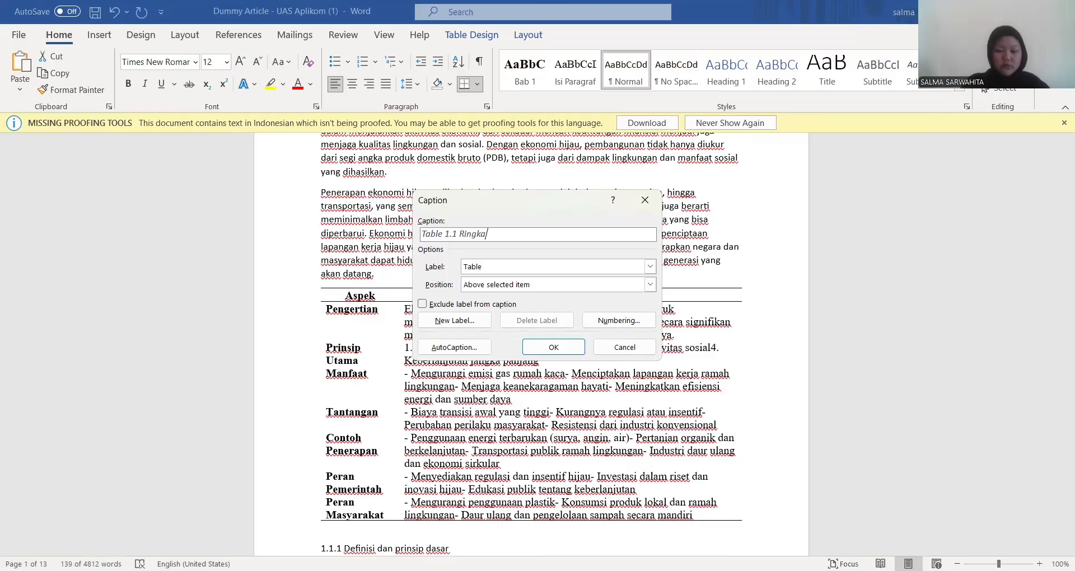
type("san Ten")
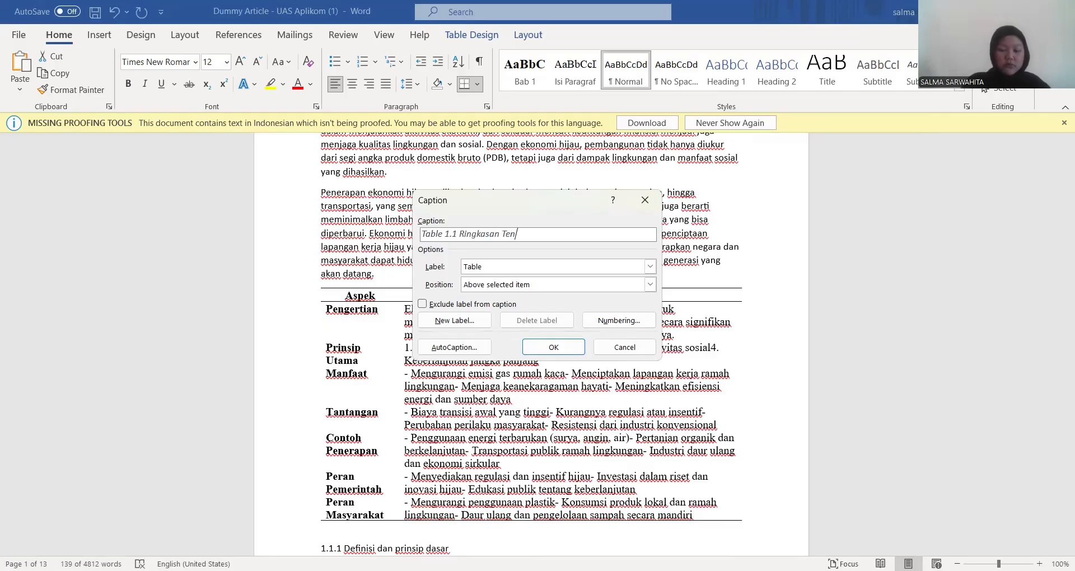
type("tang Ekonomi Hijau")
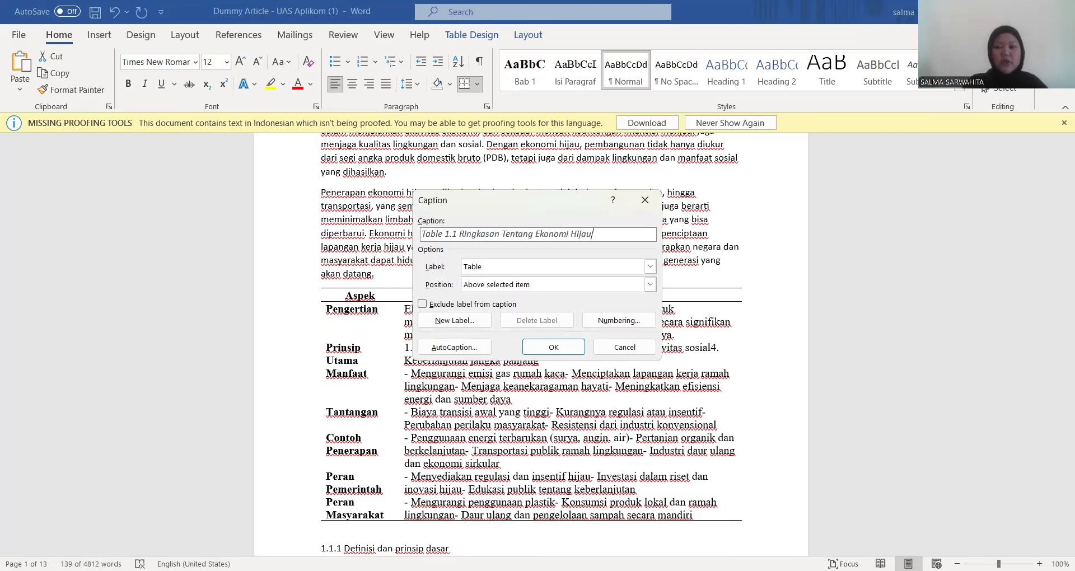
left_click(533, 348)
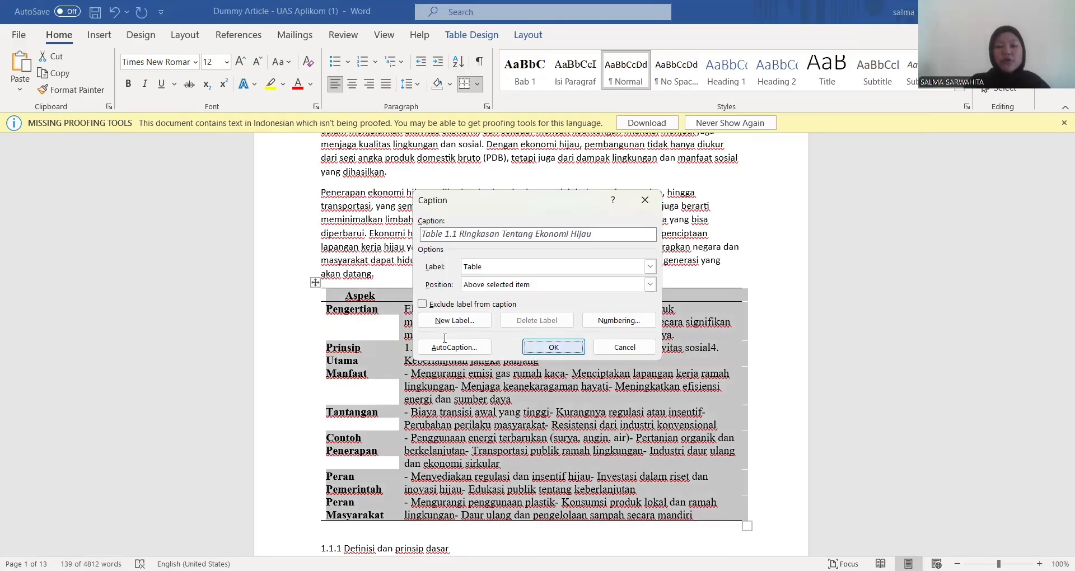
right_click(365, 313)
left_click(365, 313)
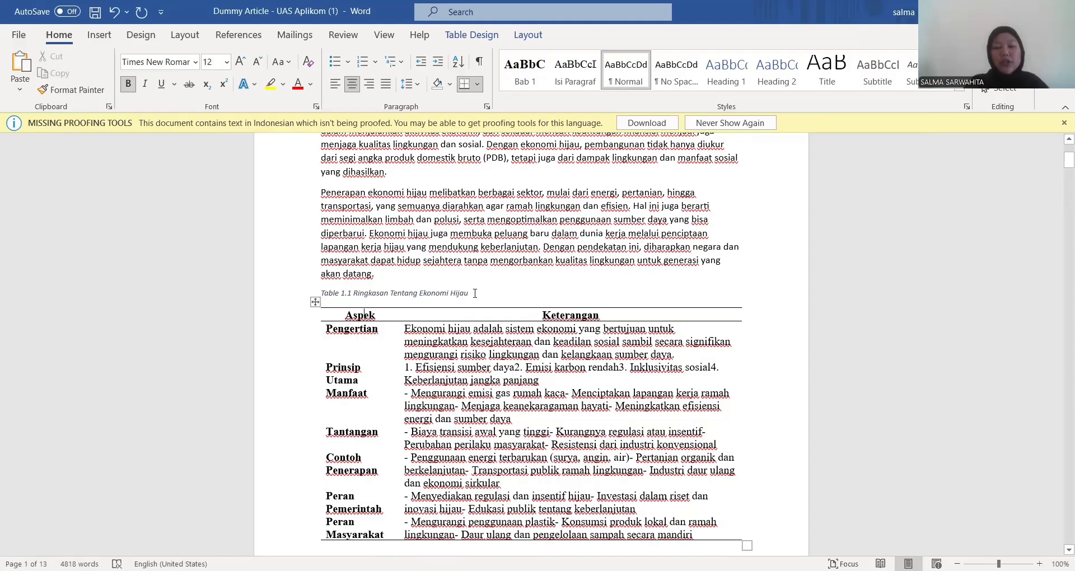
- Format the caption "Table 1.1 Ringkasan Tentang Ekonomi Hijau" in Times New Roman, size 12, bold
triple_click(325, 295)
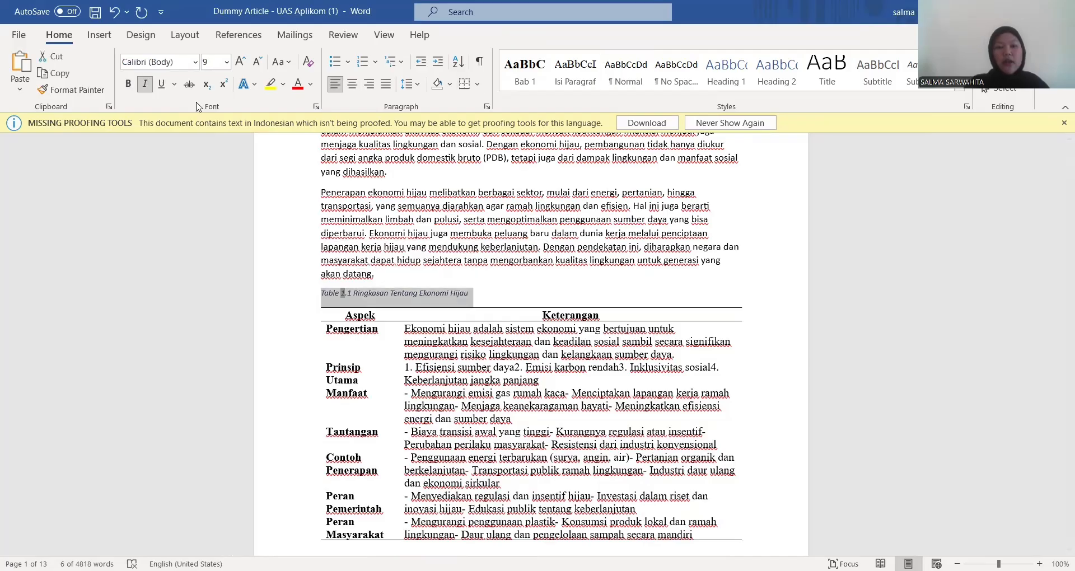
left_click(196, 63)
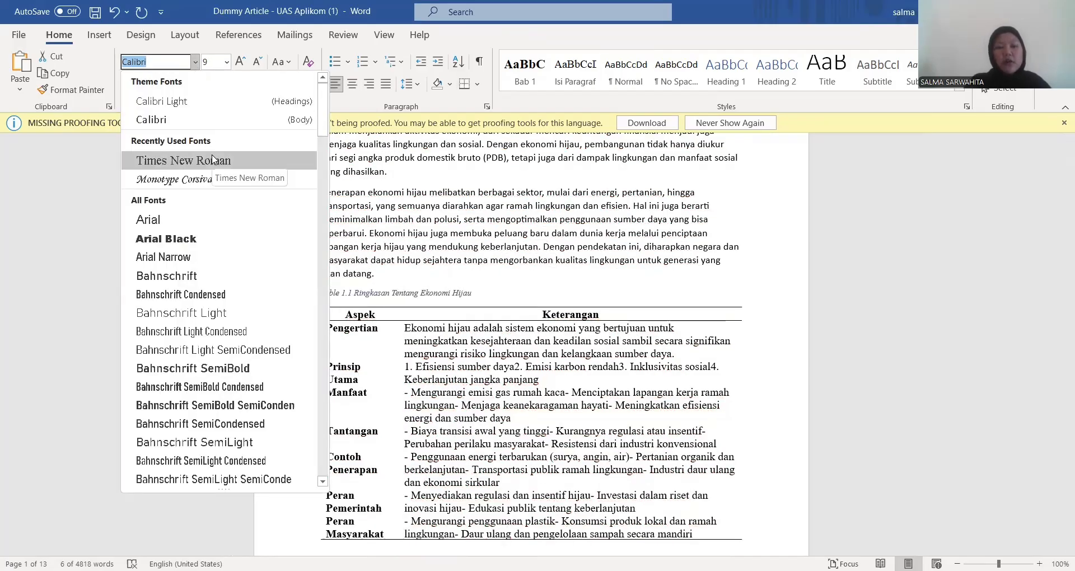
left_click(212, 160)
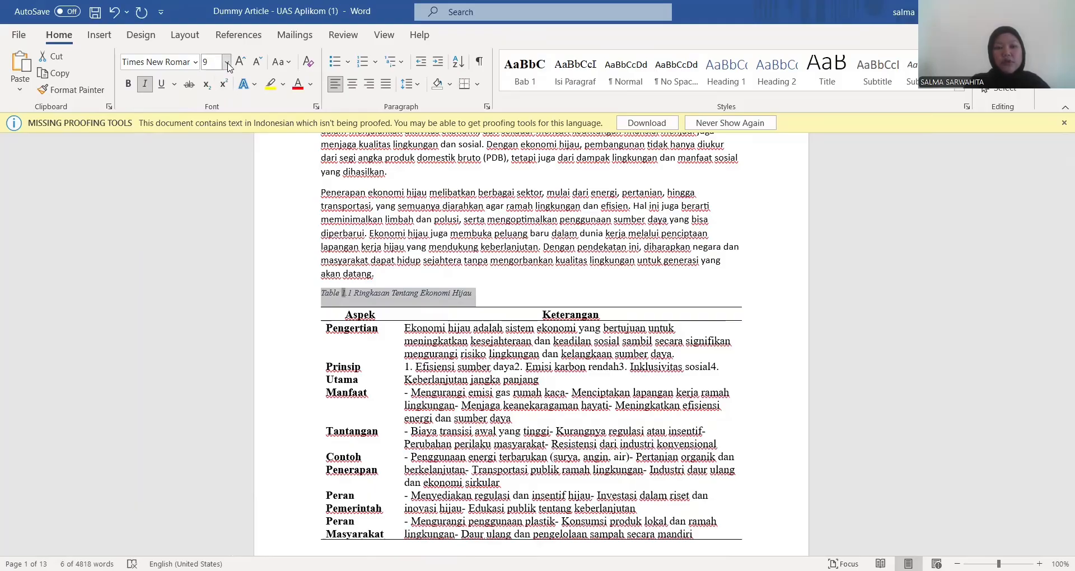
left_click(226, 63)
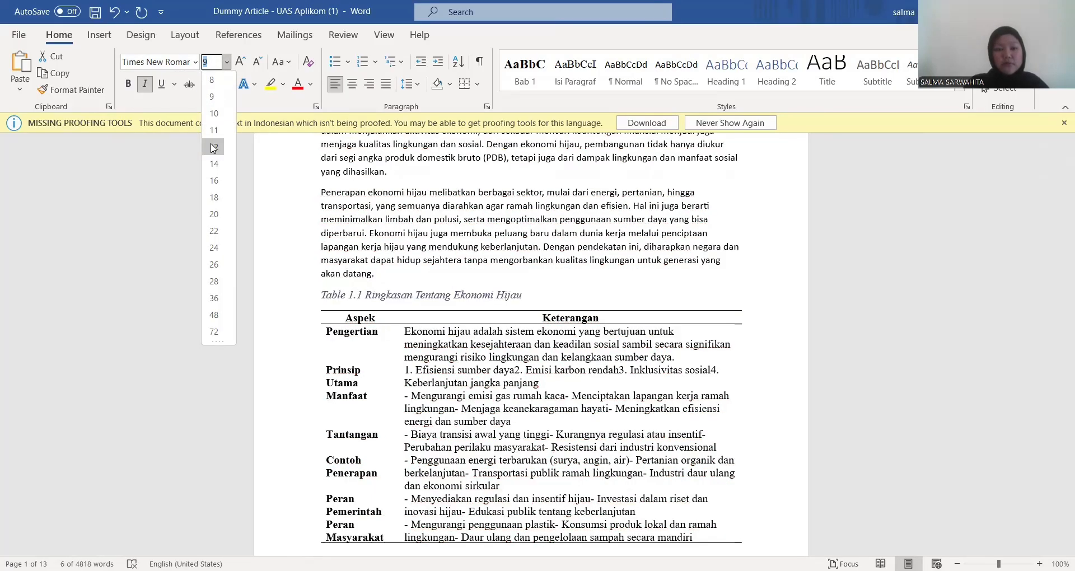
left_click(214, 147)
left_click(128, 83)
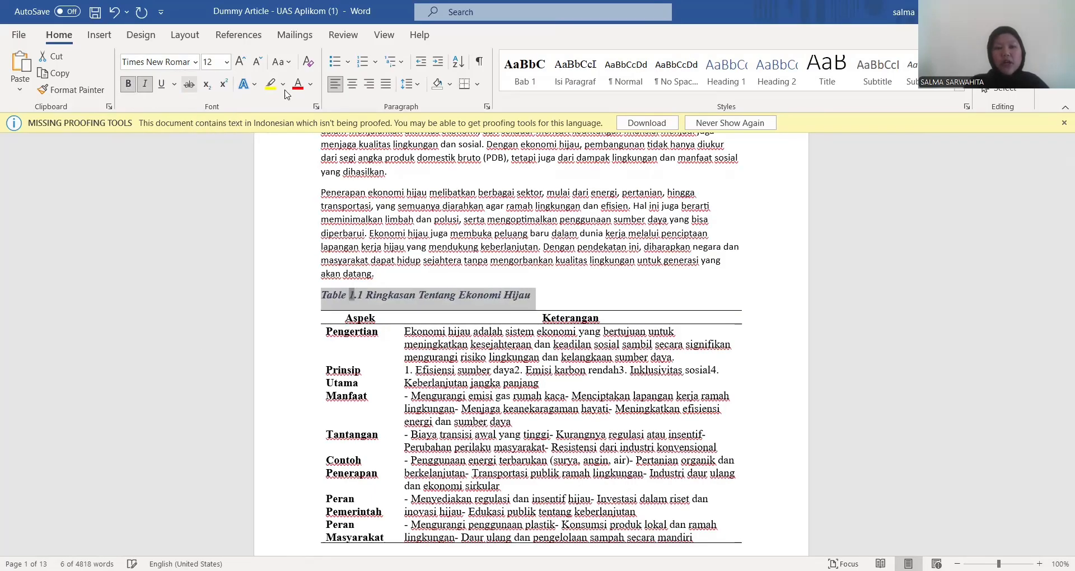
- Remove the space after the Table 1.1 caption paragraph so it sits directly on the table
left_click(412, 89)
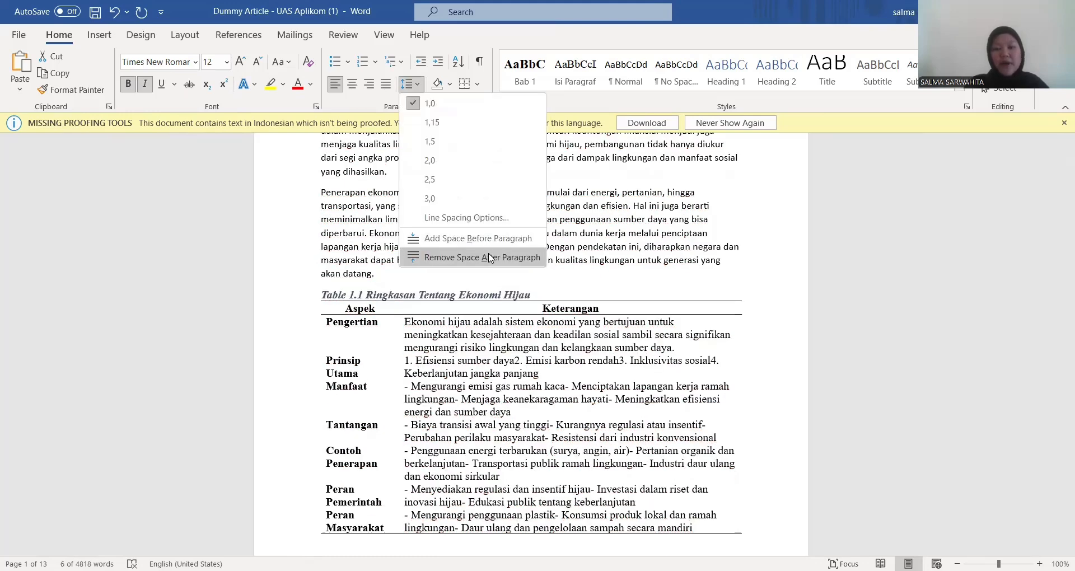
left_click(489, 258)
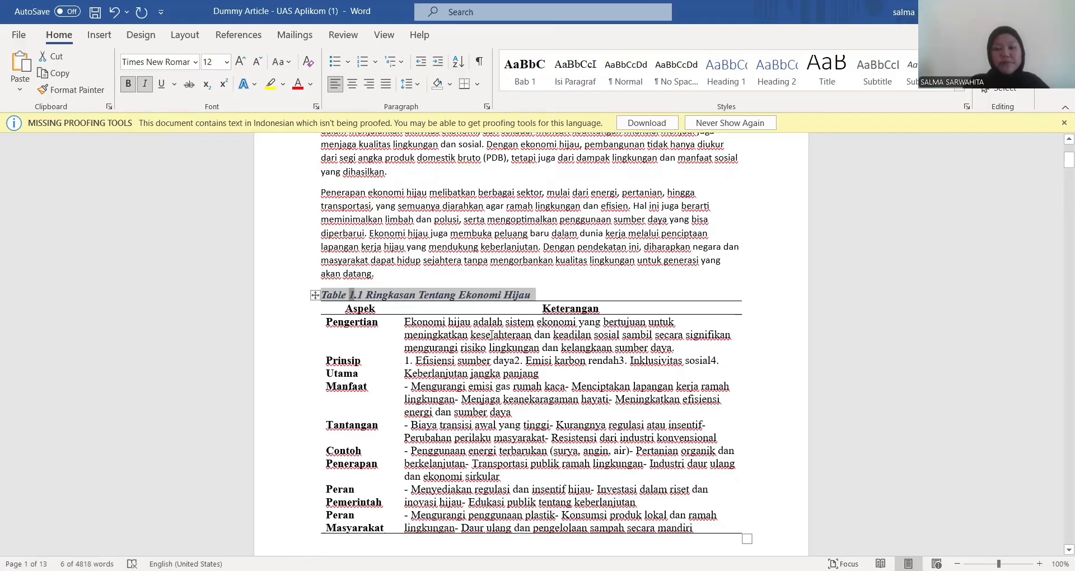
left_click(573, 296)
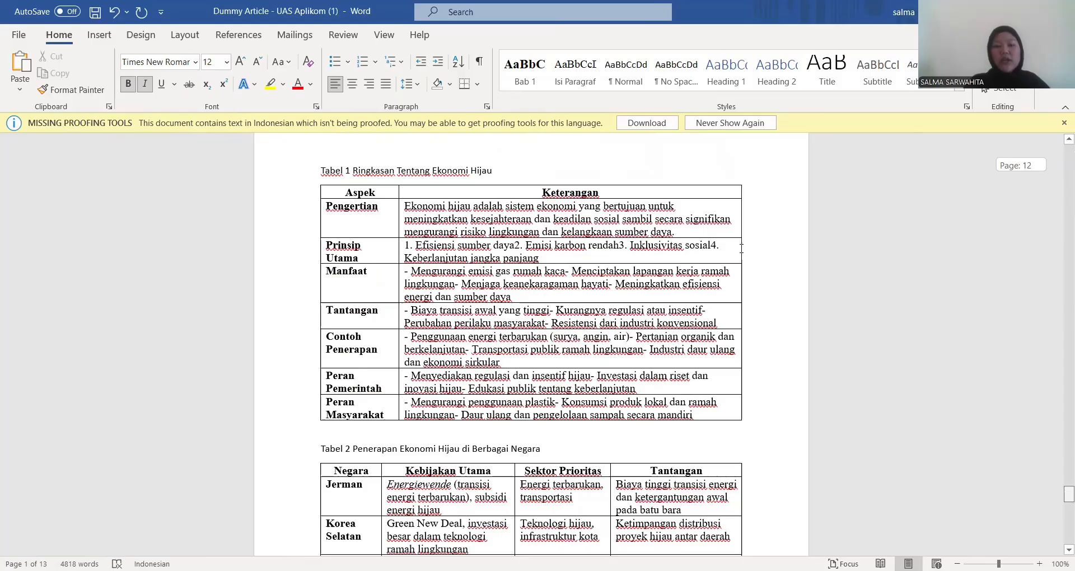
- Replace the sentence "Tabel 2 menjelaskan tentang Penerapan Ekonomi Hijau di Berbagai Negara." before heading 1.2.1 with a copy of the Tabel 2 table from page 12
scroll(403, 316, "down", 3)
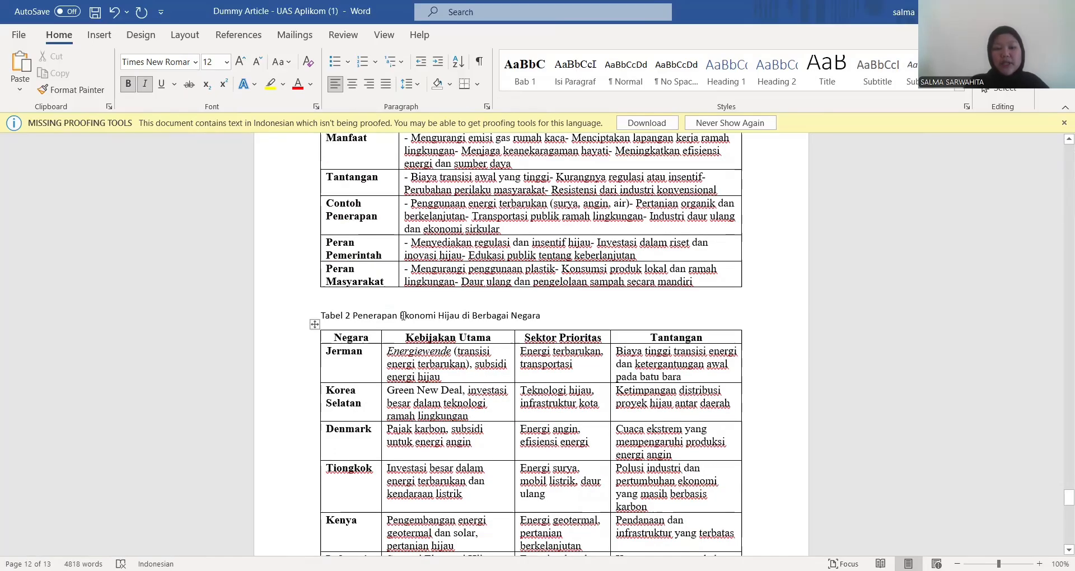
left_click(314, 330)
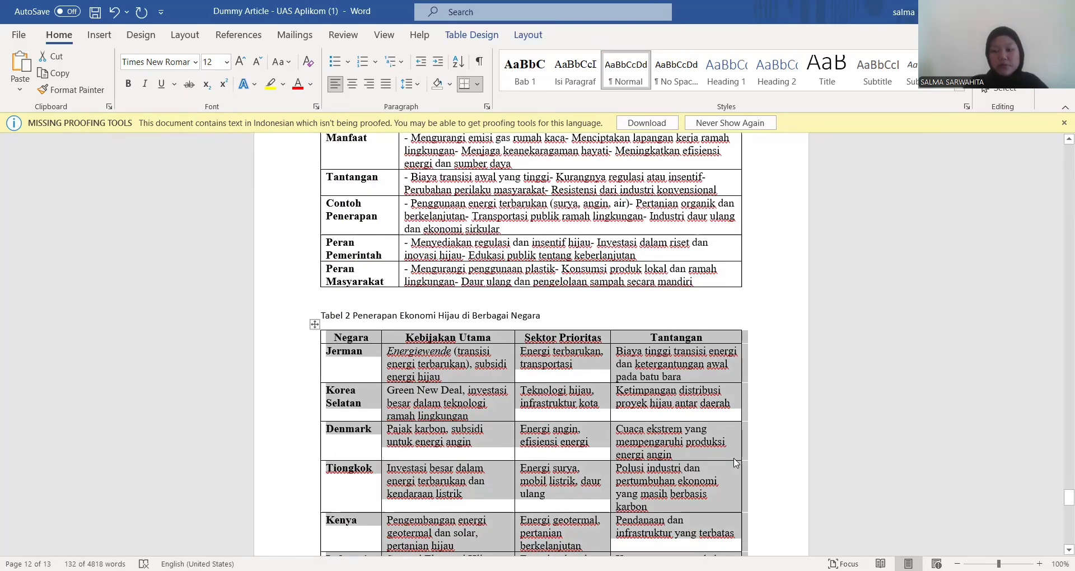
scroll(735, 464, "up", 20)
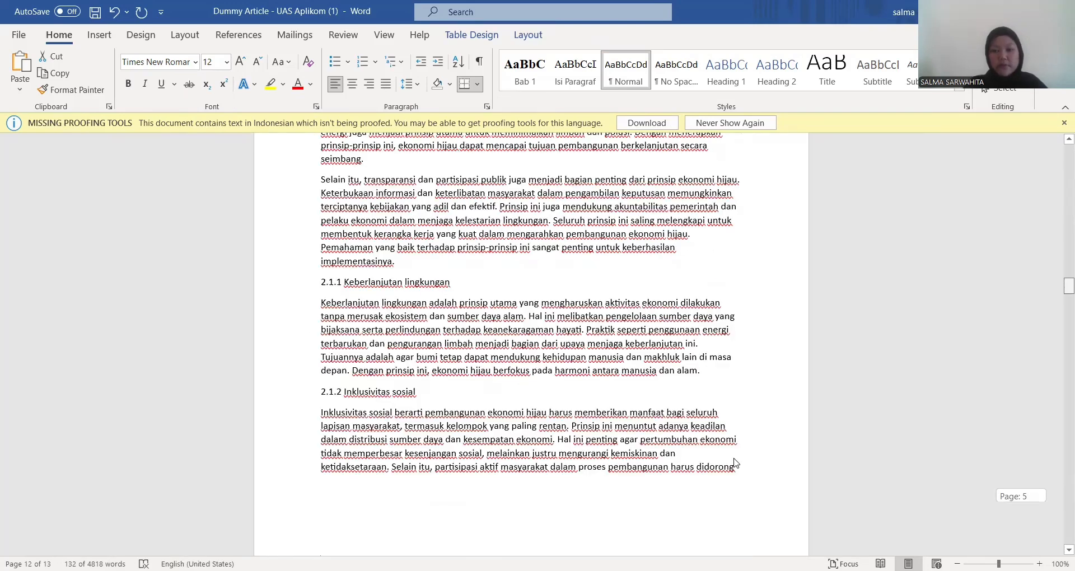
scroll(735, 464, "up", 20)
scroll(735, 463, "down", 12)
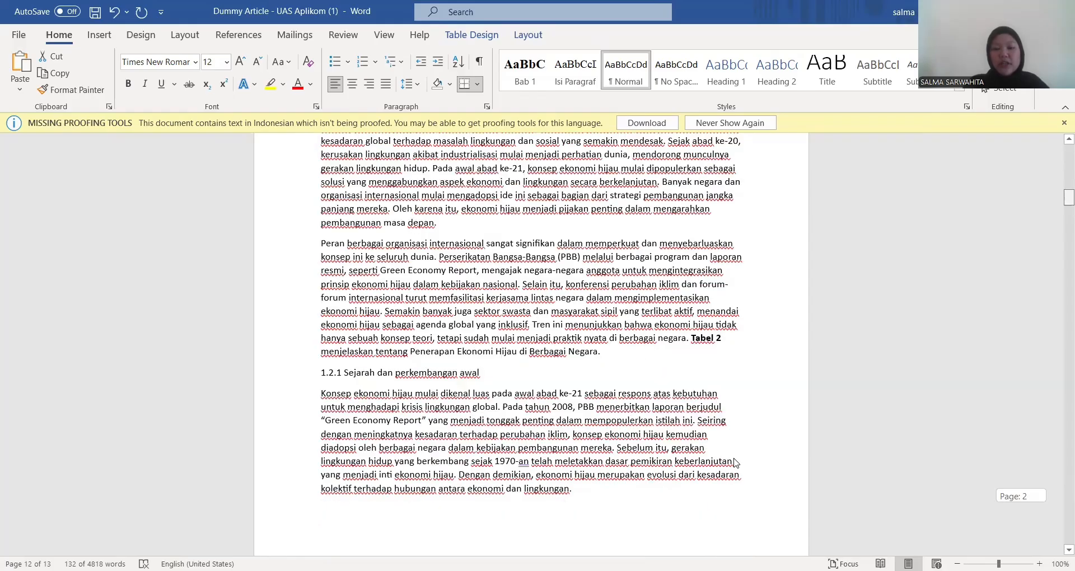
left_click(692, 330)
scroll(692, 330, "down", 1)
left_click(710, 351, "ctrl")
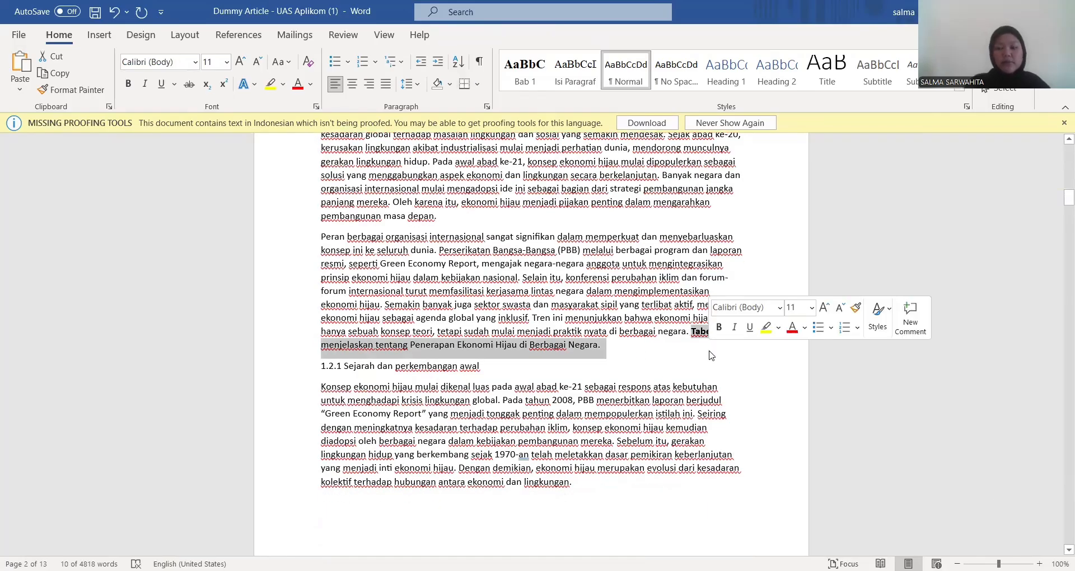
key("Delete")
key("ctrl+z")
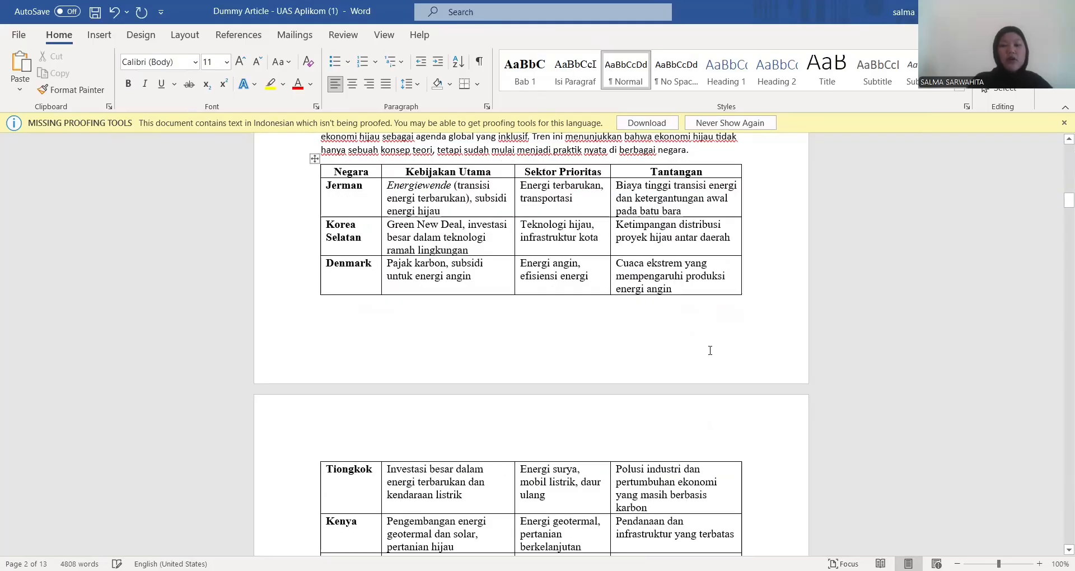
key("ctrl+v")
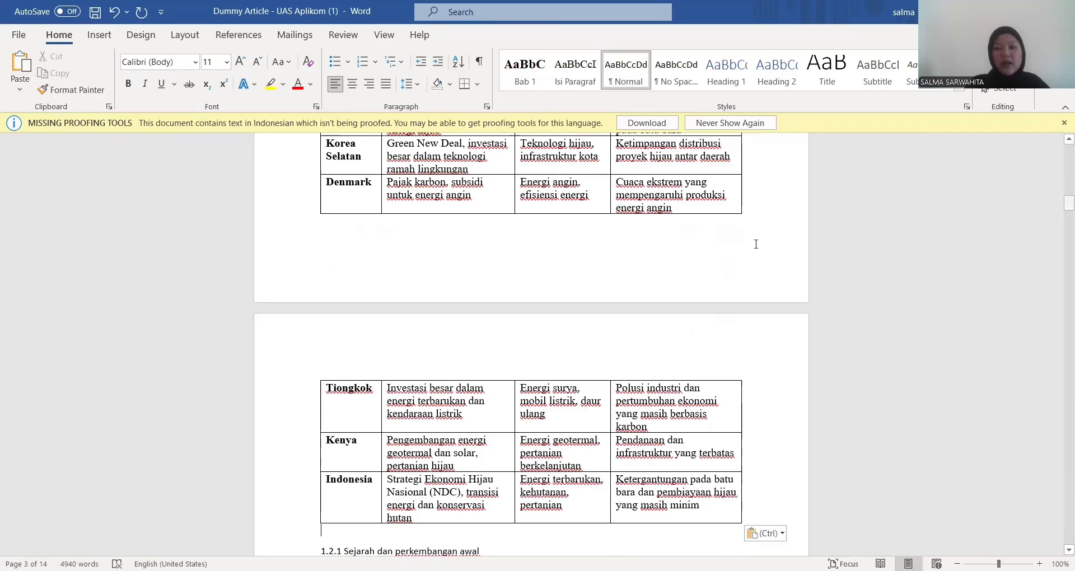
- Remove the left, right, inner vertical and inner horizontal borders from the pasted table's rows Jerman to Indonesia, keeping the outer horizontal borders
scroll(395, 234, "up", 2)
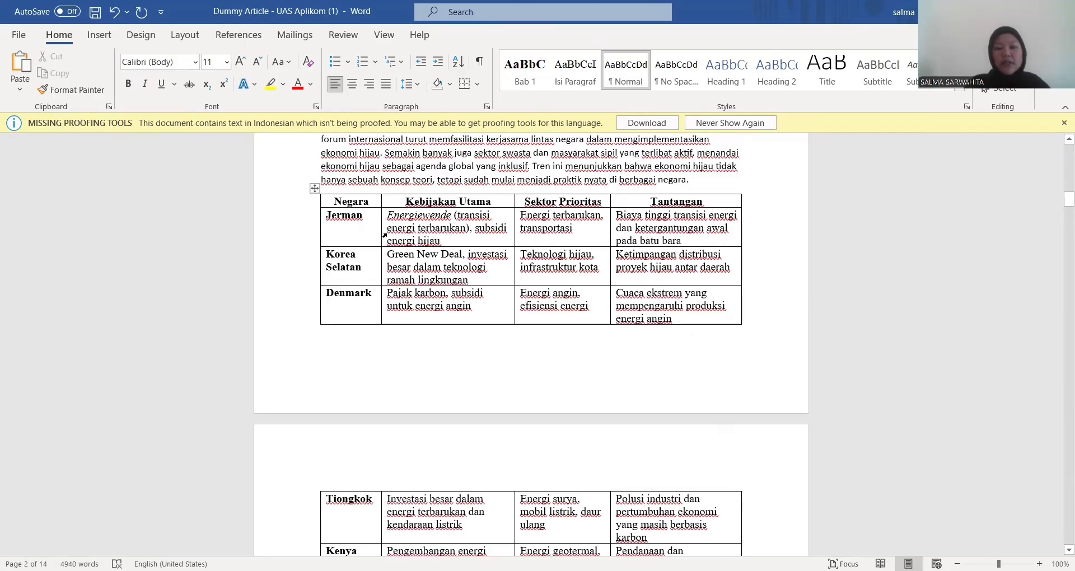
left_click(330, 215)
type("Jerman\tEnergiewende (transisi energi terbarukan), subsidi energi hijau Korea Selatan\tGreen New Deal, investasi besar dalam teknologi ramah lingkungan")
left_click(673, 538, "shift")
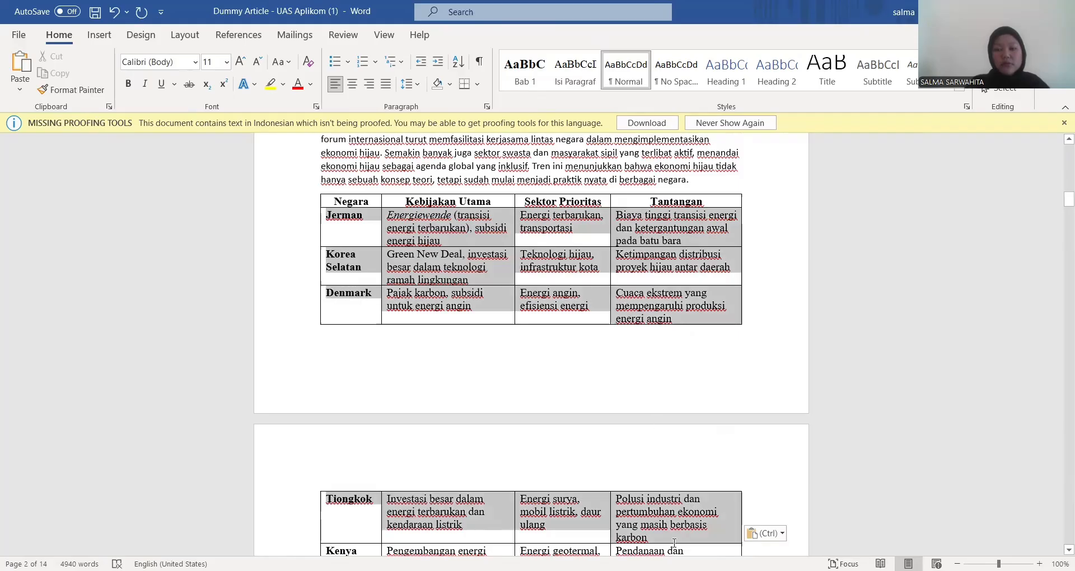
scroll(673, 445, "down", 3)
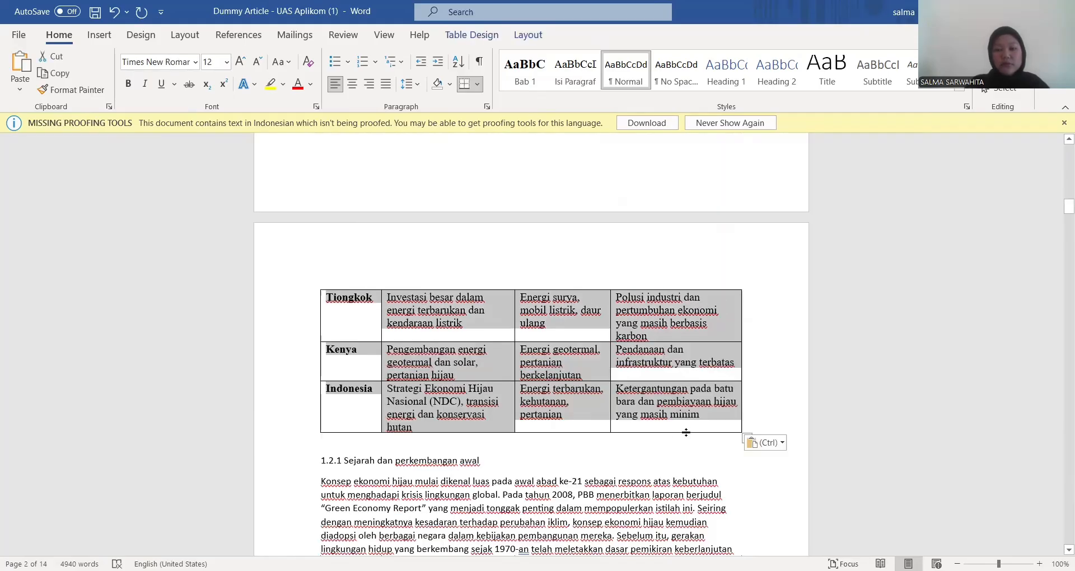
right_click(689, 438)
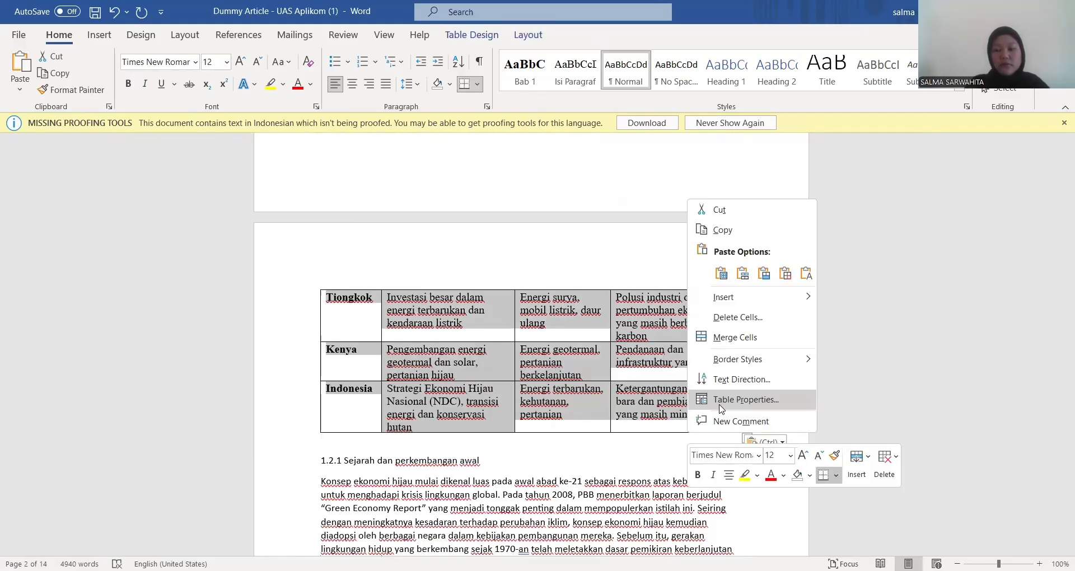
left_click(722, 399)
left_click(580, 390)
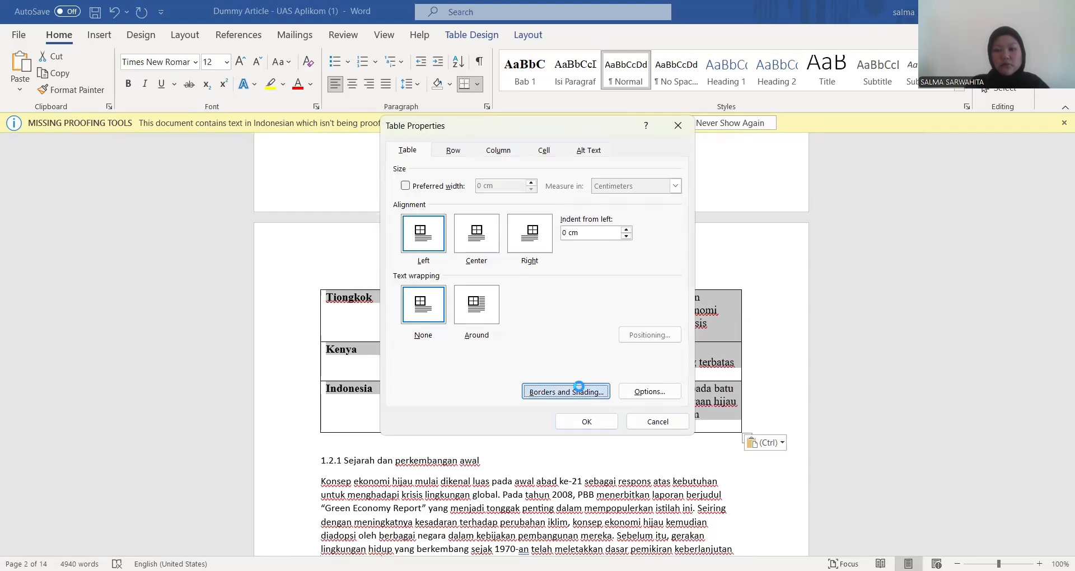
left_click(621, 323)
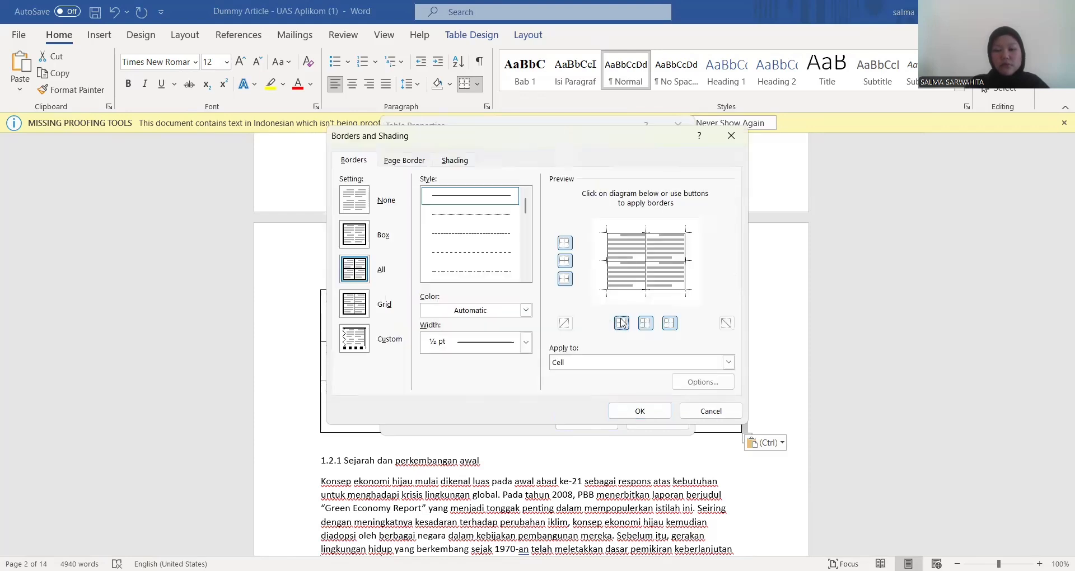
left_click(651, 324)
left_click(670, 323)
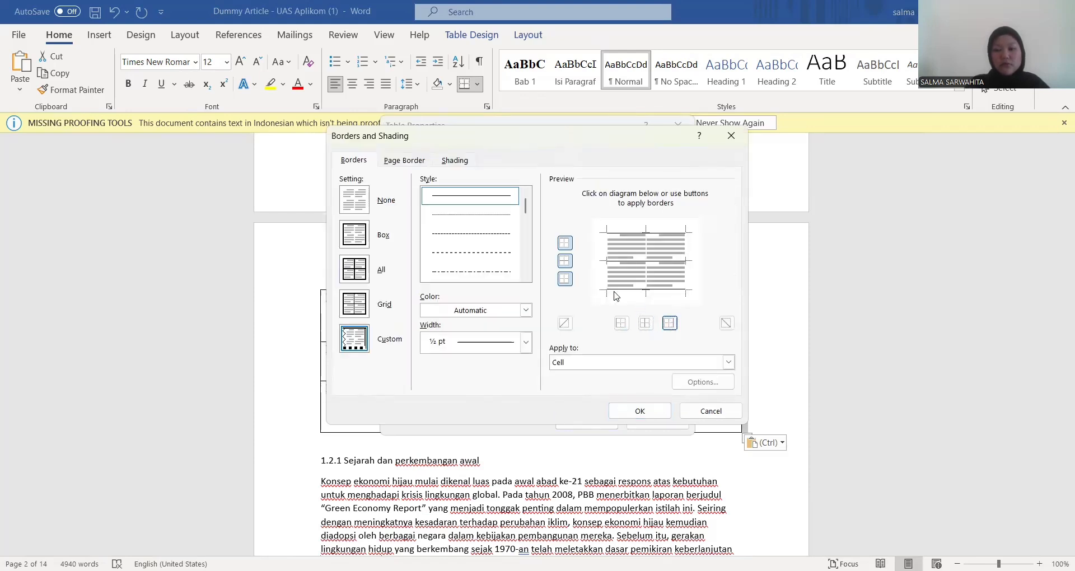
left_click(566, 261)
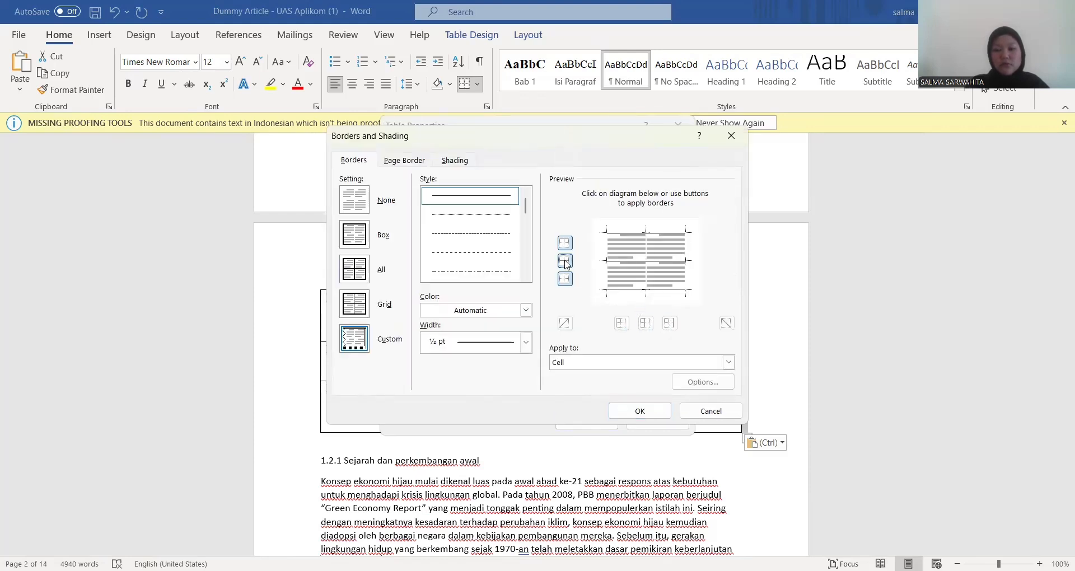
left_click(639, 412)
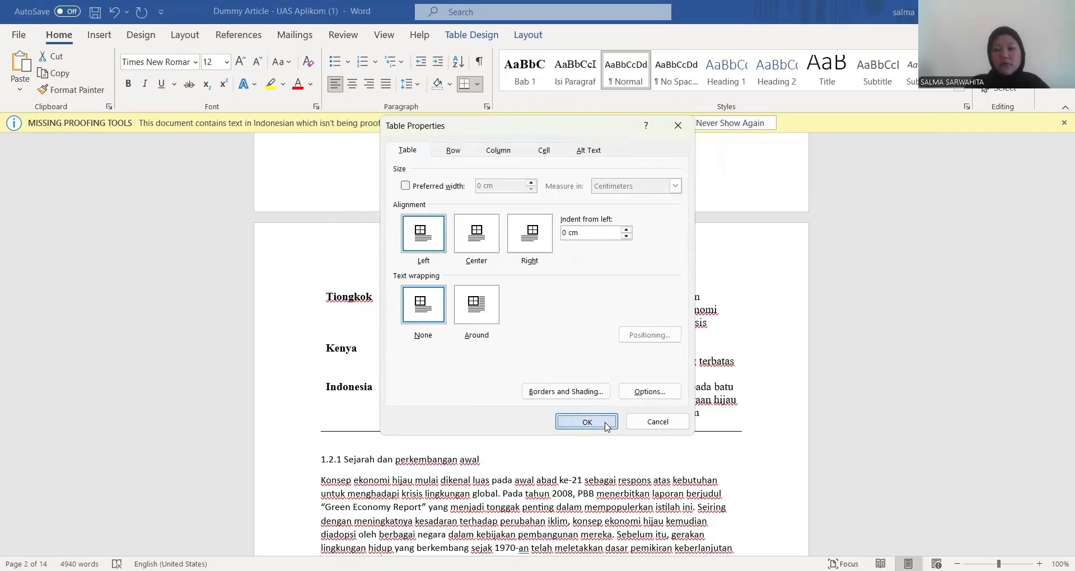
key("Return")
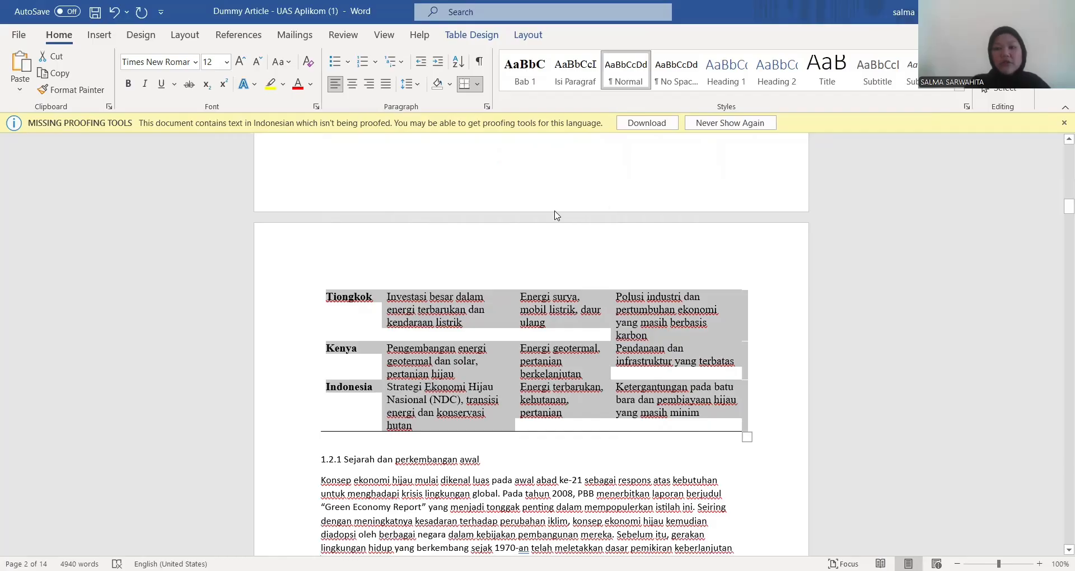
- Remove the left, inner vertical and right borders from the Negara to Tantangan header row, keeping its horizontal borders
scroll(408, 206, "up", 5)
left_click(408, 207)
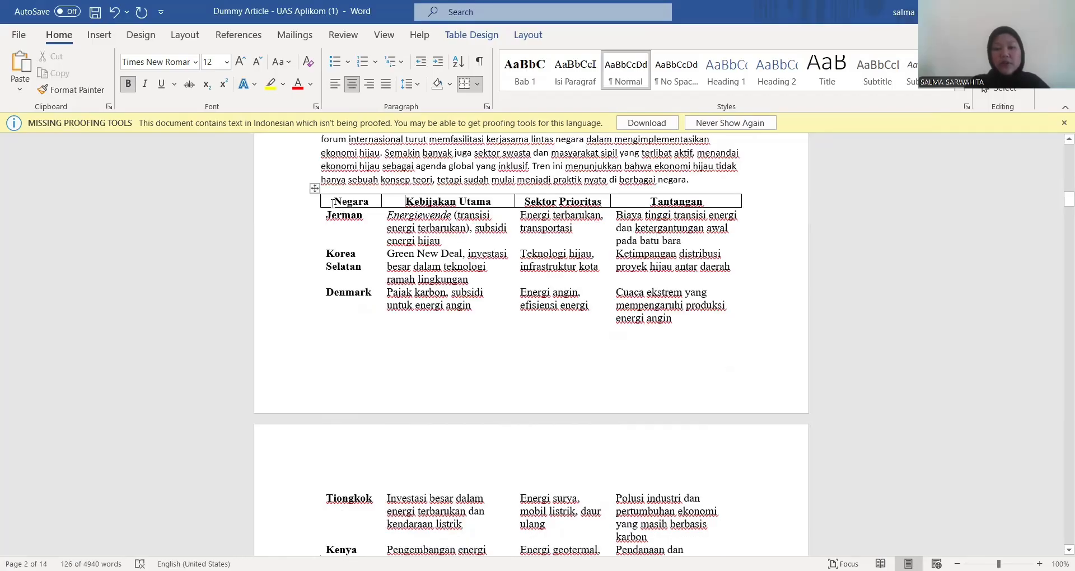
left_click_drag(449, 207, 641, 201)
right_click(641, 202)
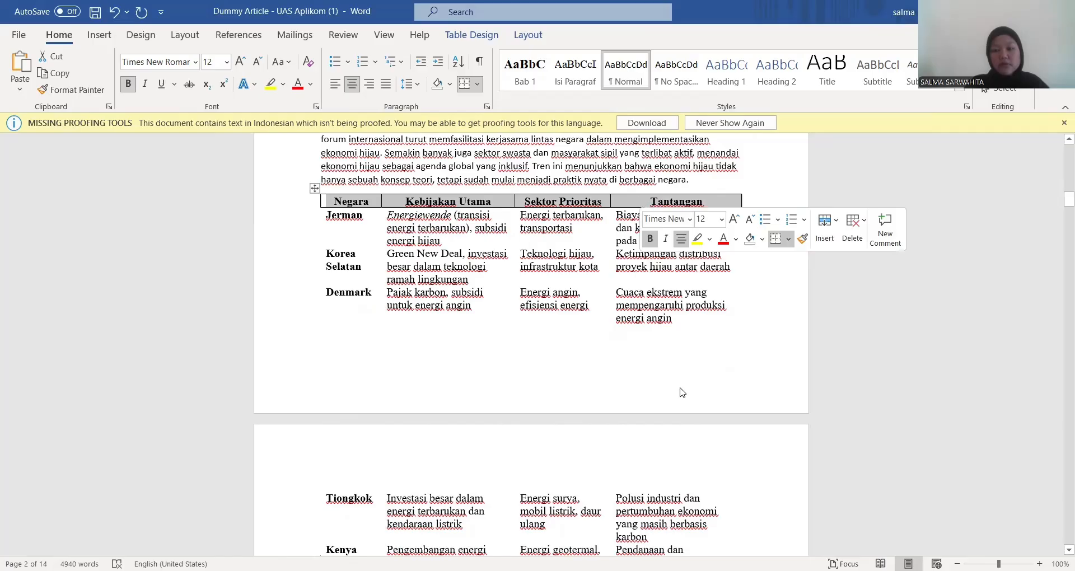
left_click(652, 398)
left_click(598, 392)
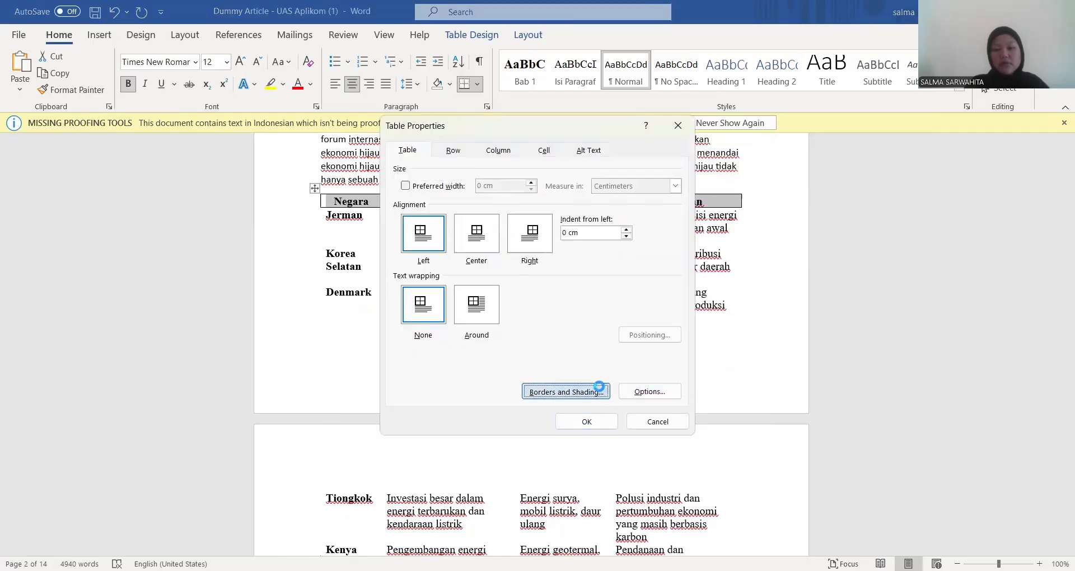
left_click(621, 323)
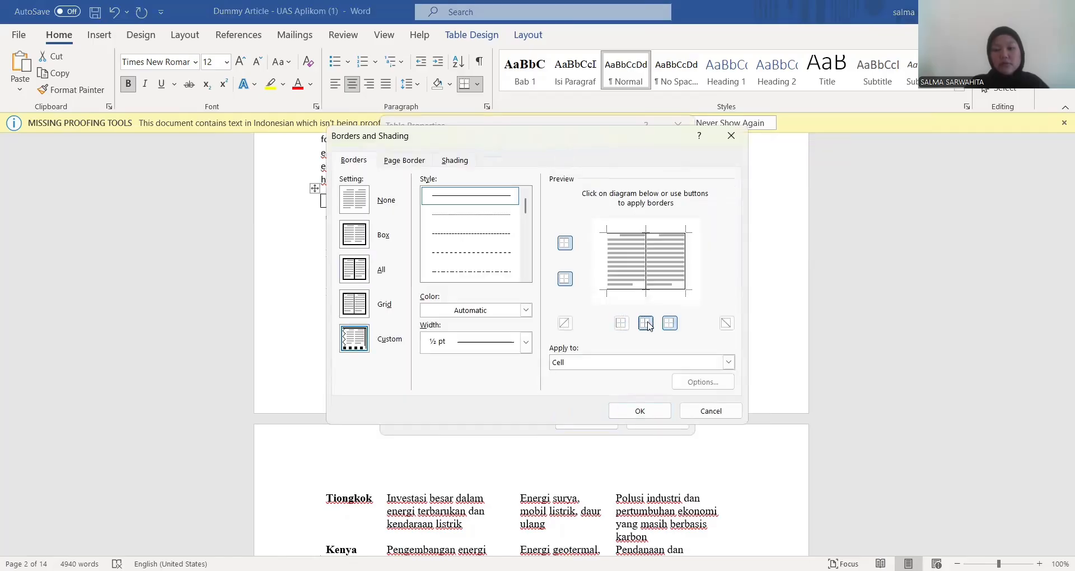
left_click(645, 323)
left_click(669, 323)
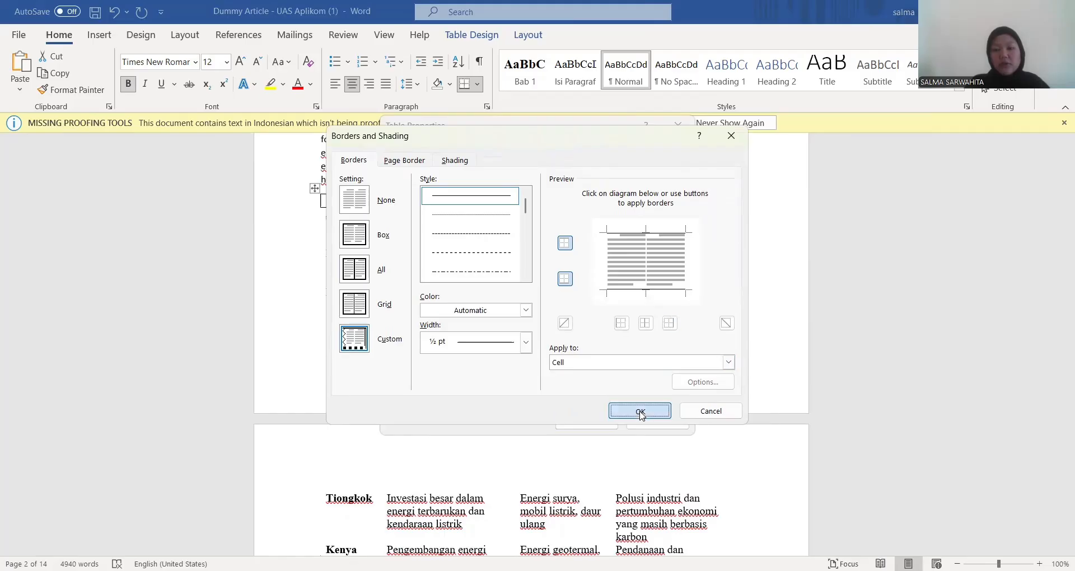
left_click(640, 412)
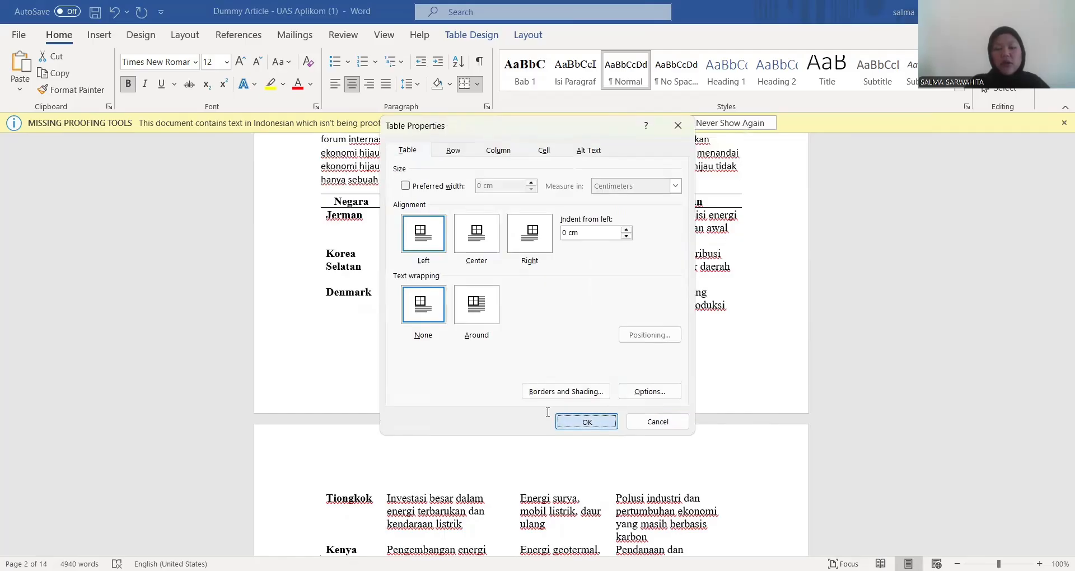
key("Return")
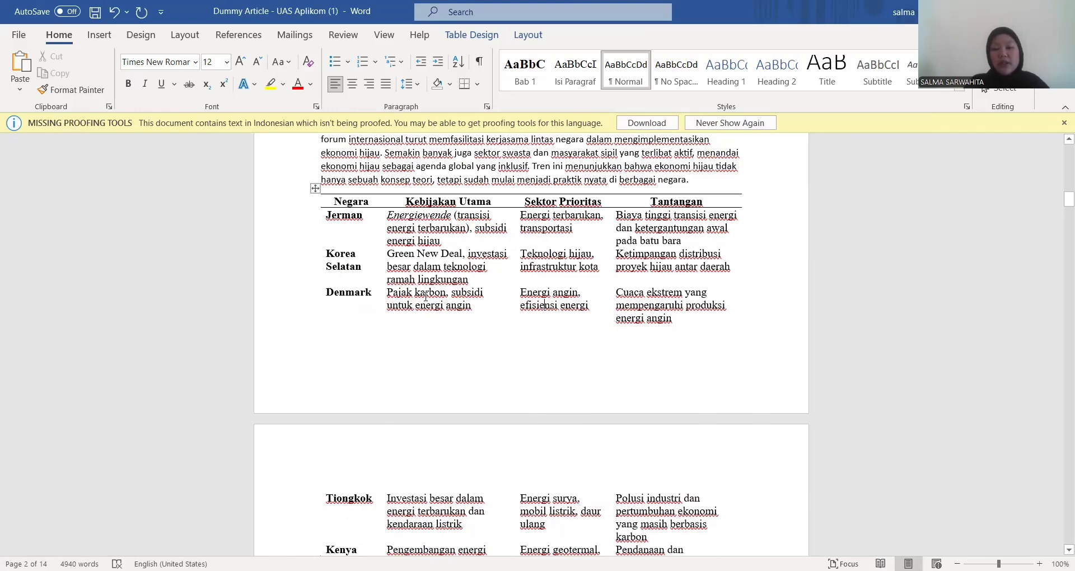
- Insert the caption "Table 2.1 Penerapan Ekonomi Hijau di Berbagai Negara" above the Negara to Tantangan table
left_click(315, 190)
right_click(315, 189)
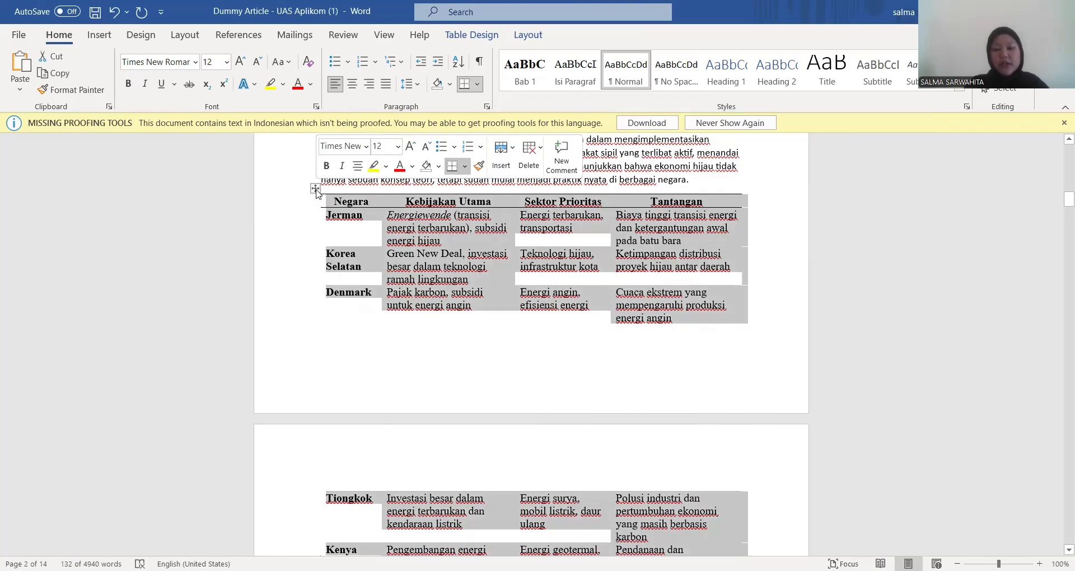
left_click(369, 429)
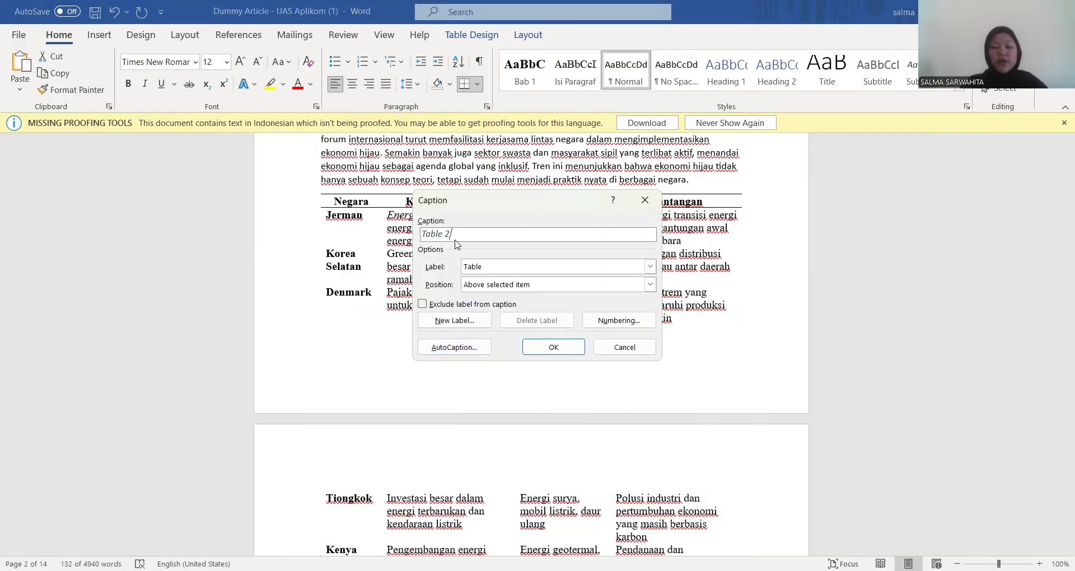
type(".1")
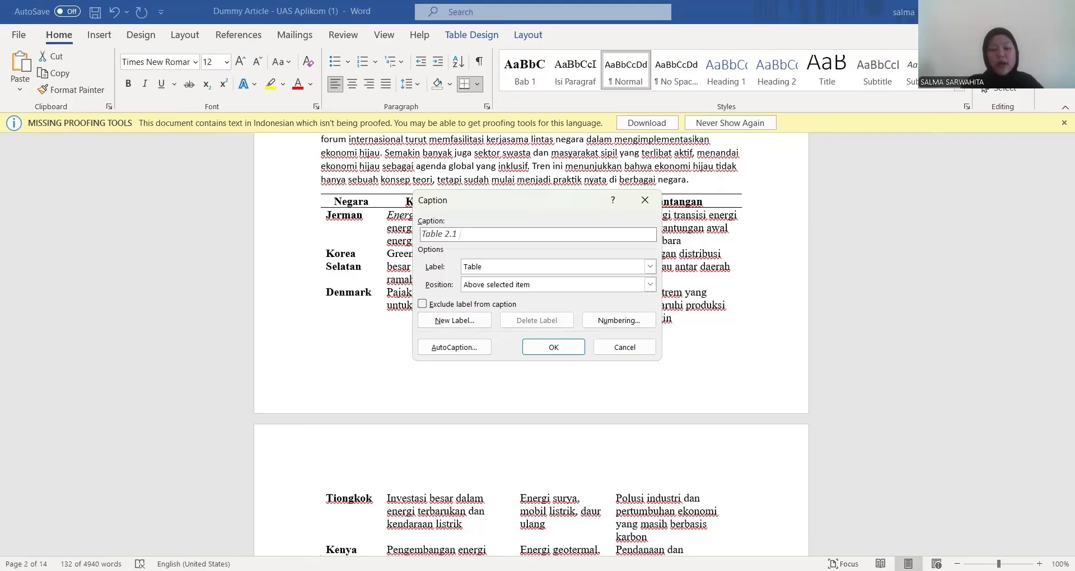
type("P")
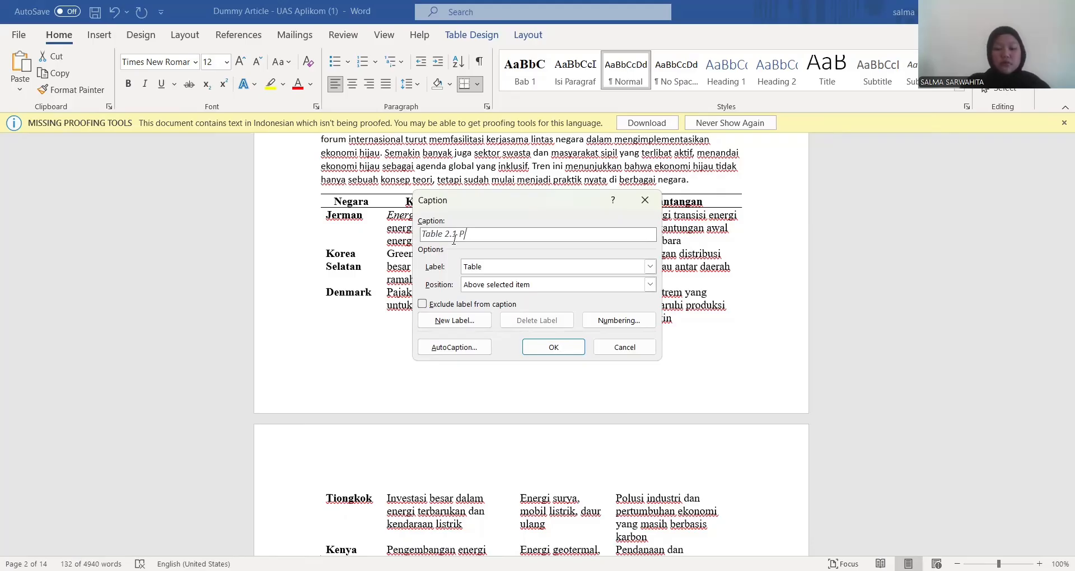
type("enerapa")
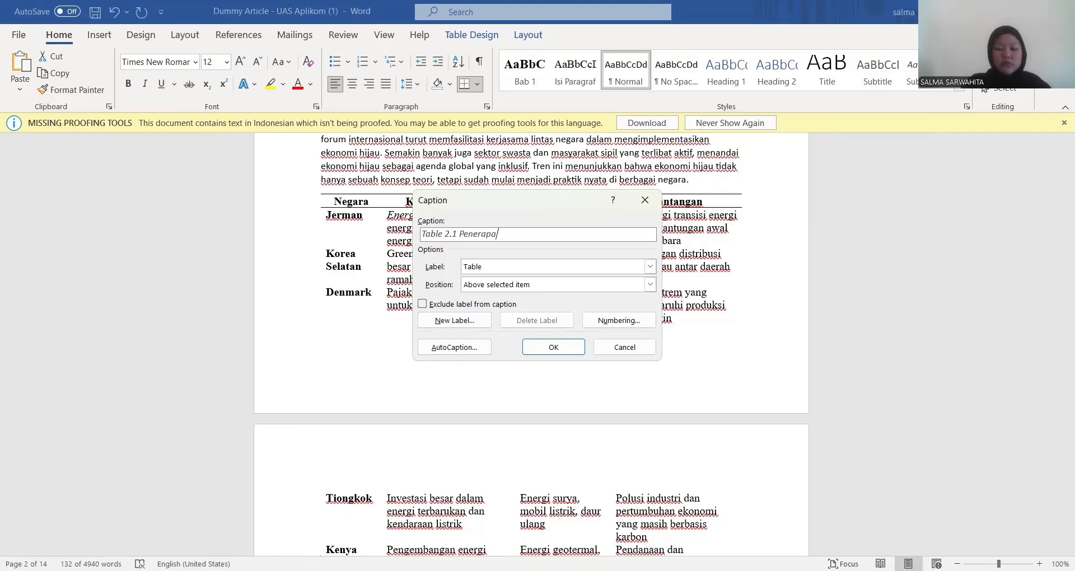
type("n Ekonomi H")
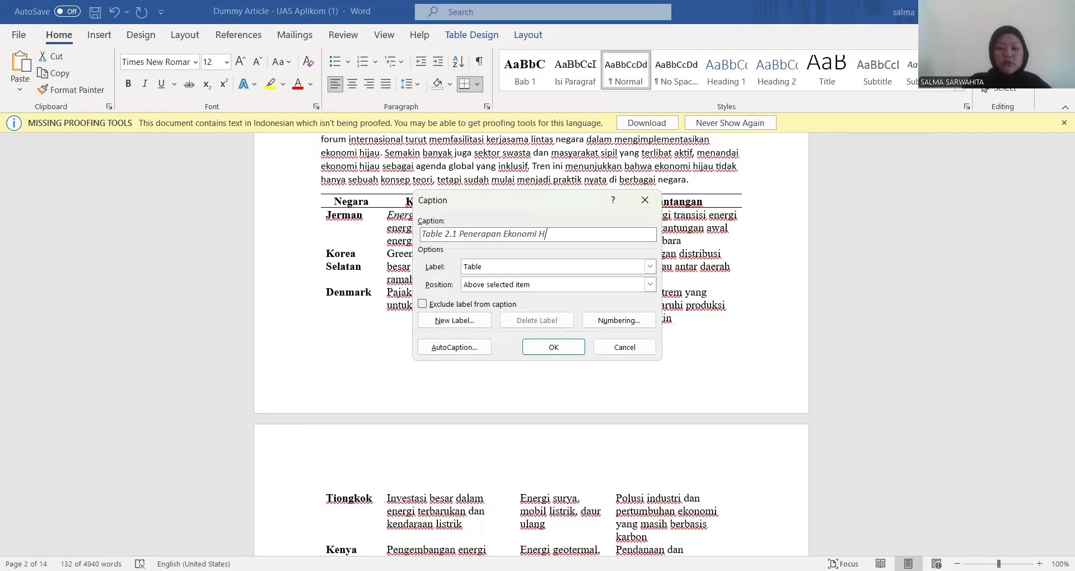
type("ijau di Berbag")
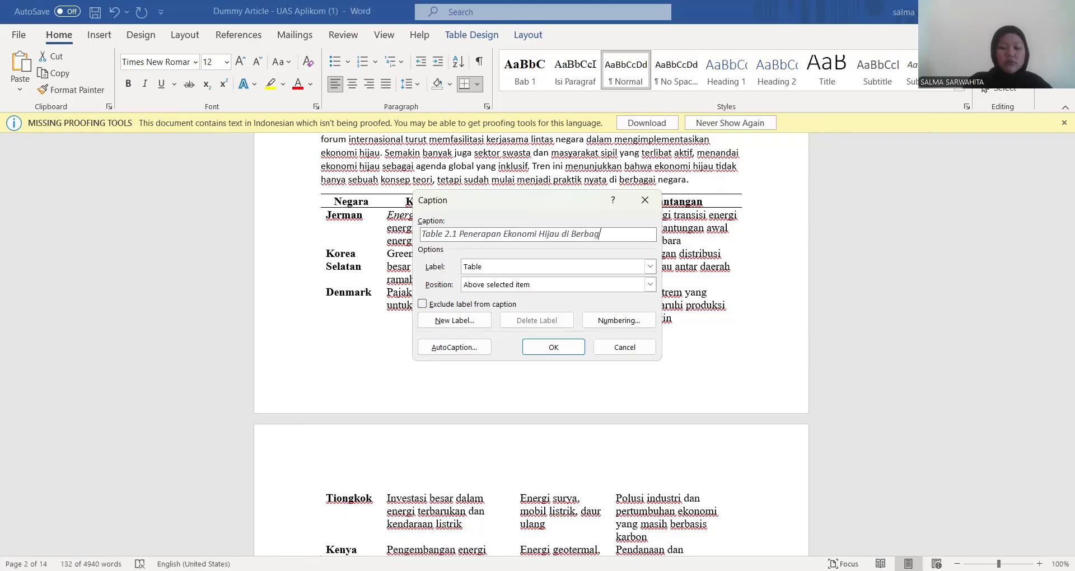
type("ai Negara")
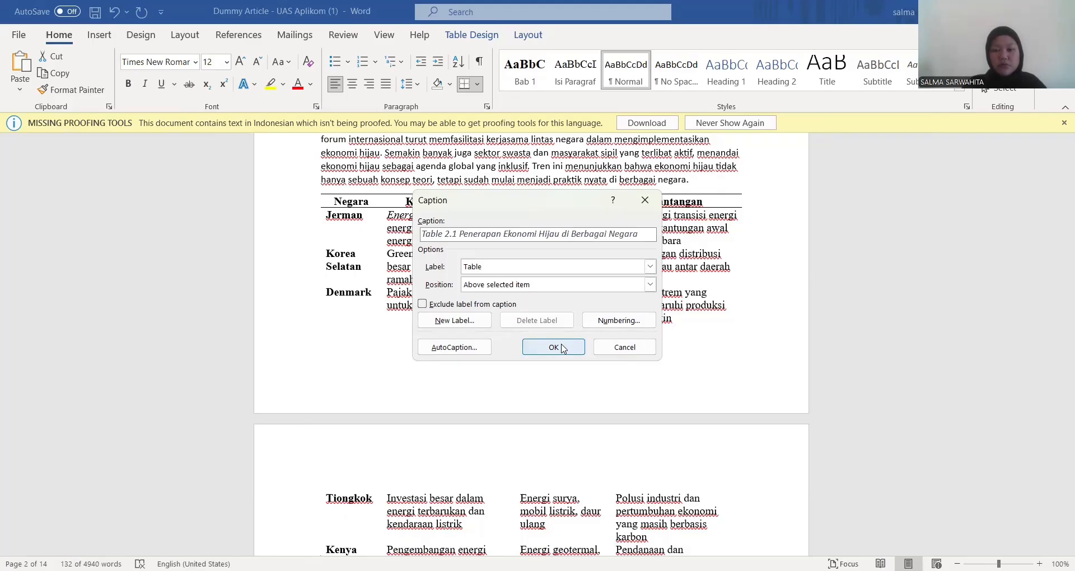
left_click(559, 348)
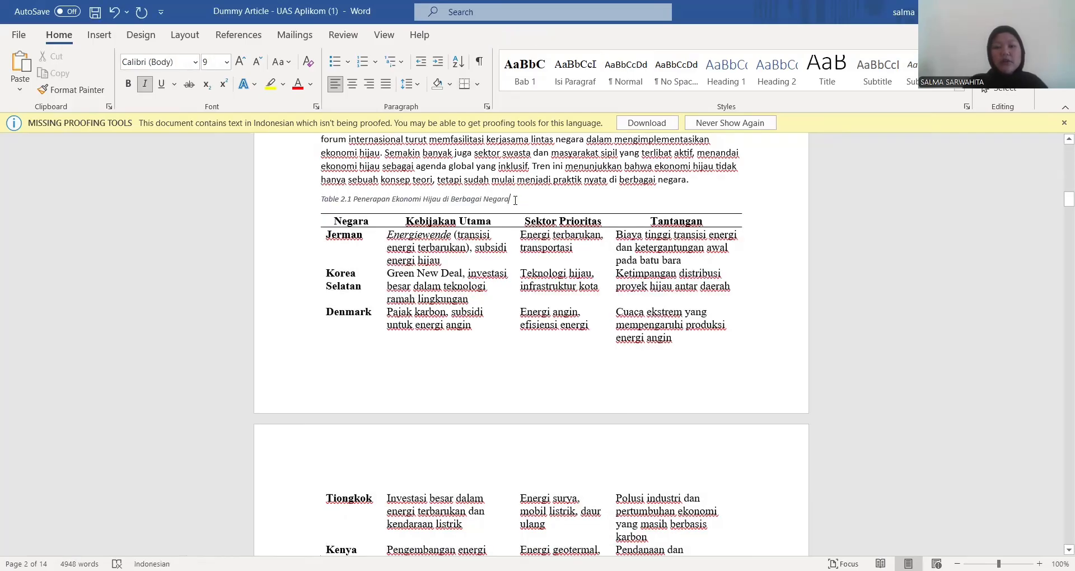
- Format the Table 2.1 caption in bold Times New Roman, size 12
triple_click(336, 200)
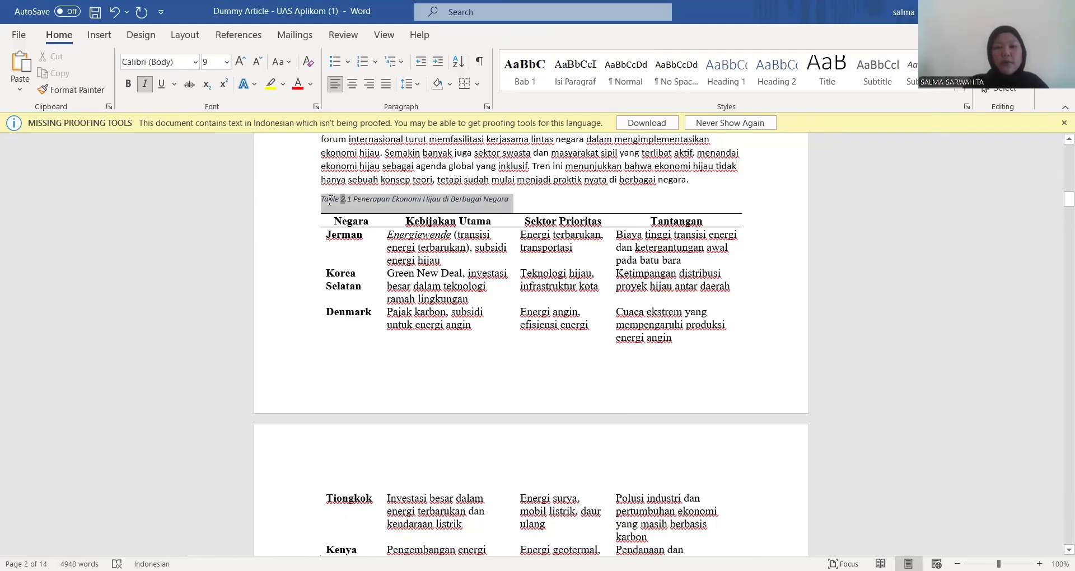
left_click(194, 63)
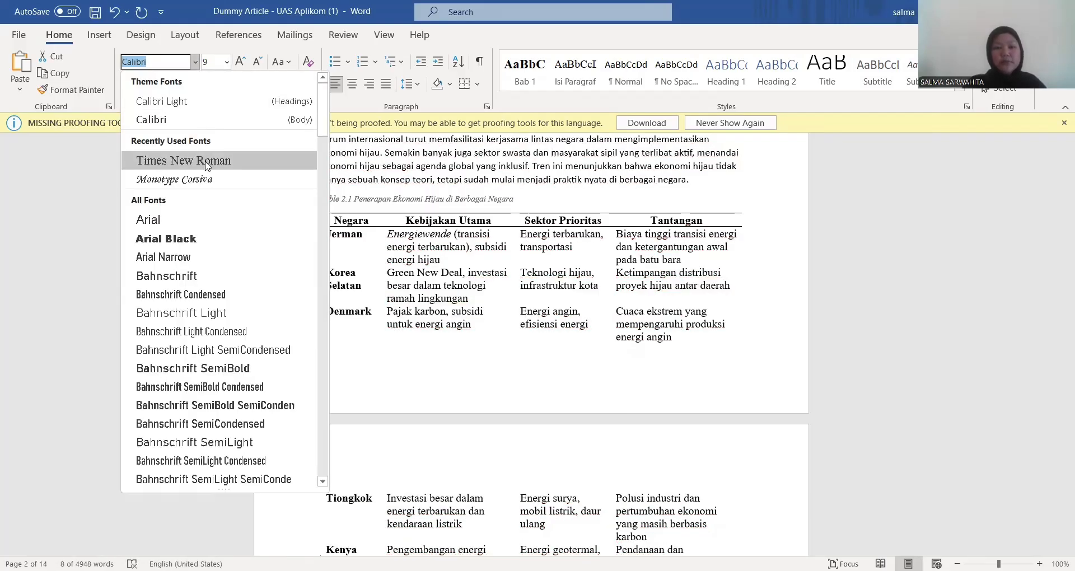
left_click(206, 163)
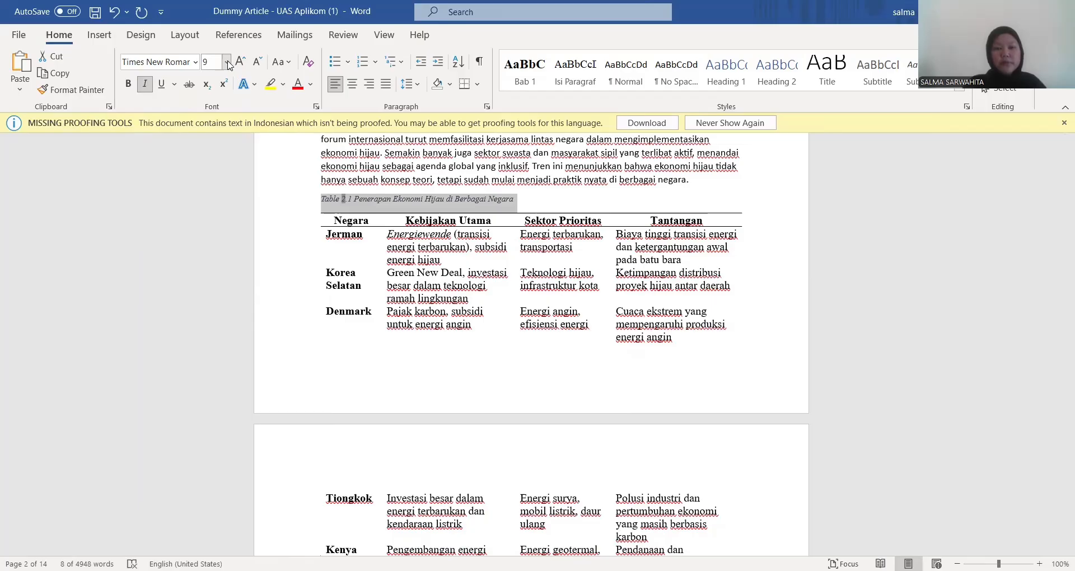
left_click(227, 62)
left_click(214, 147)
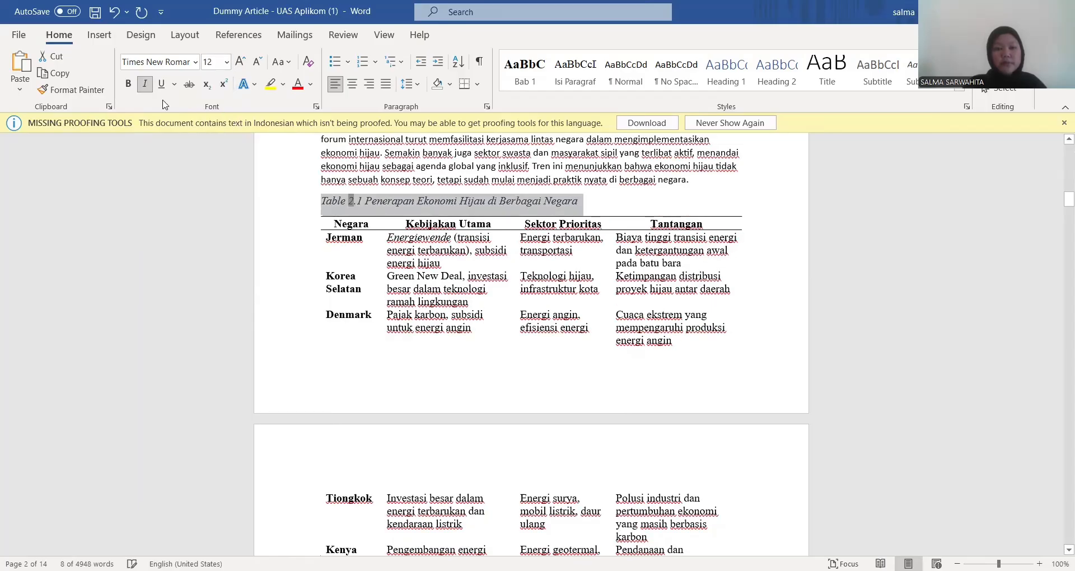
left_click(128, 84)
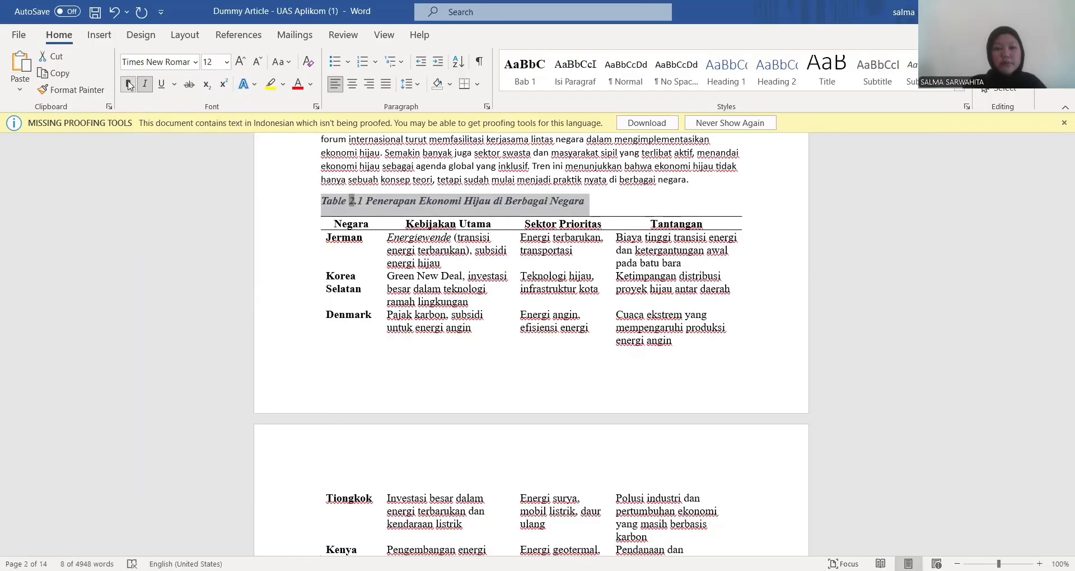
- Remove the space after the Table 2.1 caption paragraph
left_click(407, 90)
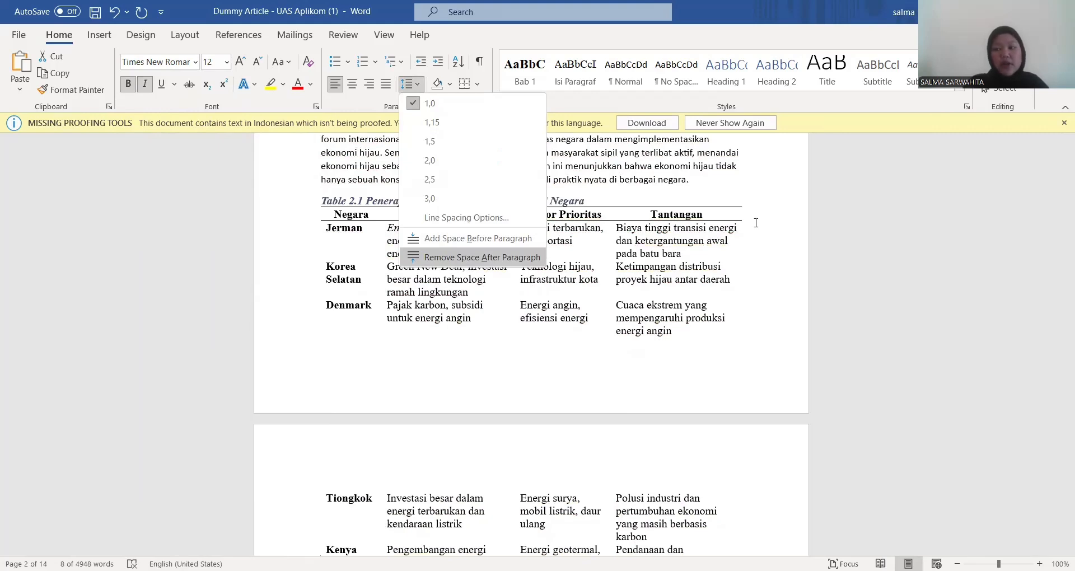
key("Escape")
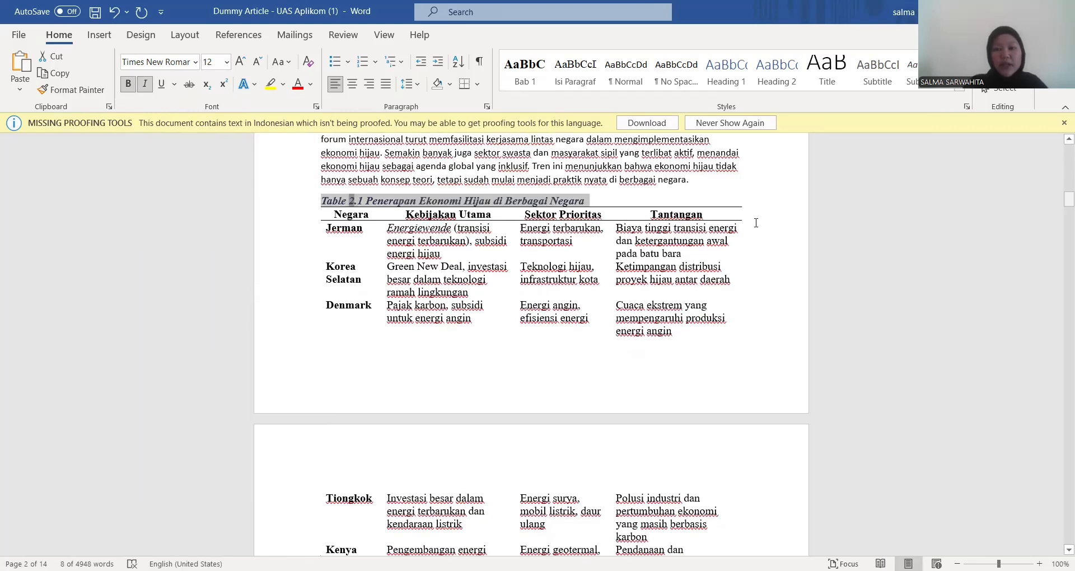
scroll(755, 222, "up", 10)
scroll(755, 223, "down", 10)
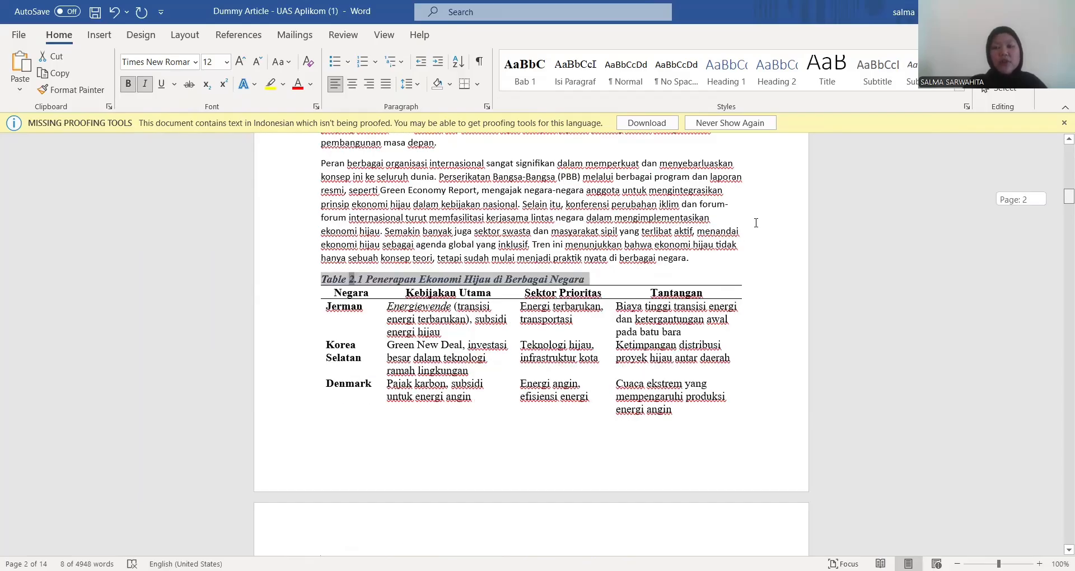
left_click(756, 223)
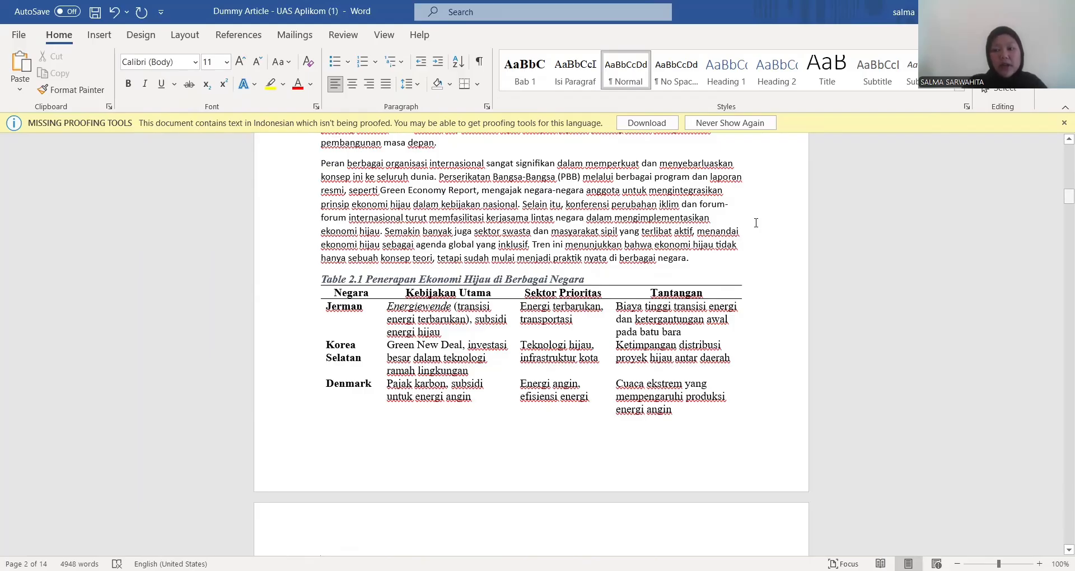
- Replace the sentence "Gambar 1 adalah Ilustrasi dari ekonomi hijau" before heading 1.3.1 with a centred copy of the Gambar 1 picture from page 14
scroll(755, 223, "down", 20)
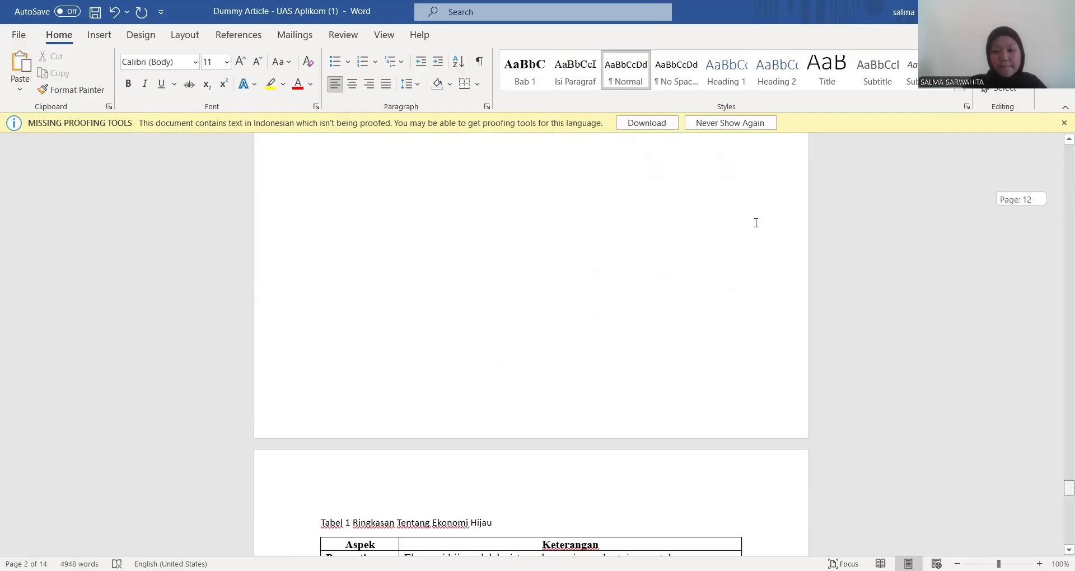
scroll(756, 223, "down", 12)
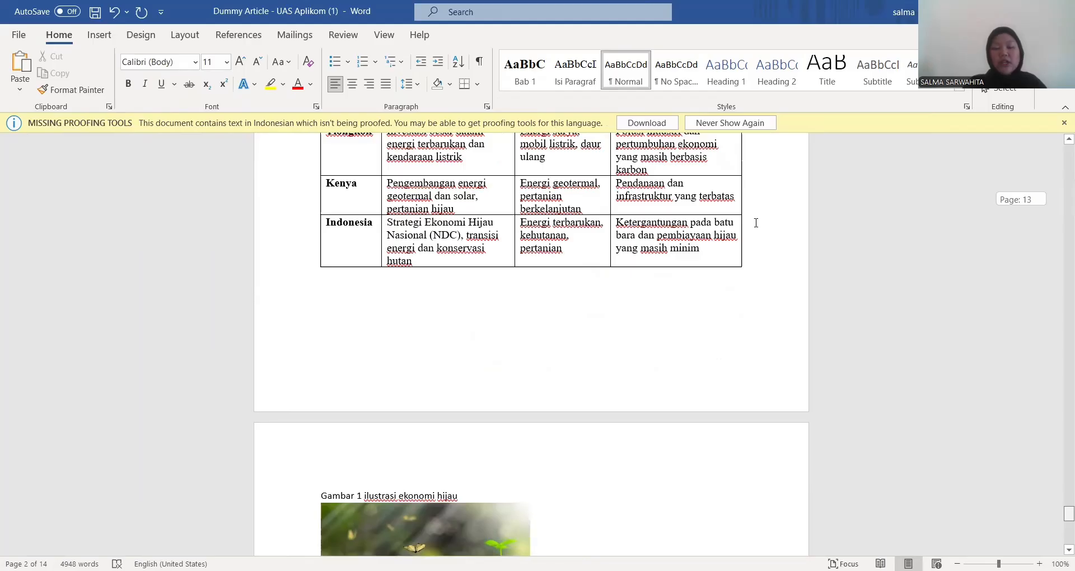
scroll(398, 395, "down", 3)
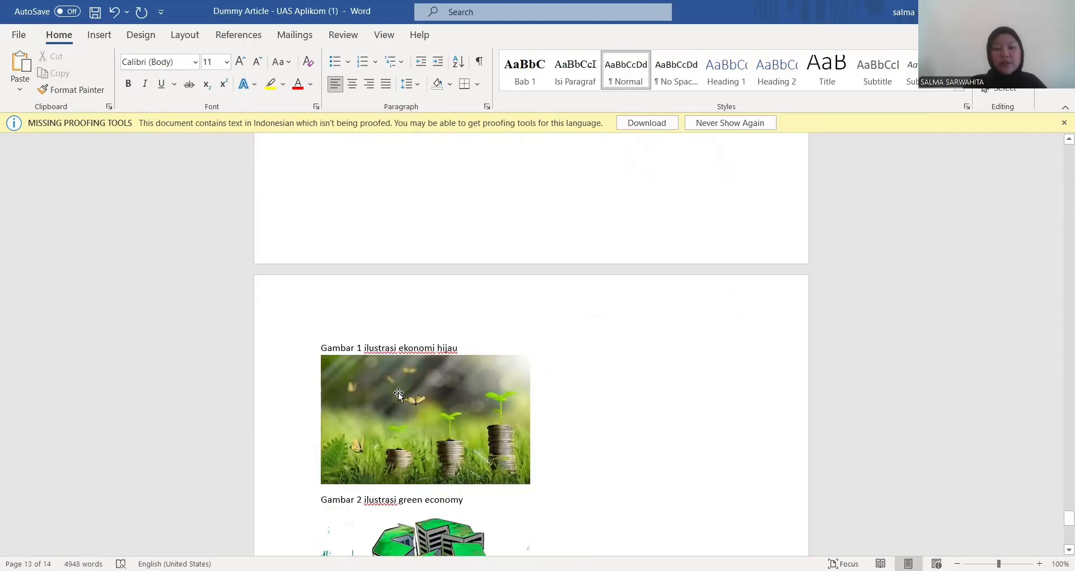
left_click(398, 393)
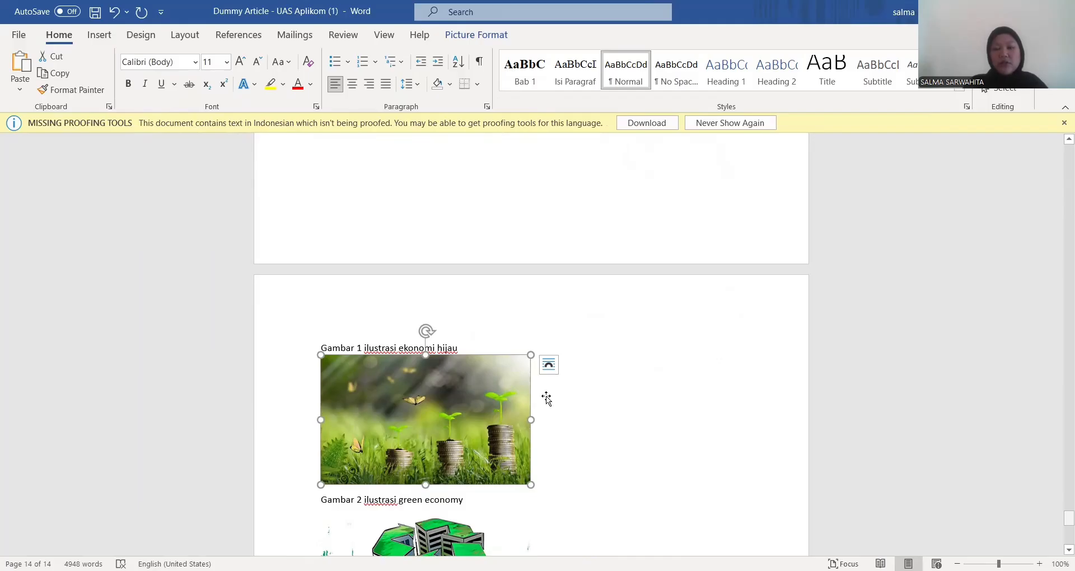
scroll(546, 398, "up", 20)
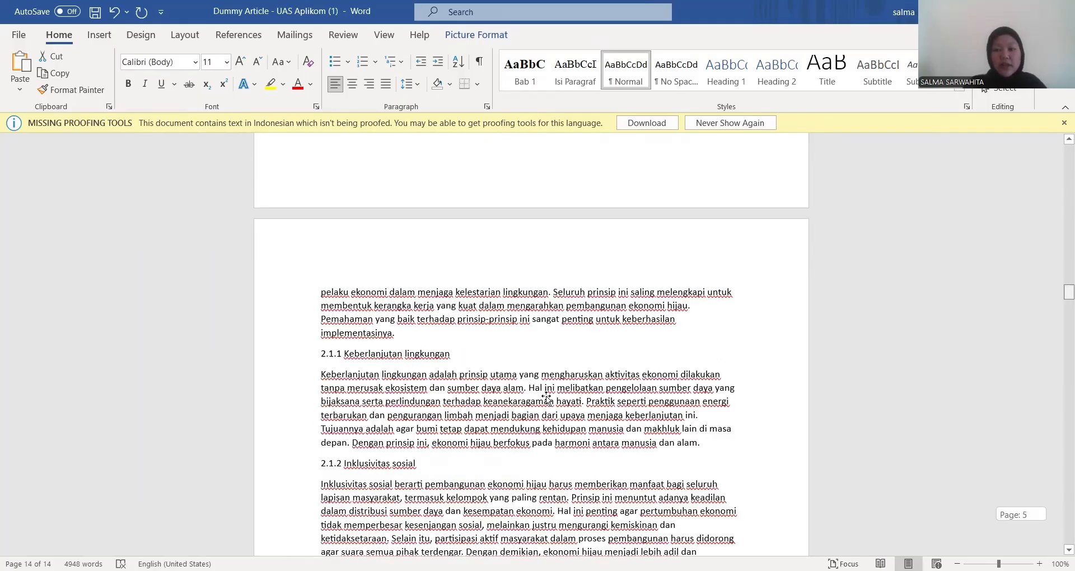
scroll(546, 399, "up", 20)
scroll(546, 398, "down", 10)
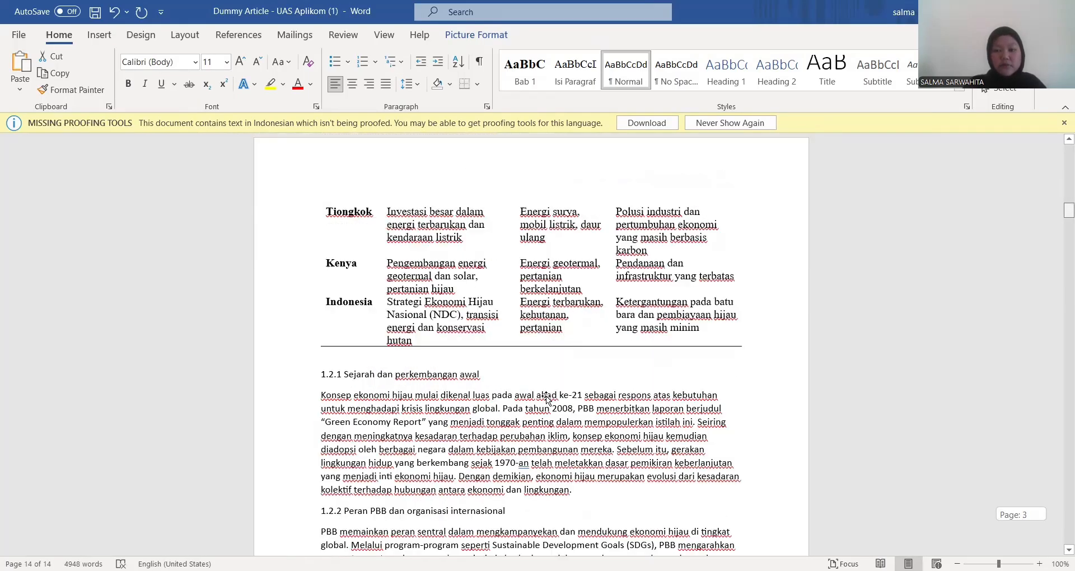
scroll(546, 399, "down", 10)
scroll(547, 398, "down", 6)
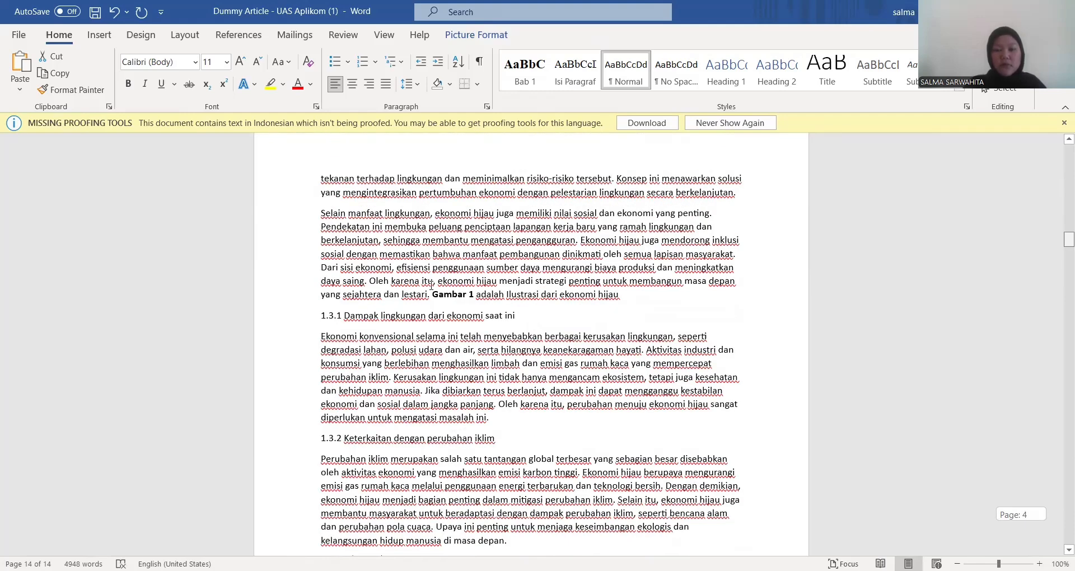
left_click_drag(429, 285, 622, 284)
key("BackSpace")
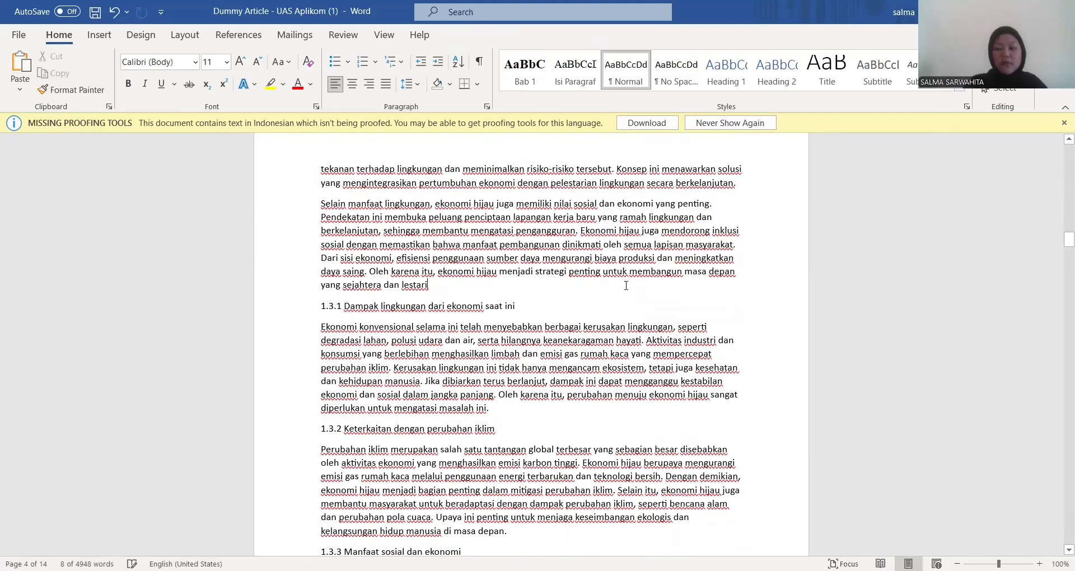
key("Return")
key("ctrl+v")
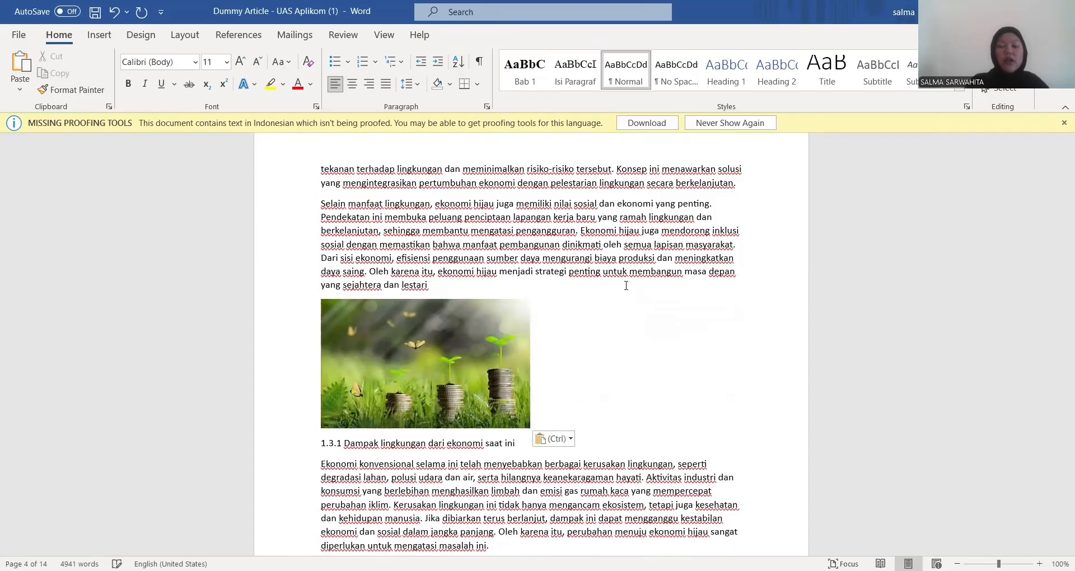
left_click(451, 355)
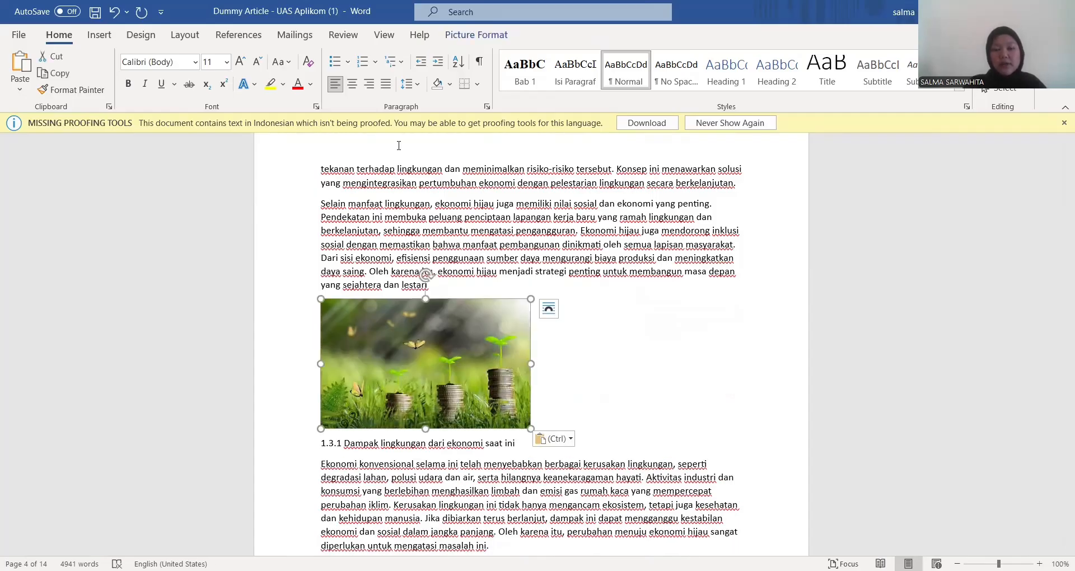
key("ctrl+e")
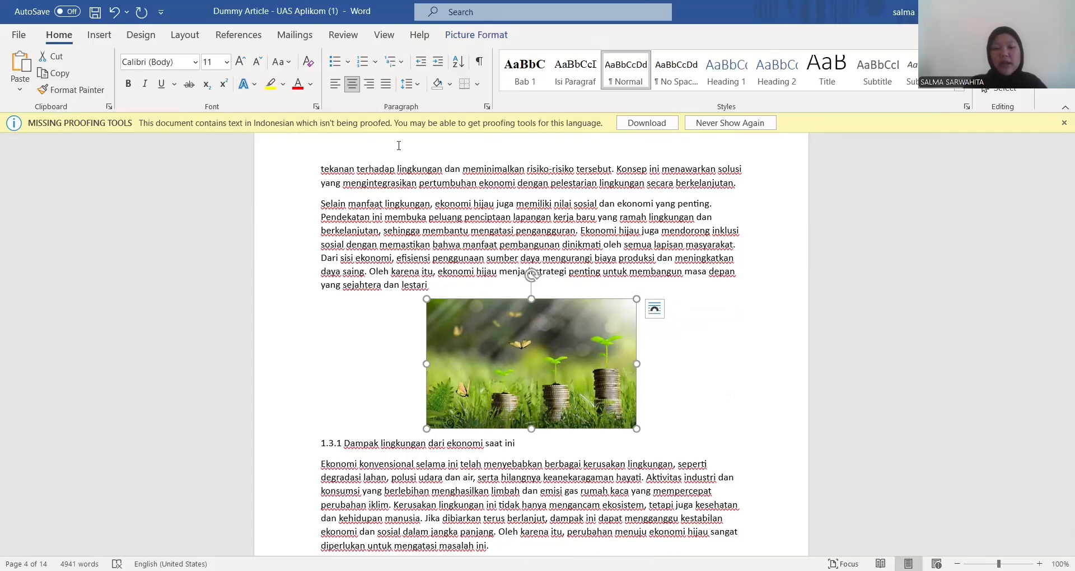
- Start a caption for the coins picture above heading 1.3.1 and create the new caption label "Gambar"
right_click(487, 354)
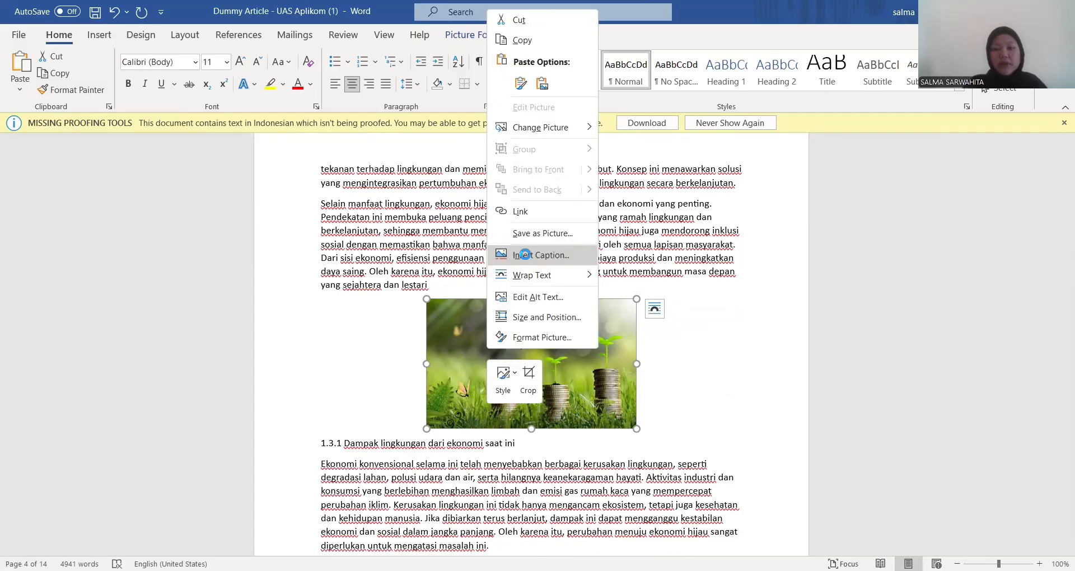
left_click(515, 255)
left_click(461, 321)
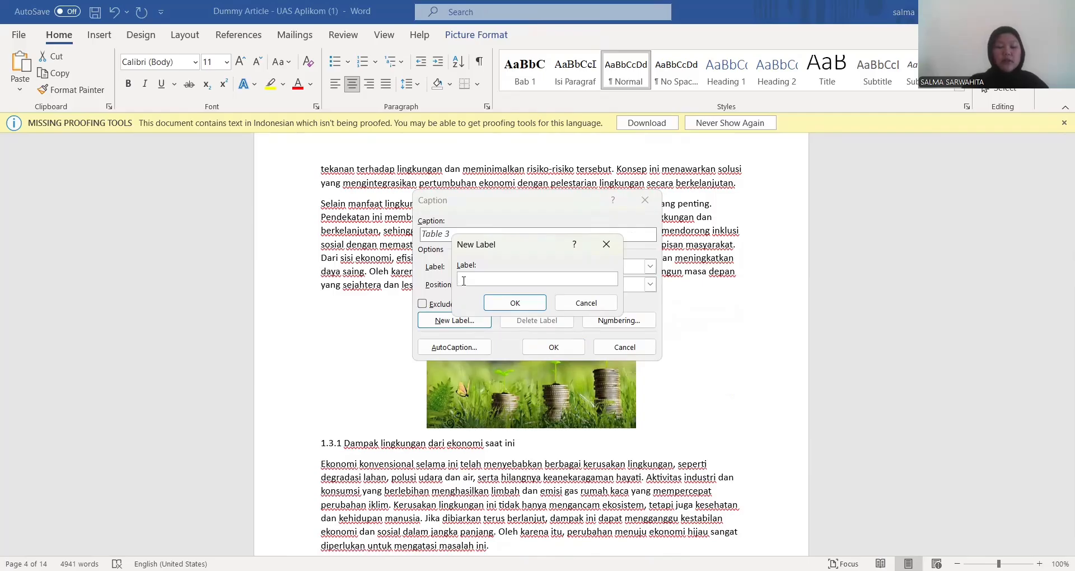
type("Gambar")
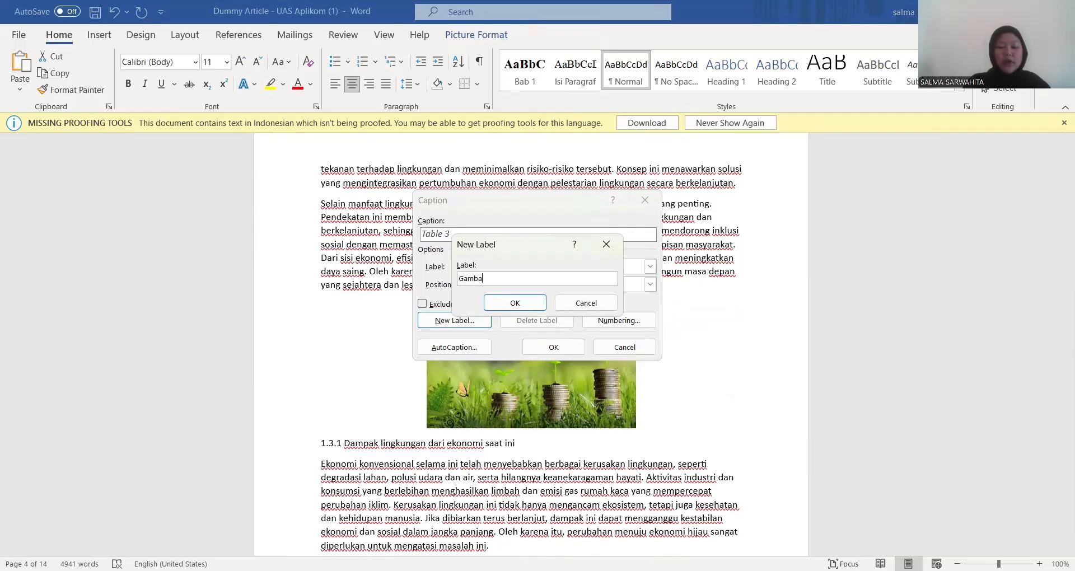
left_click(508, 302)
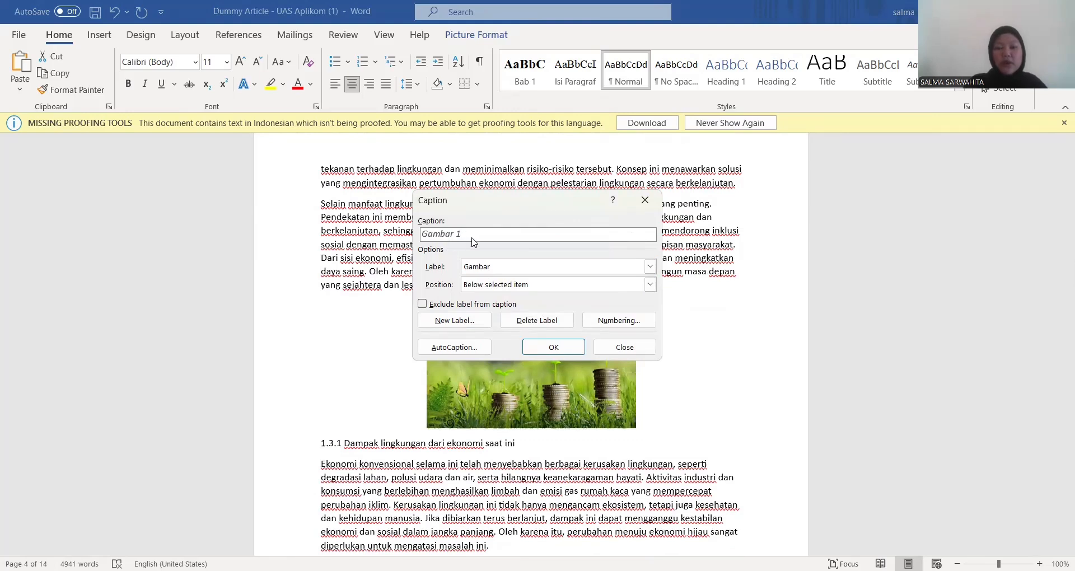
- Insert the caption "Gambar 1.1 Ilustrasi Ekonomi Hijau" below the coins picture
type(".")
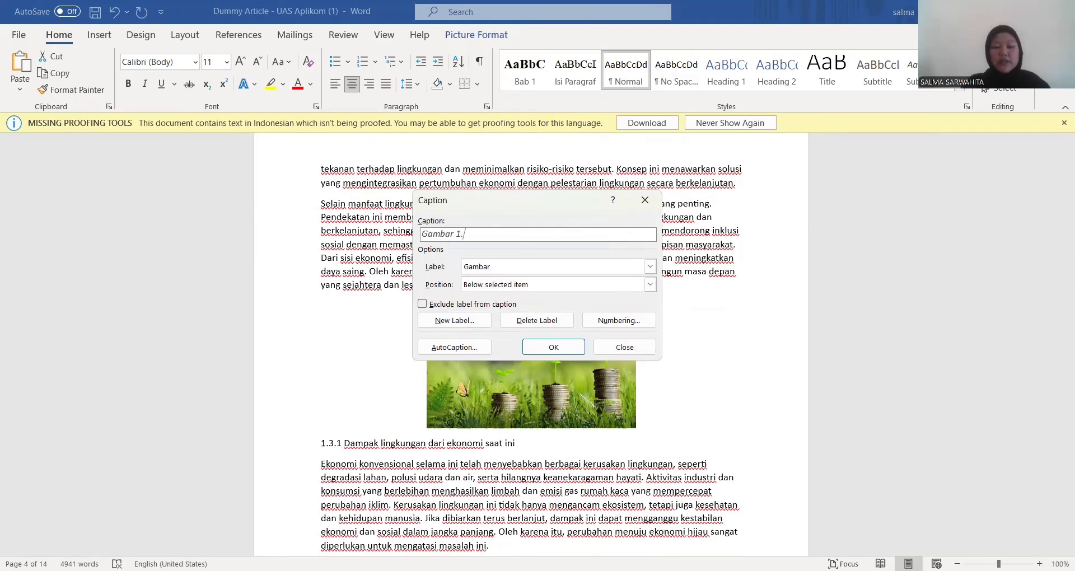
type("1")
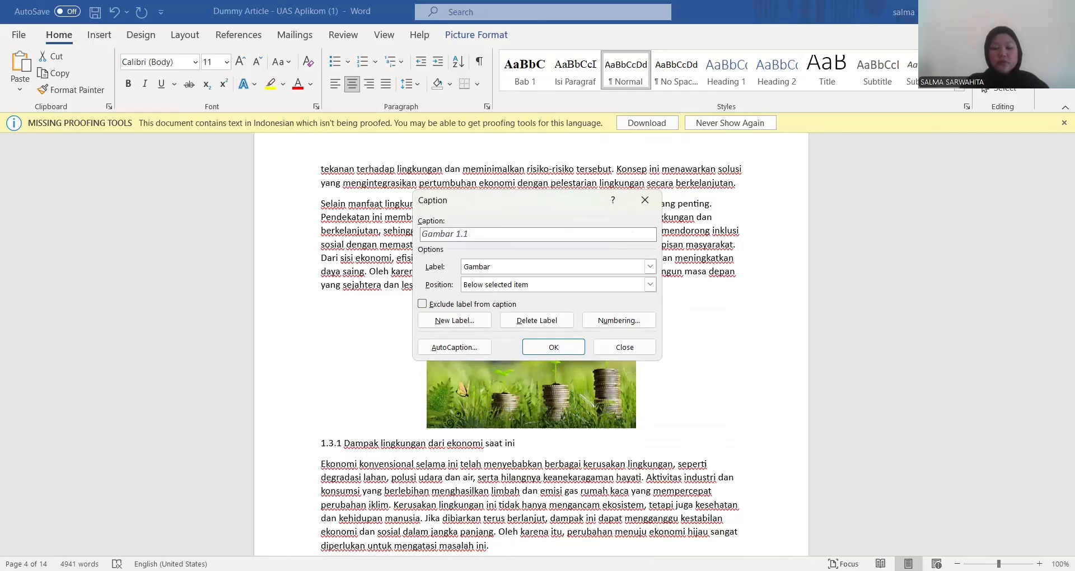
type("Ilua")
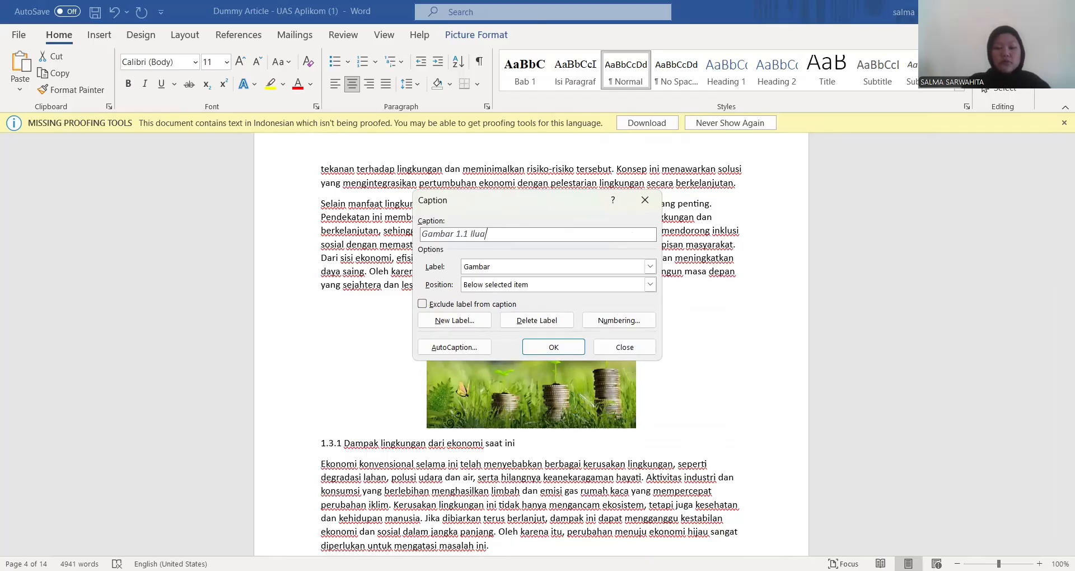
key("BackSpace")
type("stra")
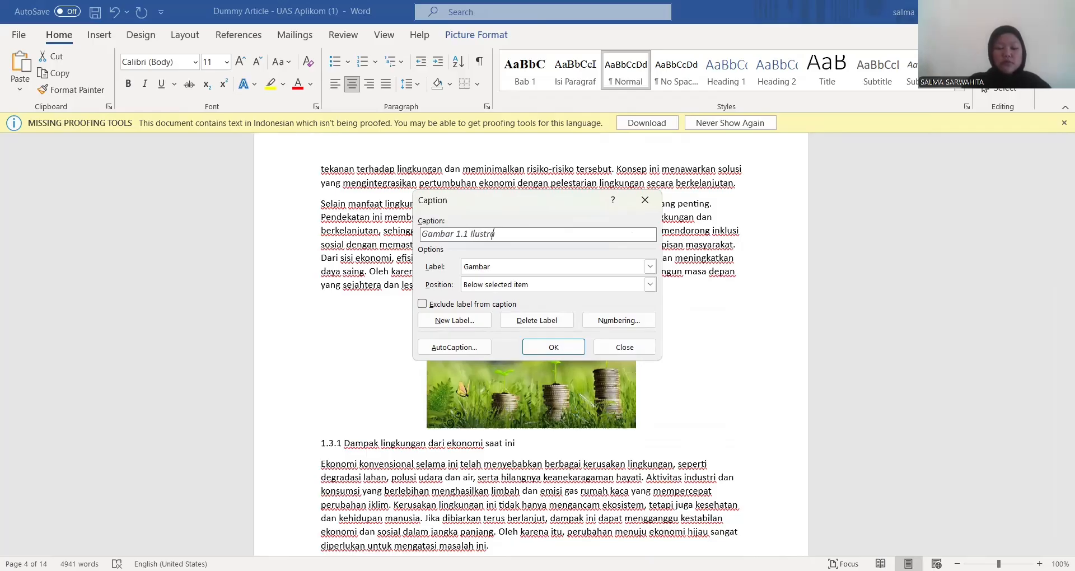
type("si Ekonomi Hijau")
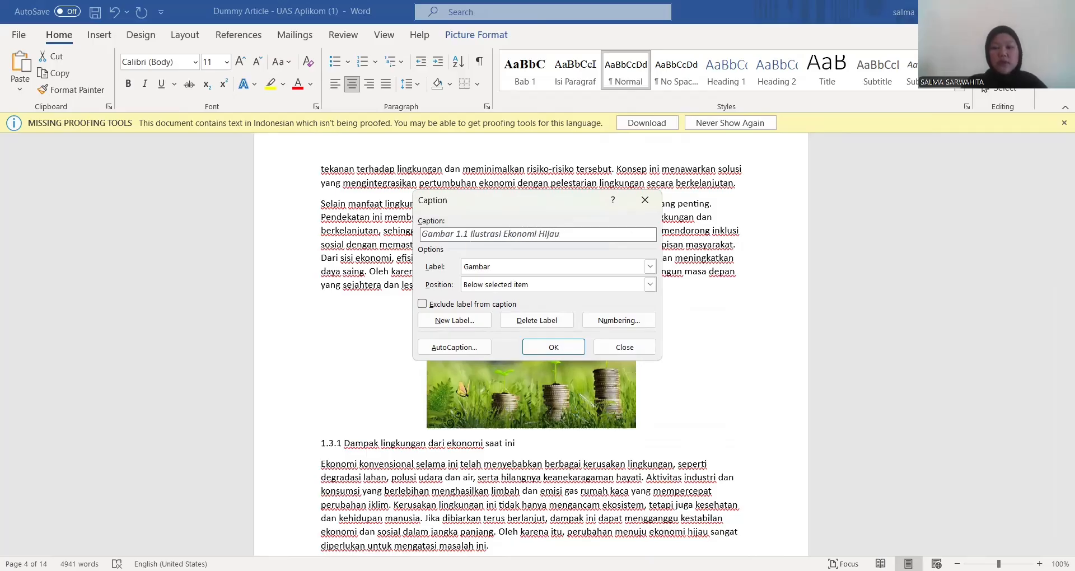
left_click(552, 350)
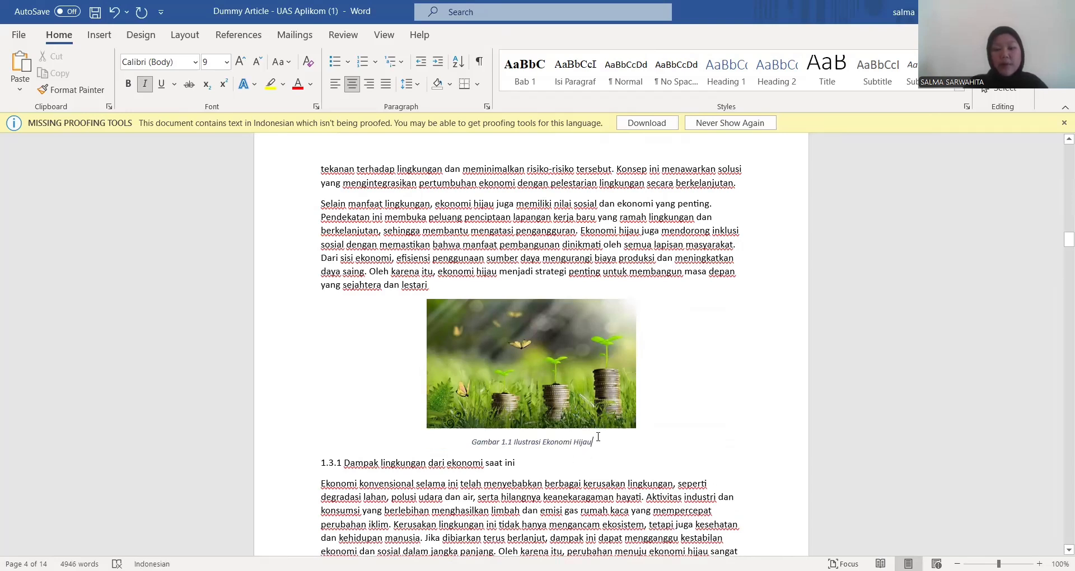
- Format the Gambar 1.1 caption in bold Times New Roman, size 12
left_click_drag(595, 442, 465, 442)
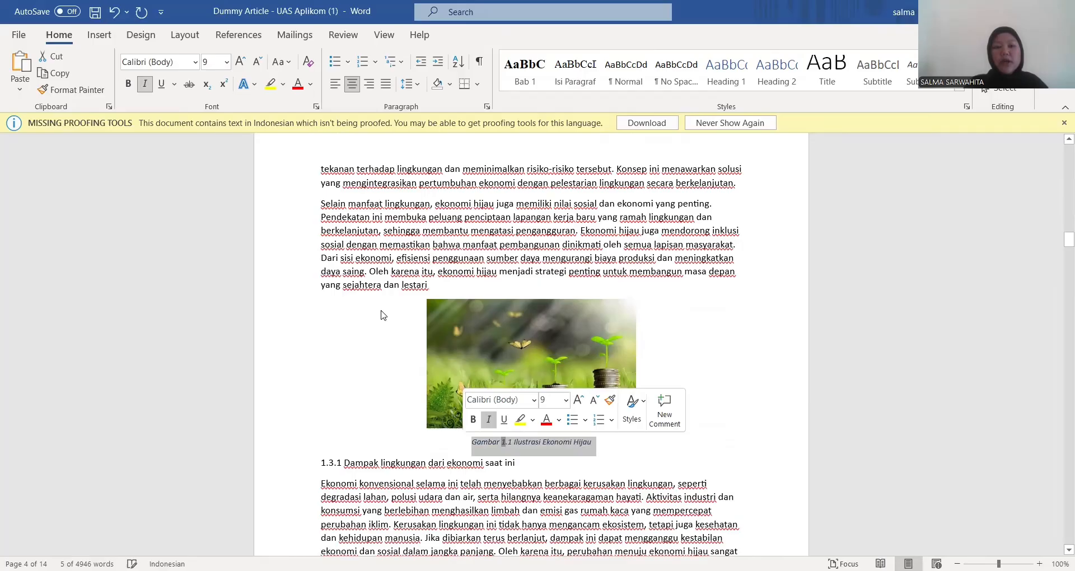
left_click(195, 62)
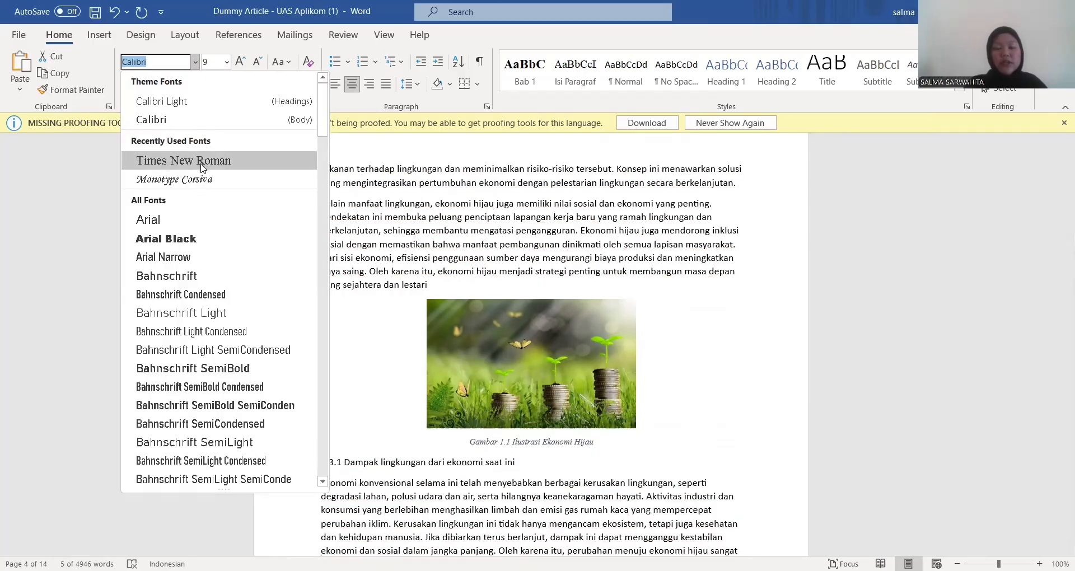
left_click(202, 162)
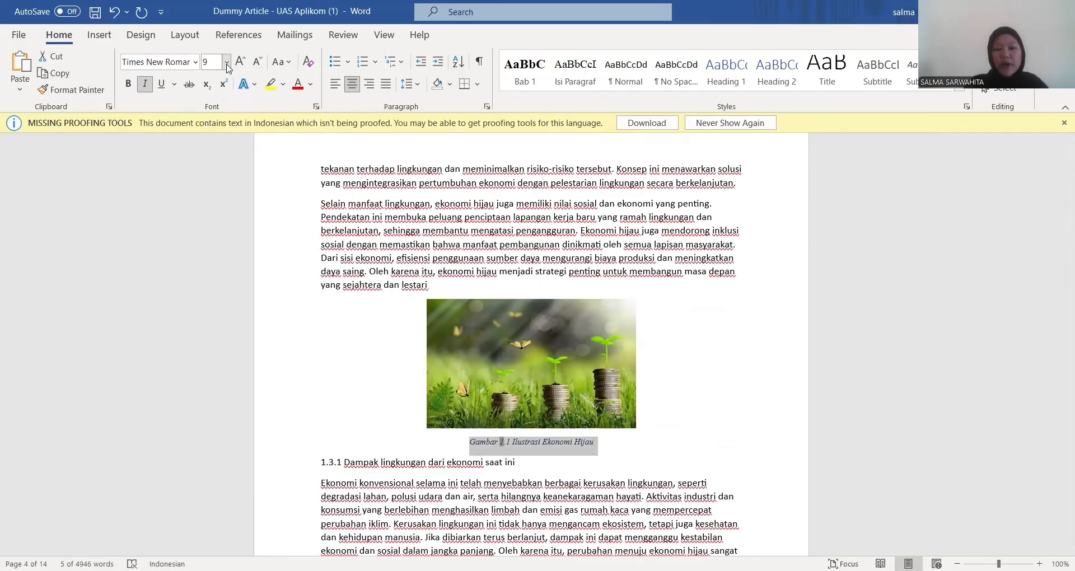
left_click(228, 64)
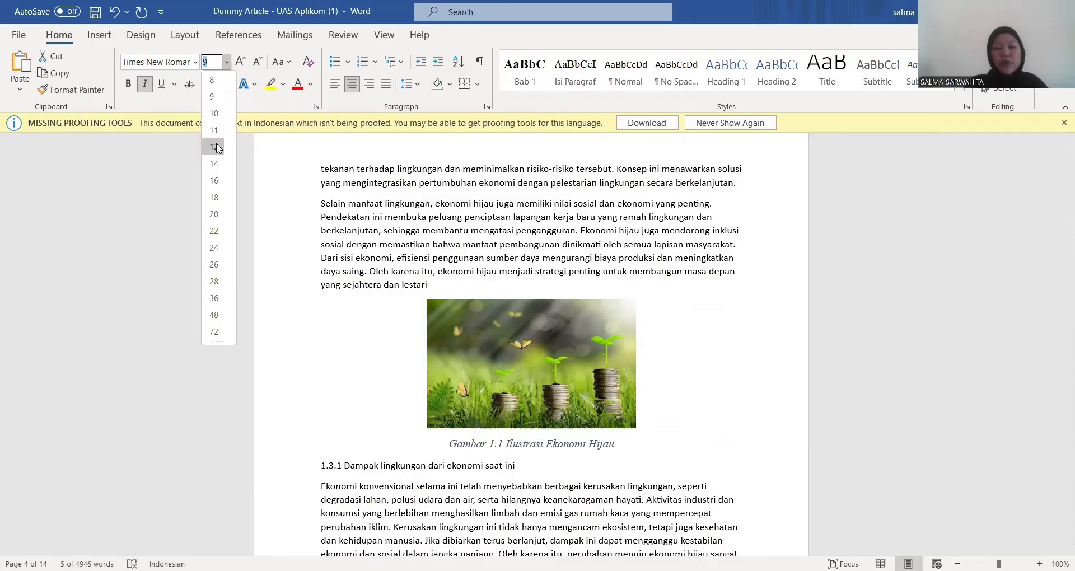
left_click(216, 147)
key("ctrl+b")
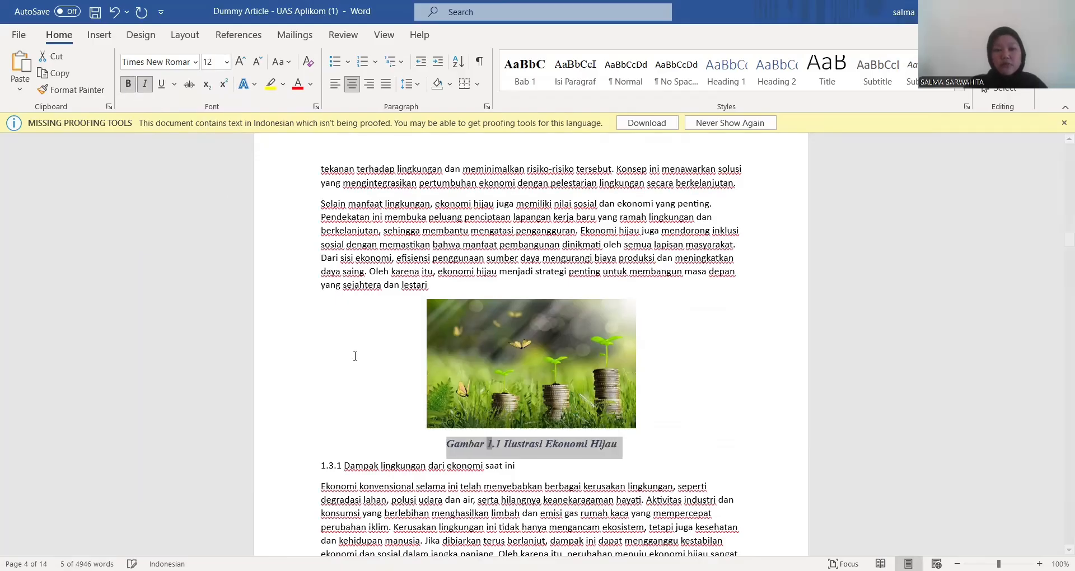
left_click(355, 356)
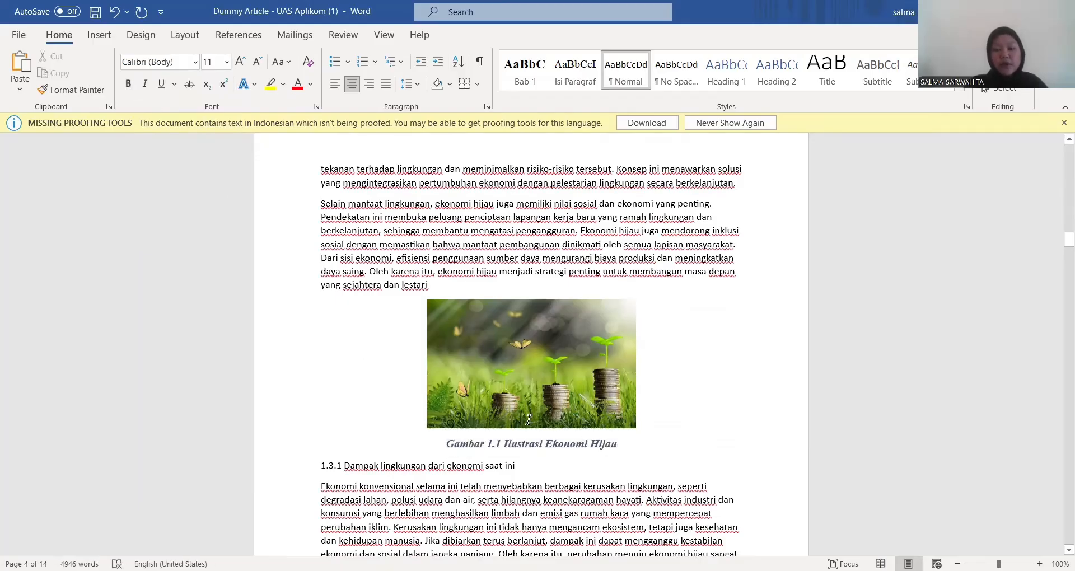
- Remove the space after the paragraphs of the coins picture and its Gambar 1.1 caption
triple_click(504, 392)
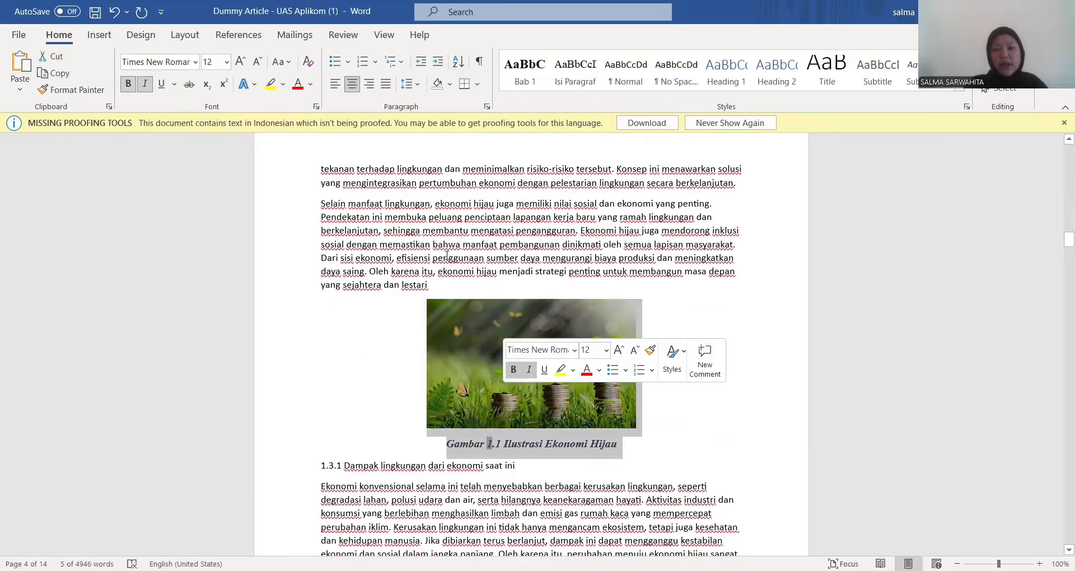
left_click(414, 85)
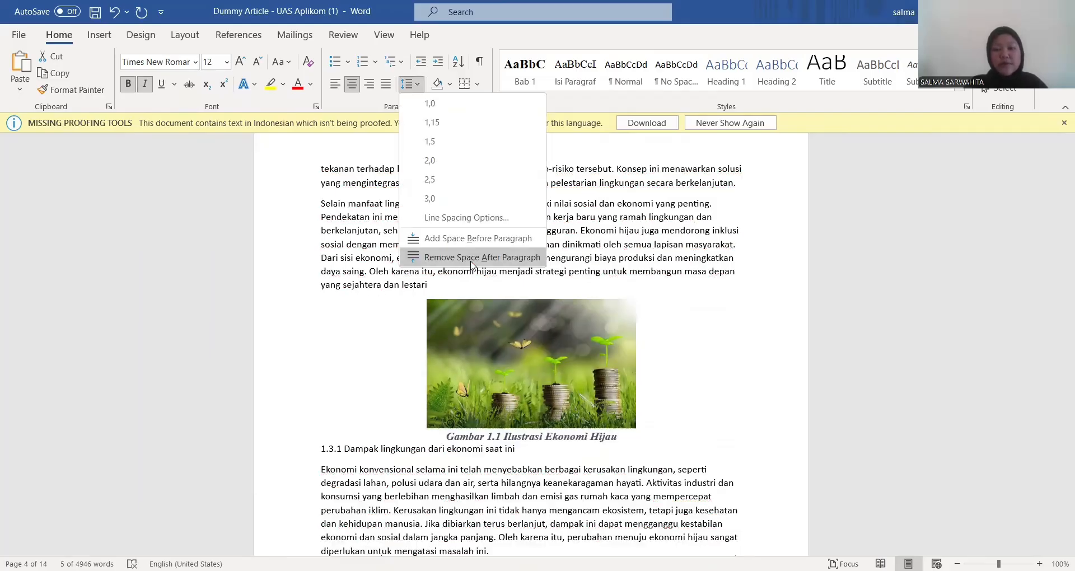
left_click(724, 383)
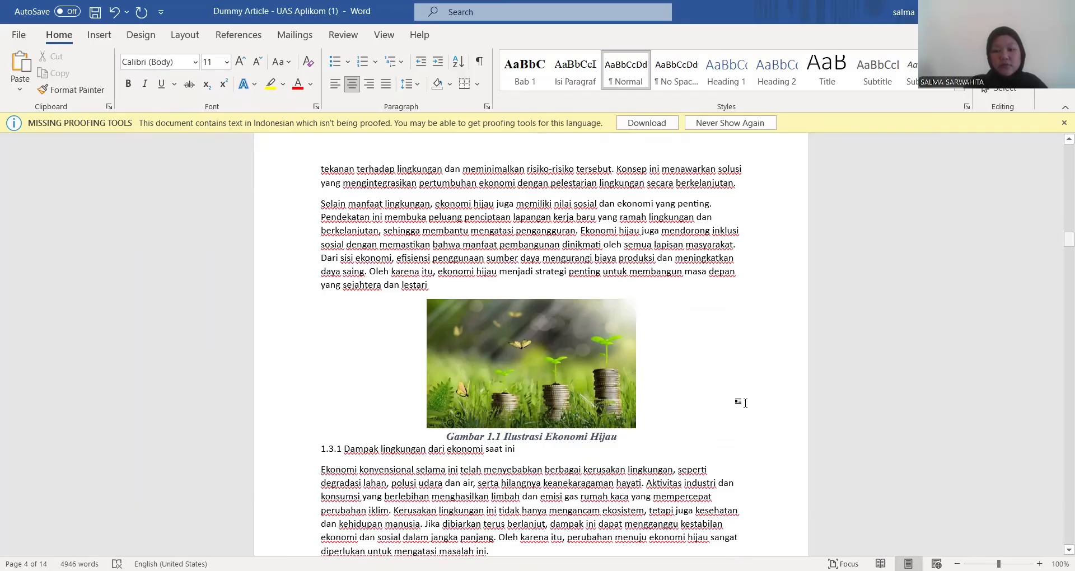
- Replace the sentence "Gambar 2 adalah Ilustrasi dari green economy" before heading 1.4.1 with a centred copy of the green buildings picture from page 14
key("ctrl+End")
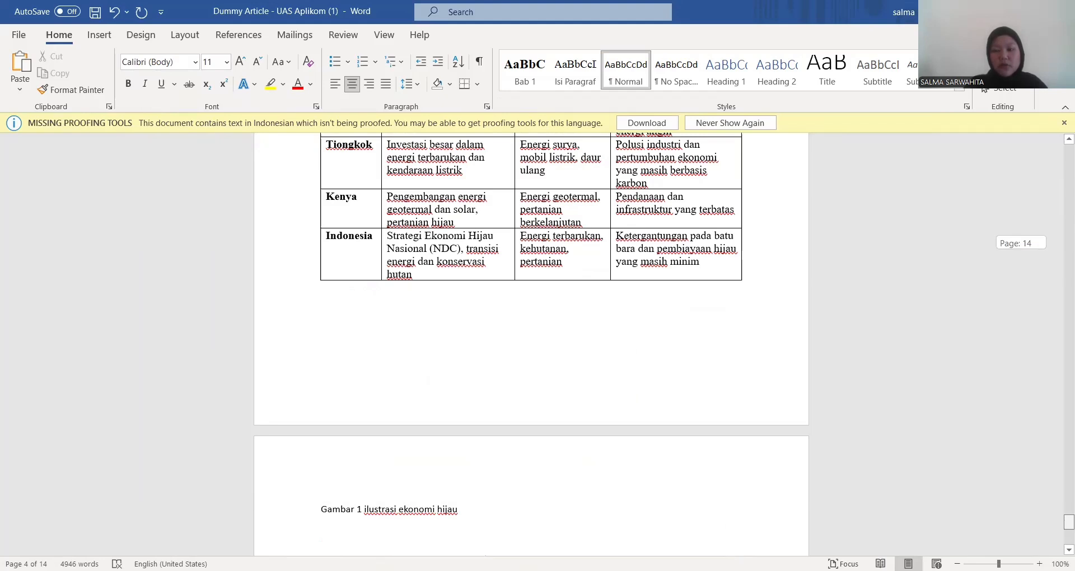
left_click(498, 382)
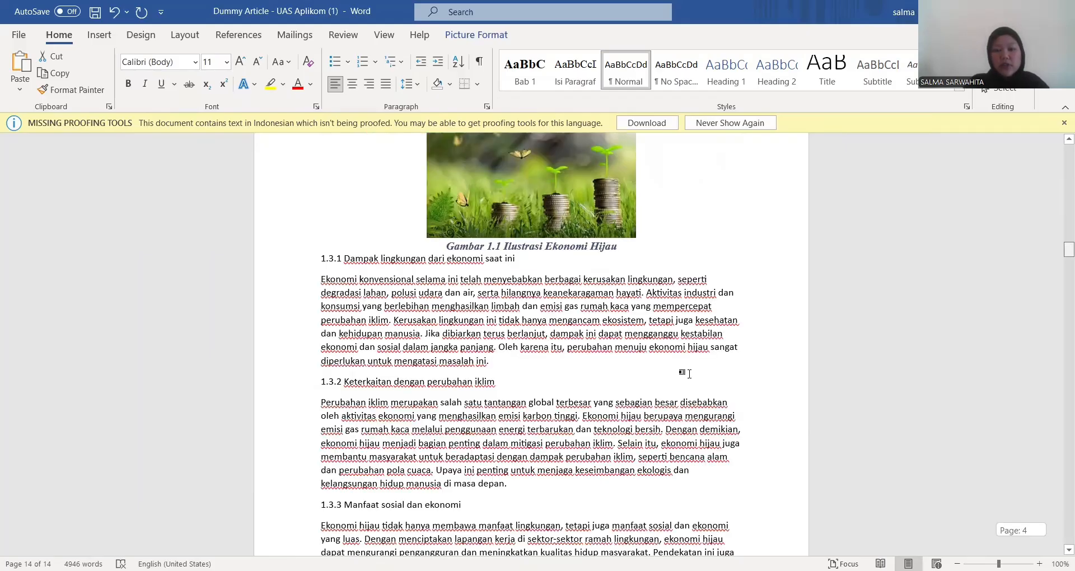
scroll(688, 373, "down", 10)
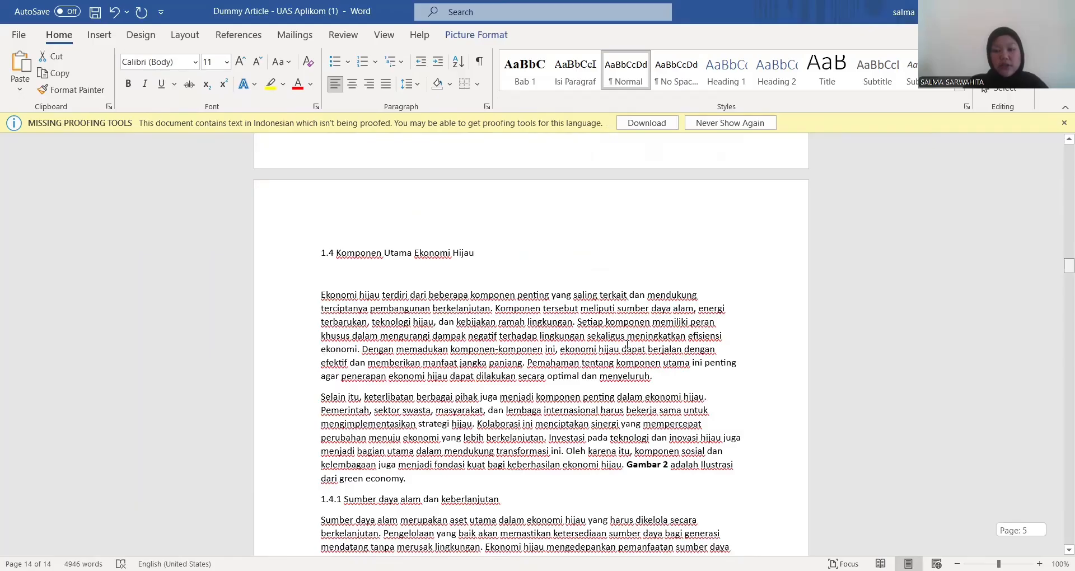
scroll(693, 364, "down", 3)
left_click_drag(626, 348, 700, 368)
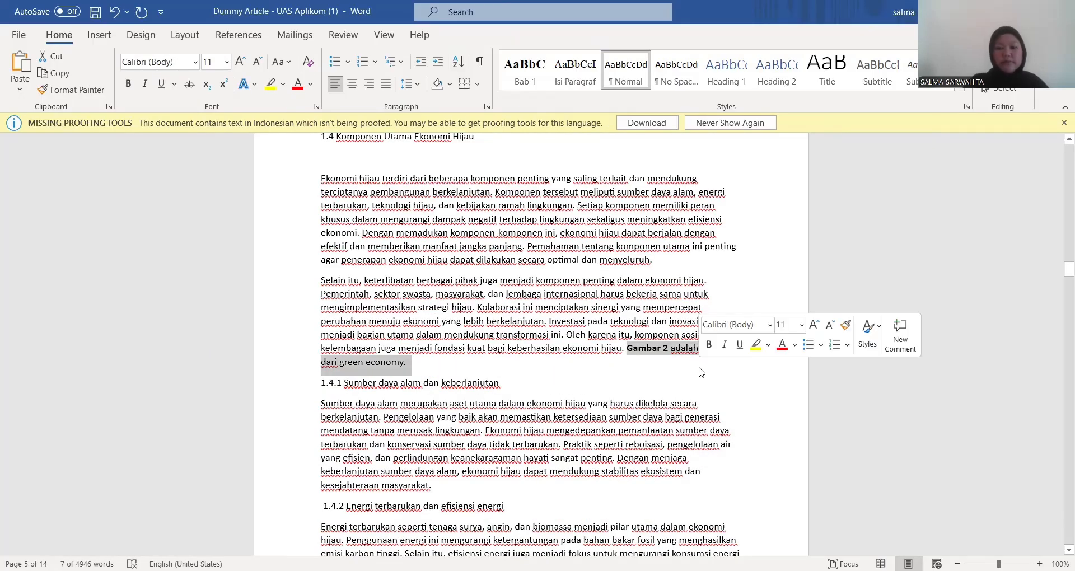
key("BackSpace")
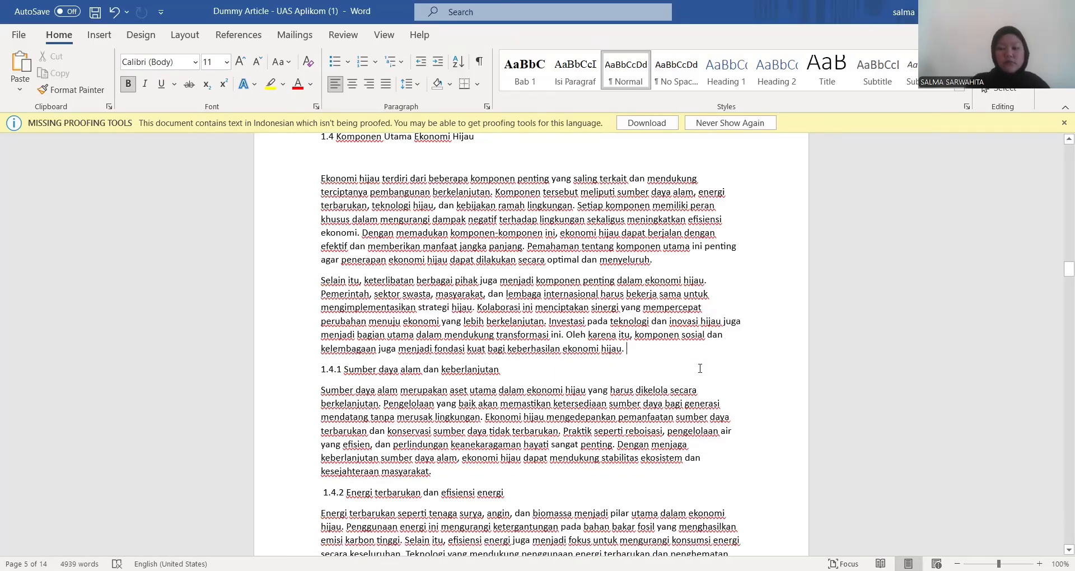
key("Return")
key("ctrl+v")
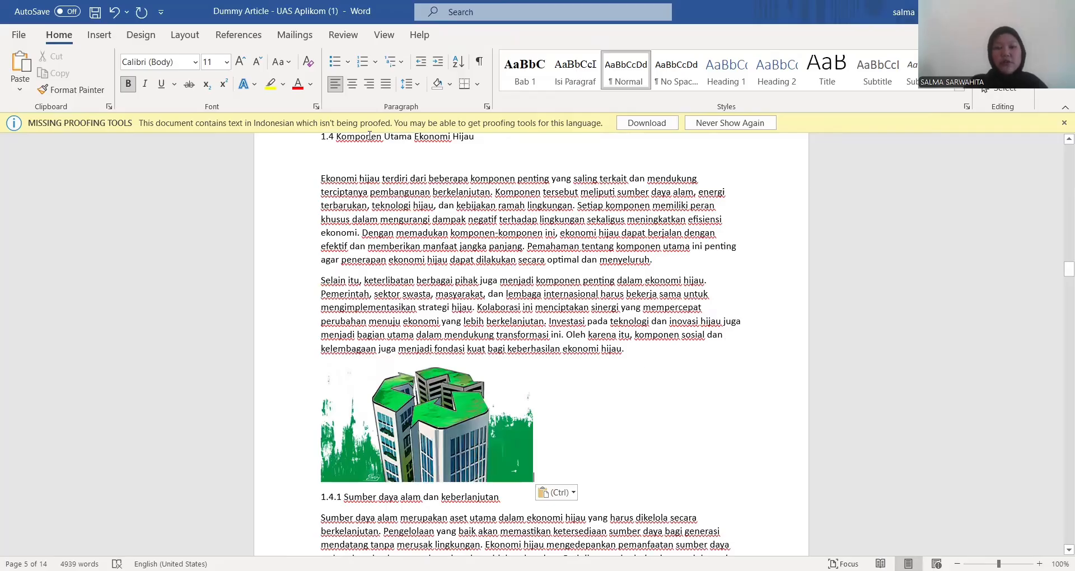
key("shift+Left")
key("ctrl+e")
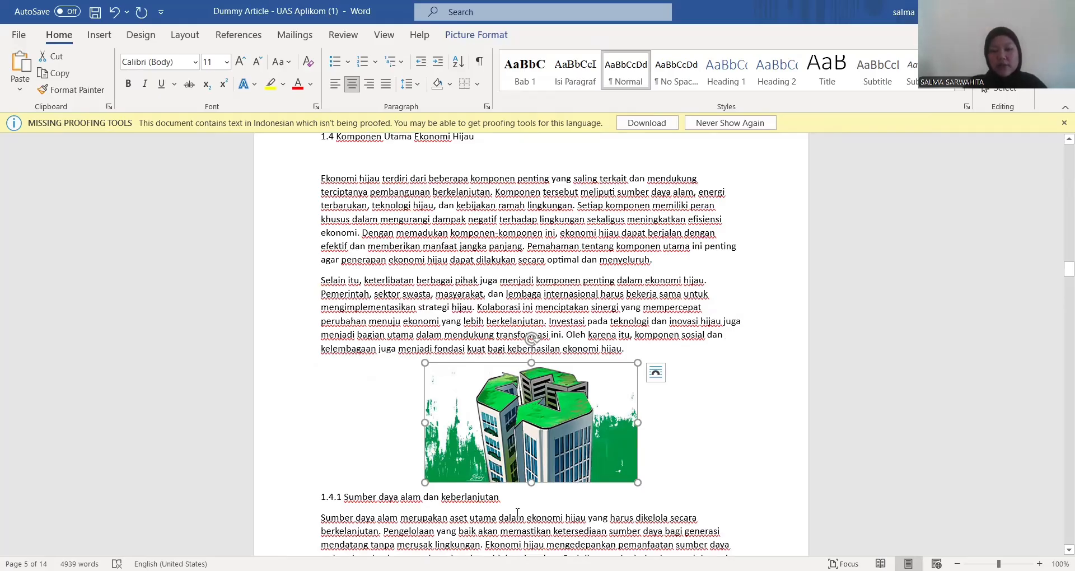
- Insert the caption "Gambar 2.1 Ilustrasi Green Ekonomy" below the green buildings picture
right_click(501, 432)
left_click(554, 338)
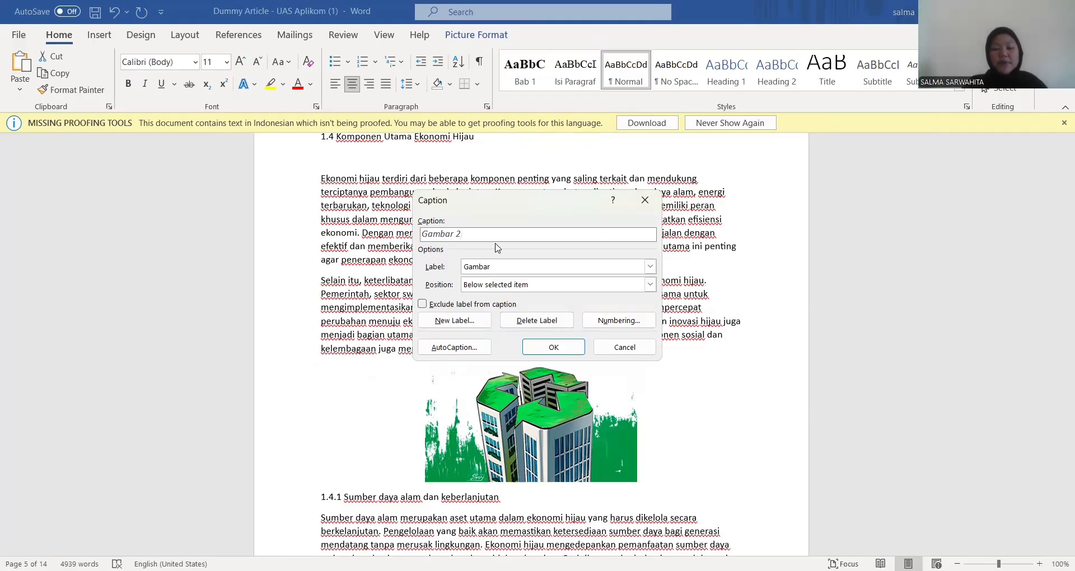
type(".1")
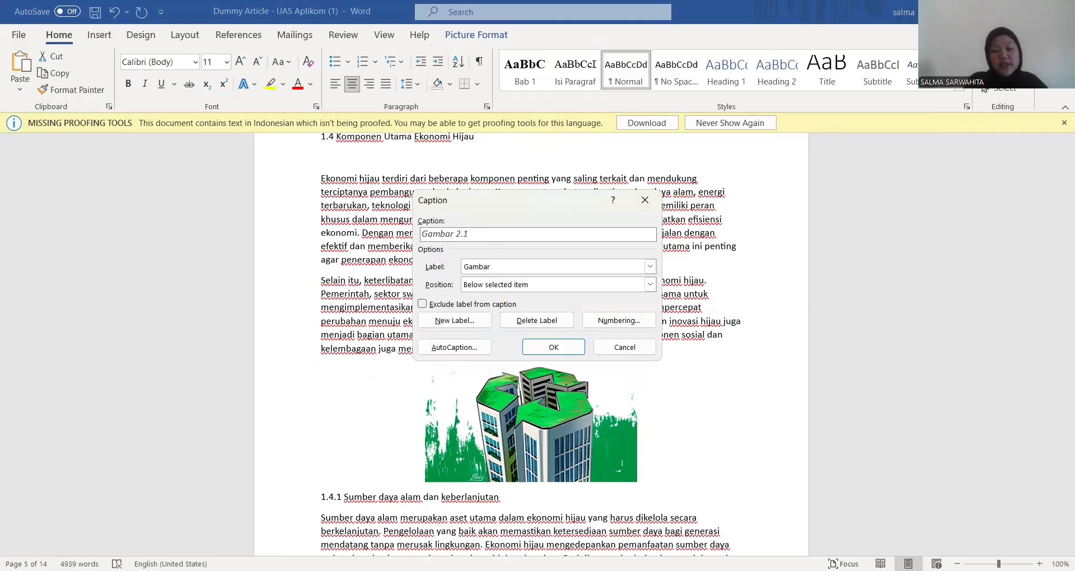
type("I")
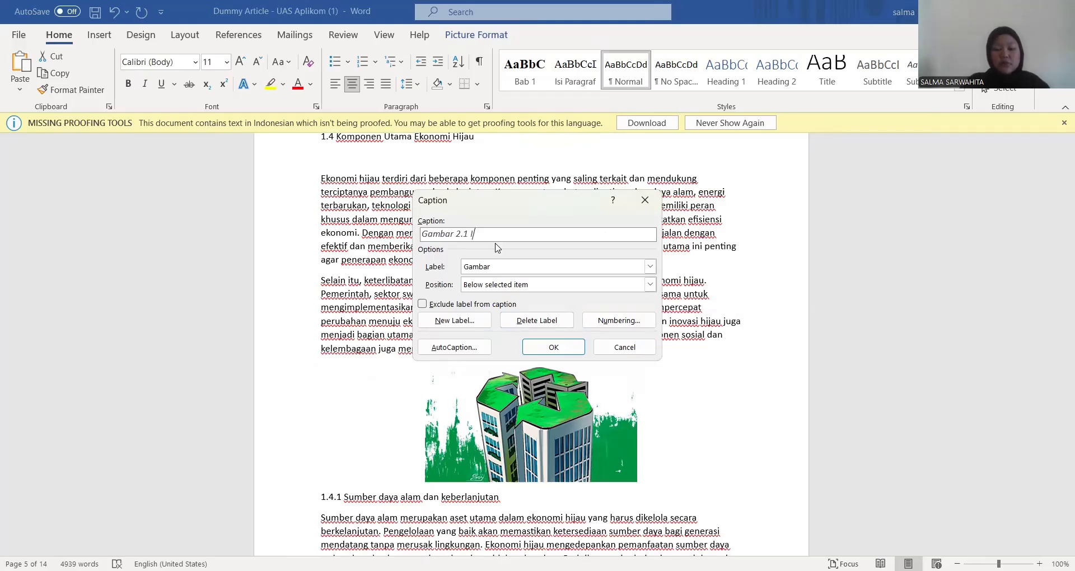
type("lustrasi ")
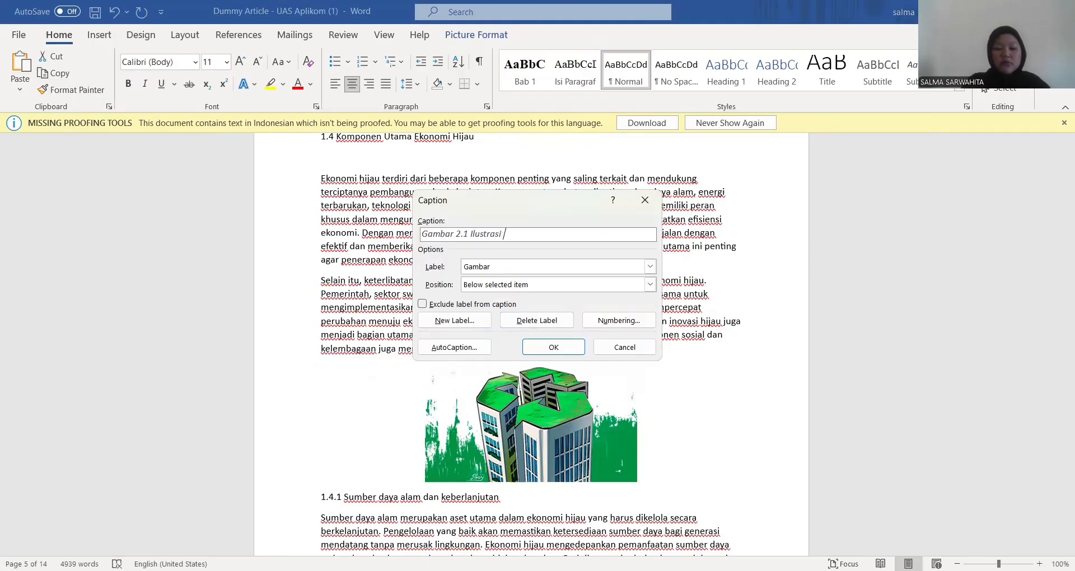
type("Gree")
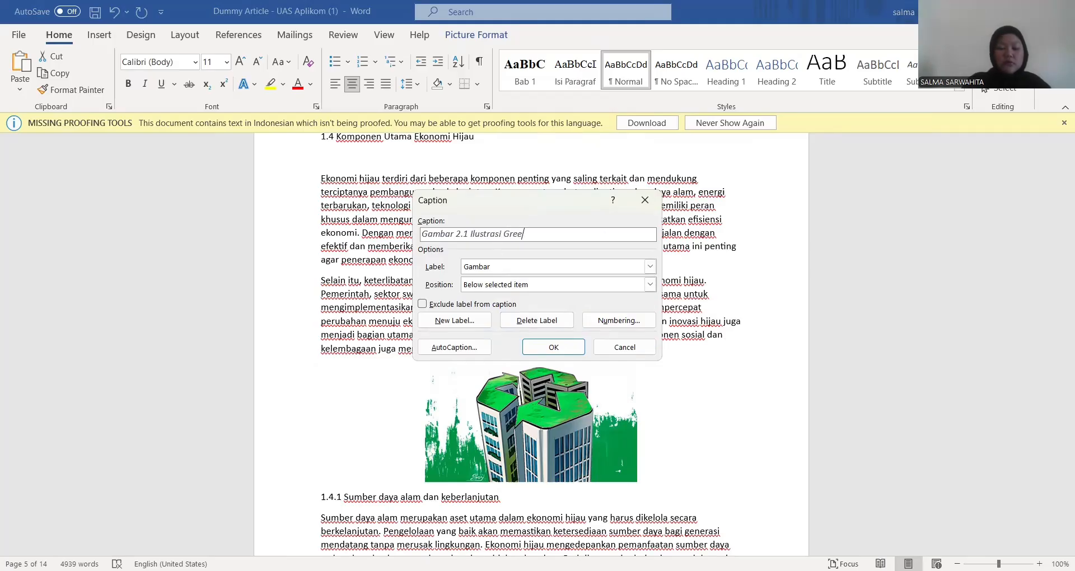
type("n Eko")
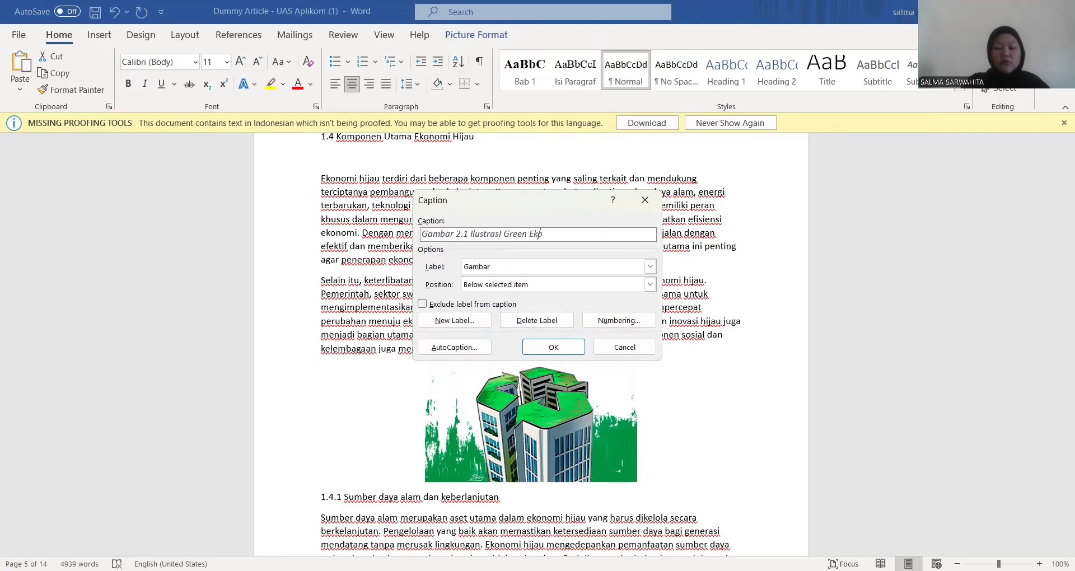
type("nomy")
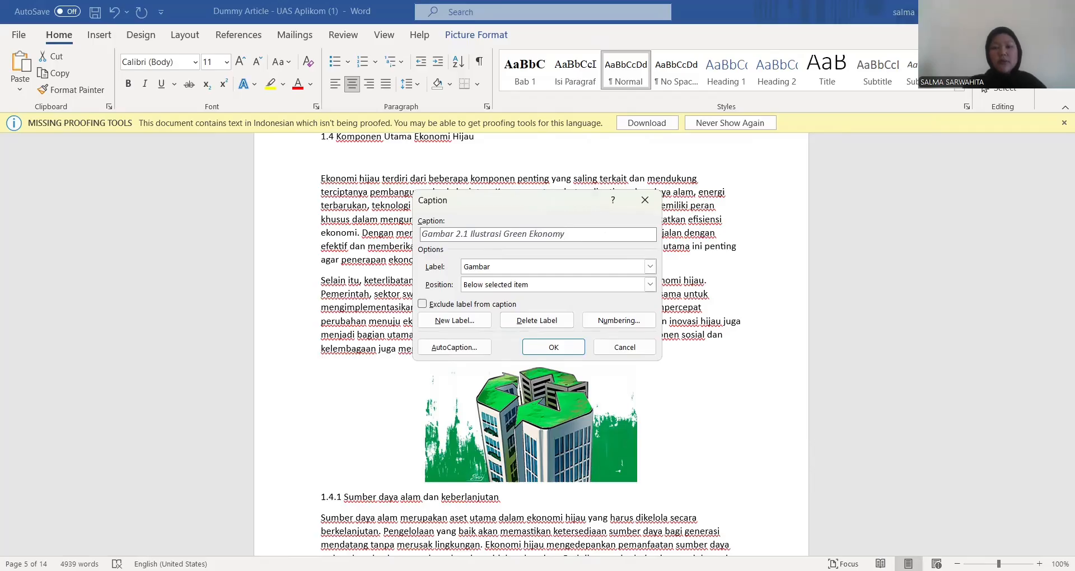
left_click(572, 347)
- Format the Gambar 2.1 caption below the green buildings picture in bold Times New Roman, size 12
left_click_drag(602, 498, 447, 500)
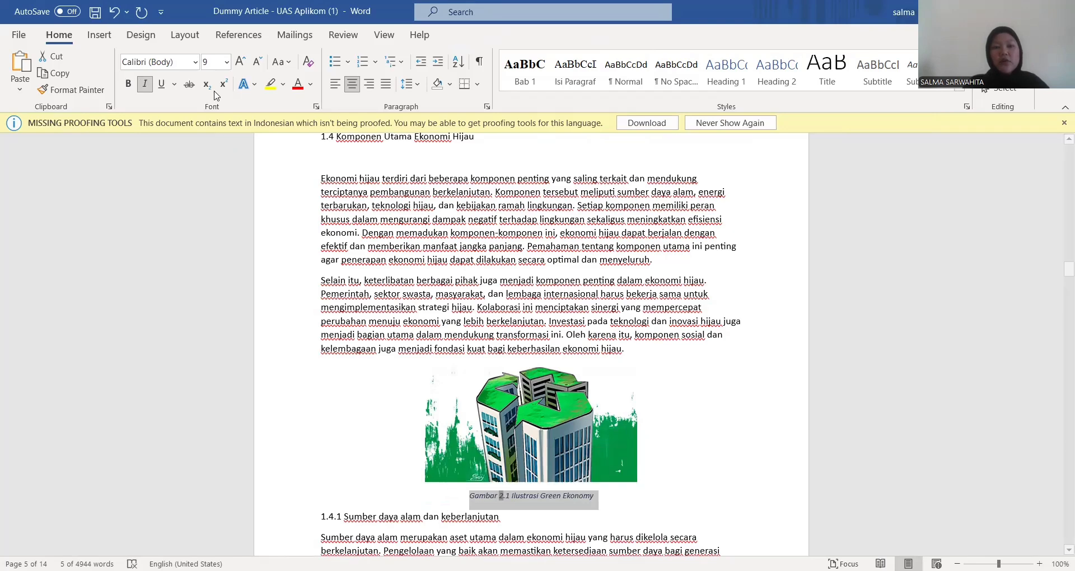
left_click(194, 62)
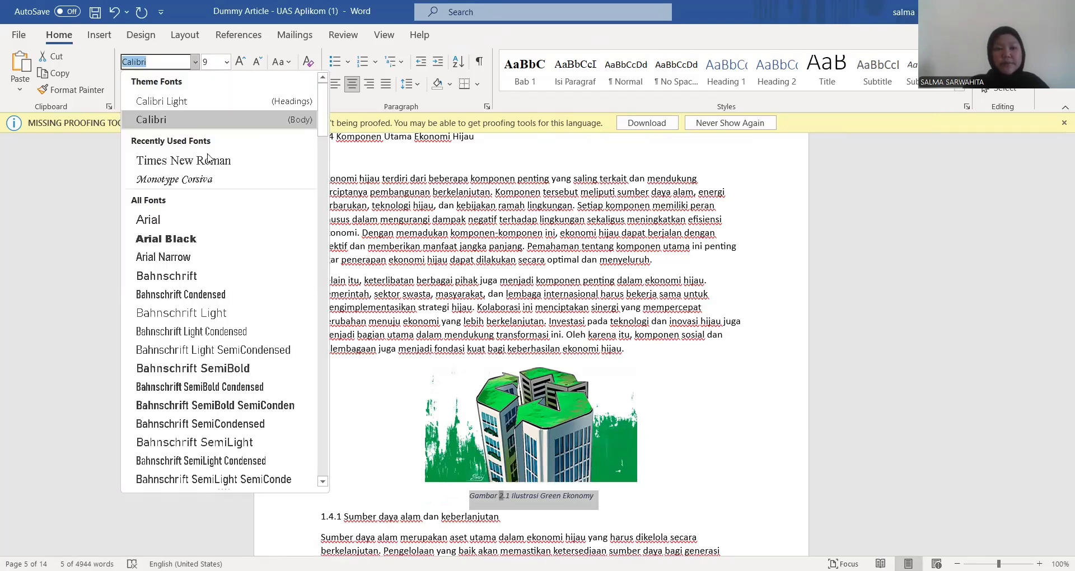
left_click(211, 162)
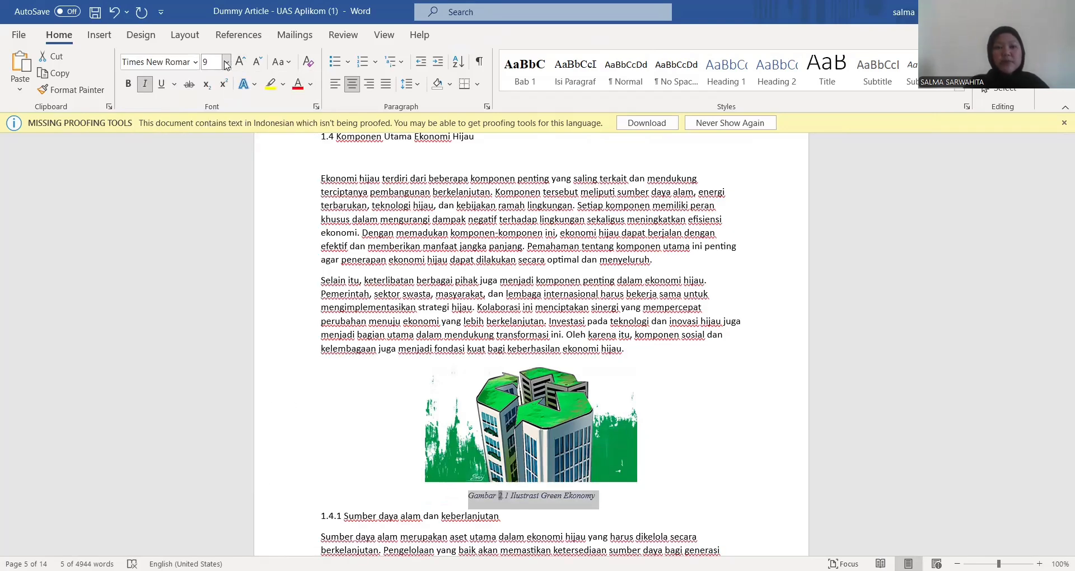
left_click(227, 63)
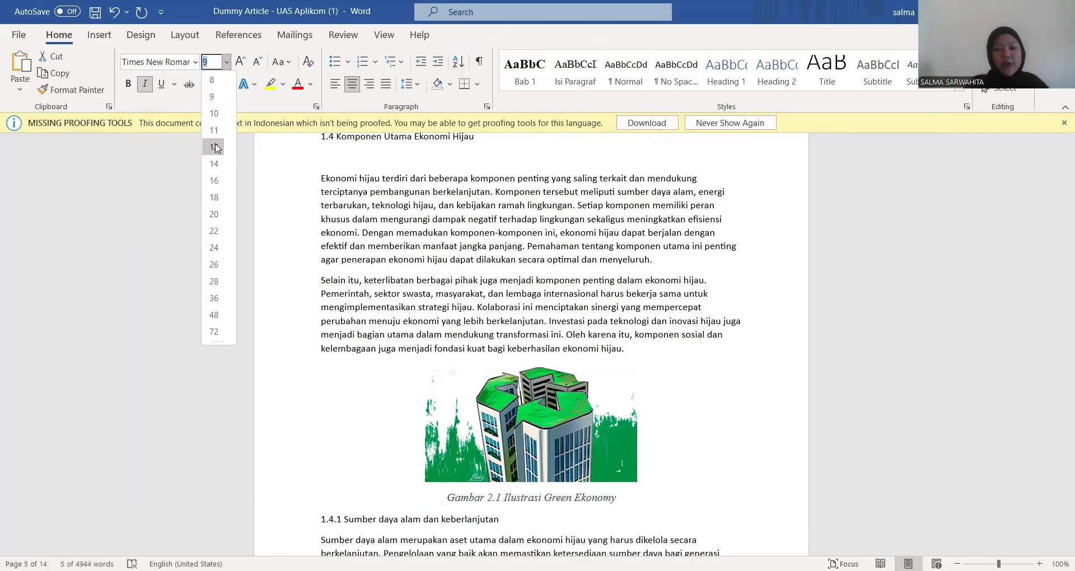
left_click(213, 141)
left_click(128, 83)
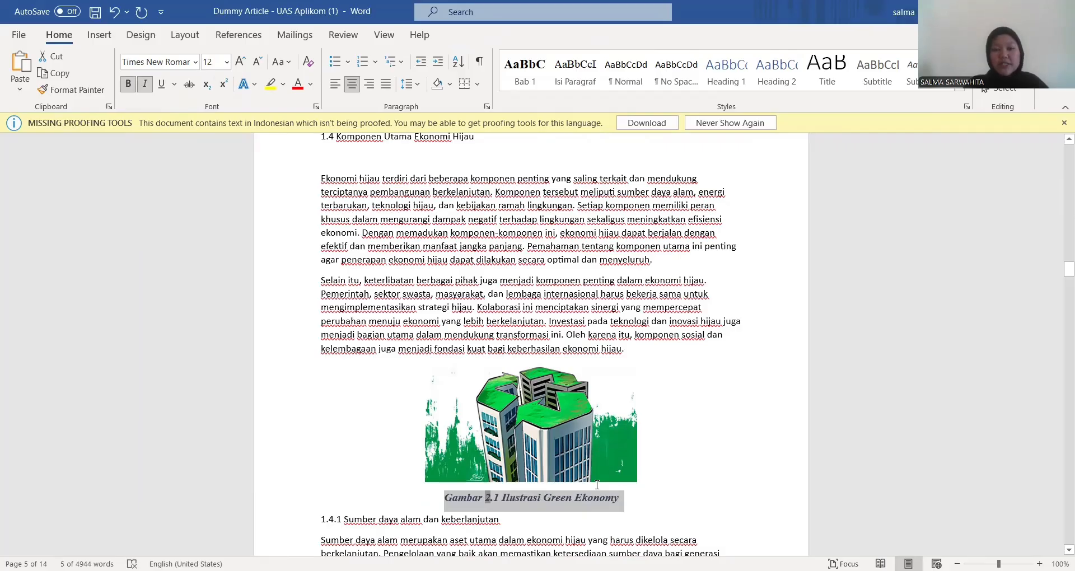
- Remove the space after the paragraphs of the green buildings picture and its Gambar 2.1 caption
key("shift+Up")
left_click(413, 87)
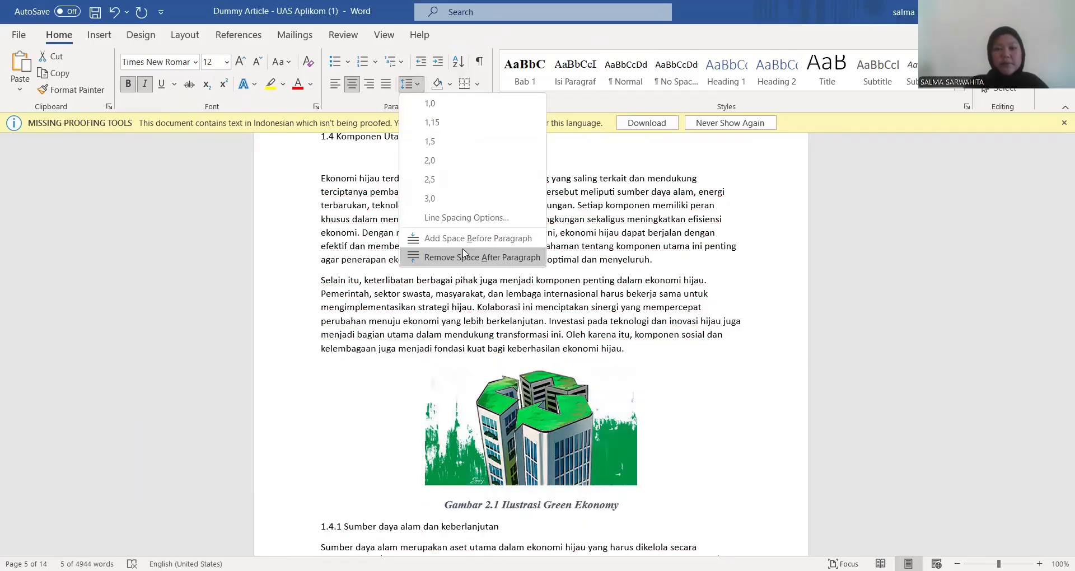
left_click(468, 256)
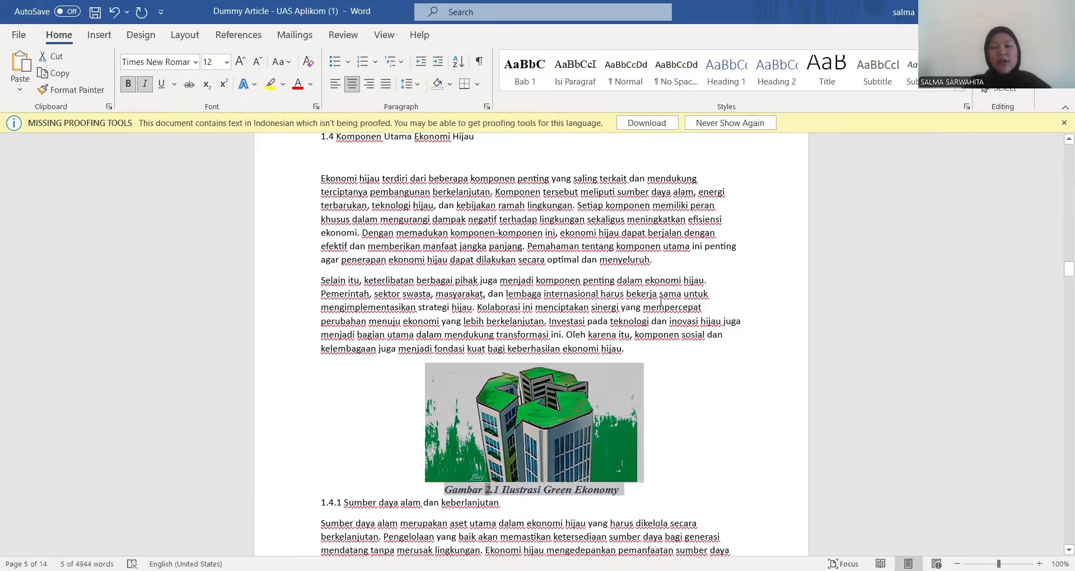
left_click(660, 302)
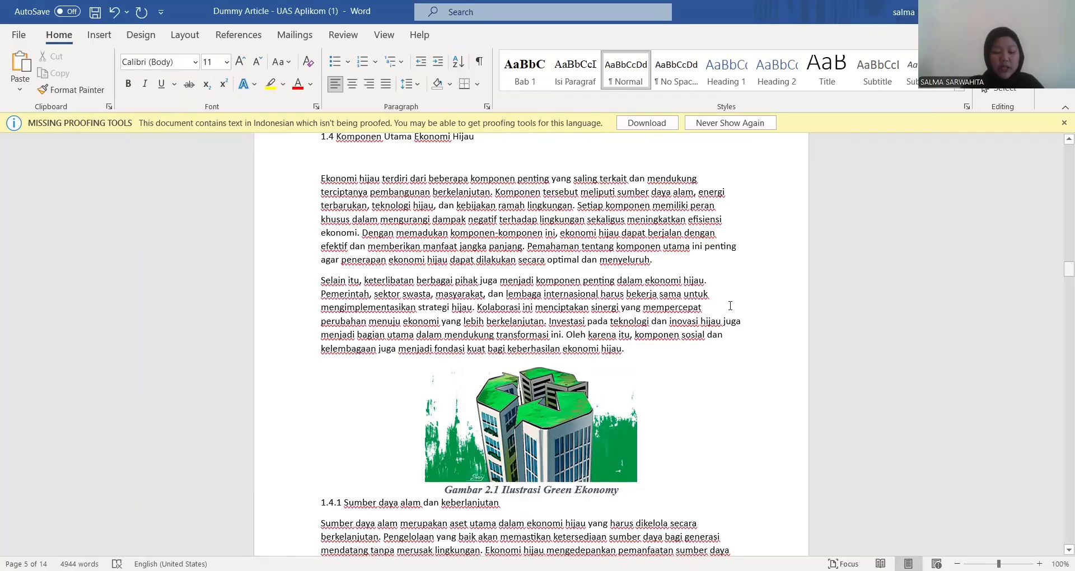
- Insert a Next Page section break before the heading "Bab 1: Memahami Konsep Ekonomi Hijau" at the start of the document
scroll(730, 305, "up", 4)
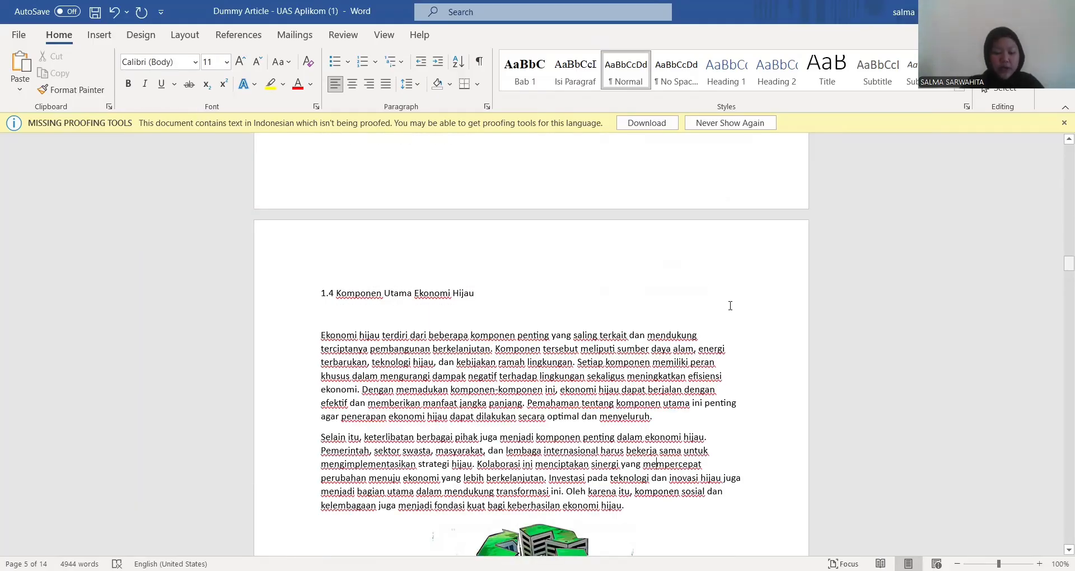
scroll(730, 306, "up", 20)
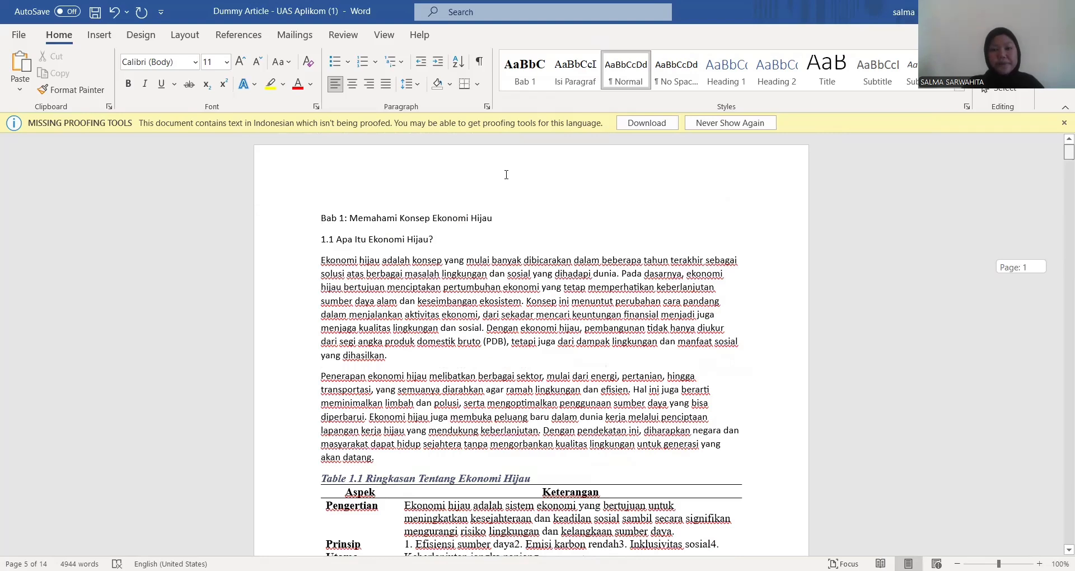
left_click(336, 210)
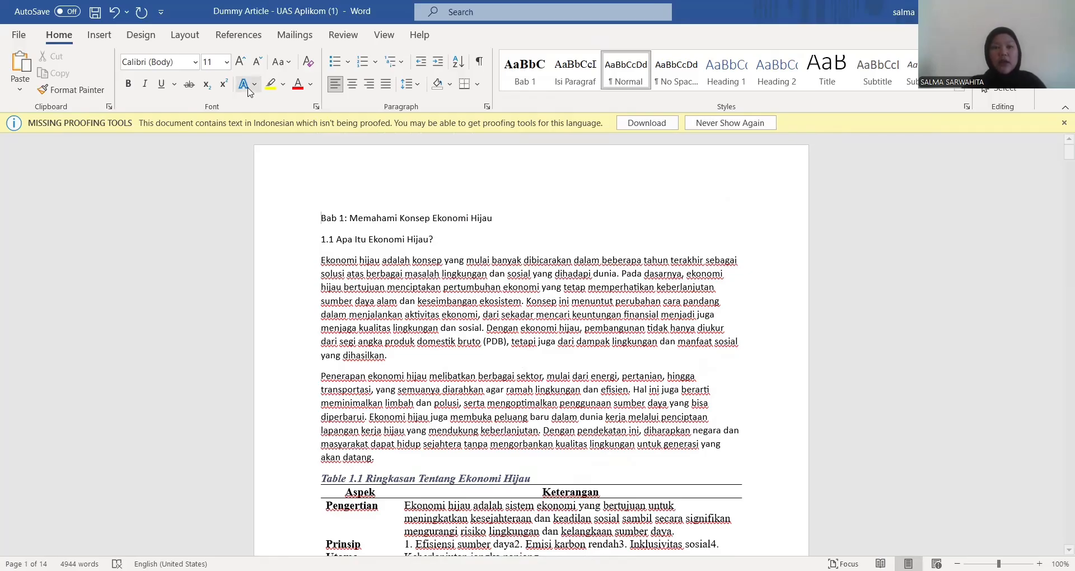
left_click(188, 39)
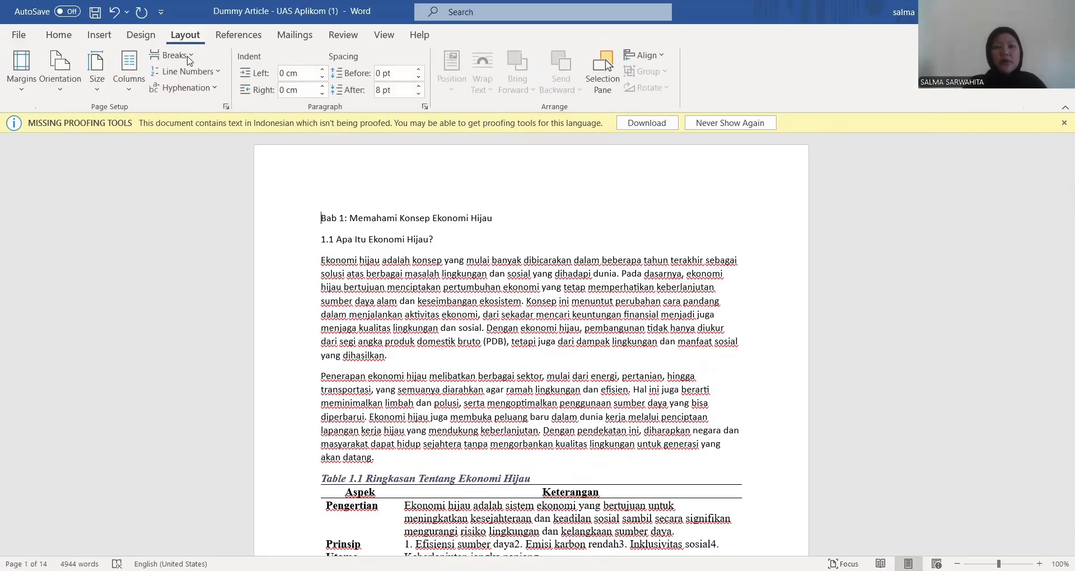
left_click(189, 56)
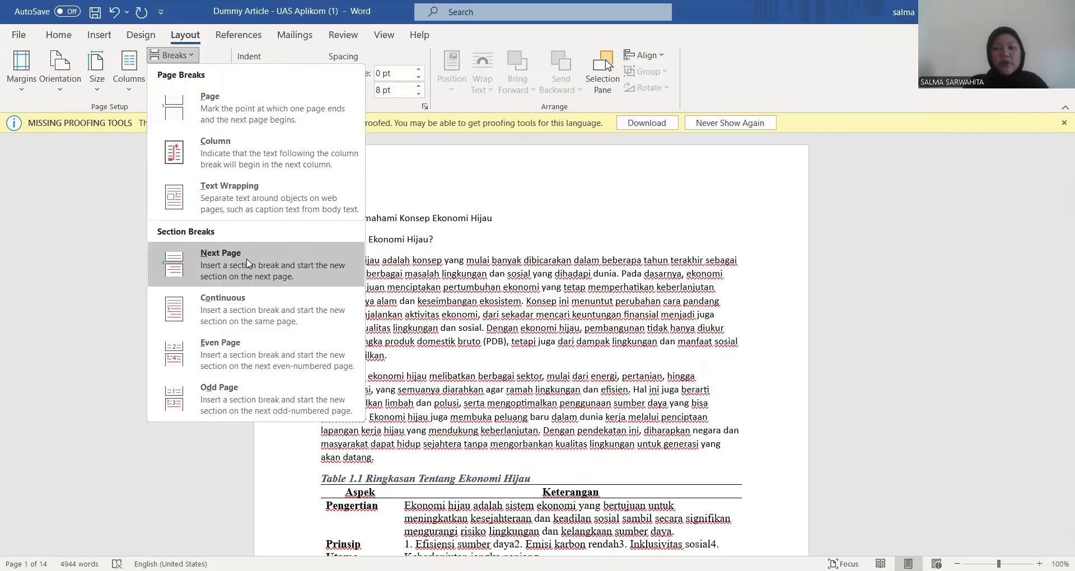
key("Return")
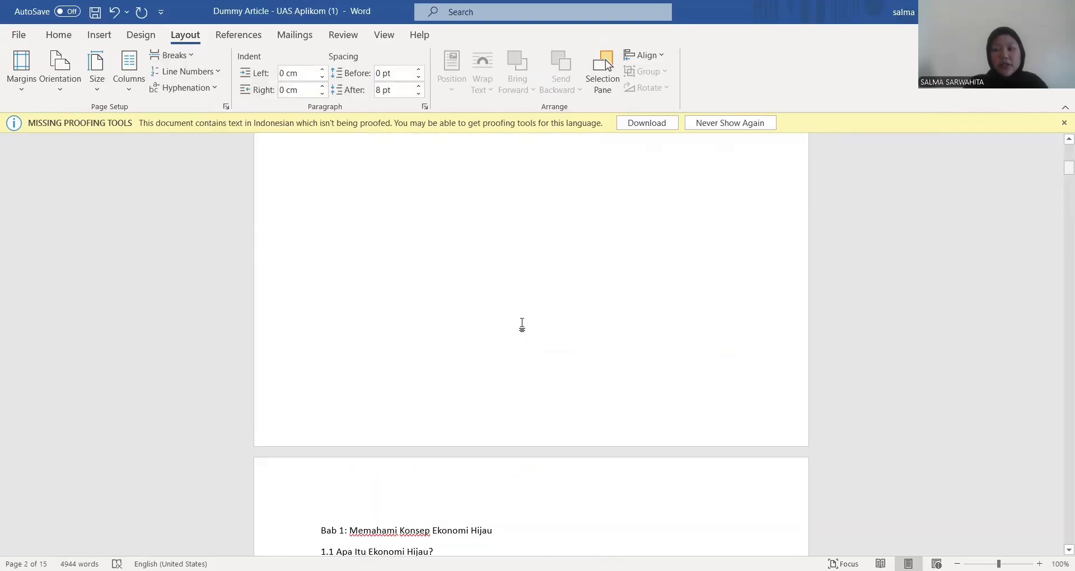
- Enter the title "DAFTAR GAMBAR" on the first line of the blank first page
scroll(501, 244, "up", 5)
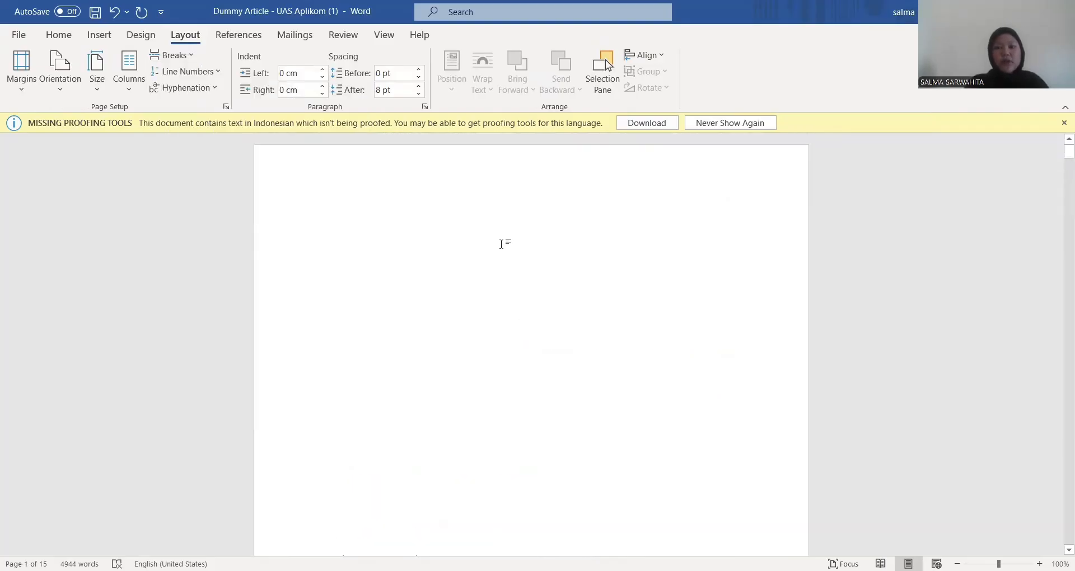
double_click(444, 198)
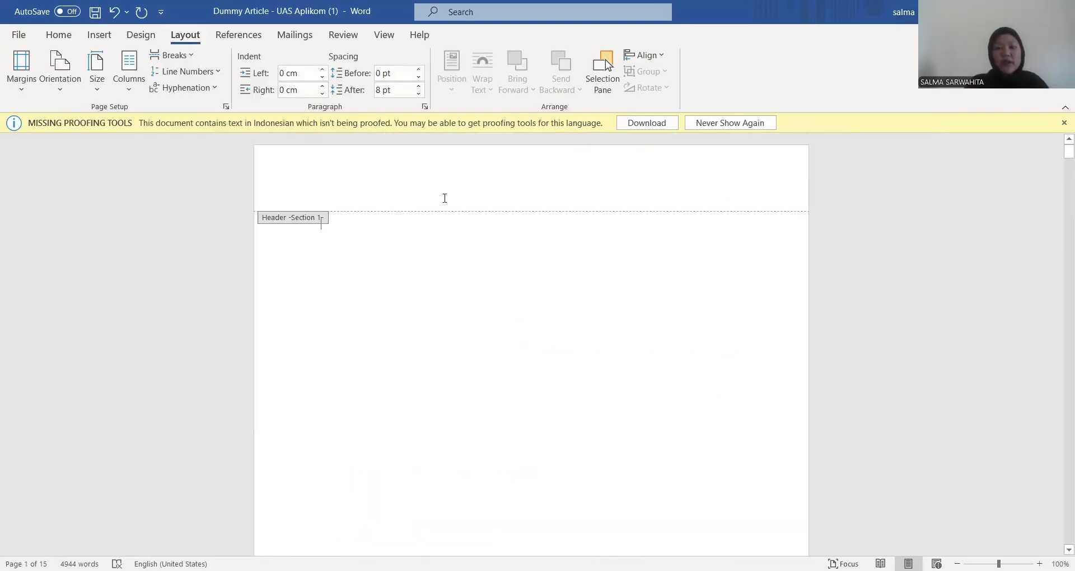
double_click(452, 251)
type("DAFTAR")
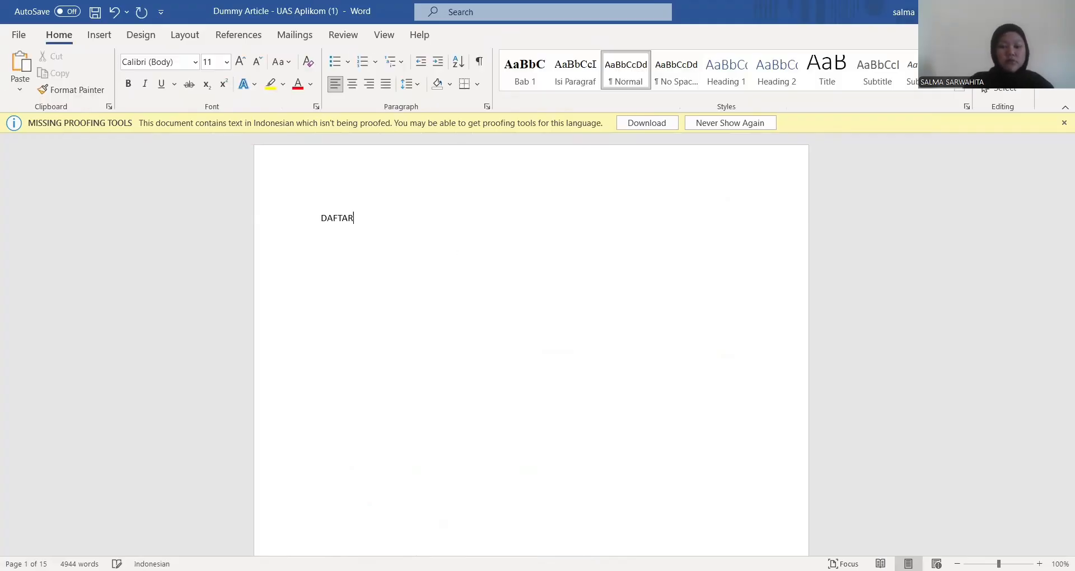
type(" GAMBAR")
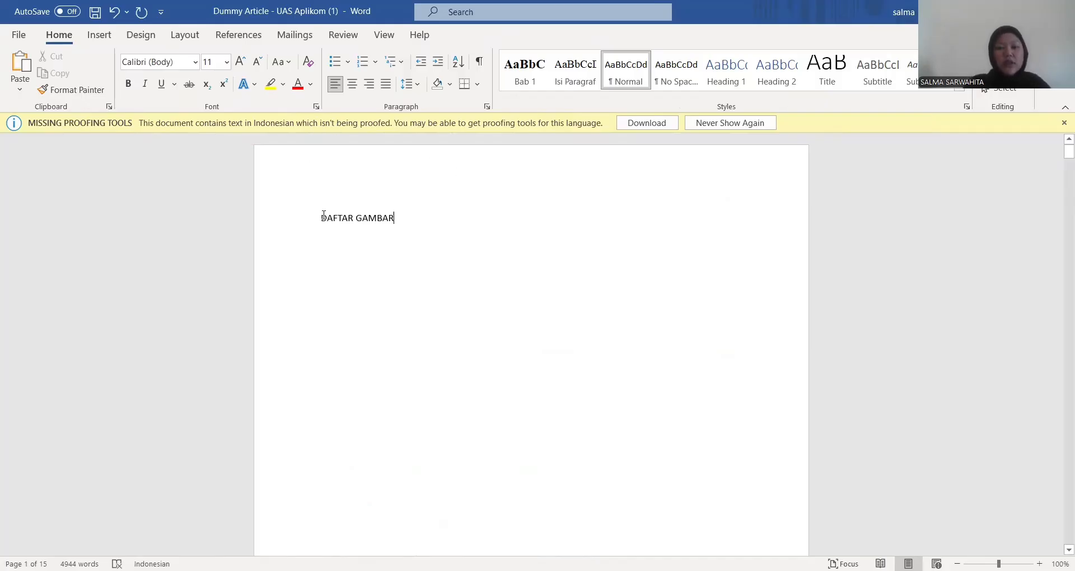
- Centre the DAFTAR GAMBAR title and format it in bold Times New Roman, size 12
left_click_drag(321, 219, 403, 228)
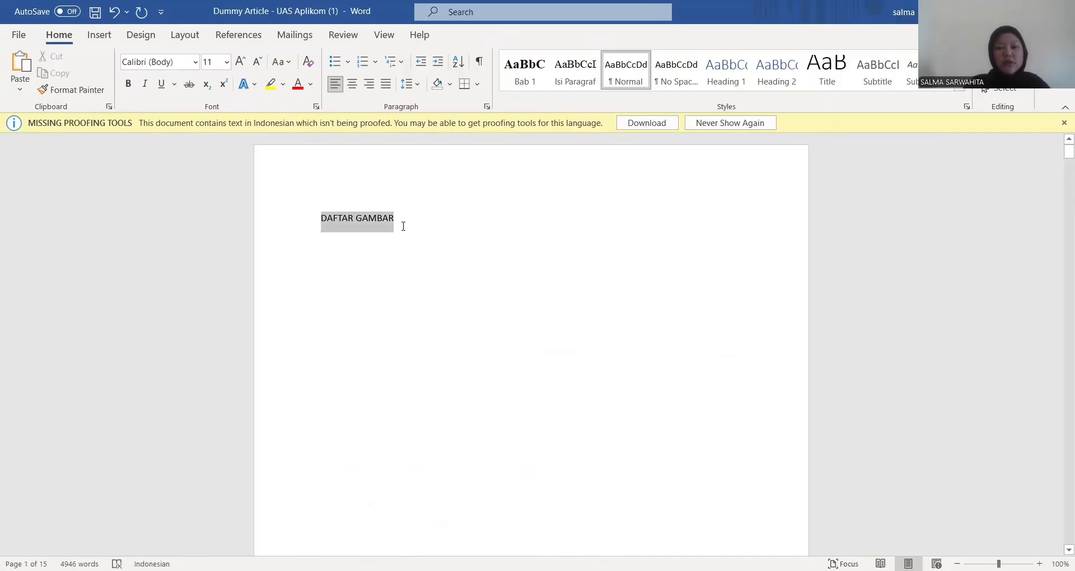
left_click(351, 87)
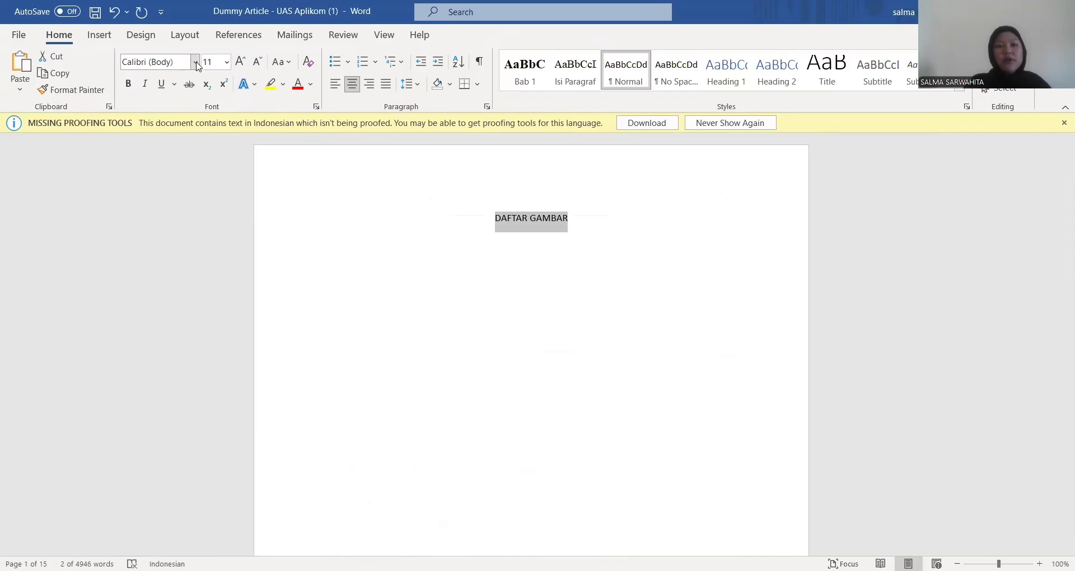
left_click(196, 62)
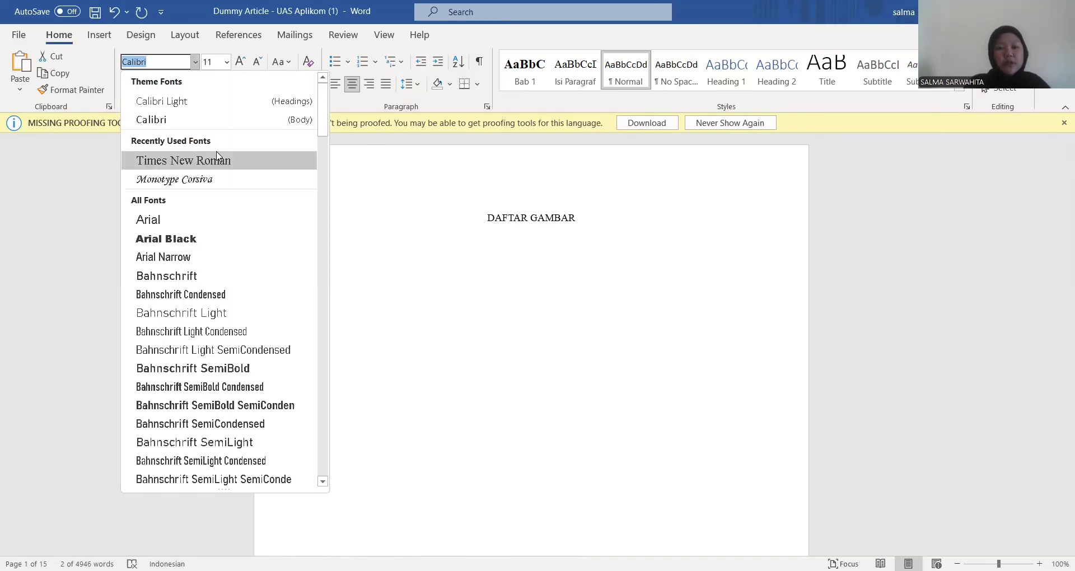
left_click(217, 159)
left_click(226, 64)
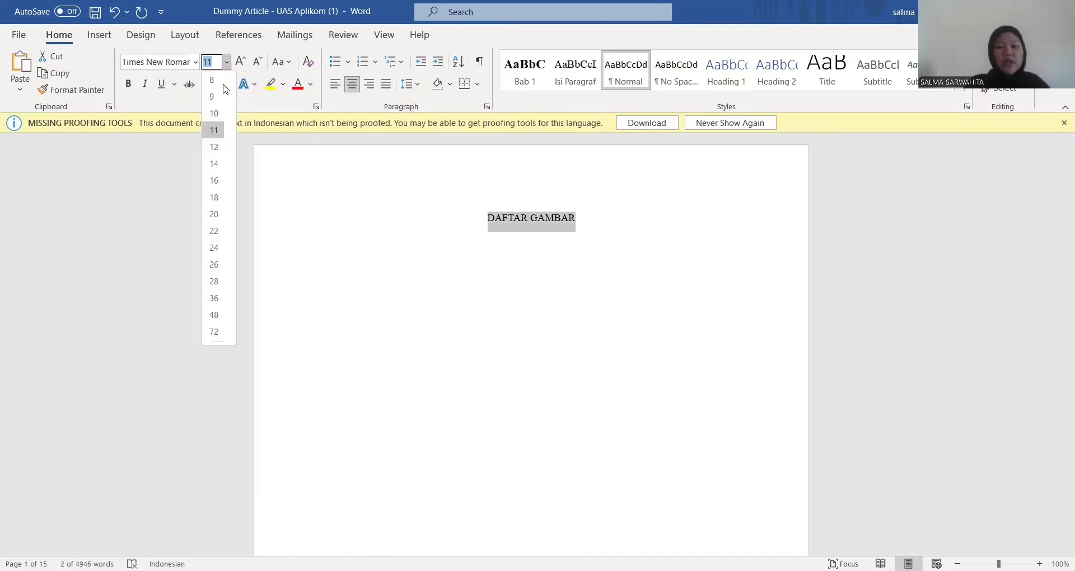
left_click(214, 147)
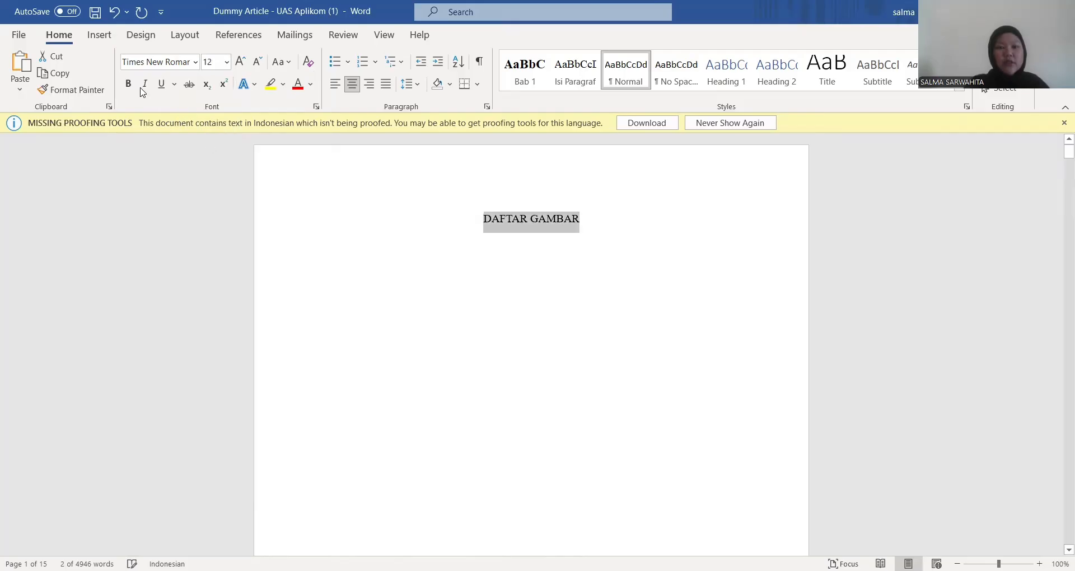
left_click(128, 83)
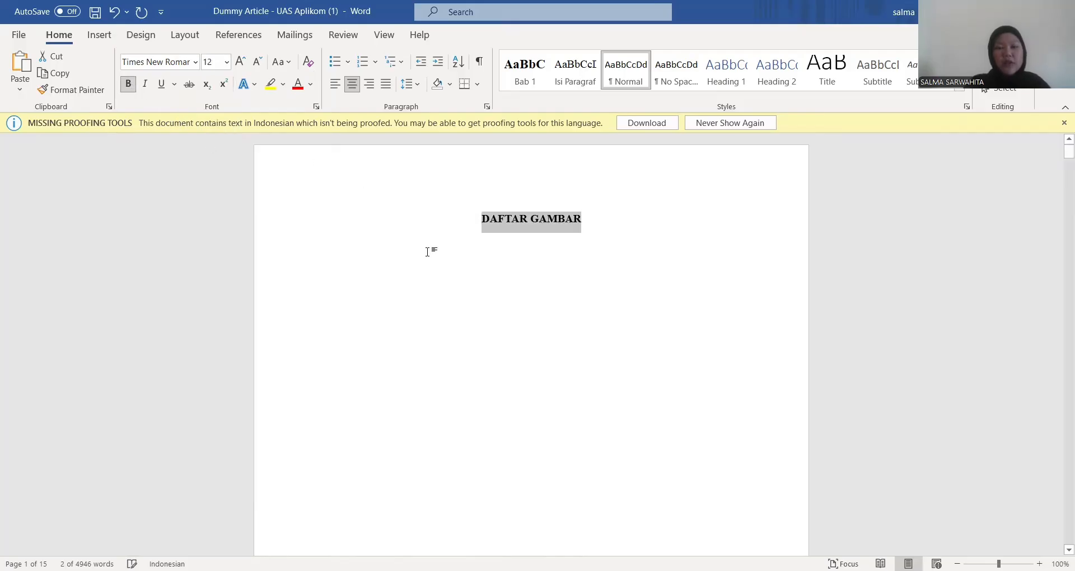
left_click(427, 251)
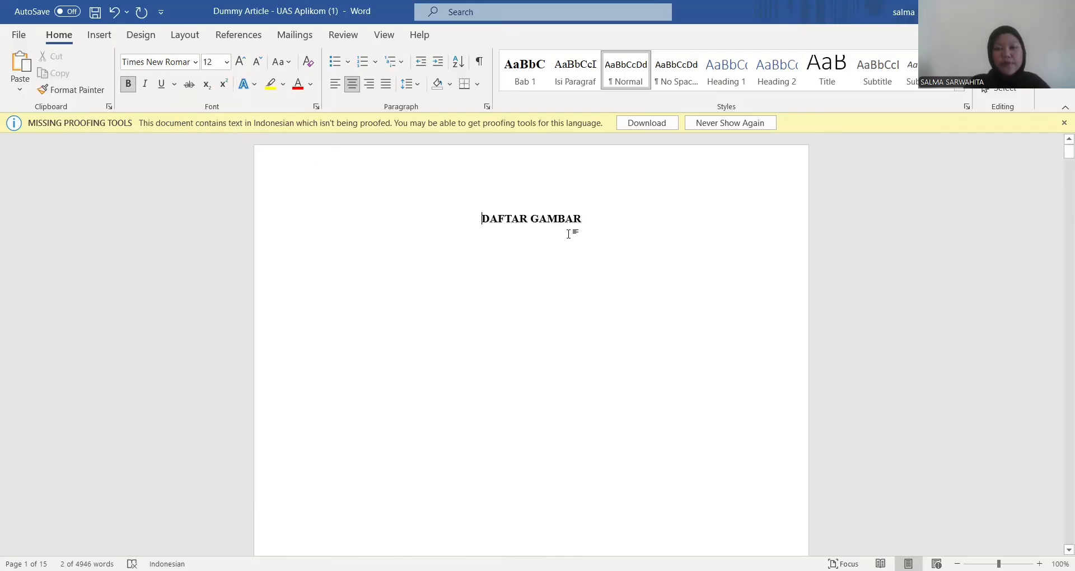
left_click(596, 227)
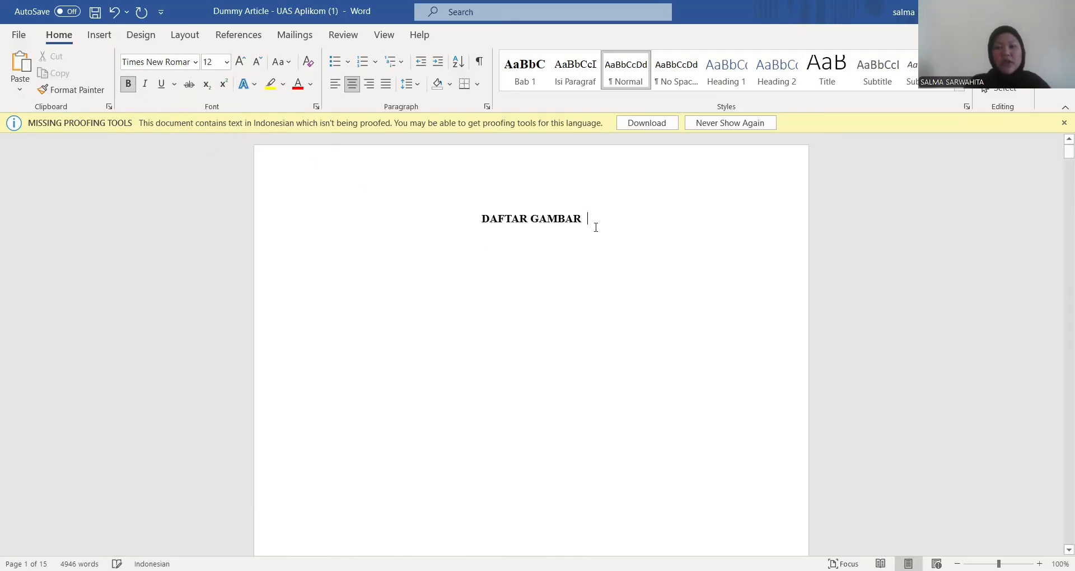
- Insert a table with three columns and one row below the DAFTAR GAMBAR title
double_click(452, 250)
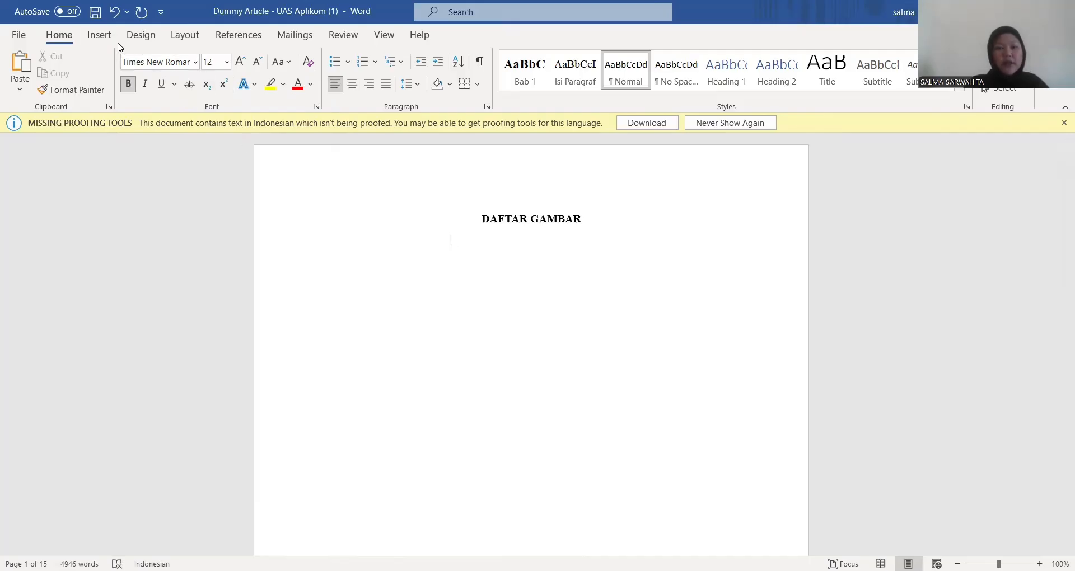
left_click(102, 34)
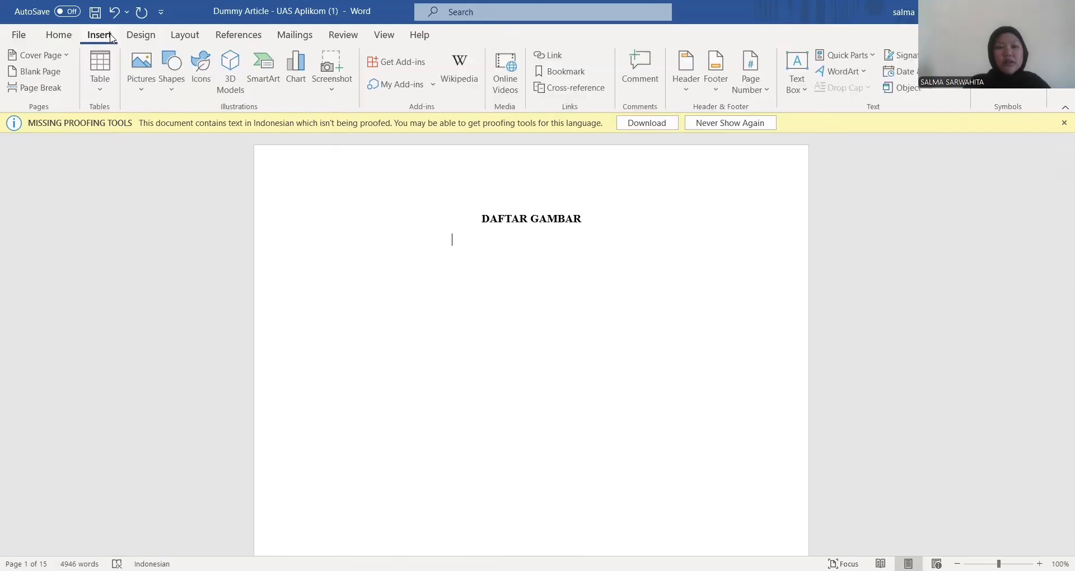
left_click(103, 80)
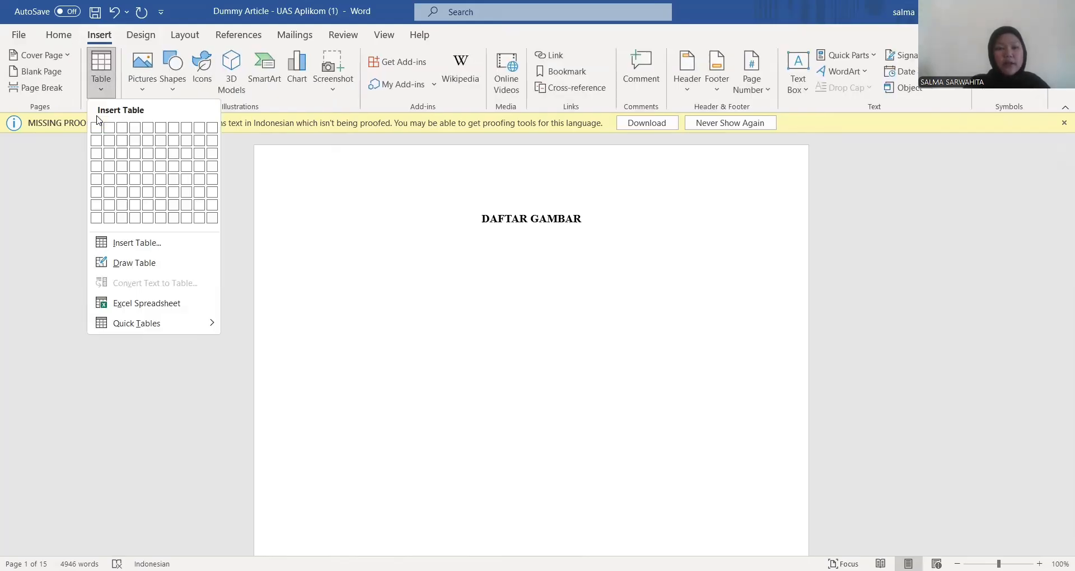
left_click(124, 129)
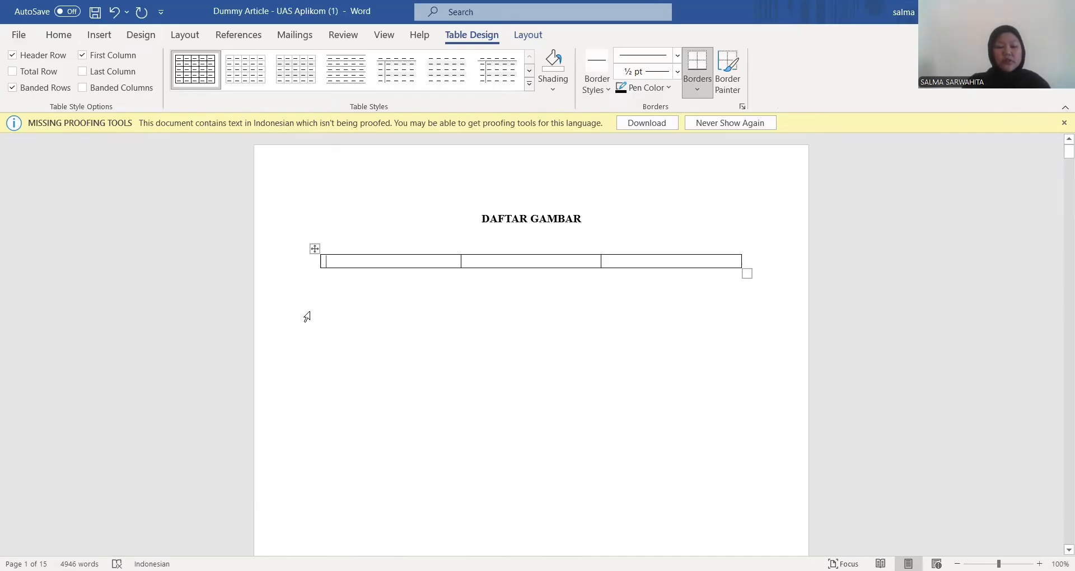
- Fill the table's three header cells with "Tabel", "Judul" and "Halaman"
type("Tab")
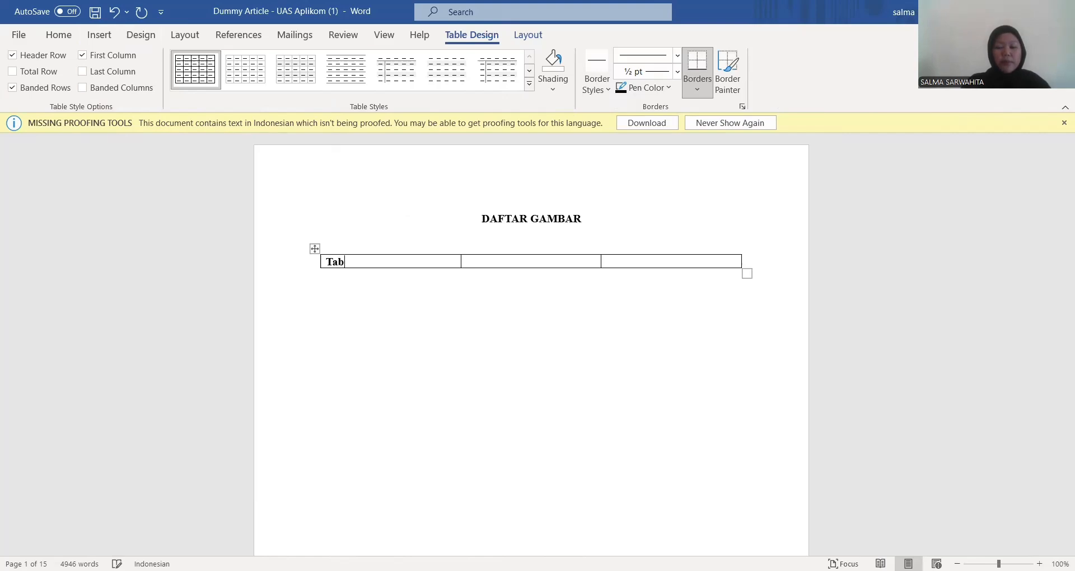
type("el\t")
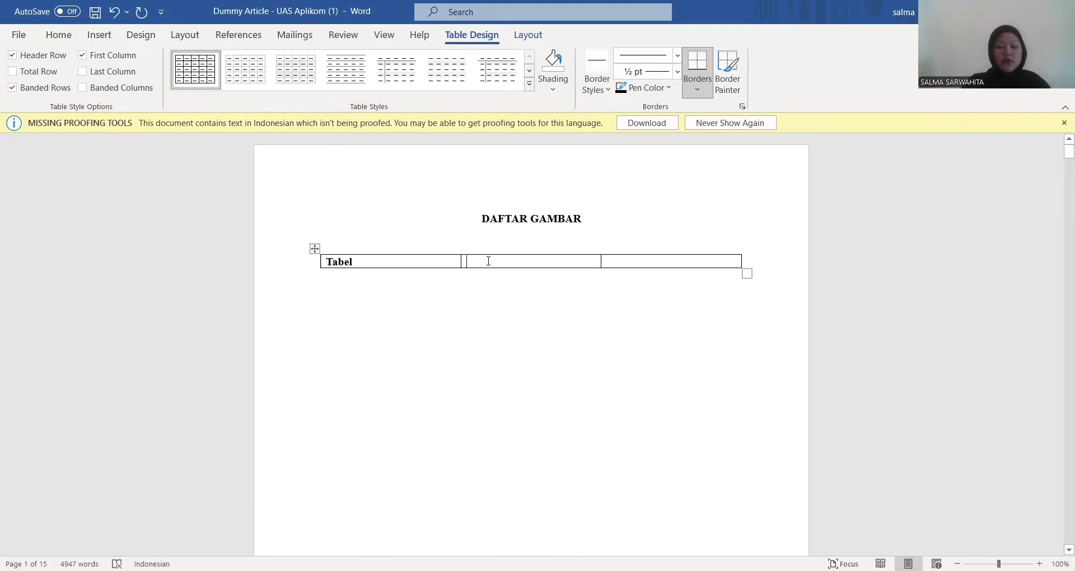
type("Judul")
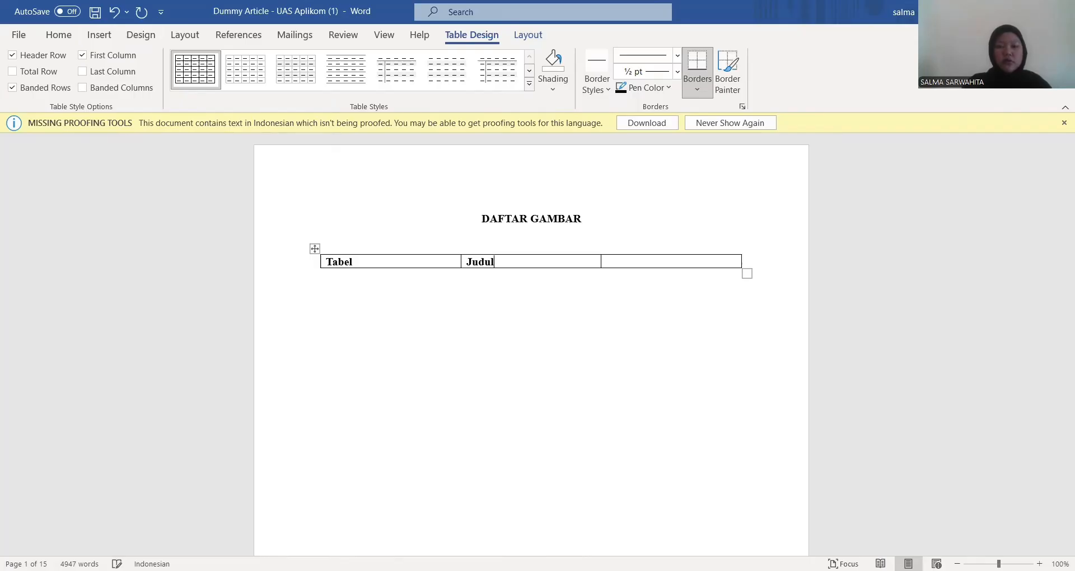
left_click(627, 261)
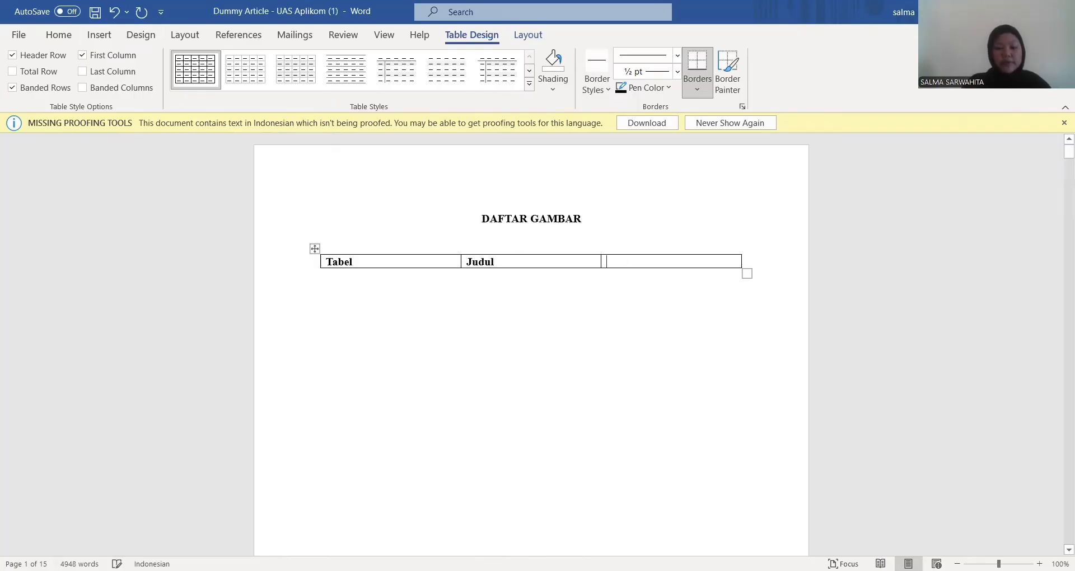
type("Halaman")
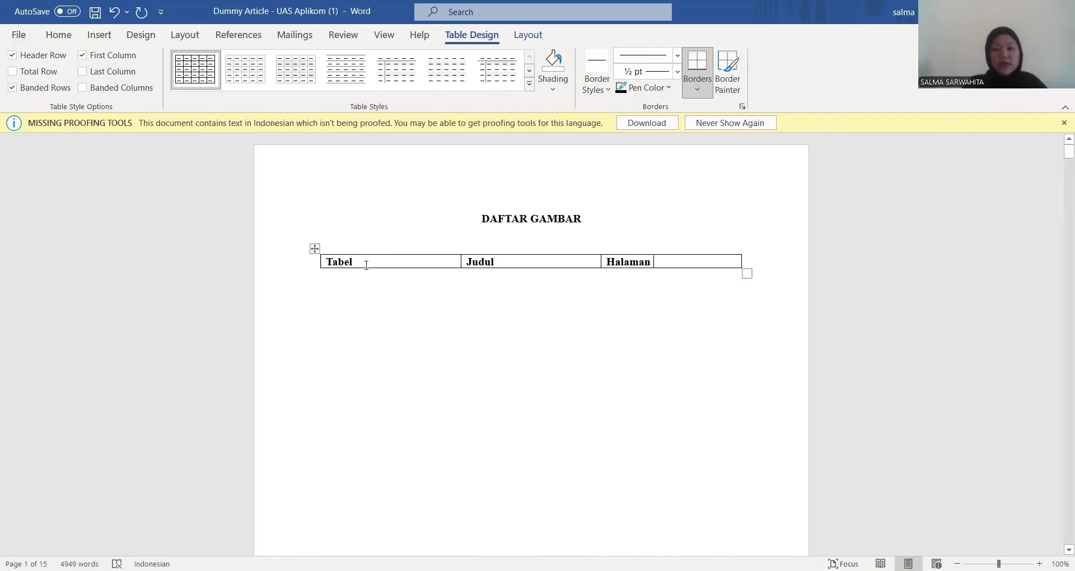
- Remove all outer and inner borders from the Tabel, Judul, Halaman header table under the DAFTAR GAMBAR title
left_click(315, 249)
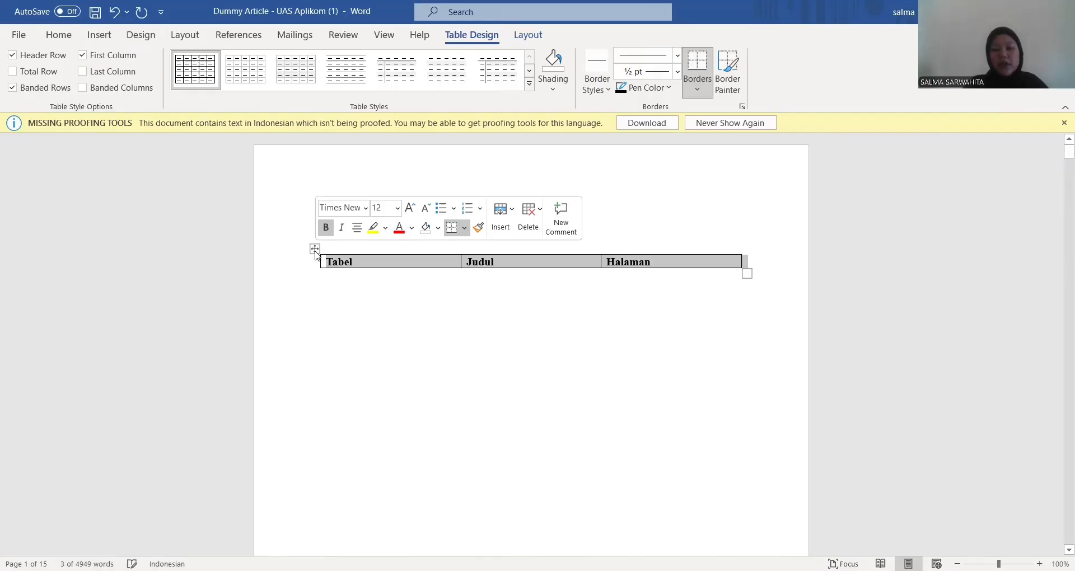
right_click(316, 254)
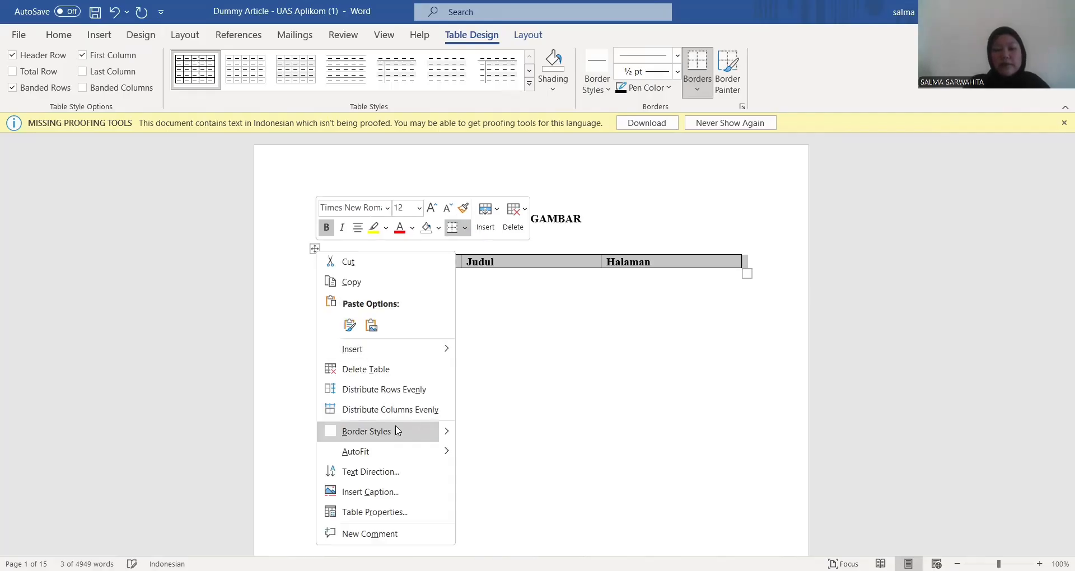
left_click(397, 511)
left_click(577, 389)
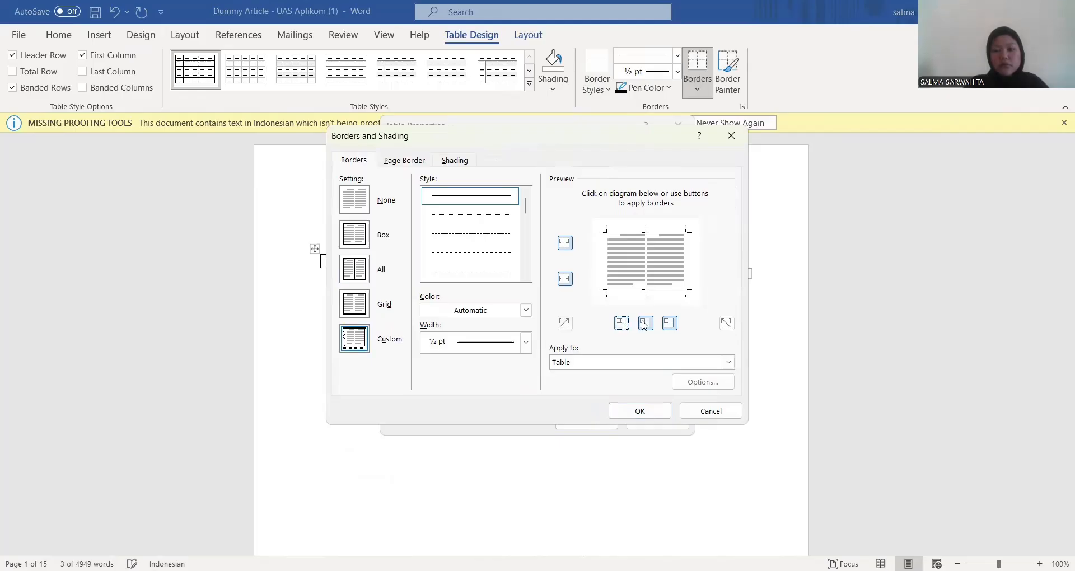
left_click(646, 323)
left_click(669, 323)
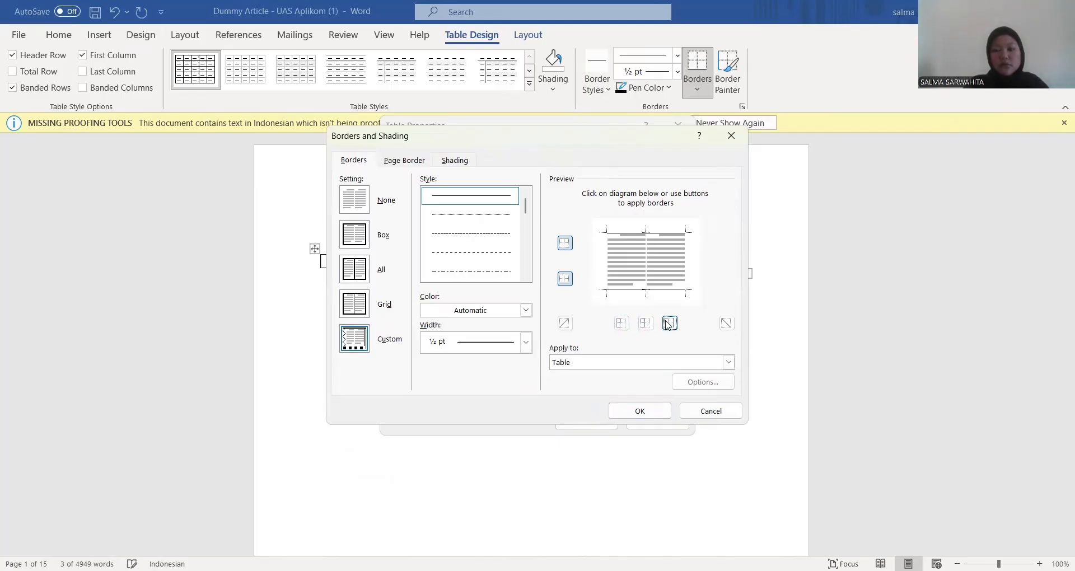
left_click(565, 278)
left_click(565, 244)
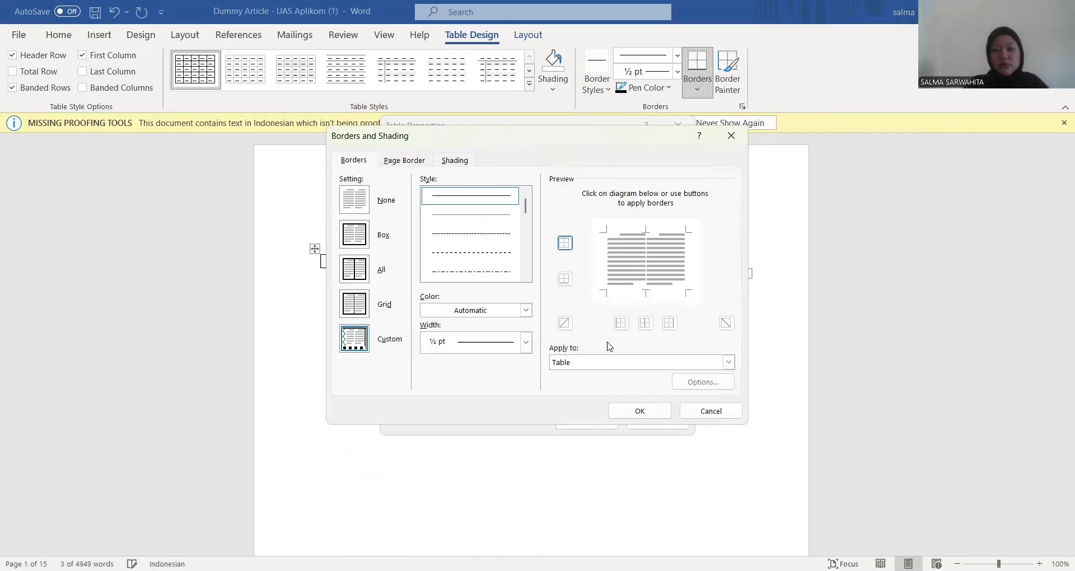
left_click(643, 415)
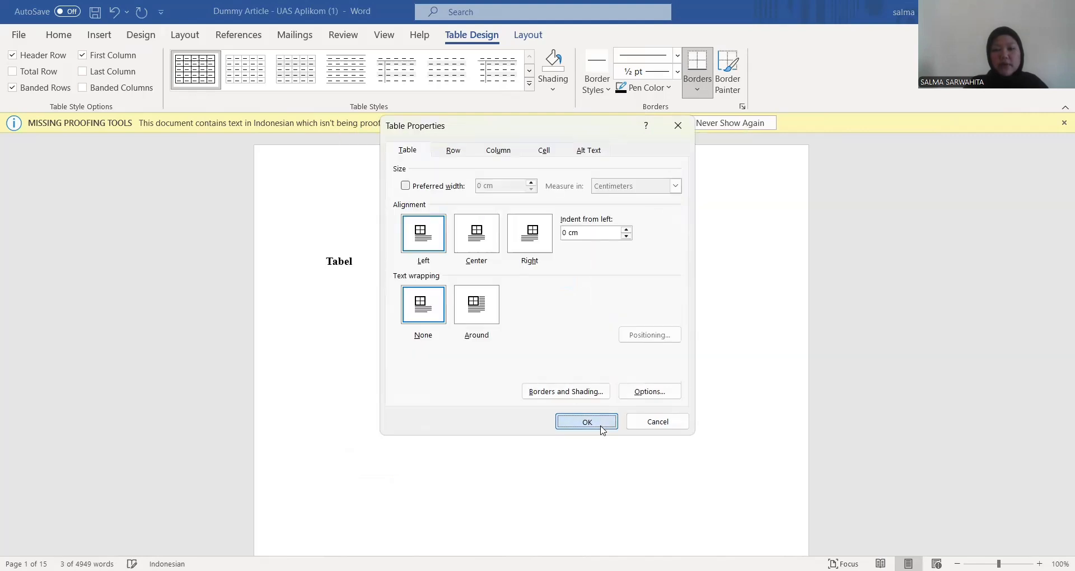
key("Return")
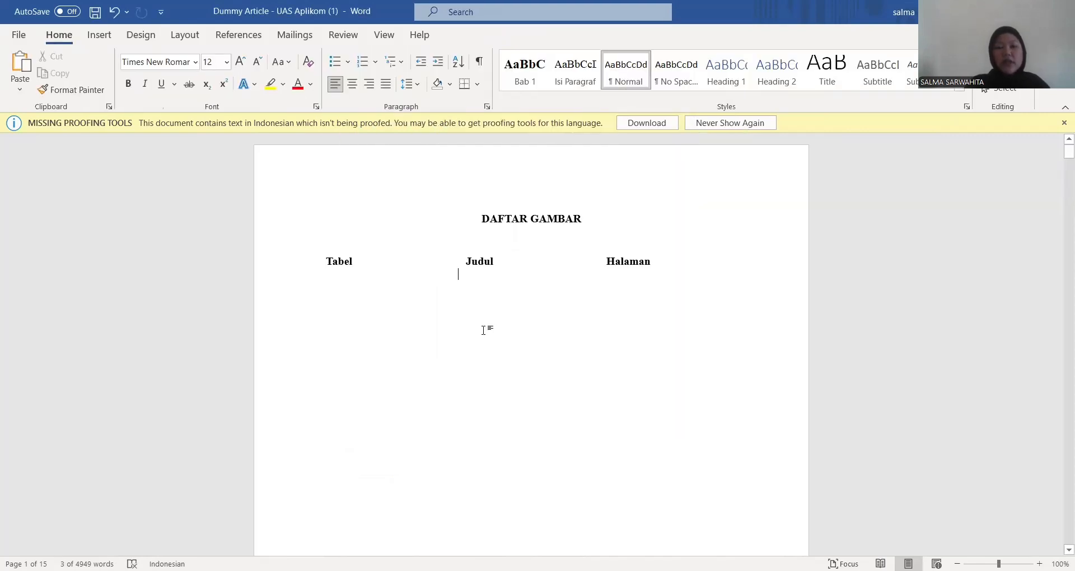
- Insert a table of figures for the Gambar caption label below the header table, with the tab leader set to none
left_click(254, 38)
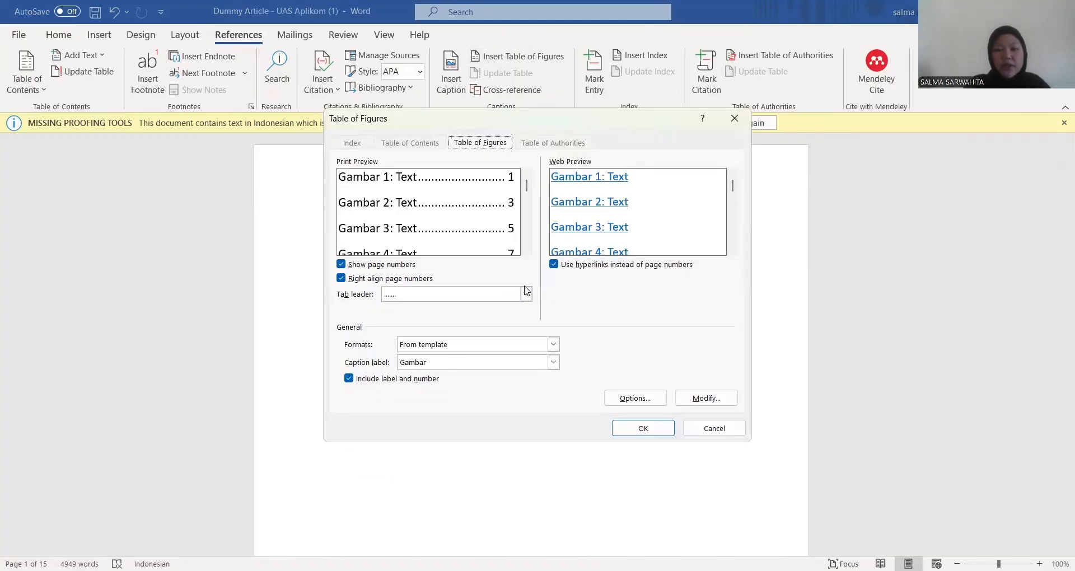
left_click(525, 293)
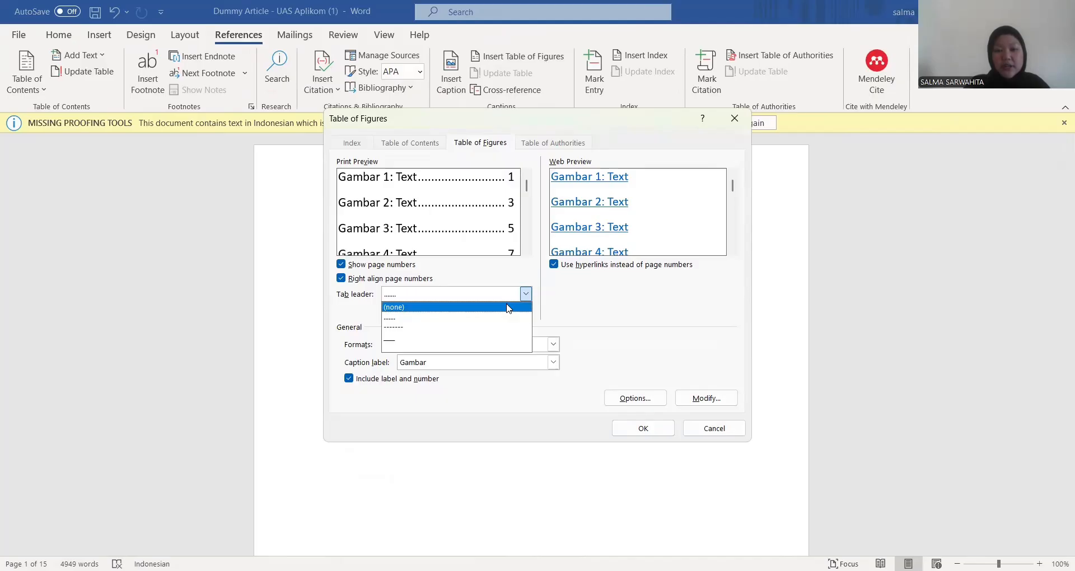
left_click(508, 307)
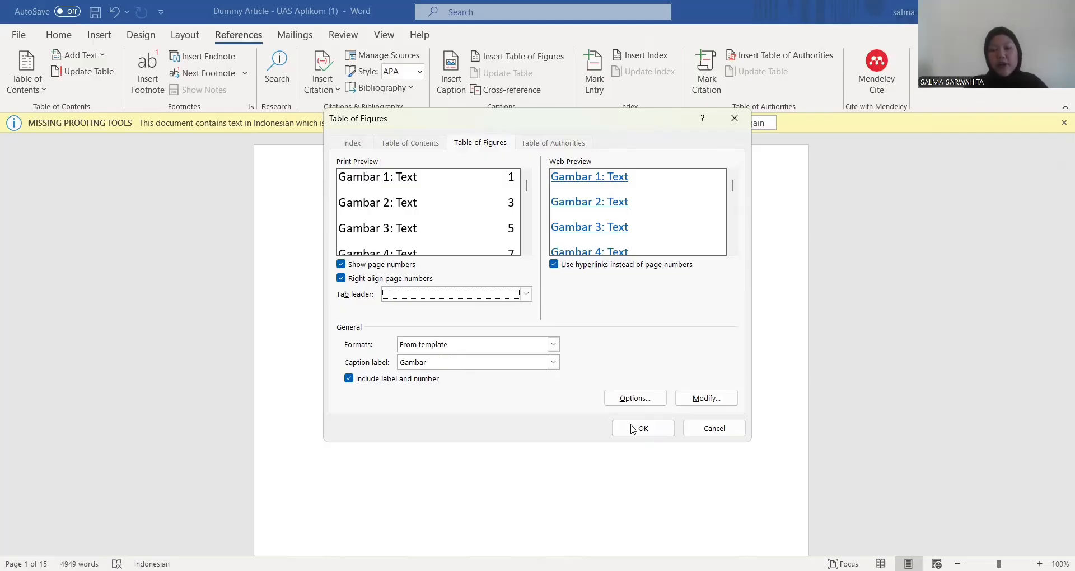
left_click(658, 428)
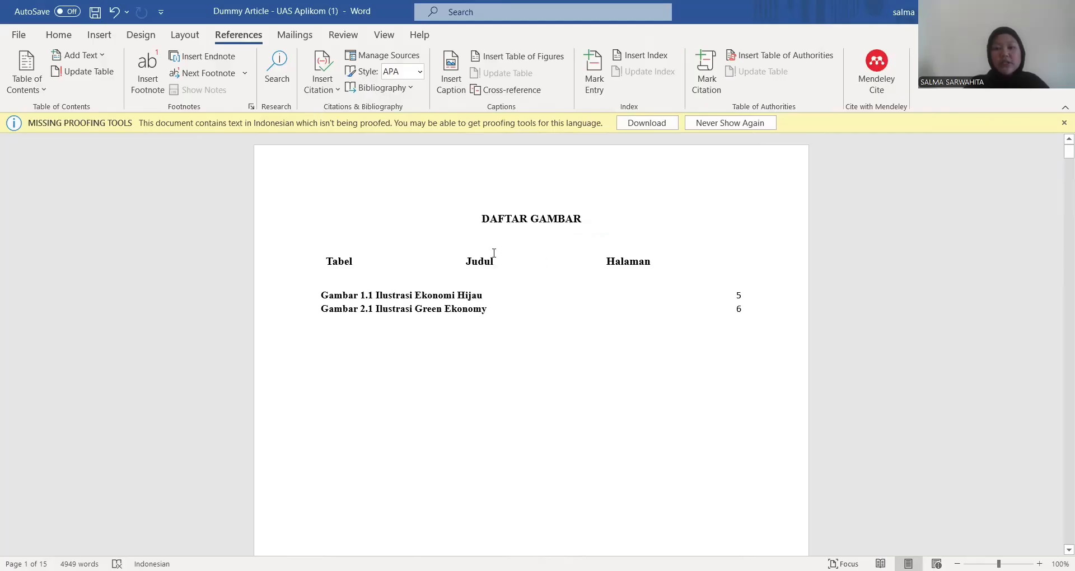
- Insert a page break before the DAFTAR GAMBAR title and return to the blank page in front of it
left_click(477, 221)
left_click(190, 36)
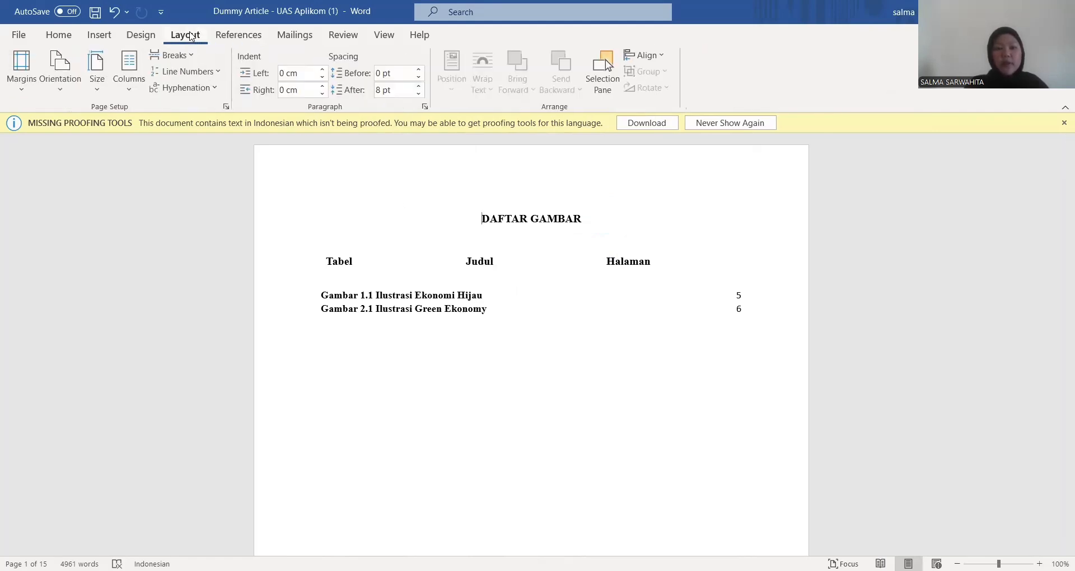
left_click(185, 58)
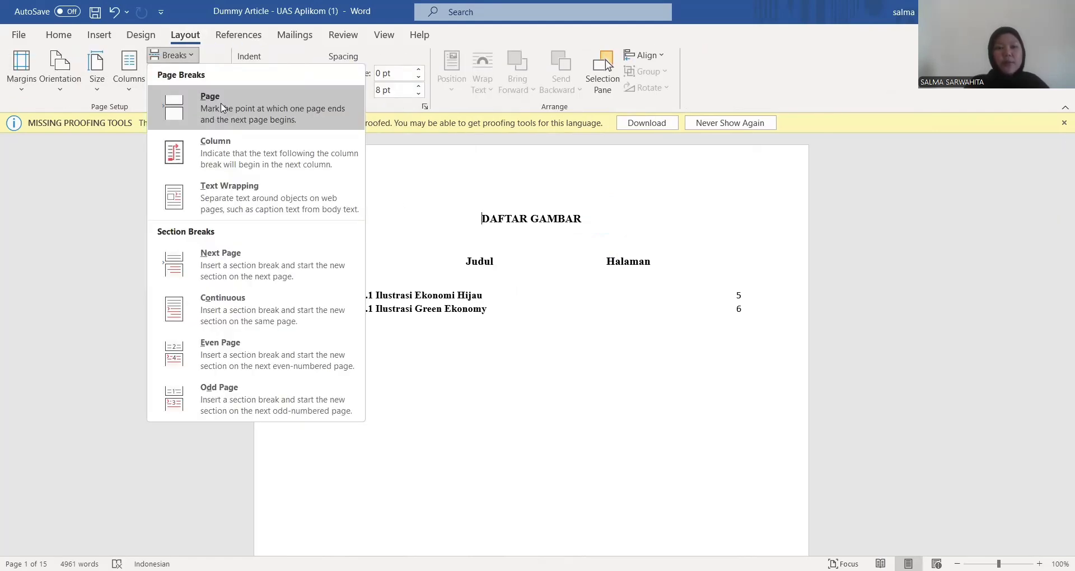
left_click(223, 107)
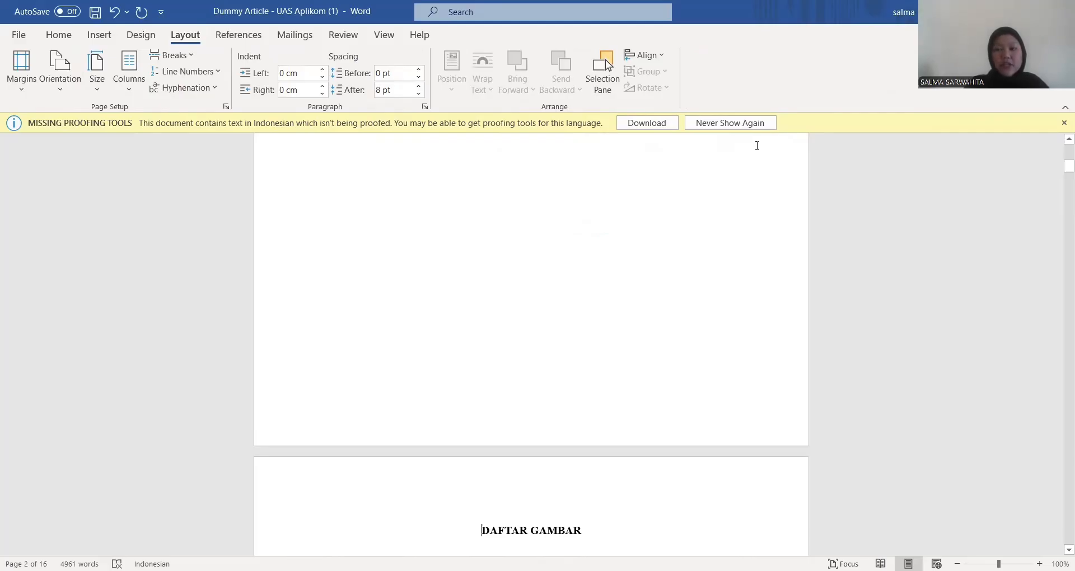
key("ctrl+z")
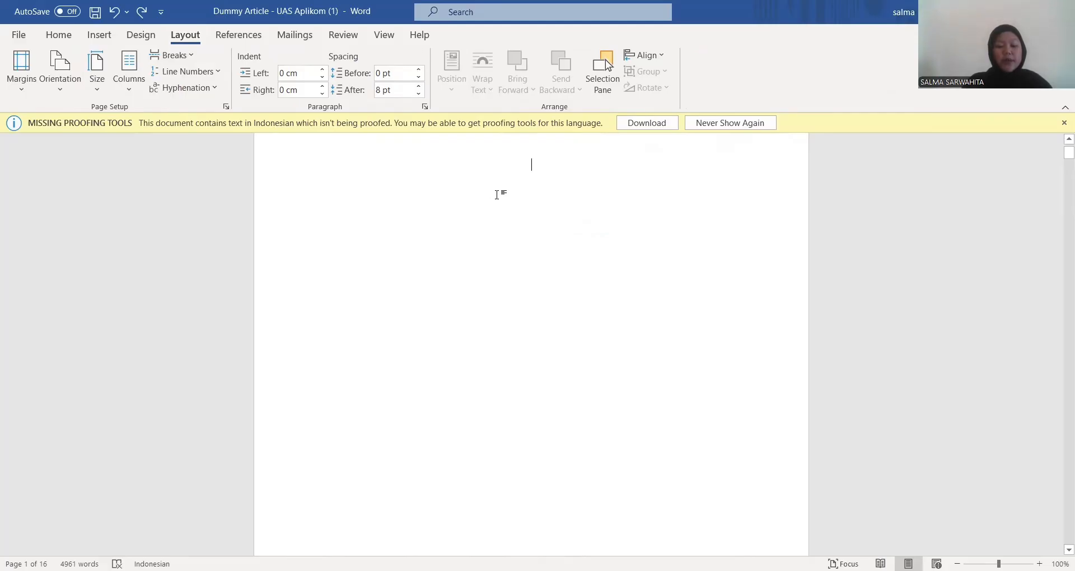
- Enter the title "DAFTAR TABEL" on the blank first page and convert it to uppercase
type("Dafta")
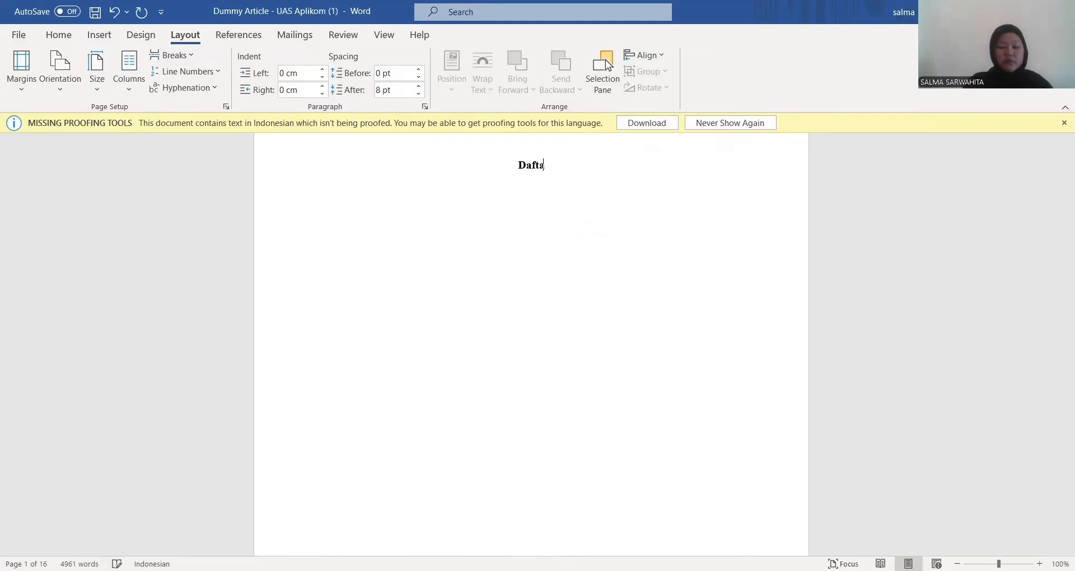
type("r T")
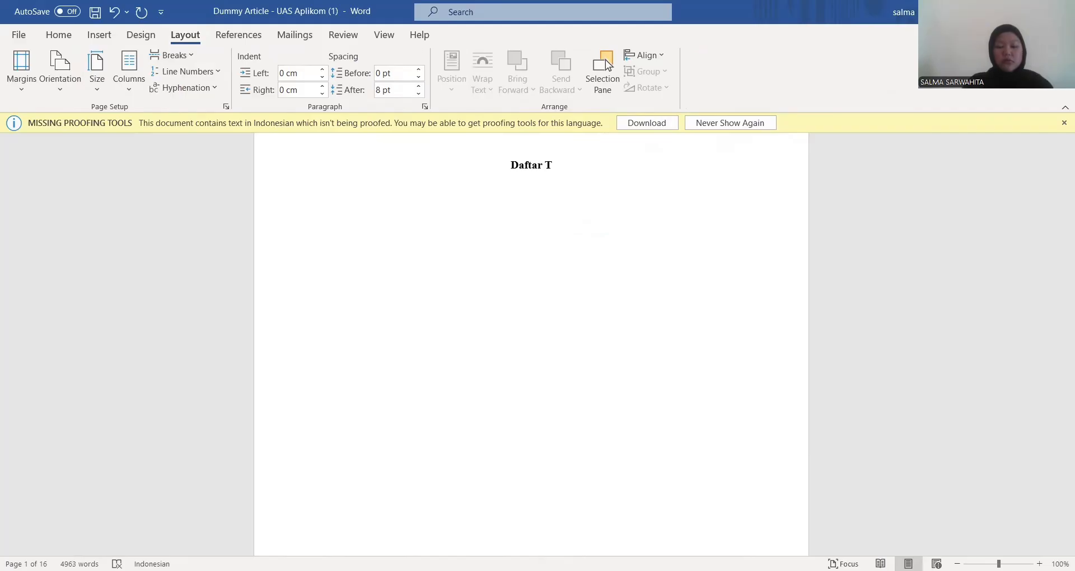
type("ABEL")
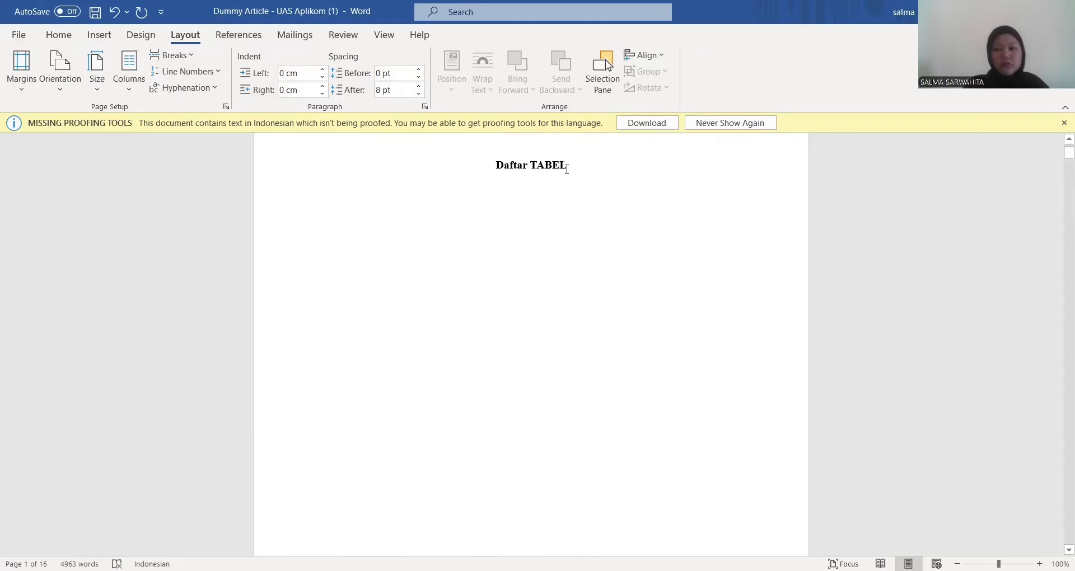
triple_click(506, 166)
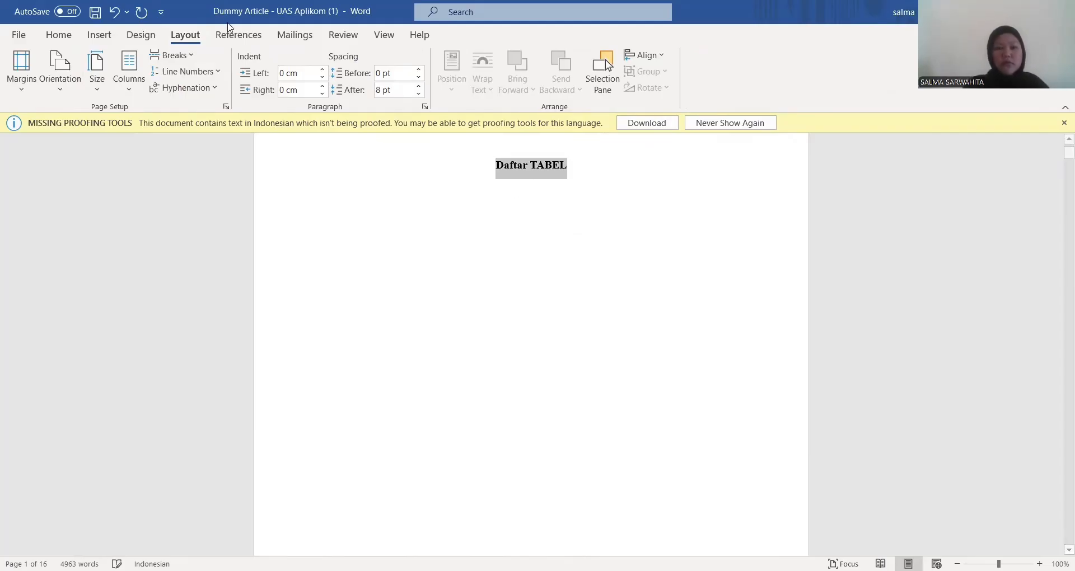
left_click(59, 35)
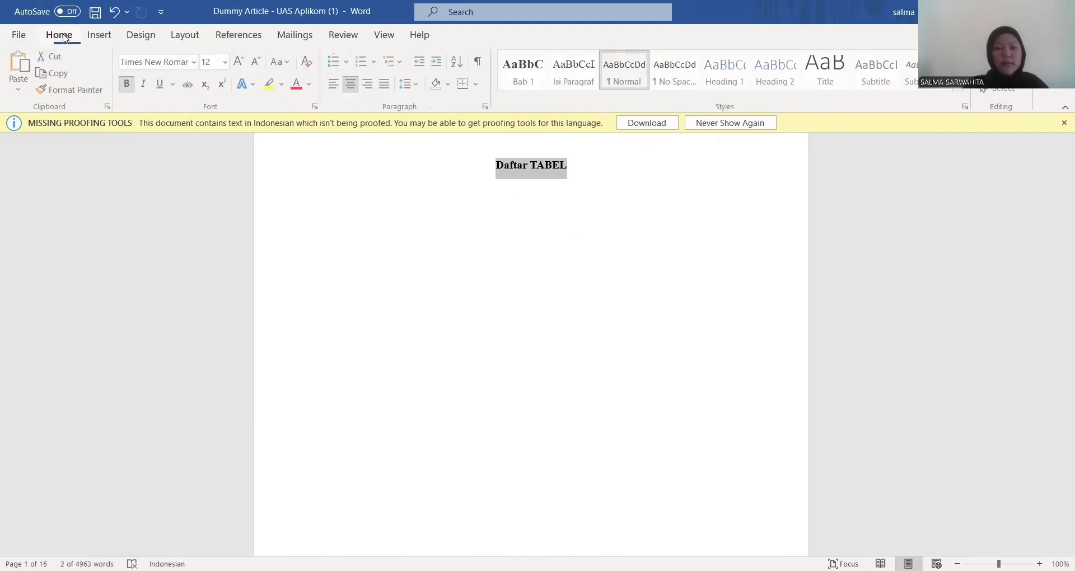
left_click(283, 63)
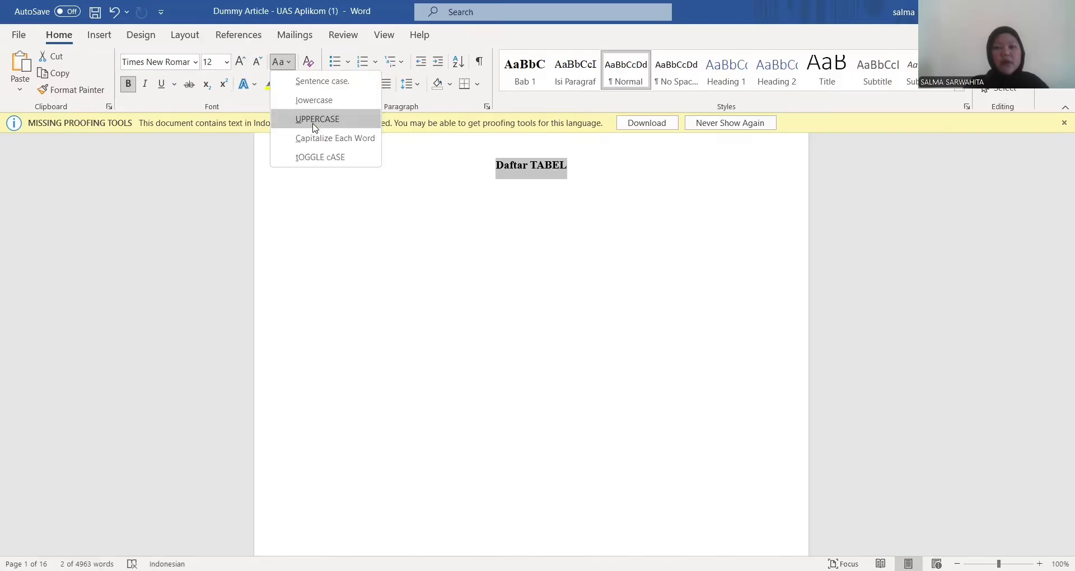
left_click(317, 119)
left_click(588, 199)
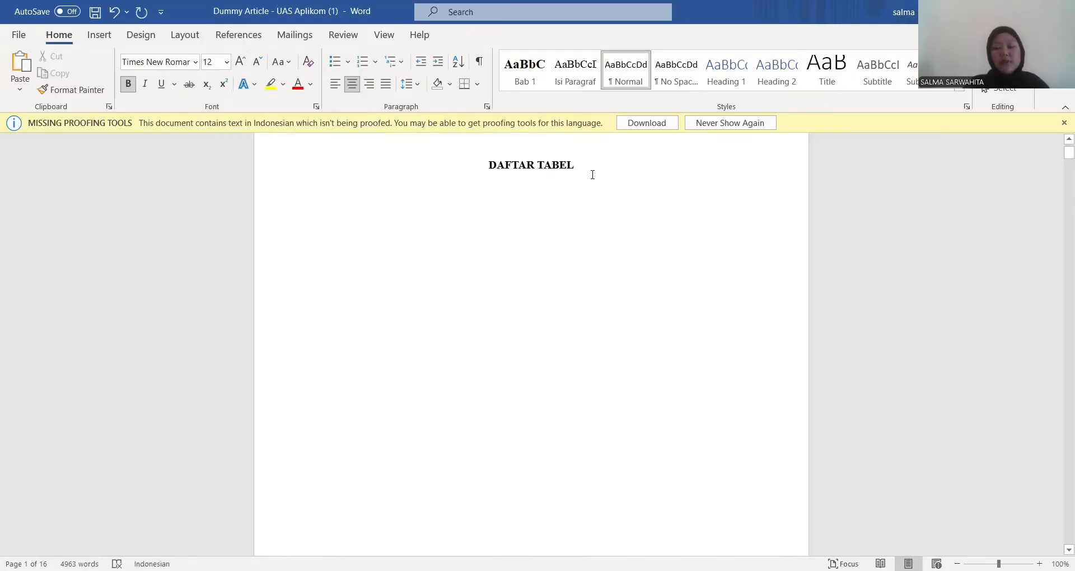
key("ctrl+z")
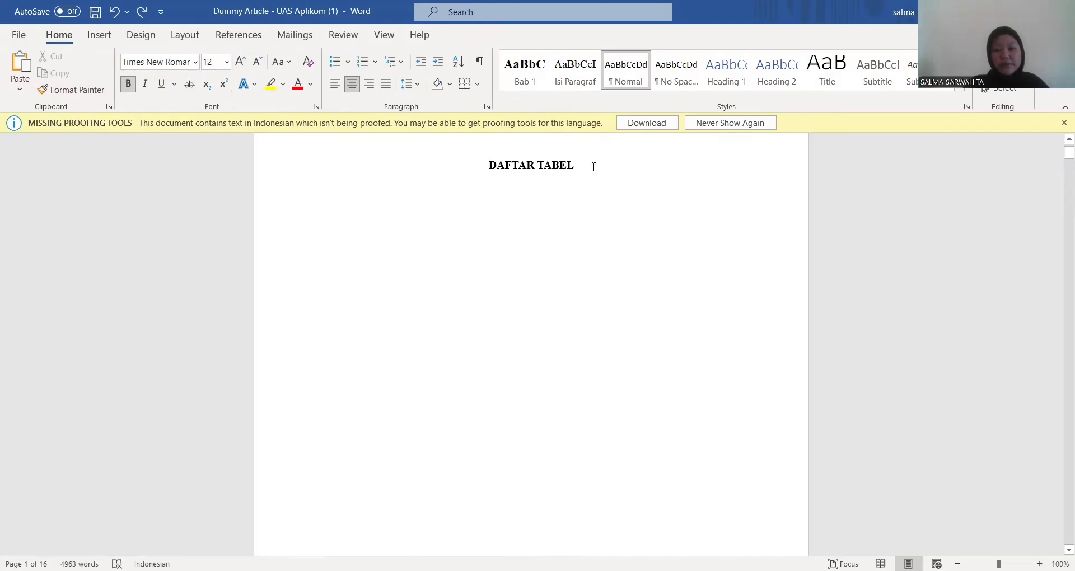
- Insert a table with three columns and one row below the DAFTAR TABEL title
double_click(530, 186)
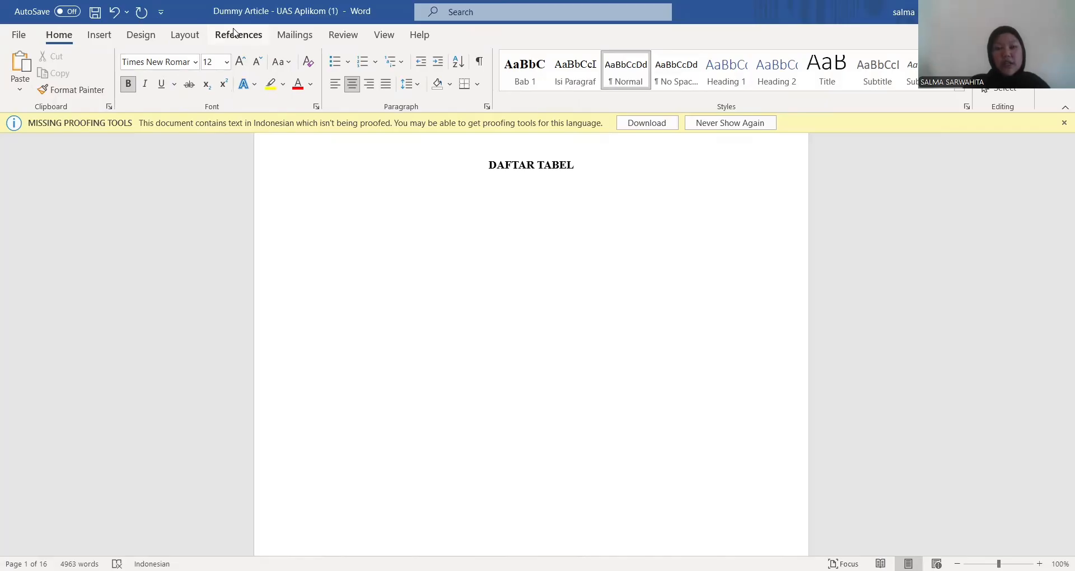
left_click(99, 35)
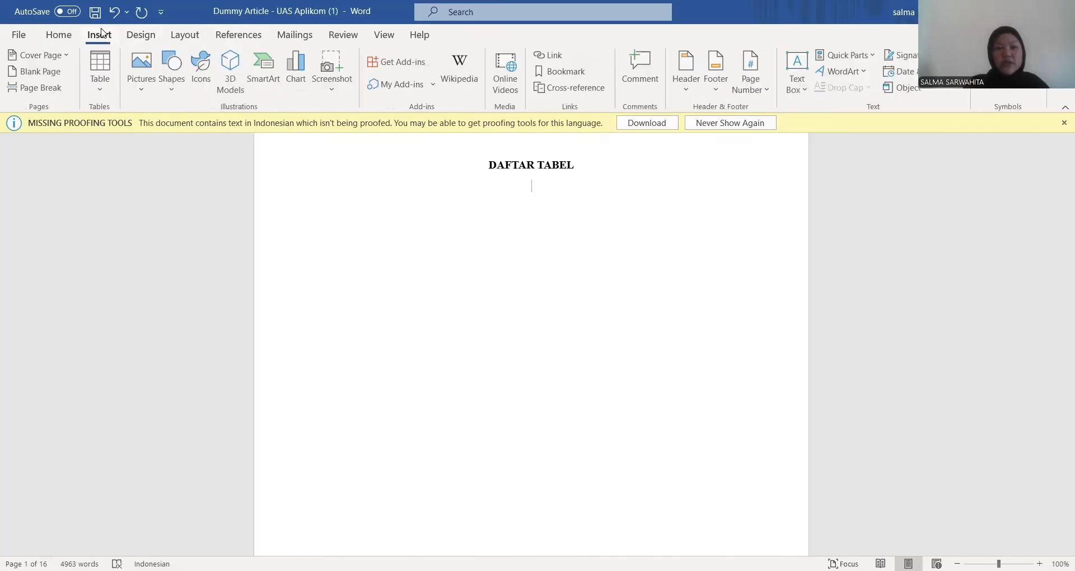
left_click(95, 71)
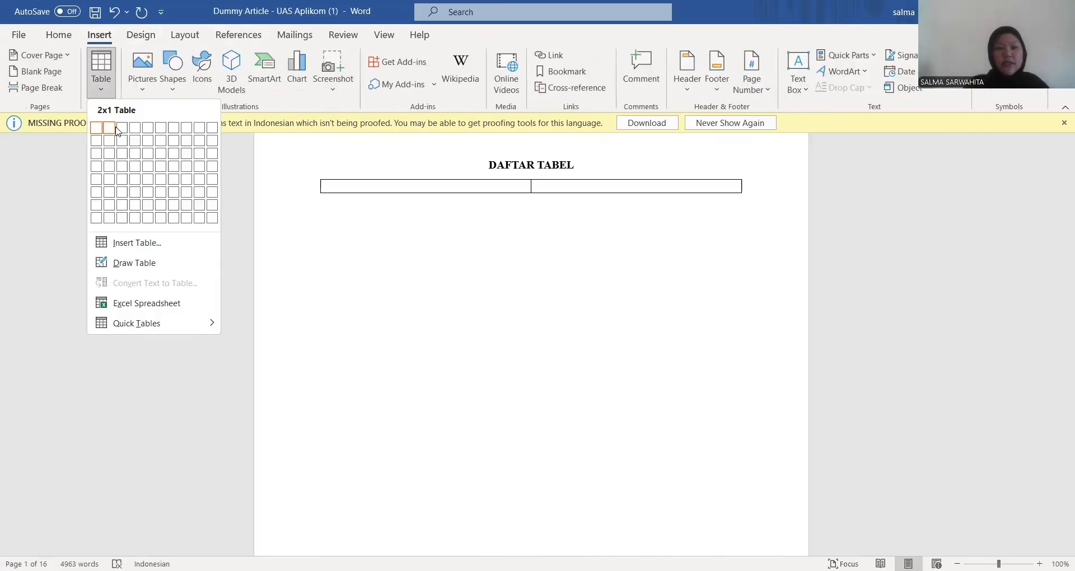
left_click(124, 132)
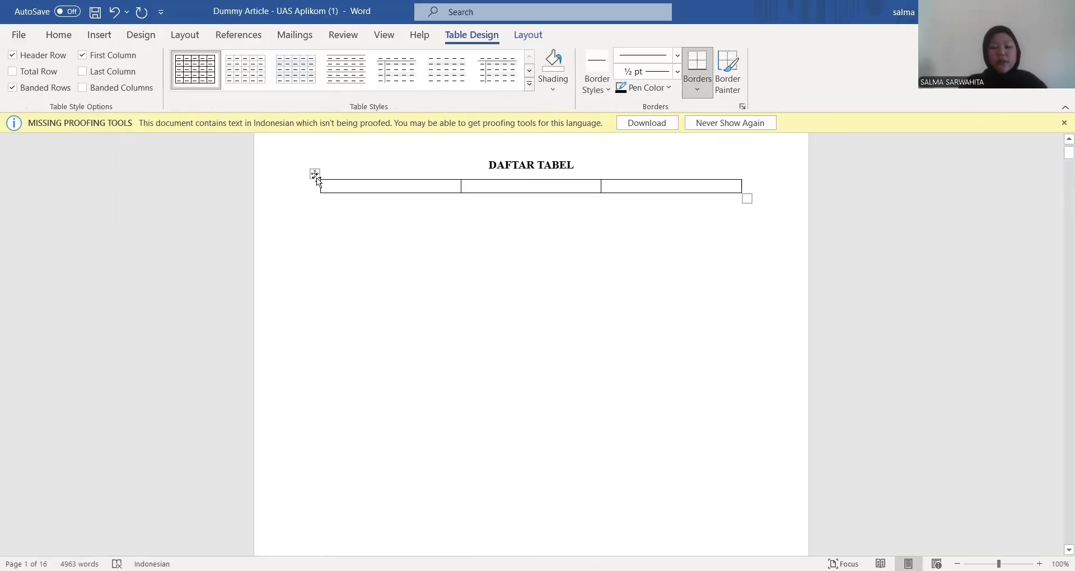
- Fill the three cells of the table under DAFTAR TABEL with "Tabel", "Judul" and "Halaman"
type("Tabel")
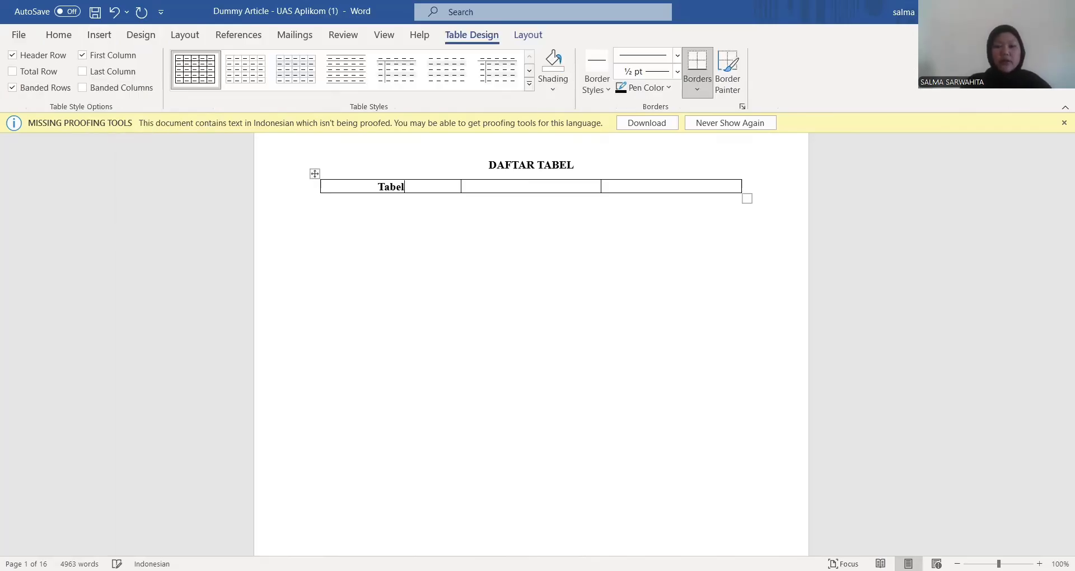
left_click(509, 184)
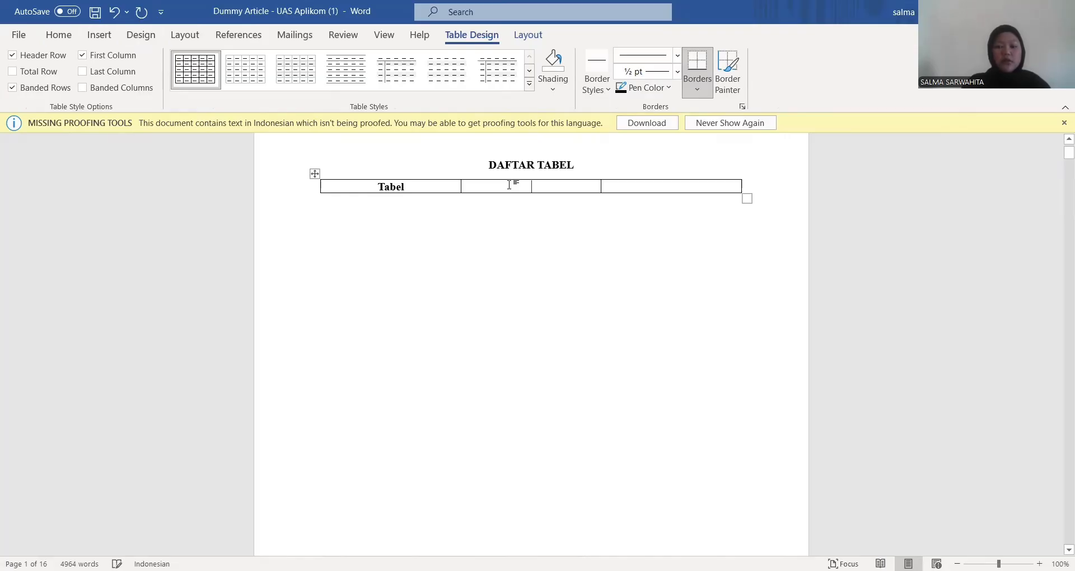
type("Judul")
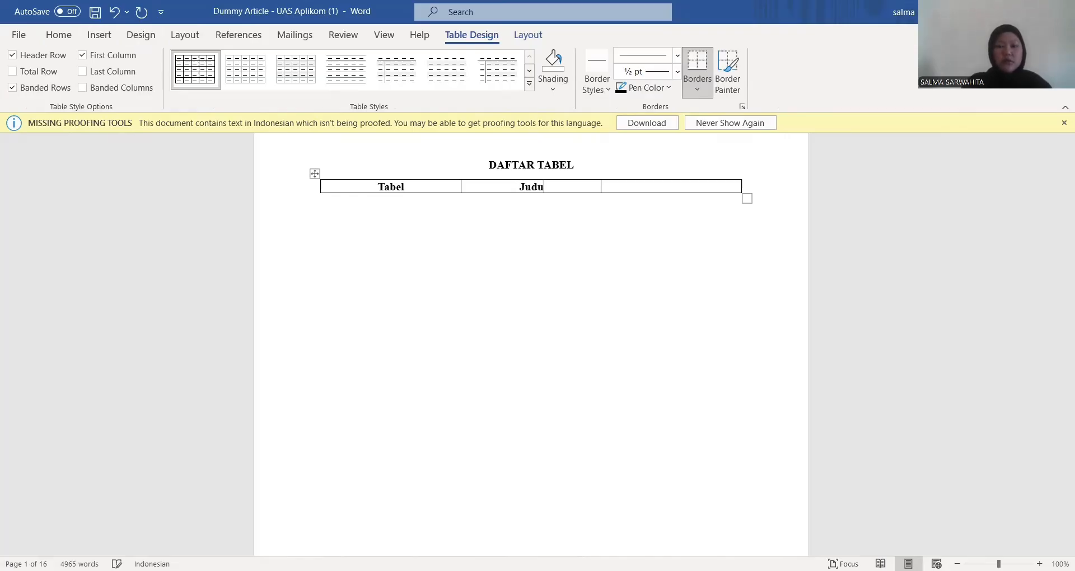
left_click(644, 185)
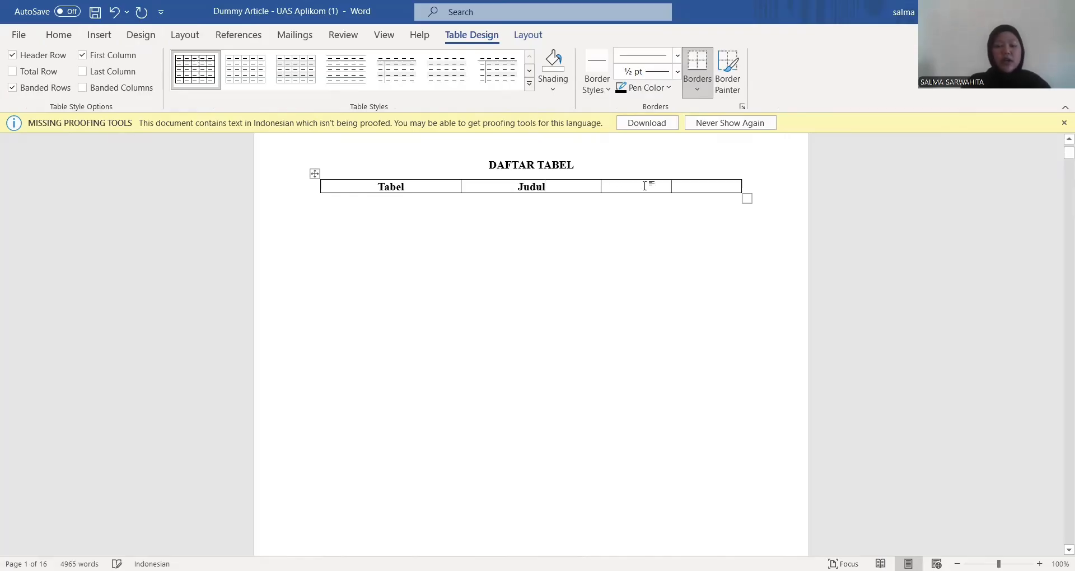
type("Halam")
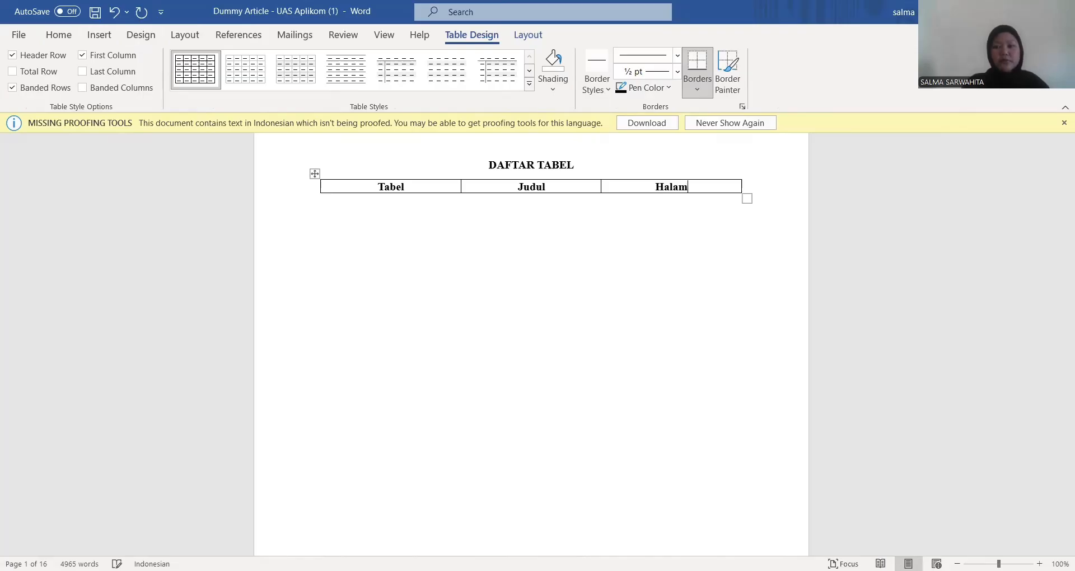
type("an")
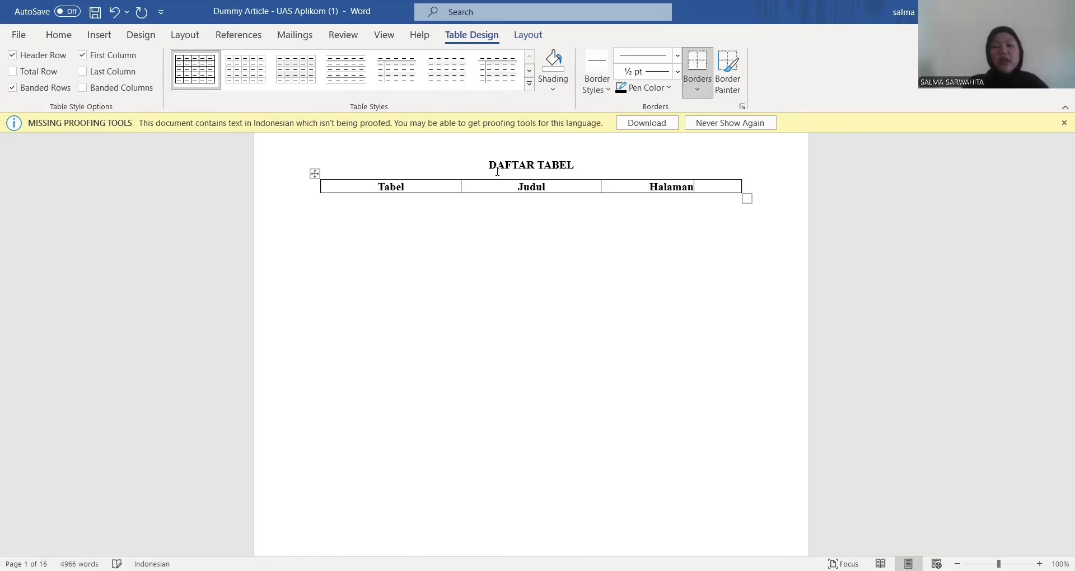
- Remove all inner and outer borders from the Tabel/Judul/Halaman table under the DAFTAR TABEL title
left_click(313, 174)
right_click(314, 177)
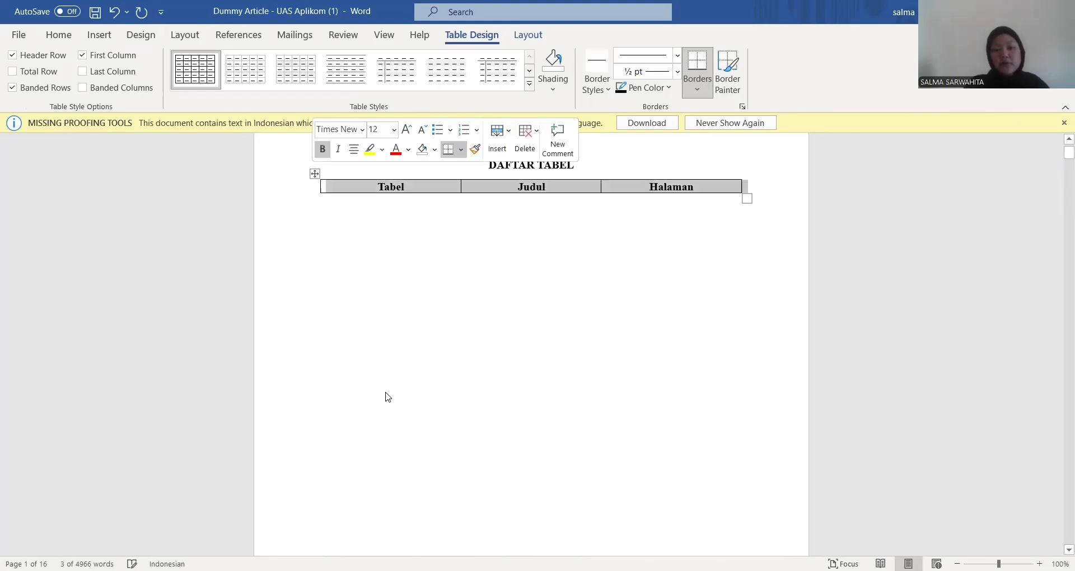
left_click(379, 433)
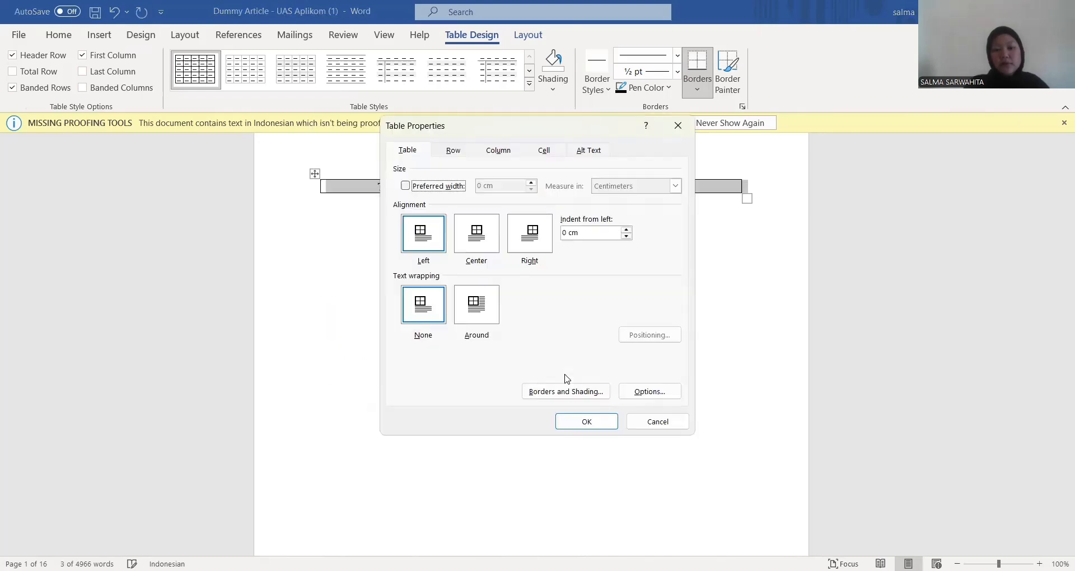
left_click(565, 389)
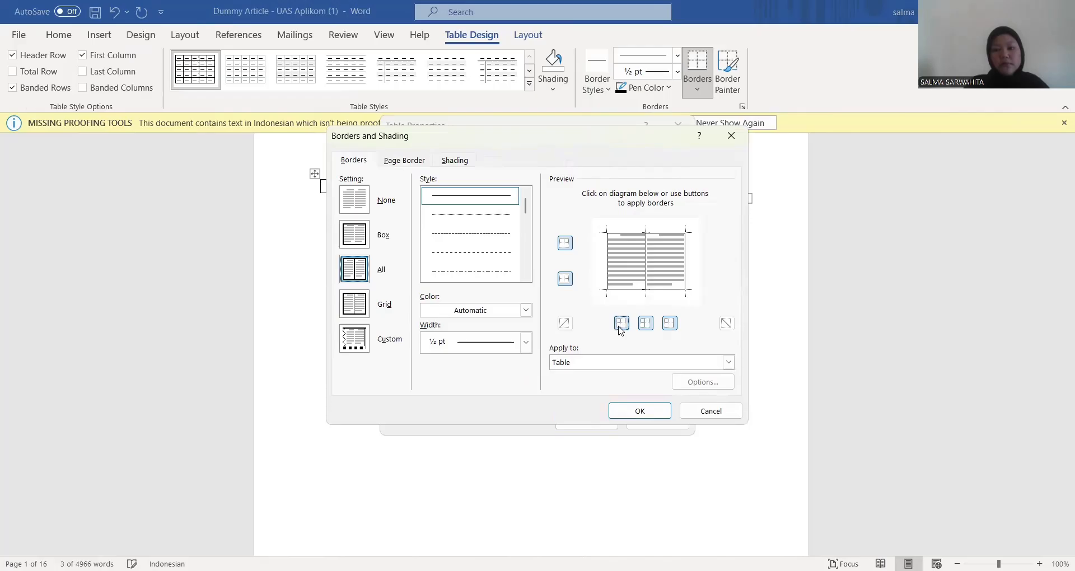
left_click(621, 323)
left_click(651, 324)
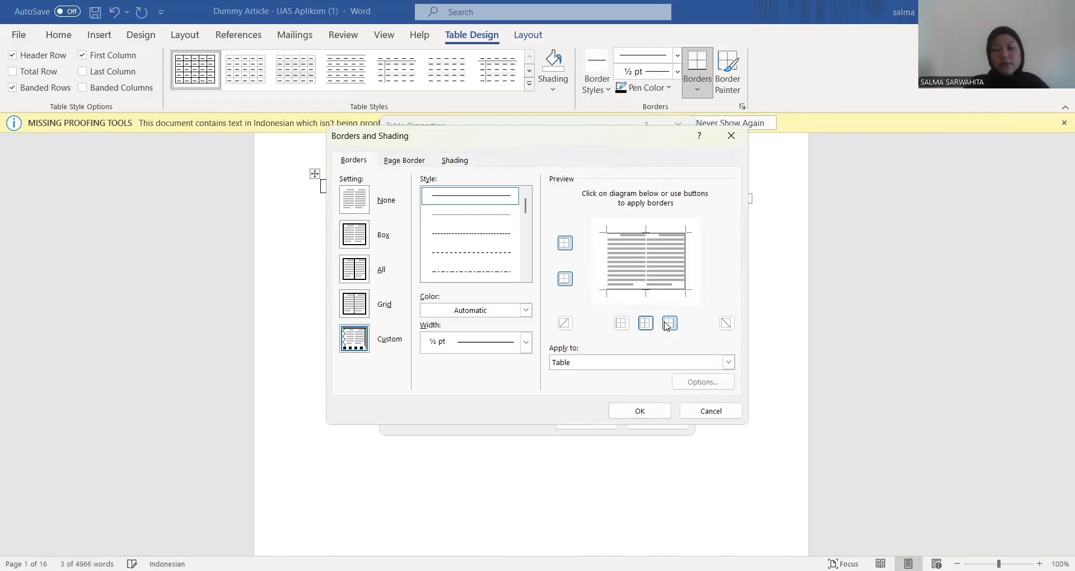
left_click(669, 323)
left_click(565, 278)
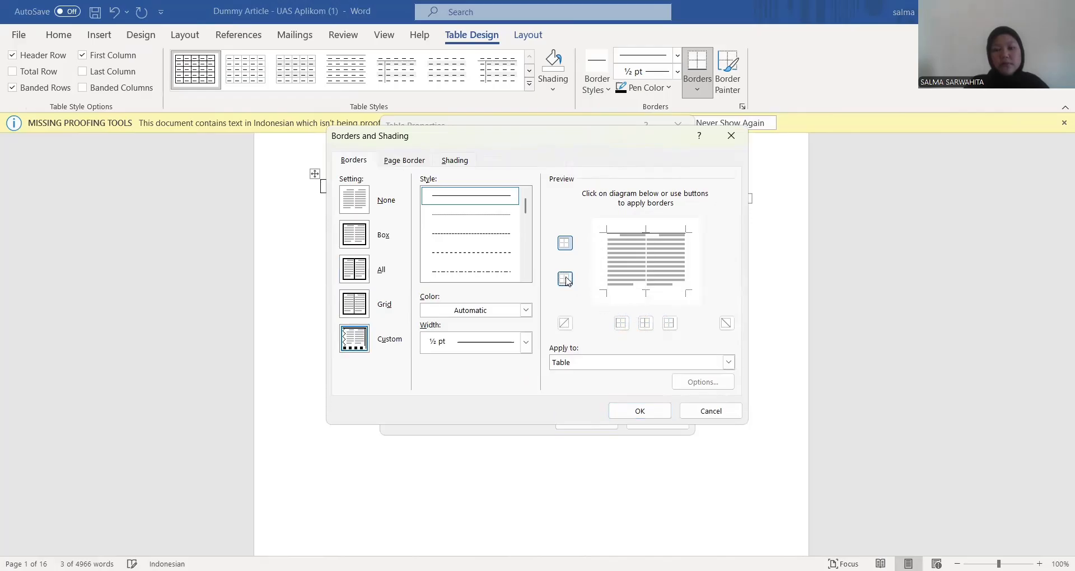
left_click(565, 245)
left_click(633, 404)
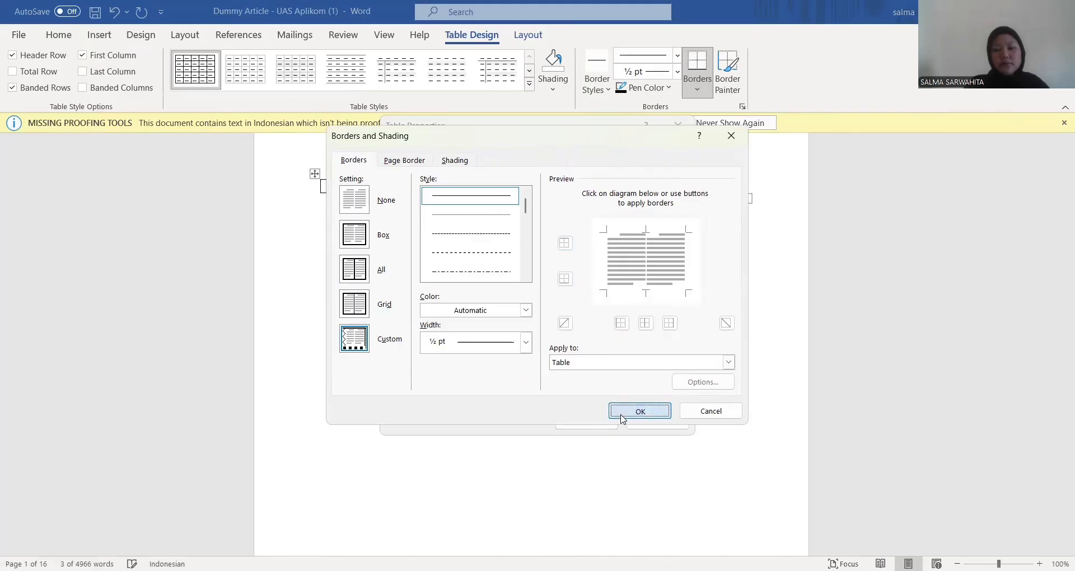
left_click(626, 412)
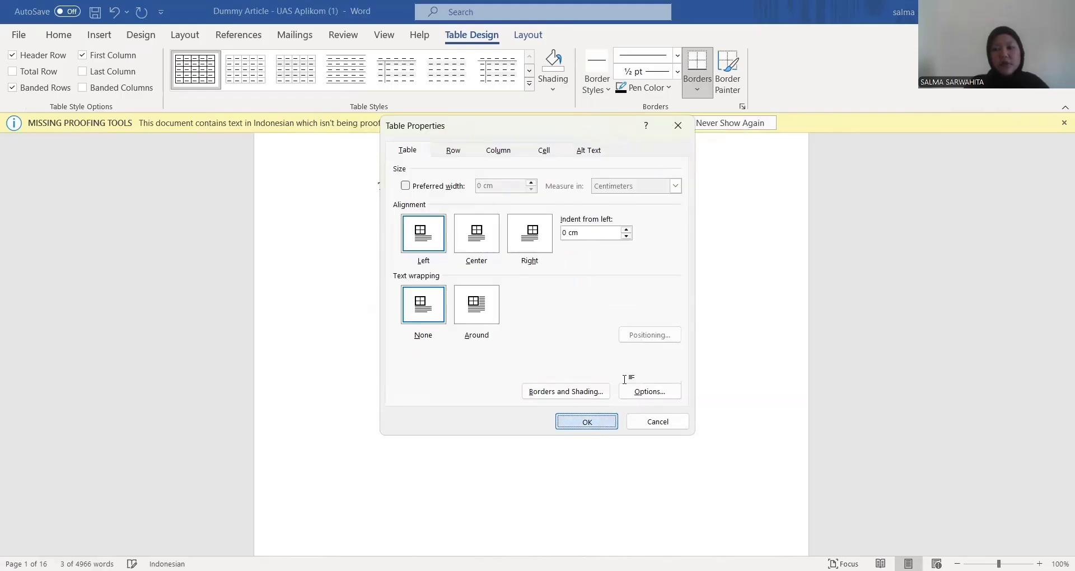
key("Return")
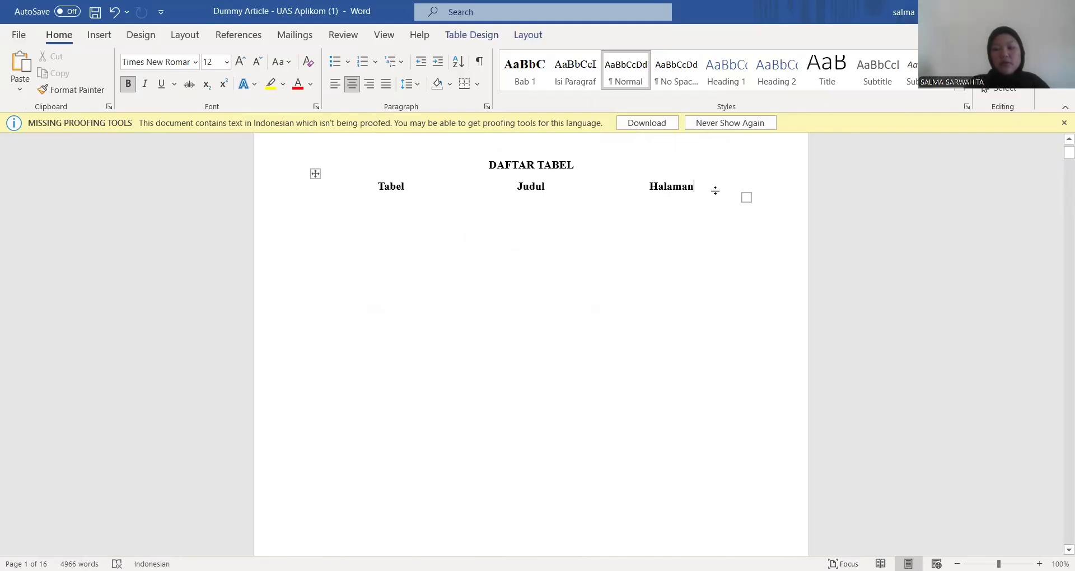
- Add an empty line below "Halaman" in the header table and left-align the blank paragraph beneath the table
key("Return")
left_click(335, 84)
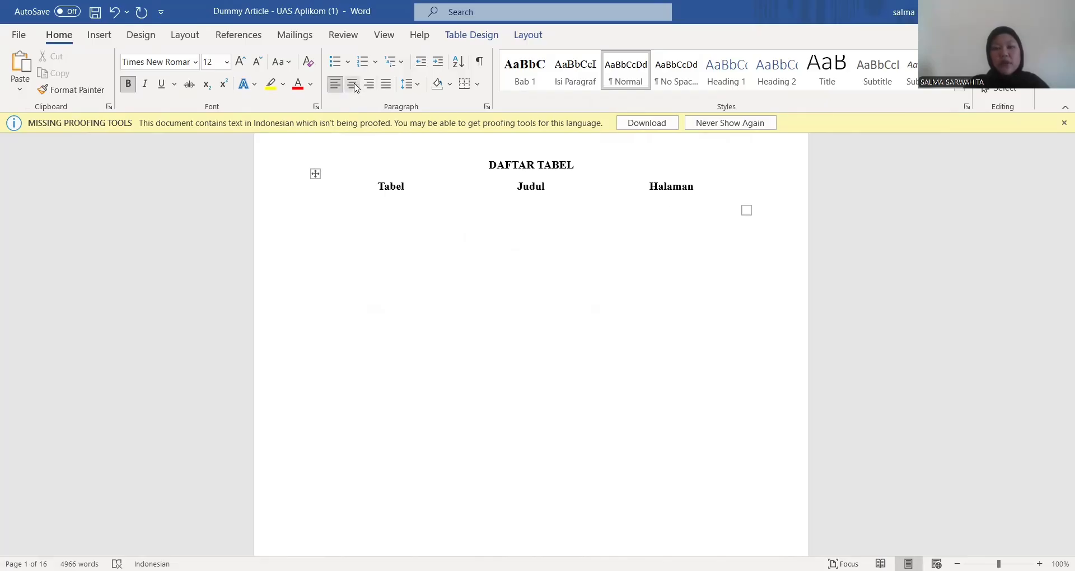
left_click(353, 84)
left_click(338, 220)
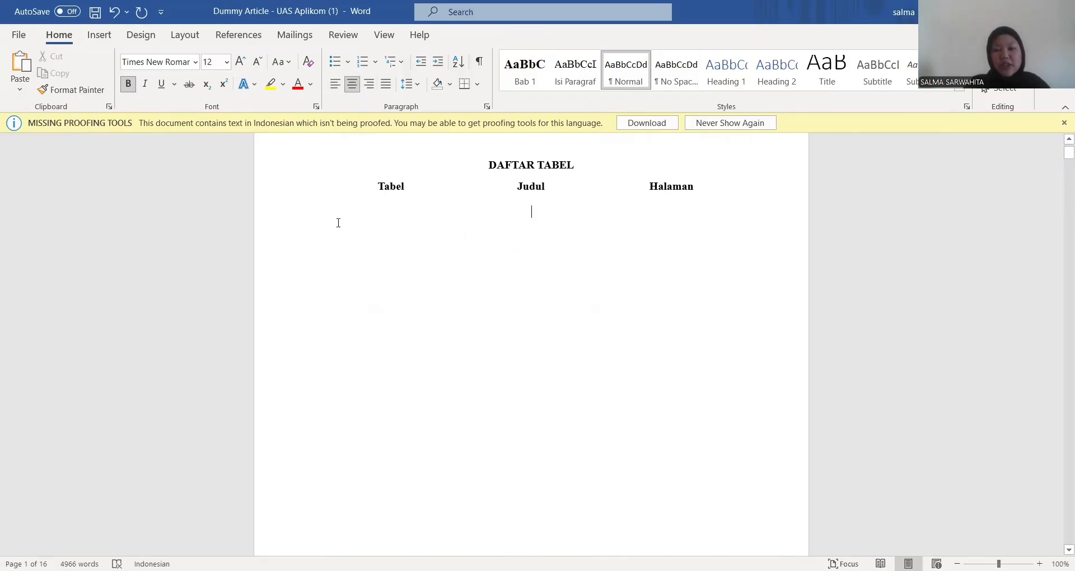
left_click(334, 84)
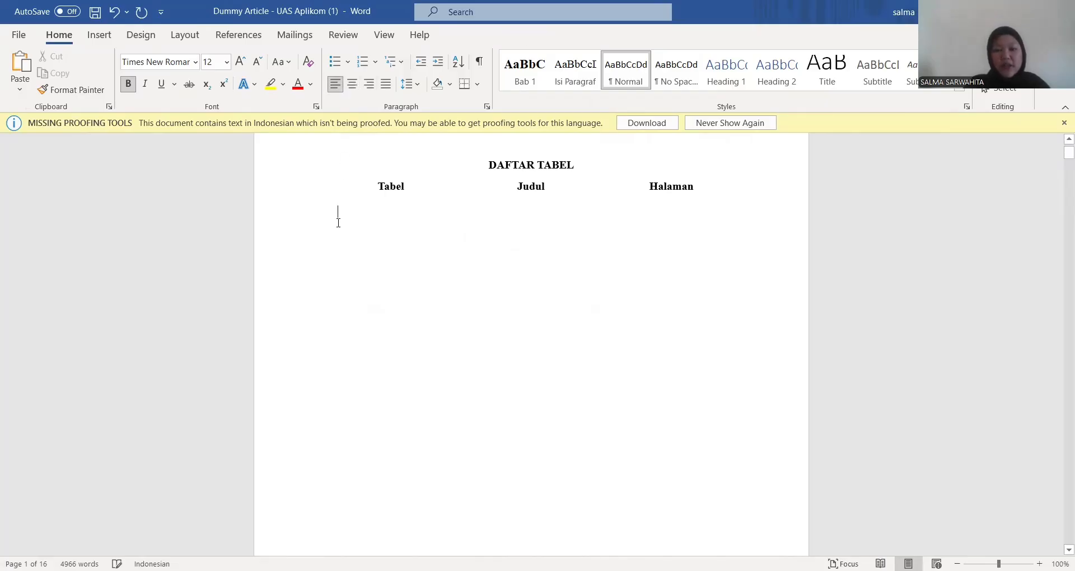
- Insert a table of figures below the header table, using the caption label "Table" and no tab leader
left_click(255, 39)
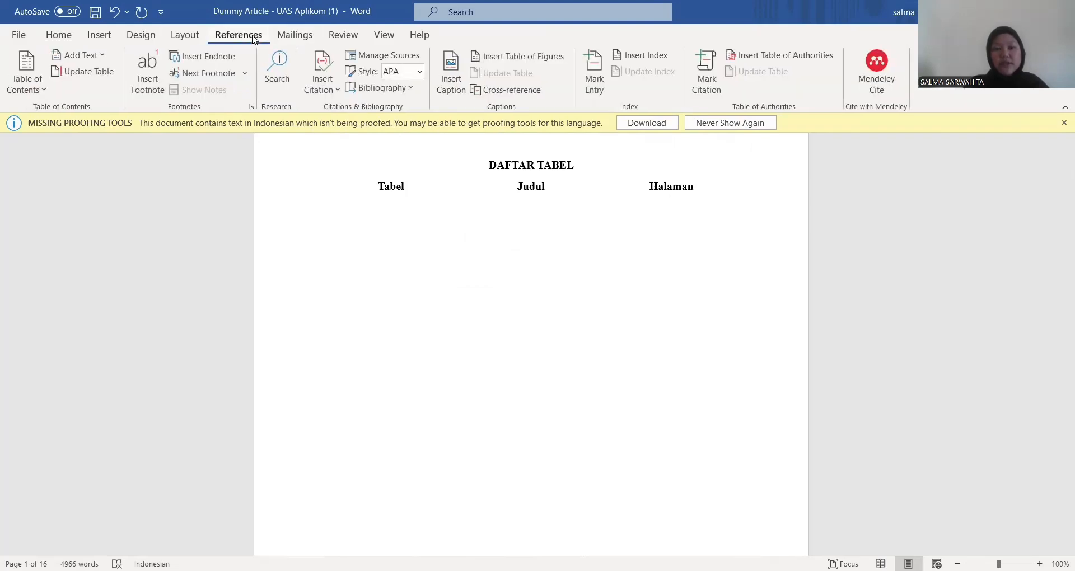
left_click(492, 60)
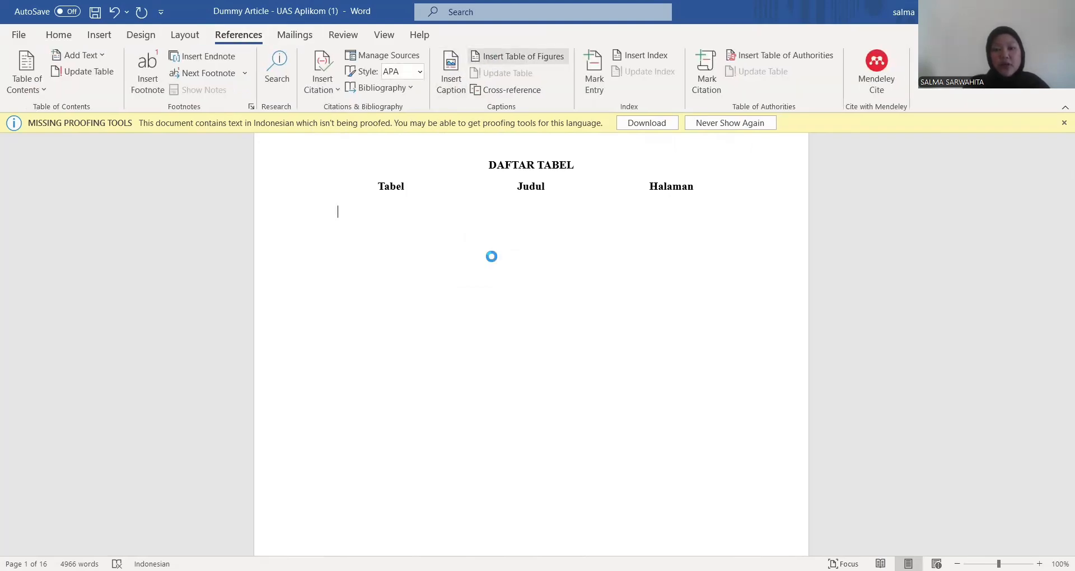
left_click(526, 295)
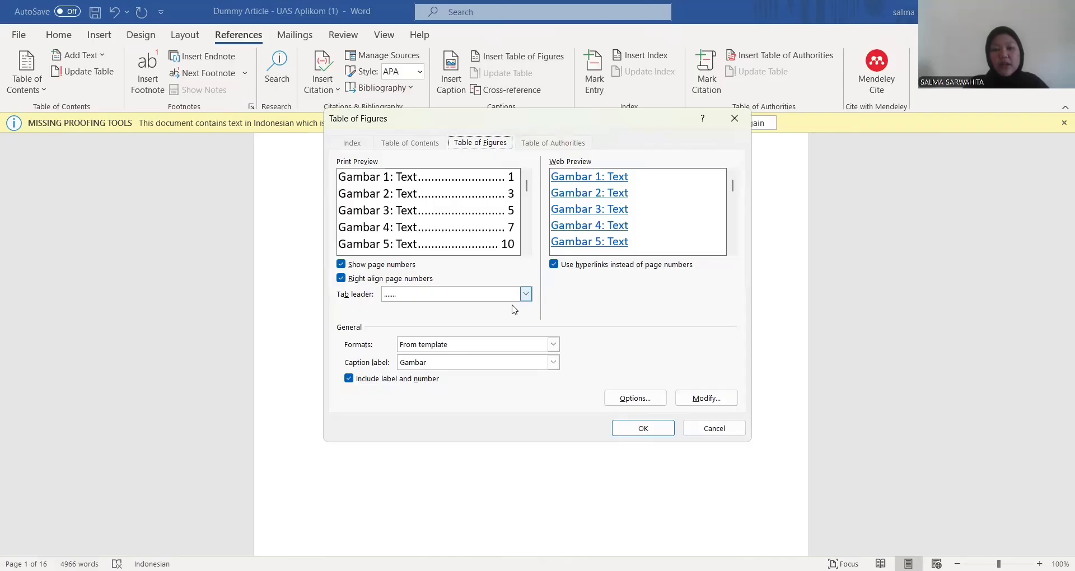
left_click(508, 309)
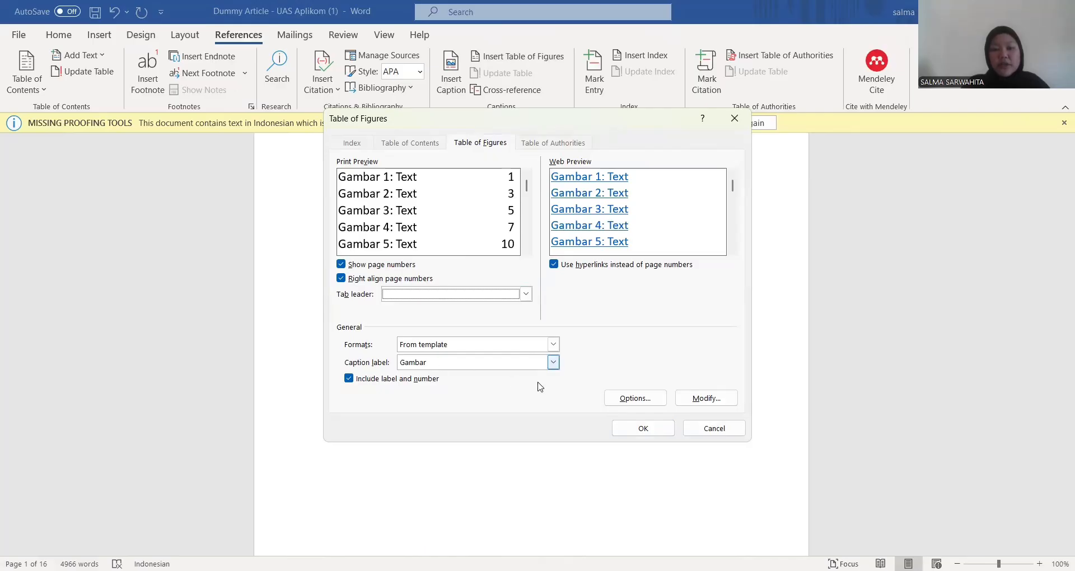
left_click(553, 362)
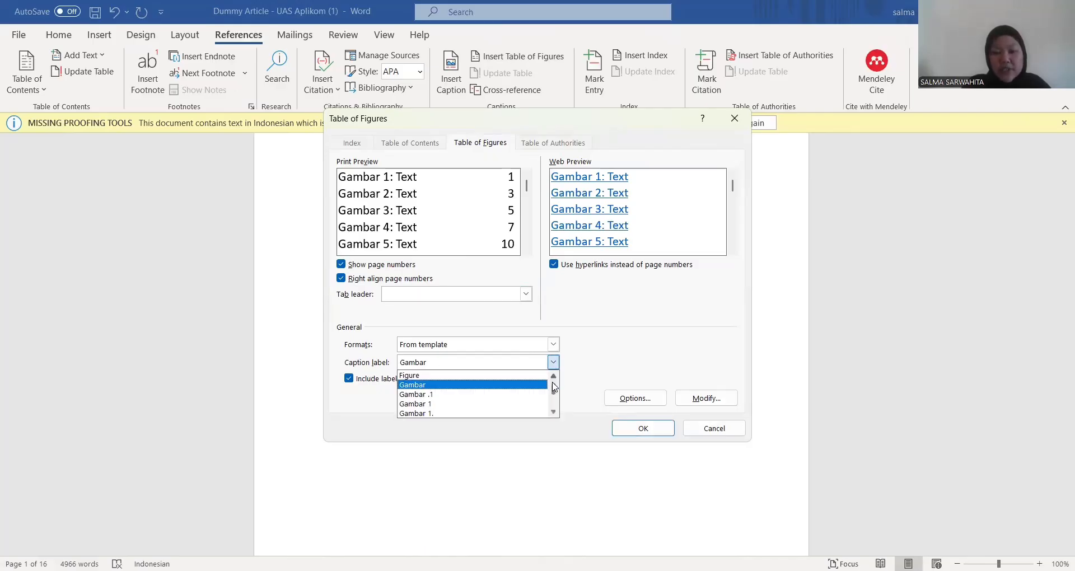
scroll(554, 395, "down", 3)
scroll(554, 395, "down", 3)
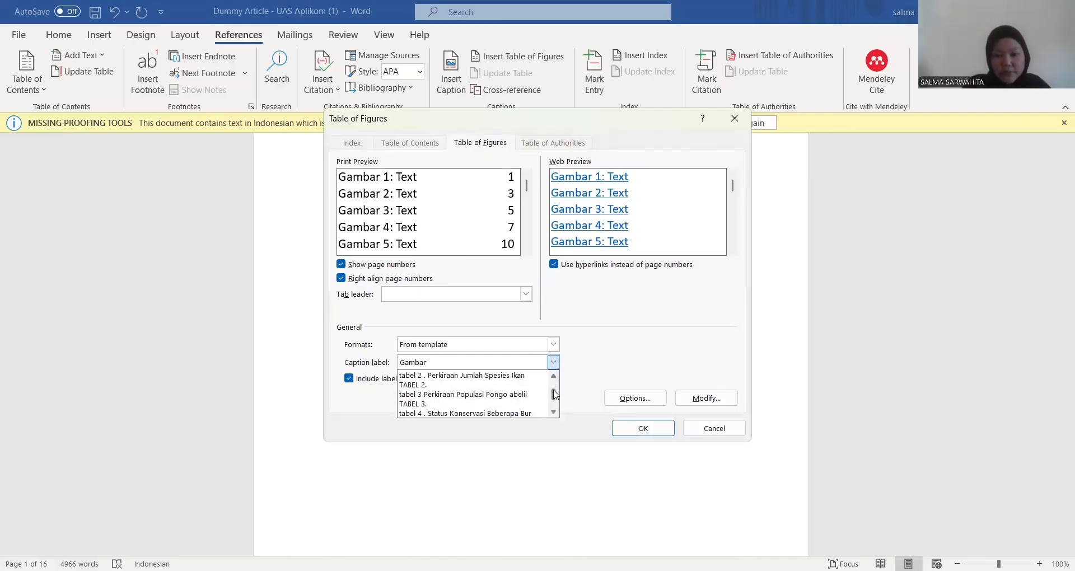
scroll(458, 374, "up", 1)
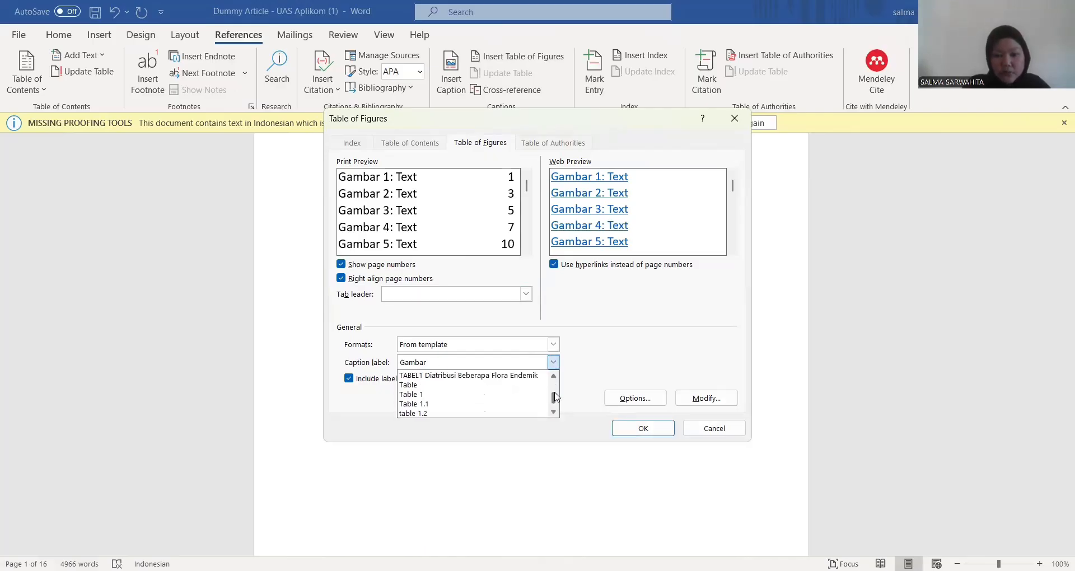
left_click(459, 386)
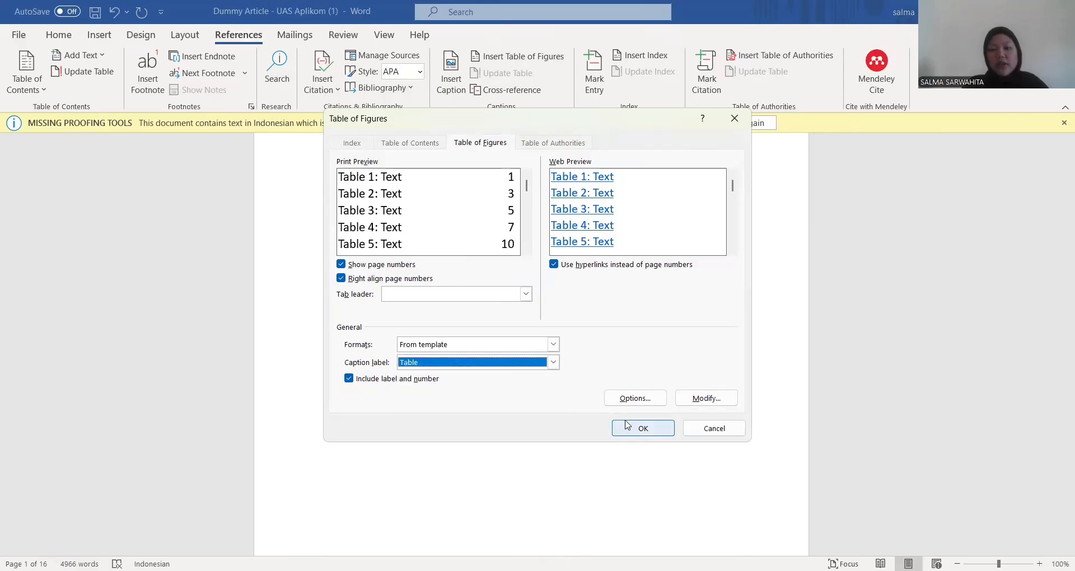
left_click(624, 426)
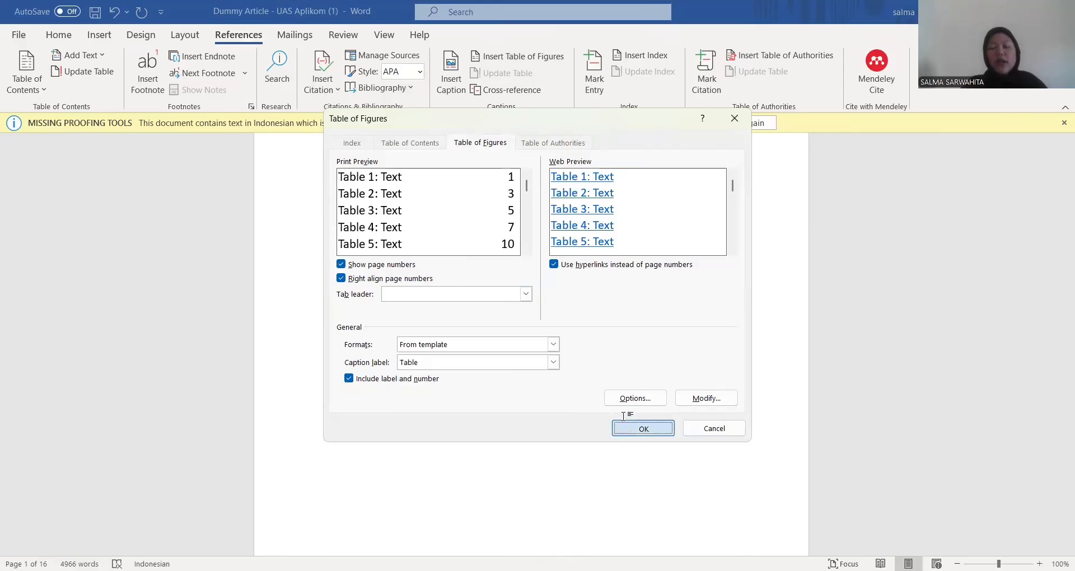
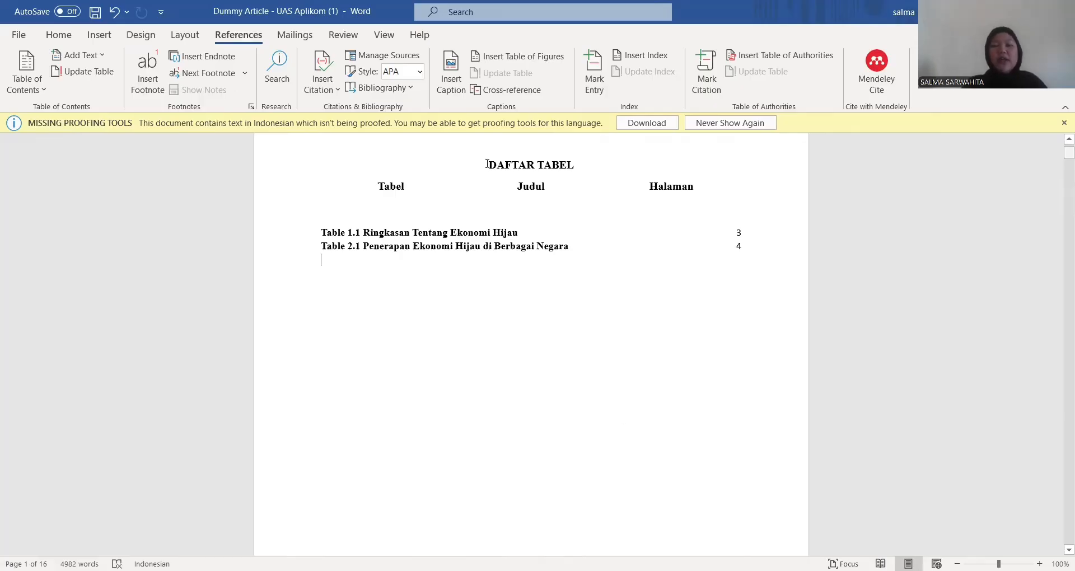
- Apply the Heading 1 style to the DAFTAR TABEL title and center it
left_click_drag(576, 164, 551, 139)
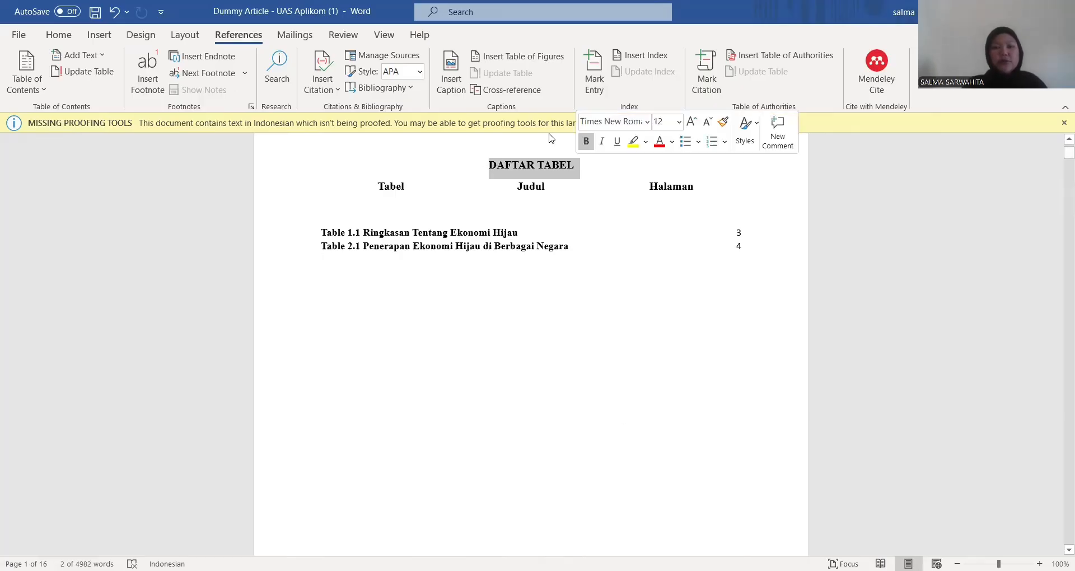
left_click(64, 41)
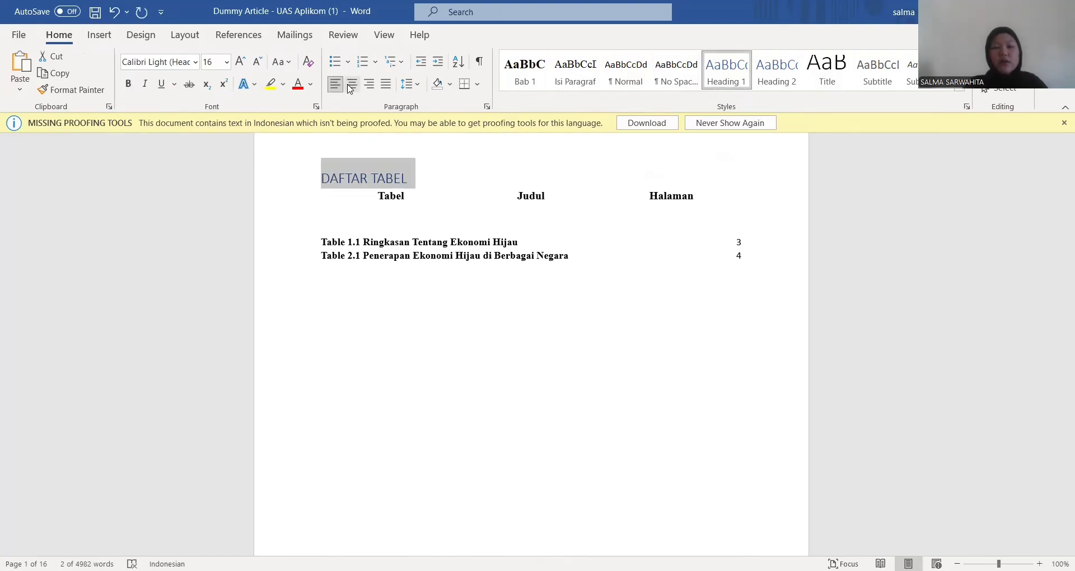
left_click(351, 83)
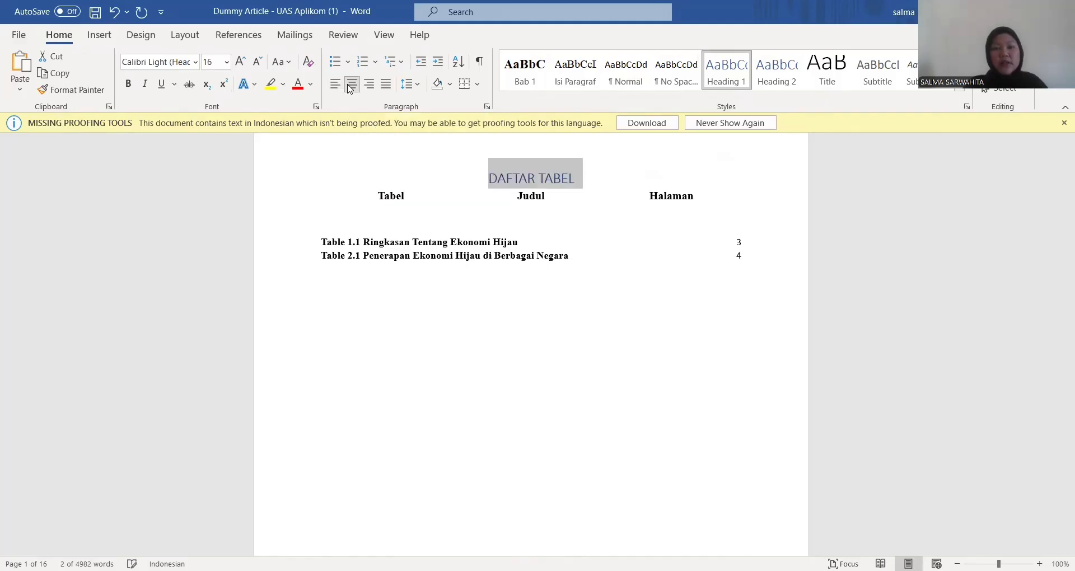
- Format the DAFTAR TABEL heading as Times New Roman, size 14, bold and black
left_click(196, 63)
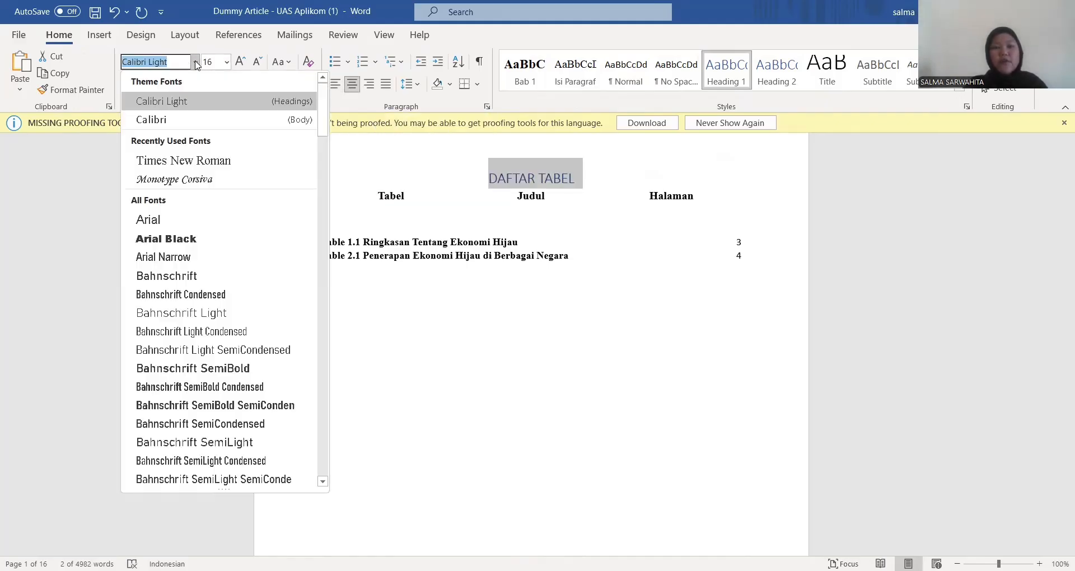
left_click(207, 160)
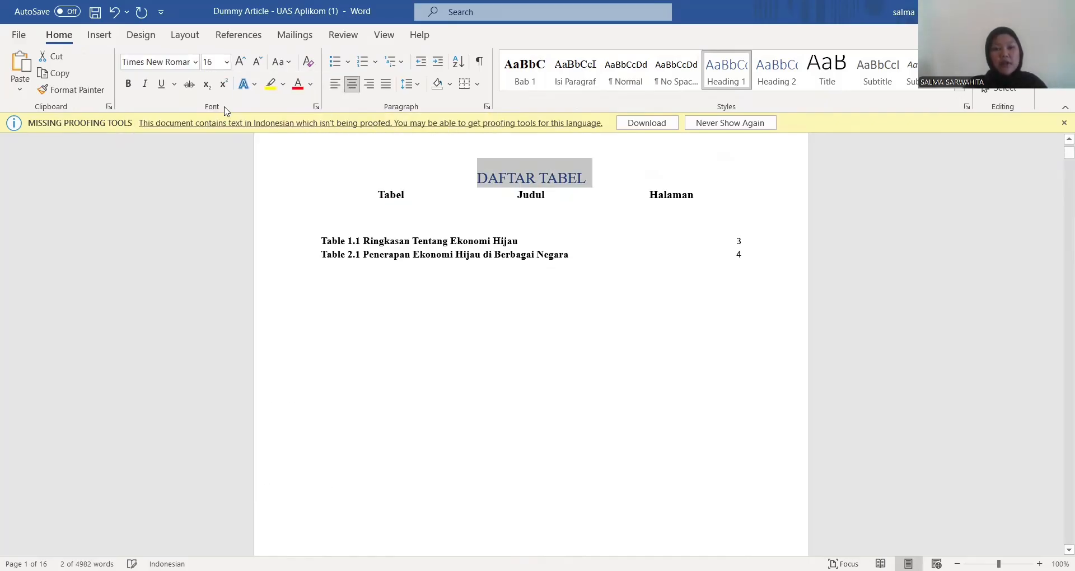
left_click(227, 63)
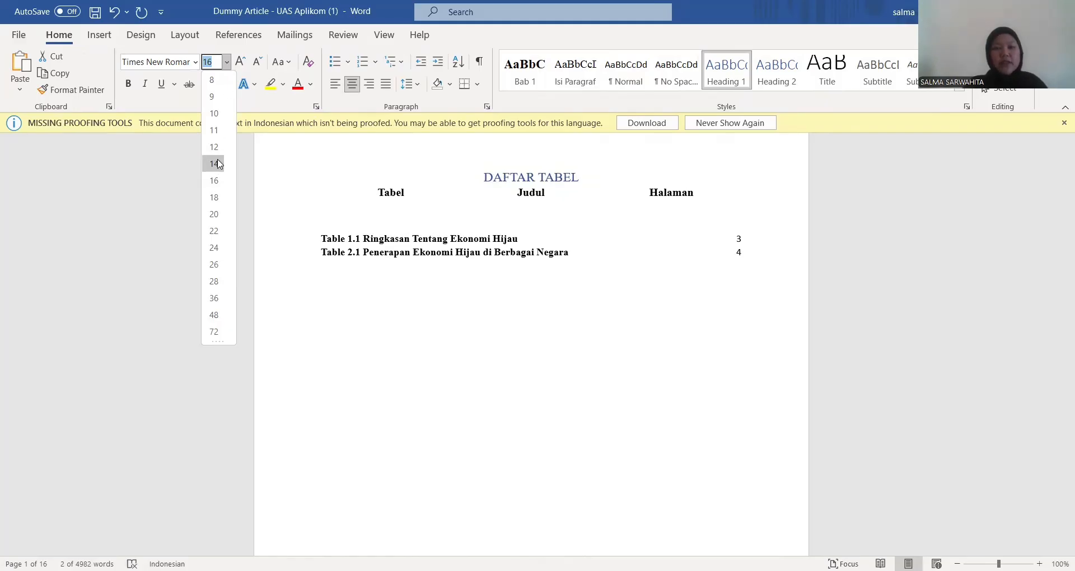
left_click(214, 163)
left_click(129, 84)
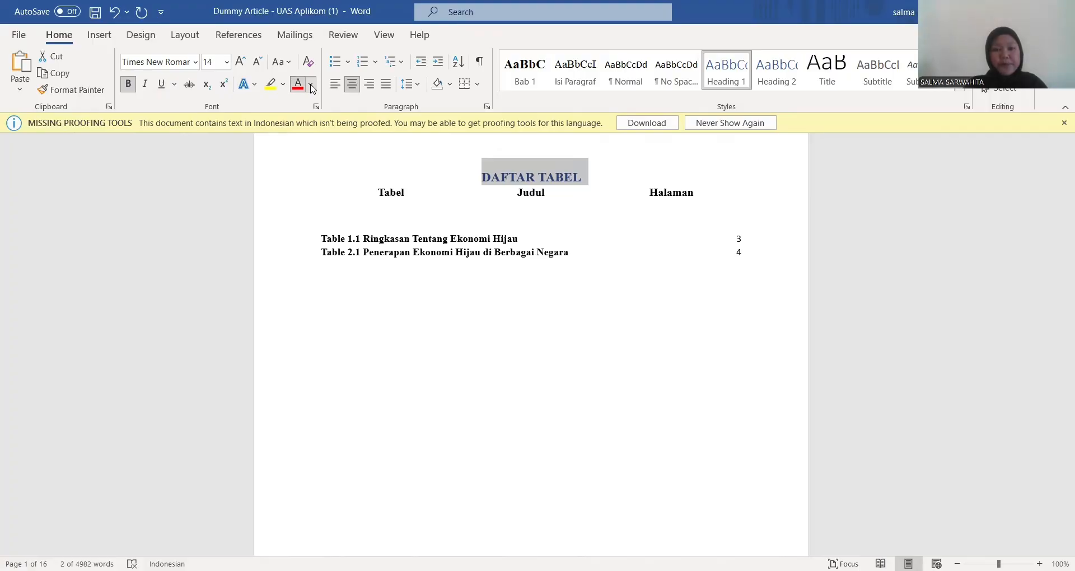
left_click(310, 85)
left_click(317, 106)
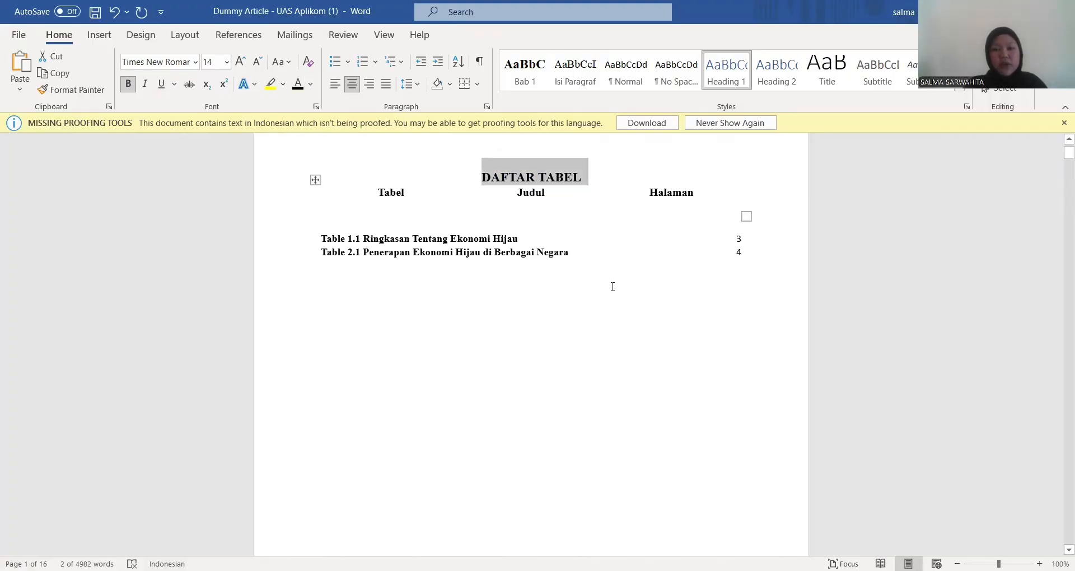
left_click(613, 286)
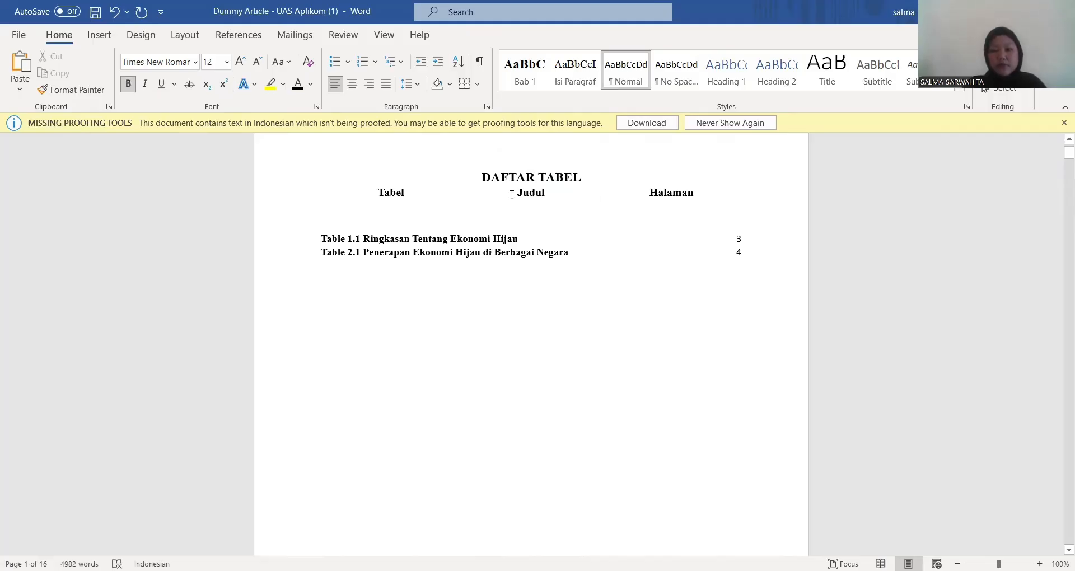
- Apply the Heading 1 style to the DAFTAR GAMBAR title on the second page and center it
scroll(598, 189, "down", 15)
triple_click(596, 192)
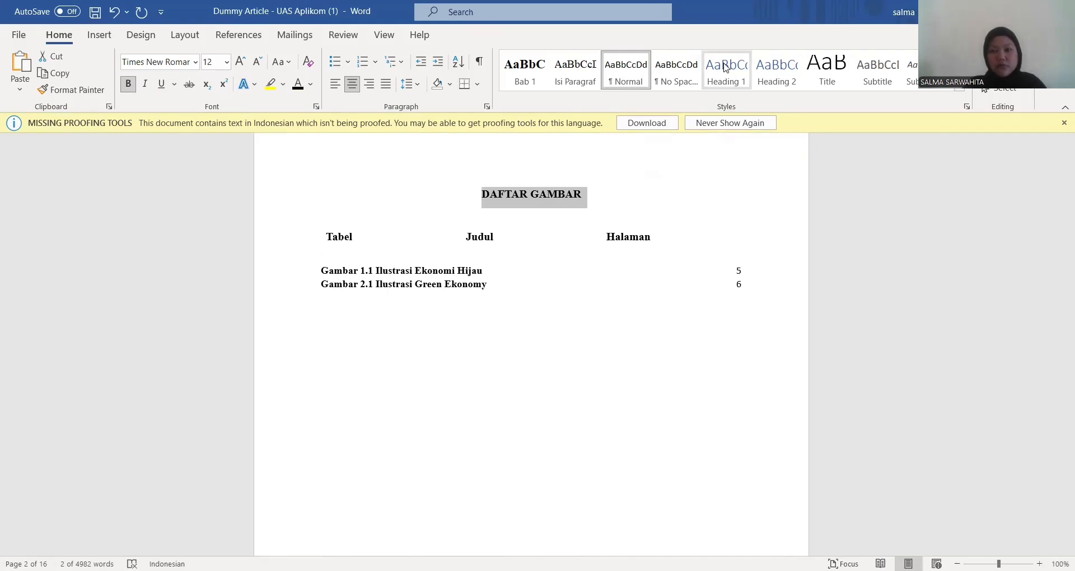
left_click(725, 68)
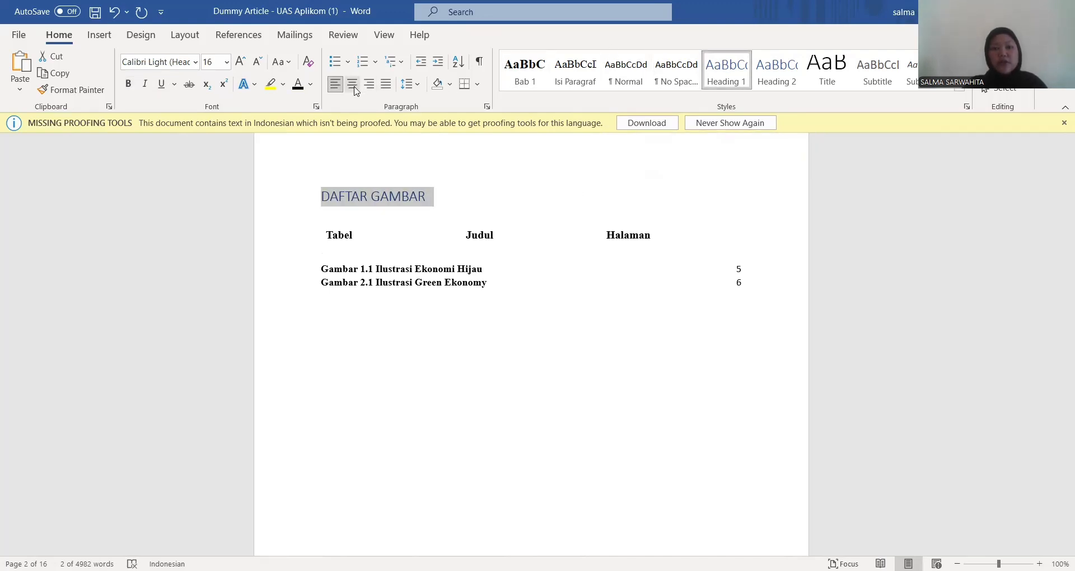
left_click(352, 83)
- Format the DAFTAR GAMBAR heading as Times New Roman, size 14, bold and black
left_click(195, 62)
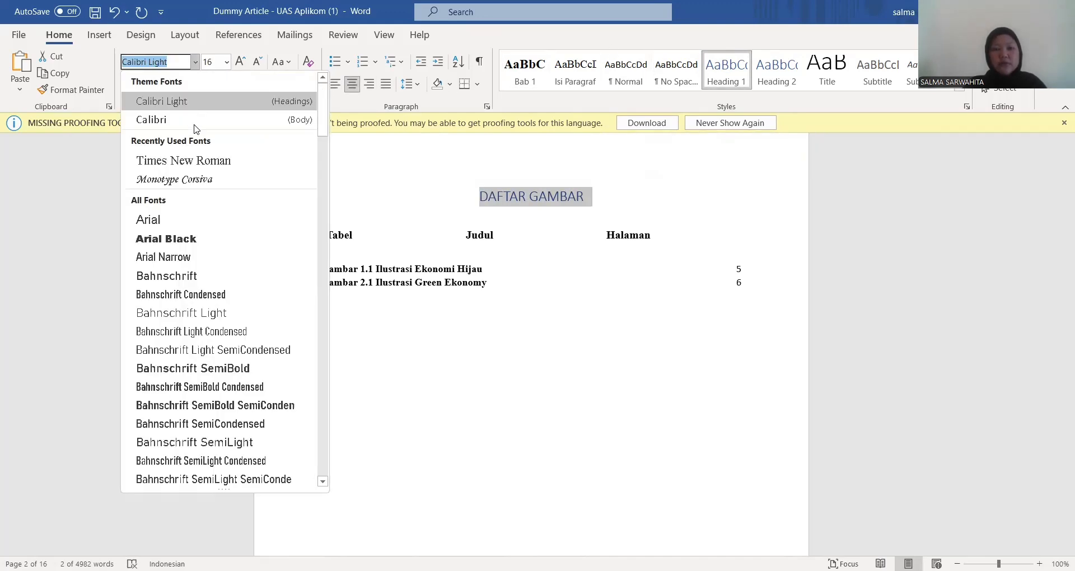
left_click(206, 160)
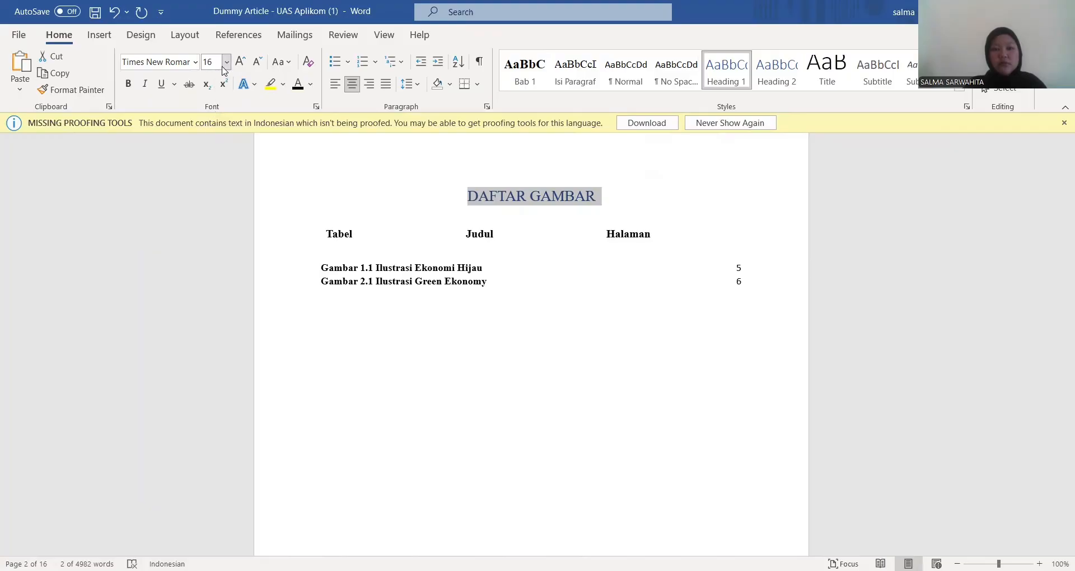
left_click(227, 62)
left_click(212, 163)
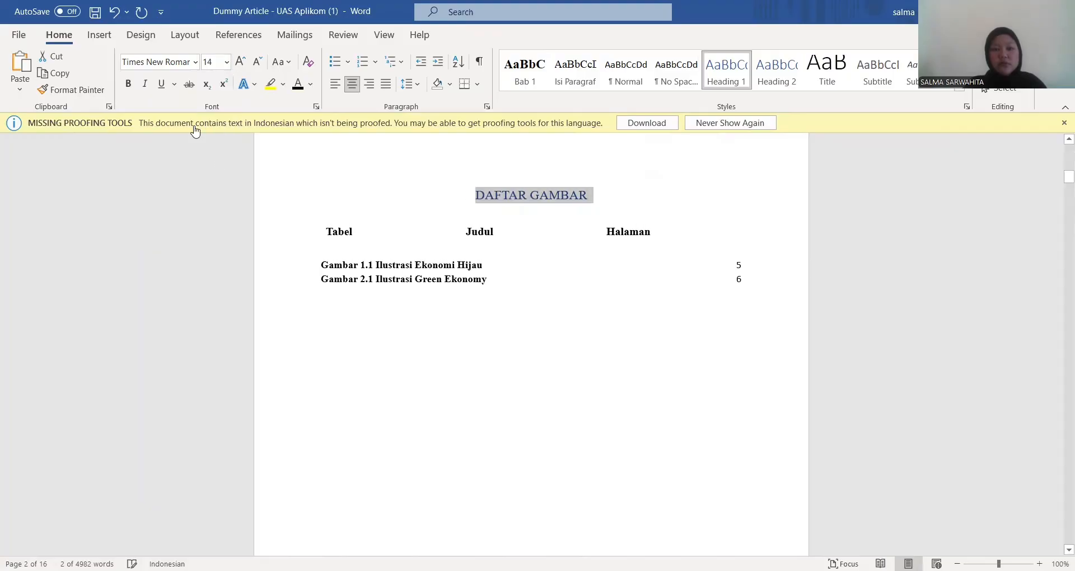
left_click(128, 84)
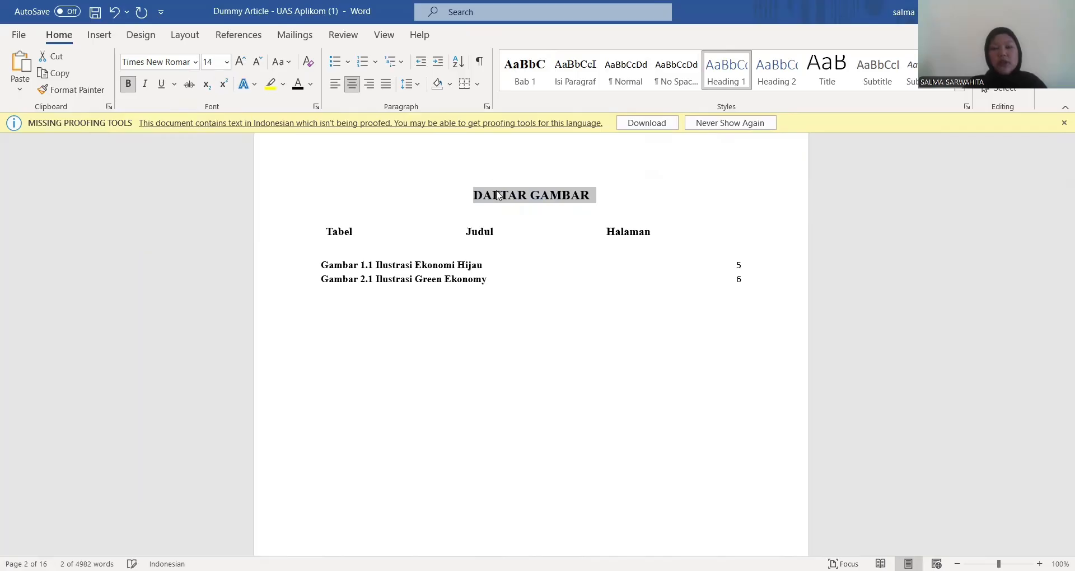
left_click(620, 185)
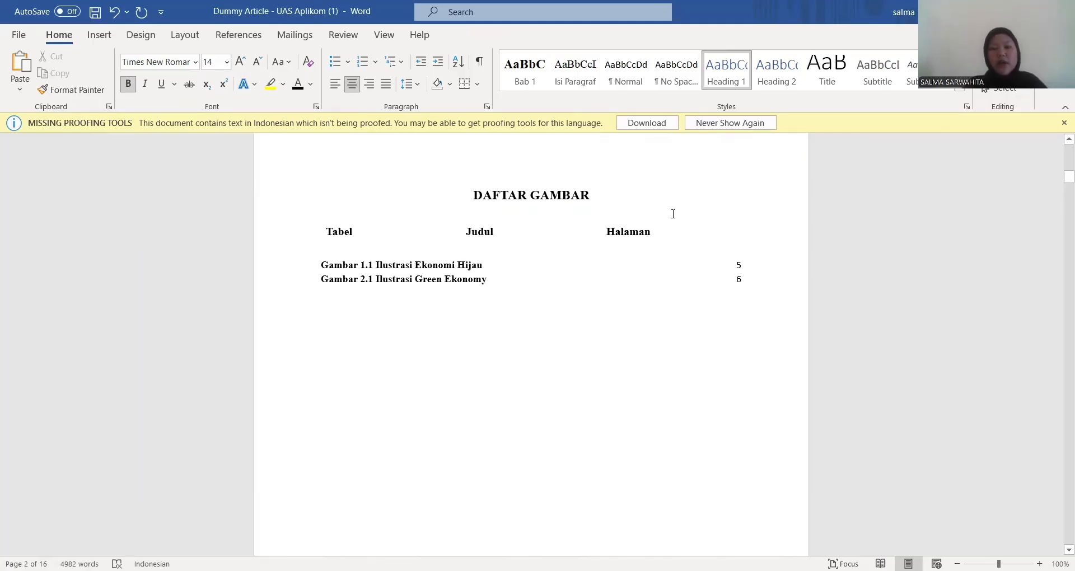
- Start defining a new multilevel list at the "Bab 1: Memahami Konsep Ekonomi Hijau" line, with the additional list options expanded
scroll(314, 246, "down", 10)
left_click(317, 241)
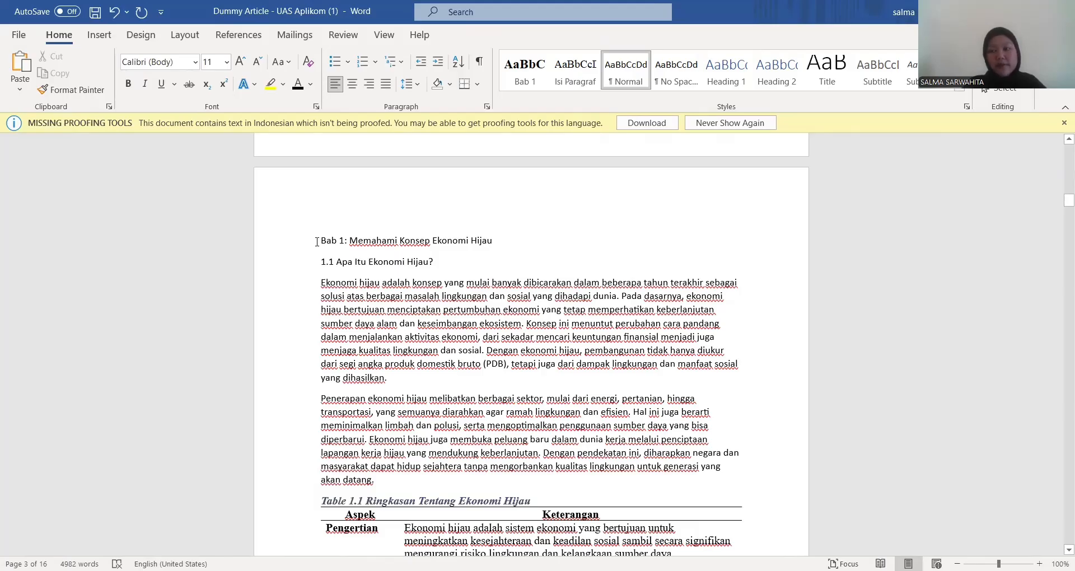
left_click(395, 65)
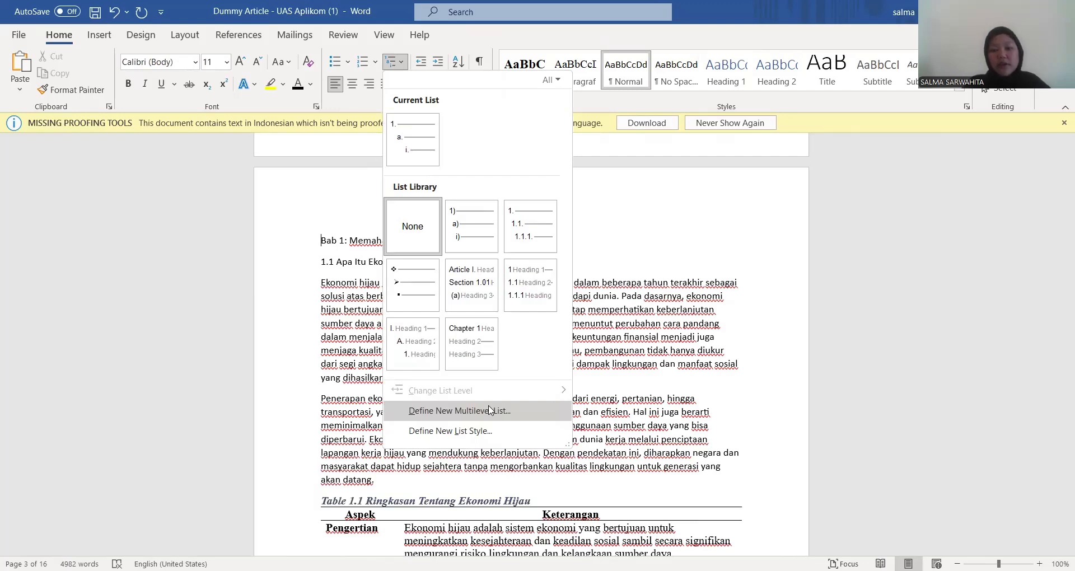
left_click(489, 411)
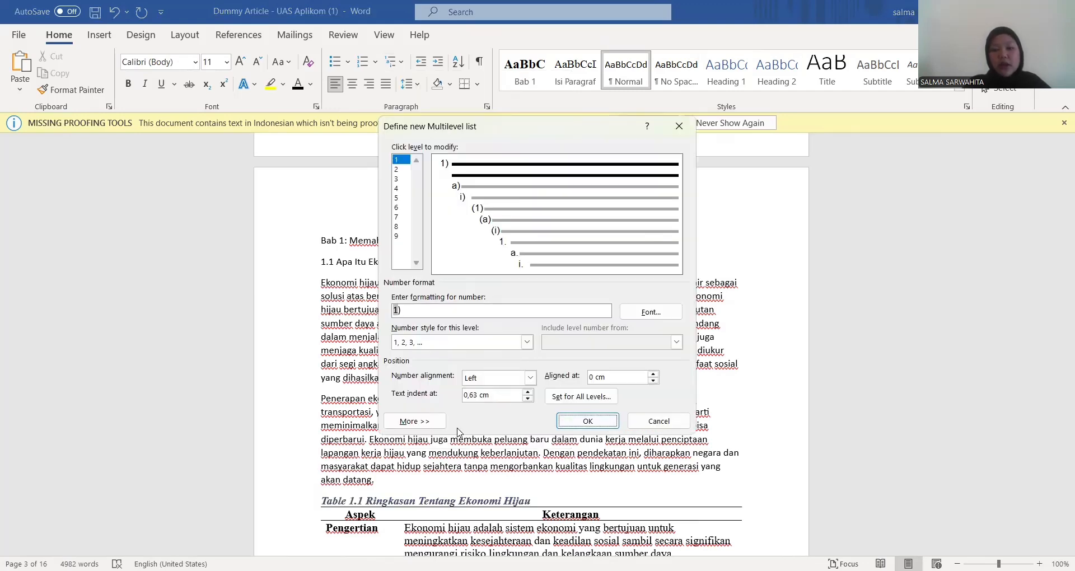
left_click(414, 421)
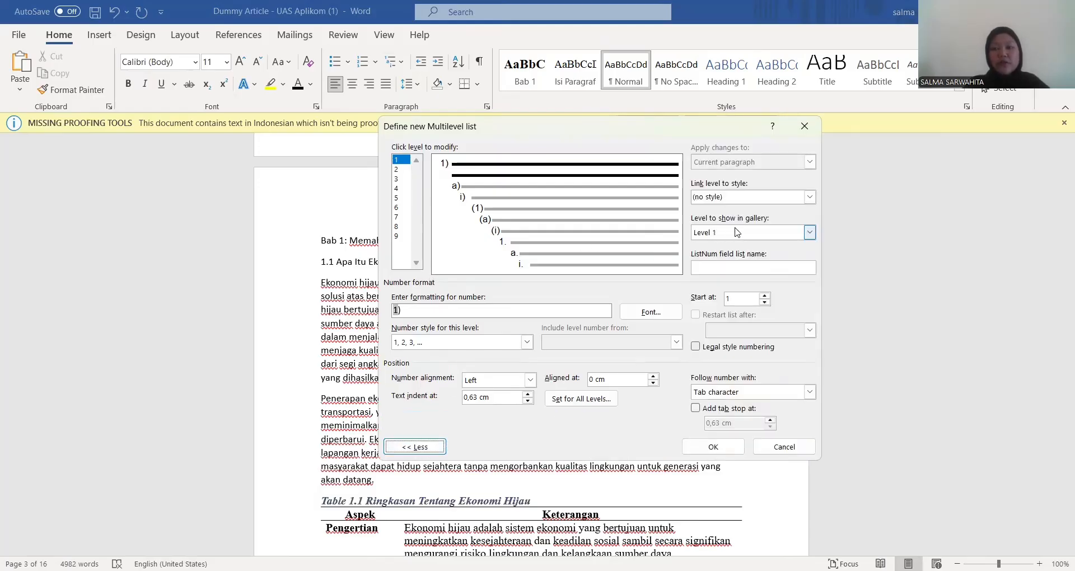
- Replace the level 1 number format with the I, II, III style, using legal style numbering and nothing following the number
left_click(584, 312)
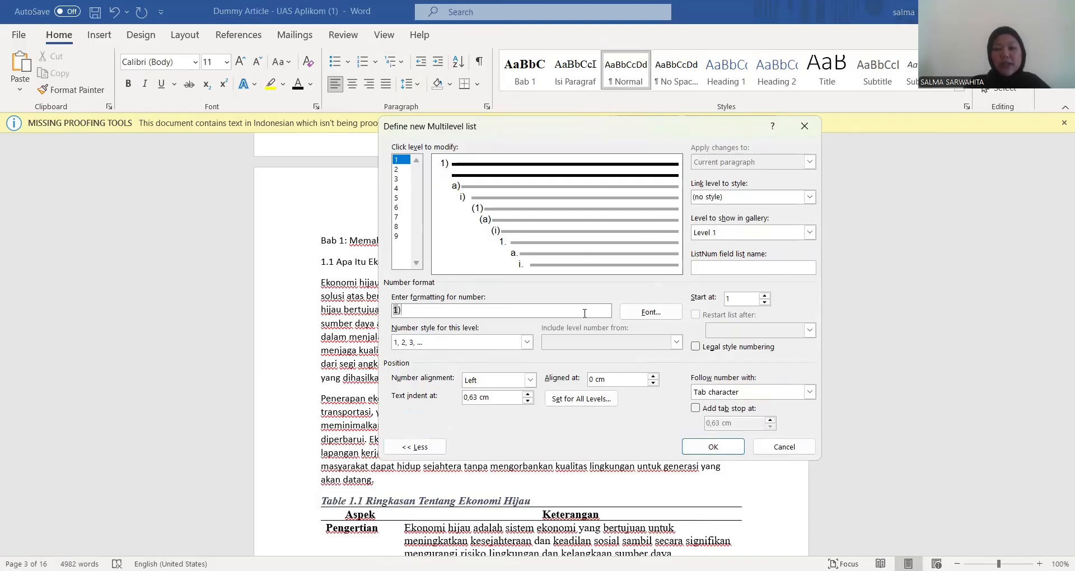
key("BackSpace")
key("BackSpace")
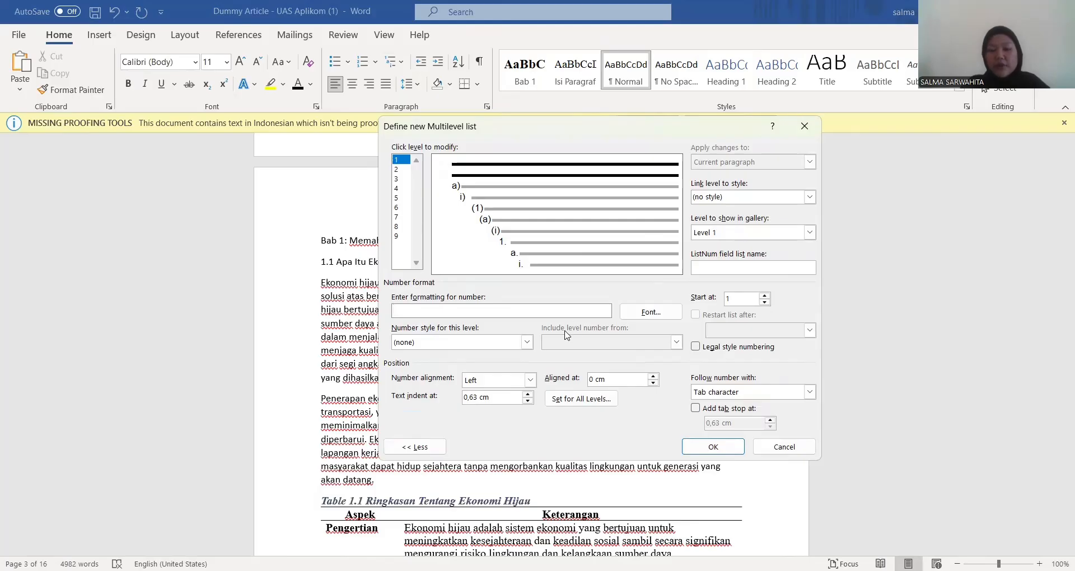
left_click(526, 342)
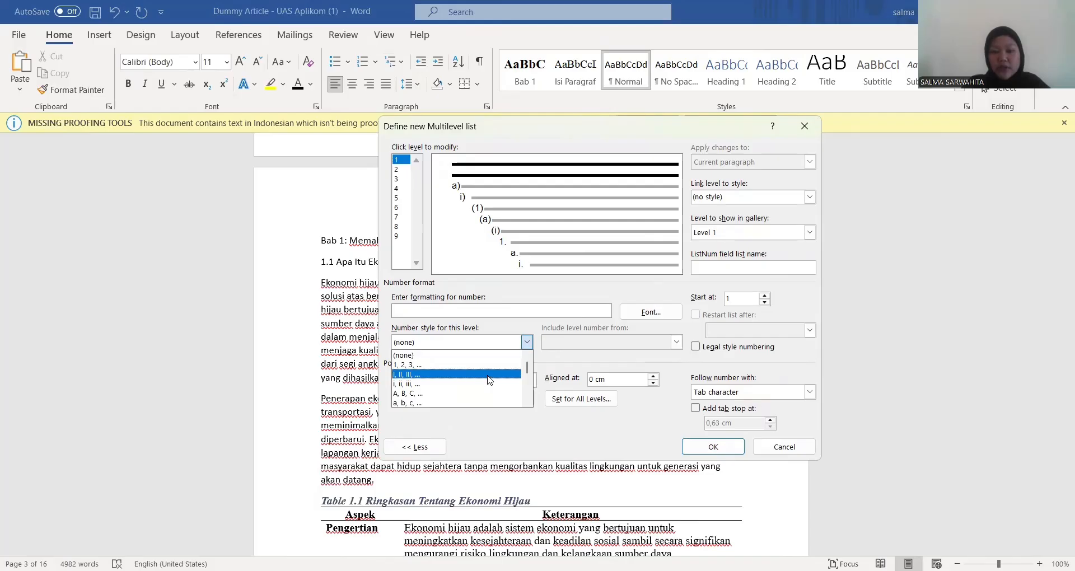
left_click(488, 375)
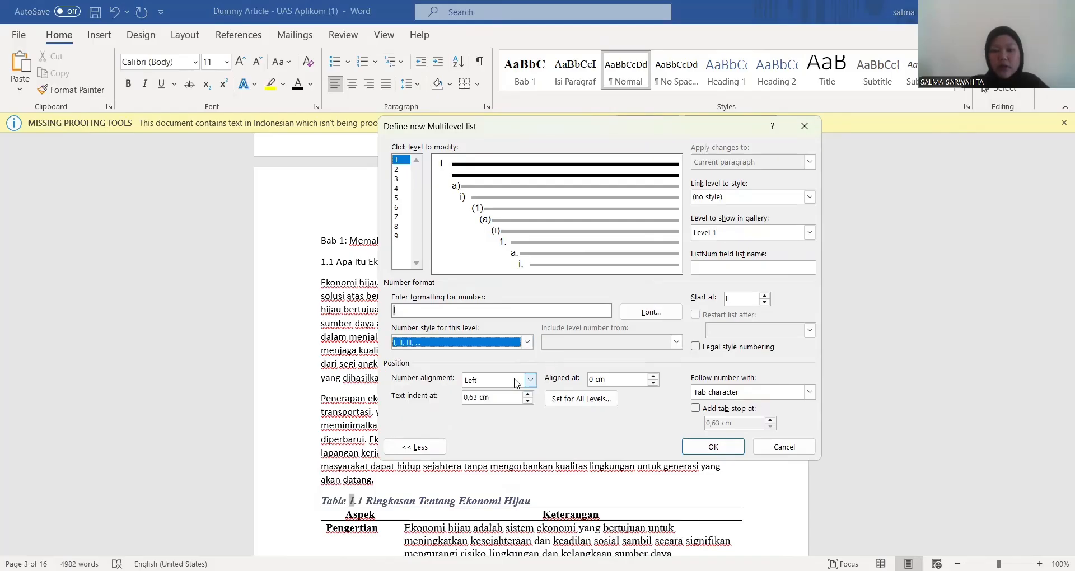
left_click(696, 347)
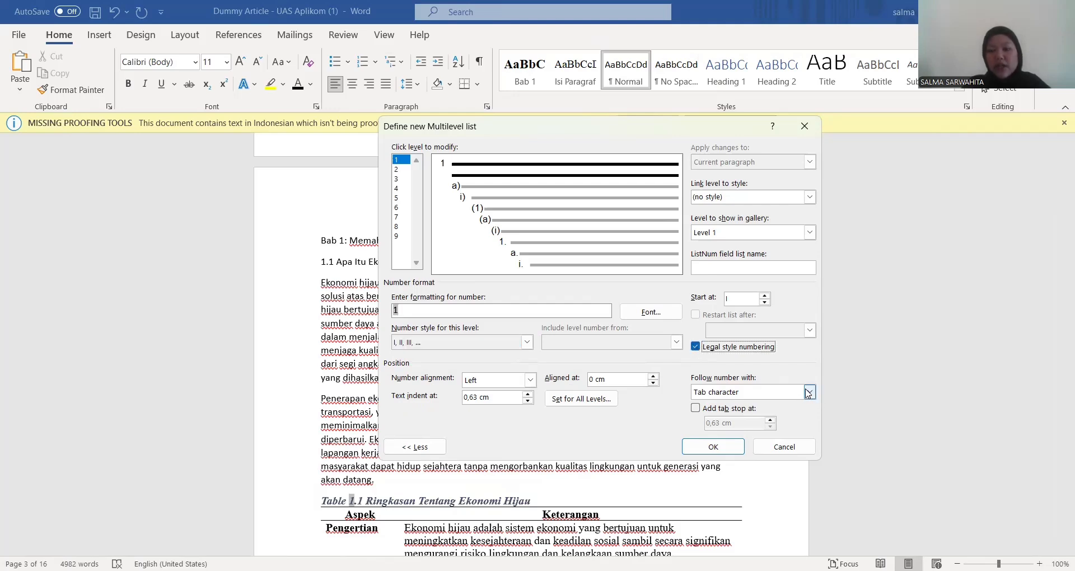
left_click(809, 393)
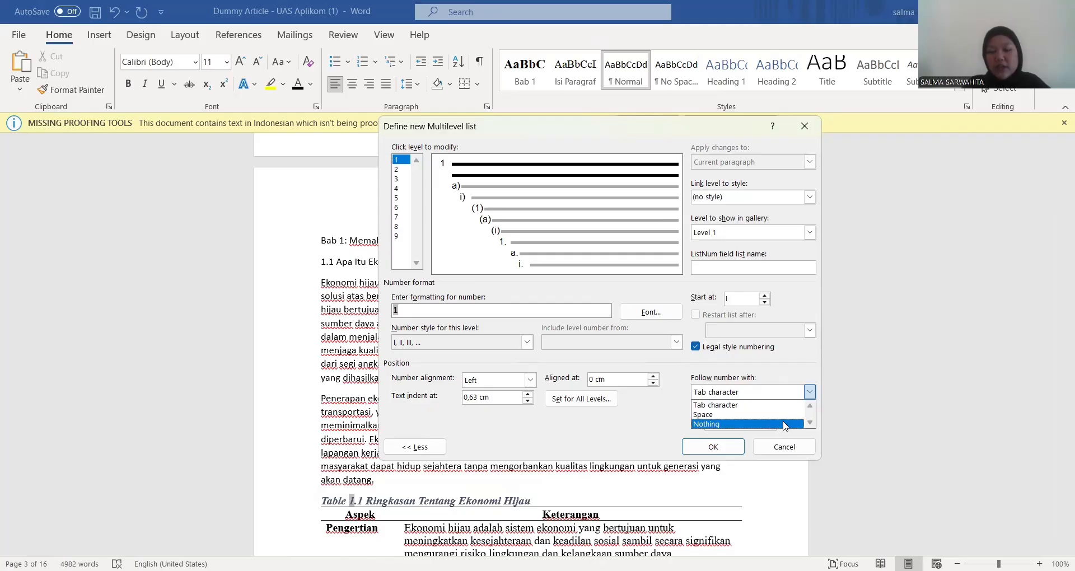
left_click(786, 424)
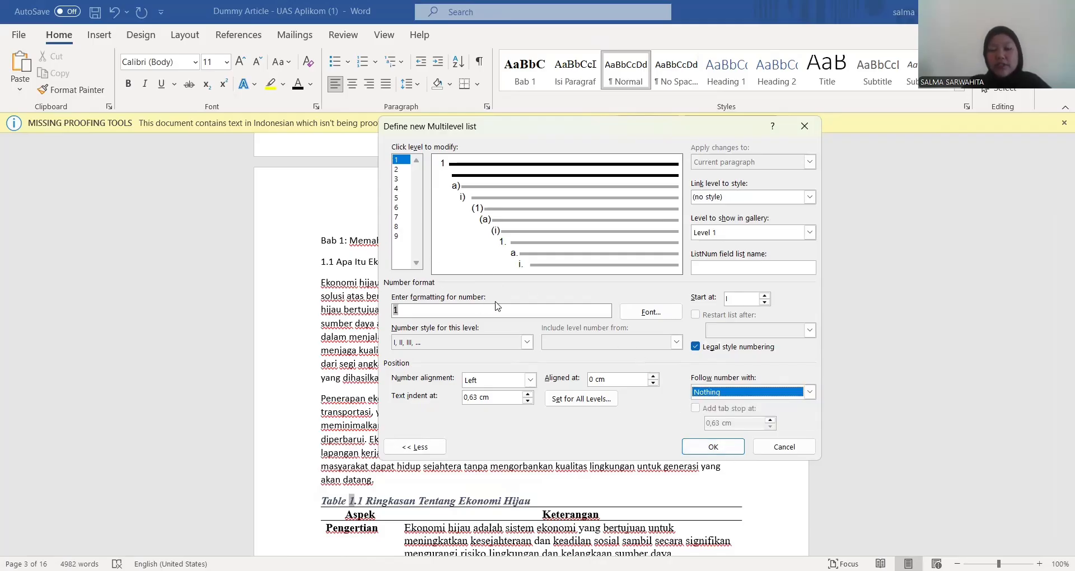
- For list level 2, set the level shown in the gallery to Level 2 and clear the existing number format
left_click(396, 170)
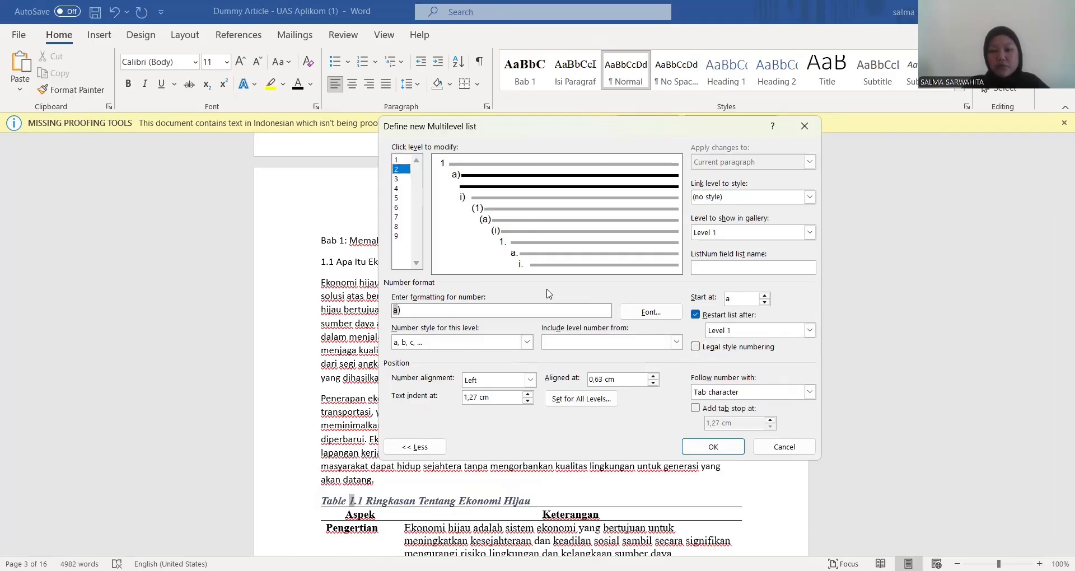
left_click(810, 232)
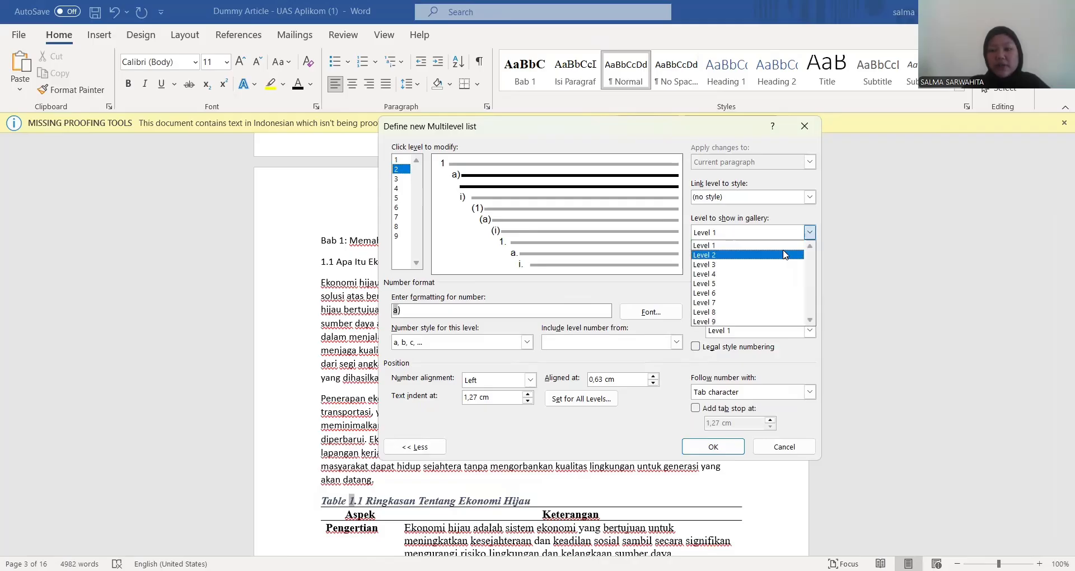
left_click(784, 255)
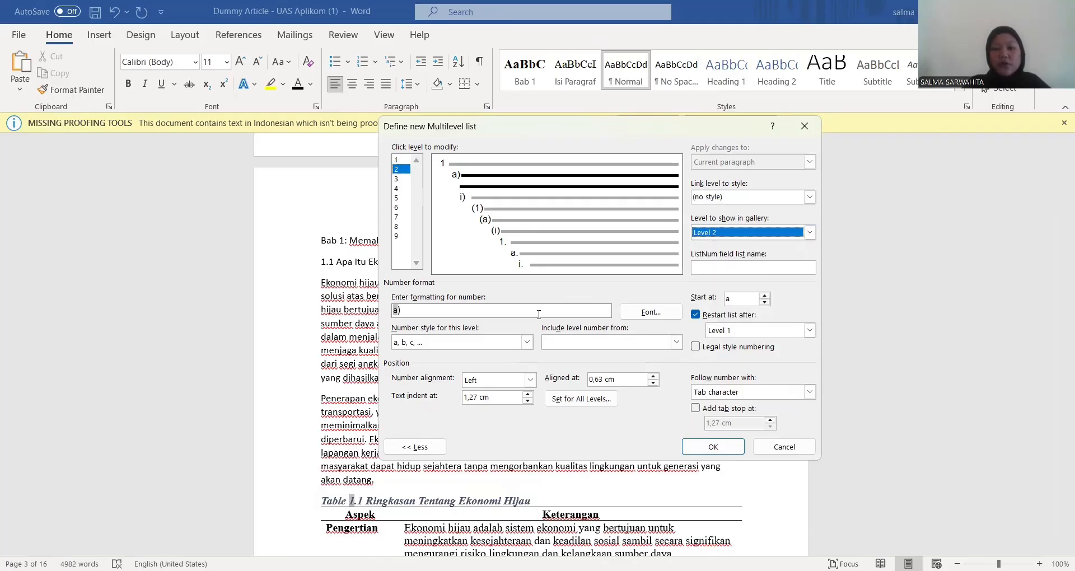
left_click(538, 315)
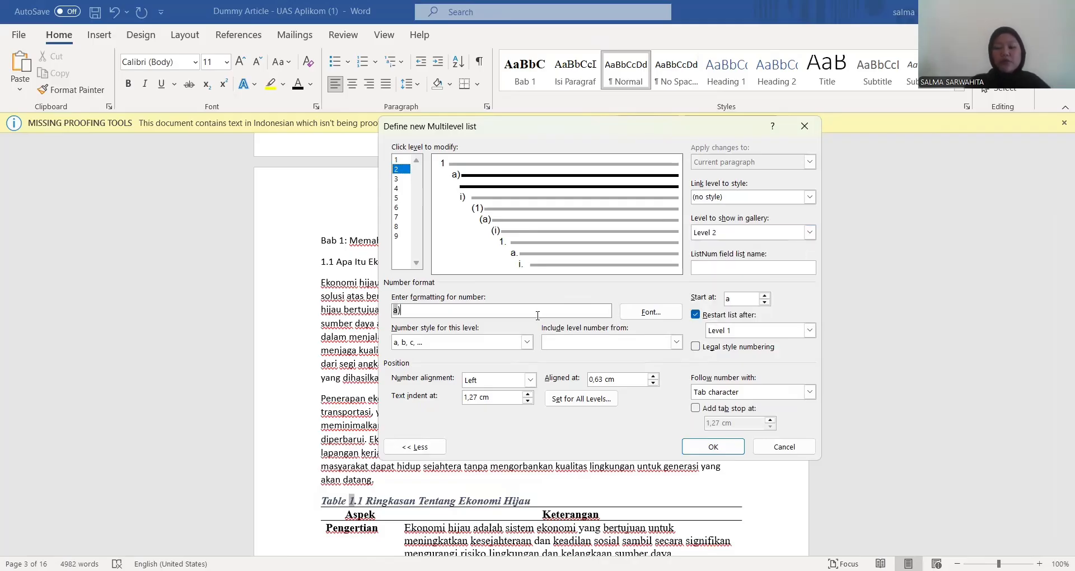
key("BackSpace")
key("BackSpace")
key("BackSpace")
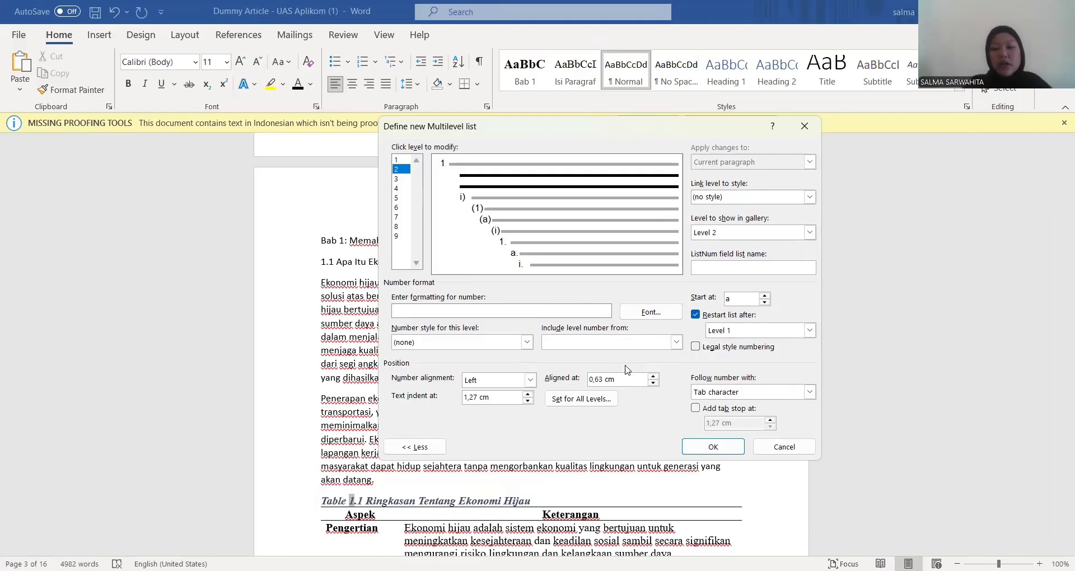
- Build the level 2 number format from the Level 1 number and a 1, 2, 3 style number, each followed by a period
left_click(670, 342)
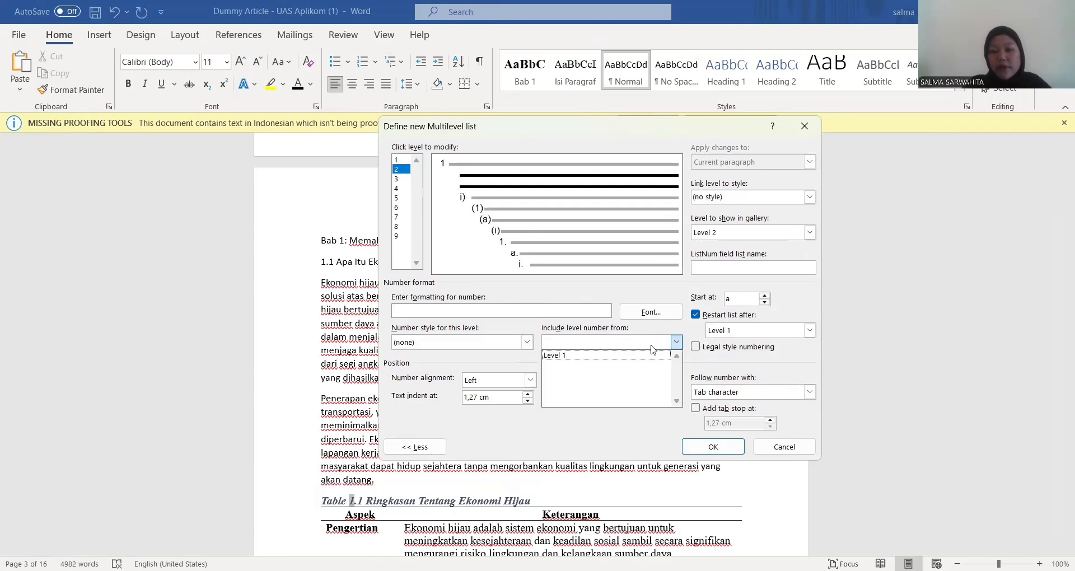
left_click(652, 355)
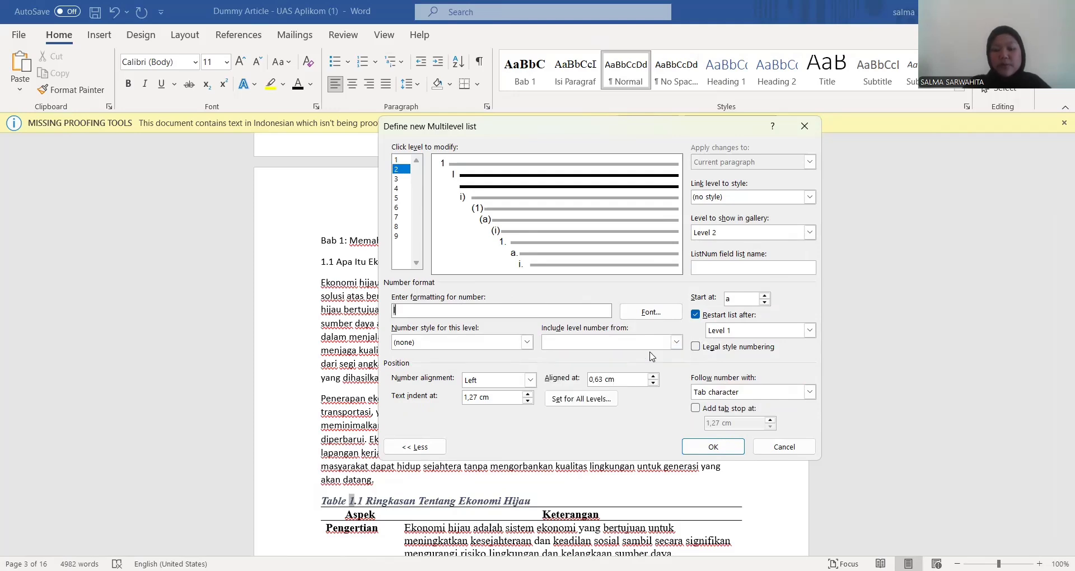
type(".")
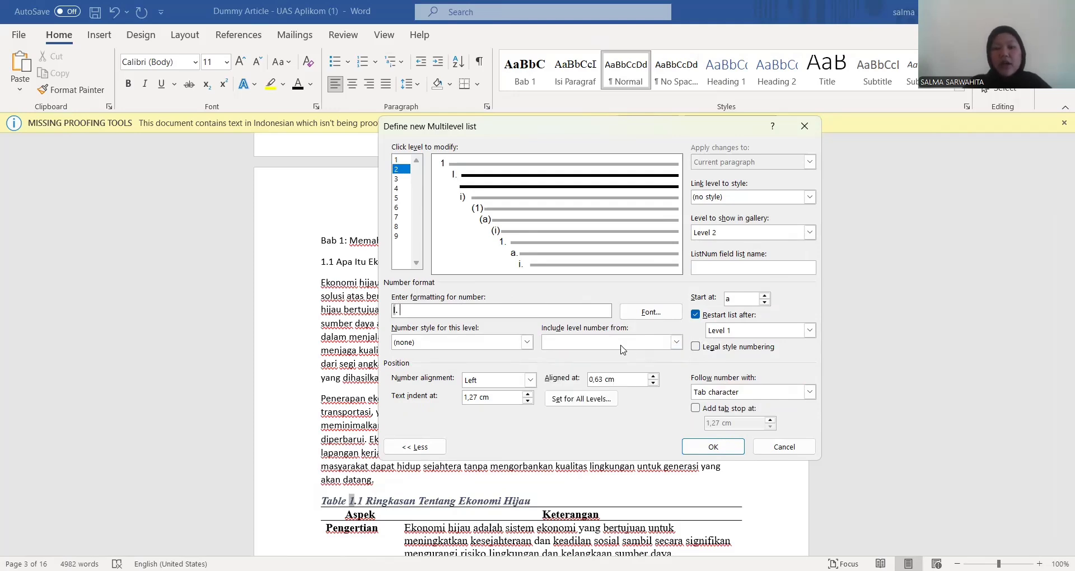
left_click(526, 342)
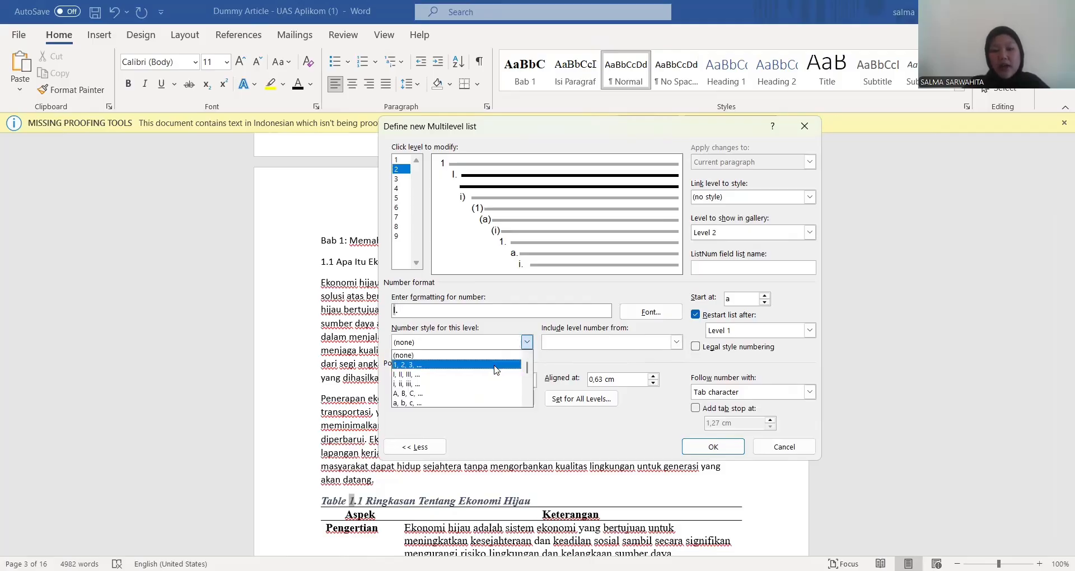
left_click(496, 365)
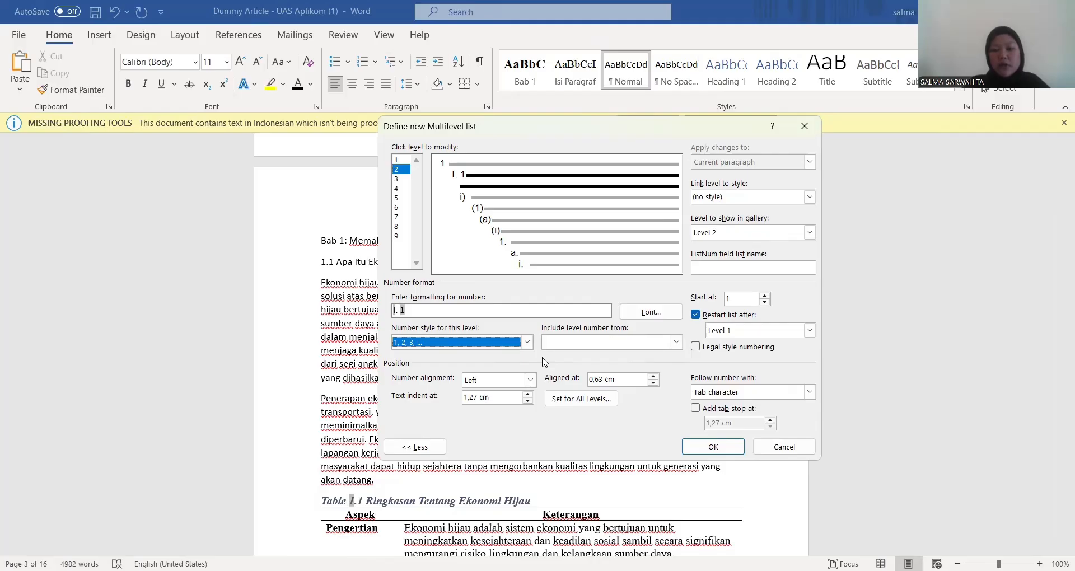
left_click(502, 315)
type(".")
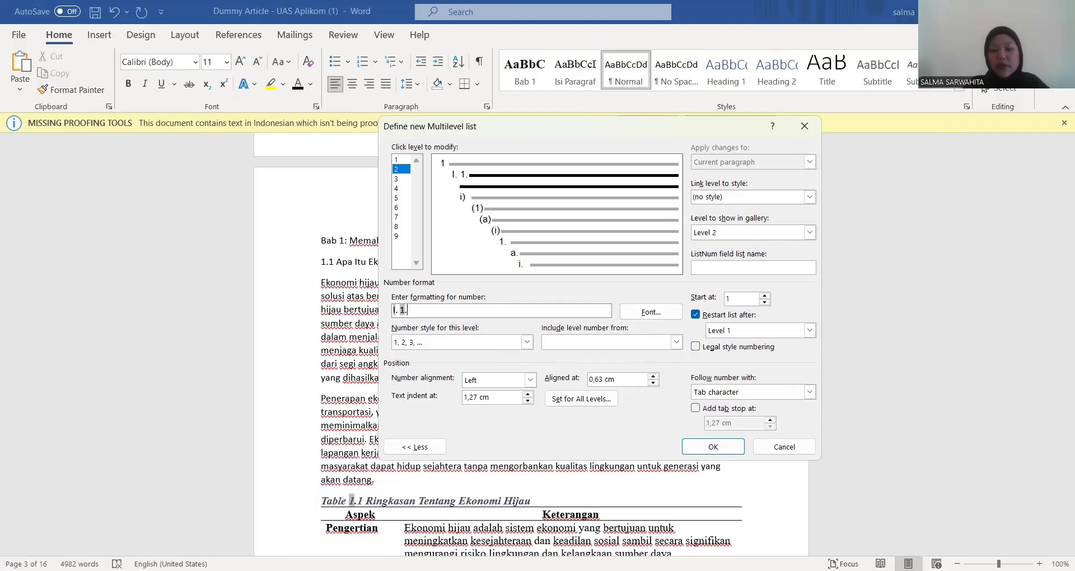
- Enable legal style numbering for level 2 and have its number followed by a space
left_click(695, 348)
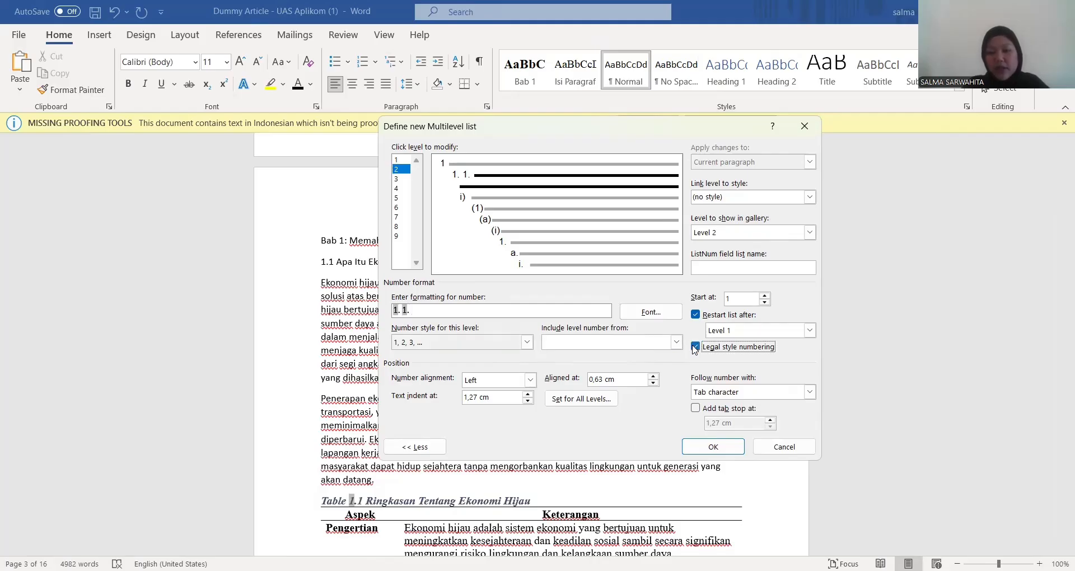
left_click(809, 393)
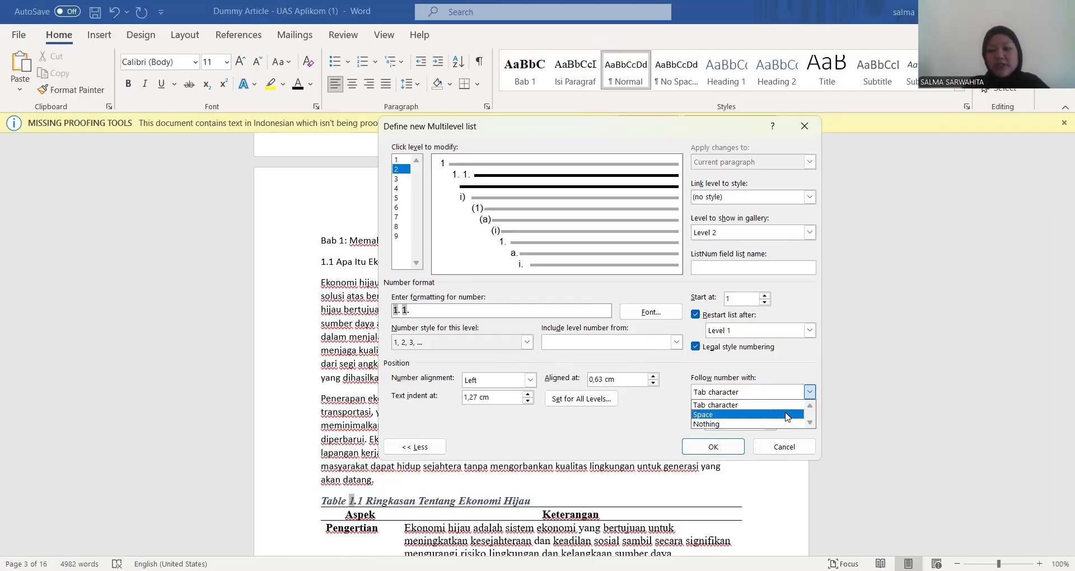
left_click(787, 415)
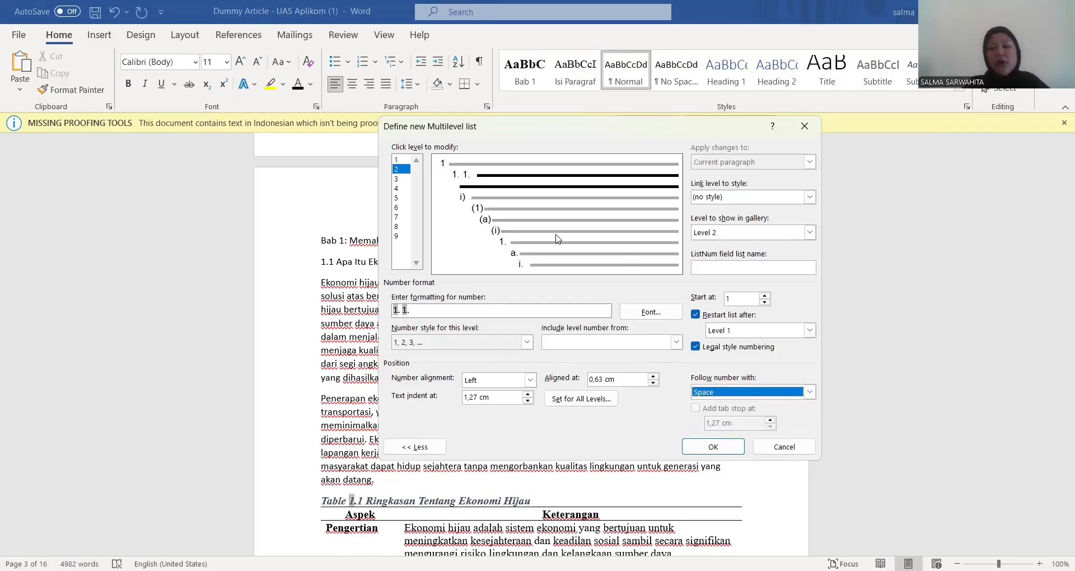
- For list level 3, set the level shown in the gallery to Level 3 and clear the existing number format
left_click(400, 179)
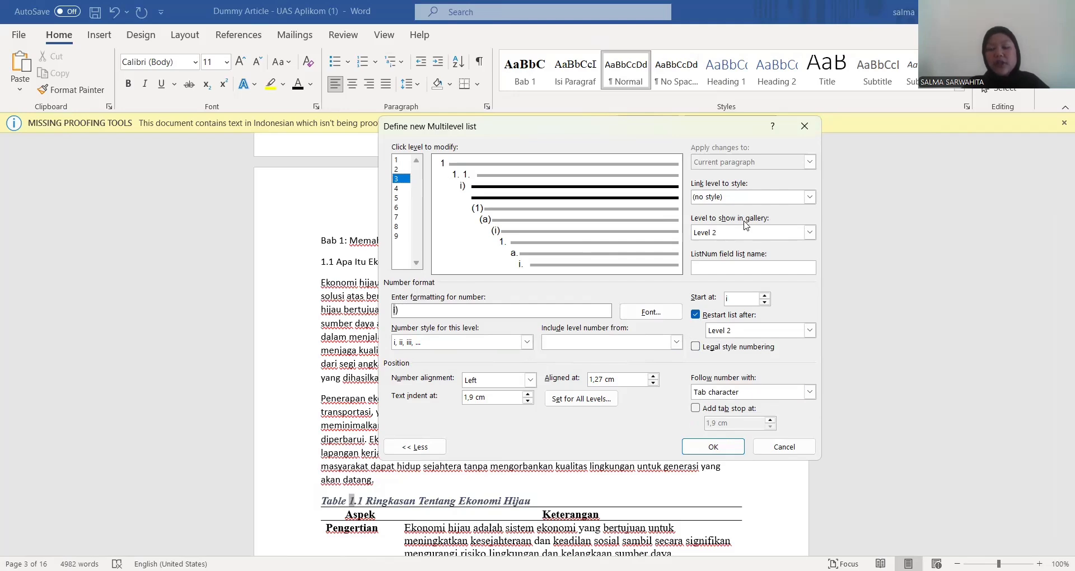
left_click(810, 232)
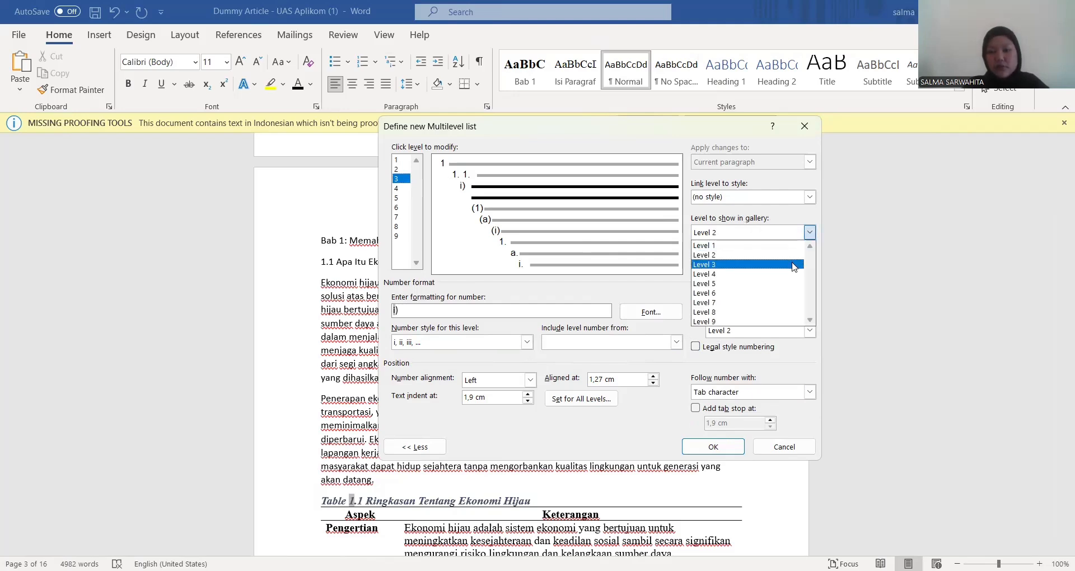
key("Return")
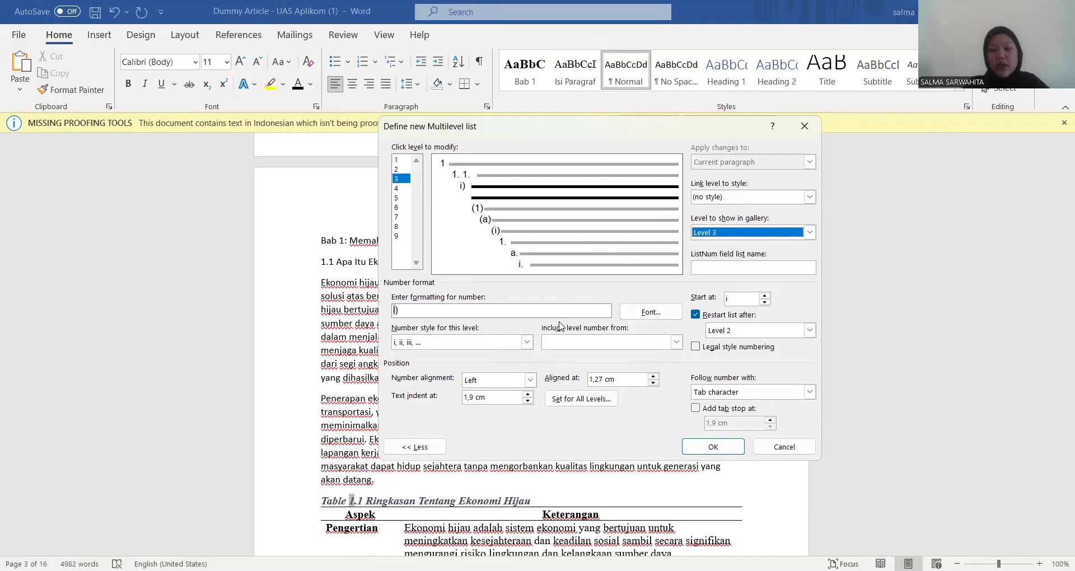
left_click(546, 311)
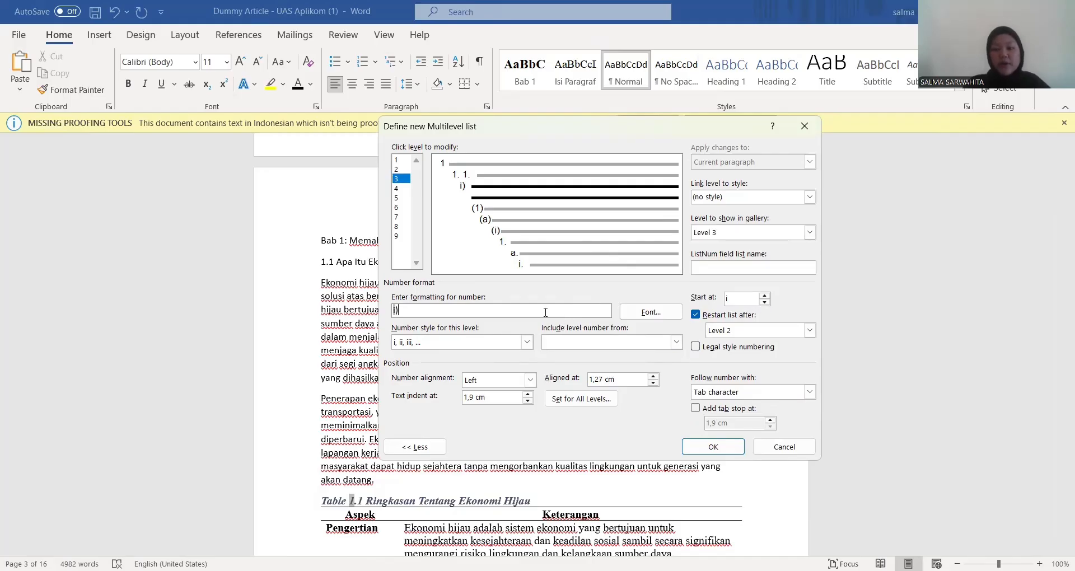
key("BackSpace")
key("BackSpace")
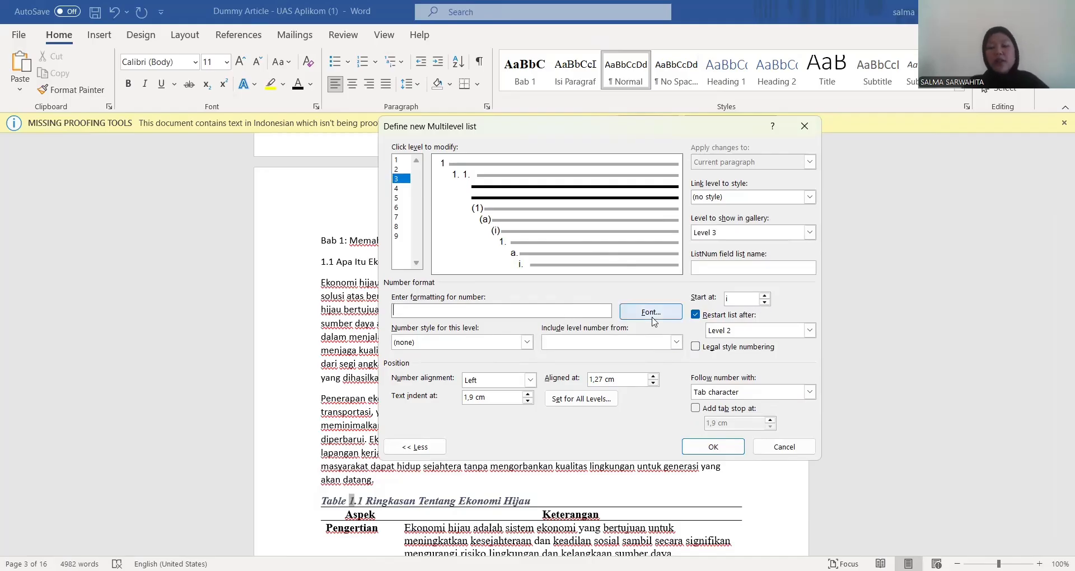
- Build the level 3 number format from the Level 1 and Level 2 numbers and a 1, 2, 3 style number, each followed by a period
left_click(674, 342)
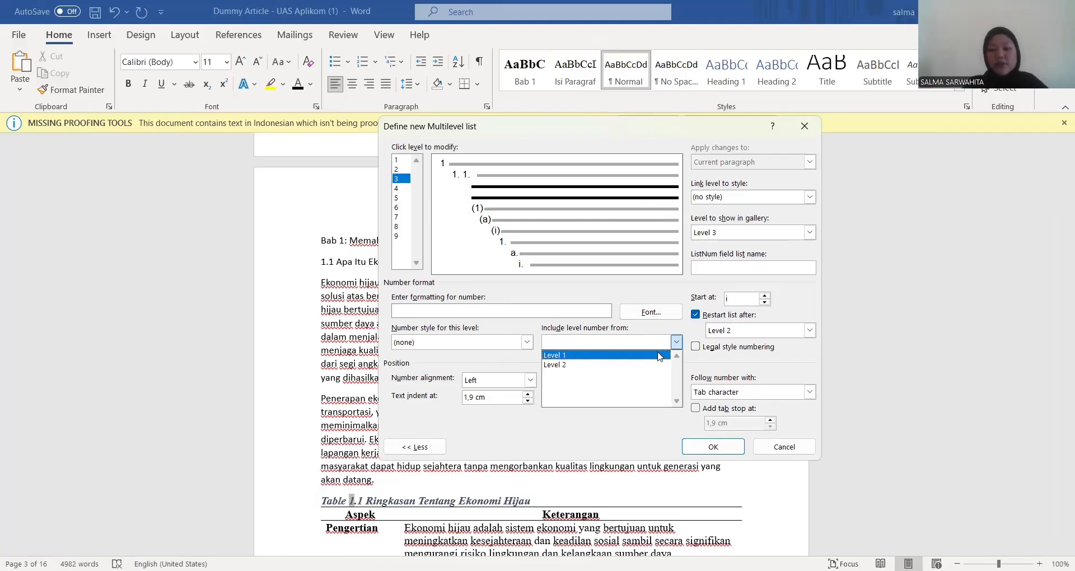
left_click(660, 356)
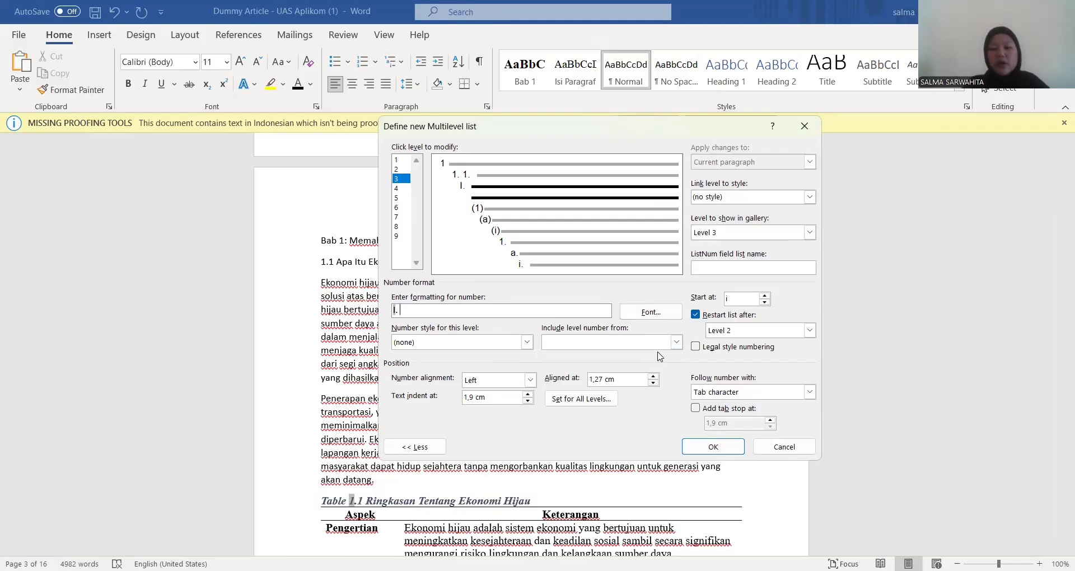
left_click(677, 343)
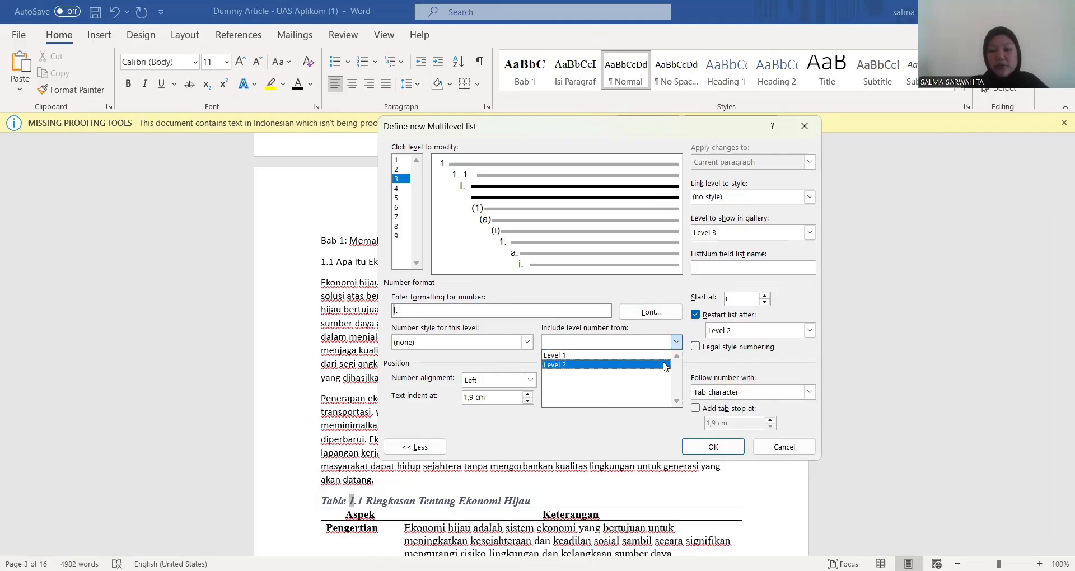
left_click(665, 365)
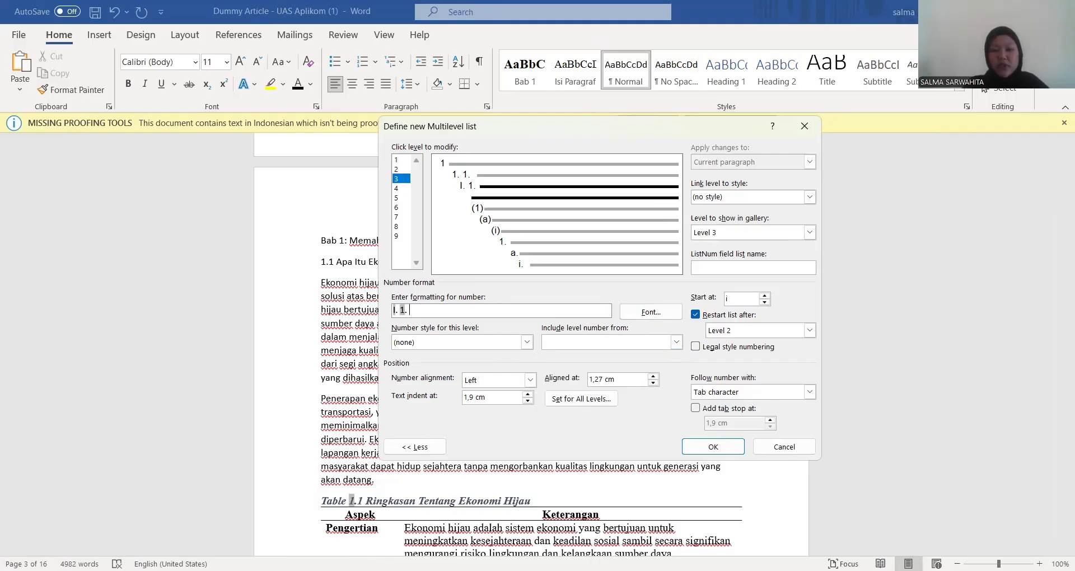
left_click(526, 343)
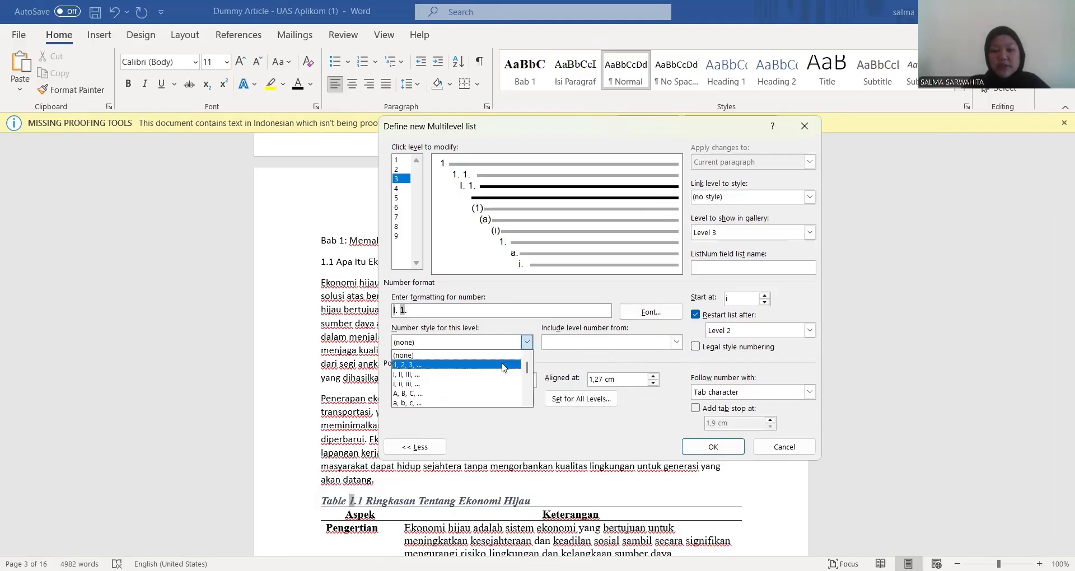
left_click(504, 365)
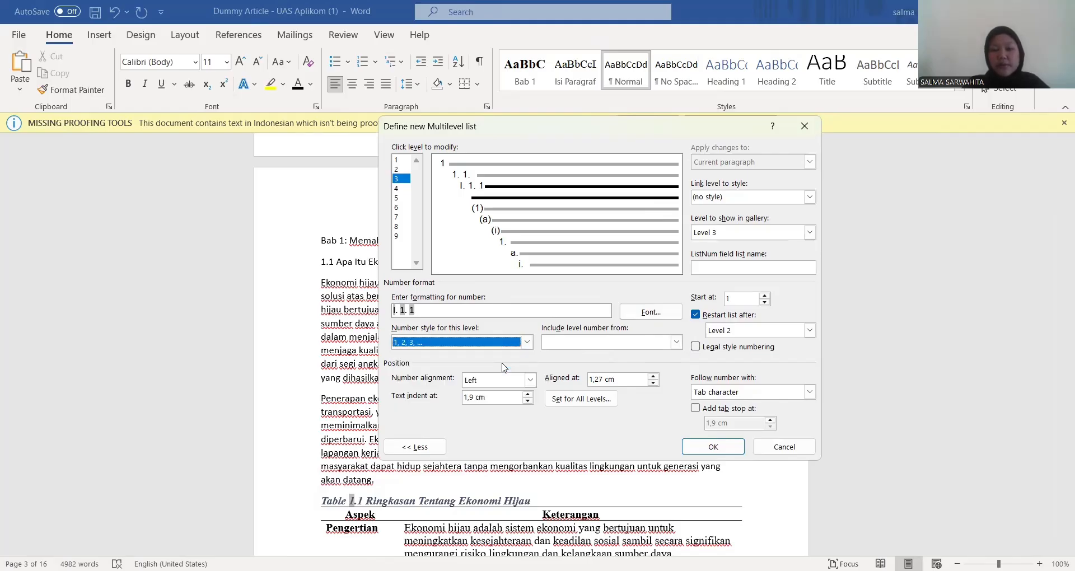
left_click(546, 311)
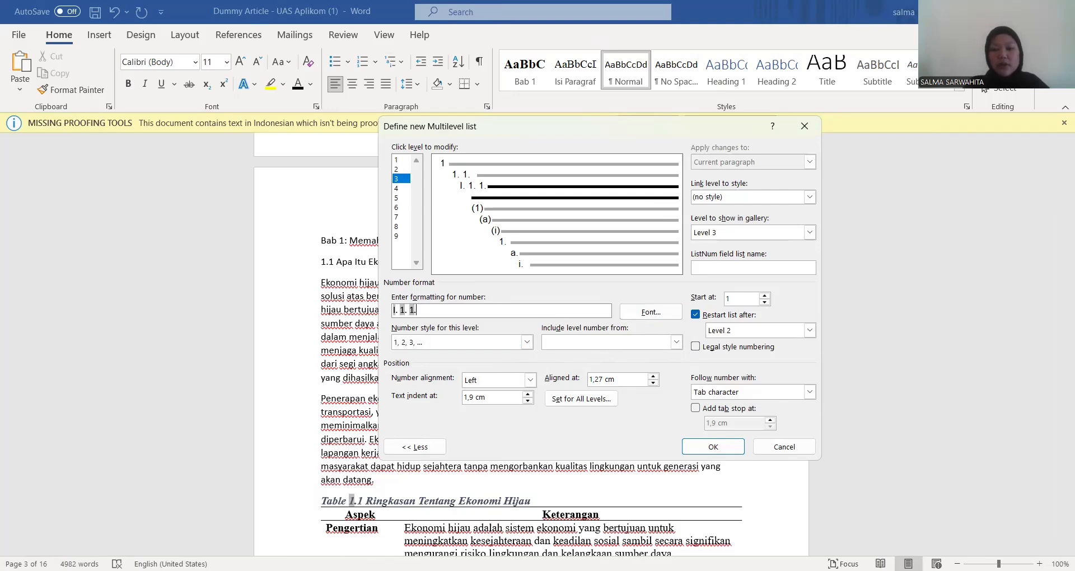
- Enable legal style numbering for level 3, have its number followed by a space, and confirm the multilevel list definition
left_click(694, 346)
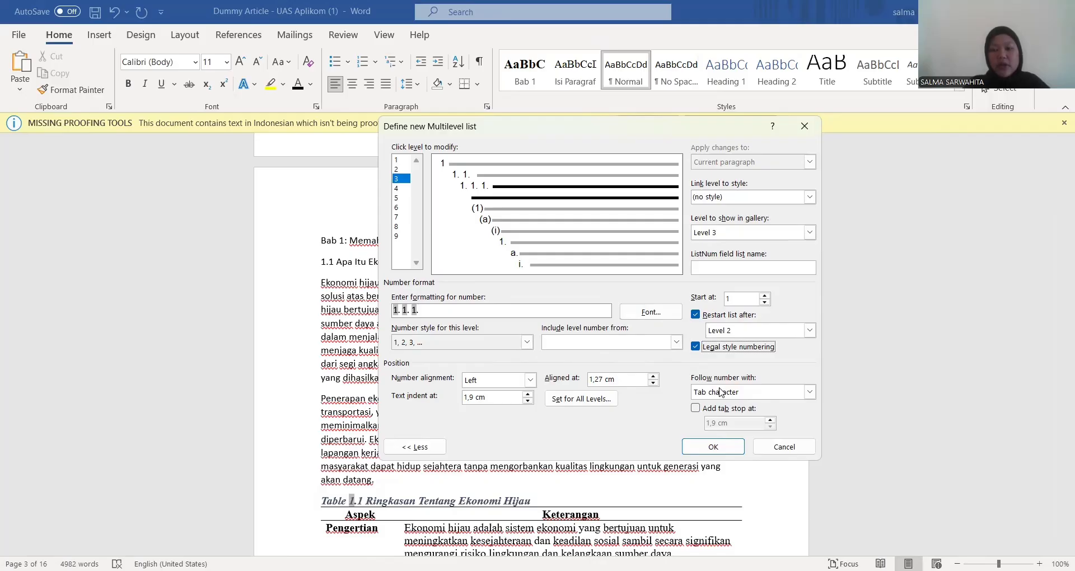
left_click(808, 392)
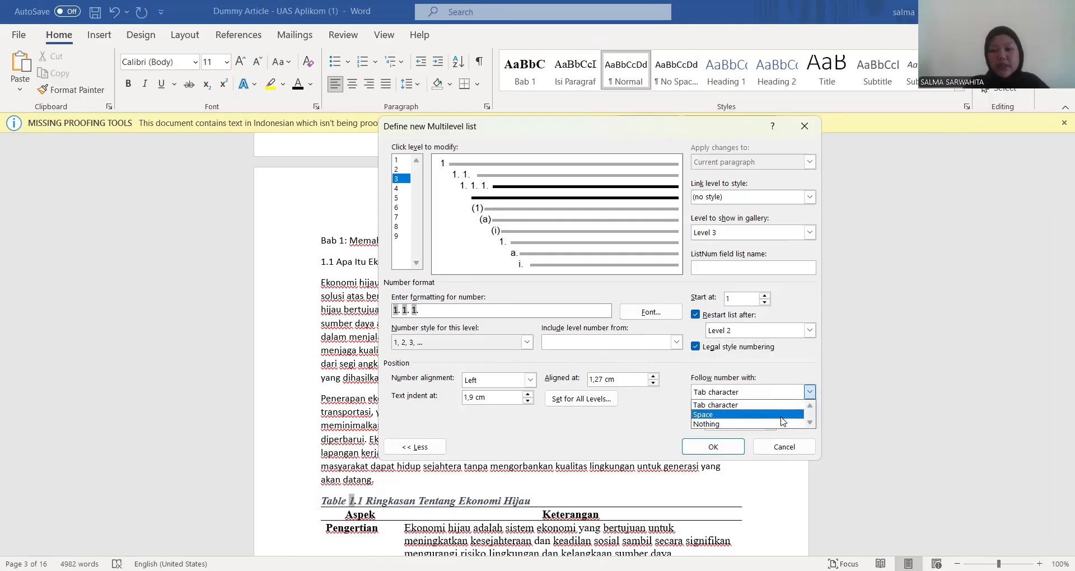
left_click(781, 415)
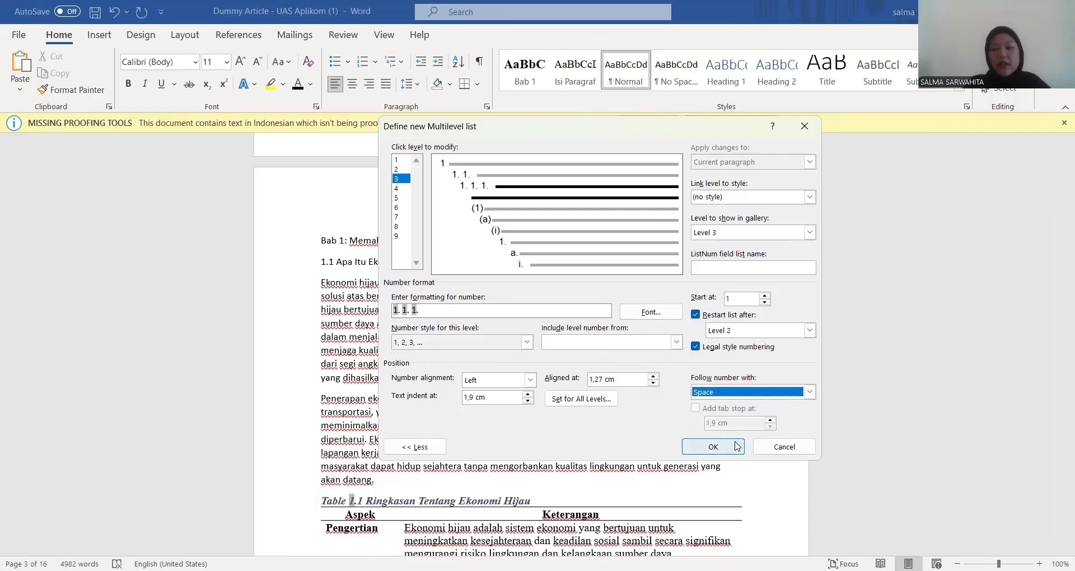
left_click(737, 446)
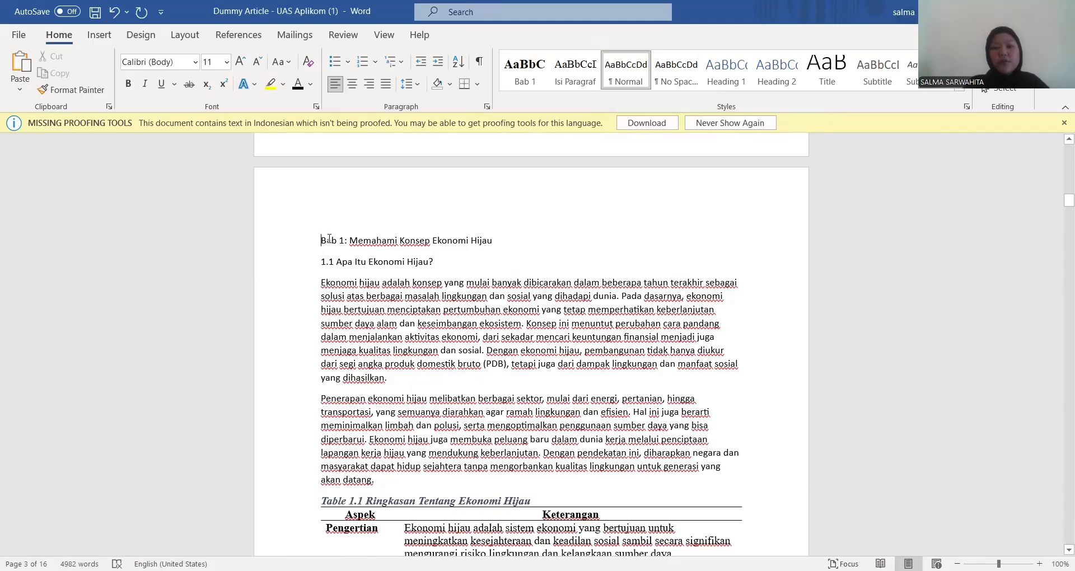
- Apply the Heading 1 style to the chapter title "Bab 1: Memahami Konsep Ekonomi Hijau" and place the cursor before "Memahami"
left_click(735, 65)
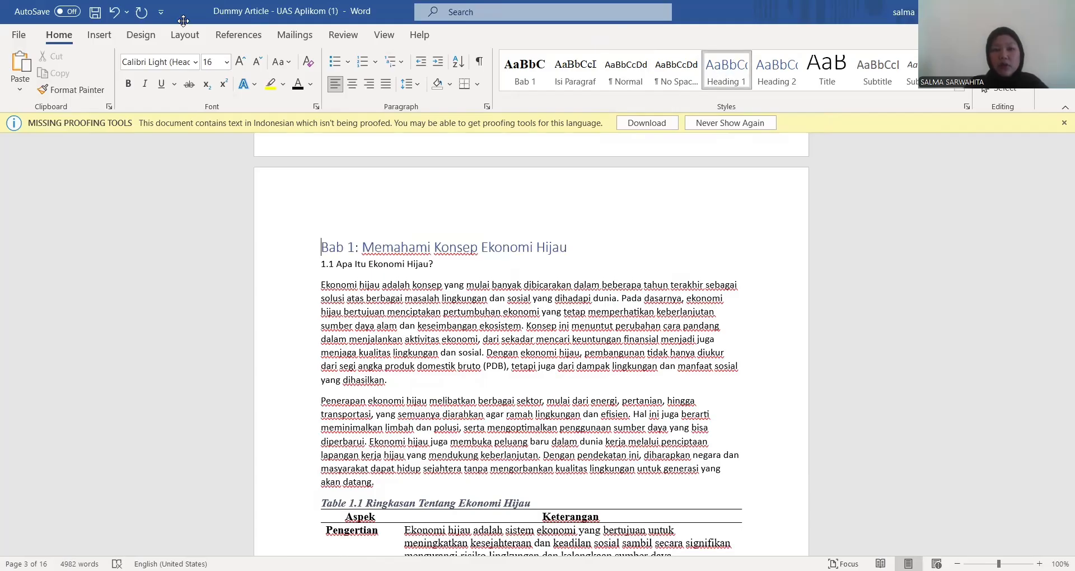
left_click(113, 11)
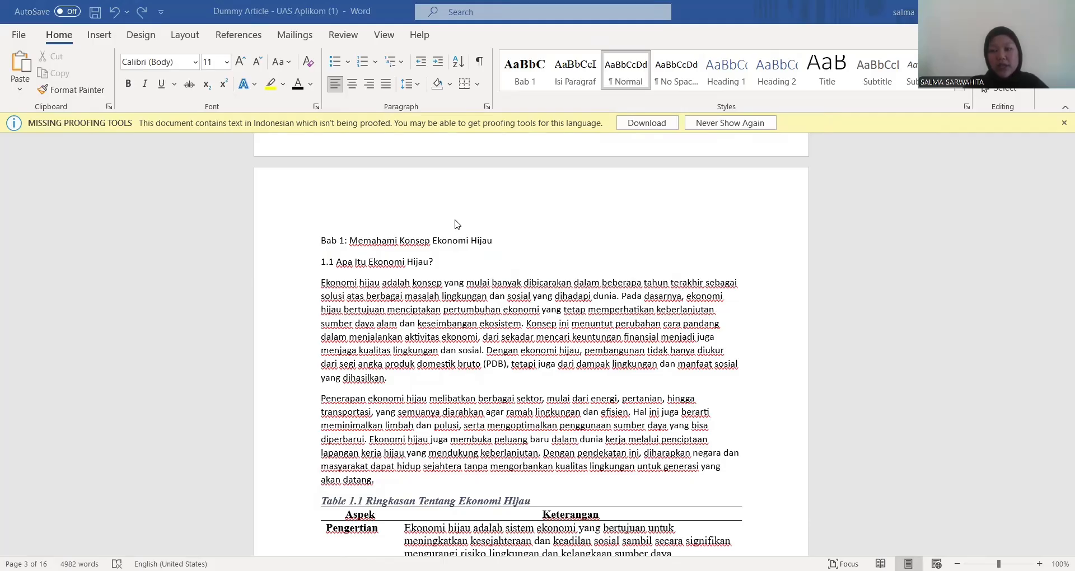
left_click(323, 242)
left_click(726, 72)
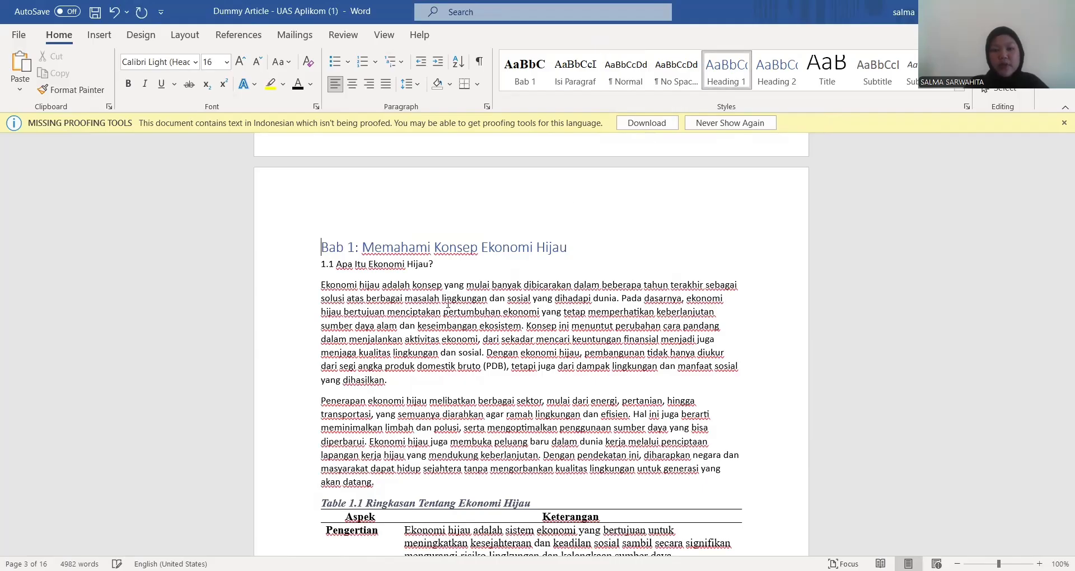
left_click(363, 247)
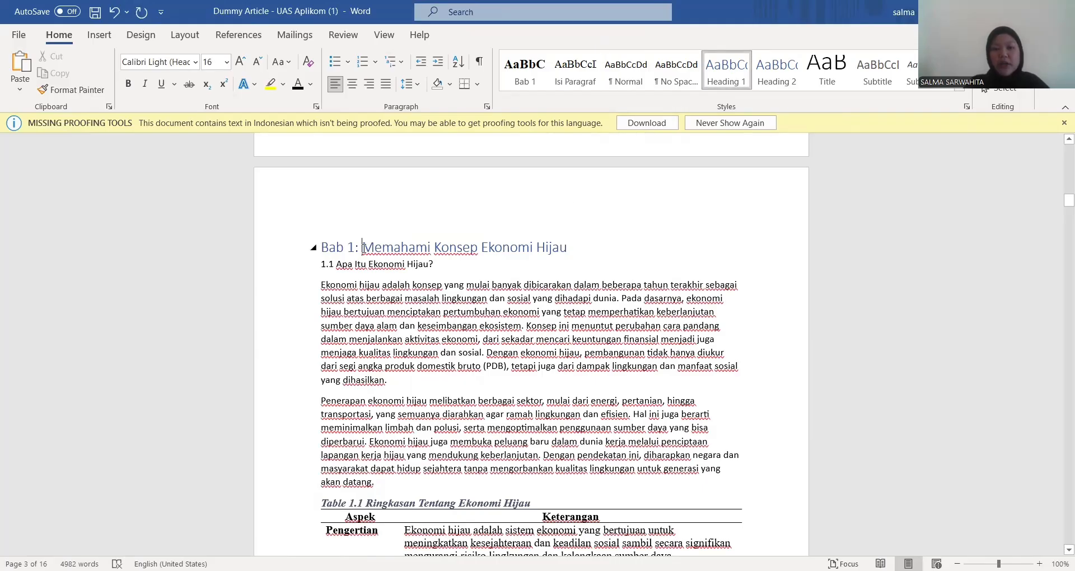
- Remove the colon after "Bab 1" and move "Memahami Konsep Ekonomi Hijau" onto its own line within the same heading
key("BackSpace")
key("BackSpace")
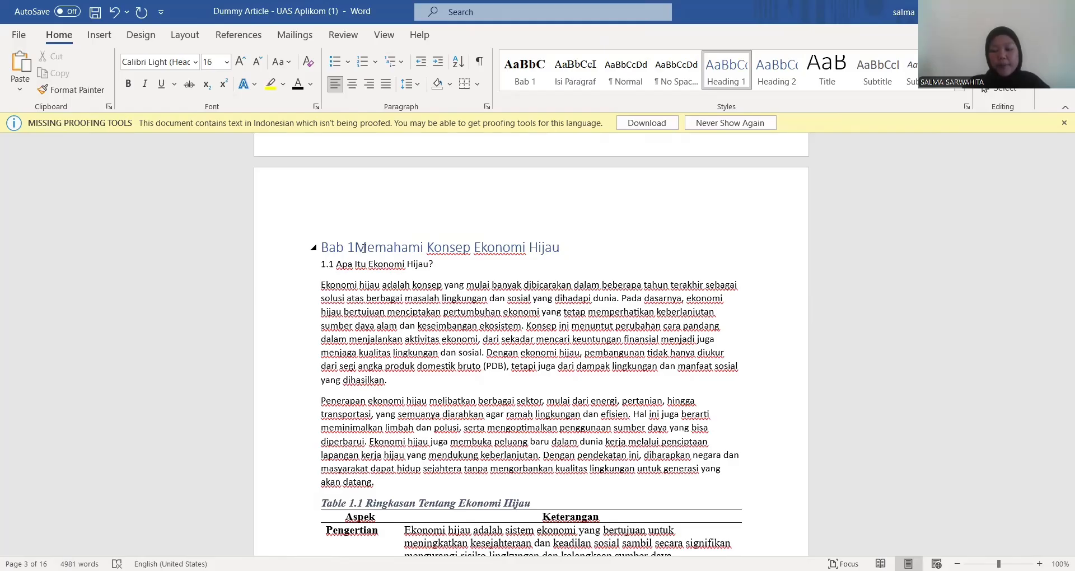
key("shift+Return")
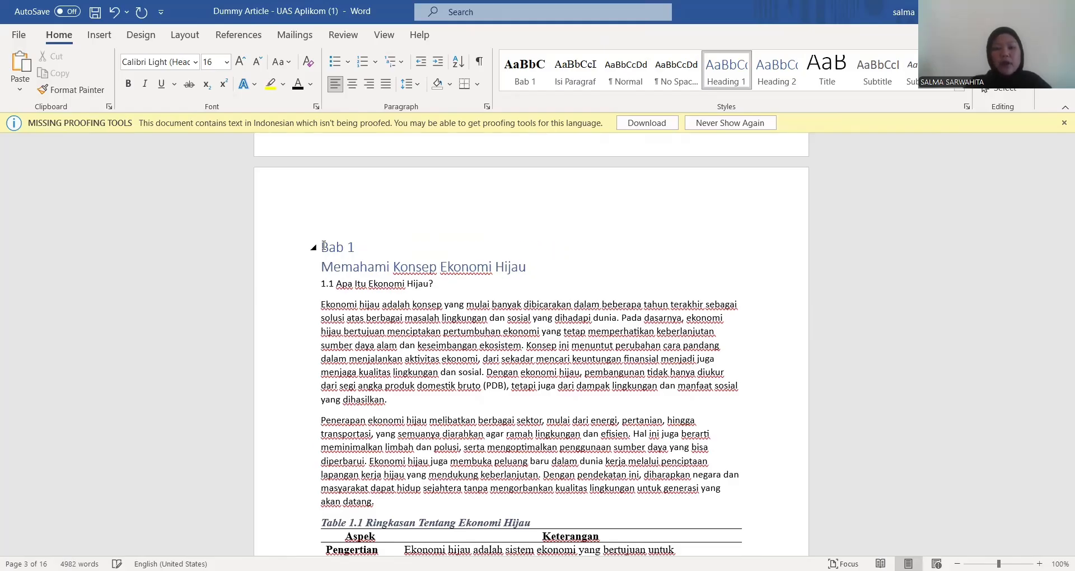
- Center the two-line Bab 1 heading and set its font to Times New Roman
triple_click(497, 278)
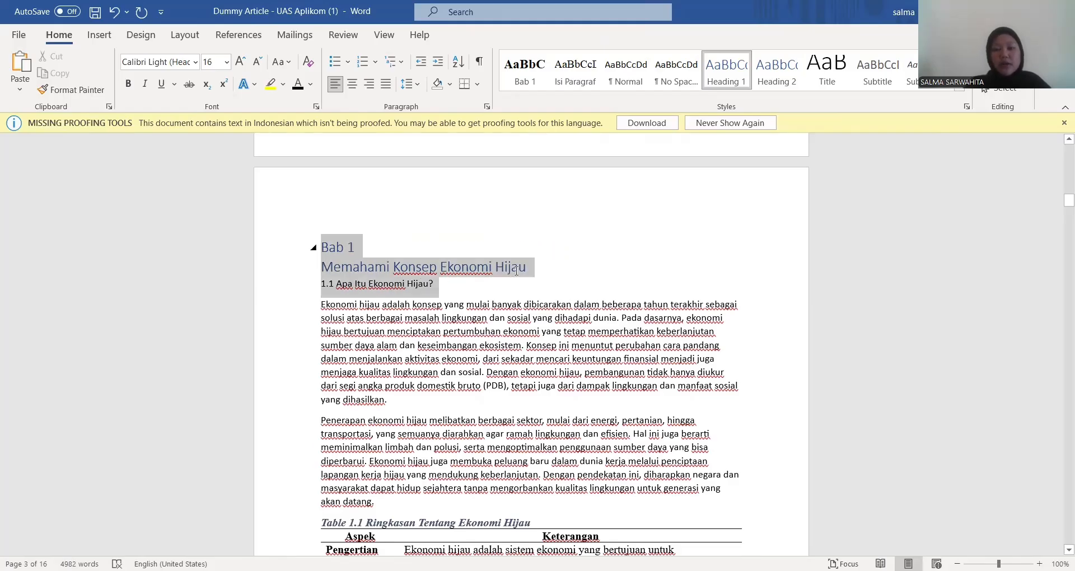
left_click_drag(516, 271, 515, 269)
left_click(352, 83)
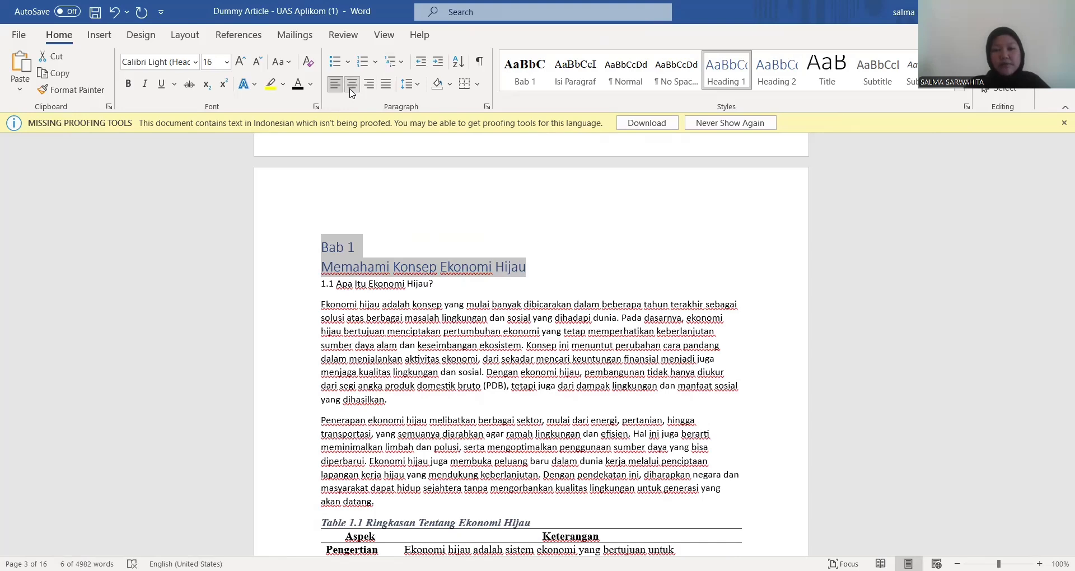
left_click(194, 63)
left_click(197, 161)
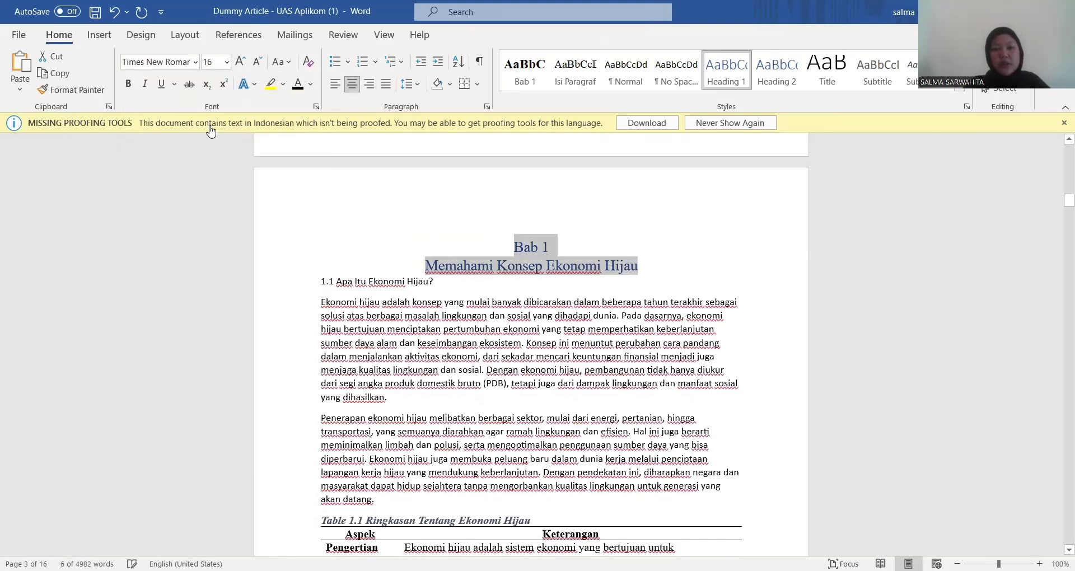
- Set the Bab 1 heading text to size 14, bold and black
left_click(227, 62)
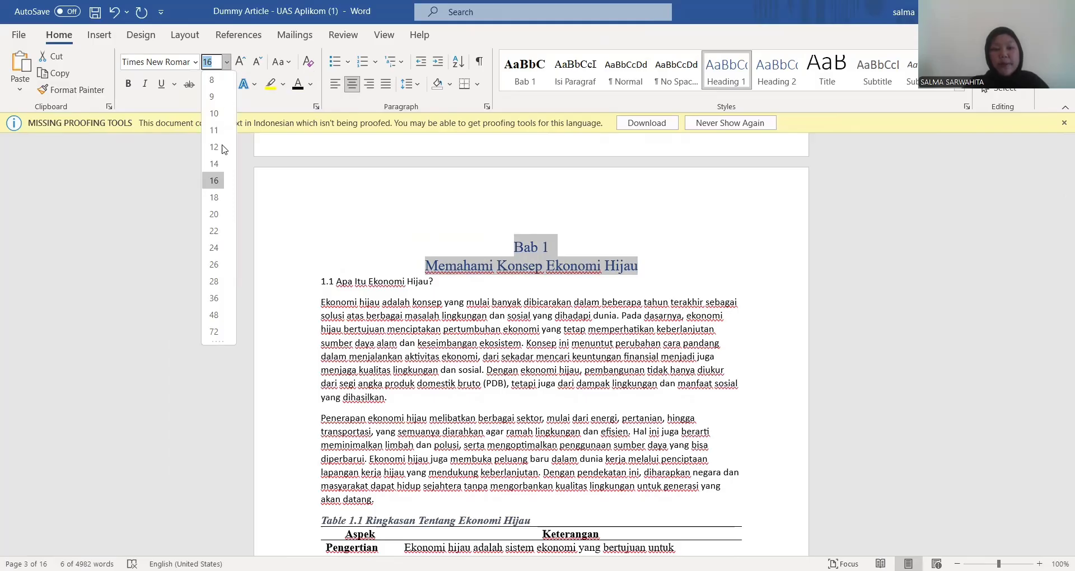
left_click(213, 164)
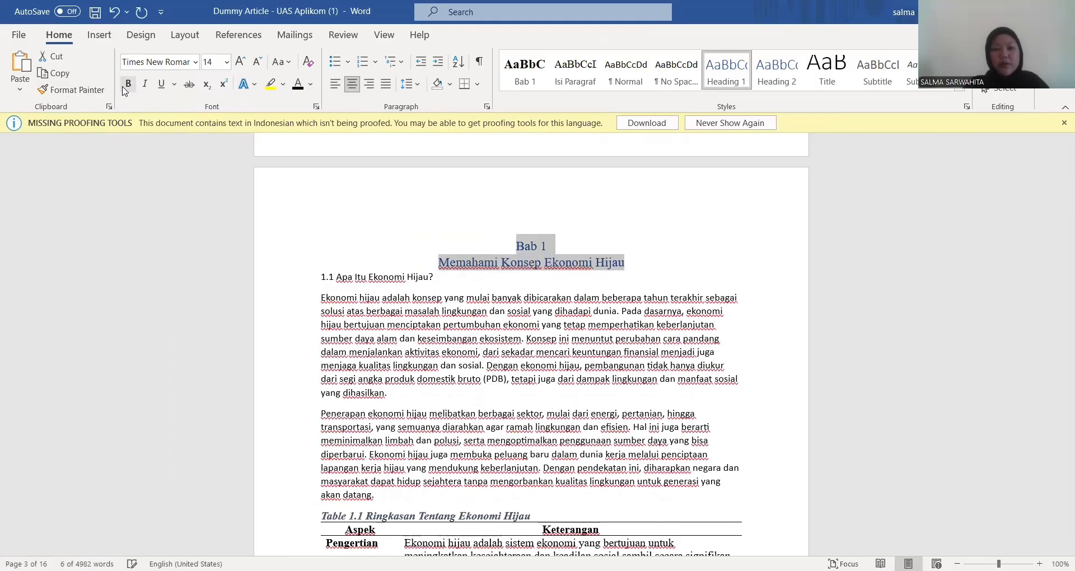
left_click(128, 83)
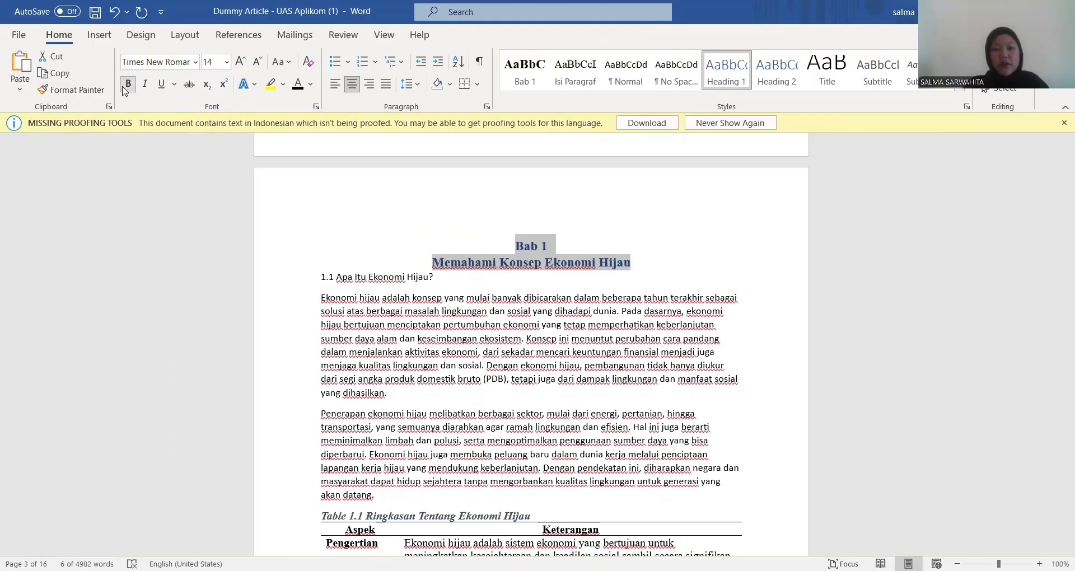
left_click(297, 84)
left_click(323, 253)
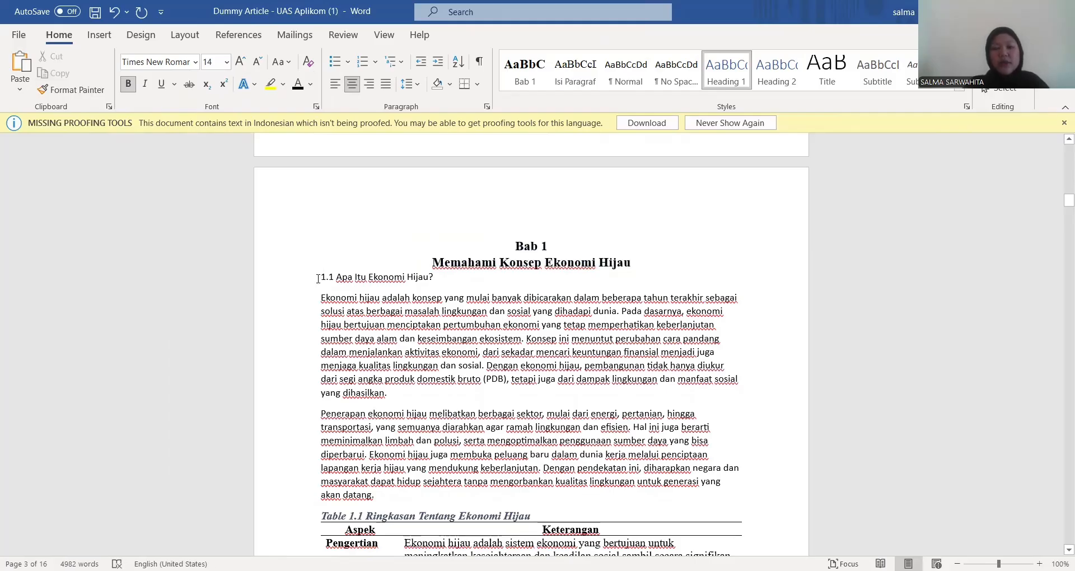
- Apply the Heading 2 style to "1.1 Apa Itu Ekonomi Hijau?" and set its font to Times New Roman
left_click(317, 277)
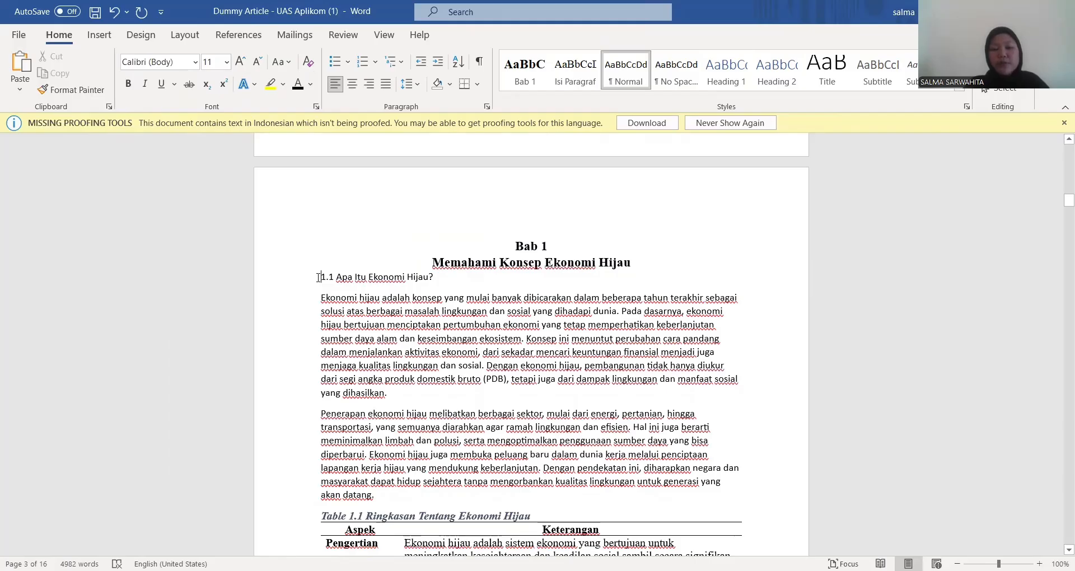
left_click(757, 72)
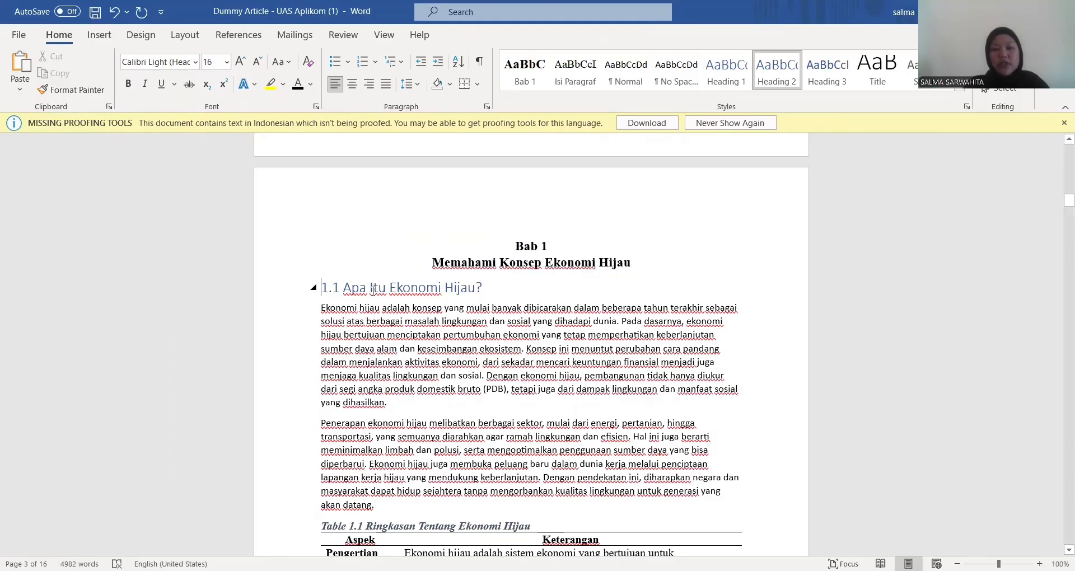
left_click_drag(482, 287, 321, 288)
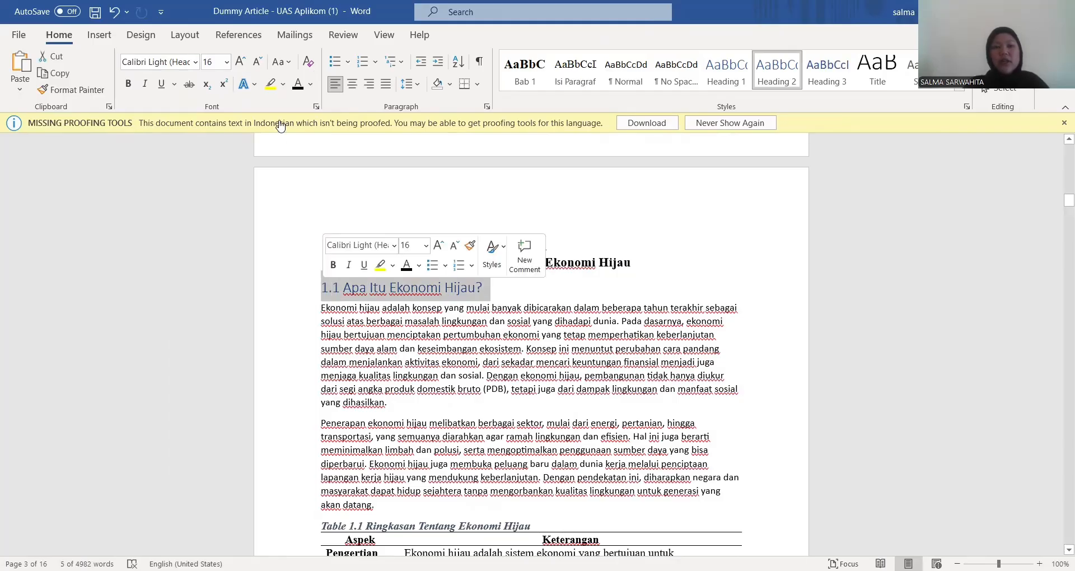
left_click(197, 62)
left_click(201, 144)
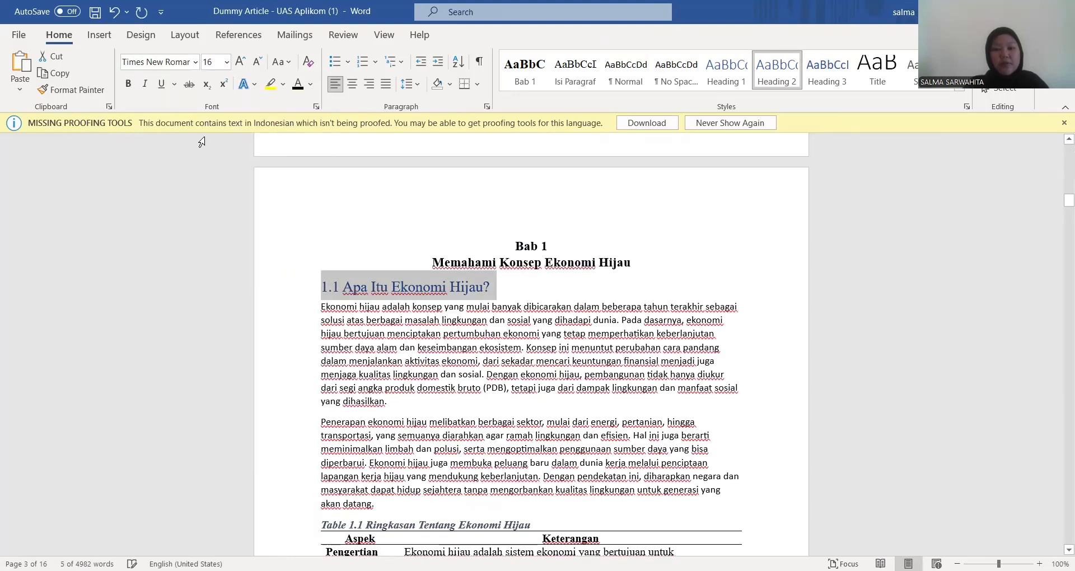
- Make the 1.1 subheading size 12, bold and black
left_click(226, 62)
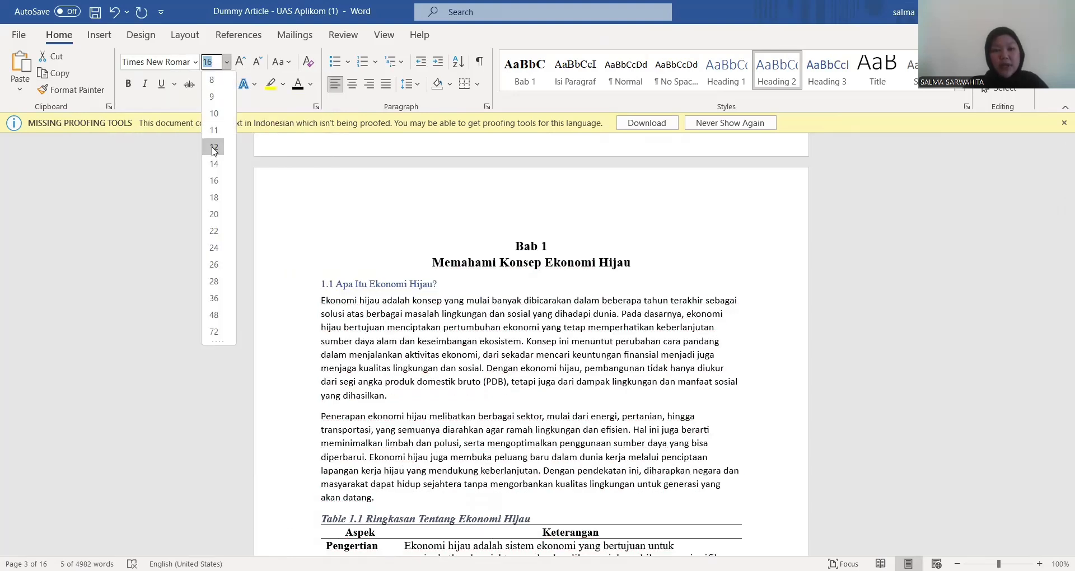
left_click(213, 147)
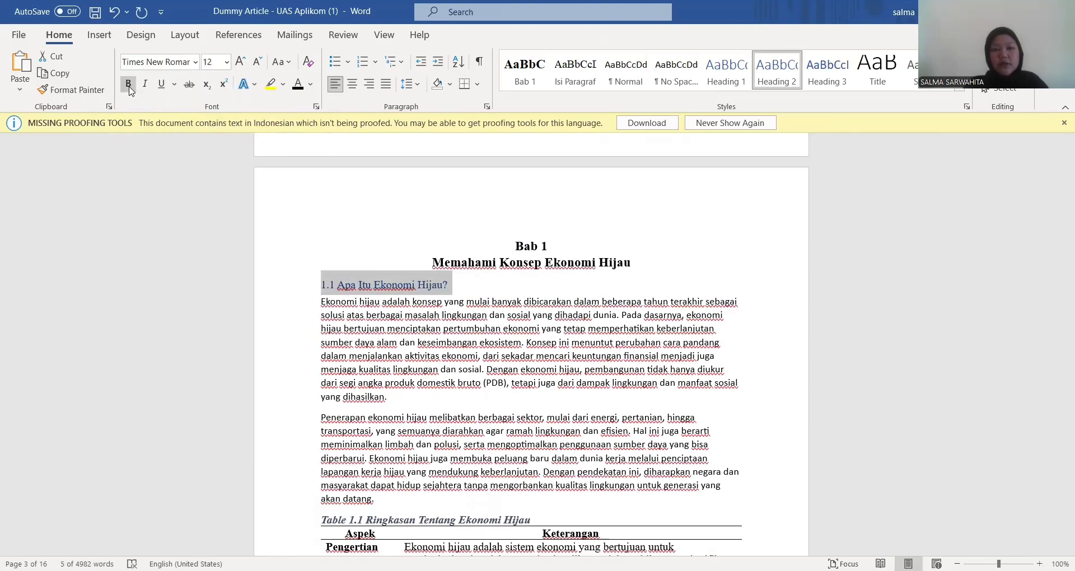
left_click(128, 83)
left_click(298, 87)
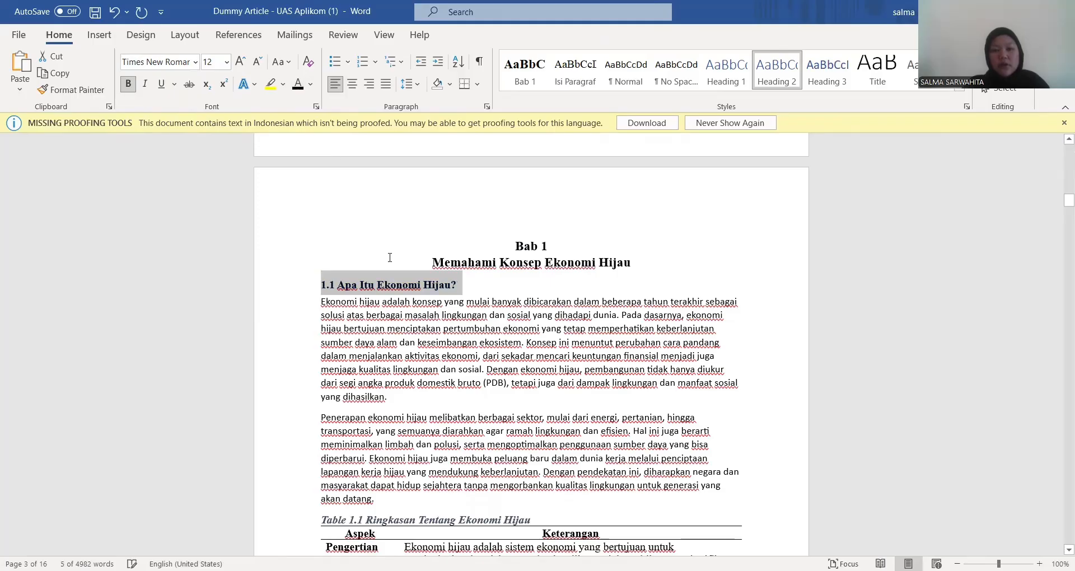
left_click(428, 330)
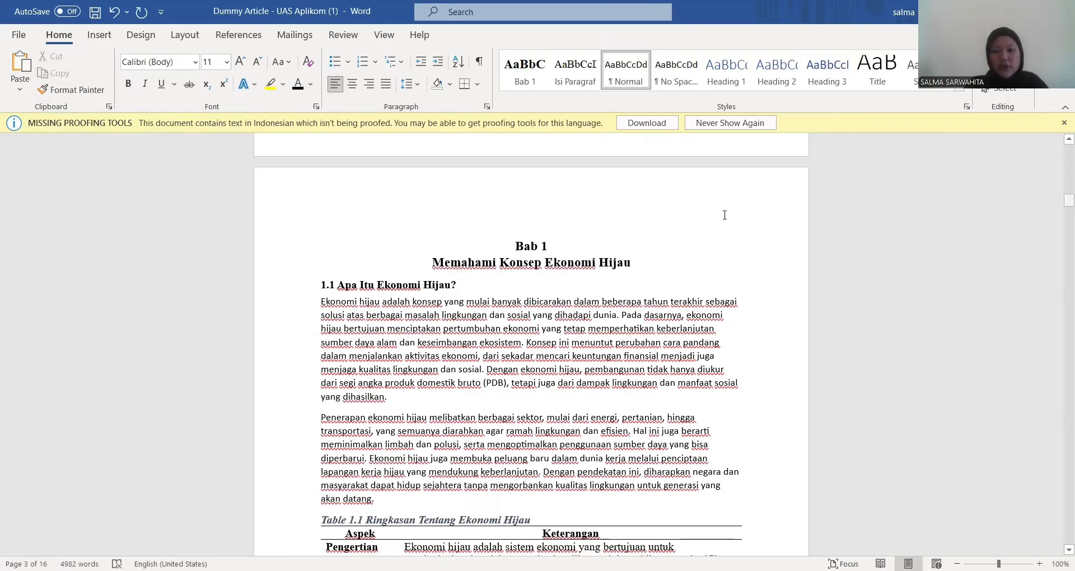
- Apply the Heading 3 style to "1.1.1 Definisi dan prinsip dasar" and set its font to Times New Roman
scroll(321, 197, "down", 10)
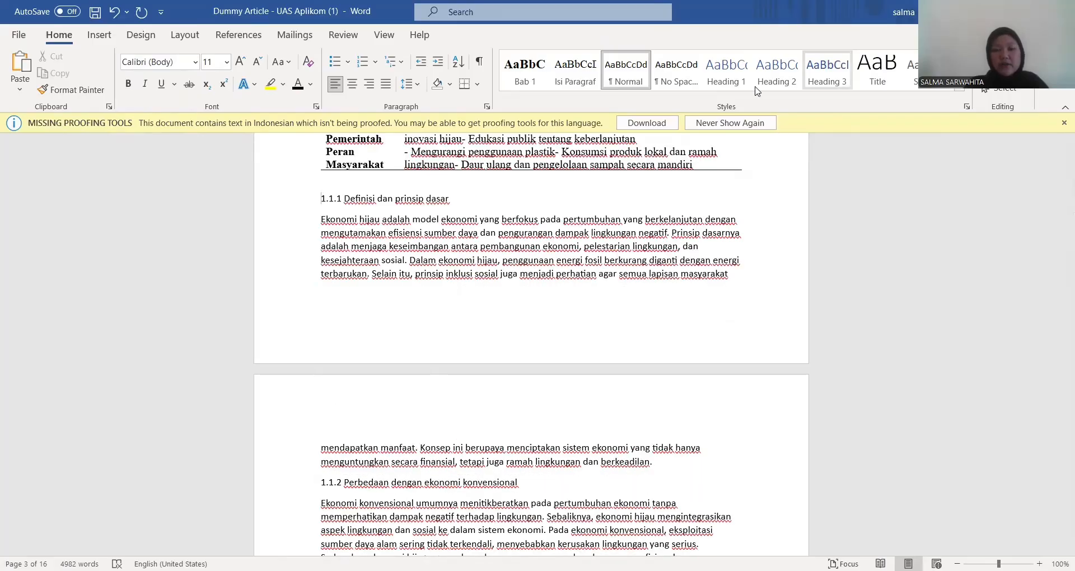
left_click(827, 70)
left_click(493, 200)
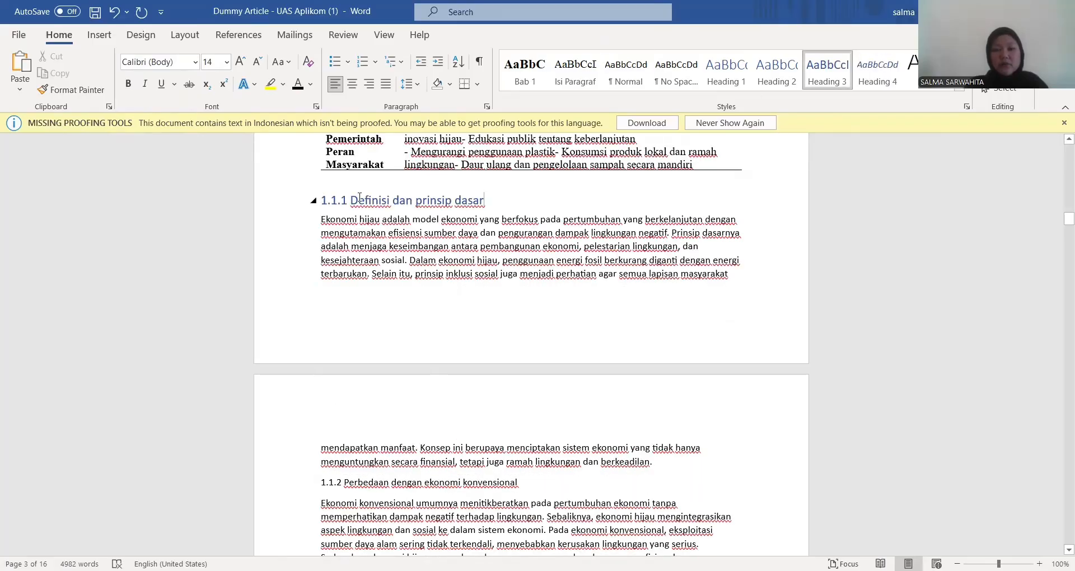
left_click_drag(359, 197, 322, 202)
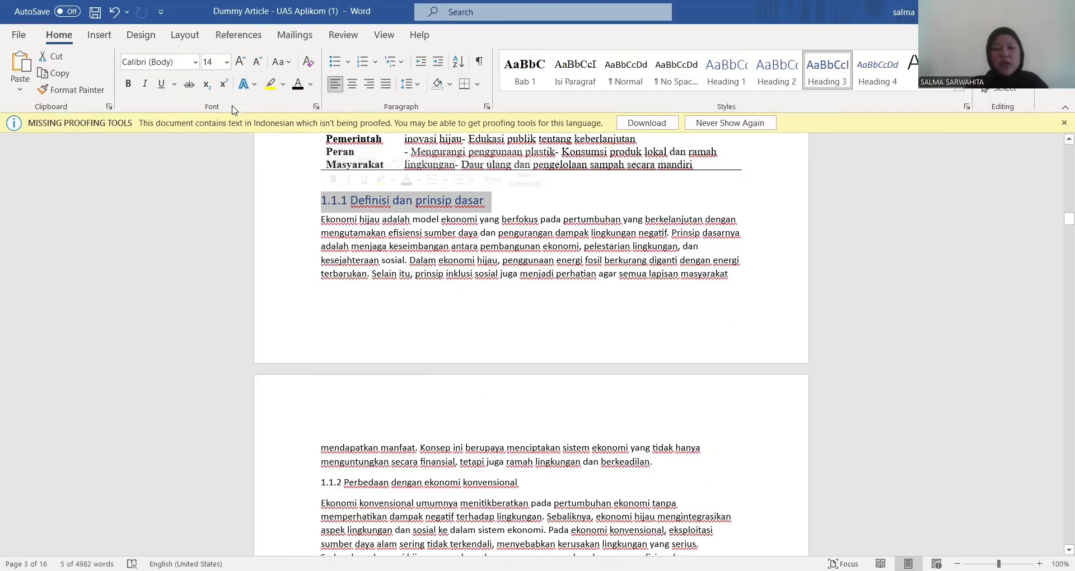
left_click(196, 63)
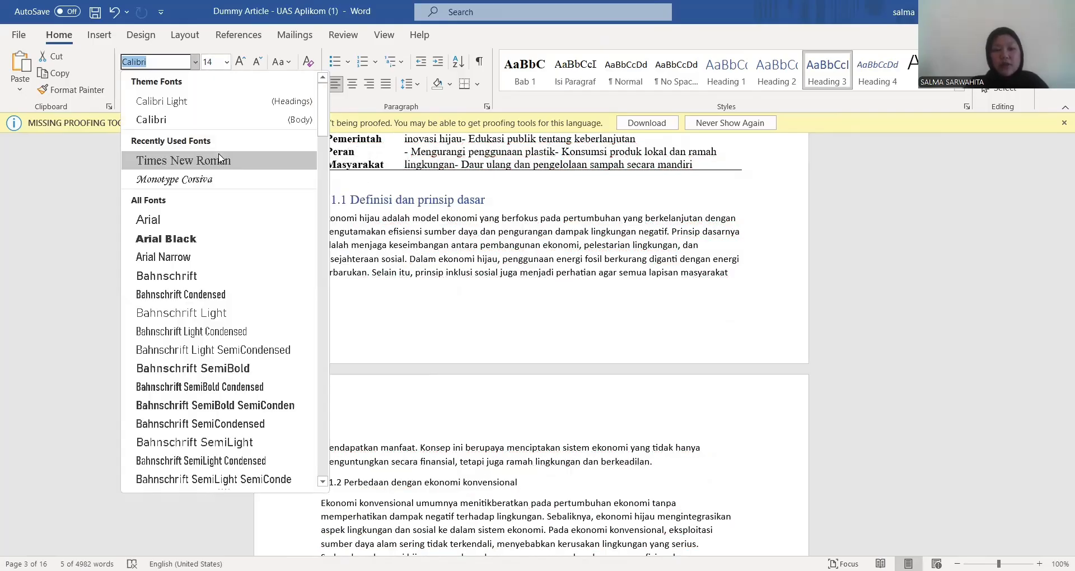
left_click(220, 160)
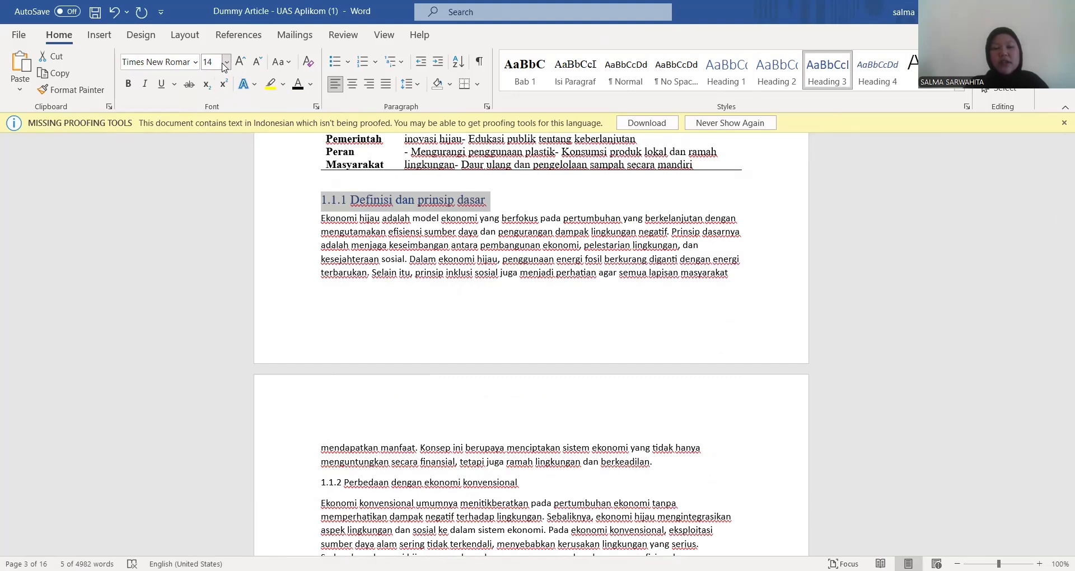
- Format the 1.1.1 subheading in size 12, bold and black
left_click(226, 62)
left_click(213, 137)
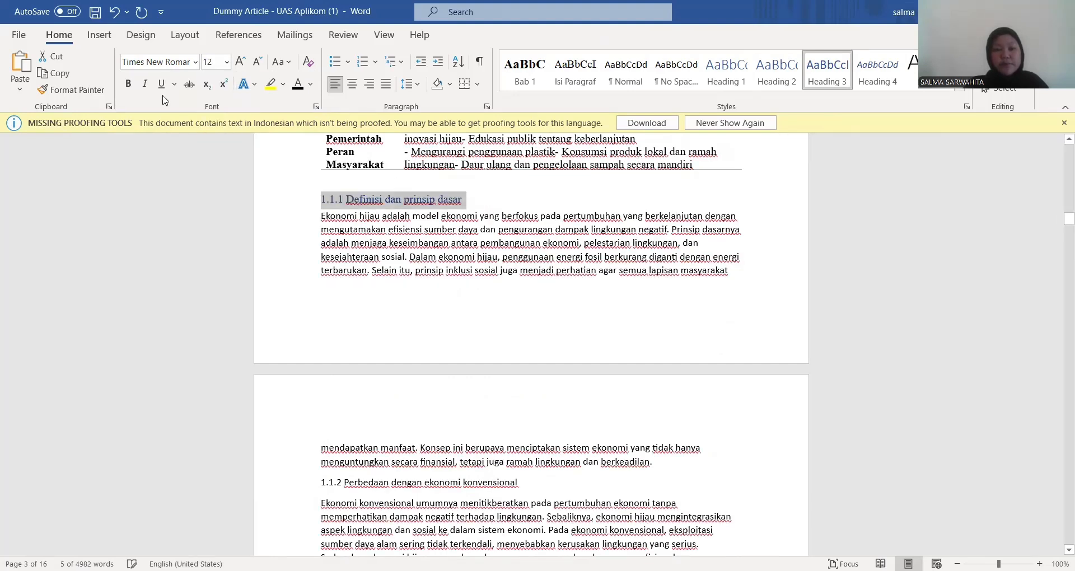
left_click(128, 84)
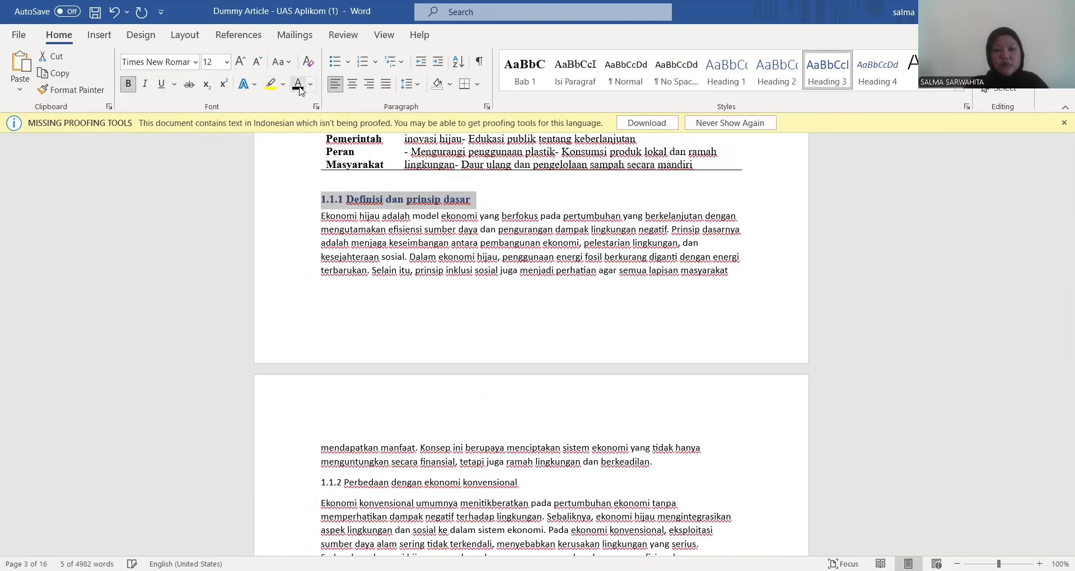
left_click(300, 89)
left_click(533, 308)
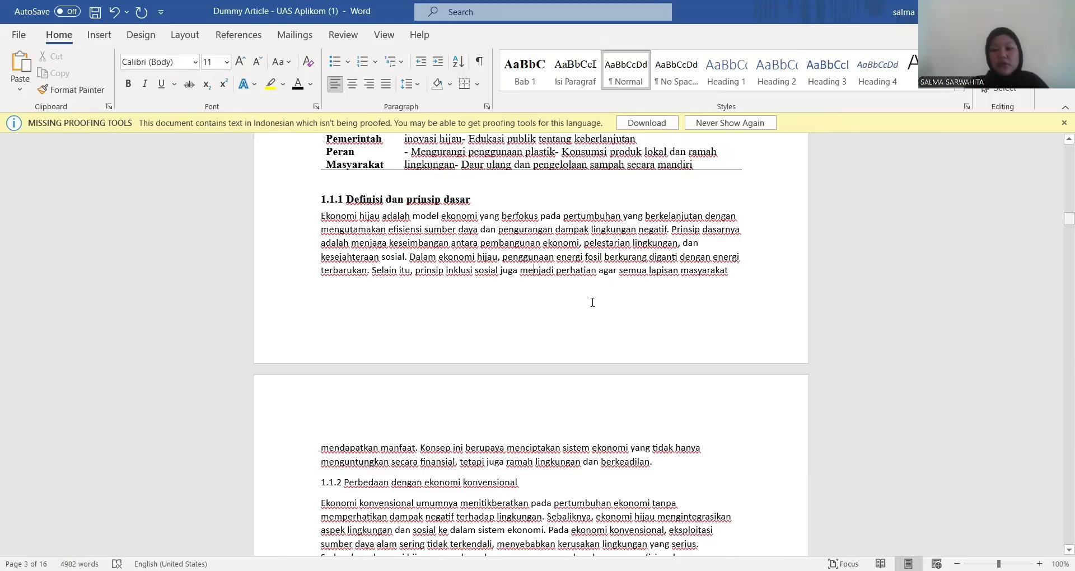
- Apply the Heading 3 style to "1.1.2 Perbedaan dengan ekonomi konvensional" and set its font to Times New Roman
scroll(321, 283, "down", 3)
left_click(321, 286)
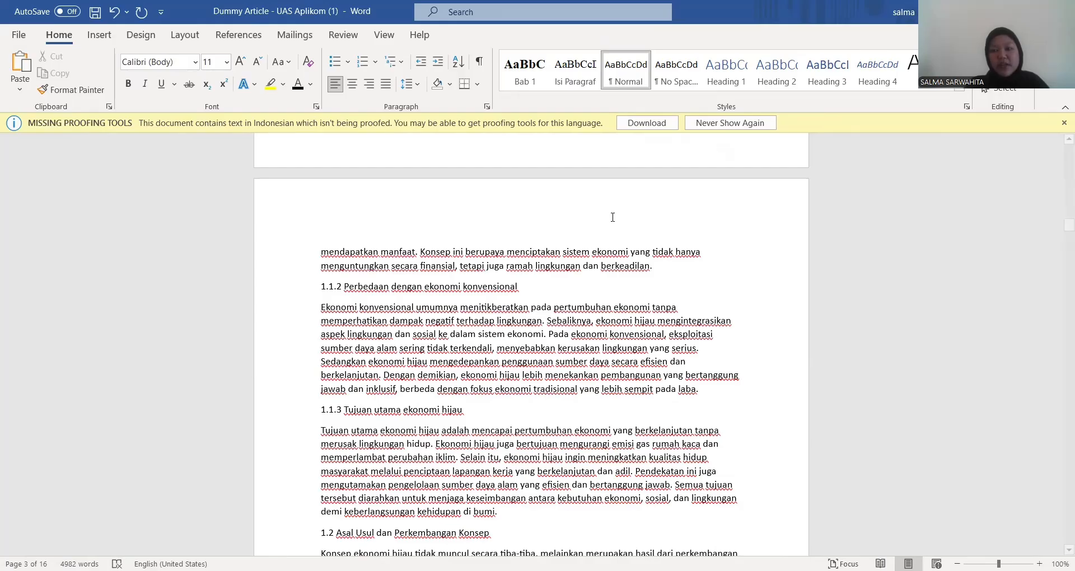
key("ctrl+alt+3")
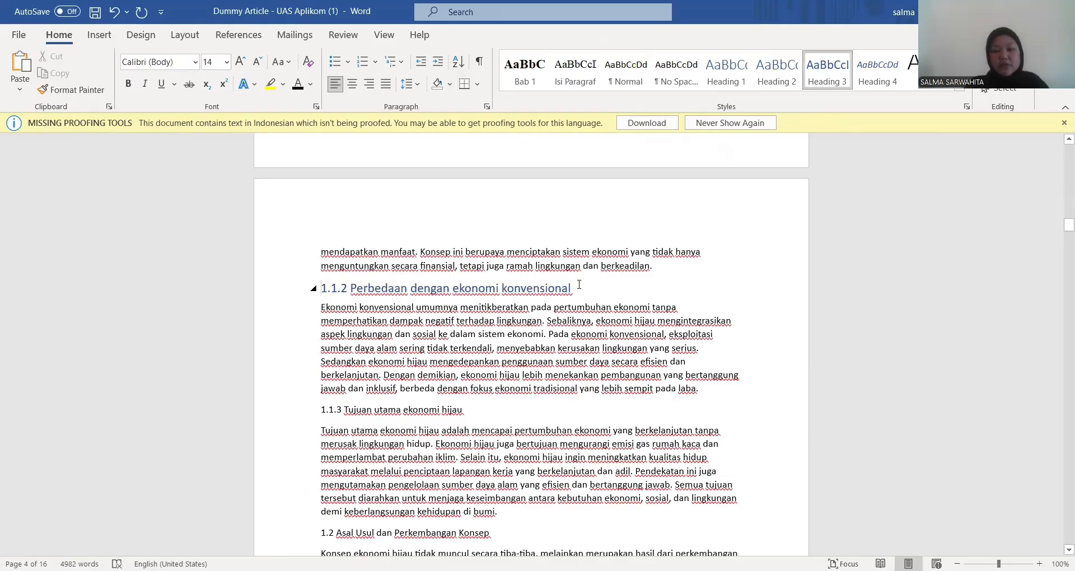
left_click_drag(571, 289, 317, 289)
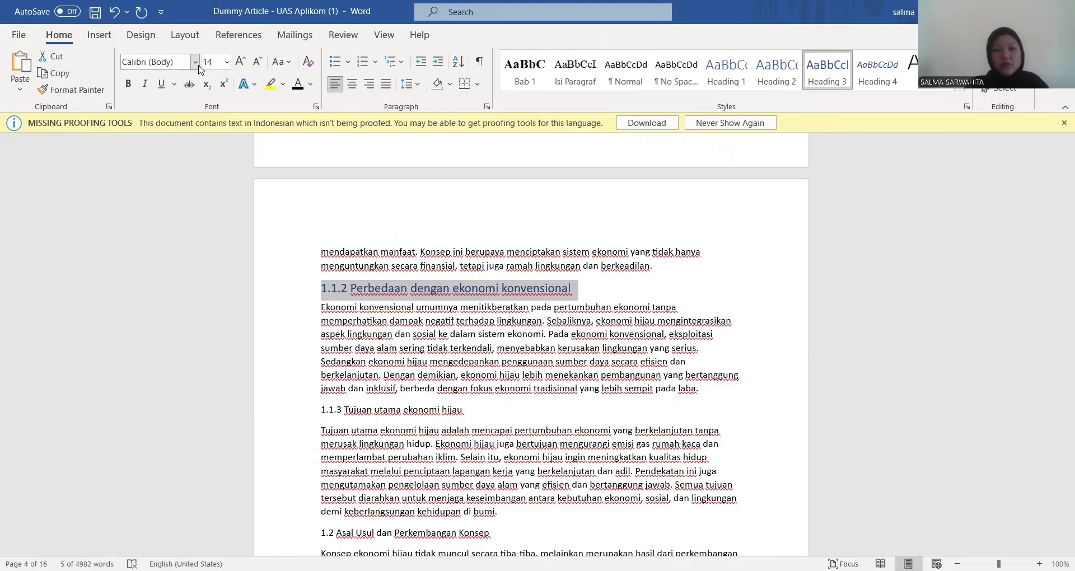
left_click(195, 62)
left_click(209, 161)
- Change the 1.1.2 subheading to size 12, bold and black
left_click(226, 62)
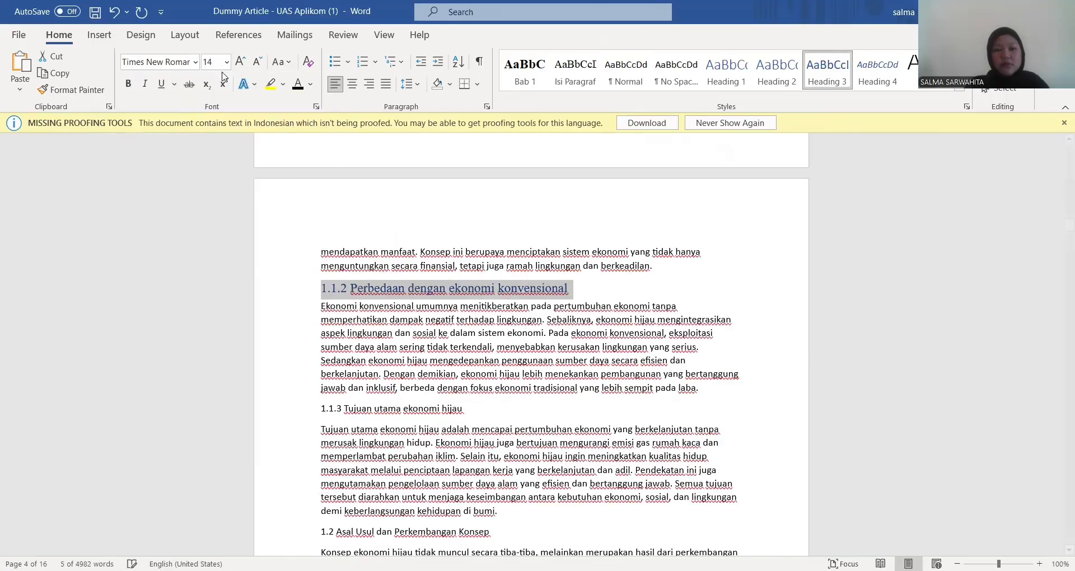
left_click(214, 147)
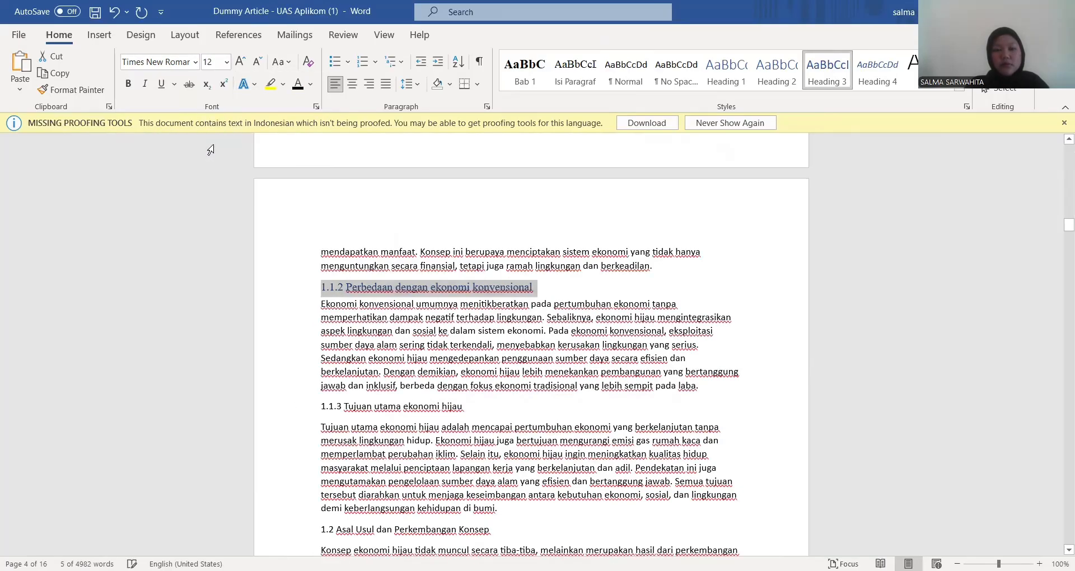
left_click(127, 83)
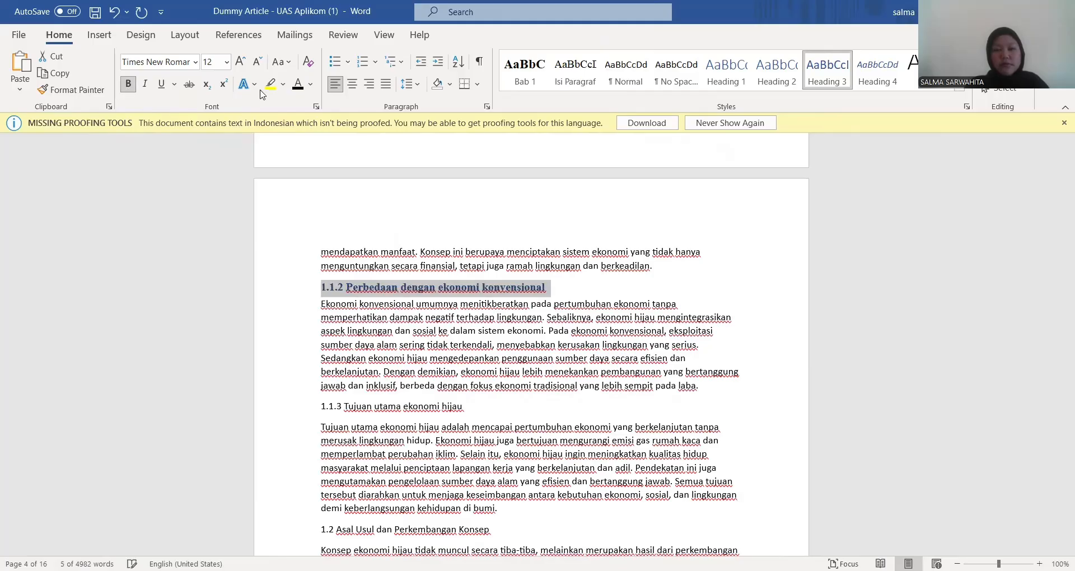
left_click(298, 84)
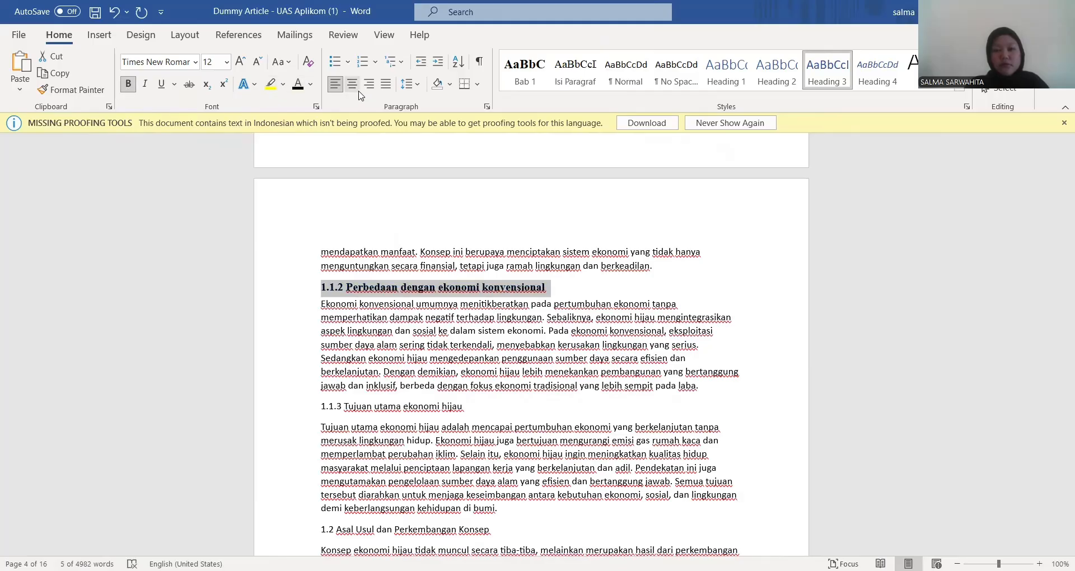
- Apply the Heading 3 style to "1.1.3 Tujuan utama ekonomi hijau" and format it in bold black Times New Roman, size 12
left_click(323, 403)
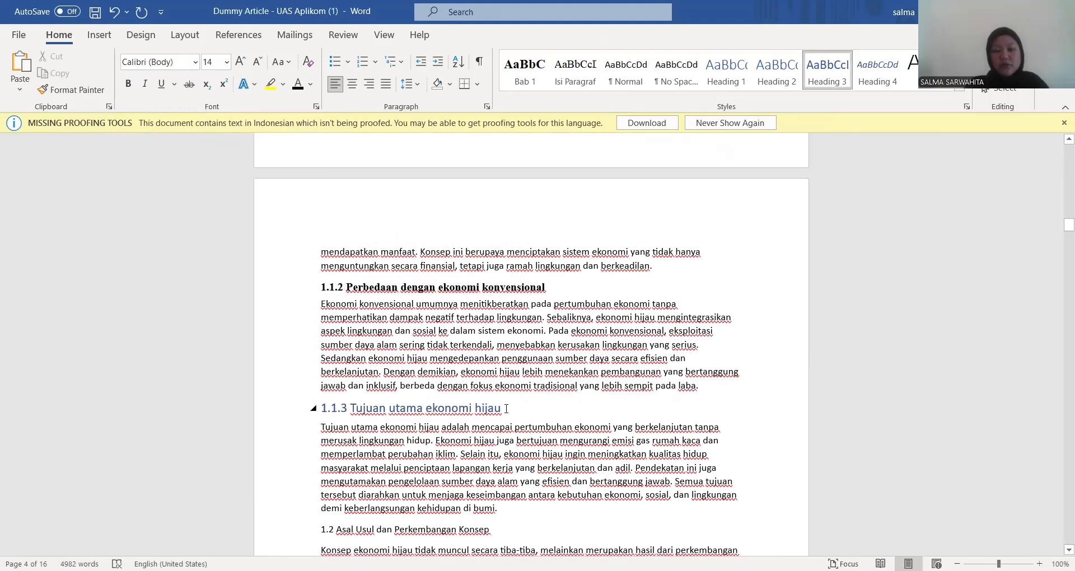
left_click_drag(506, 409, 302, 411)
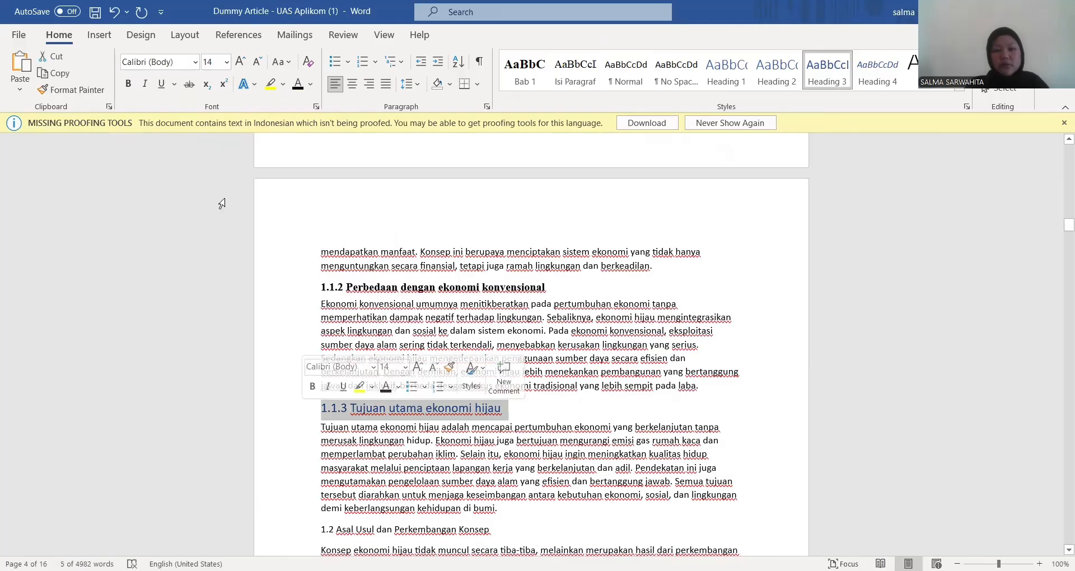
left_click(129, 83)
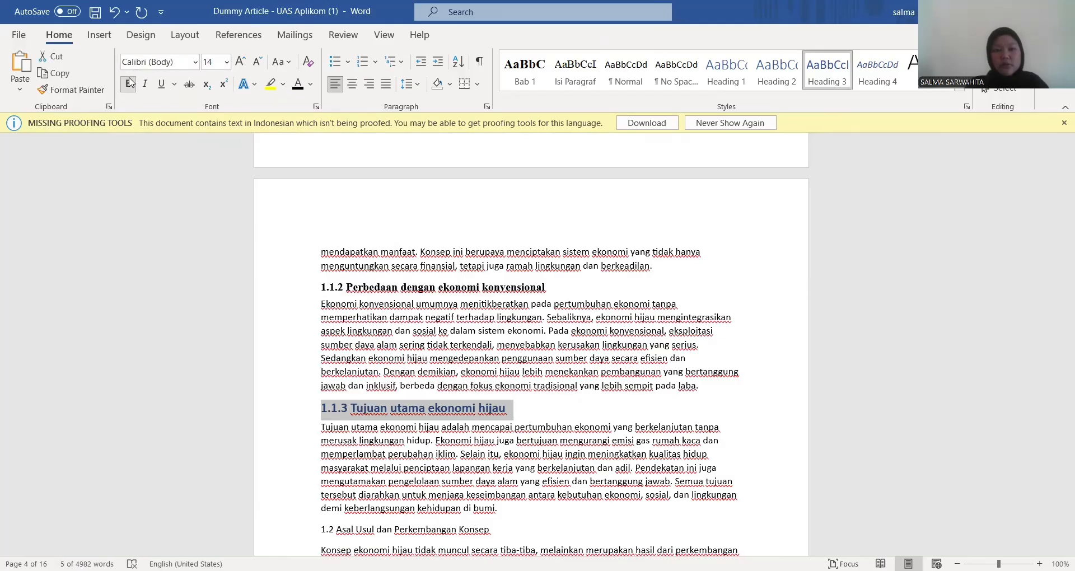
left_click(195, 62)
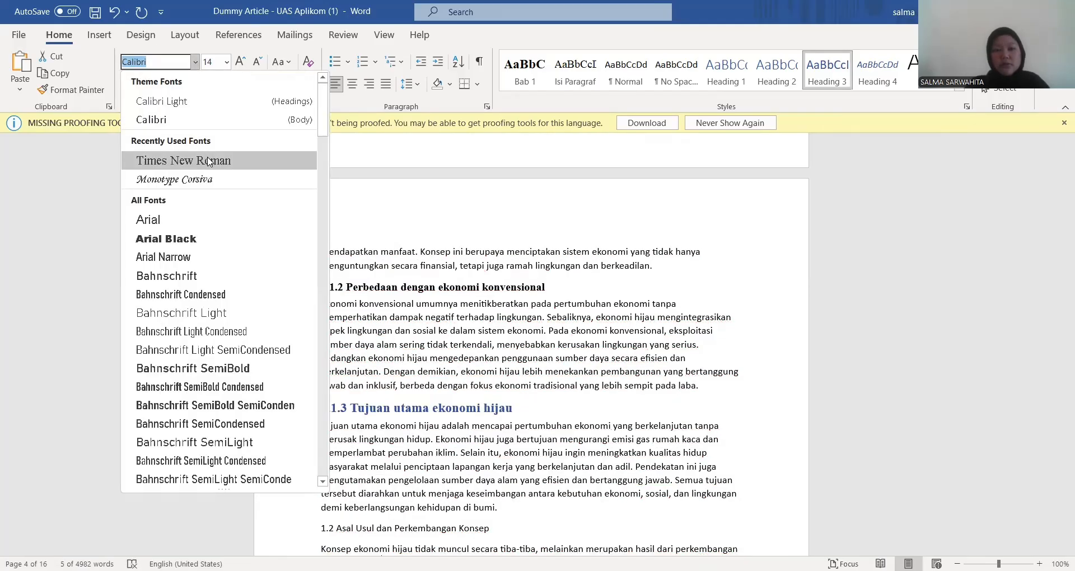
left_click(208, 161)
left_click(227, 62)
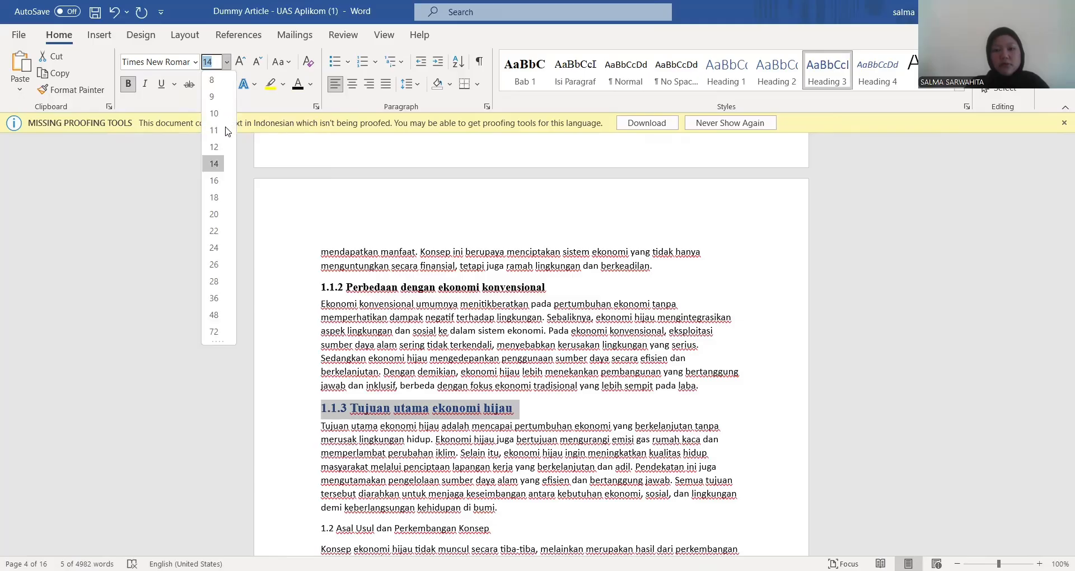
left_click(215, 142)
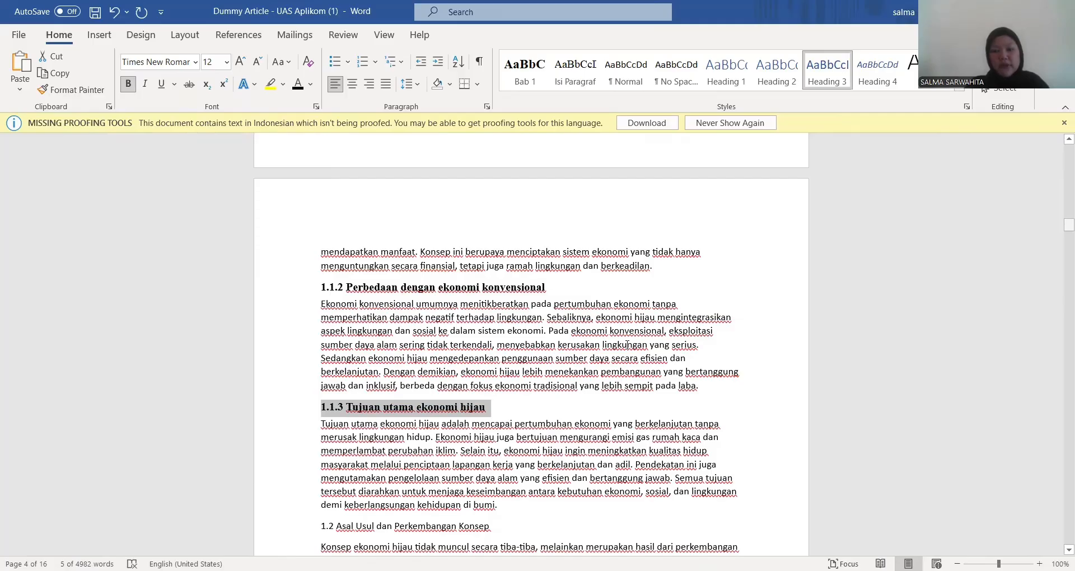
- Apply the Heading 2 style to "1.2 Asal Usul dan Perkembangan Konsep" and set its font to Times New Roman
scroll(319, 259, "down", 8)
left_click(319, 259)
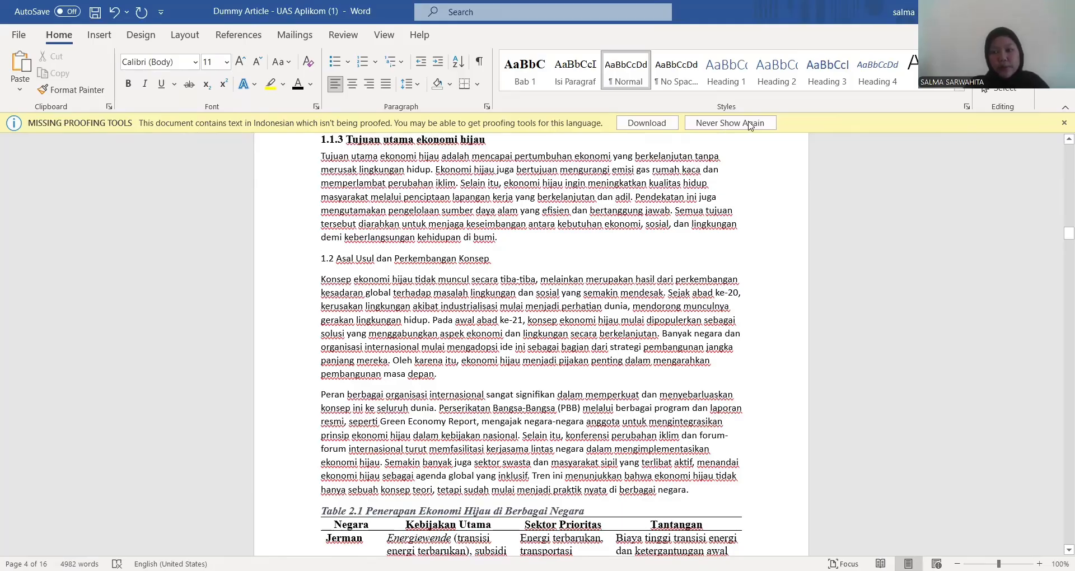
key("ctrl+alt+2")
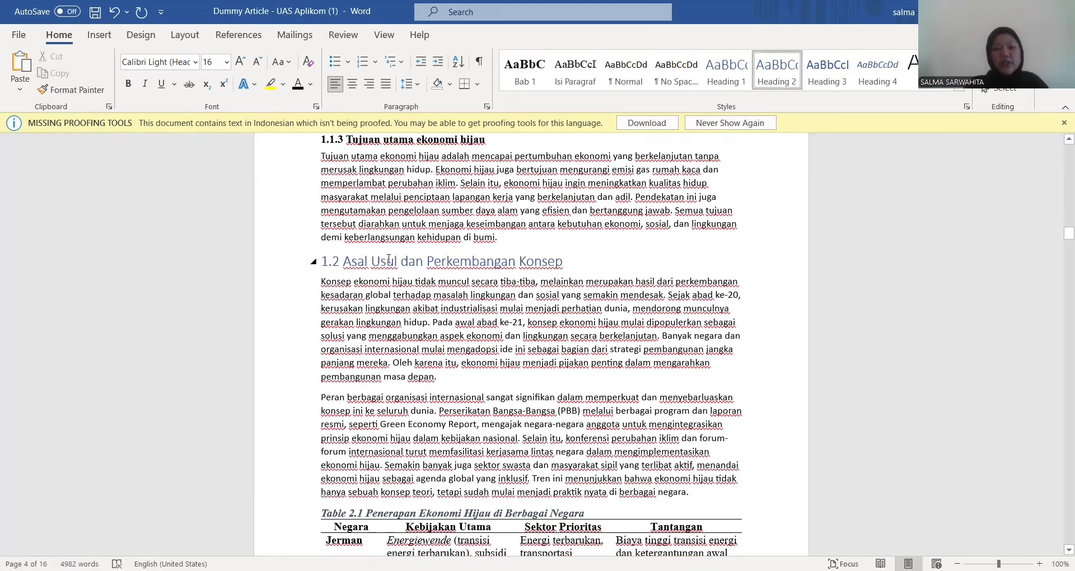
left_click(330, 261)
key("shift+End")
left_click(283, 261)
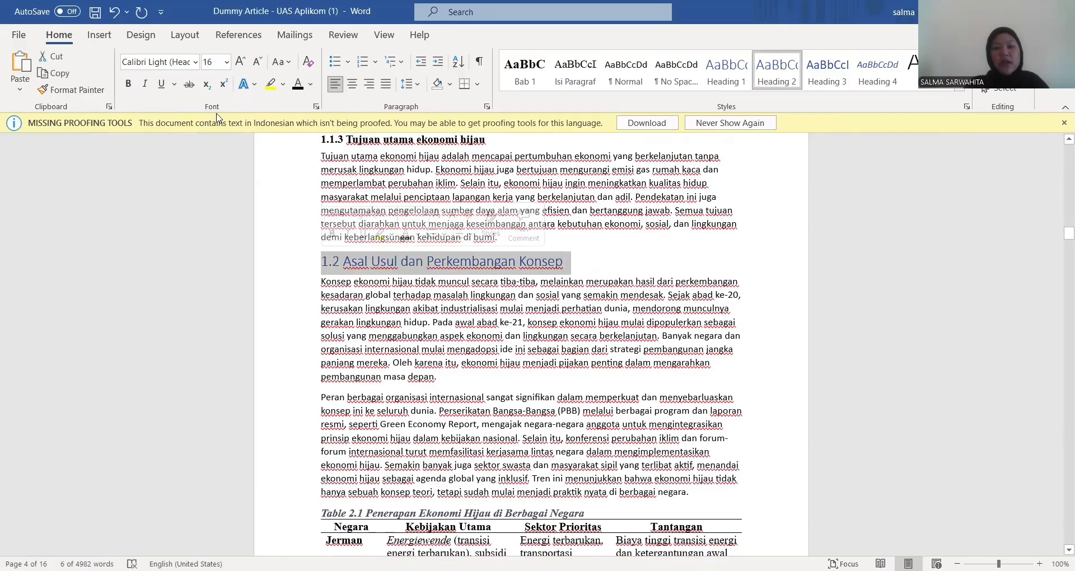
left_click(195, 61)
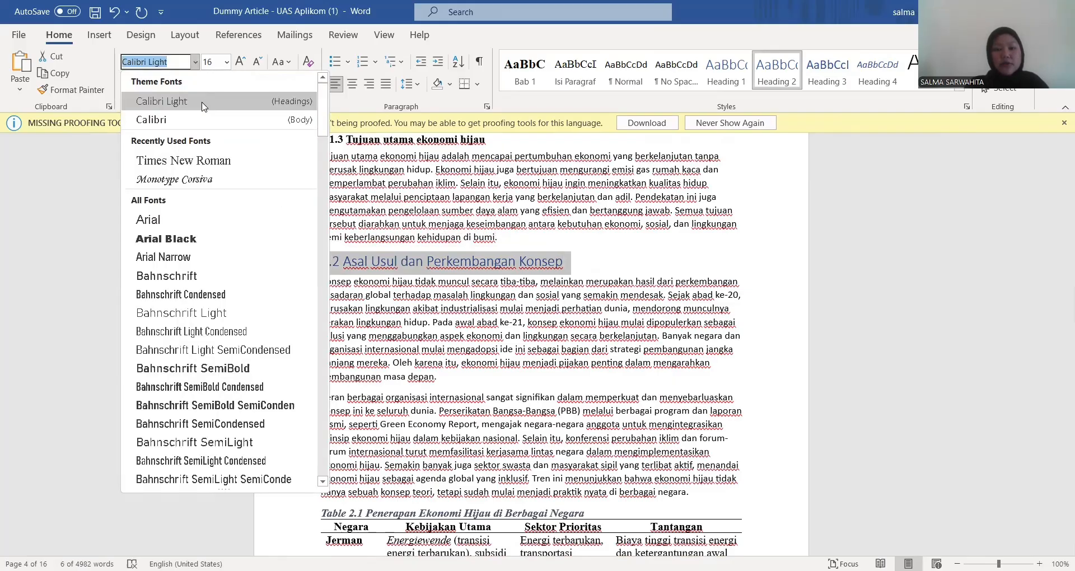
left_click(207, 160)
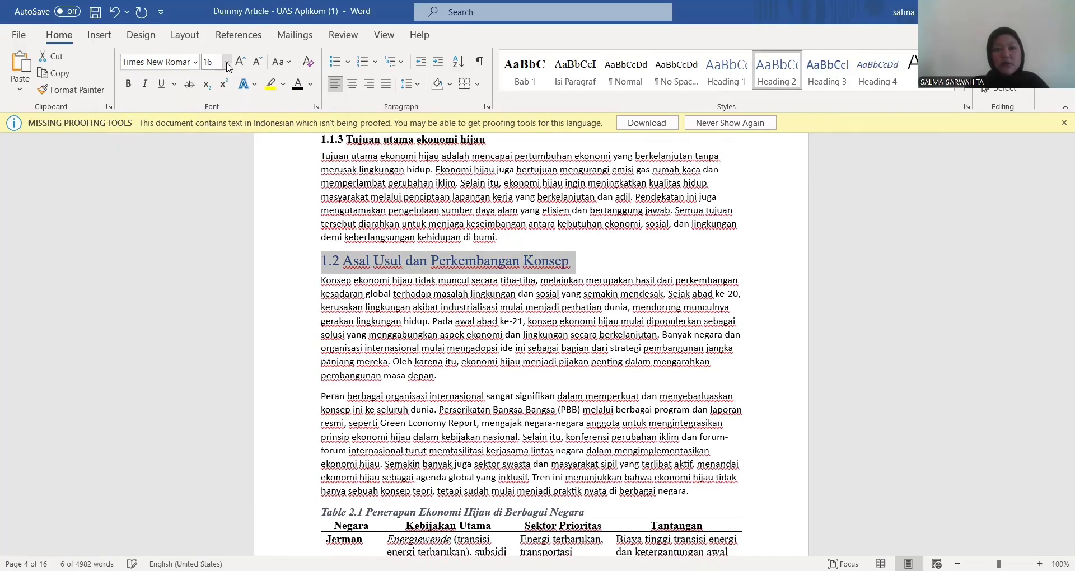
- Format the 1.2 subheading in size 12, bold and black
left_click(227, 62)
left_click(219, 148)
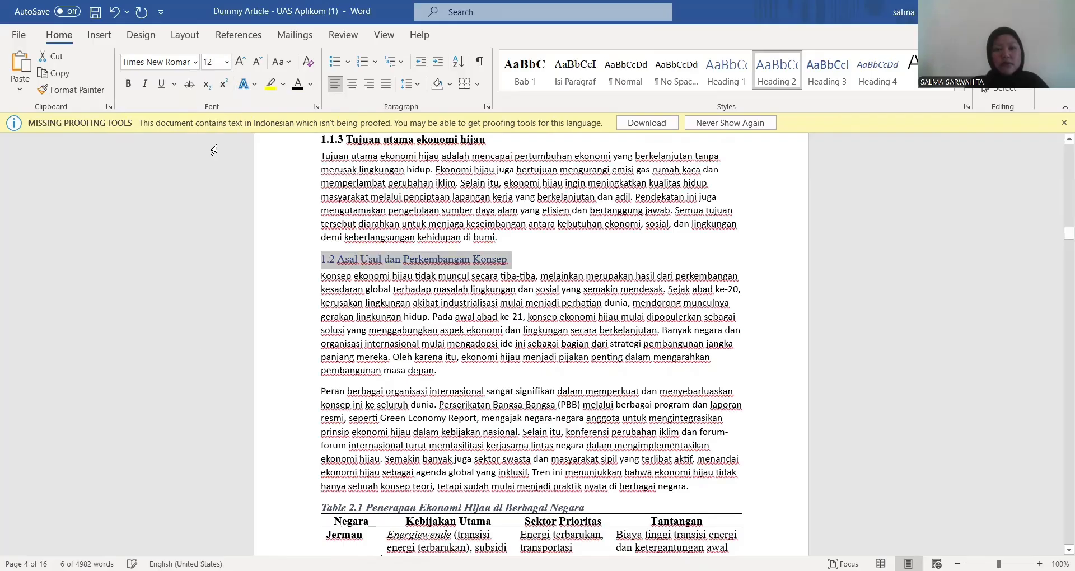
key("ctrl+b")
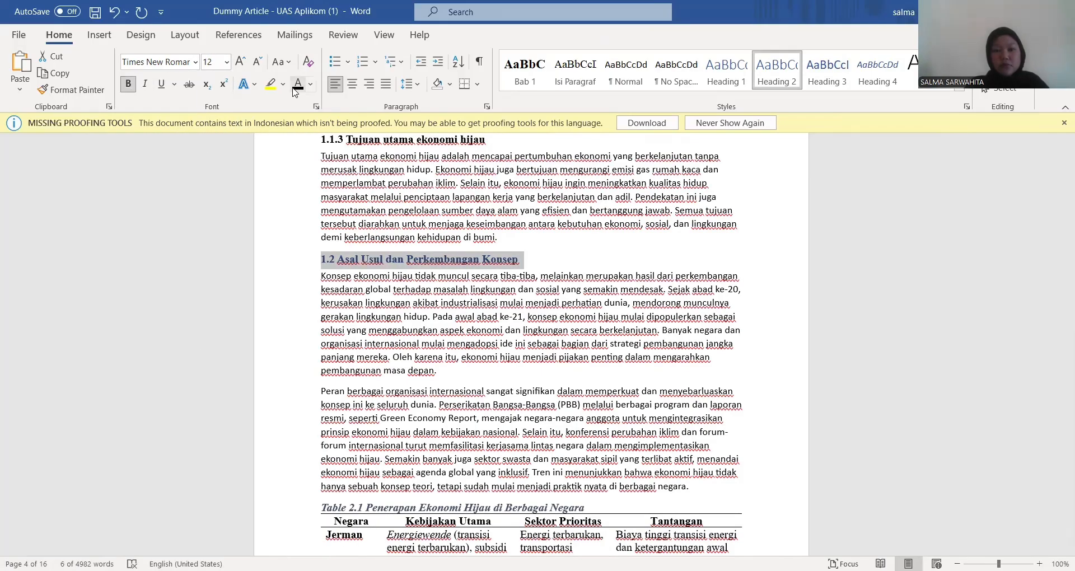
left_click(298, 83)
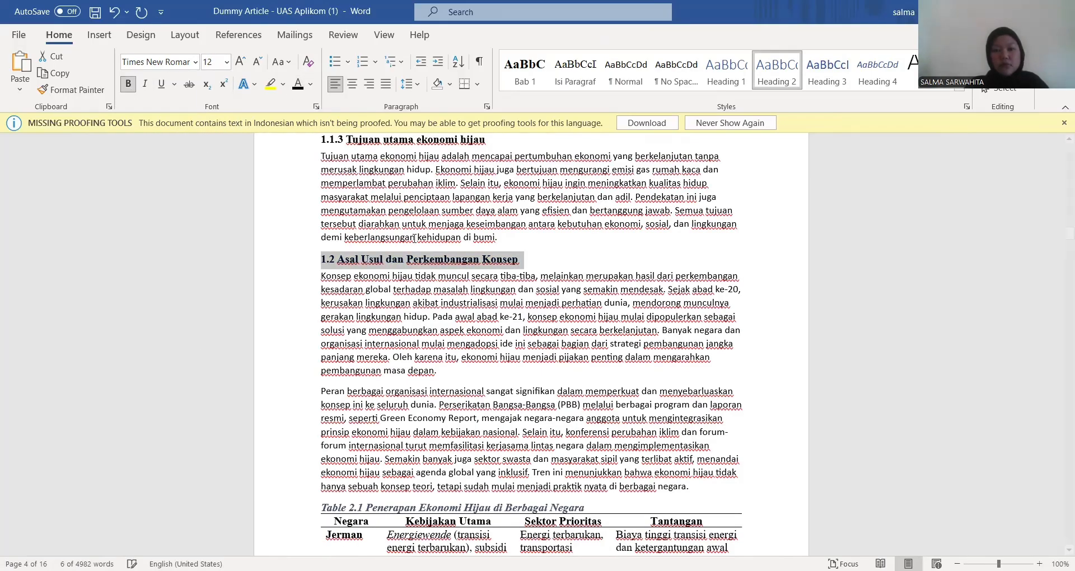
left_click(680, 275)
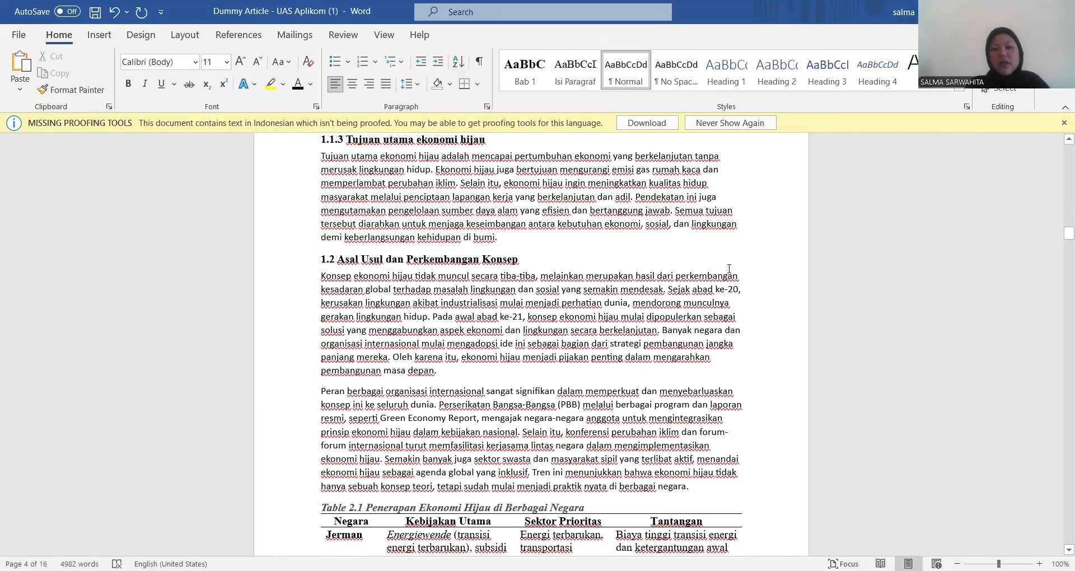
- Apply the Heading 3 style to "1.2.1 Sejarah dan perkembangan awal" and set its font to Times New Roman
scroll(315, 267, "down", 12)
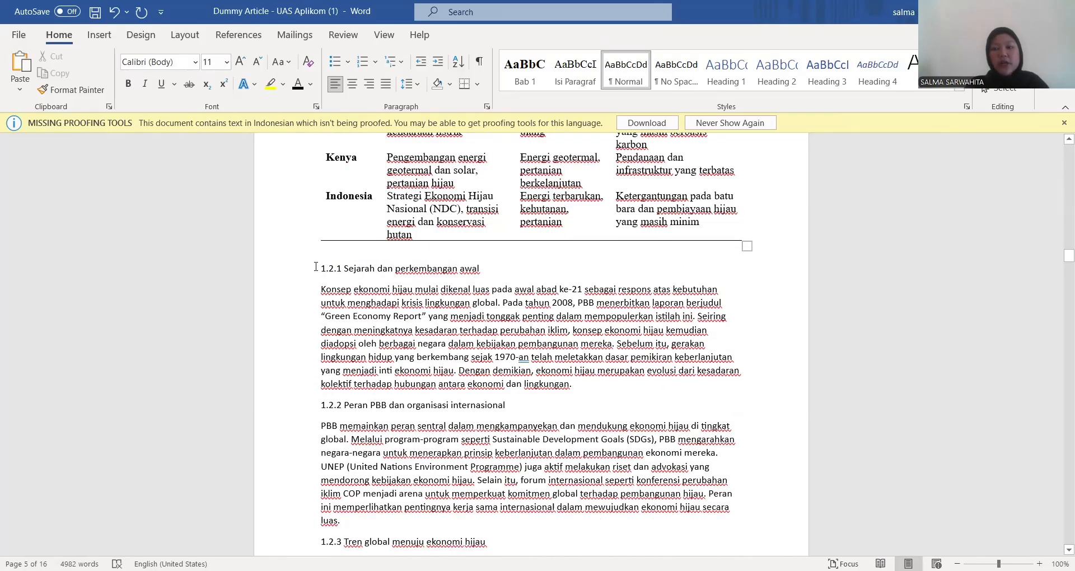
left_click(315, 267)
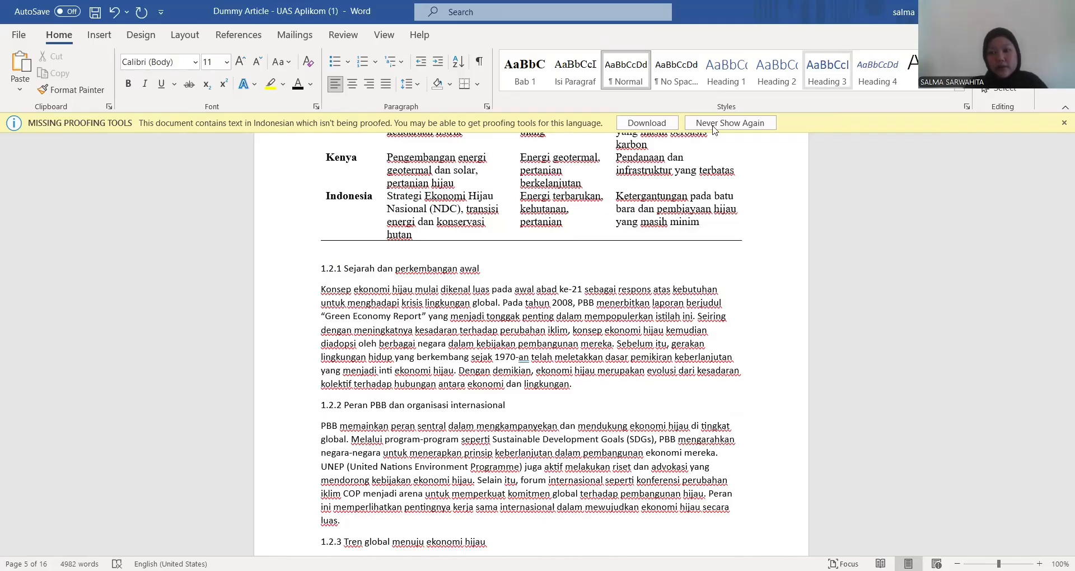
key("ctrl+alt+3")
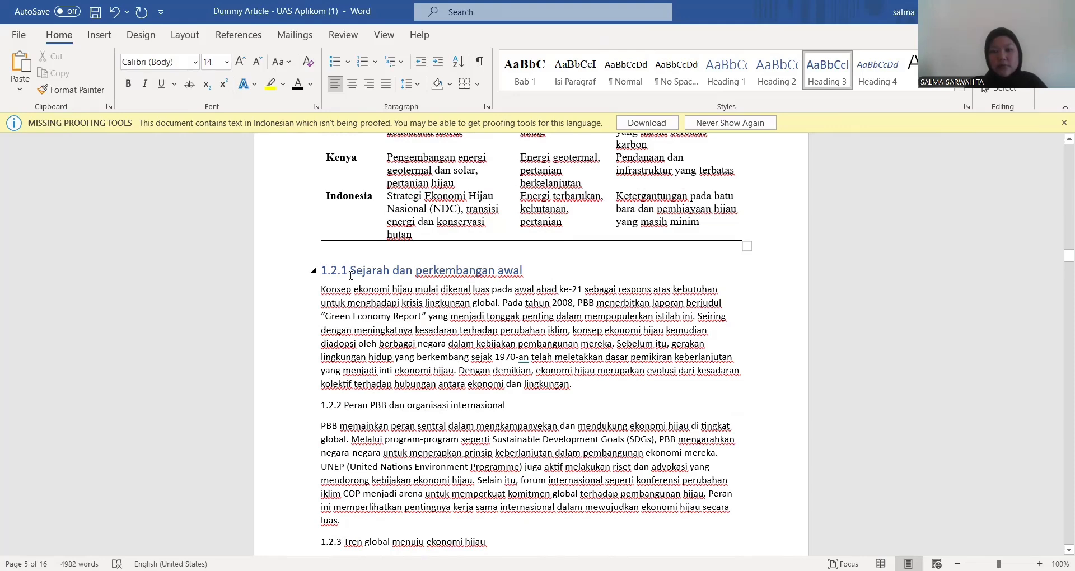
left_click_drag(350, 275, 526, 272)
left_click(305, 271)
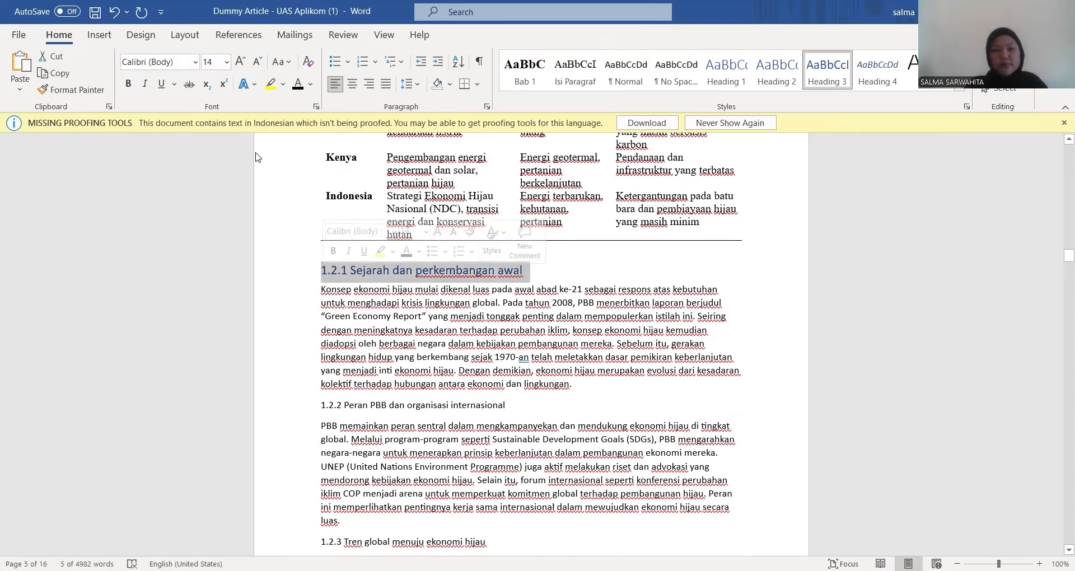
left_click(196, 65)
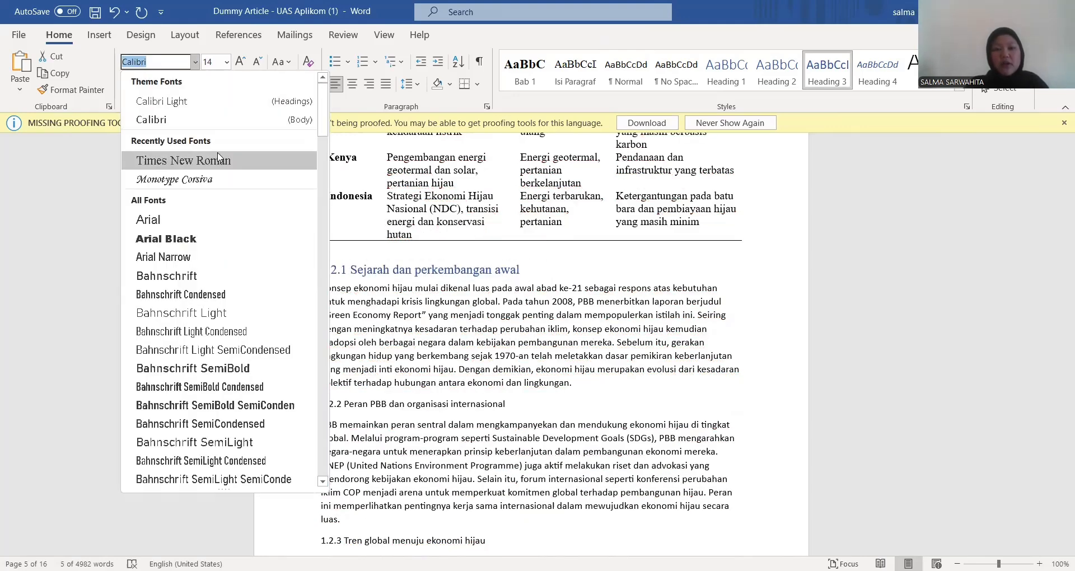
left_click(219, 160)
- Change the 1.2.1 subheading to size 12, bold and black
left_click(227, 62)
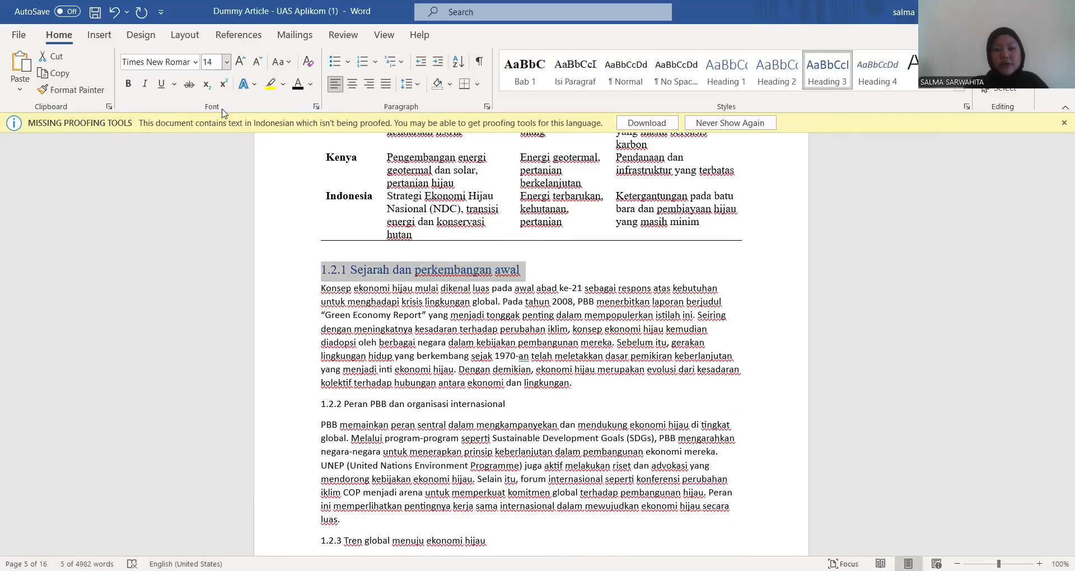
left_click(214, 147)
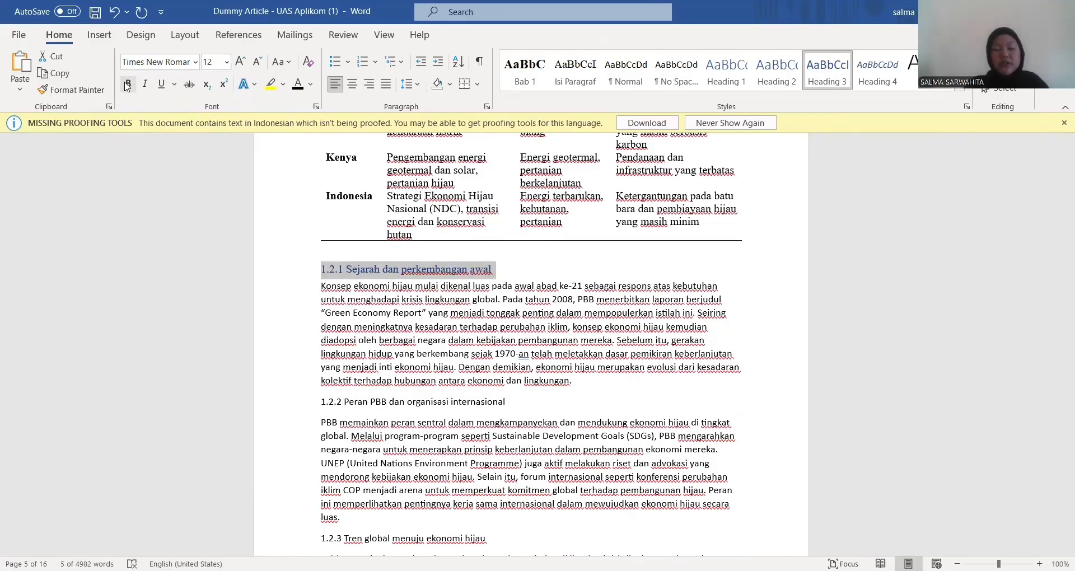
left_click(127, 83)
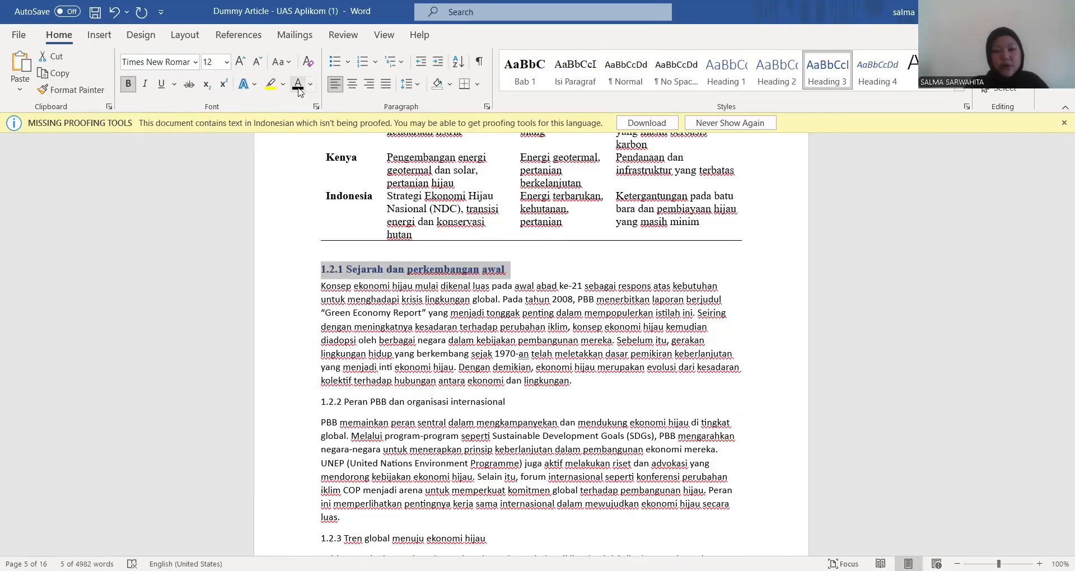
left_click(299, 88)
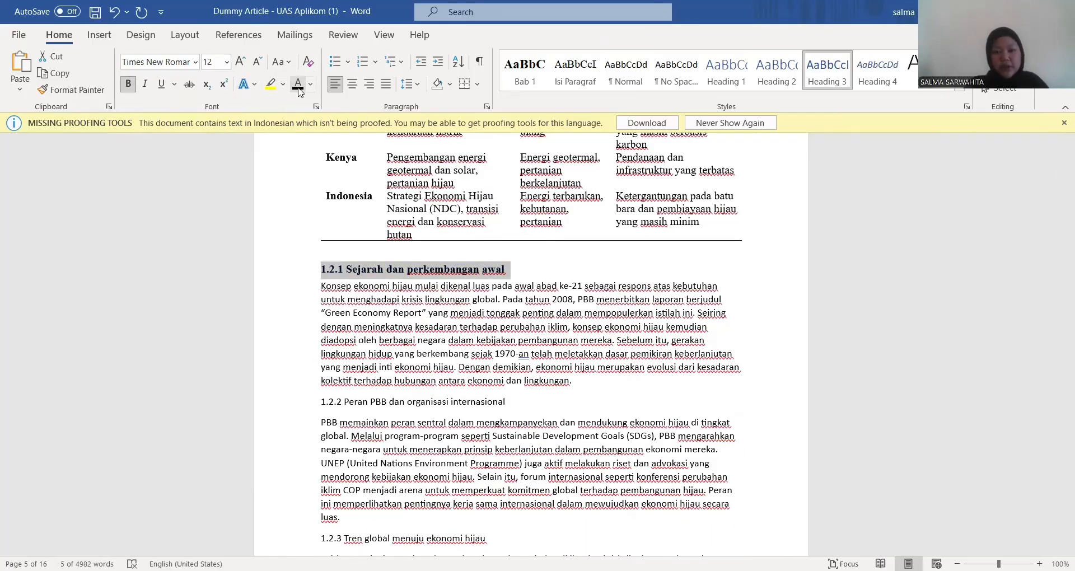
- Apply the Heading 3 style to "1.2.2 Peran PBB dan organisasi internasional" and format it in bold black Times New Roman, size 12
left_click(306, 400)
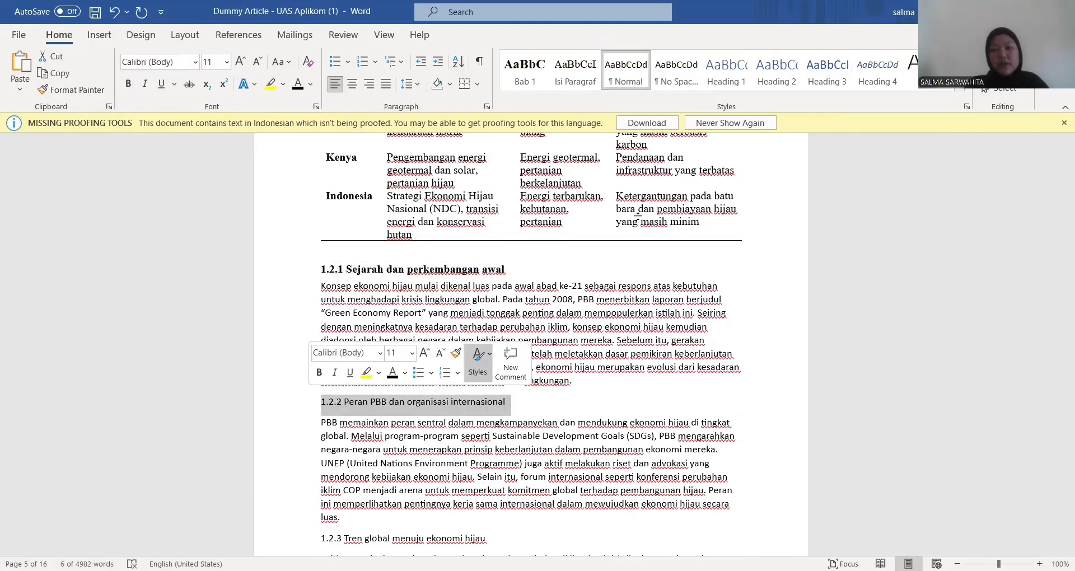
left_click(826, 72)
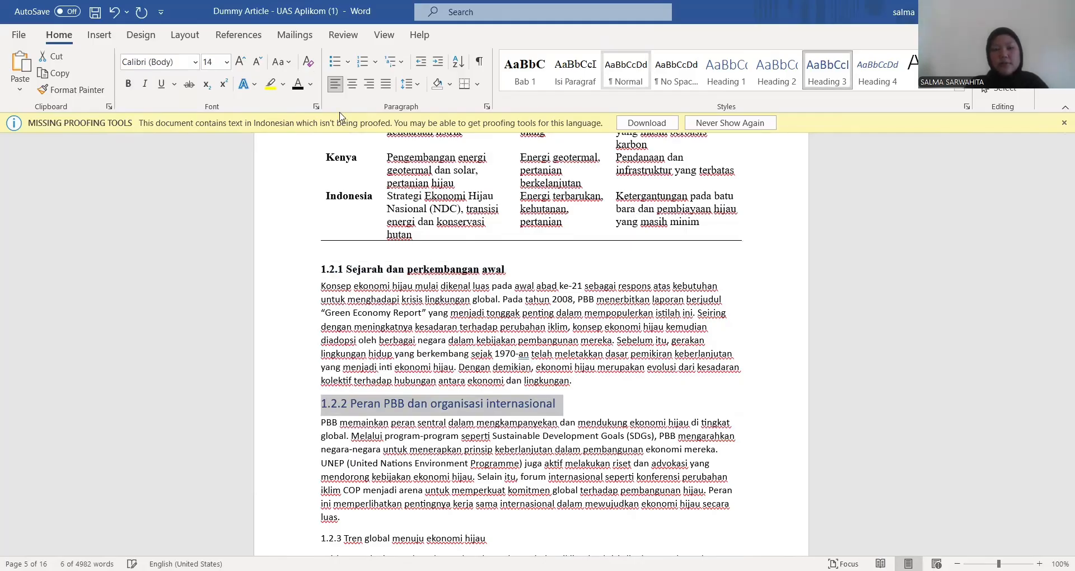
left_click(298, 87)
left_click(227, 61)
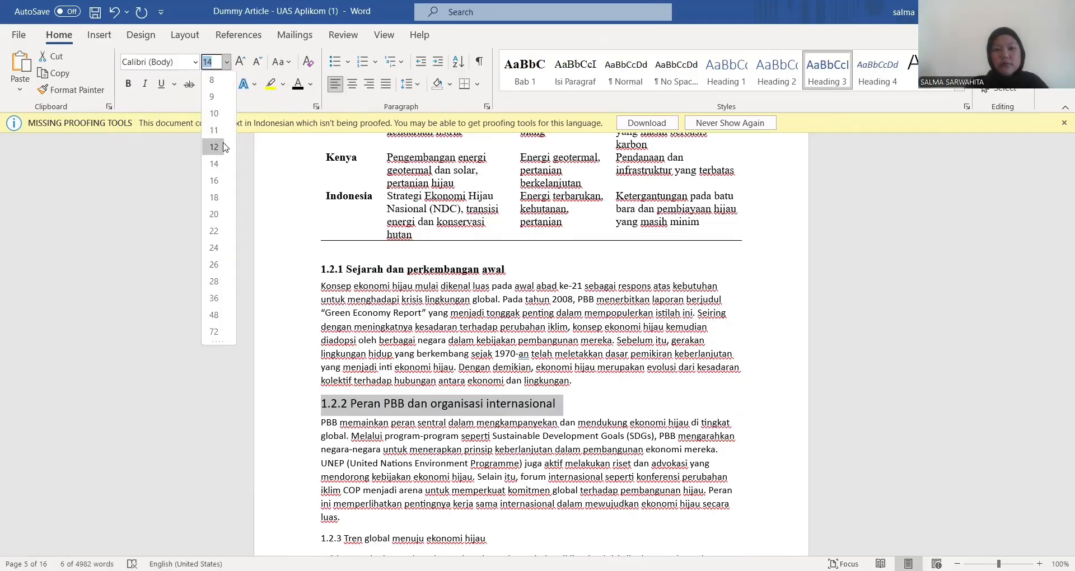
left_click(213, 146)
left_click(195, 62)
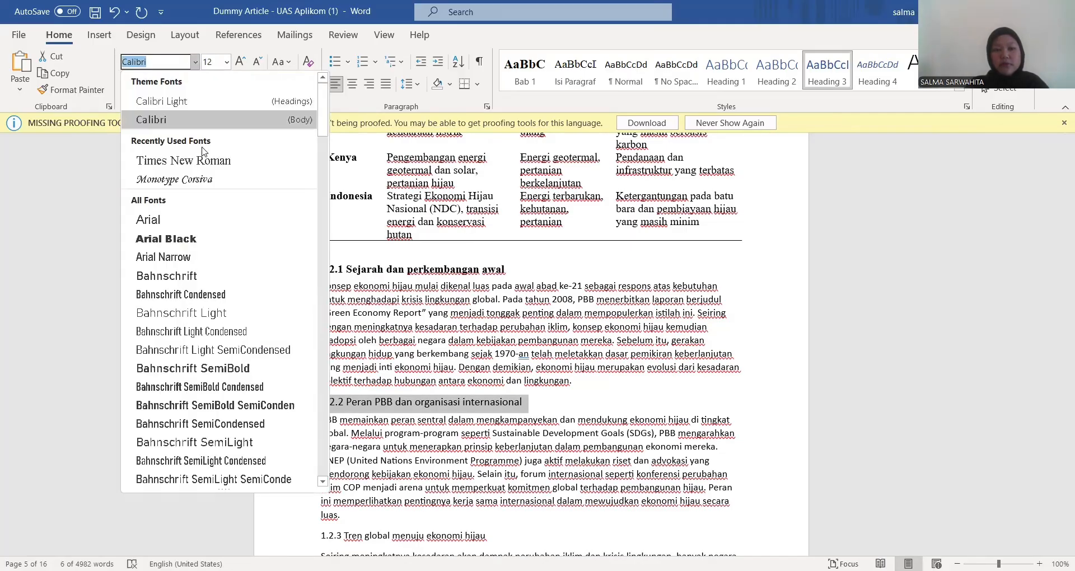
left_click(184, 161)
left_click(128, 83)
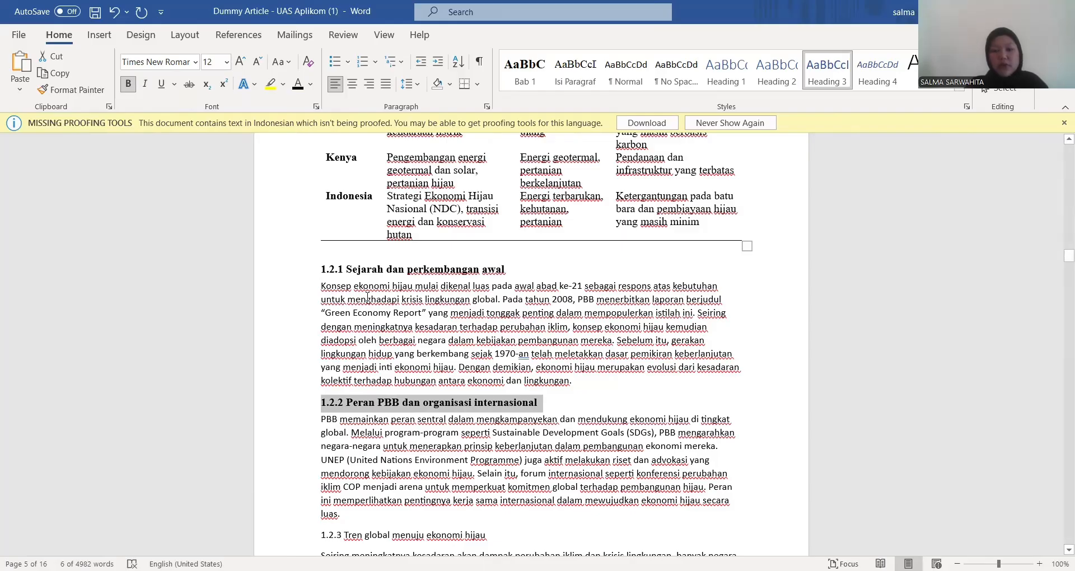
- Apply the Heading 3 style to "1.2.3 Tren global menuju ekonomi hijau" and format it in bold black Times New Roman, size 12
scroll(308, 302, "down", 5)
left_click(308, 303)
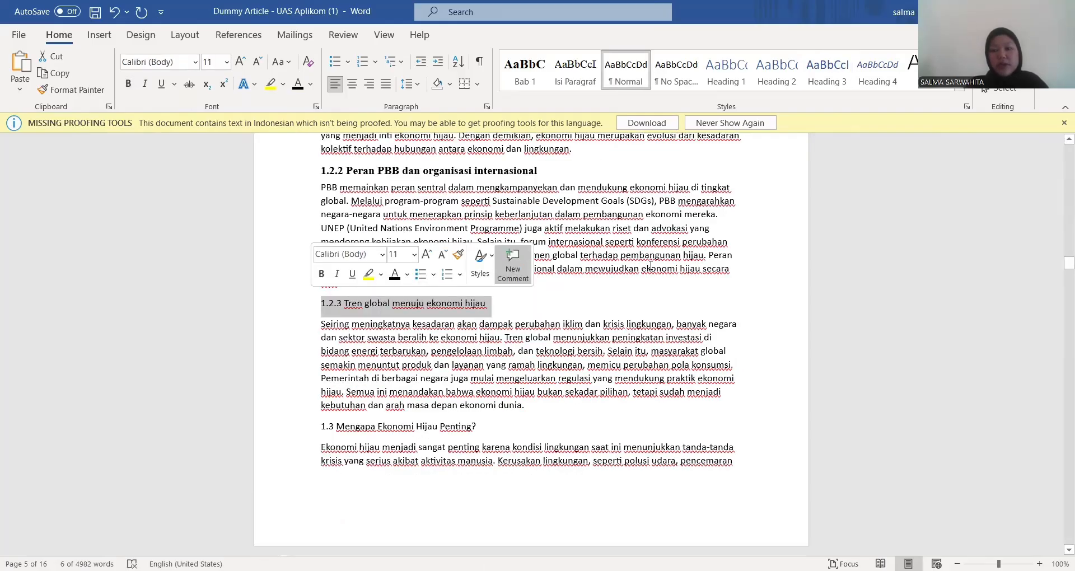
left_click(827, 70)
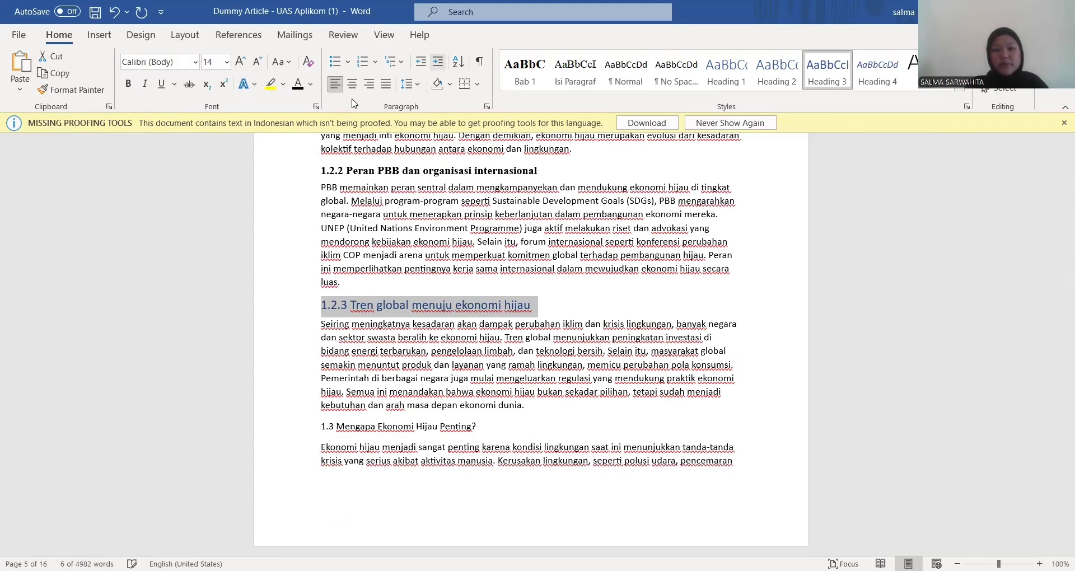
left_click(297, 84)
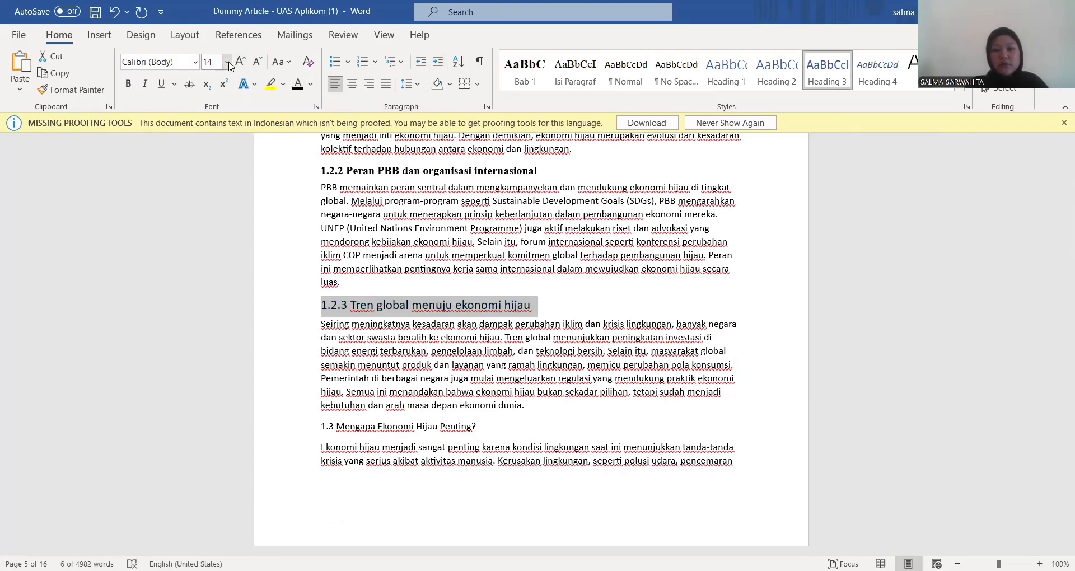
left_click(229, 66)
left_click(213, 146)
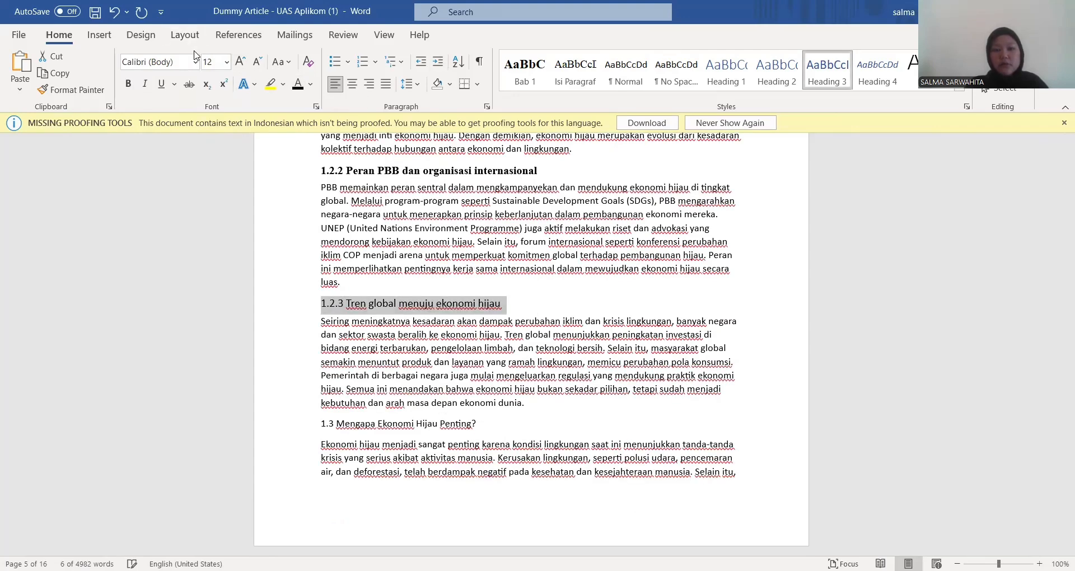
left_click(195, 62)
left_click(134, 141)
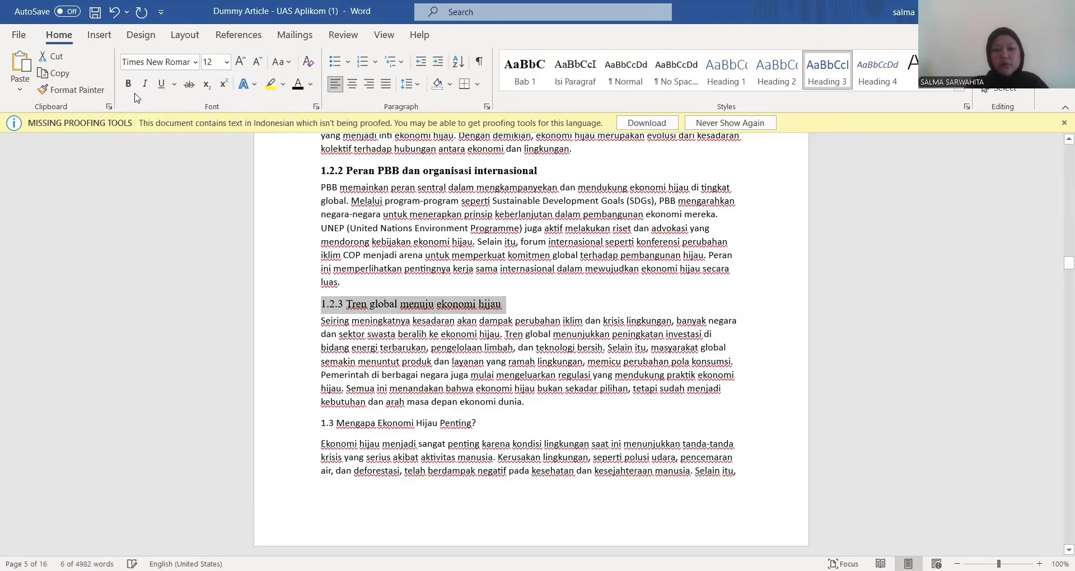
left_click(128, 84)
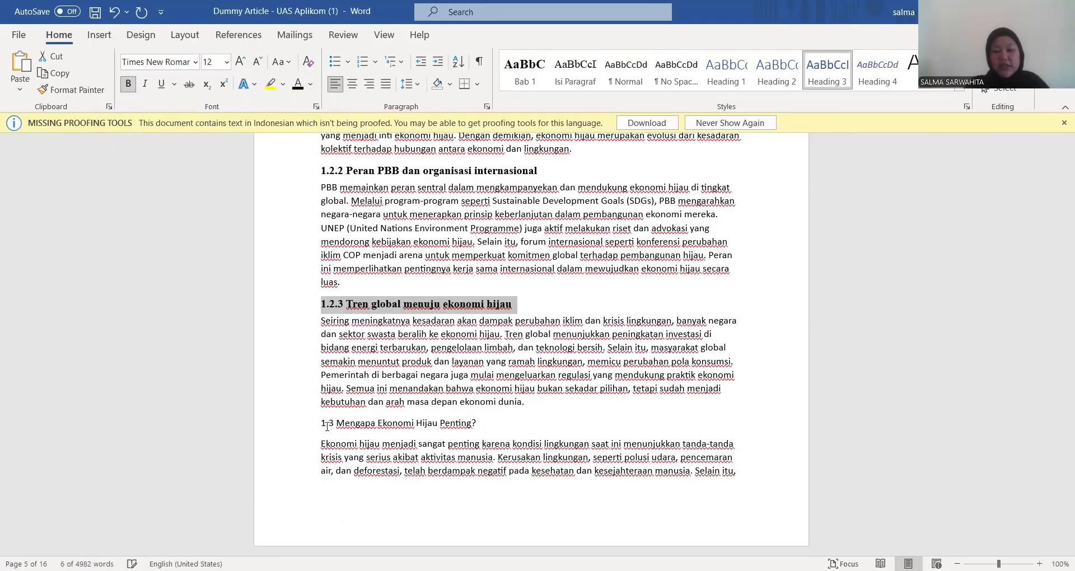
- Apply the Heading 2 style to "1.3 Mengapa Ekonomi Hijau Penting?" and format it in bold black Times New Roman, size 12
left_click(326, 425)
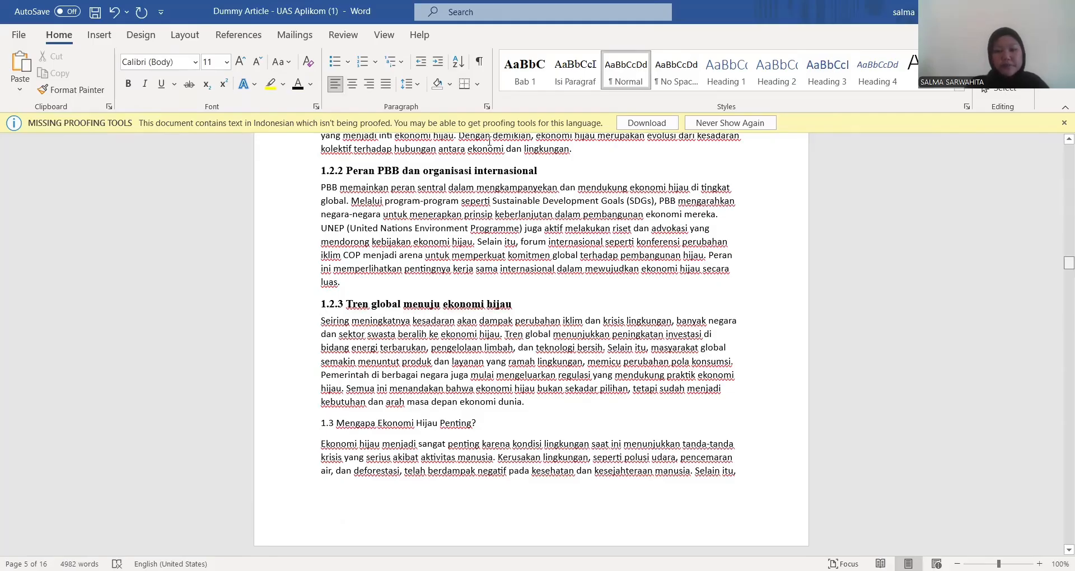
scroll(334, 157, "down", 5)
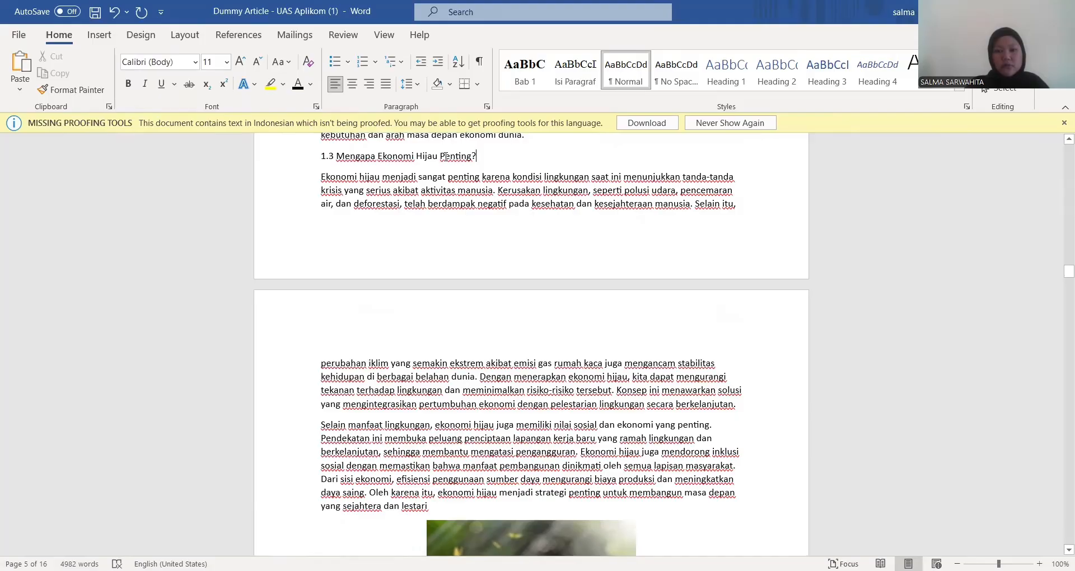
triple_click(318, 157)
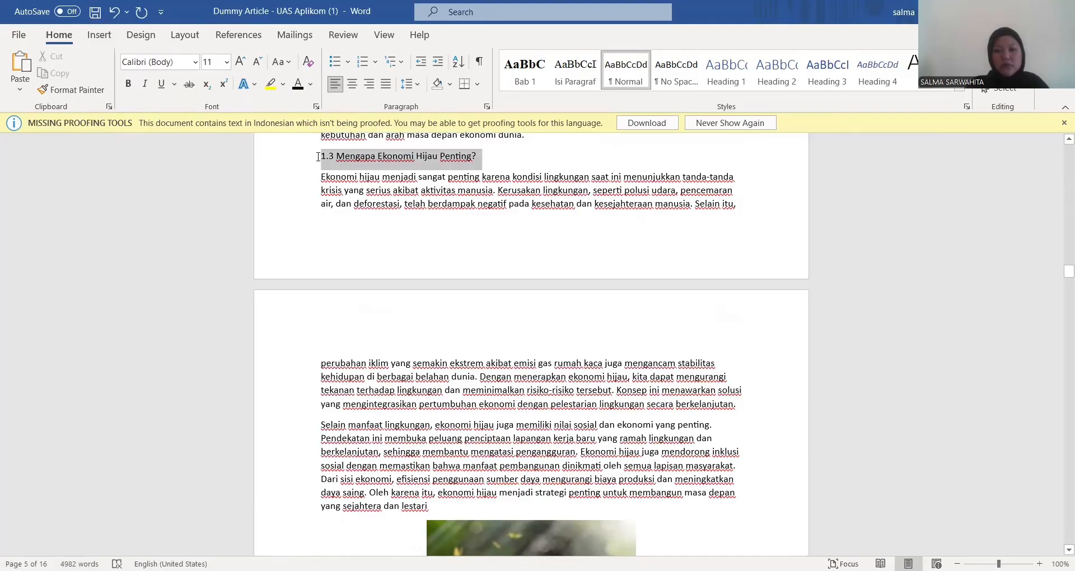
key("ctrl+alt+2")
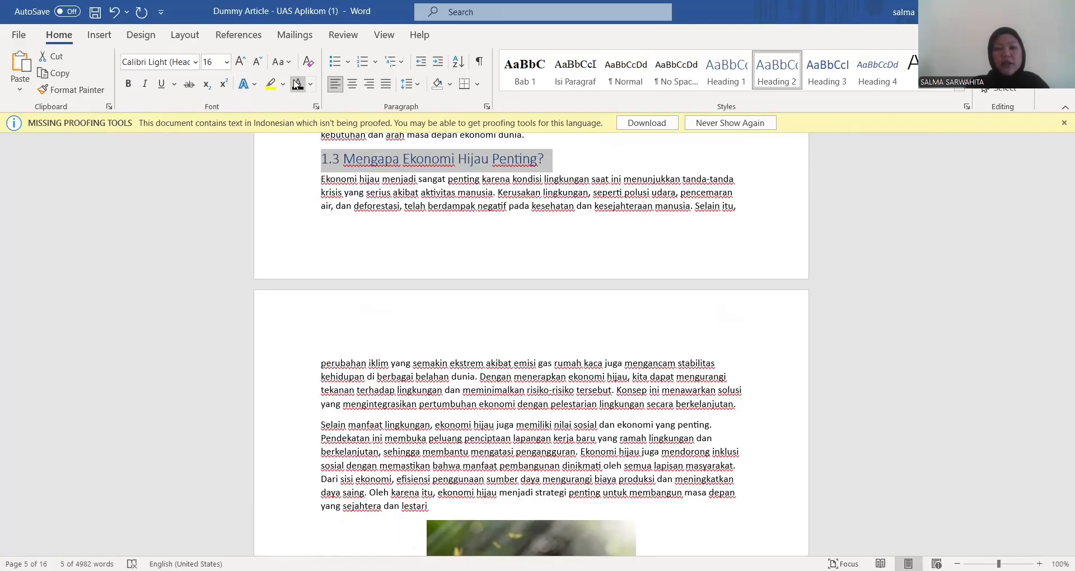
left_click(297, 84)
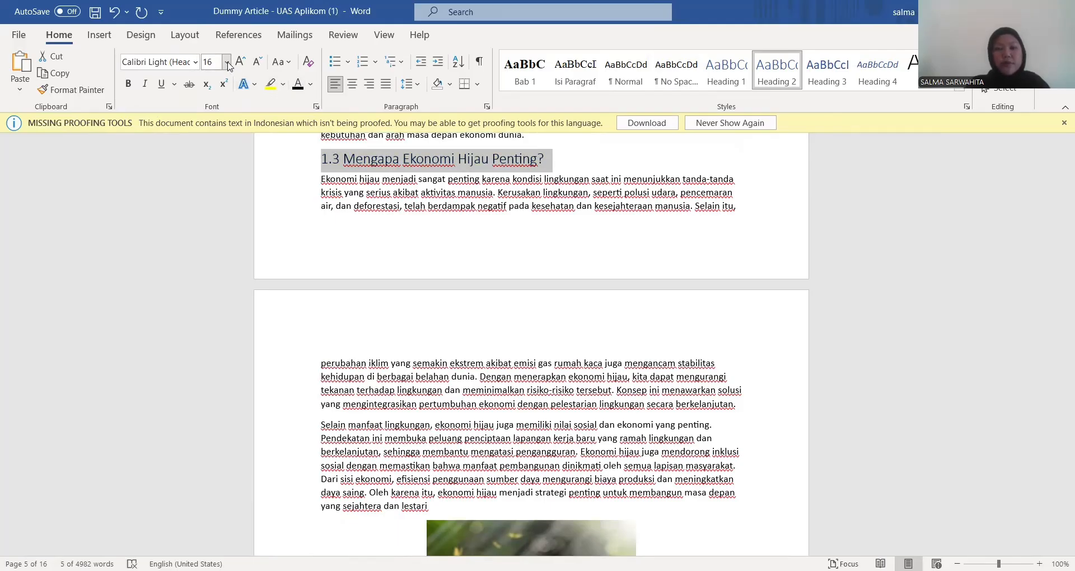
left_click(227, 62)
left_click(213, 147)
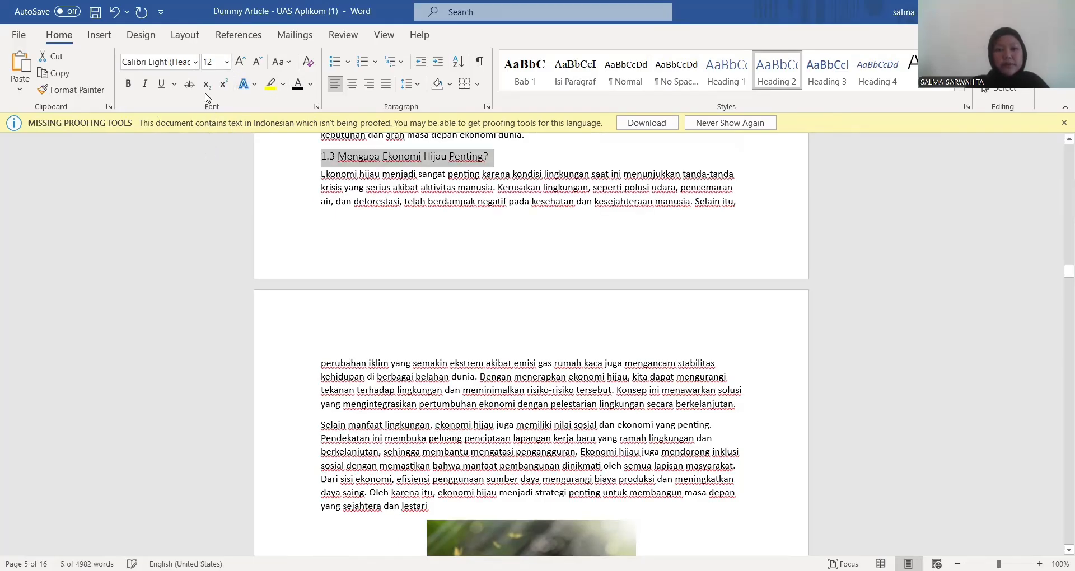
left_click(194, 62)
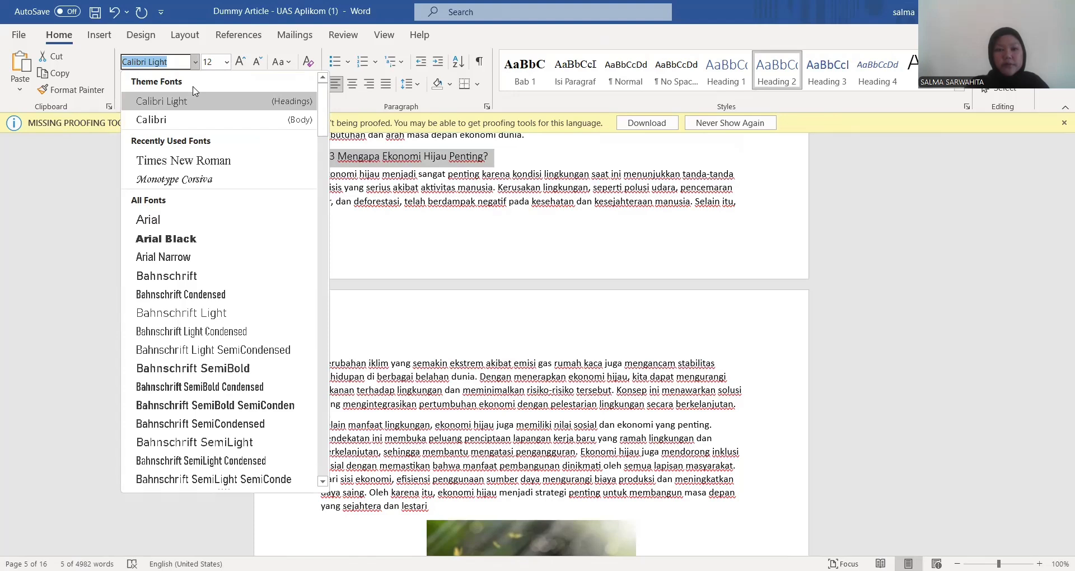
left_click(212, 164)
left_click(129, 84)
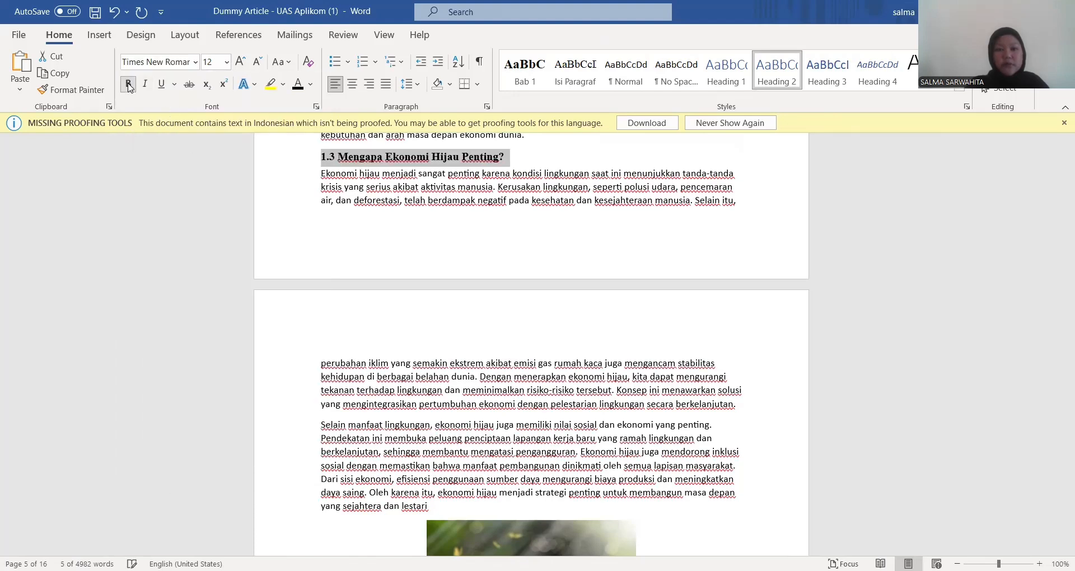
- Apply the Heading 3 style to "1.3.1 Dampak lingkungan dari ekonomi saat ini" and format it in bold black Times New Roman, size 12
left_click(746, 352)
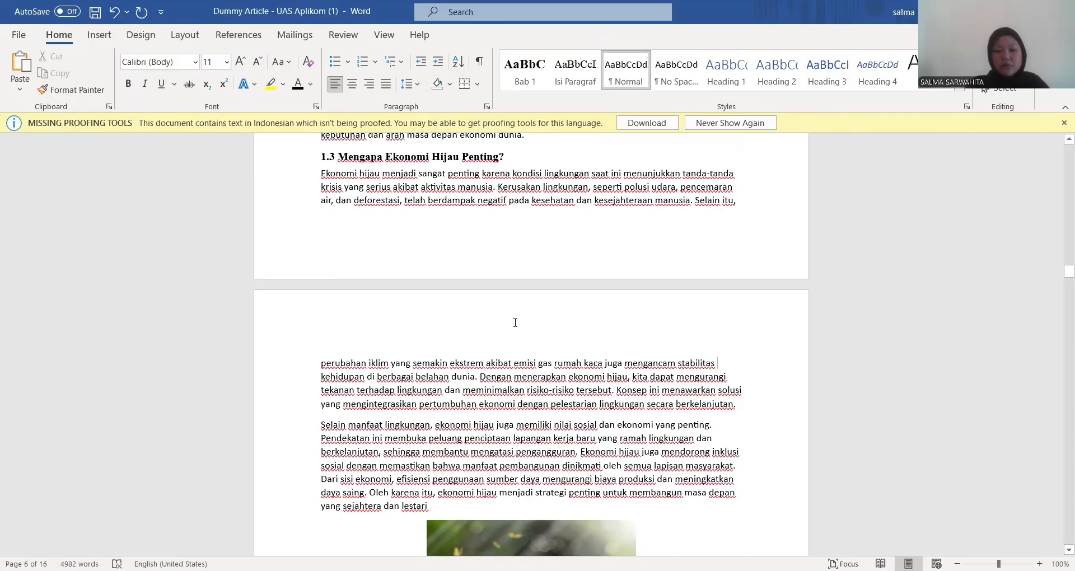
scroll(318, 312, "down", 6)
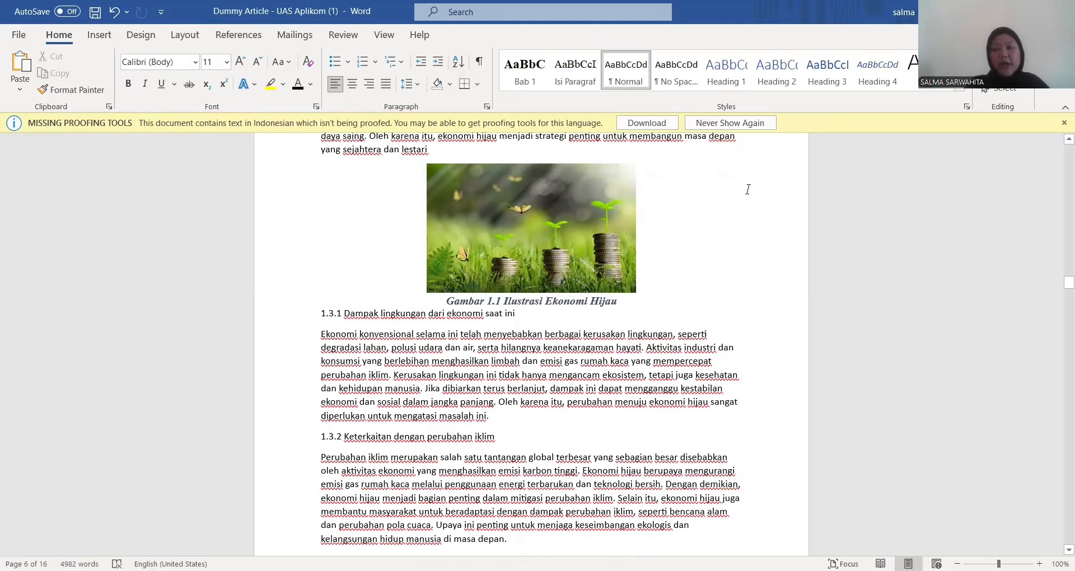
key("ctrl+alt+3")
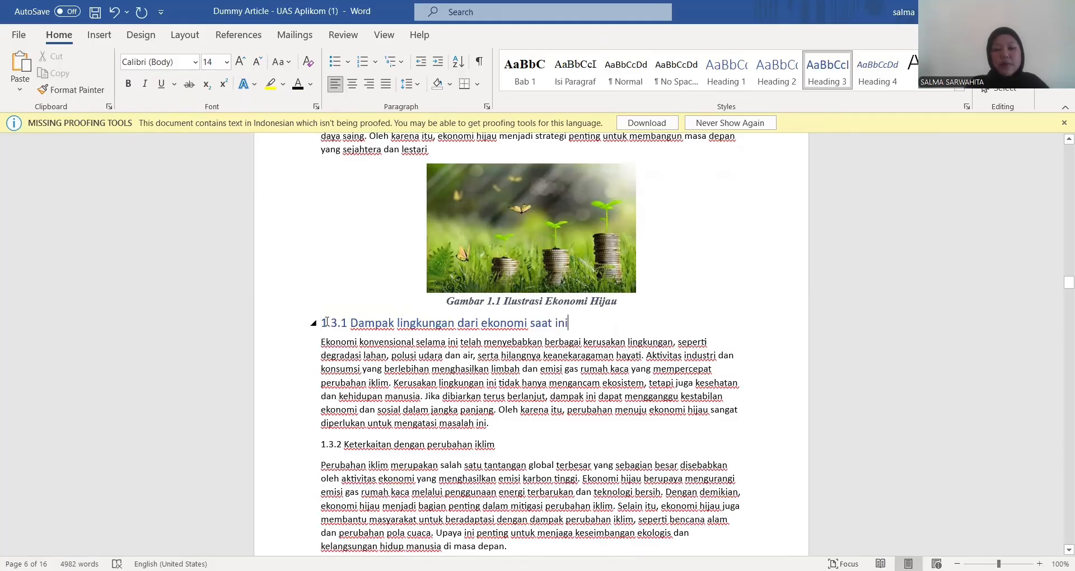
triple_click(326, 322)
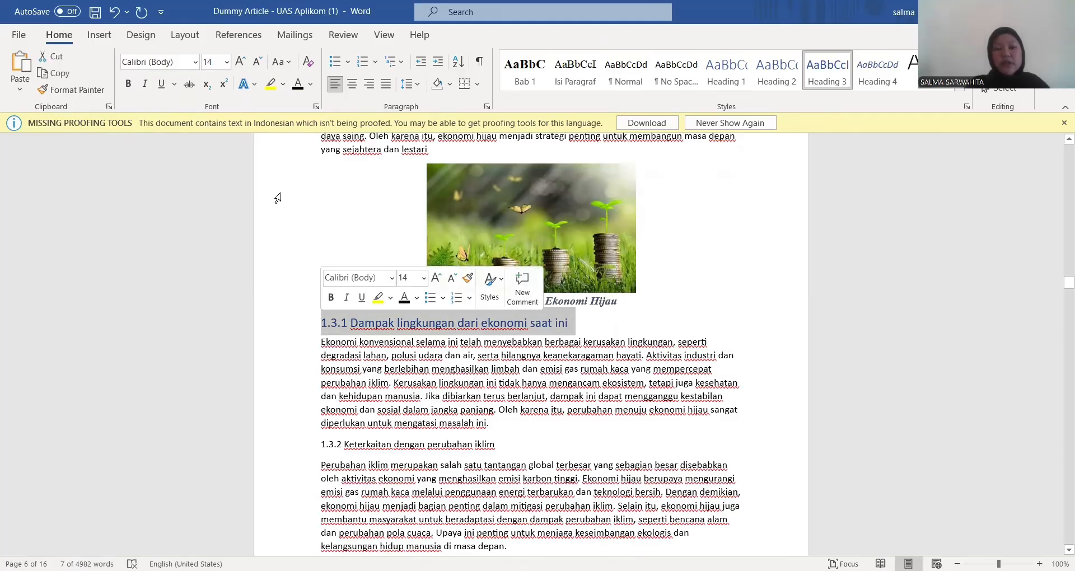
left_click(196, 62)
left_click(206, 162)
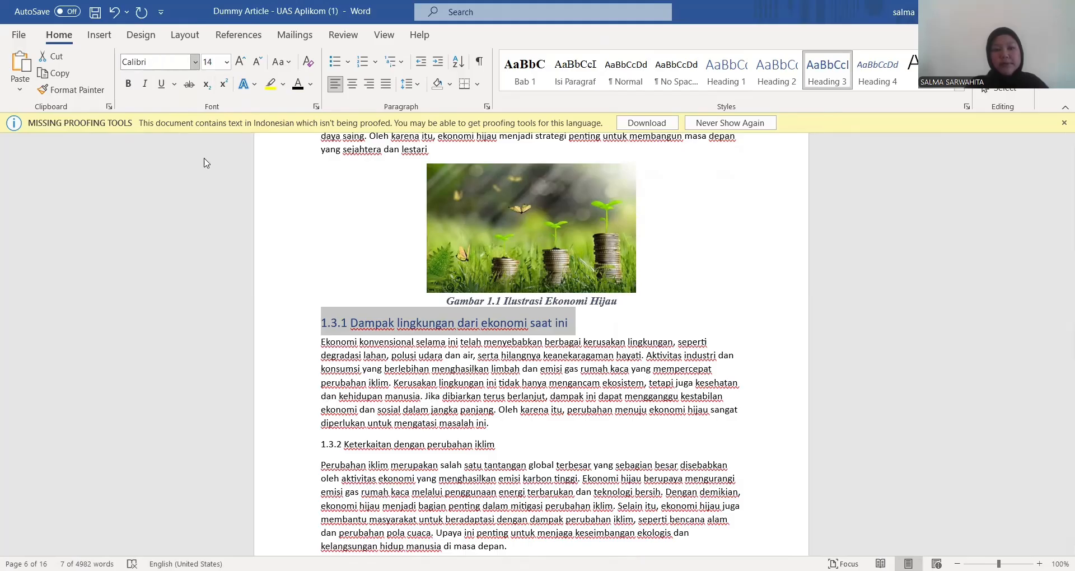
left_click(206, 163)
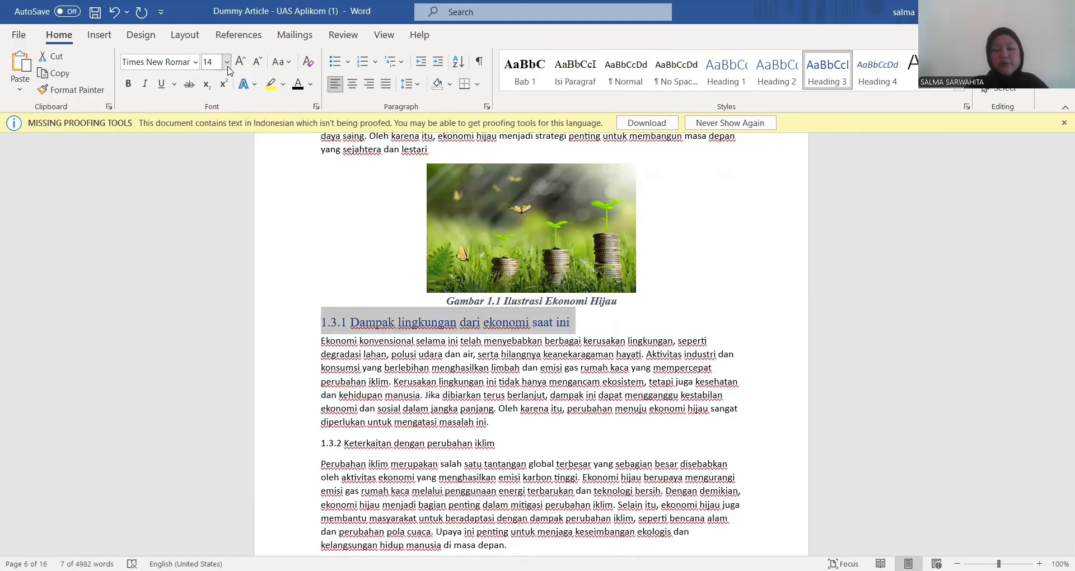
left_click(227, 69)
left_click(212, 156)
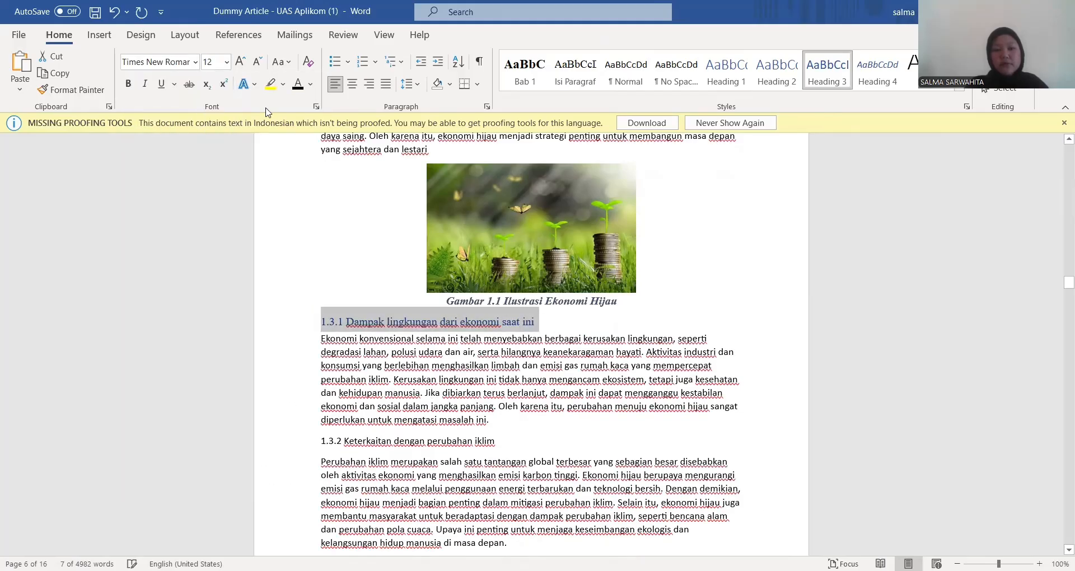
left_click(298, 85)
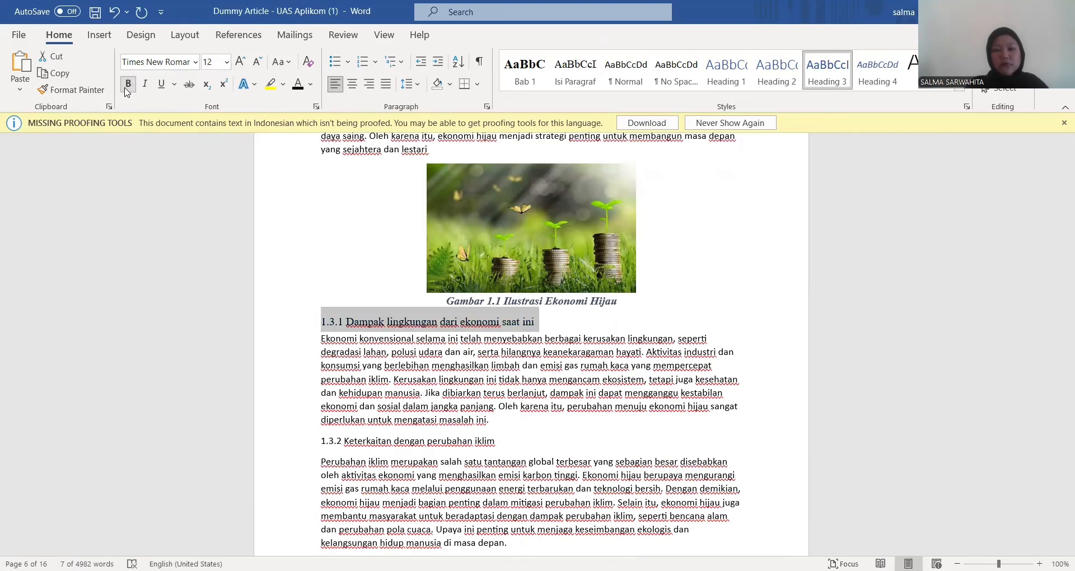
left_click(127, 85)
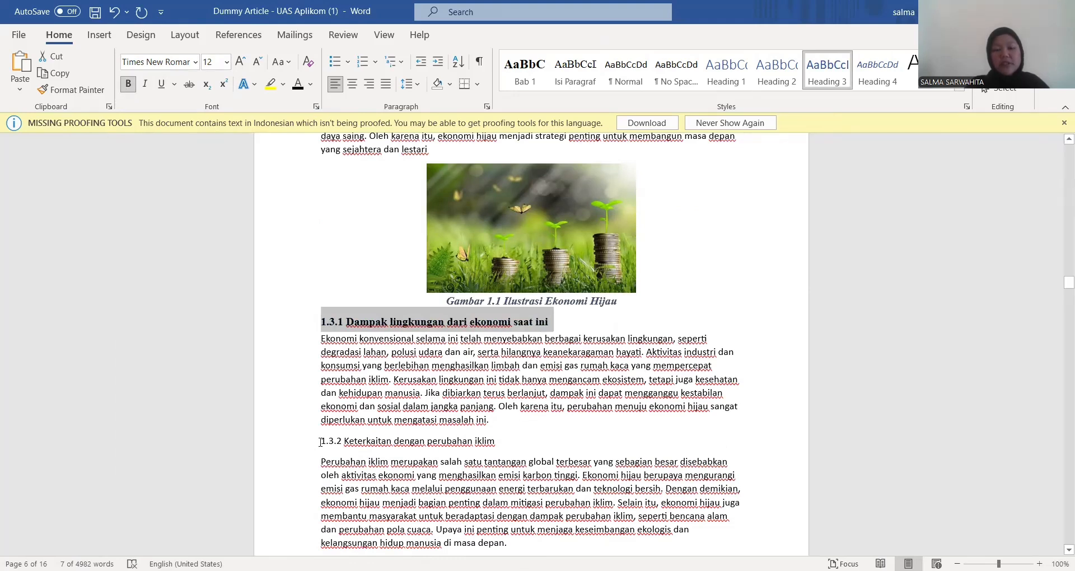
- Apply the Heading 3 style to "1.3.2 Keterkaitan dengan perubahan iklim" and format it in bold black Times New Roman, size 12
left_click(320, 442)
key("ctrl+alt+3")
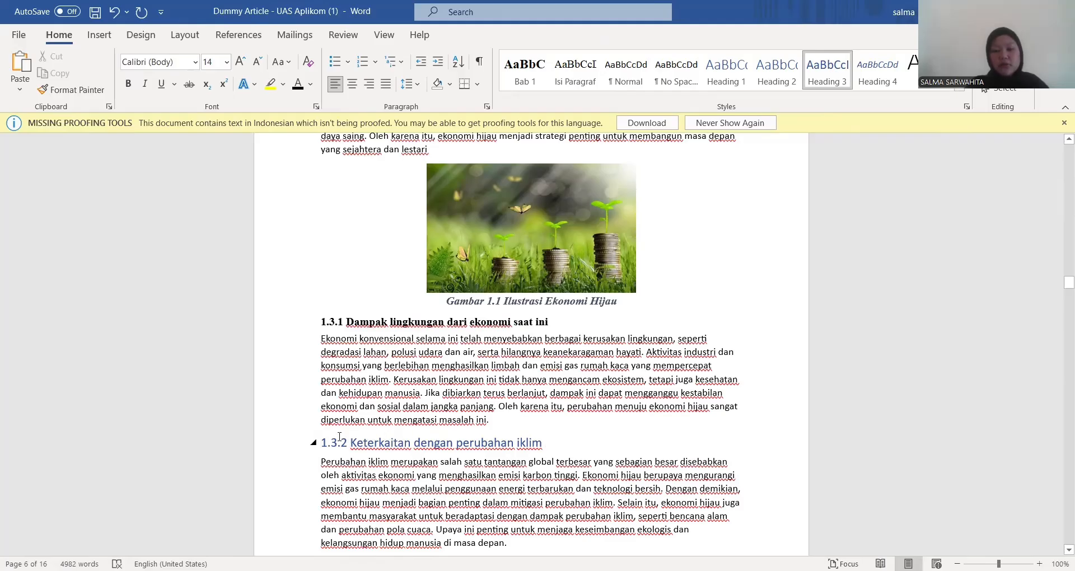
left_click_drag(339, 437, 319, 439)
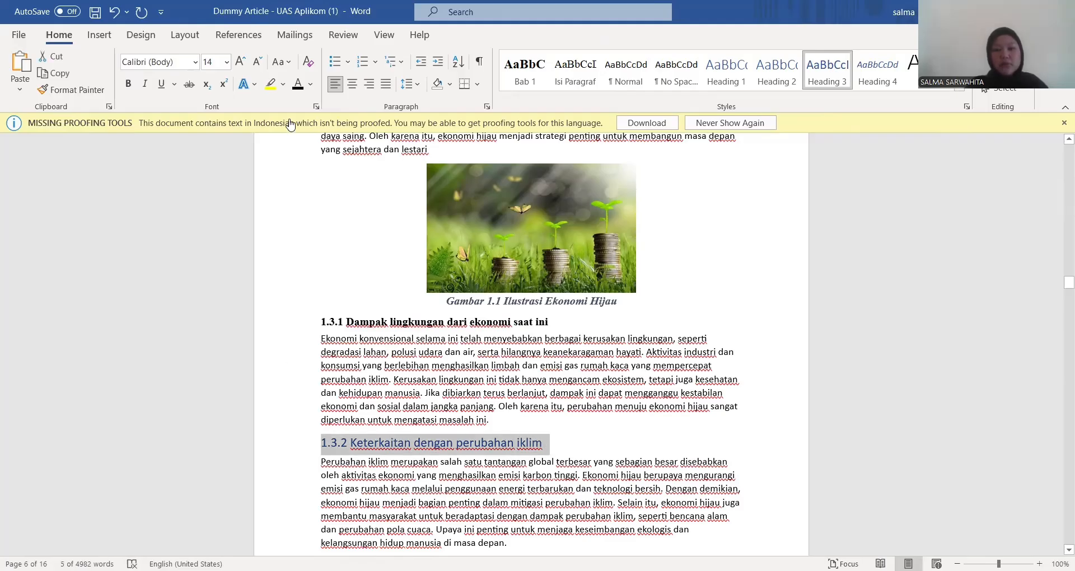
left_click(195, 62)
left_click(185, 160)
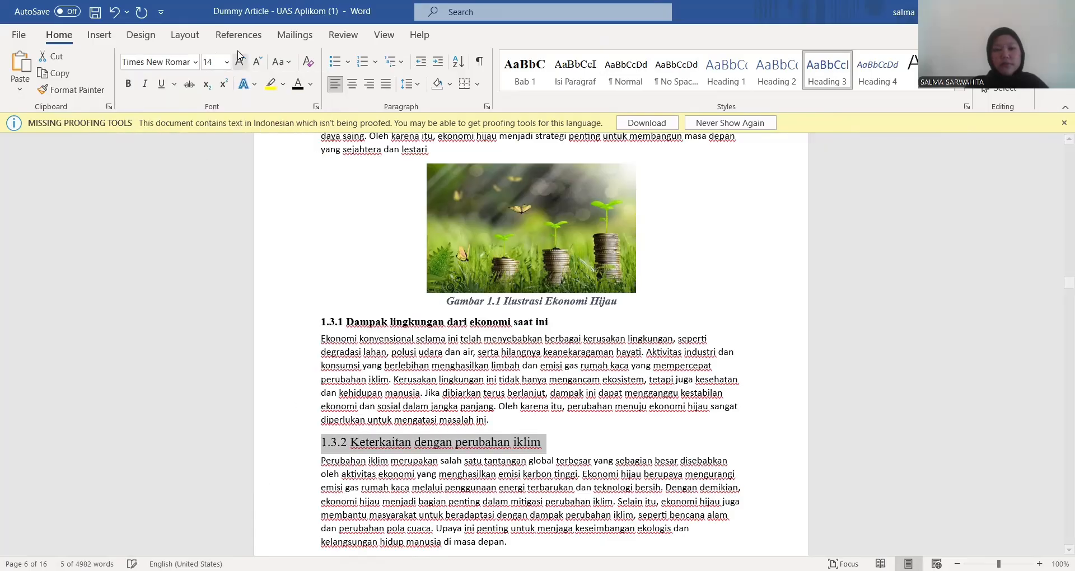
left_click(227, 62)
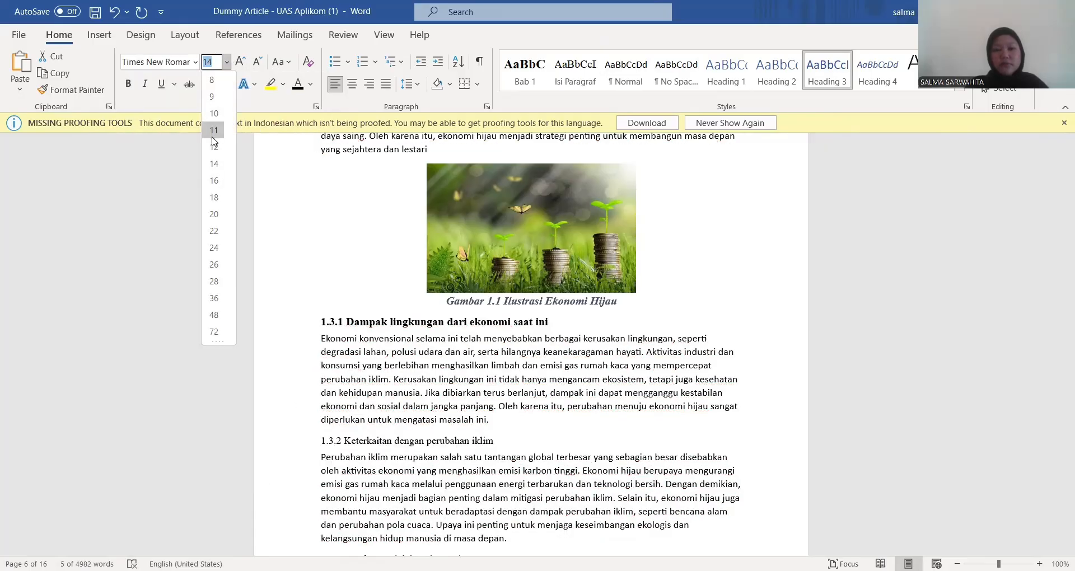
left_click(214, 144)
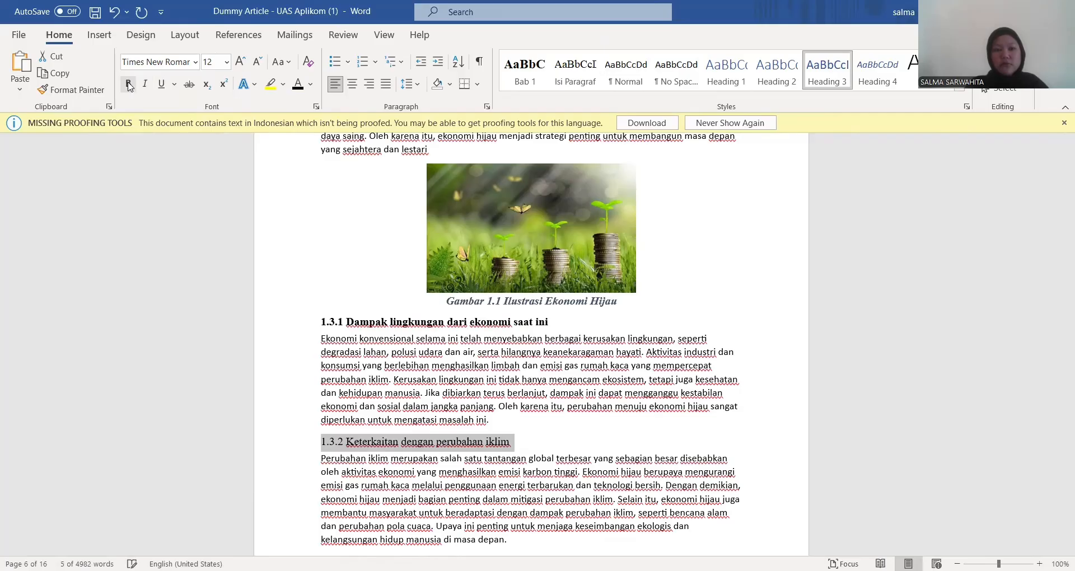
left_click(128, 84)
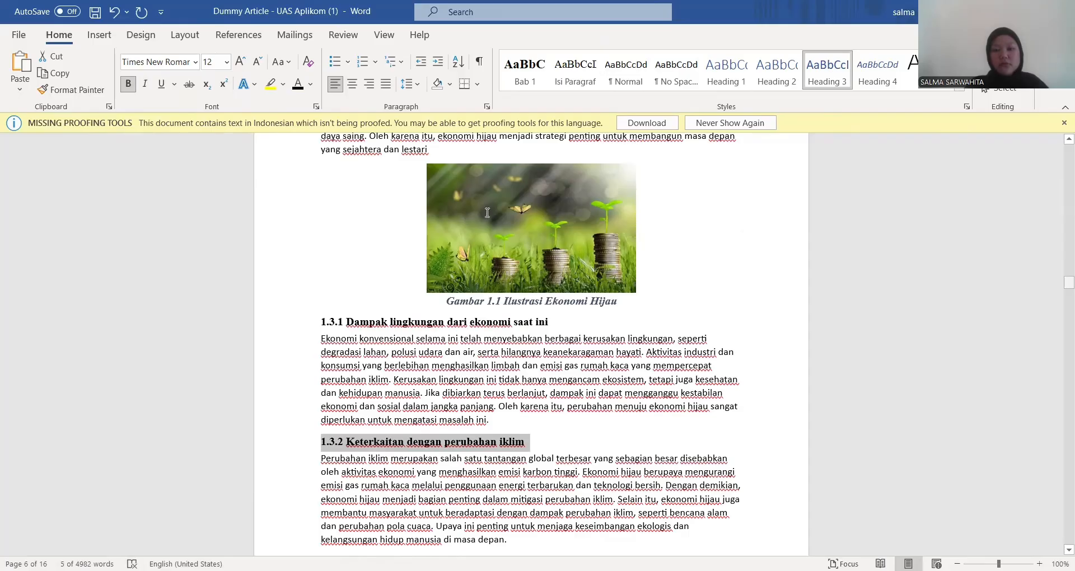
- Apply the Heading 3 style to "1.3.3 Manfaat sosial dan ekonomi" and format it in bold black Times New Roman, size 12
scroll(487, 213, "down", 8)
left_click(296, 204)
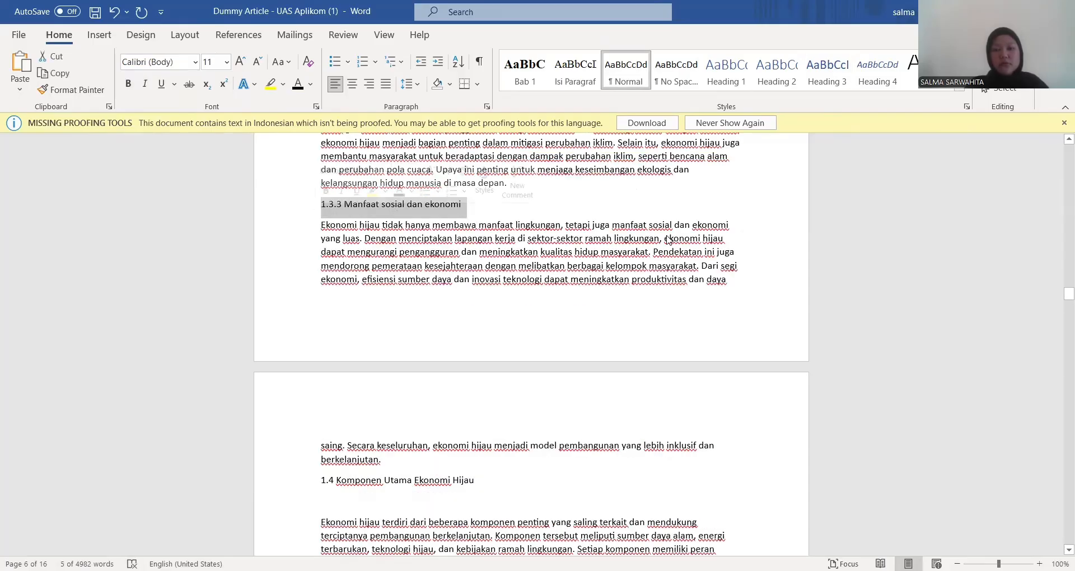
left_click(828, 72)
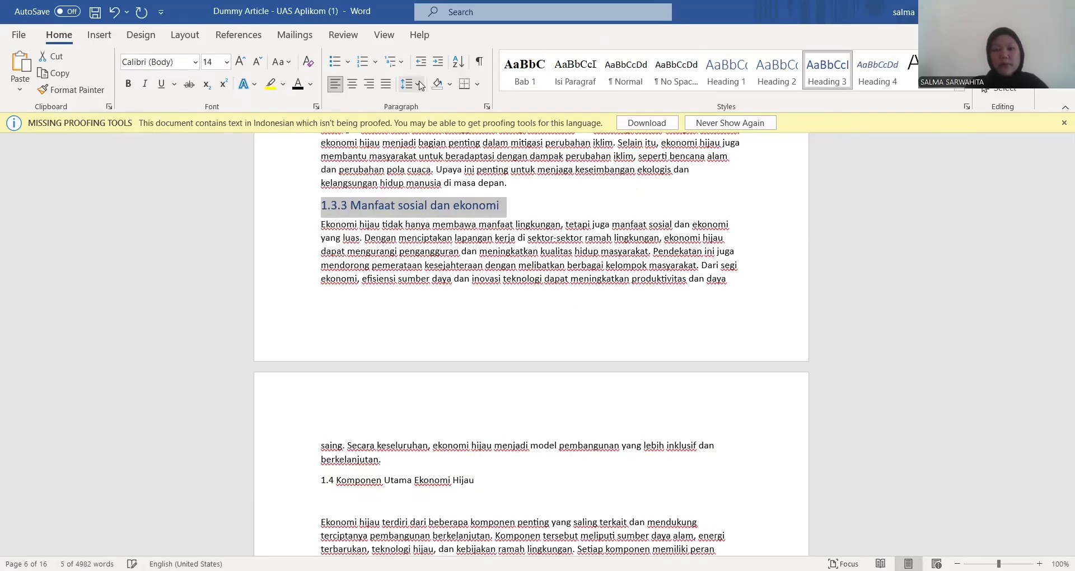
left_click(299, 85)
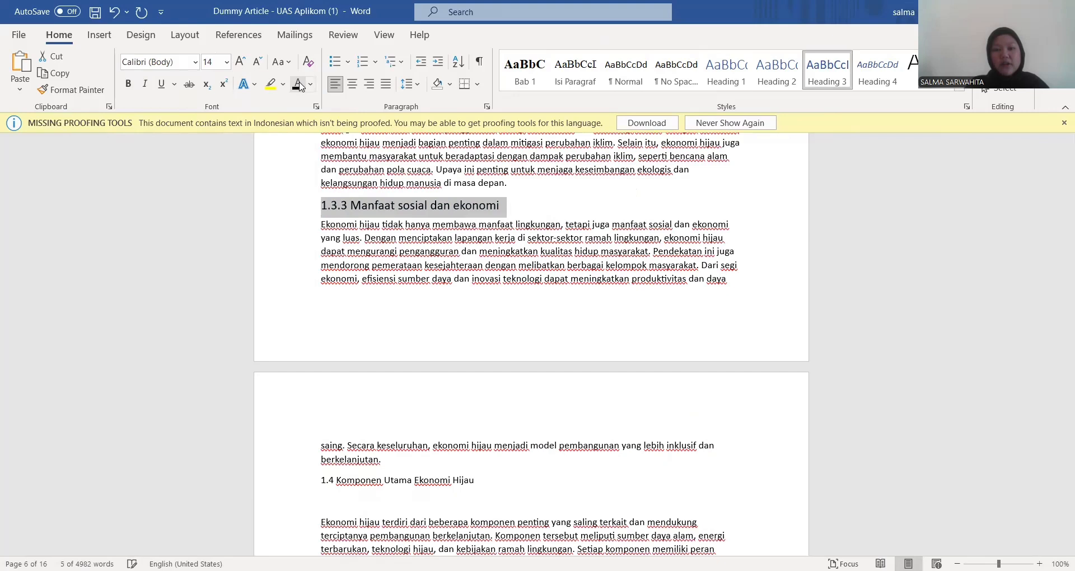
left_click(226, 62)
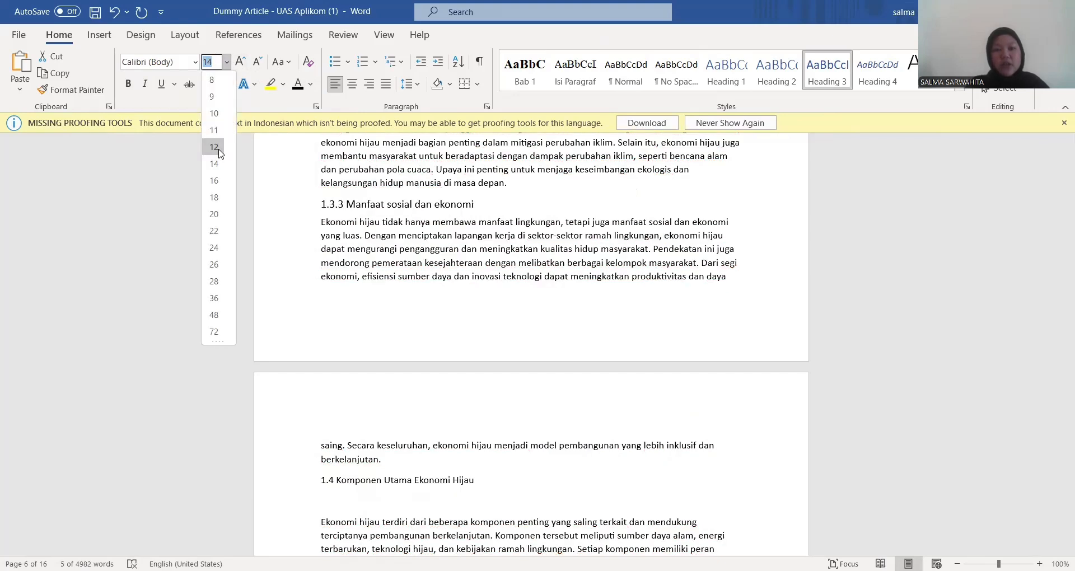
left_click(214, 147)
left_click(195, 62)
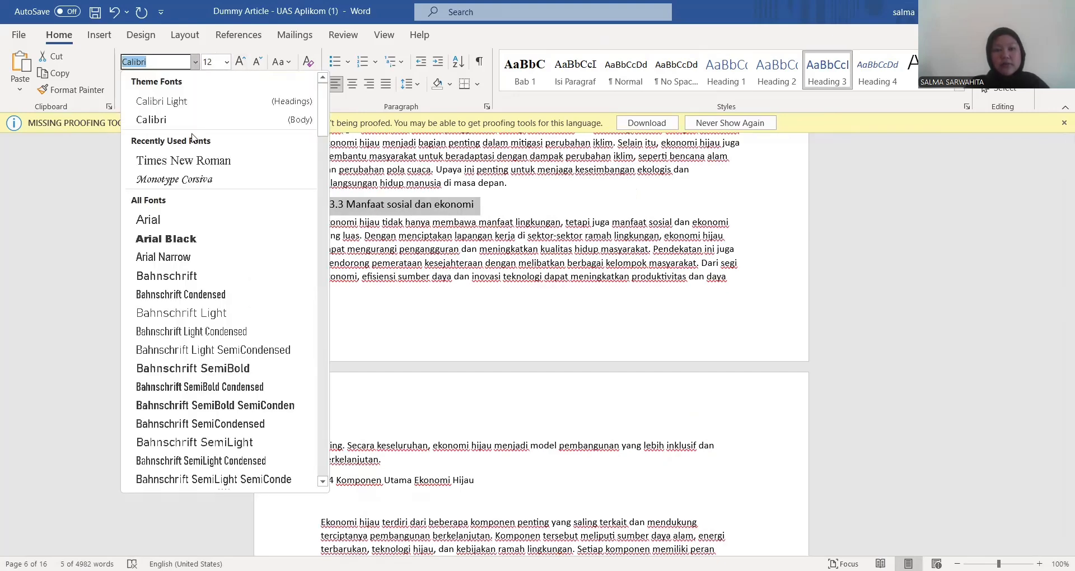
left_click(196, 153)
left_click(129, 84)
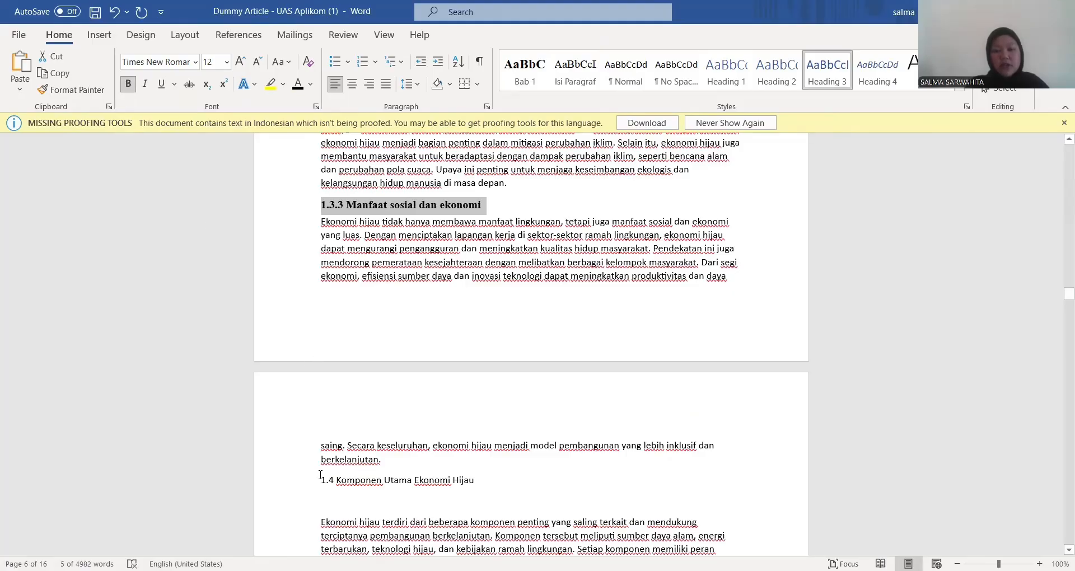
- Apply the Heading 2 style to "1.4 Komponen Utama Ekonomi Hijau" and format it in bold black Times New Roman, size 12
left_click(320, 475)
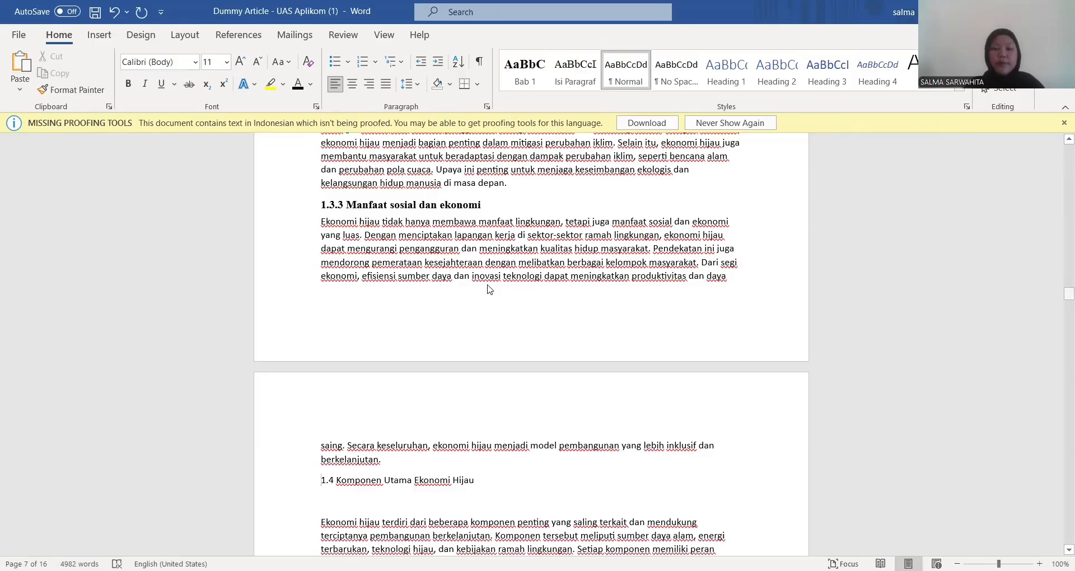
scroll(488, 288, "down", 3)
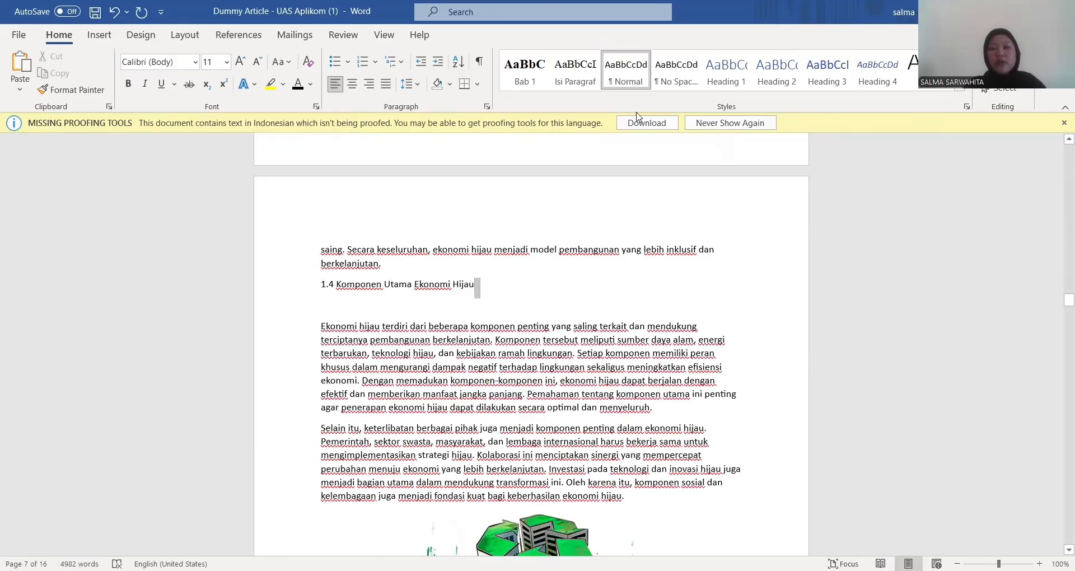
left_click(763, 70)
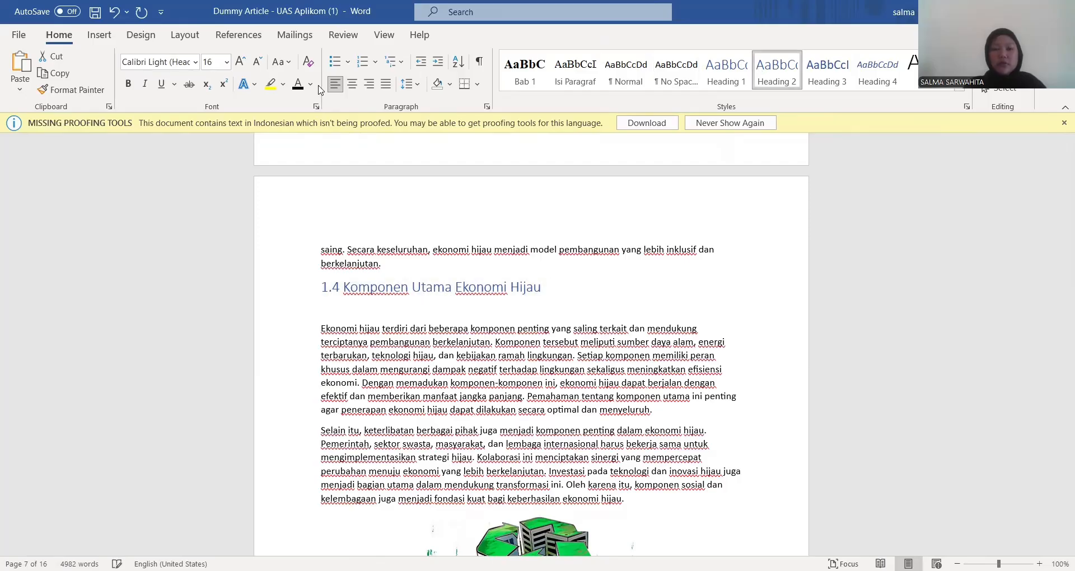
left_click(226, 62)
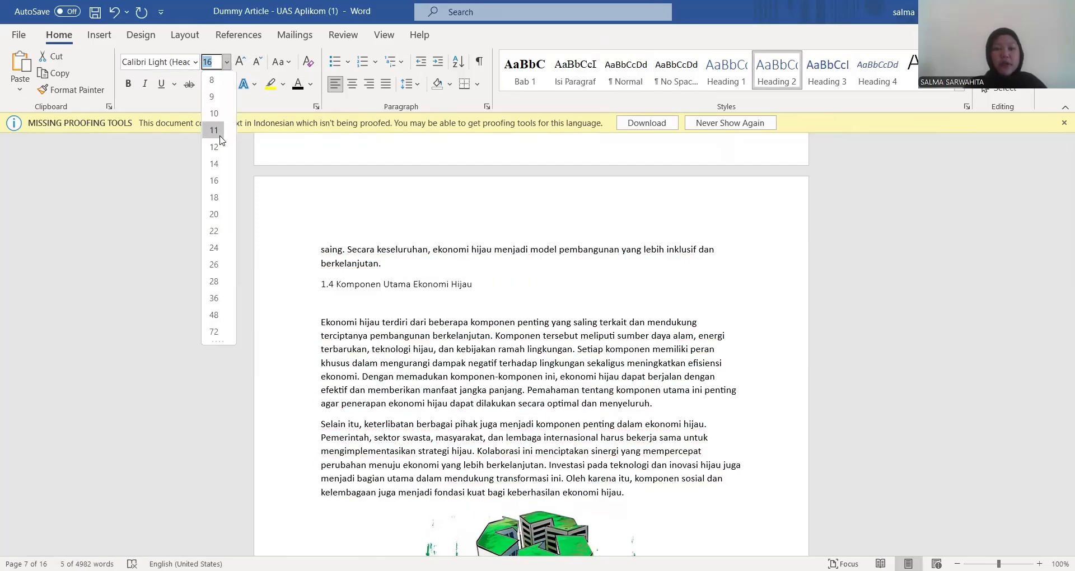
left_click(214, 146)
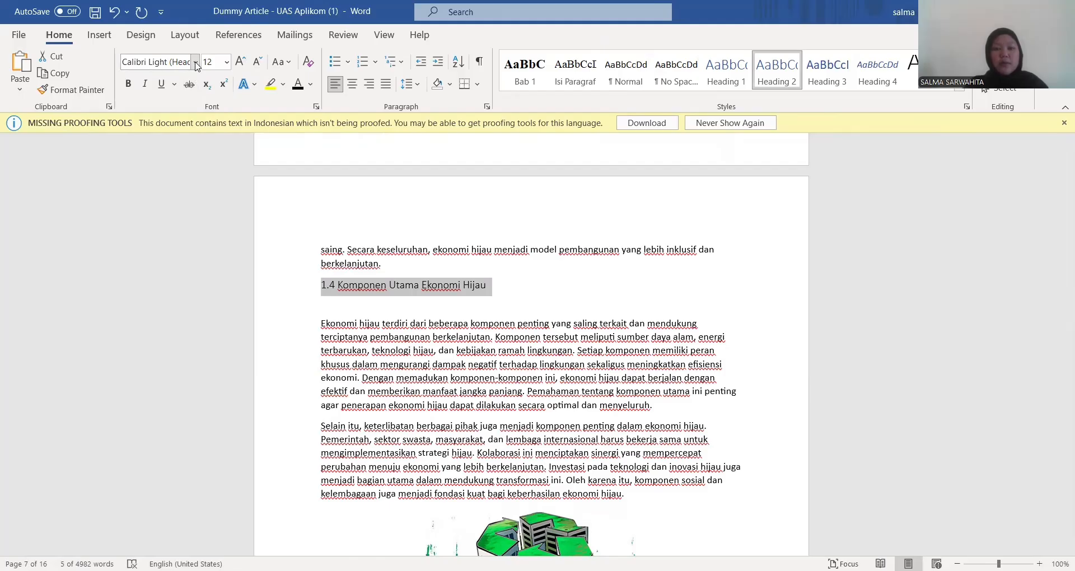
left_click(195, 61)
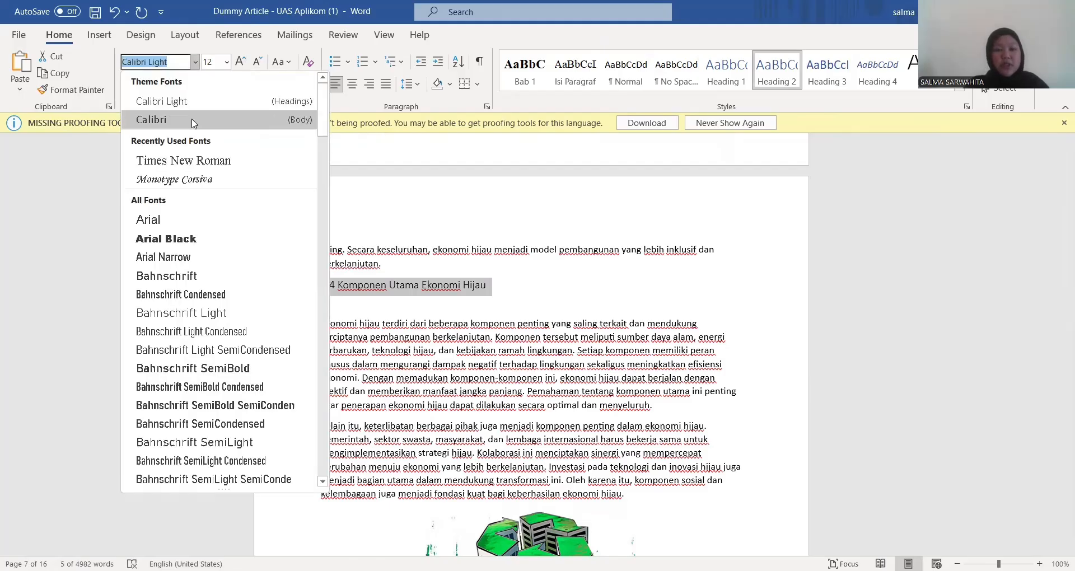
left_click(208, 159)
key("ctrl+b")
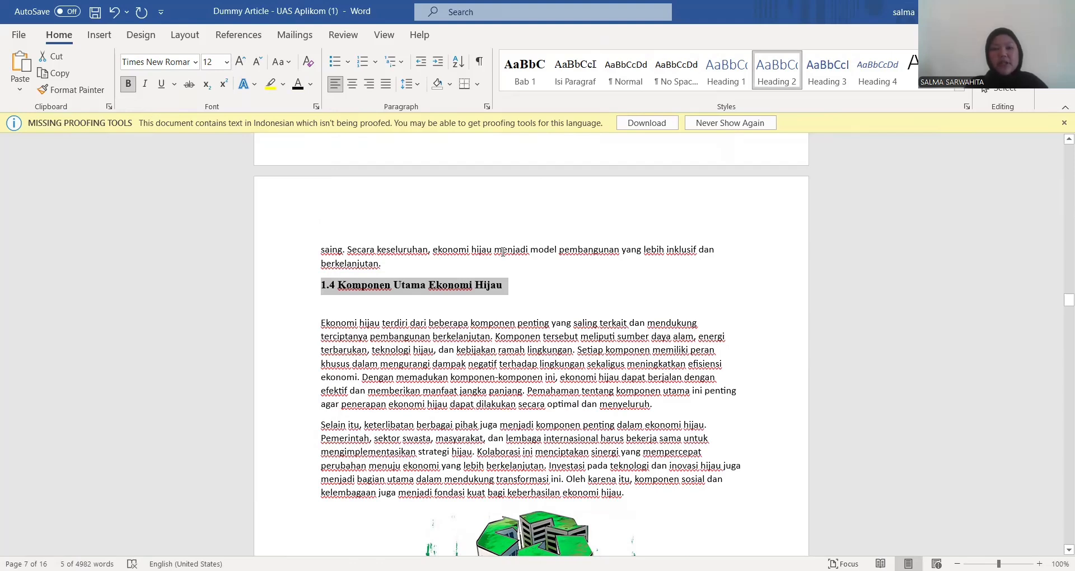
- Apply the Heading 3 style to "1.4.1 Sumber daya alam dan keberlanjutan" and format it in bold black Times New Roman, size 12
scroll(320, 160, "down", 10)
left_click(320, 162)
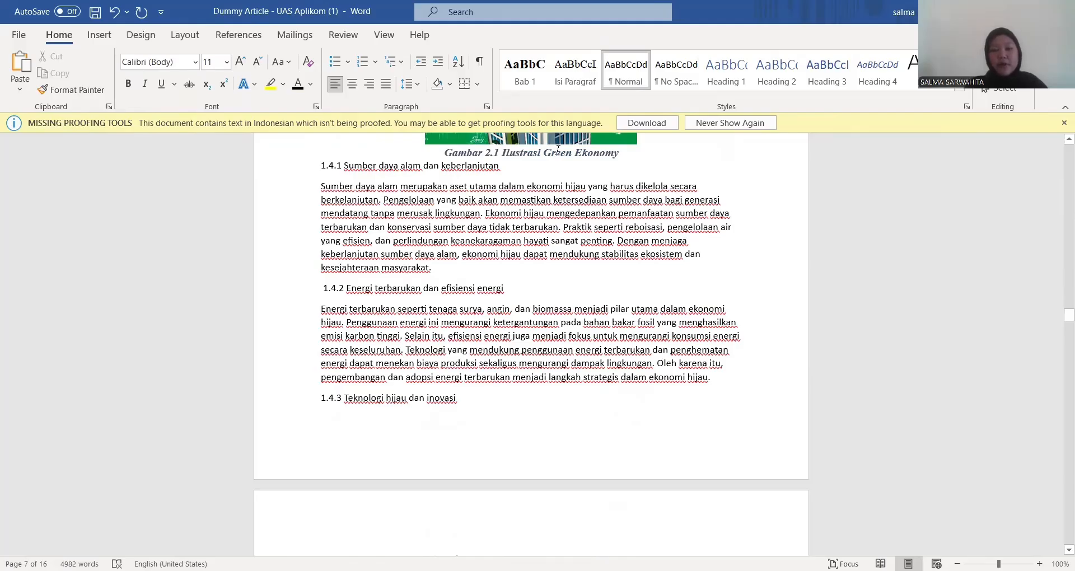
triple_click(361, 162)
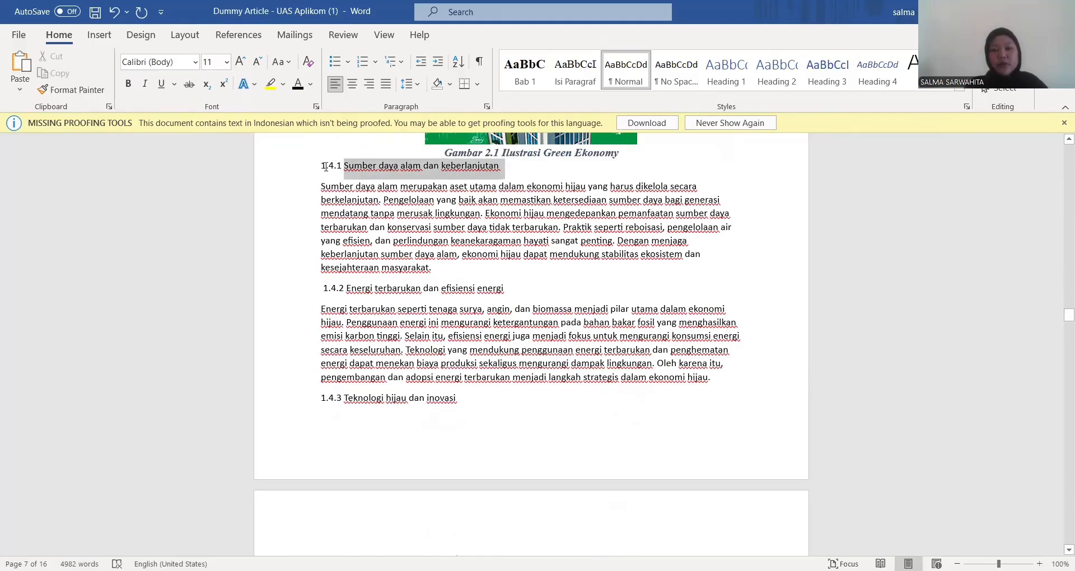
triple_click(326, 166)
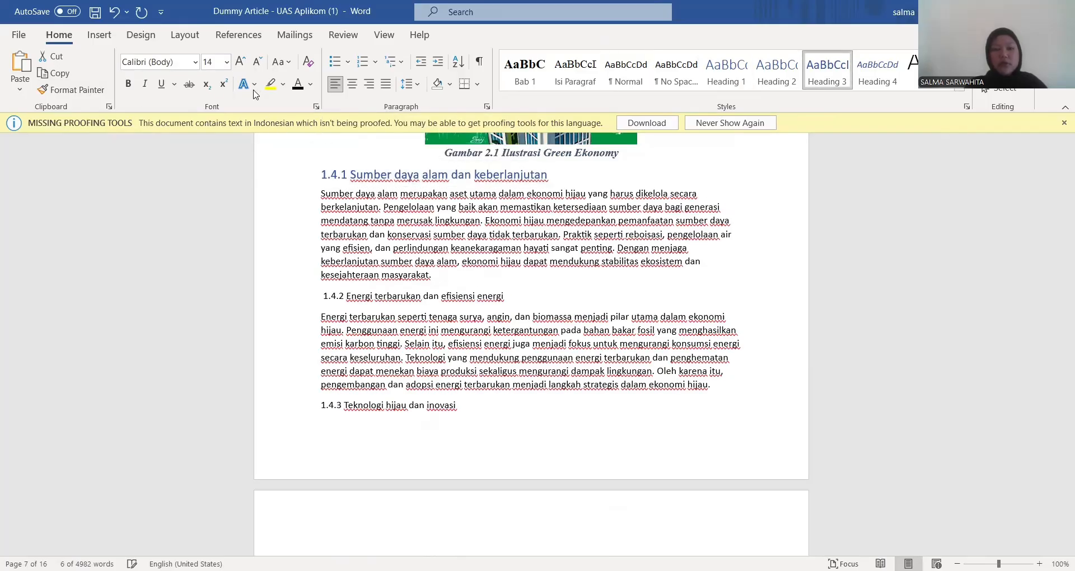
left_click(195, 61)
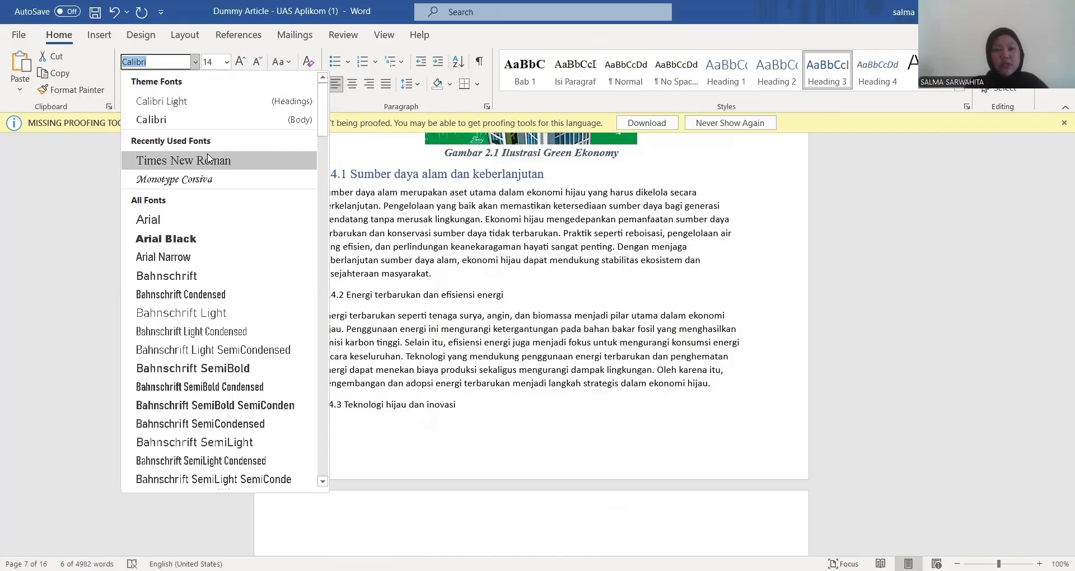
left_click(207, 159)
left_click(226, 62)
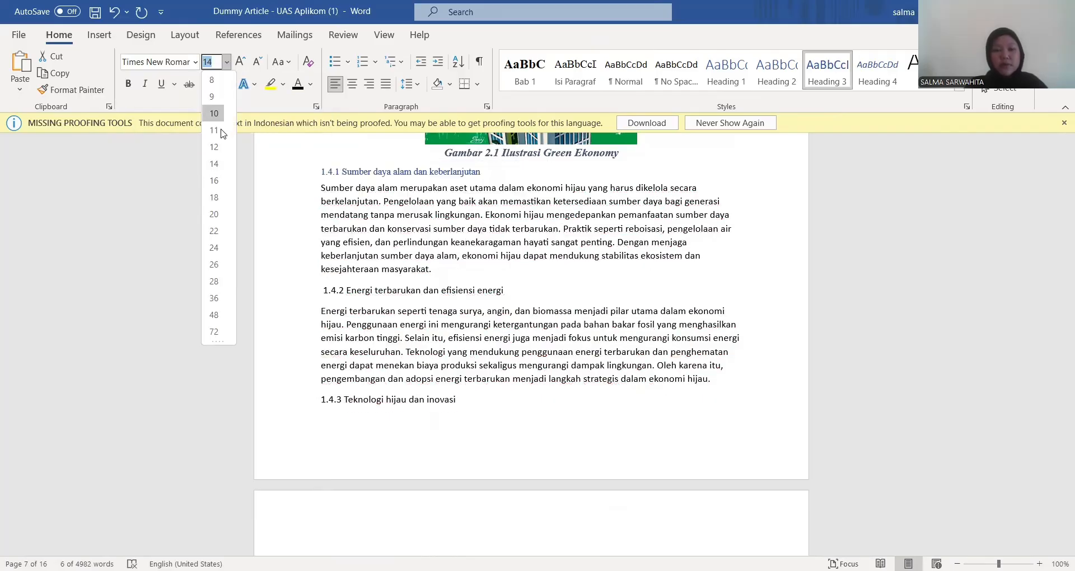
left_click(216, 144)
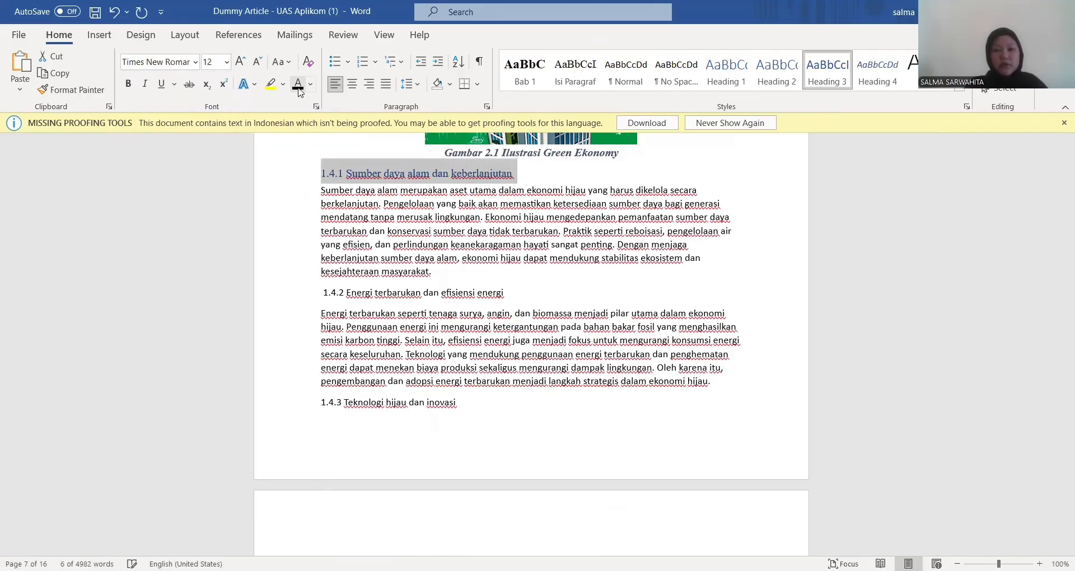
left_click(127, 83)
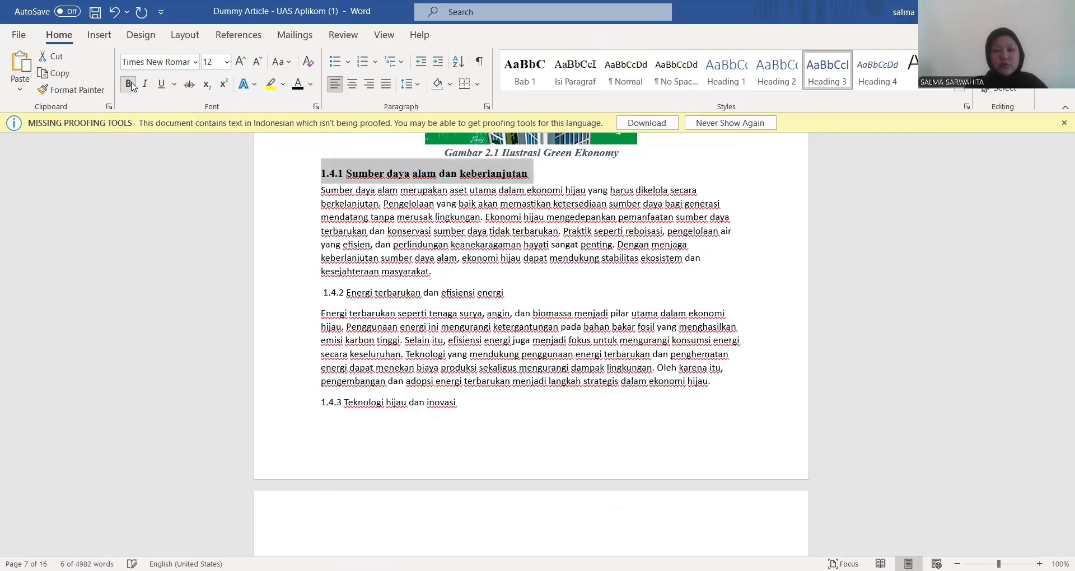
- Apply the Heading 3 style to "1.4.2 Energi terbarukan dan efisiensi energi" and format it in bold black Times New Roman, size 12
left_click(318, 295)
triple_click(515, 291)
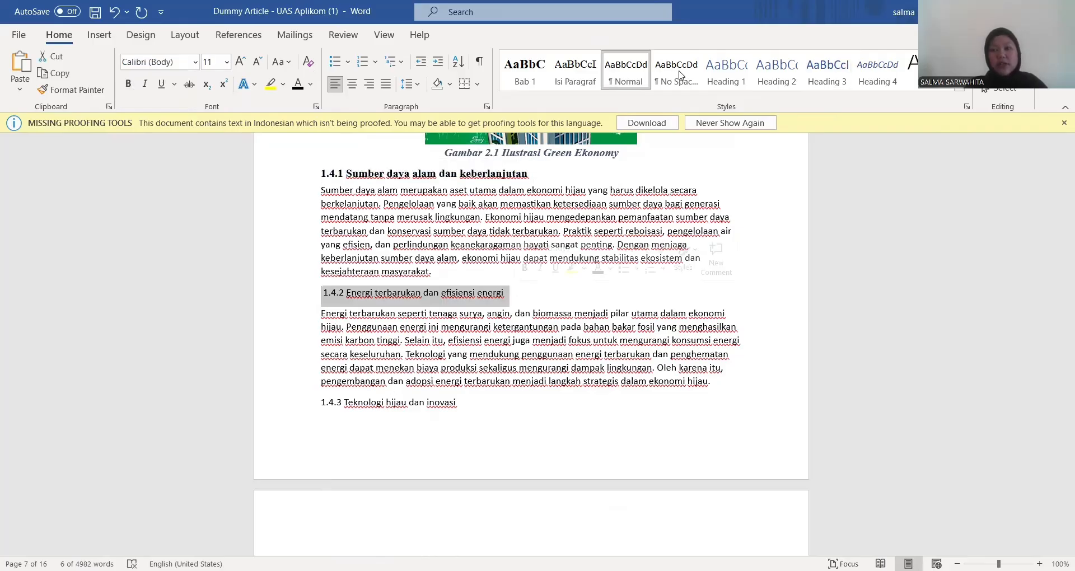
left_click(827, 70)
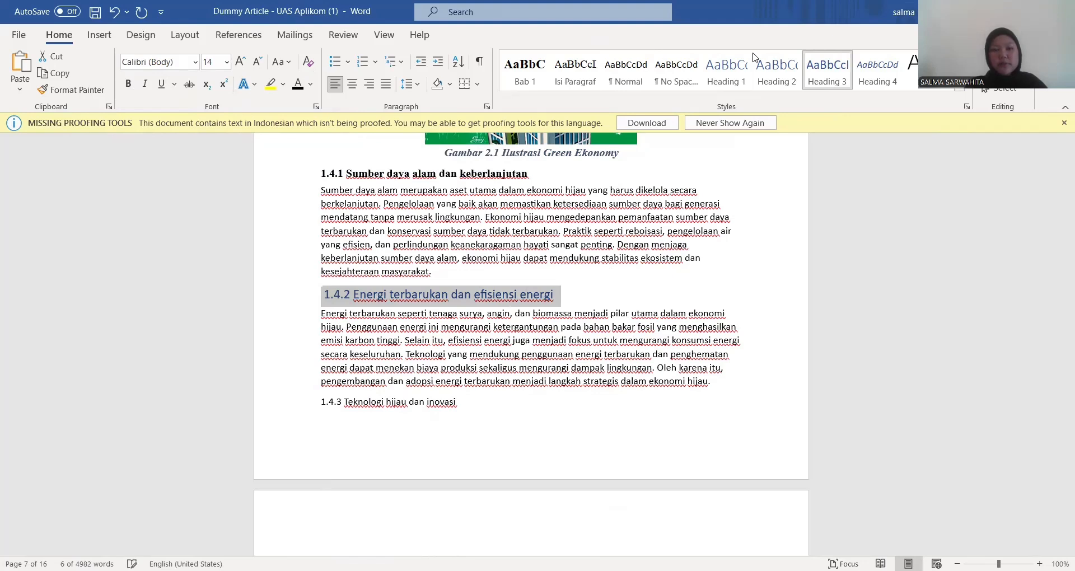
left_click(298, 84)
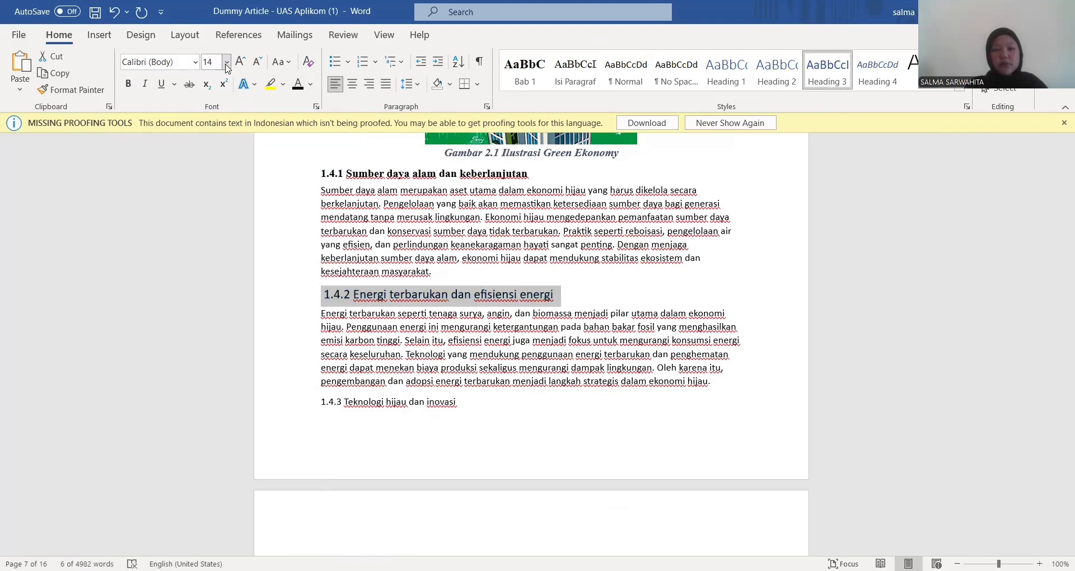
left_click(227, 62)
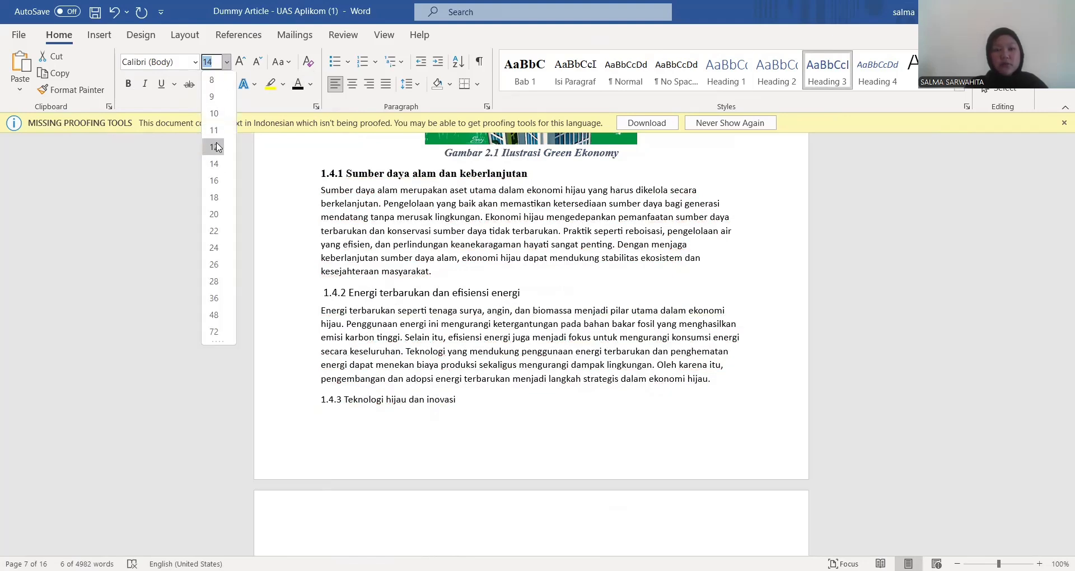
left_click(214, 146)
left_click(195, 62)
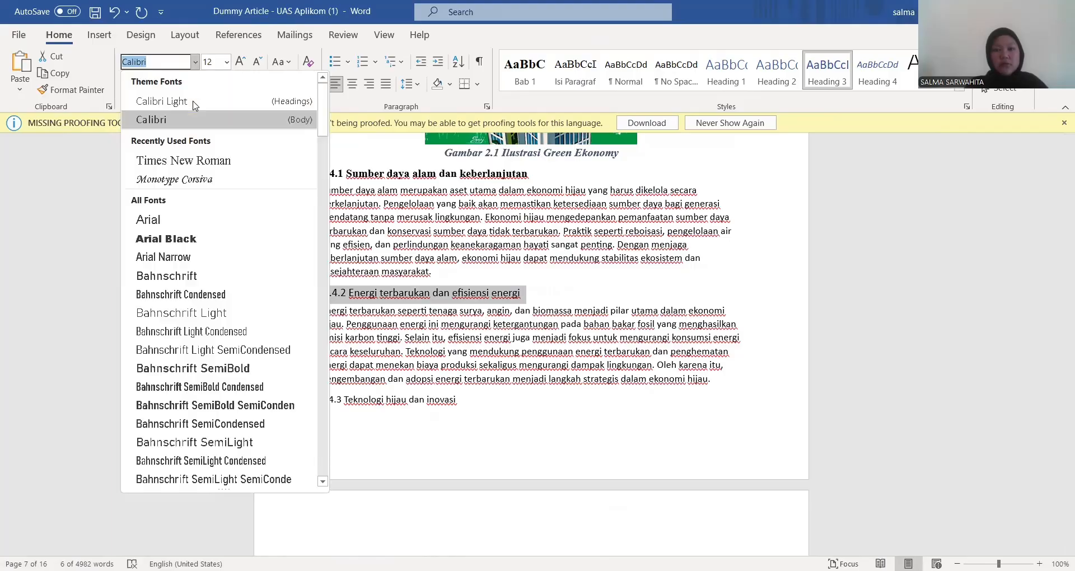
left_click(202, 161)
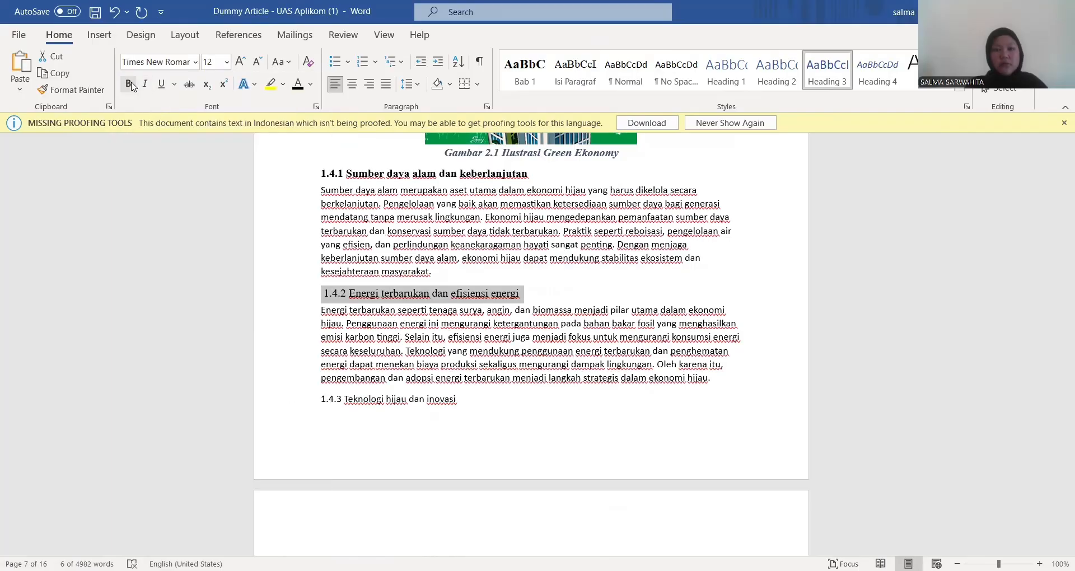
key("ctrl+b")
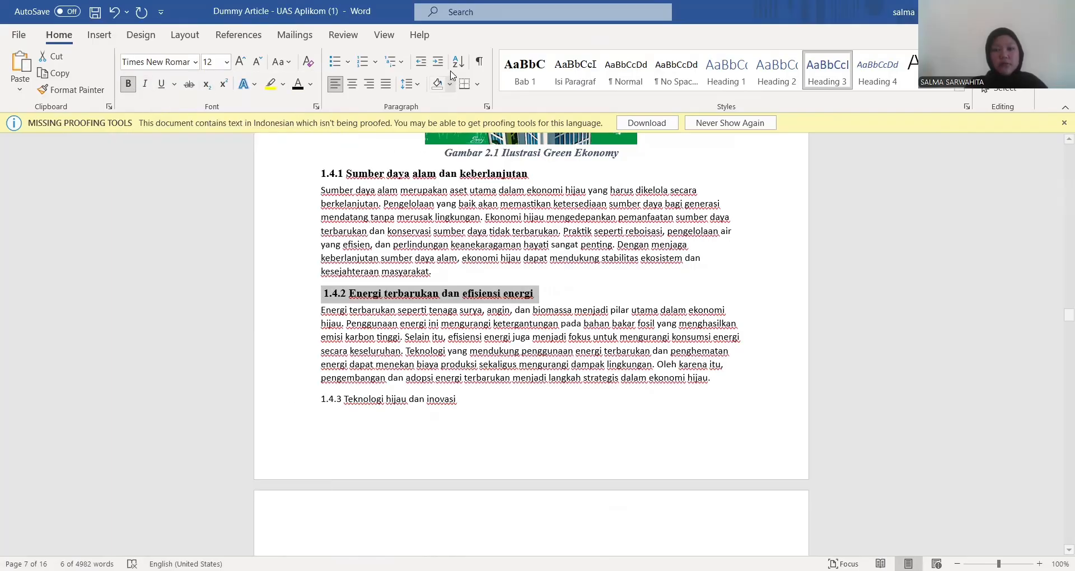
left_click(530, 280)
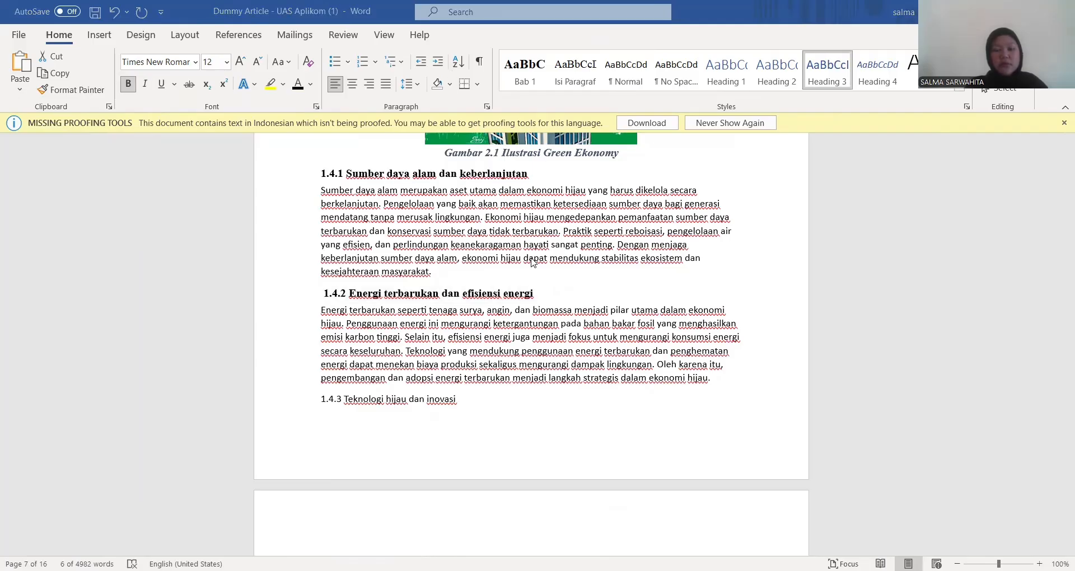
- Apply the Heading 3 style to "1.4.3 Teknologi hijau dan inovasi" and format it in bold black Times New Roman, size 12
left_click(465, 399)
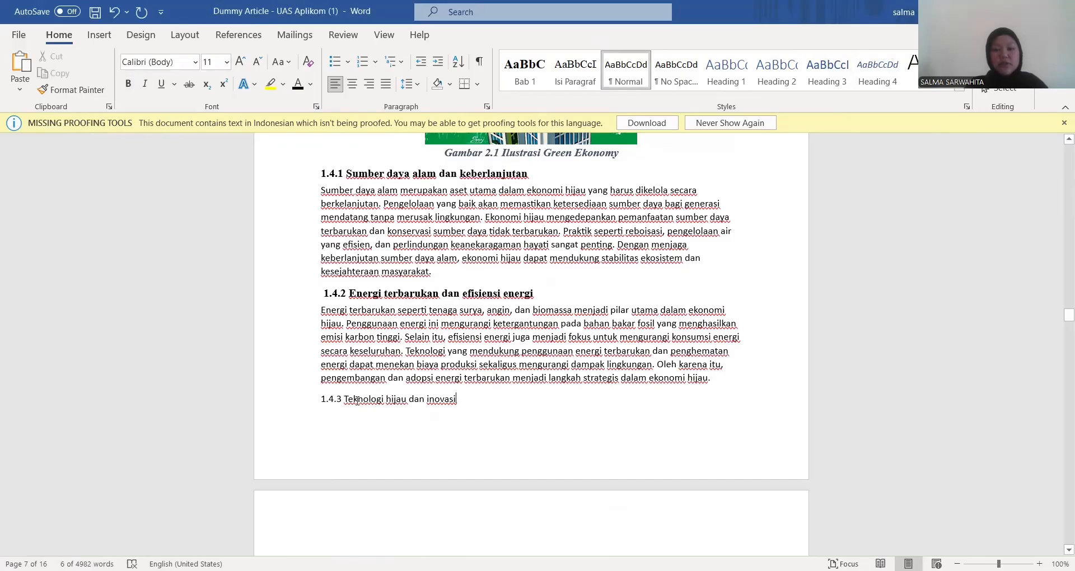
left_click_drag(465, 399, 323, 399)
left_click(827, 71)
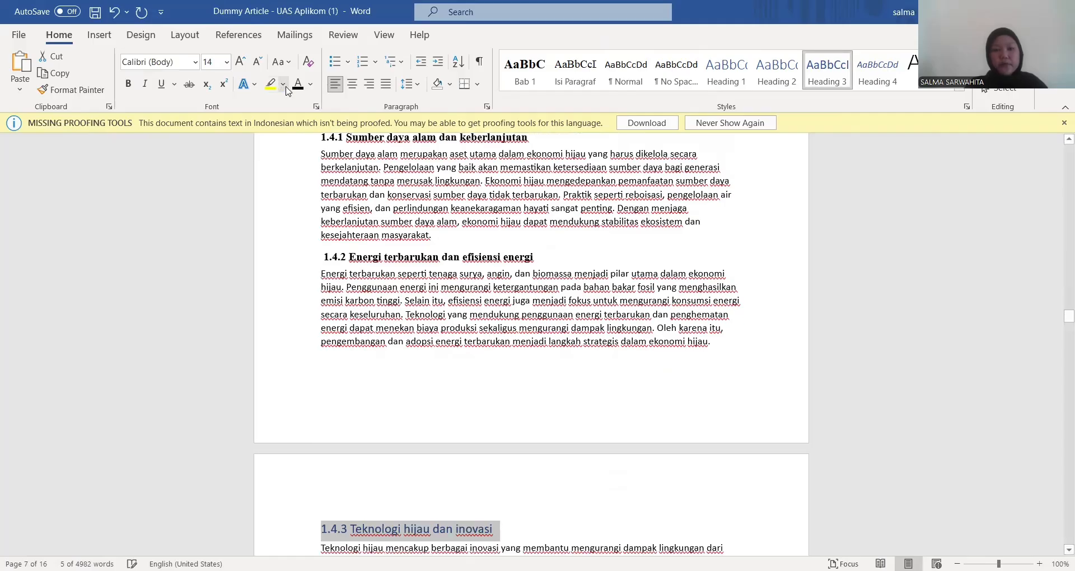
left_click(300, 85)
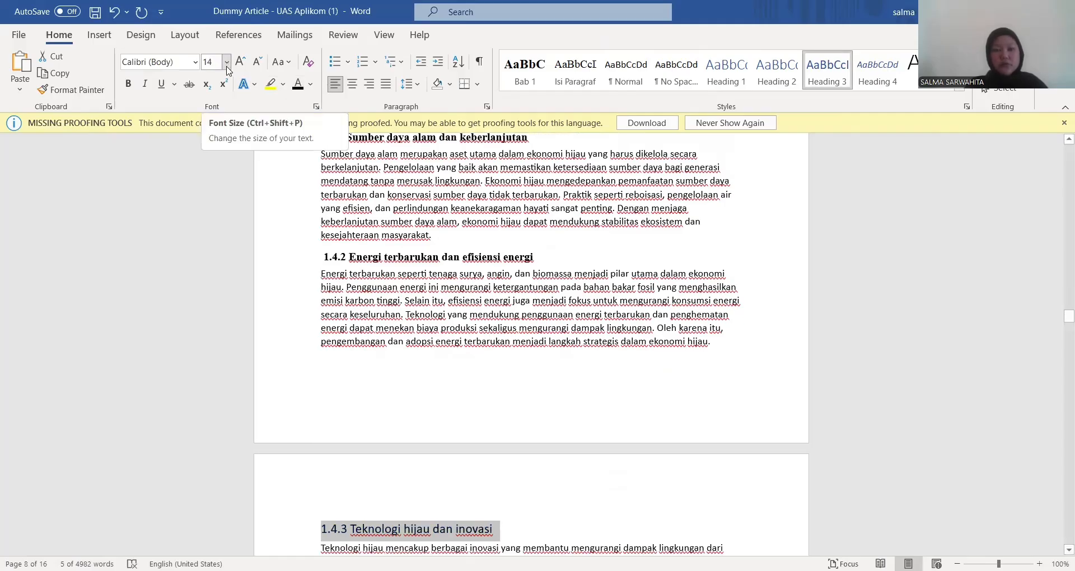
left_click(227, 66)
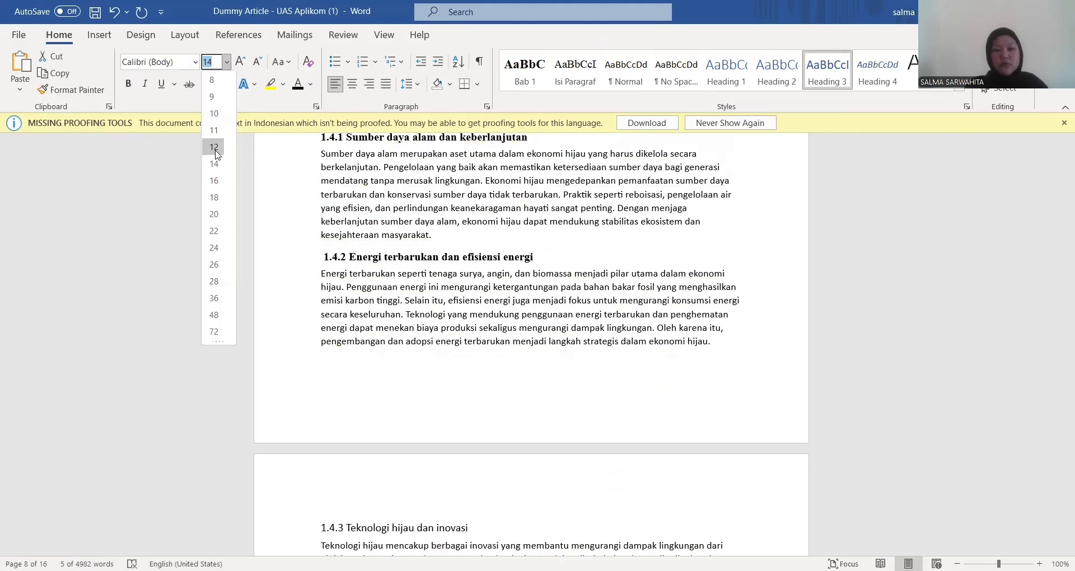
left_click(215, 148)
left_click(195, 61)
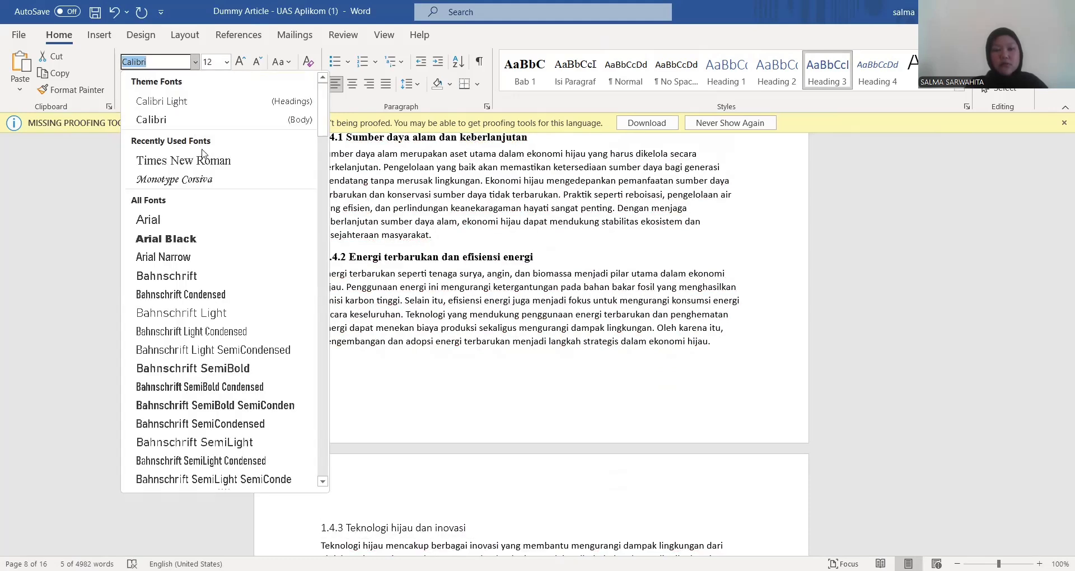
left_click(154, 96)
left_click(129, 84)
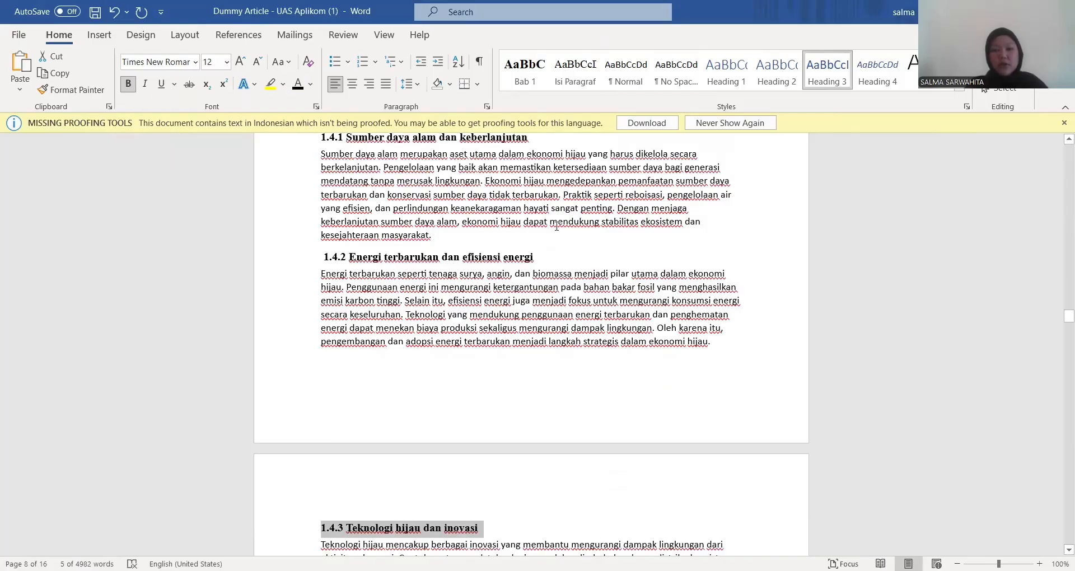
- Apply the Heading 1 style to "Bab 2 Pilar dan Komponen Ekonomi Hijau" and break the title onto a second line after "Bab 2"
scroll(725, 282, "down", 10)
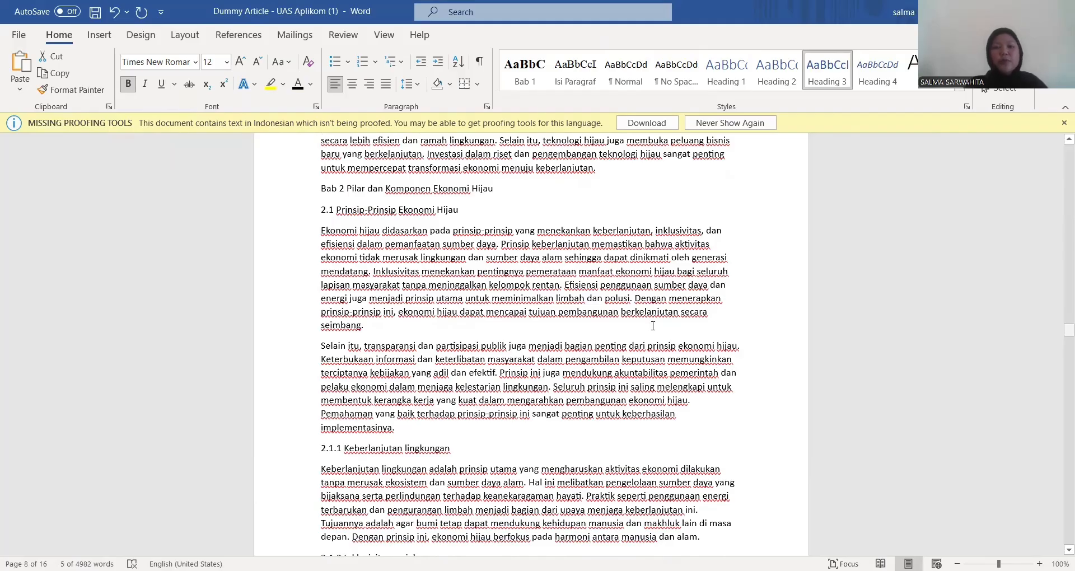
scroll(486, 322, "up", 3)
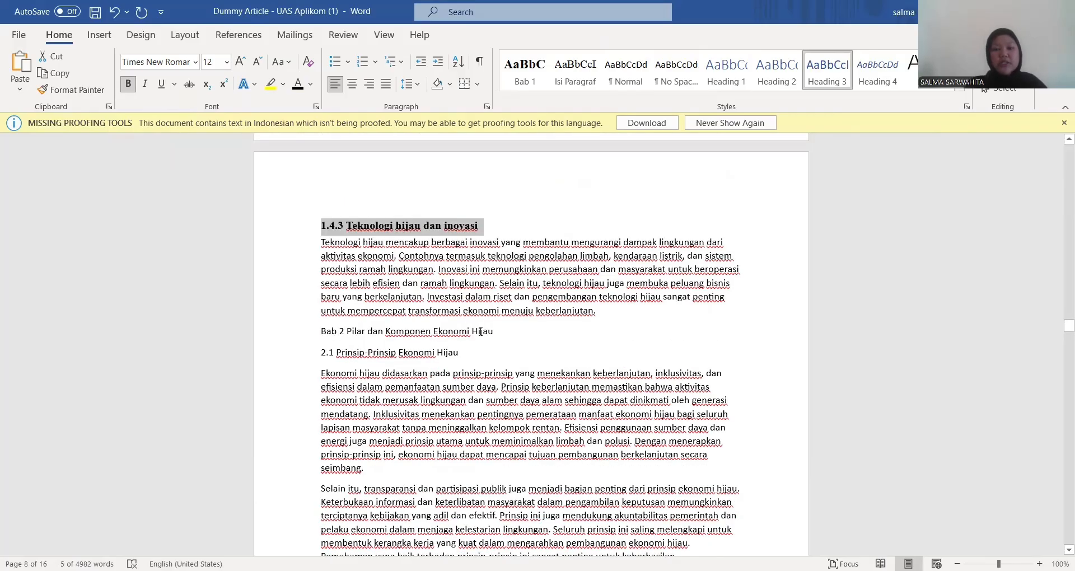
left_click(480, 331)
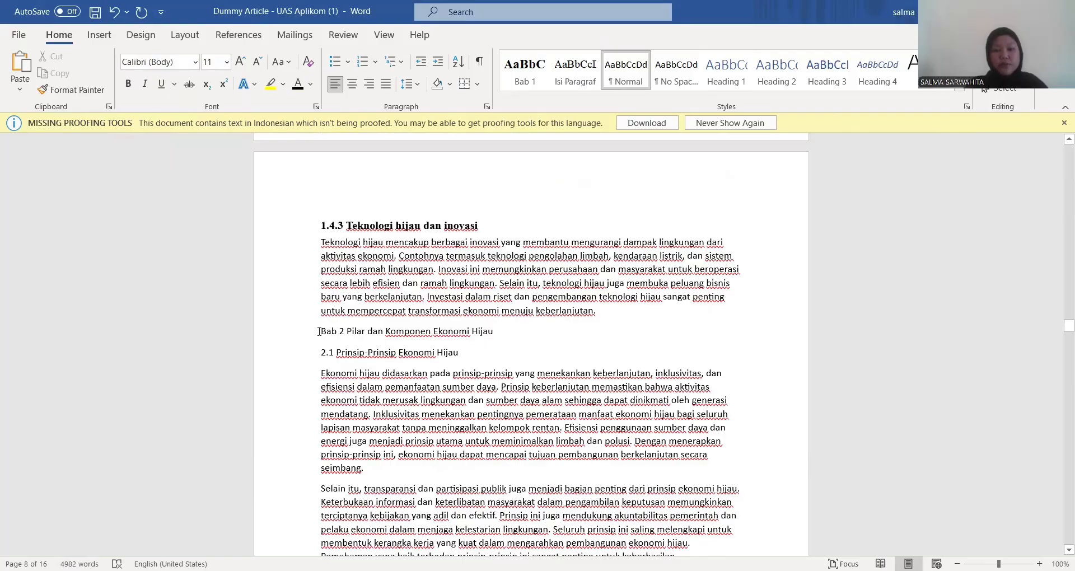
left_click_drag(321, 332, 502, 333)
left_click(726, 70)
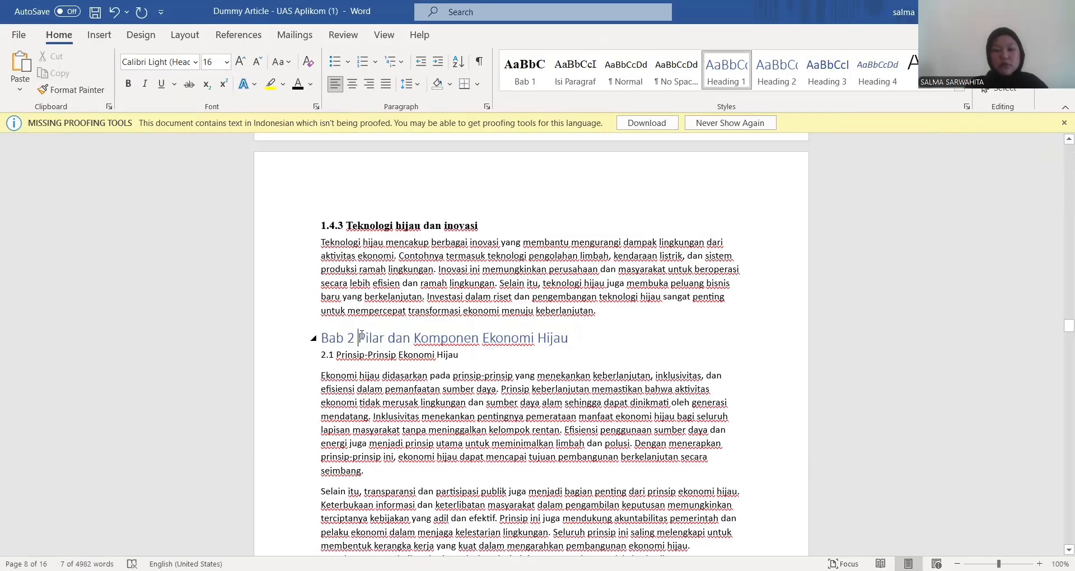
- Format the two-line Bab 2 chapter title in bold black Times New Roman, size 14, and center it
left_click_drag(321, 339, 537, 358)
left_click(298, 85)
left_click(227, 63)
left_click(219, 163)
left_click(195, 63)
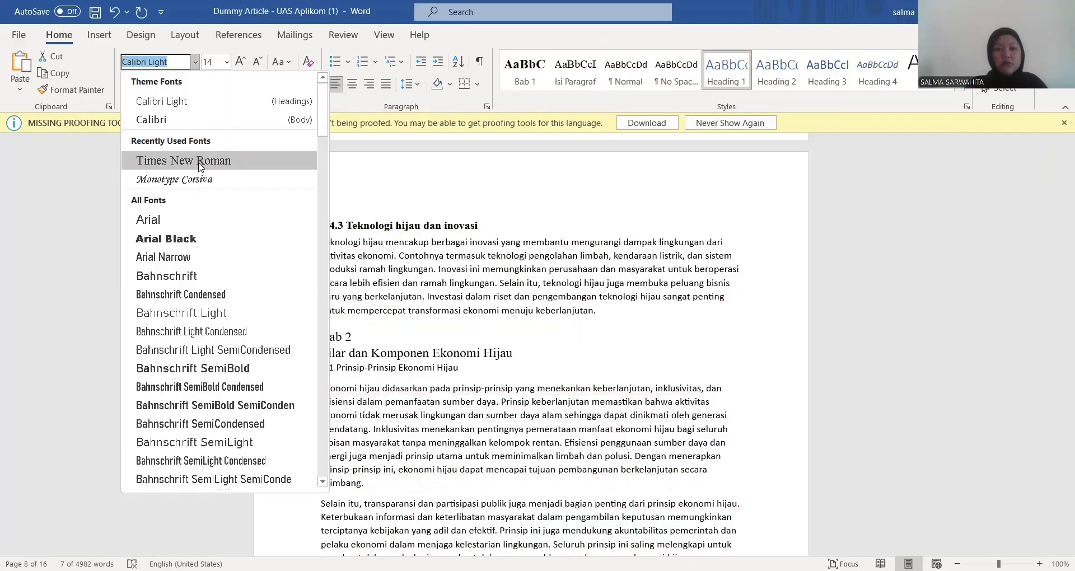
left_click(181, 161)
left_click(128, 85)
left_click(352, 84)
- Apply the Heading 2 style to "2.1 Prinsip-Prinsip Ekonomi Hijau" and format it in bold black Times New Roman, size 12
left_click_drag(321, 367, 458, 368)
left_click(777, 70)
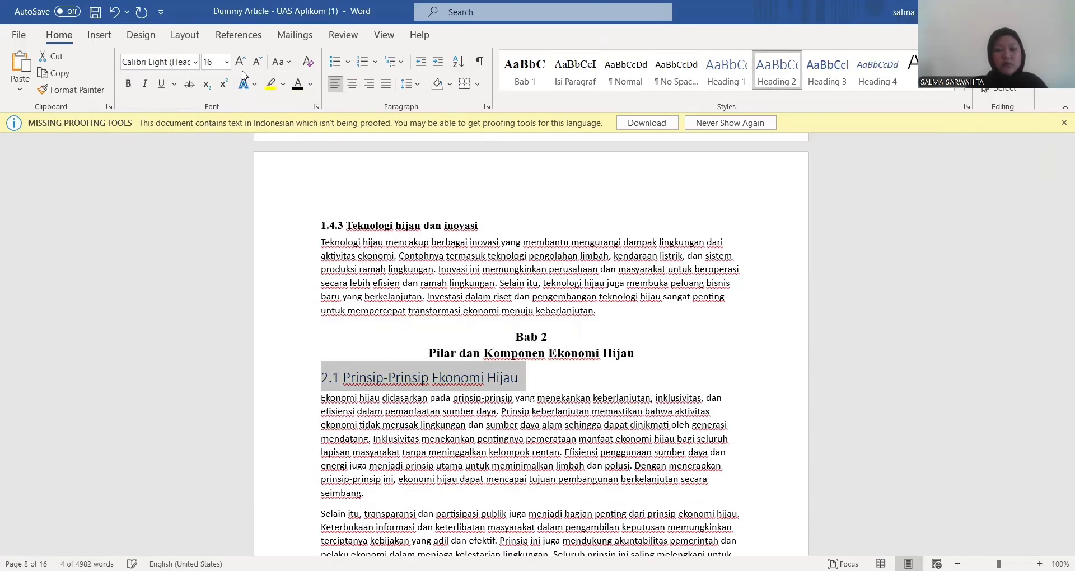
left_click(196, 63)
left_click(182, 161)
left_click(128, 85)
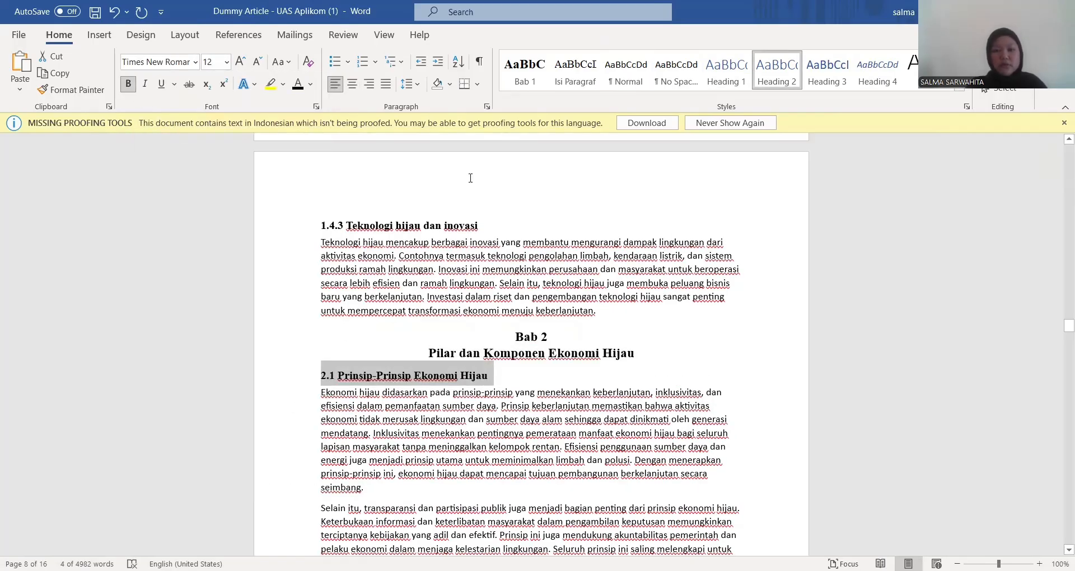
- Apply the Heading 3 style to "2.1.1 Keberlanjutan lingkungan" and format it in bold black Times New Roman, size 12
scroll(470, 178, "down", 10)
left_click_drag(468, 183, 321, 183)
left_click(827, 70)
left_click(195, 63)
left_click(182, 161)
left_click(227, 63)
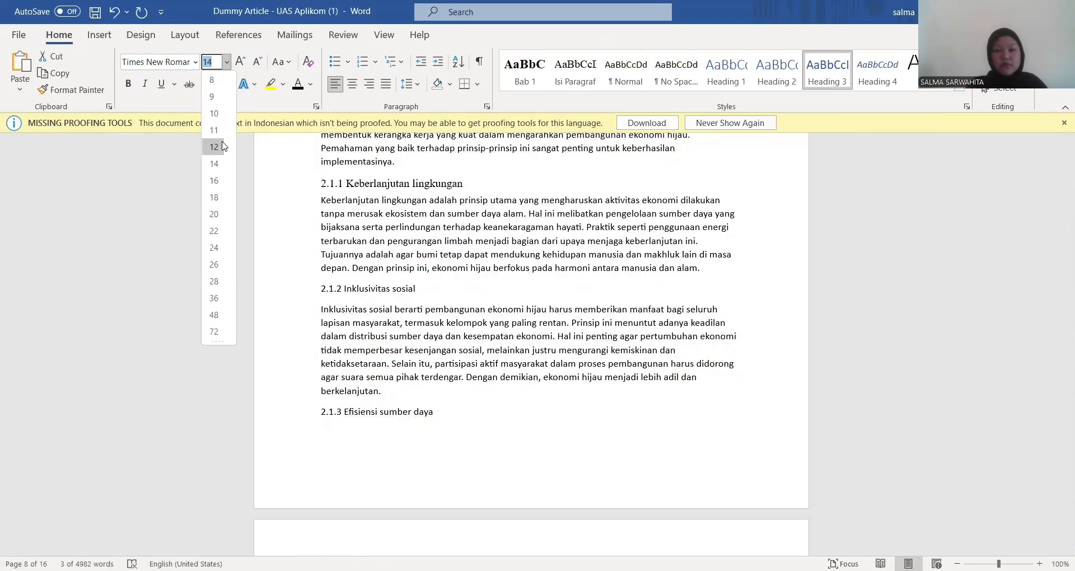
left_click(128, 84)
- Apply the Heading 3 style to "2.1.2 Inklusivitas sosial" and format it in bold black Times New Roman, size 12
left_click_drag(415, 288, 320, 288)
left_click(827, 70)
left_click(227, 62)
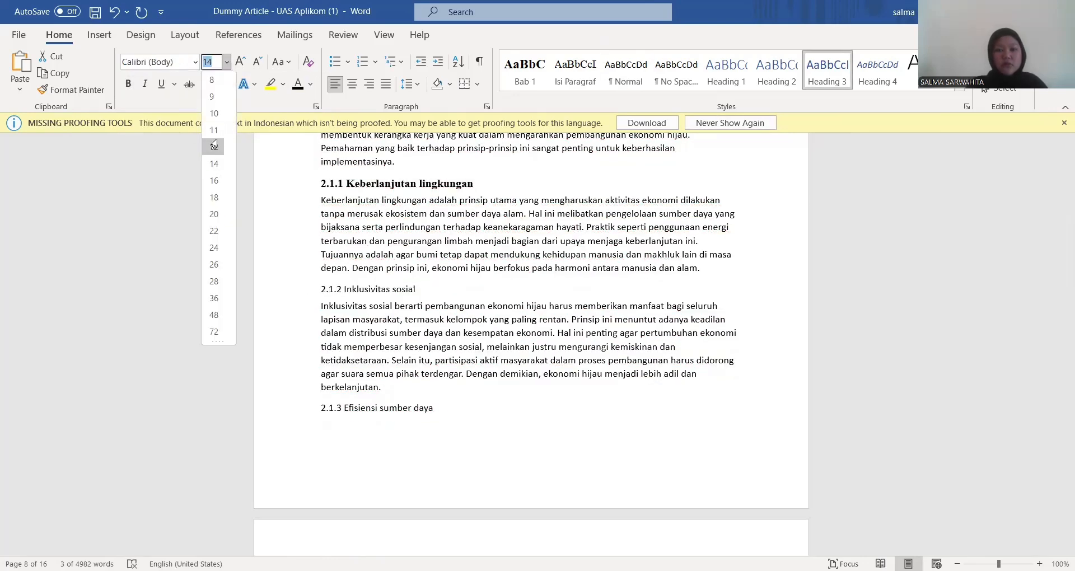
left_click(214, 145)
left_click(128, 84)
- Apply the Heading 3 style to "2.1.3 Efisiensi sumber daya" and format it in bold black Times New Roman, size 12
left_click_drag(434, 408, 320, 408)
left_click(827, 70)
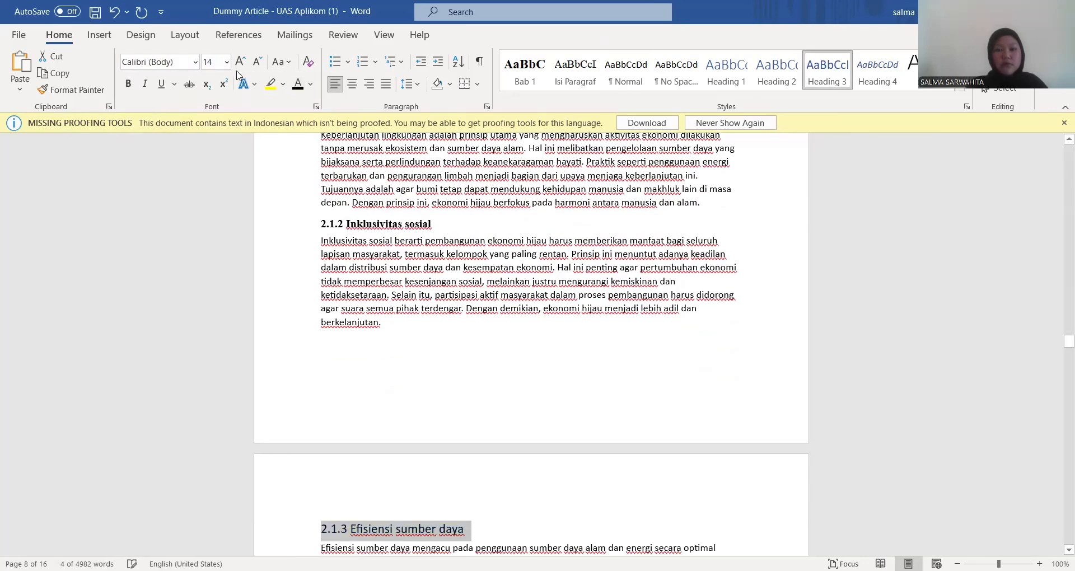
left_click(226, 62)
left_click(214, 146)
left_click(195, 63)
left_click(182, 161)
left_click(128, 84)
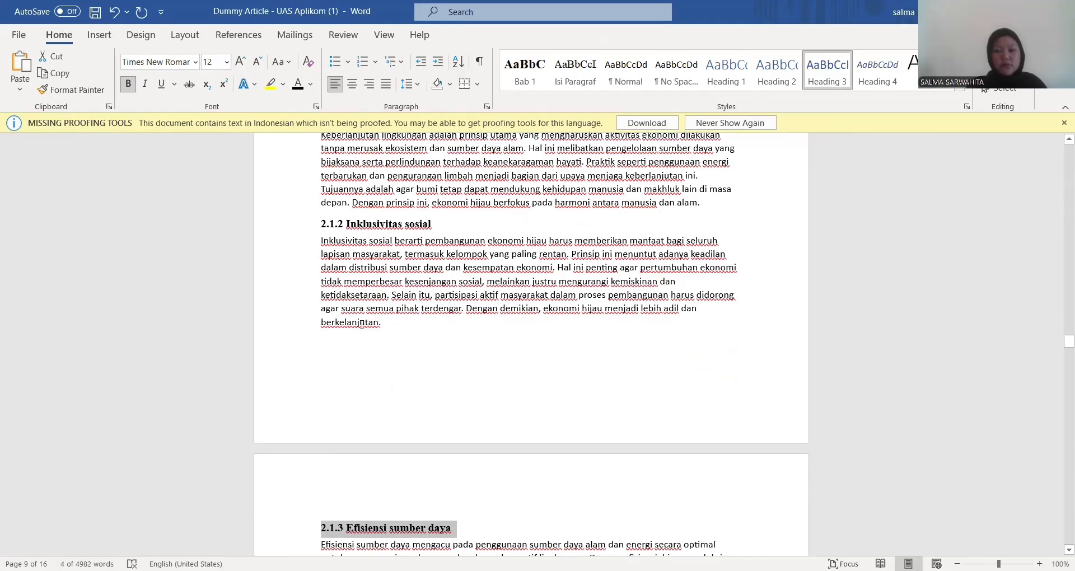
- Apply the Heading 2 style to "2.2 Sumber Daya Alam dalam Ekonomi Hijau" and format it in bold black Times New Roman, size 12
scroll(361, 324, "down", 8)
left_click_drag(529, 320, 320, 321)
left_click(776, 70)
left_click(227, 63)
left_click(214, 146)
left_click(195, 63)
left_click(182, 161)
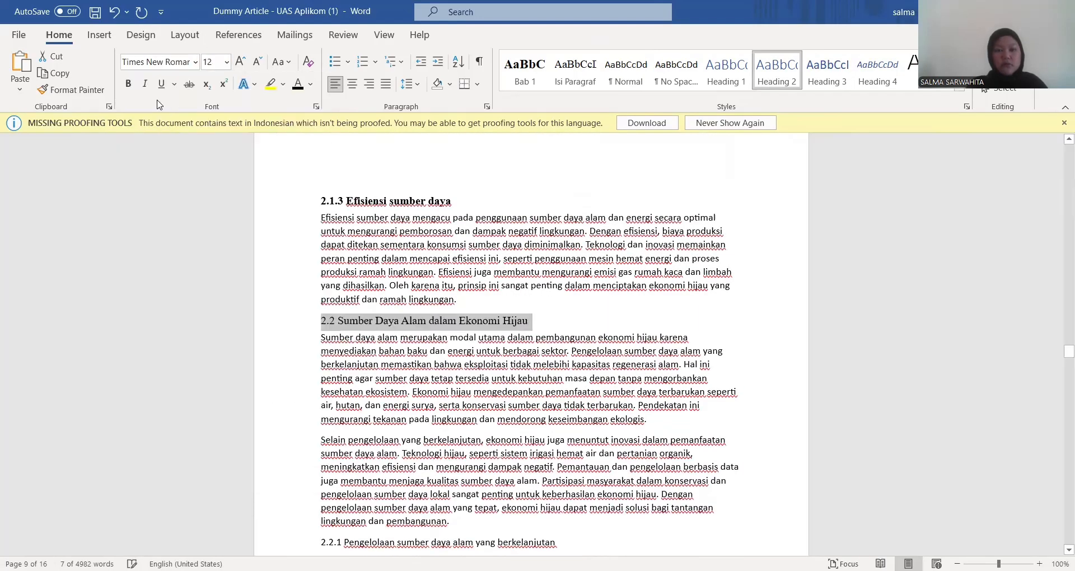
left_click(128, 84)
- Apply the Heading 3 style to "2.2.1 Pengelolaan sumber daya alam yang berkelanjutan" and format it in bold black Times New Roman, size 12
left_click_drag(557, 542, 321, 542)
left_click(827, 70)
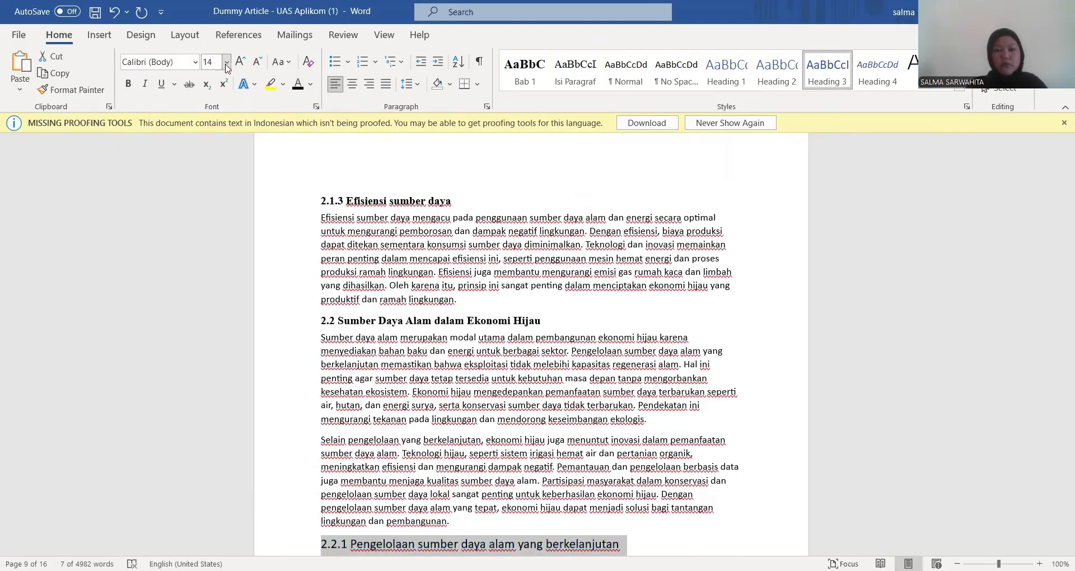
left_click(227, 62)
left_click(214, 133)
left_click(226, 63)
left_click(214, 146)
left_click(196, 63)
left_click(182, 162)
left_click(128, 84)
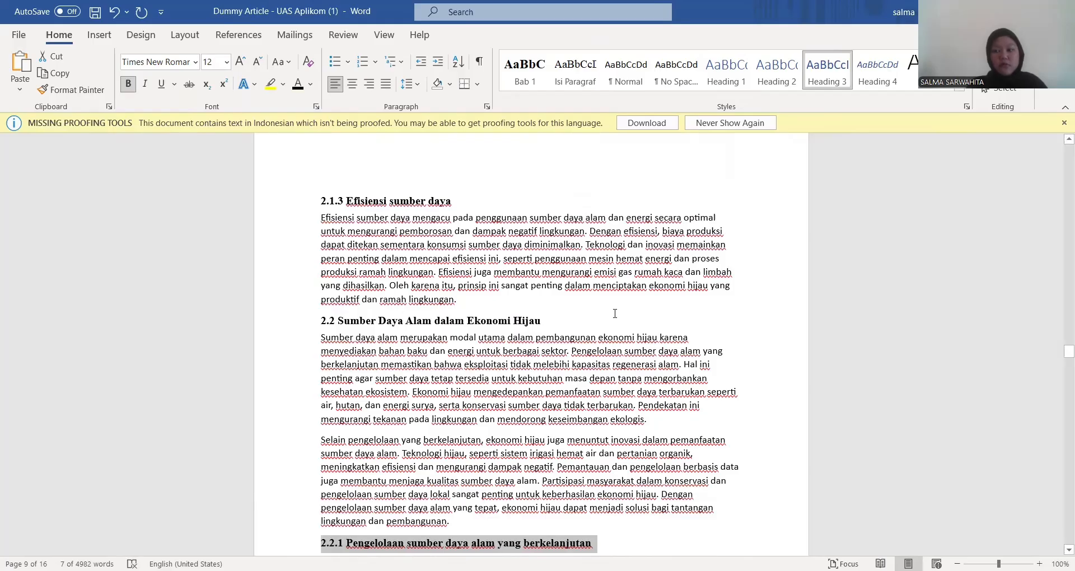
- Apply the Heading 2 style to "2.2.2 Pemanfaatan sumber daya terbarukan" and format it in bold black Times New Roman, size 12
scroll(503, 227, "down", 10)
left_click_drag(532, 235, 321, 235)
left_click(227, 63)
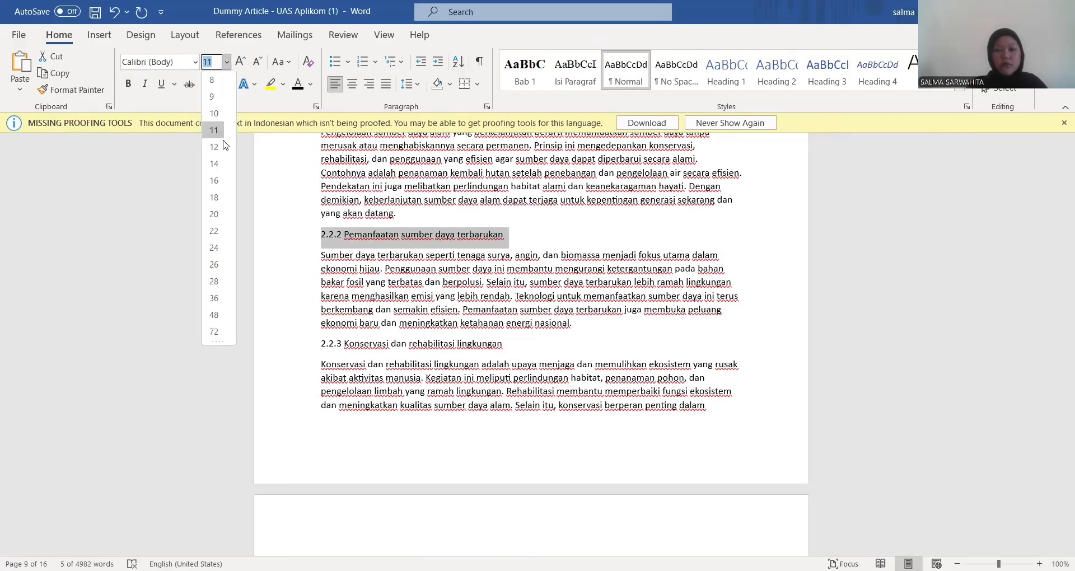
left_click(214, 146)
left_click(196, 63)
left_click(182, 161)
left_click(128, 84)
left_click(777, 70)
left_click(226, 62)
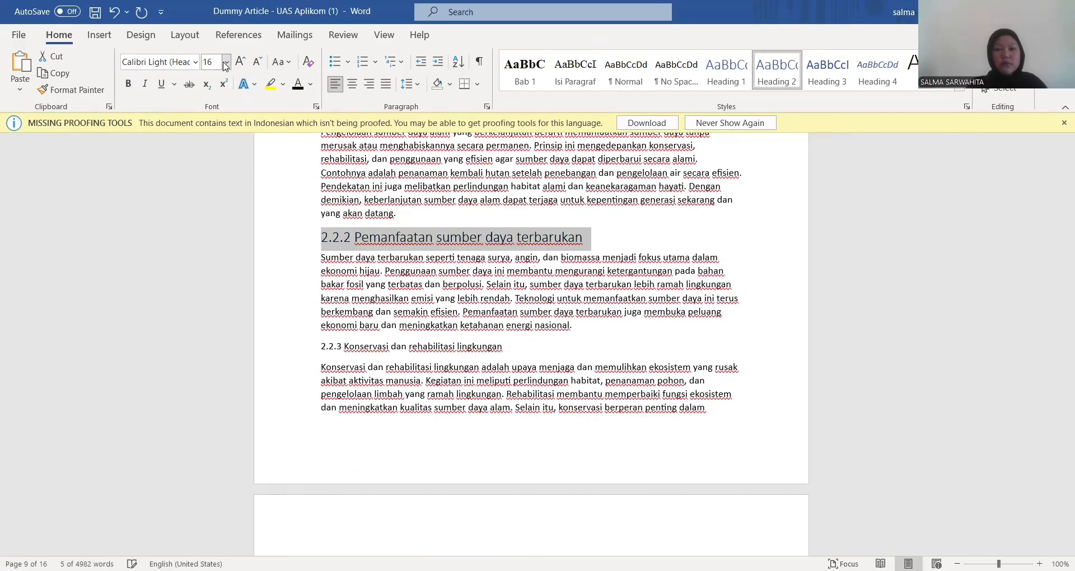
left_click(214, 145)
left_click(195, 62)
left_click(182, 161)
left_click(128, 84)
- Apply the Heading 3 style to "2.2.3 Konservasi dan rehabilitasi lingkungan" and format it in bold black Times New Roman, size 12
left_click_drag(501, 341, 320, 341)
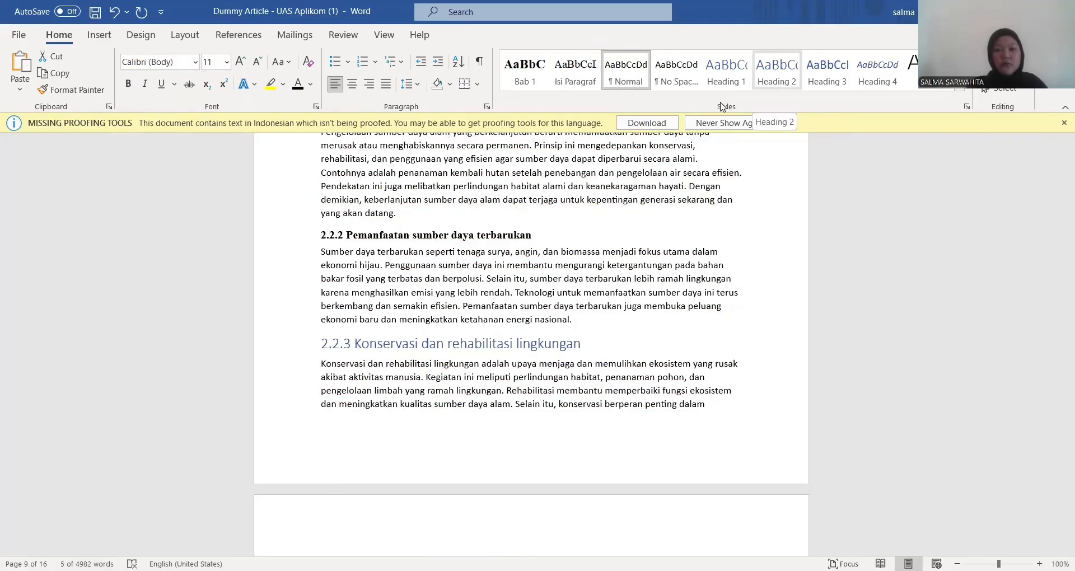
left_click(827, 70)
left_click(227, 63)
left_click(213, 145)
left_click(195, 63)
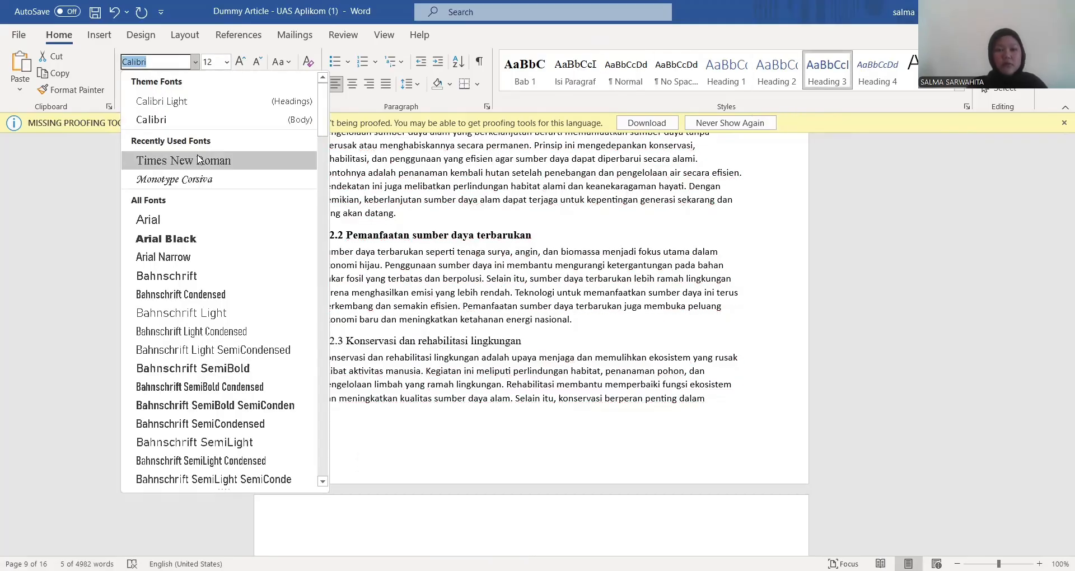
left_click(173, 157)
left_click(128, 84)
- Apply the Heading 2 style to "2.3 Energi Terbarukan dan Peranannya dalam Ekonomi Hijau" and format it in bold black Times New Roman, size 12
scroll(490, 328, "down", 8)
left_click_drag(644, 241, 321, 241)
left_click(776, 69)
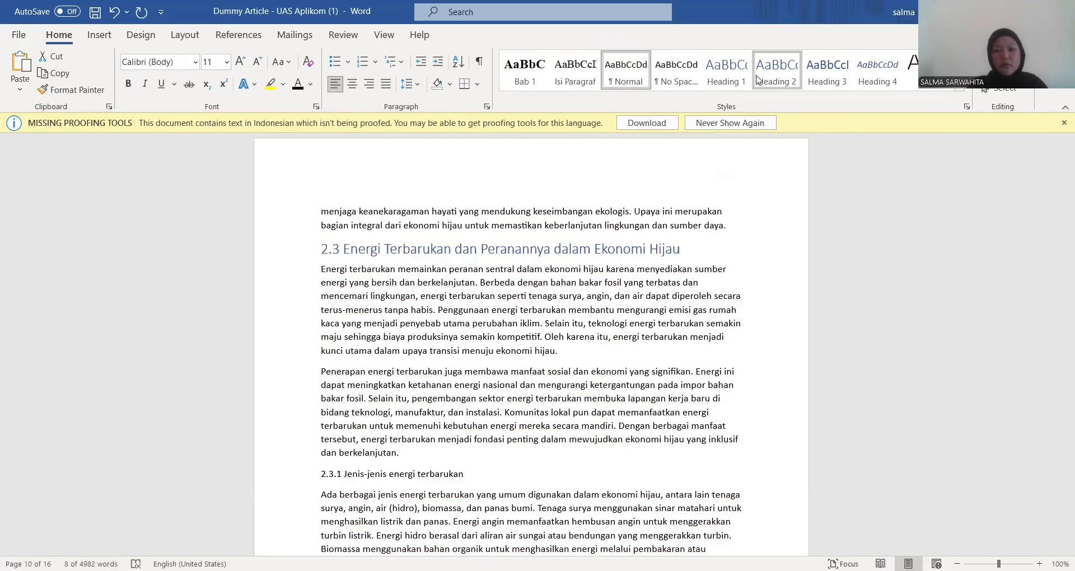
left_click(195, 63)
left_click(177, 159)
left_click(227, 62)
left_click(214, 146)
left_click(128, 84)
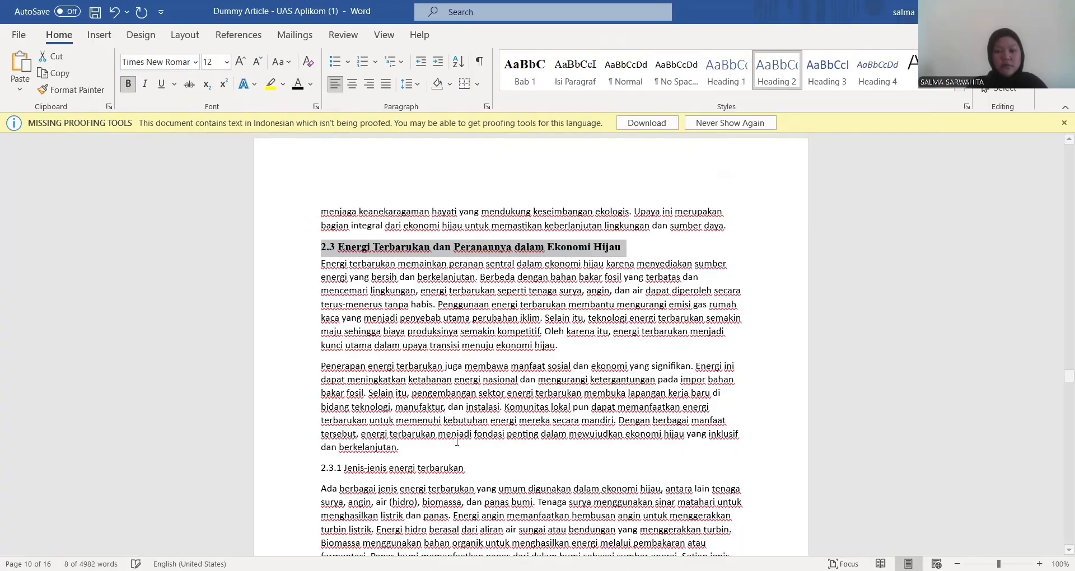
- Apply the Heading 3 style to "2.3.1 Jenis-jenis energi terbarukan" and format it in bold black Times New Roman, size 12
left_click_drag(464, 473, 321, 473)
left_click(227, 63)
left_click(214, 146)
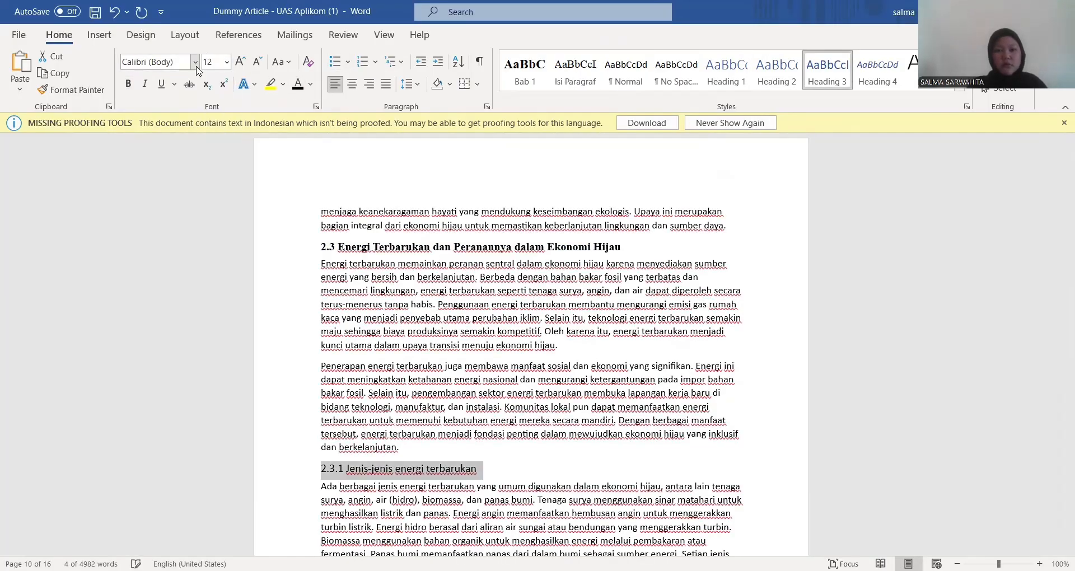
left_click(196, 63)
left_click(177, 159)
left_click(128, 84)
- Apply the Heading 3 style to "2.3.2 Manfaat penggunaan energi terbarukan" and format it in bold black Times New Roman, size 12
scroll(692, 340, "down", 7)
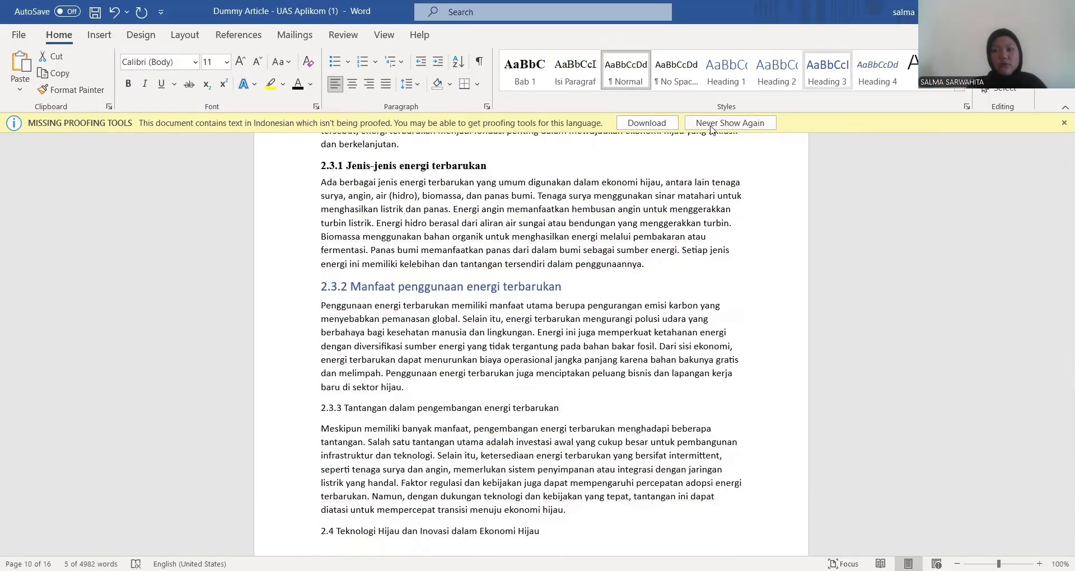
left_click_drag(510, 285, 320, 285)
left_click(227, 63)
left_click(213, 147)
left_click(195, 63)
left_click(177, 159)
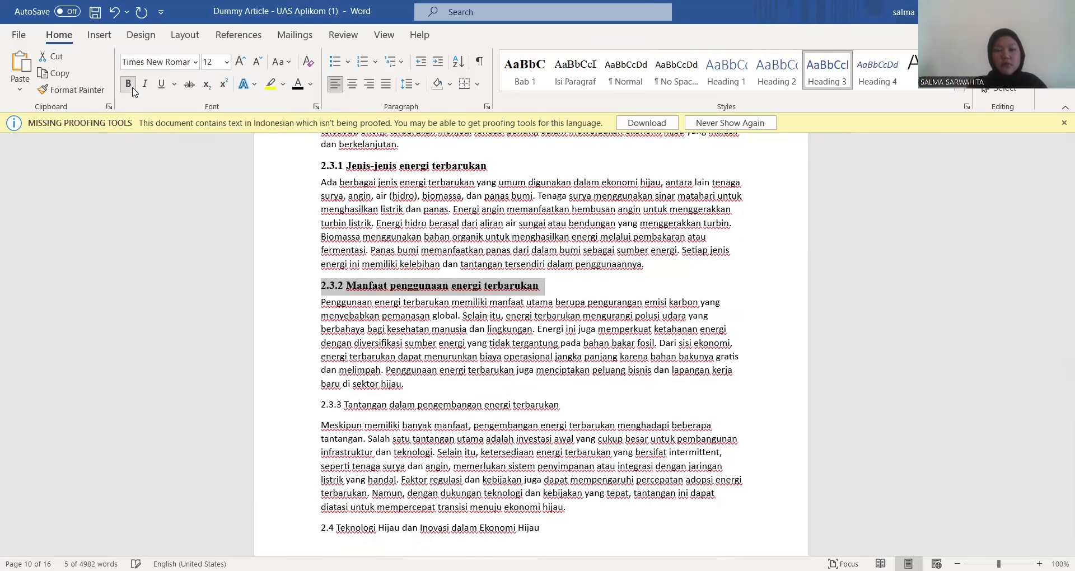
left_click(128, 84)
- Apply the Heading 3 style to "2.3.3 Tantangan dalam pengembangan energi terbarukan" and format it in bold black Times New Roman, size 12
left_click_drag(559, 404, 321, 404)
left_click(827, 72)
left_click(226, 63)
left_click(214, 147)
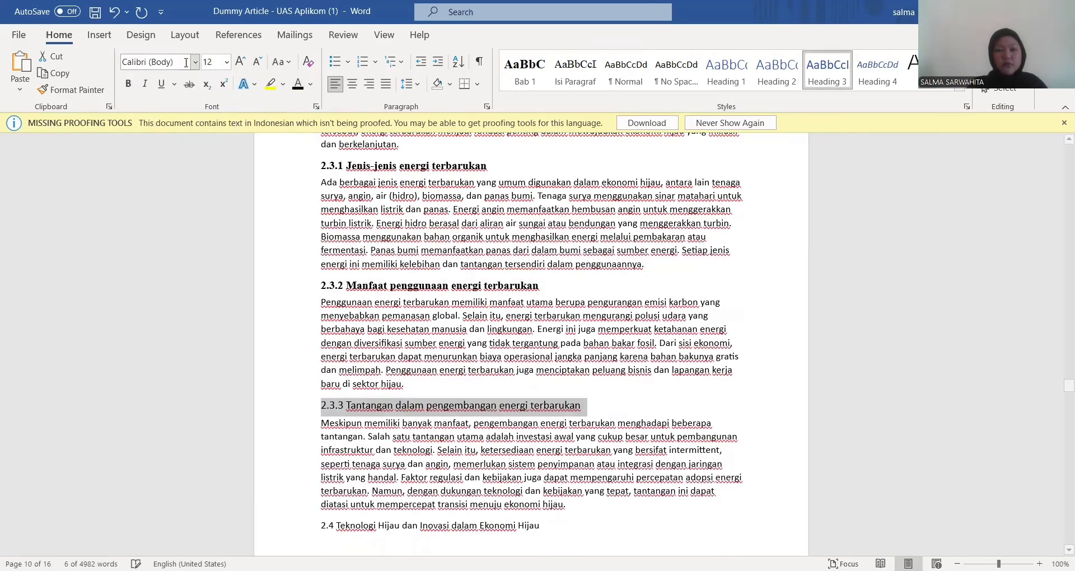
left_click(196, 63)
left_click(177, 159)
left_click(128, 84)
- Apply the Heading 2 style to "2.4 Teknologi Hijau dan Inovasi dalam Ekonomi Hijau" and format it in bold black Times New Roman, size 12
scroll(556, 319, "down", 4)
left_click_drag(540, 326, 321, 327)
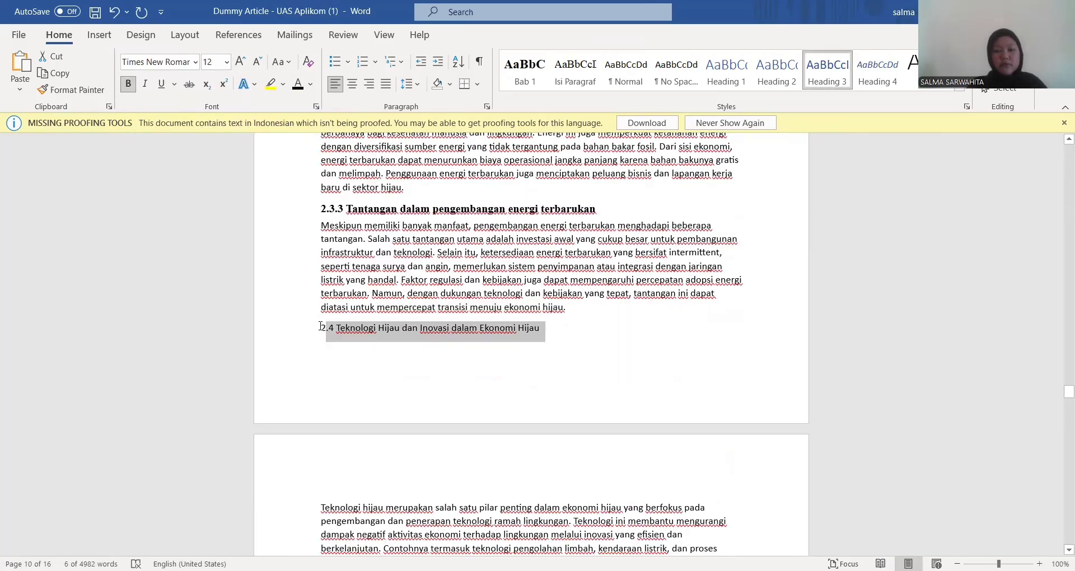
left_click(777, 73)
left_click(226, 63)
left_click(214, 146)
left_click(196, 63)
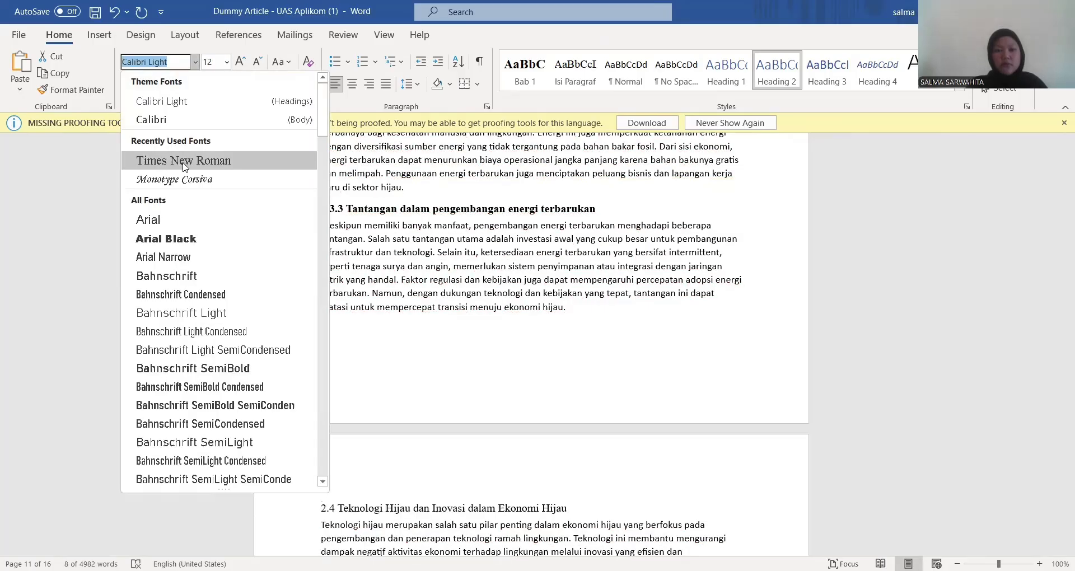
left_click(176, 159)
left_click(128, 84)
- Apply the Heading 3 style to "2.4.1 Teknologi pengolahan limbah" and format it in bold black Times New Roman, size 12
scroll(317, 285, "down", 7)
left_click(466, 285)
left_click_drag(317, 284, 466, 284)
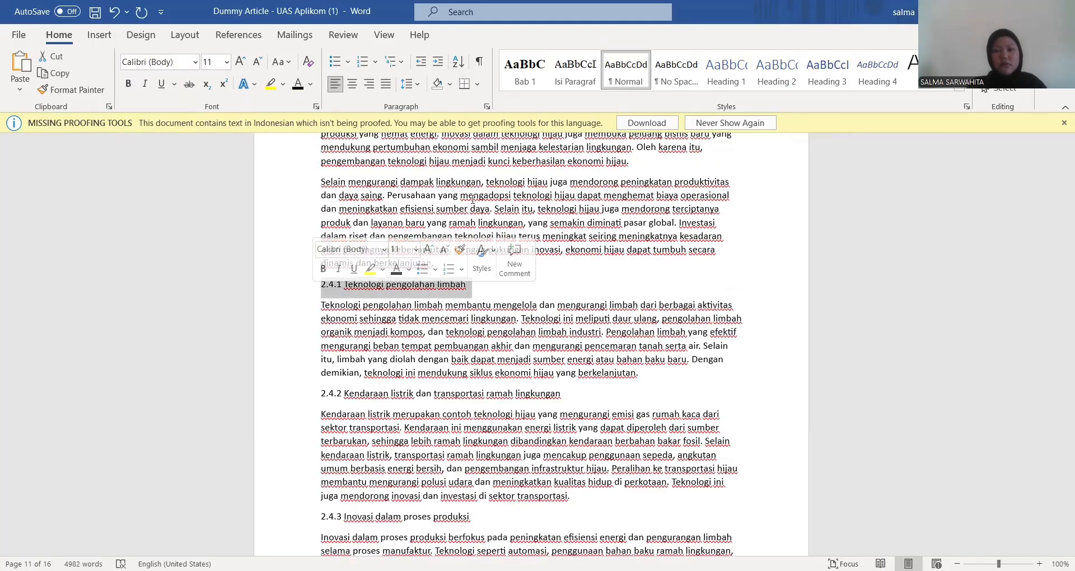
left_click(827, 73)
left_click(194, 62)
left_click(168, 147)
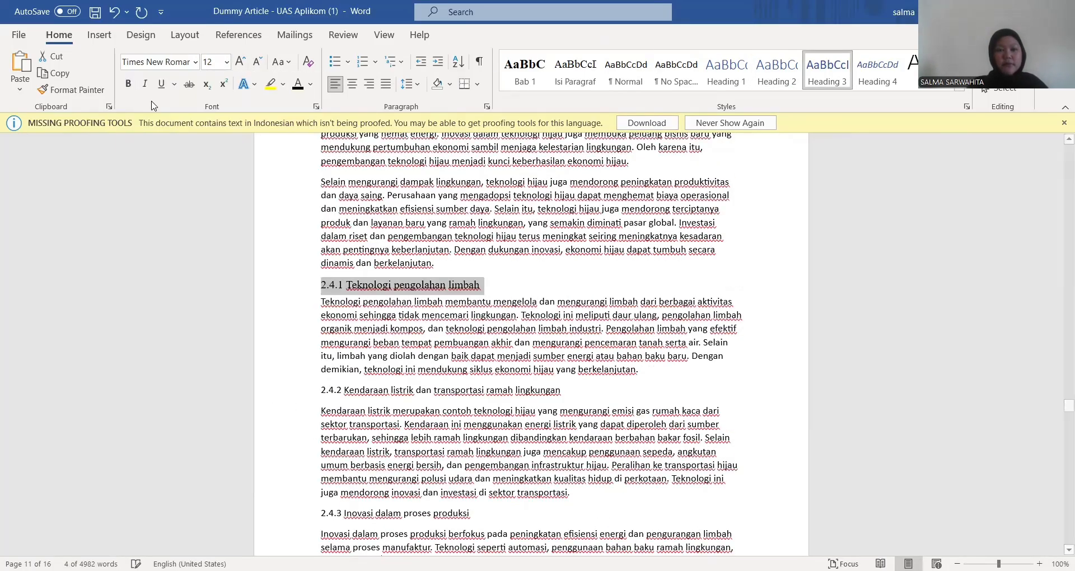
left_click(128, 84)
- Apply the Heading 3 style to "2.4.2 Kendaraan listrik dan transportasi ramah lingkungan" and format it in bold black Times New Roman, size 12
left_click_drag(561, 391, 321, 391)
left_click(777, 72)
left_click(226, 62)
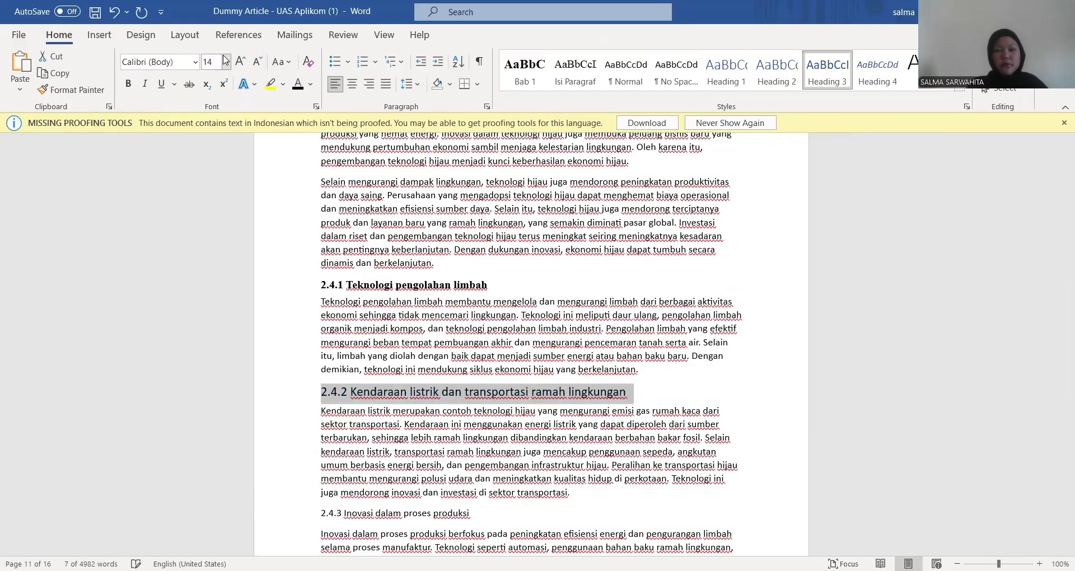
left_click(214, 147)
left_click(195, 63)
left_click(168, 146)
left_click(128, 84)
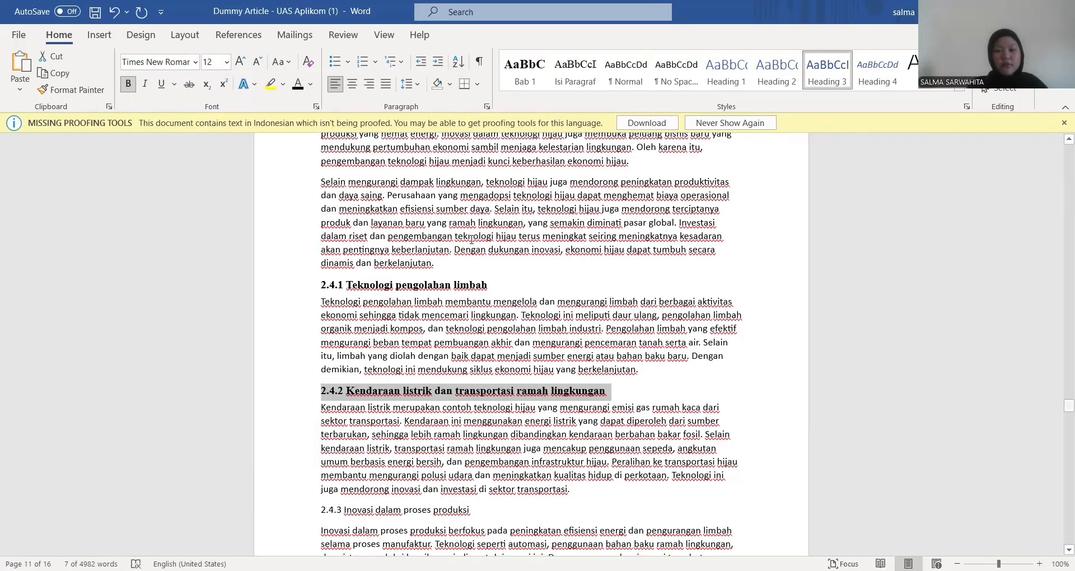
- Apply the Heading 3 style to "2.4.3 Inovasi dalam proses produksi" and format it in bold black Times New Roman, size 12
scroll(471, 239, "down", 6)
left_click_drag(485, 242, 321, 242)
left_click(777, 73)
left_click(194, 63)
left_click(168, 147)
left_click(227, 61)
left_click(214, 146)
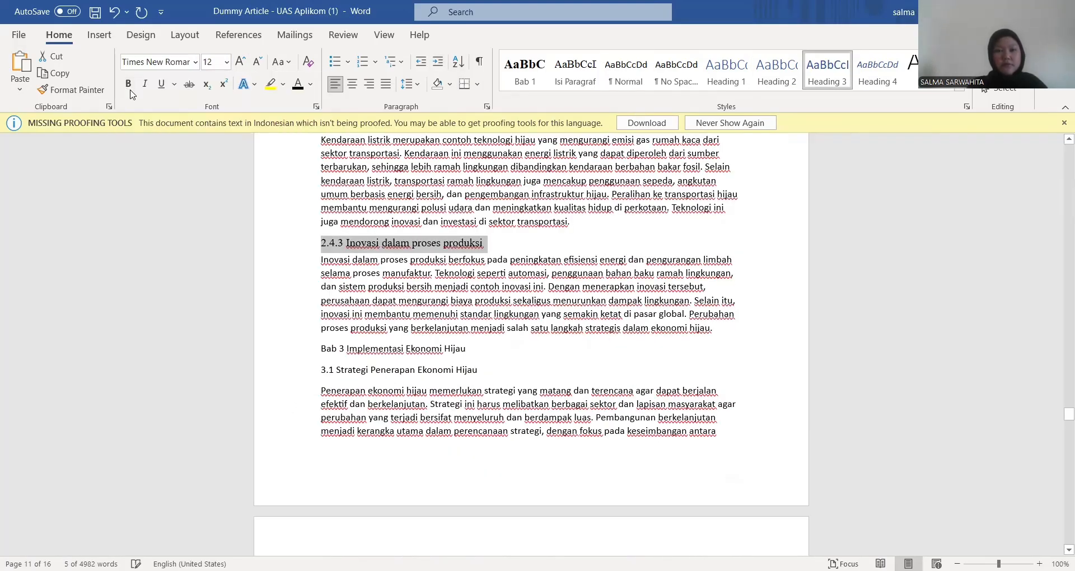
left_click(128, 84)
- Apply the Heading 1 style to "Bab 3 Implementasi Ekonomi Hijau" and break the title onto a second line after "Bab 3"
left_click_drag(465, 348, 320, 348)
left_click(726, 73)
left_click(359, 353)
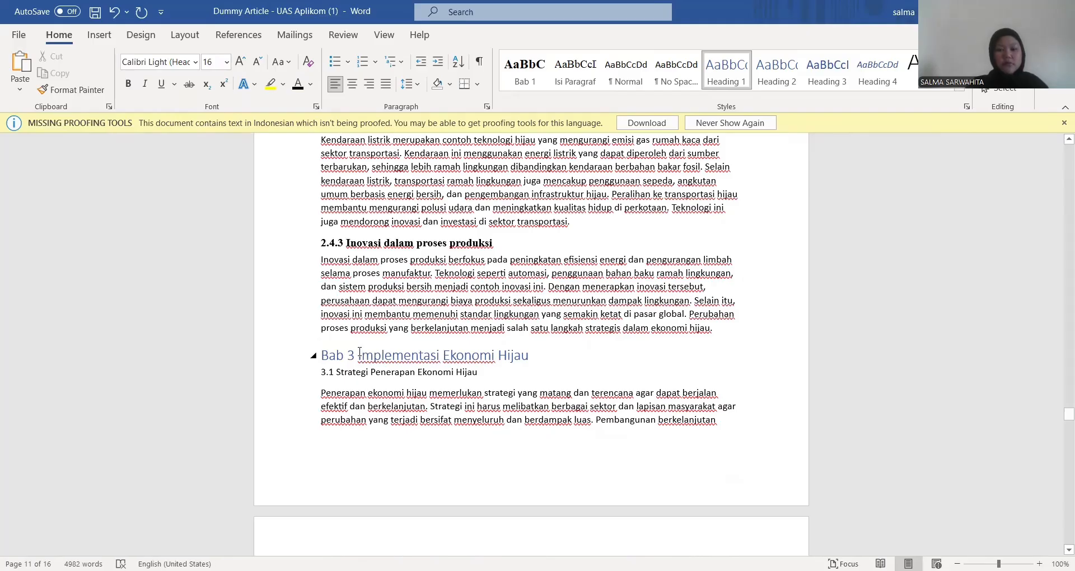
key("shift+Return")
- Center the two-line Bab 3 chapter title and format it in bold black Times New Roman, size 14
left_click_drag(464, 368, 320, 353)
left_click(351, 84)
left_click(226, 62)
left_click(213, 146)
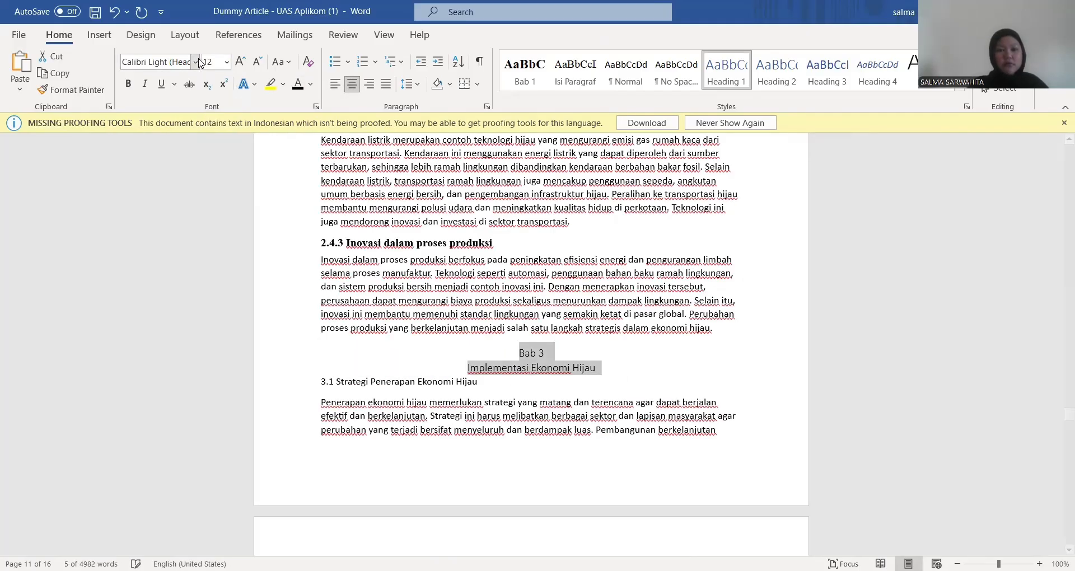
left_click(226, 62)
left_click(214, 160)
left_click(194, 62)
left_click(168, 147)
left_click(128, 84)
- Apply Heading 2 to "3.1 Strategi Penerapan Ekonomi Hijau" and Heading 3 to "3.1.1 Perencanaan Pembangunan Berkelanjutan", both in bold black Times New Roman, size 12
left_click_drag(321, 384, 498, 396)
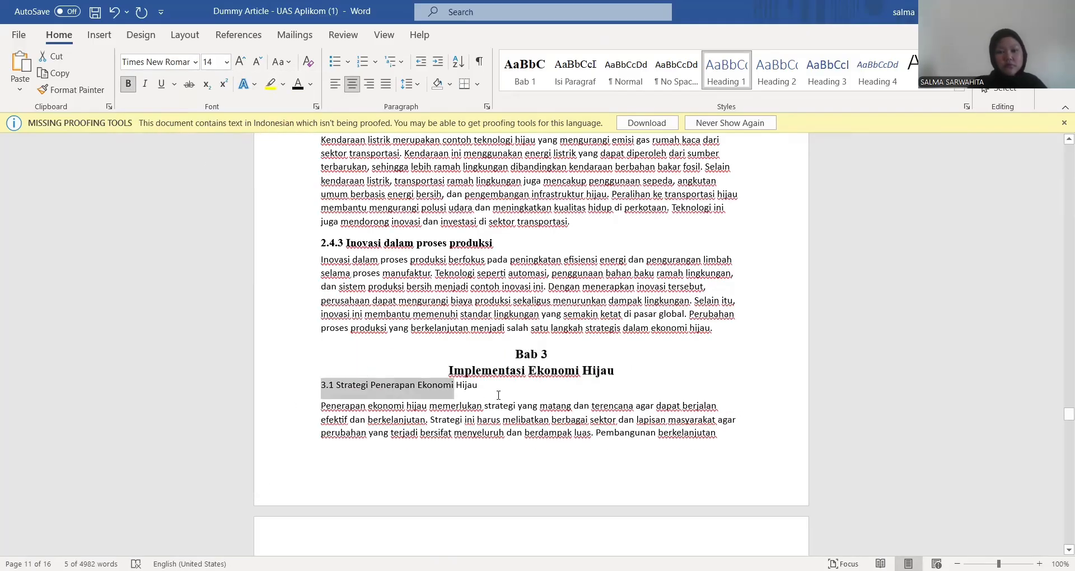
left_click(776, 73)
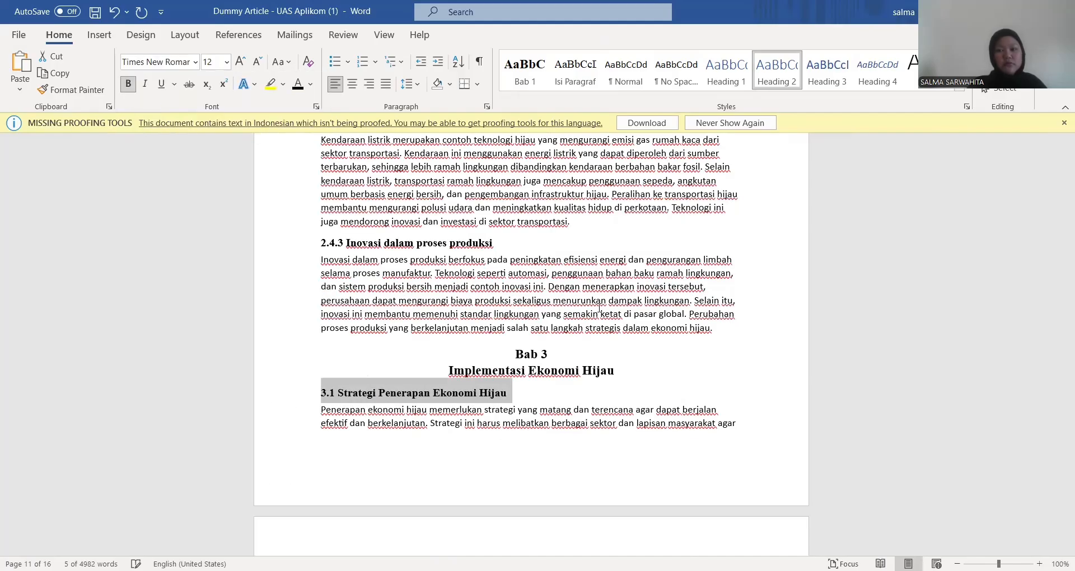
scroll(528, 211, "down", 10)
triple_click(528, 211)
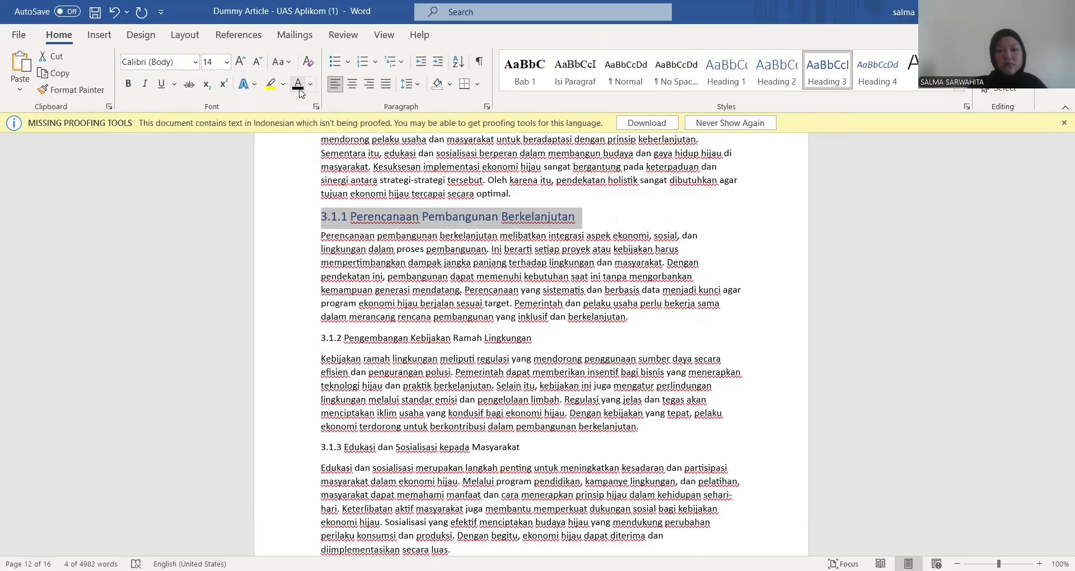
left_click(827, 73)
left_click(128, 84)
- Apply Heading 3 to "3.1.2 Pengembangan Kebijakan Ramah Lingkungan" and "3.1.3 Edukasi dan Sosialisasi kepada Masyarakat", both in bold black Times New Roman, size 12
triple_click(425, 335)
left_click(827, 73)
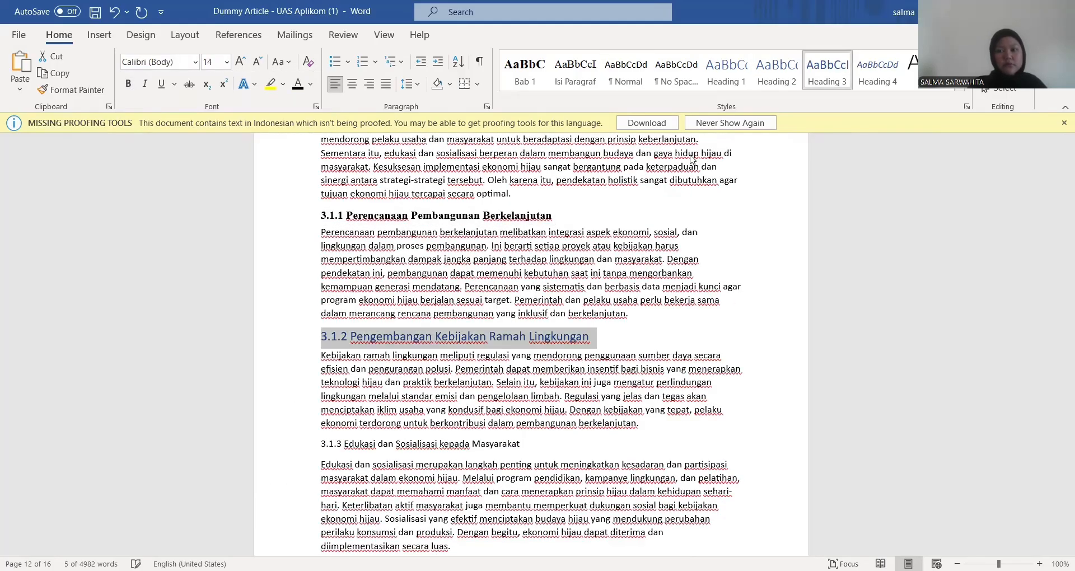
left_click(213, 62)
left_click(226, 62)
left_click(213, 148)
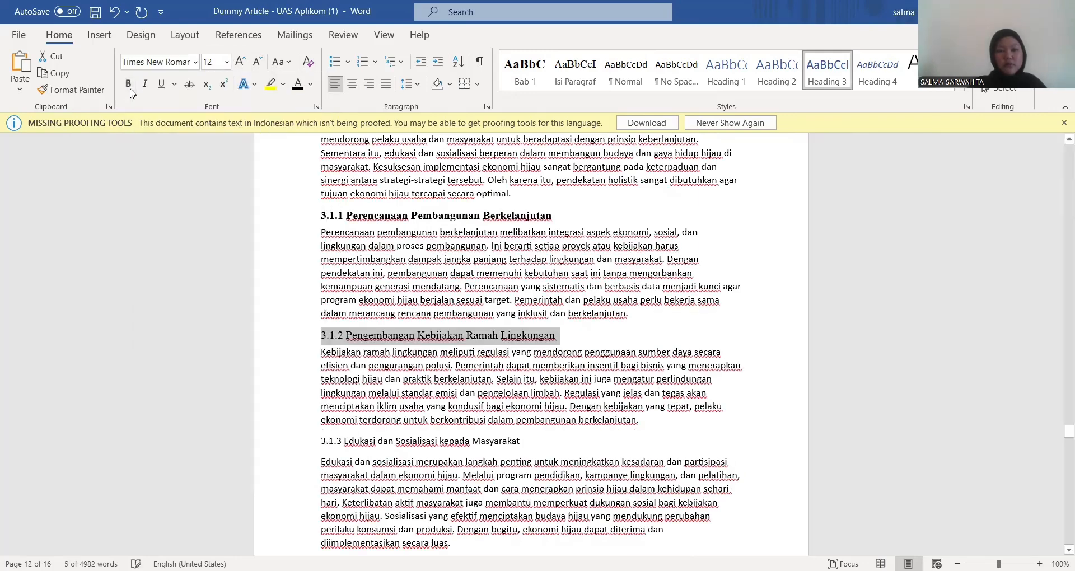
triple_click(425, 442)
left_click(827, 73)
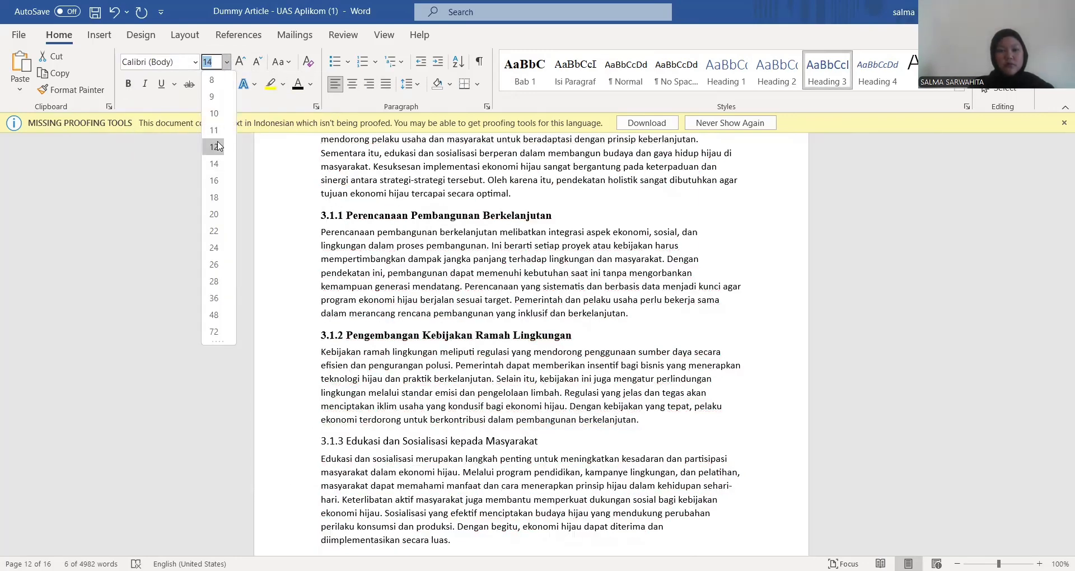
- Apply the Heading 2 style to "3.2 Sektor-sektor Kunci dalam Ekonomi Hijau" and format it in bold black Times New Roman, size 12
scroll(599, 313, "down", 5)
triple_click(599, 314)
left_click(776, 73)
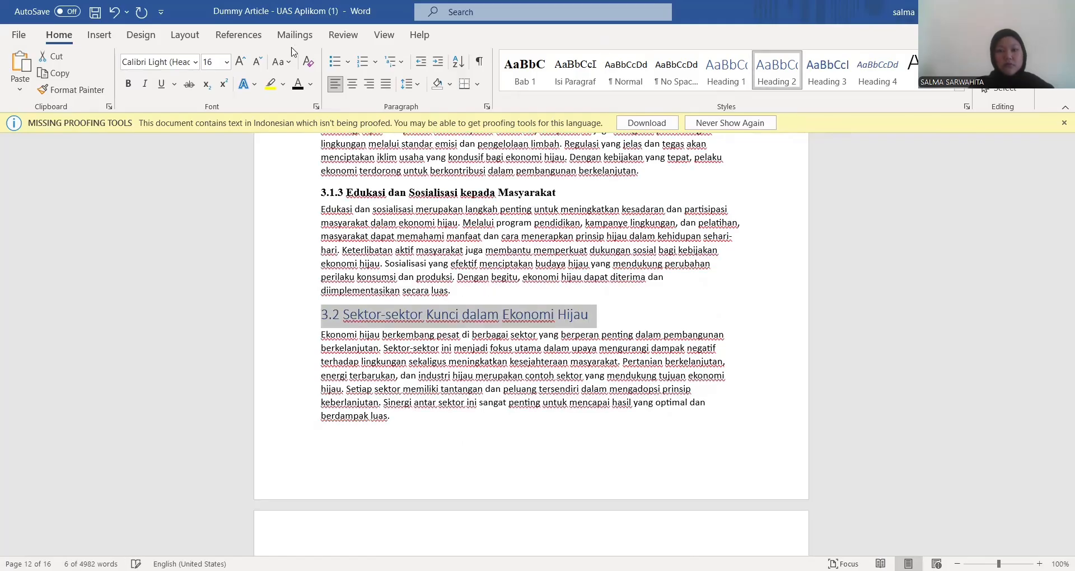
left_click(228, 62)
left_click(213, 158)
key("ctrl+b")
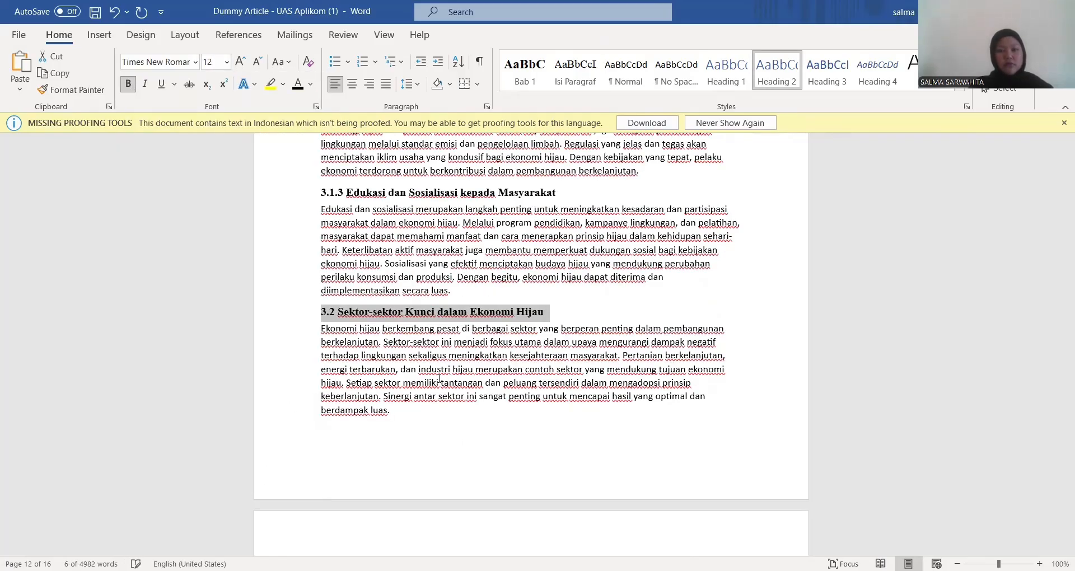
- Apply Heading 3 to "3.2.1 Pertanian Berkelanjutan" and format it in bold black Times New Roman, size 12
scroll(314, 342, "down", 5)
triple_click(386, 335)
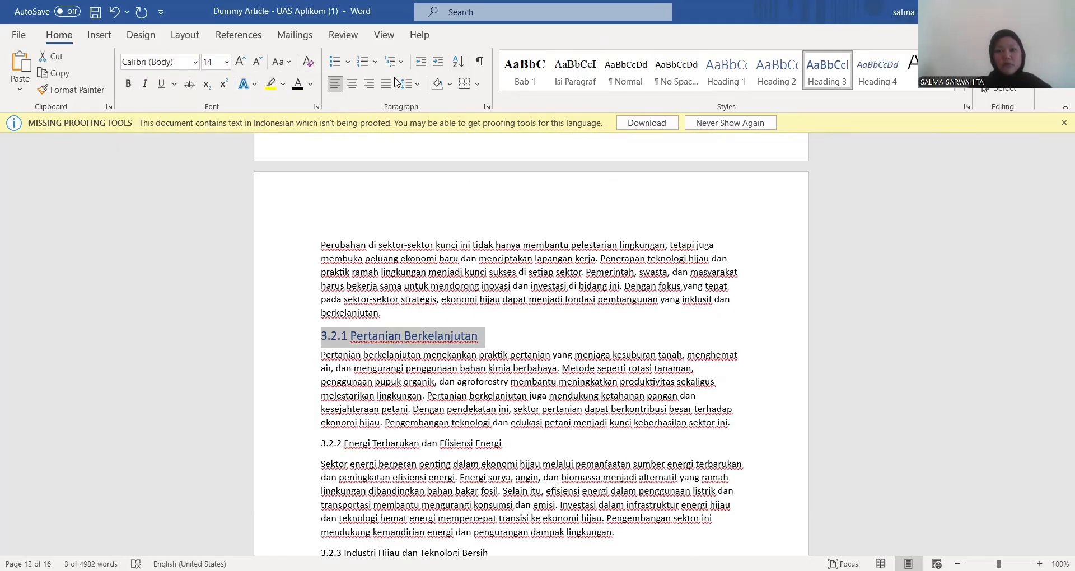
left_click(228, 61)
left_click(213, 158)
left_click(131, 85)
- Apply Heading 3 to "3.2.2 Energi Terbarukan dan Efisiensi Energi" and format it in bold black Times New Roman, size 12
triple_click(411, 440)
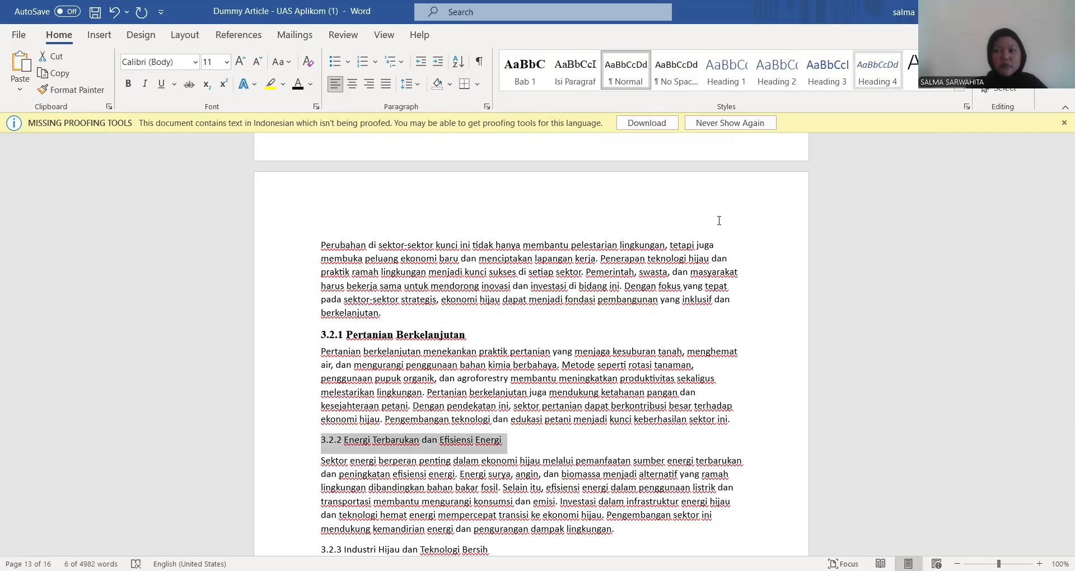
left_click(827, 70)
left_click(227, 62)
left_click(212, 158)
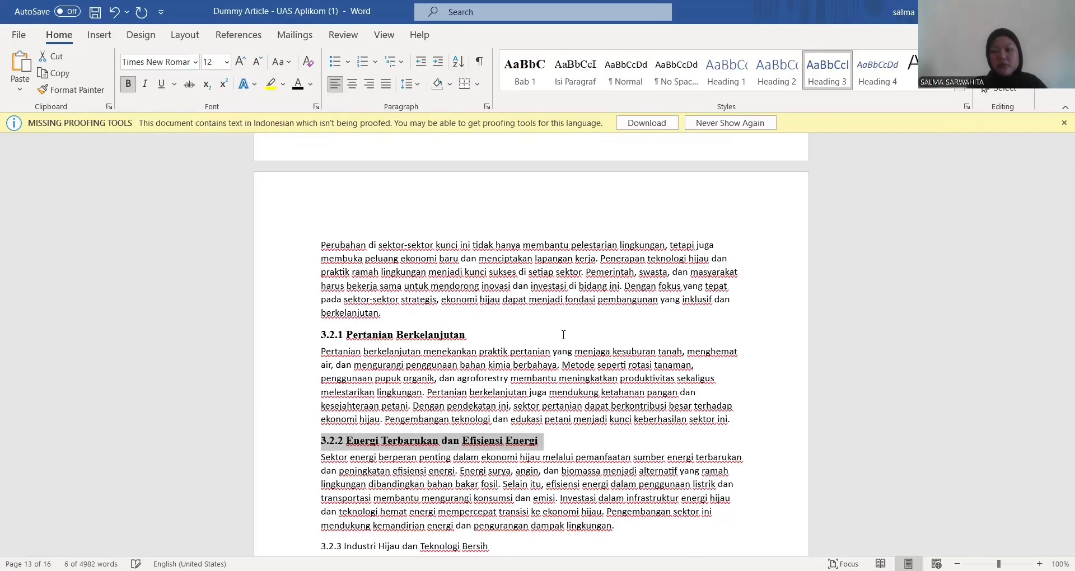
left_click(128, 83)
- Apply Heading 3 to "3.2.3 Industri Hijau dan Teknologi Bersih" and format it in bold black Times New Roman, size 12
scroll(495, 267, "down", 5)
triple_click(488, 260)
left_click(826, 70)
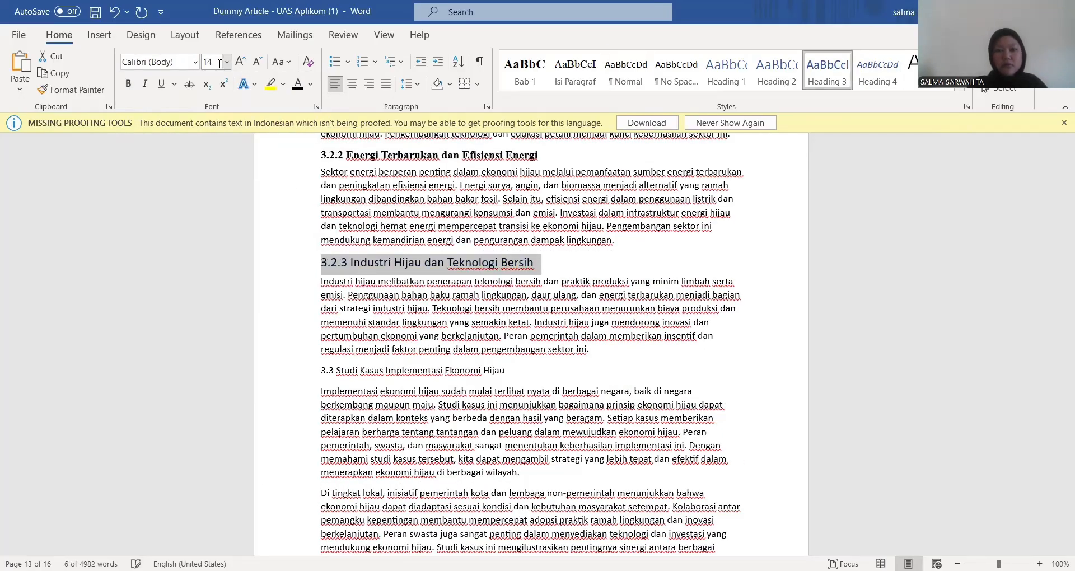
left_click(228, 62)
left_click(212, 157)
left_click(195, 62)
left_click(179, 160)
left_click(128, 83)
- Apply Heading 2 to "3.3 Studi Kasus Implementasi Ekonomi Hijau" and format it in bold black Times New Roman, size 12
triple_click(419, 367)
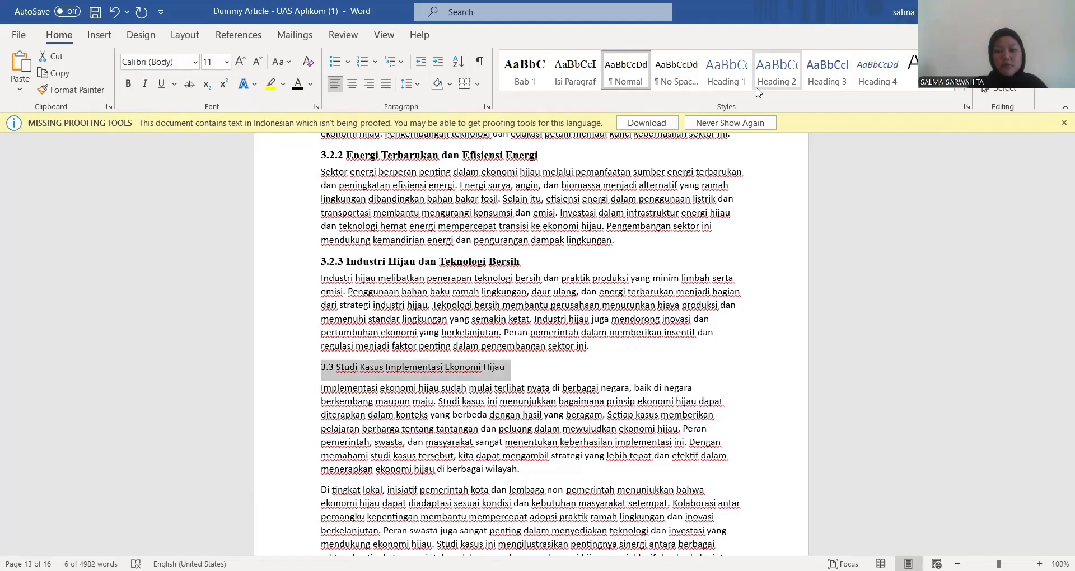
left_click(776, 70)
left_click(227, 61)
left_click(213, 158)
left_click(128, 84)
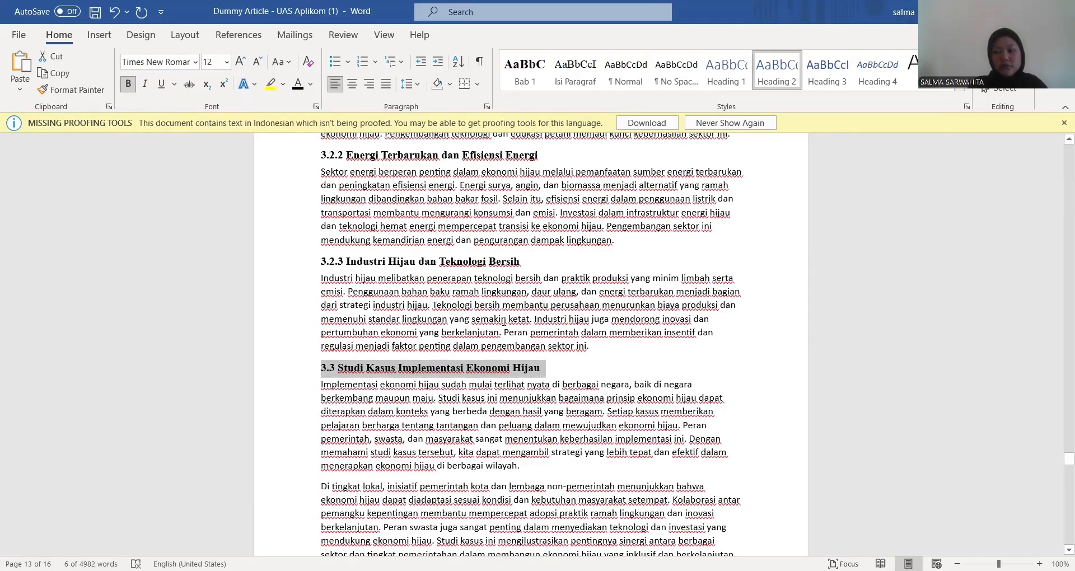
- Apply Heading 3 to "3.3.1 Implementasi di Negara Berkembang" and format it in bold black Times New Roman, size 12
scroll(496, 336, "down", 10)
left_click(496, 148)
triple_click(496, 148)
left_click(827, 70)
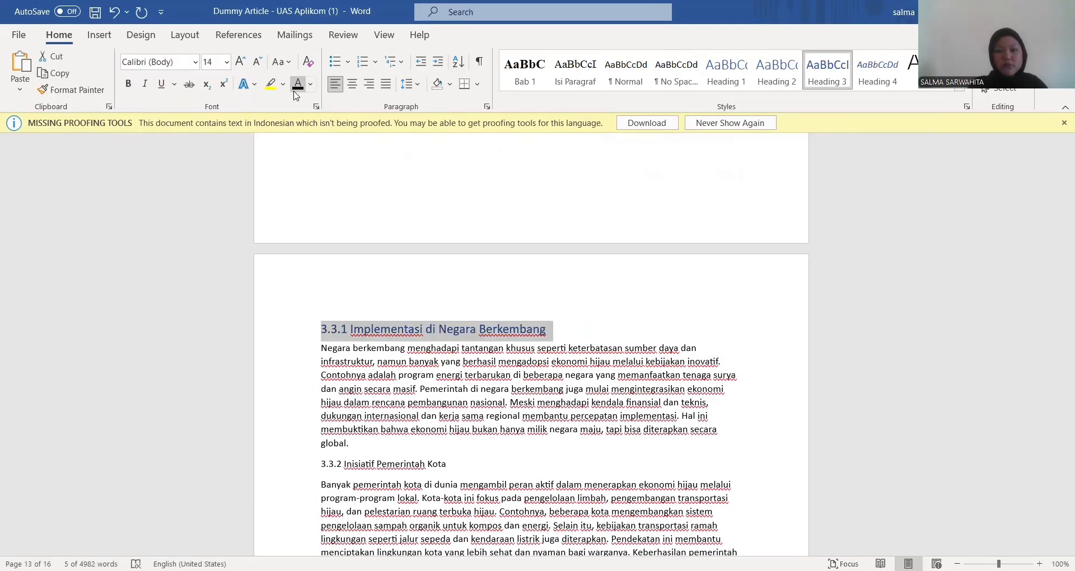
left_click(227, 61)
left_click(213, 157)
left_click(195, 62)
left_click(200, 159)
left_click(128, 84)
- Apply Heading 3 to "3.3.2 Inisiatif Pemerintah Kota" and format it in bold black Times New Roman, size 12
triple_click(392, 461)
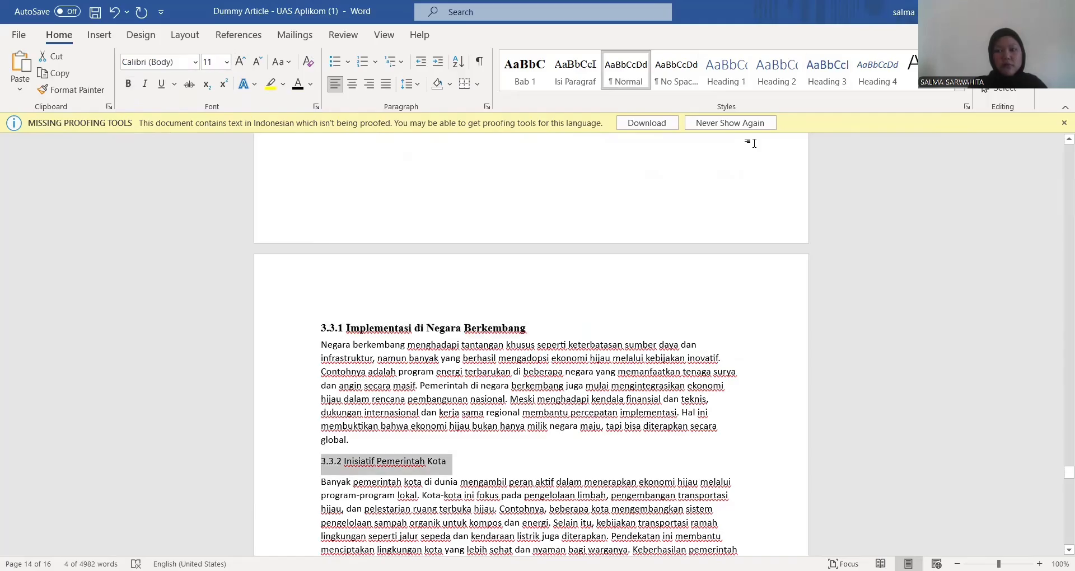
left_click(826, 70)
left_click(227, 62)
left_click(212, 158)
left_click(195, 61)
left_click(168, 176)
left_click(128, 83)
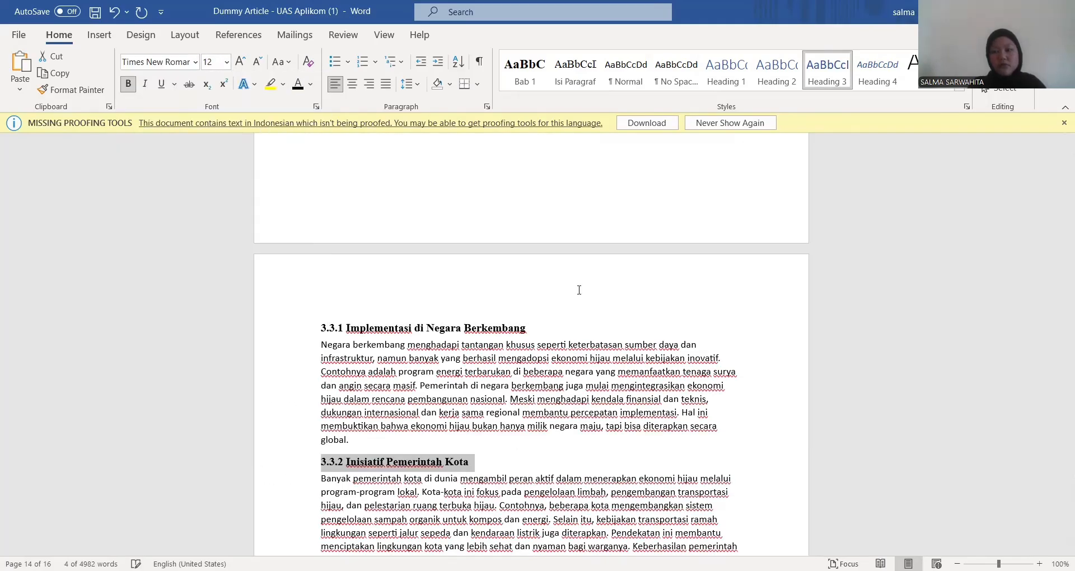
- Apply Heading 3 to "3.3.3 Peran Swasta dan Lembaga Non-Pemerintah" and format it in bold black Times New Roman, size 12
scroll(343, 258, "down", 8)
triple_click(425, 260)
left_click(826, 70)
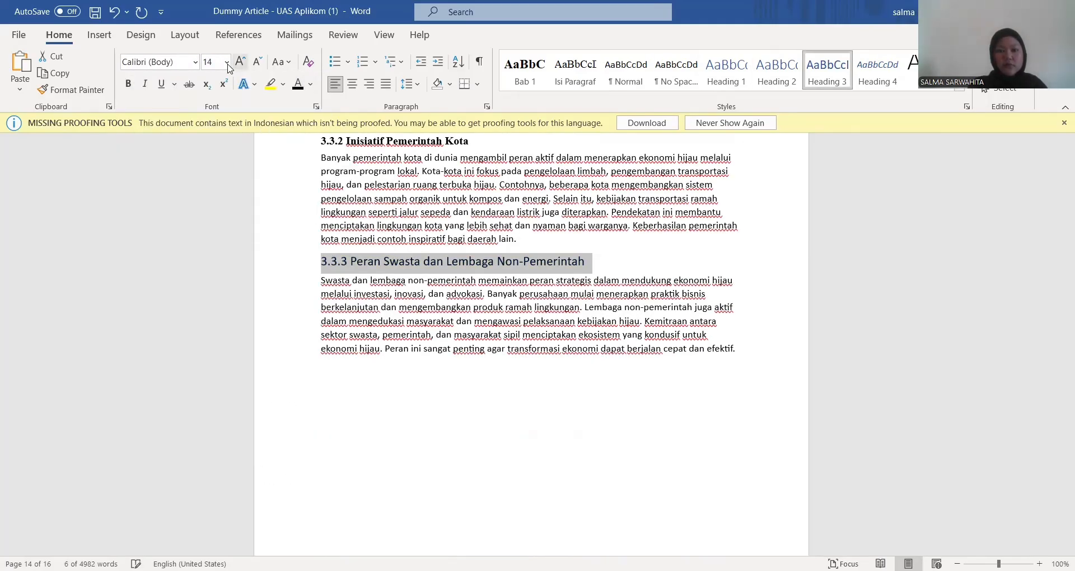
left_click(227, 61)
left_click(213, 157)
left_click(195, 62)
left_click(168, 175)
left_click(128, 84)
scroll(315, 320, "up", 1)
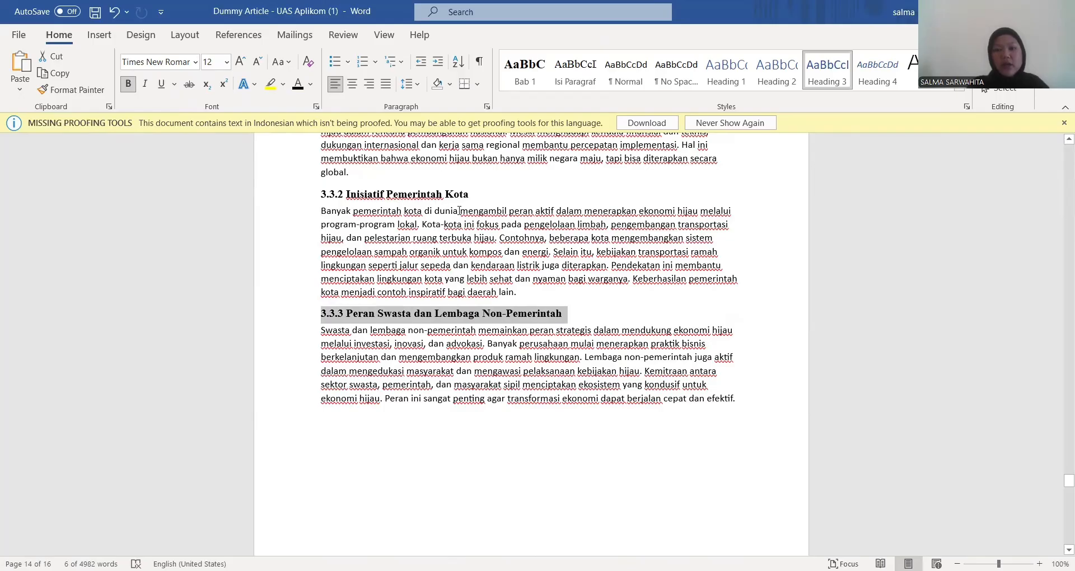
- Insert a page break before the "DAFTAR TABEL" title to add a blank page at the start of the document
key("ctrl+Home")
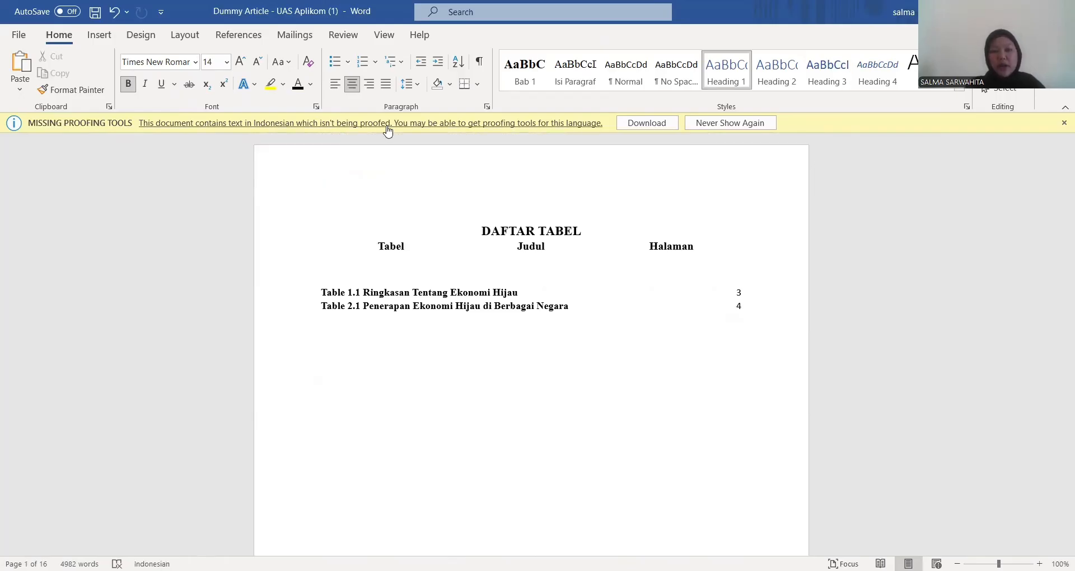
left_click(185, 35)
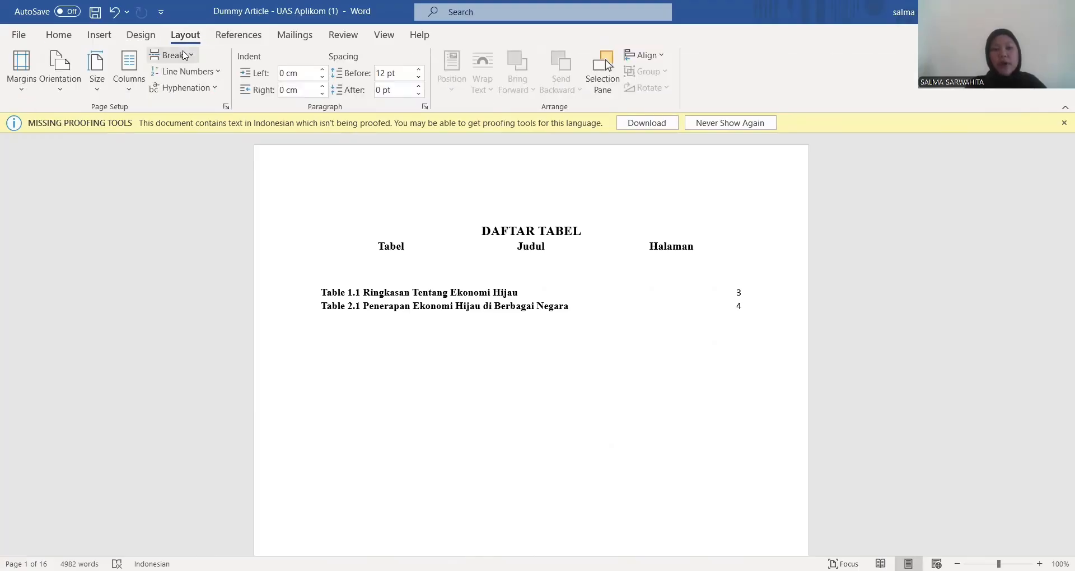
left_click(185, 55)
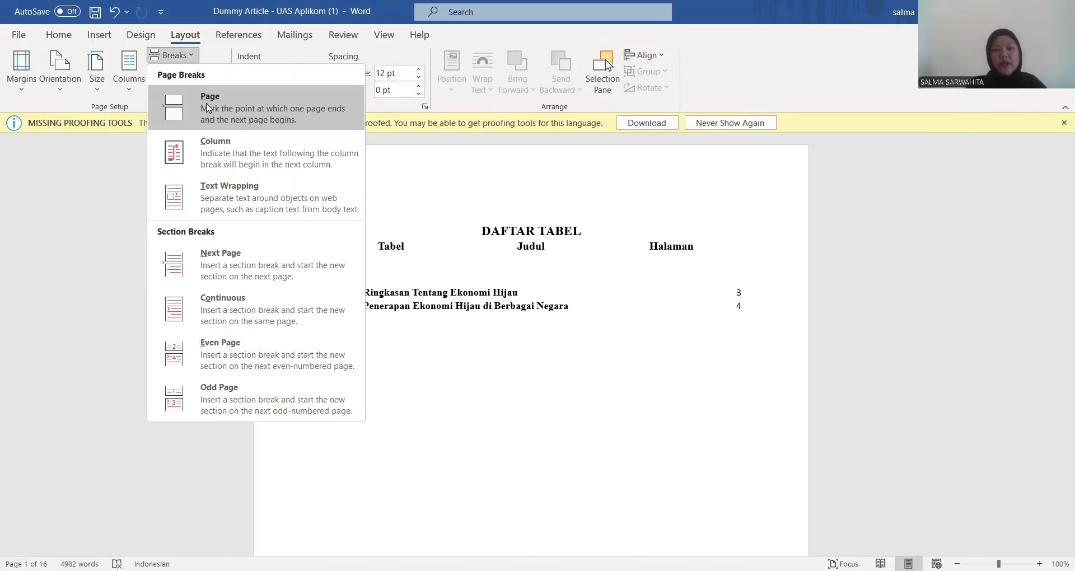
left_click(208, 108)
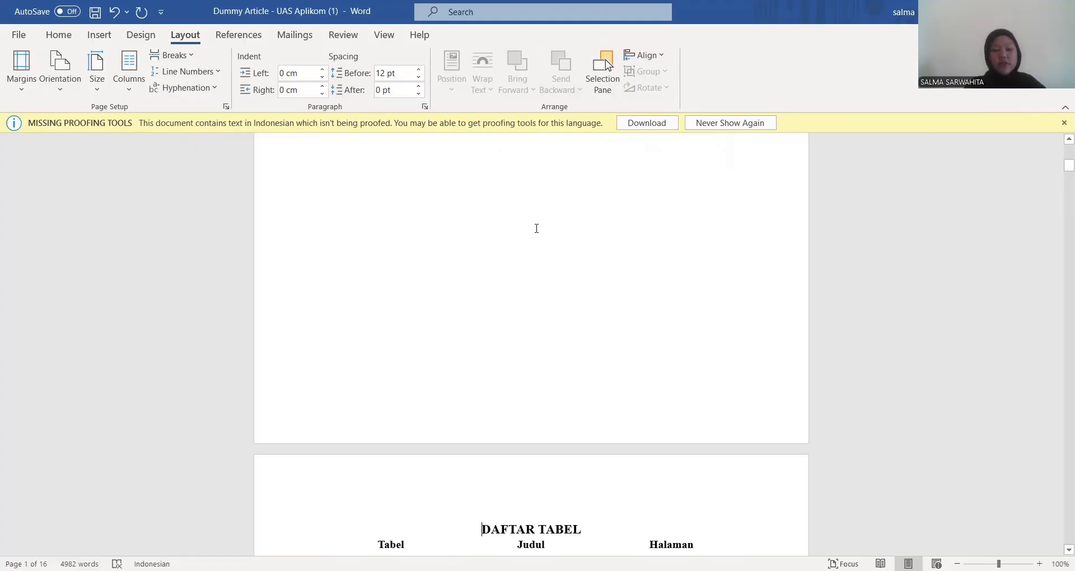
key("ctrl+Return")
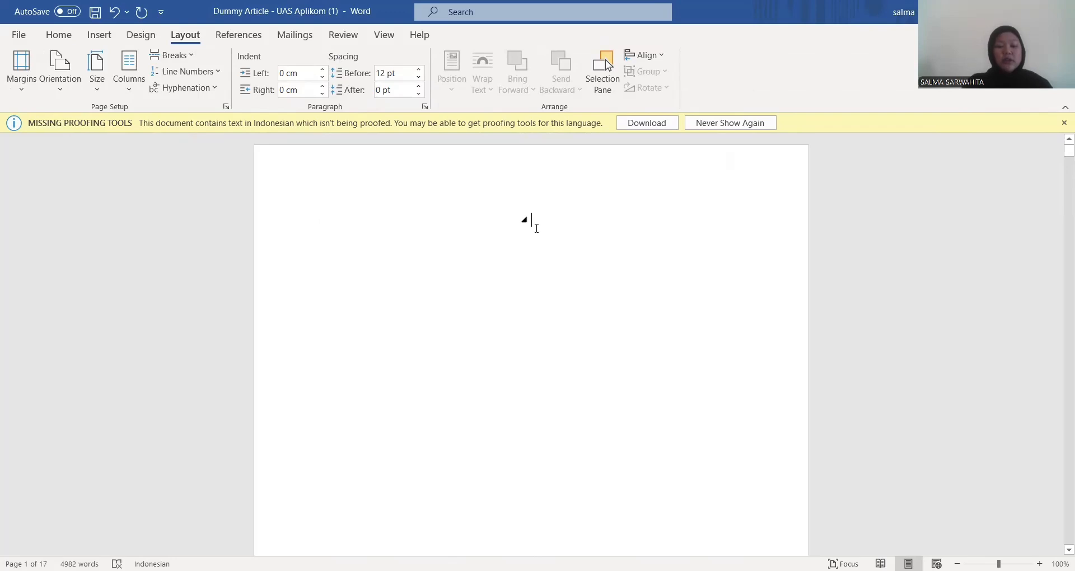
- Enter the title "Daftar ISI" on the blank first page
type("Daf")
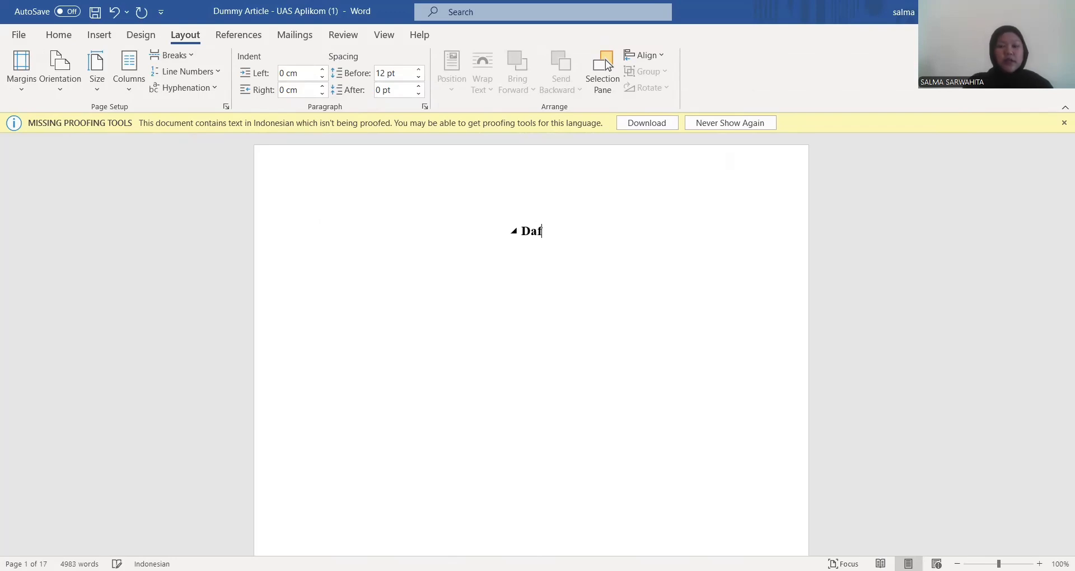
type("tar is")
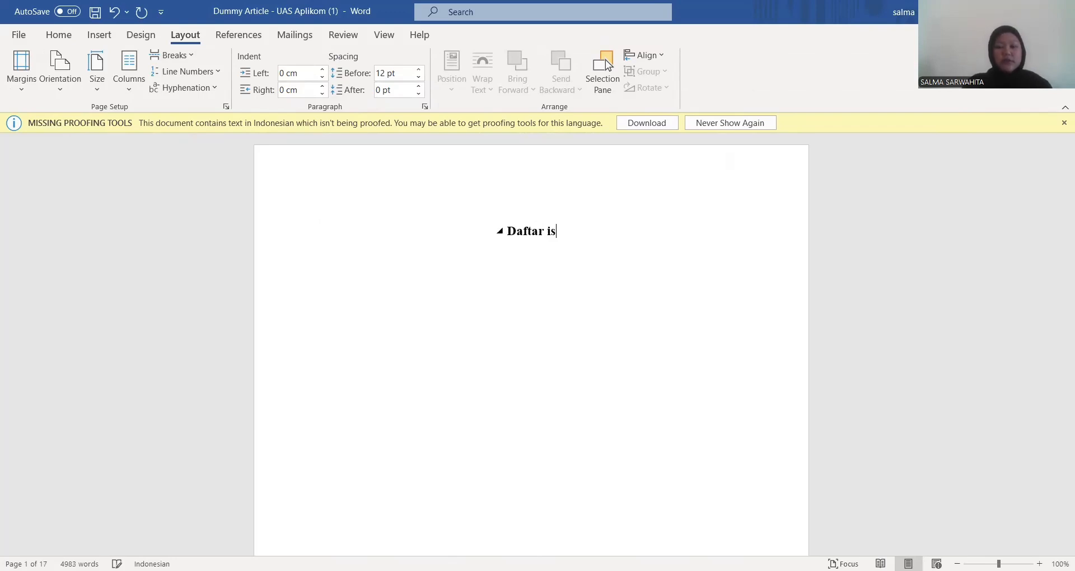
key("BackSpace")
key("BackSpace")
key("BackSpace")
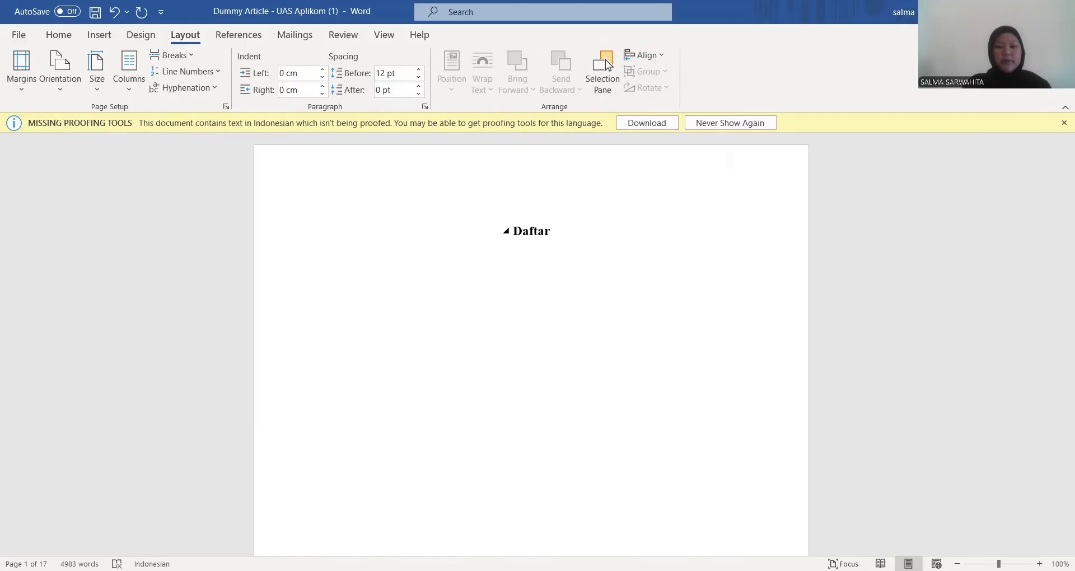
type("ISI")
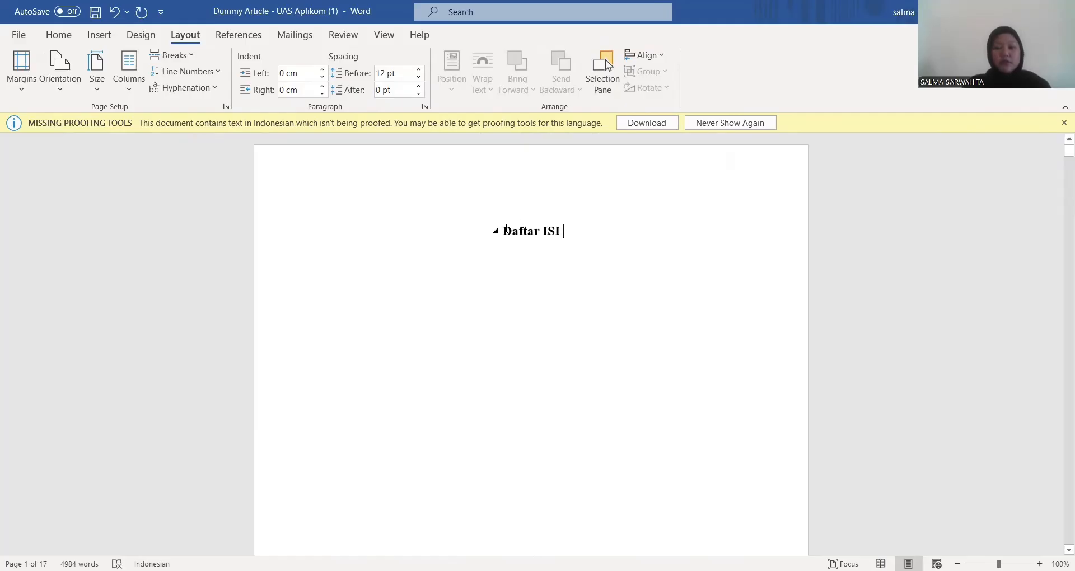
- Change the word "Daftar" in the first page's title to uppercase
left_click_drag(503, 231, 539, 232)
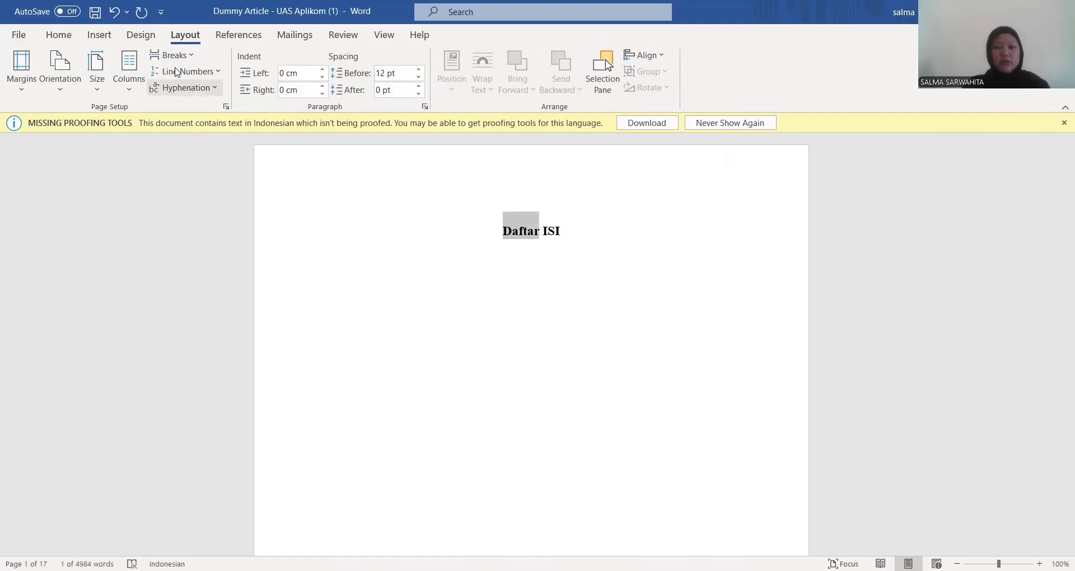
left_click(59, 34)
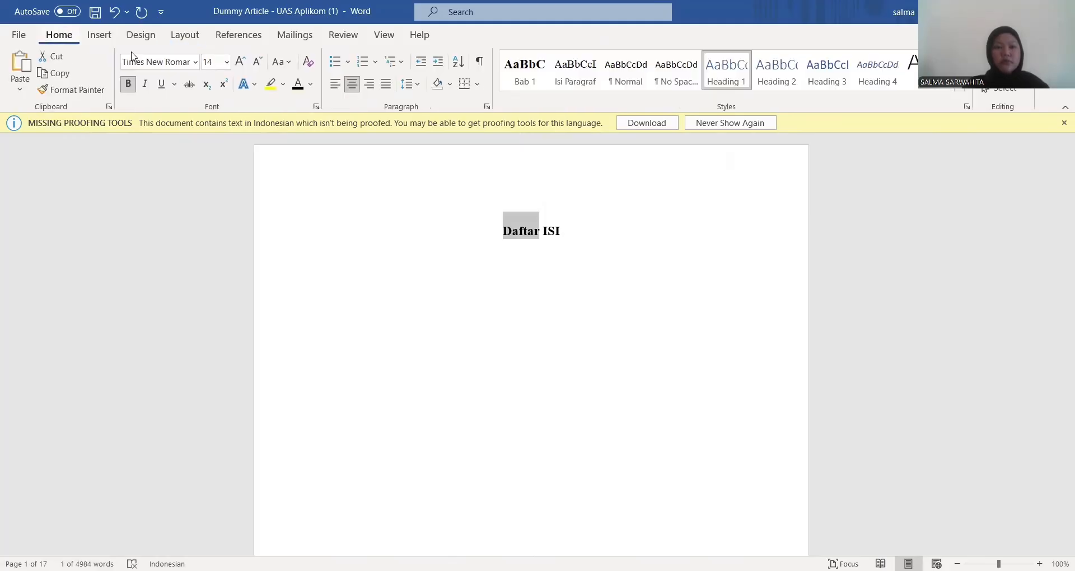
left_click(282, 62)
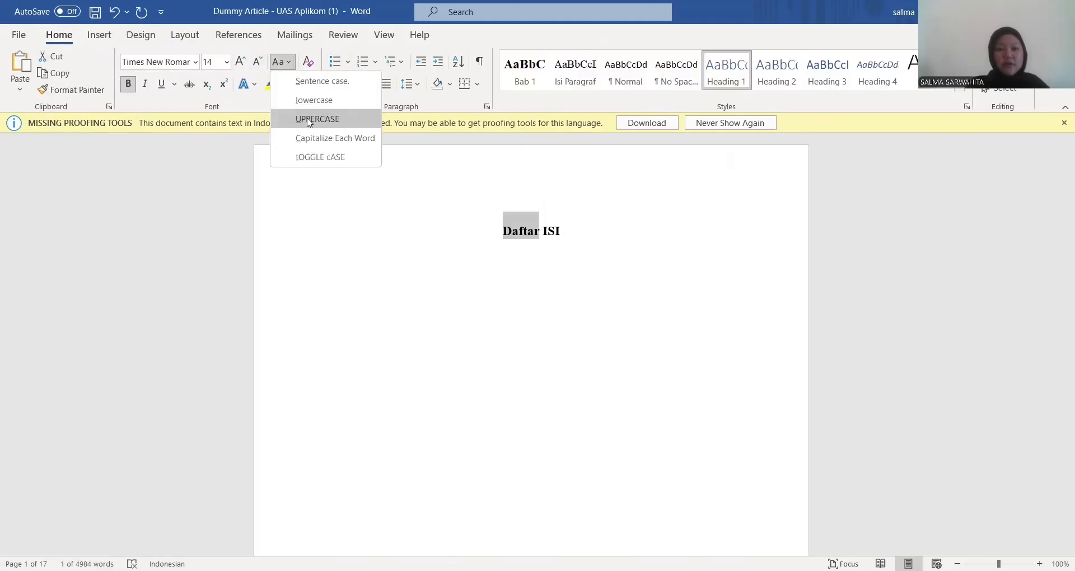
left_click(309, 120)
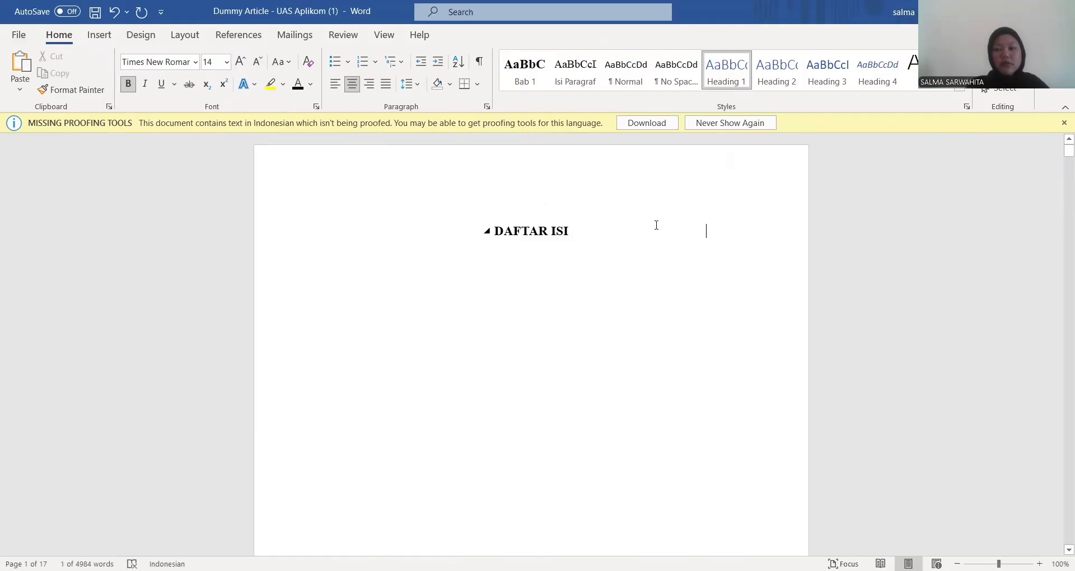
- Add an empty centered line directly below the "DAFTAR ISI" title
key("ctrl+Return")
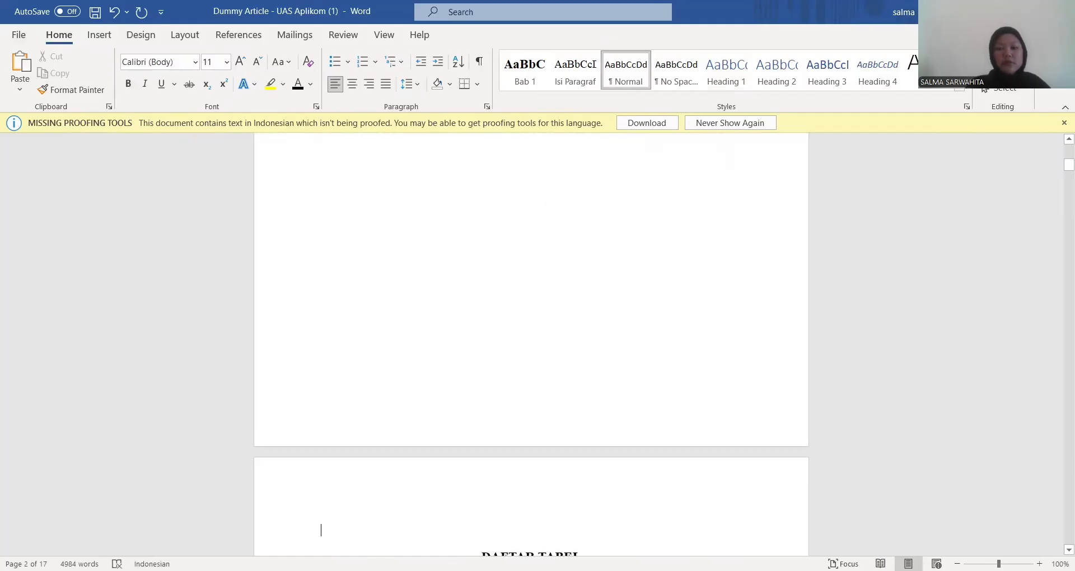
key("BackSpace")
scroll(482, 240, "up", 1)
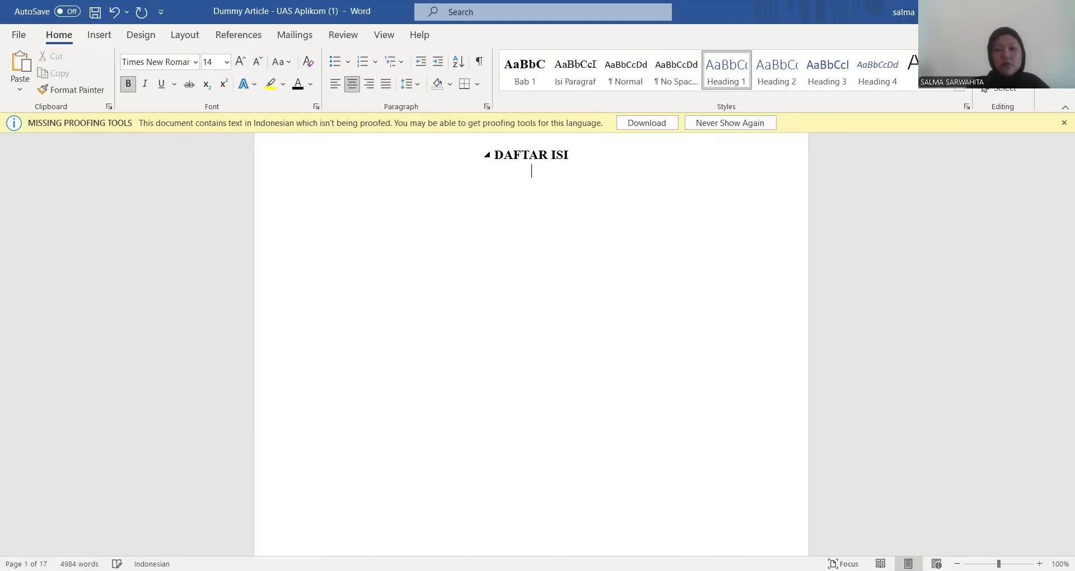
left_click(335, 85)
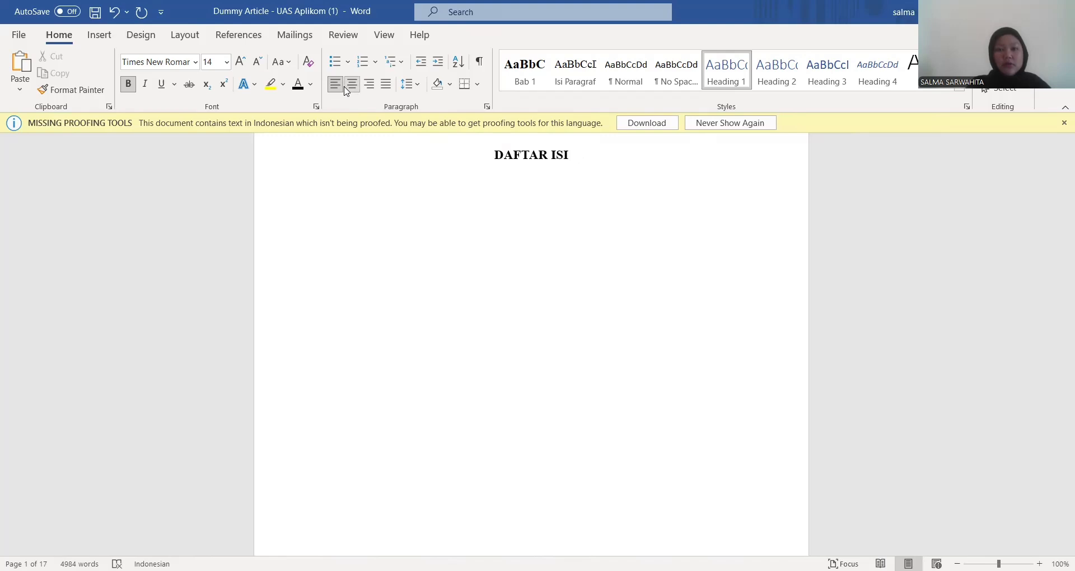
left_click(347, 90)
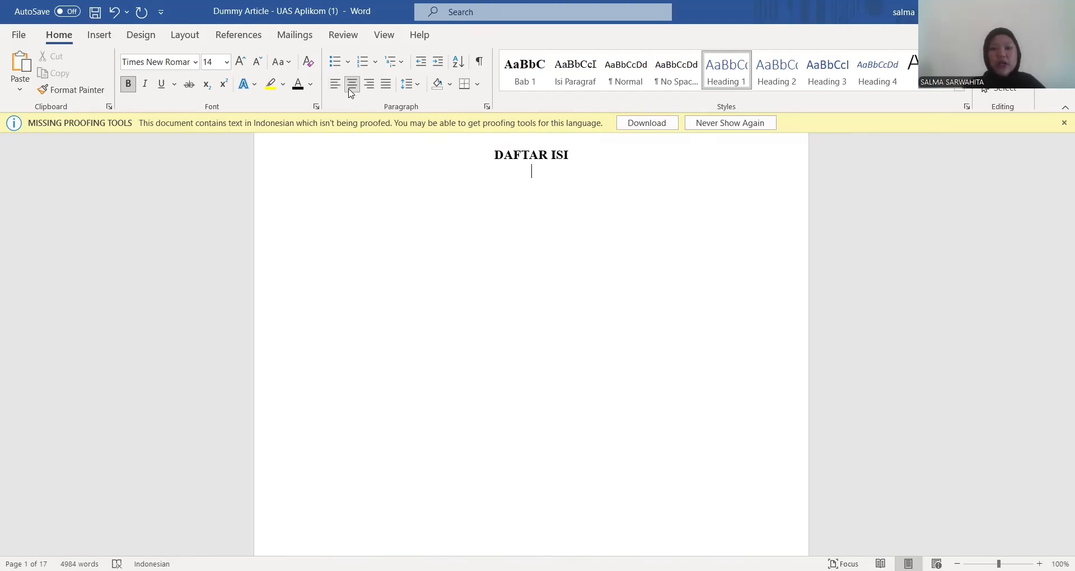
- Insert a custom table of contents below the "DAFTAR ISI" title, showing 2 levels with right-aligned page numbers and a dotted tab leader
left_click(250, 33)
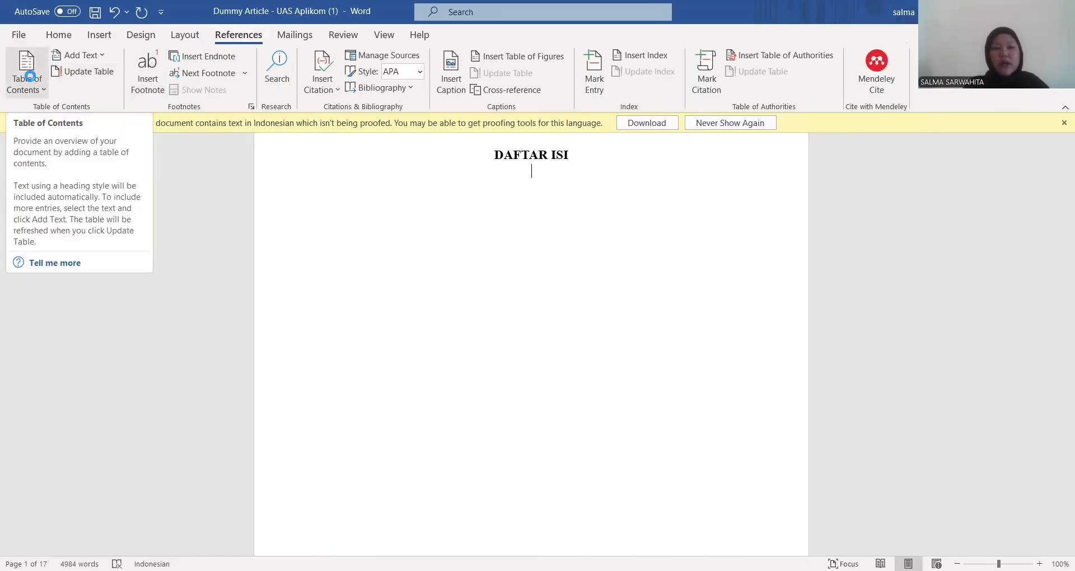
left_click(30, 76)
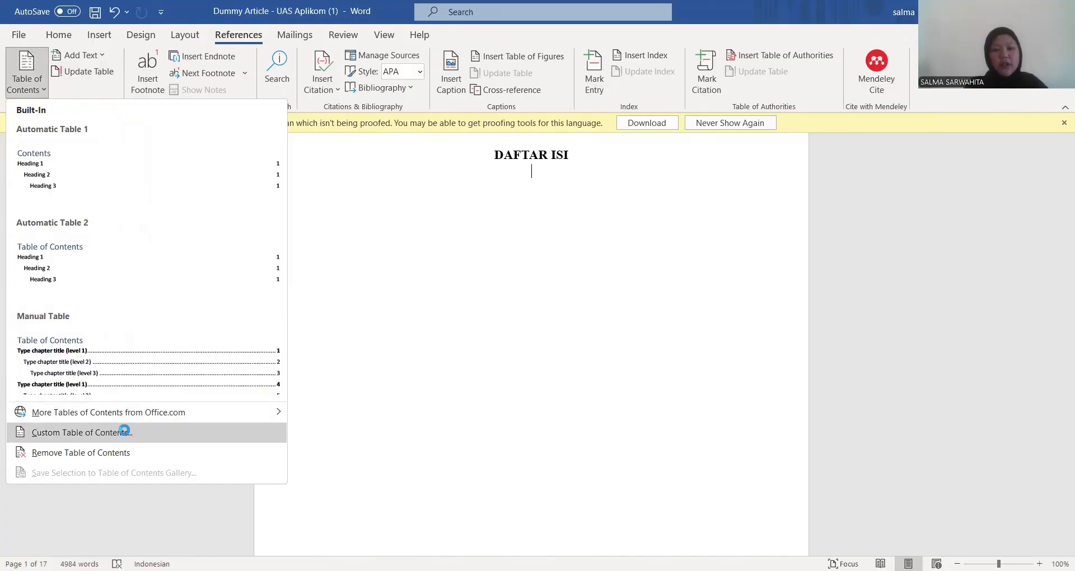
key("Return")
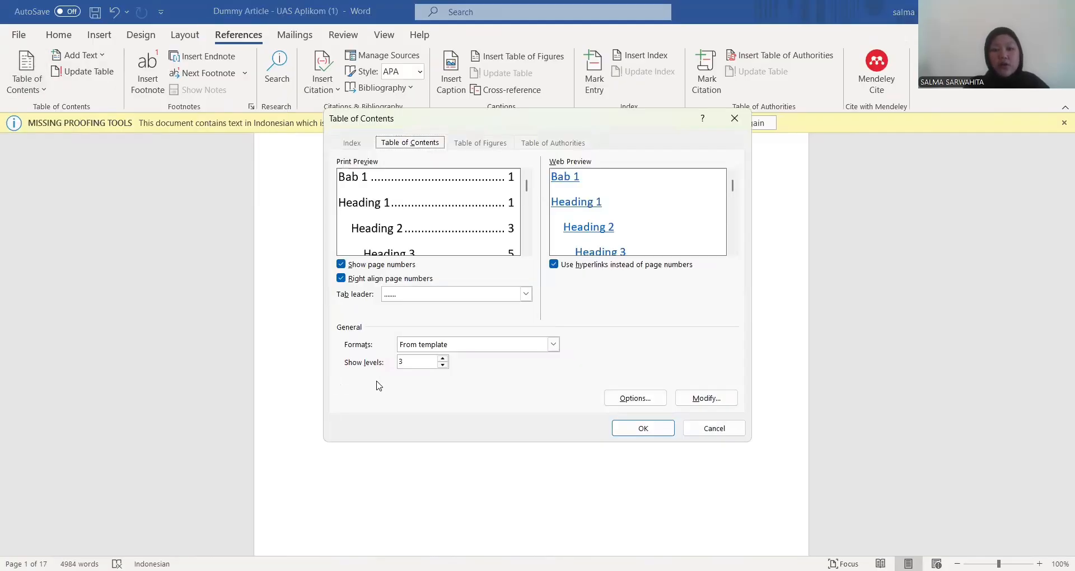
left_click(443, 364)
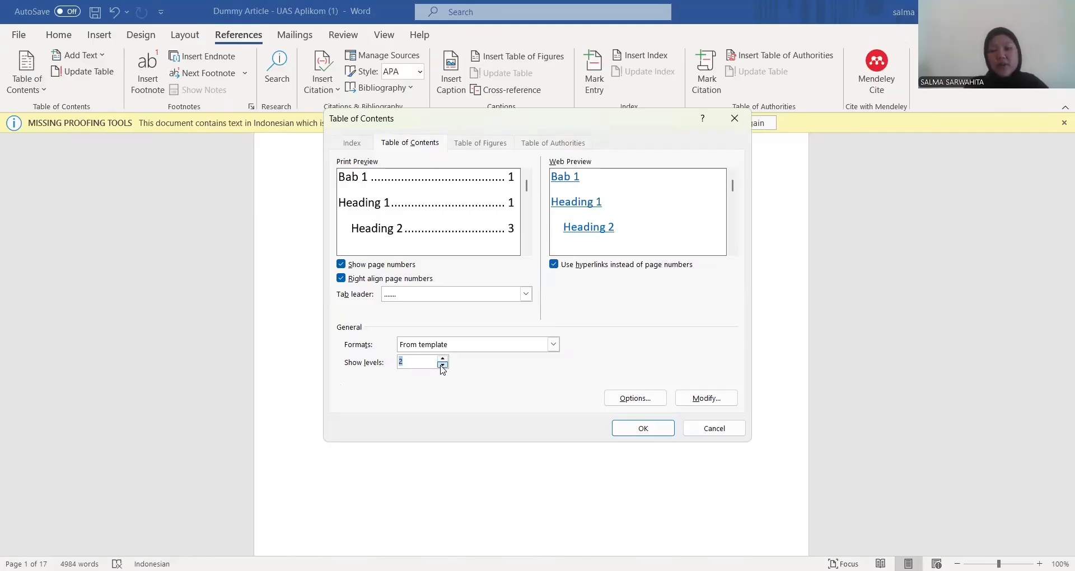
left_click(634, 430)
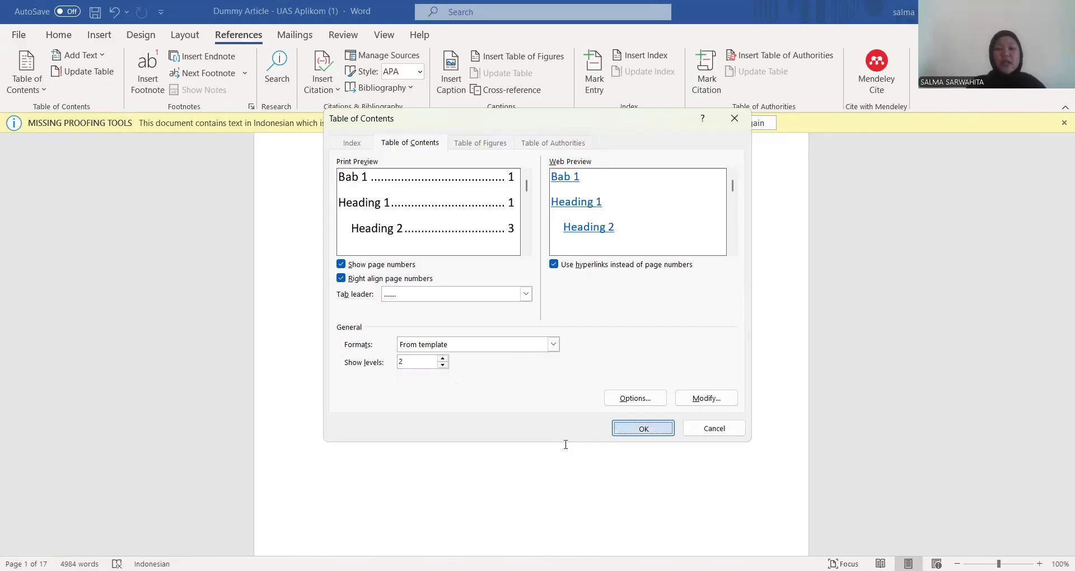
key("Return")
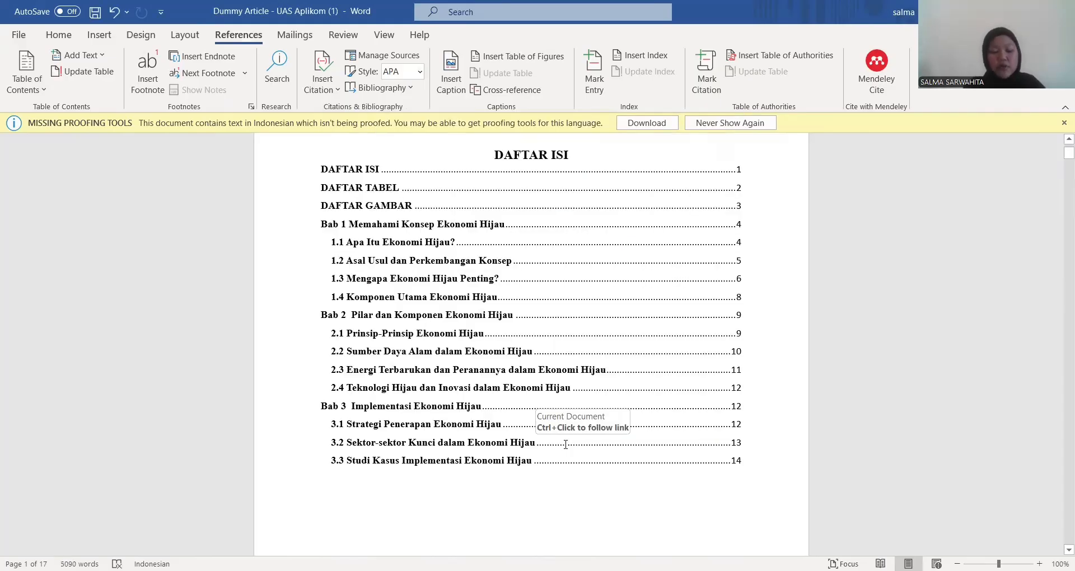
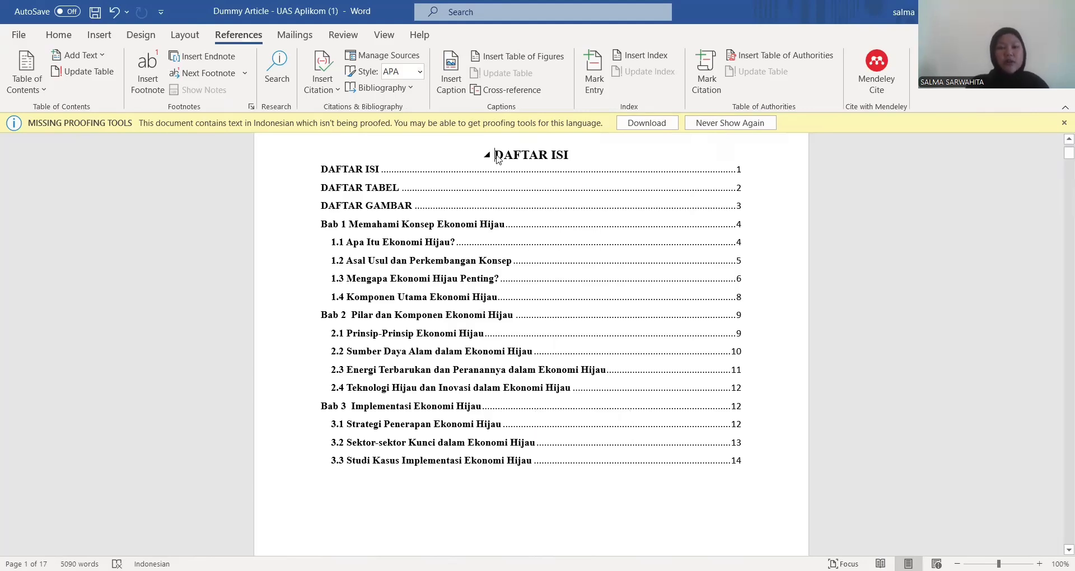
- Change the font of the whole document to Times New Roman
key("ctrl+a")
left_click(59, 35)
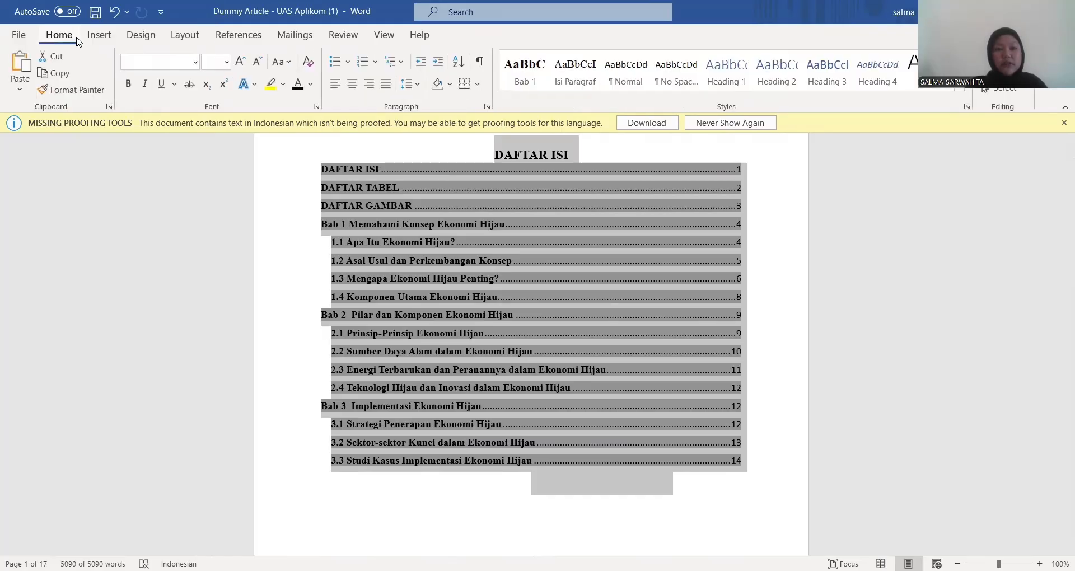
left_click(195, 62)
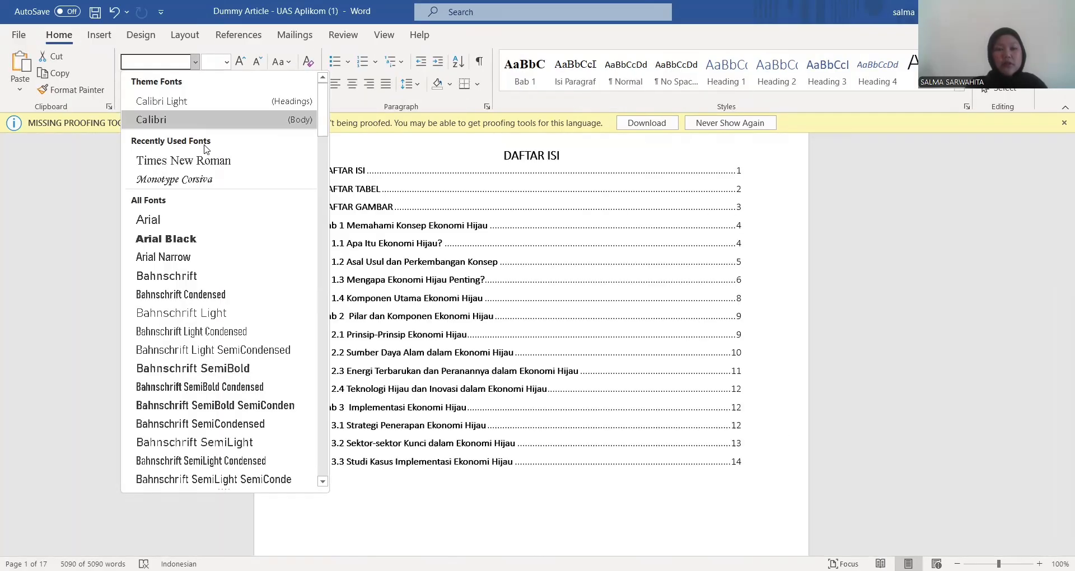
left_click(211, 159)
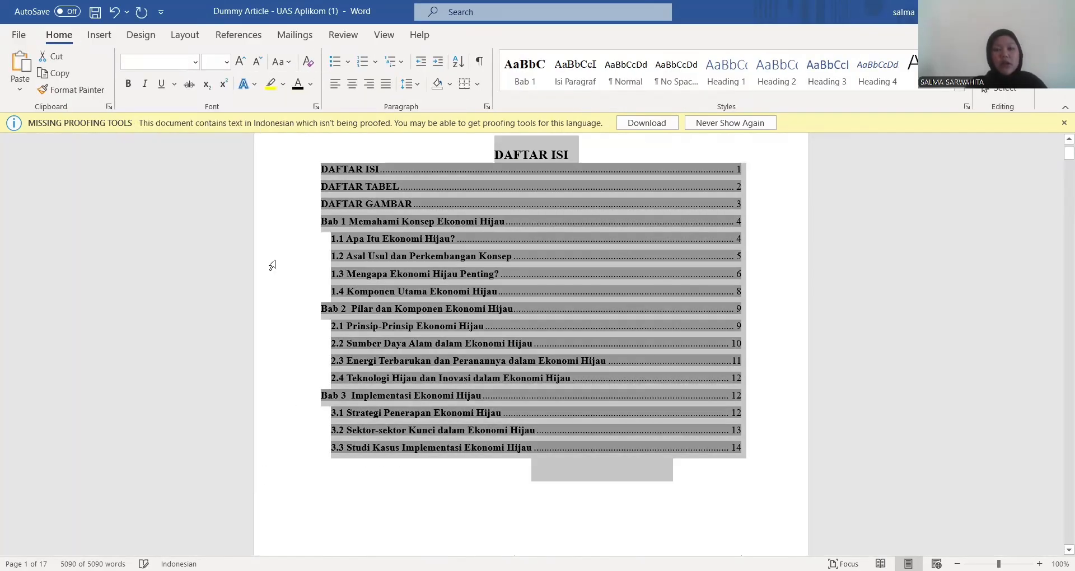
left_click(272, 263)
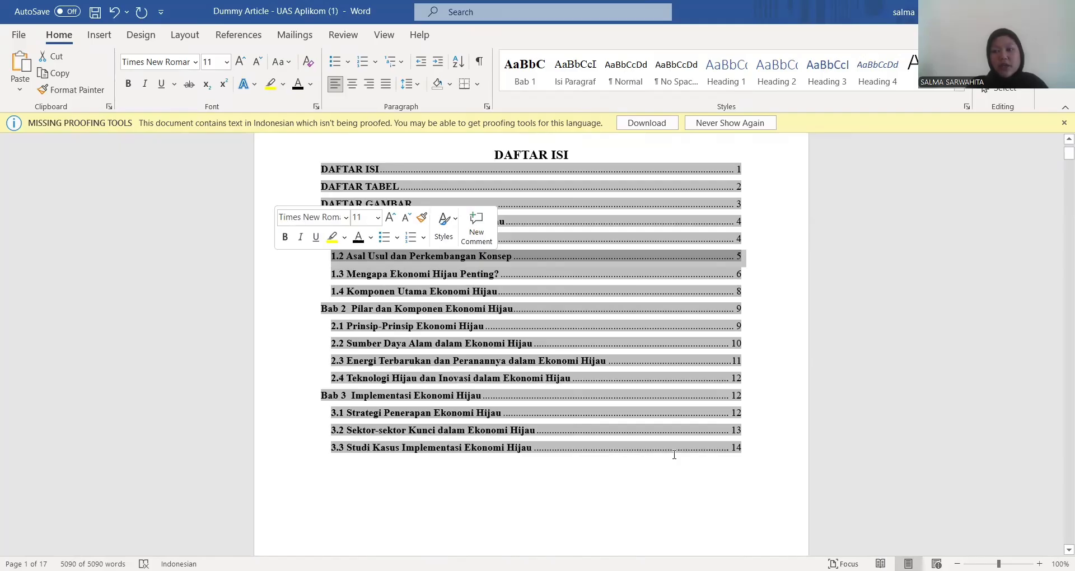
left_click(497, 230)
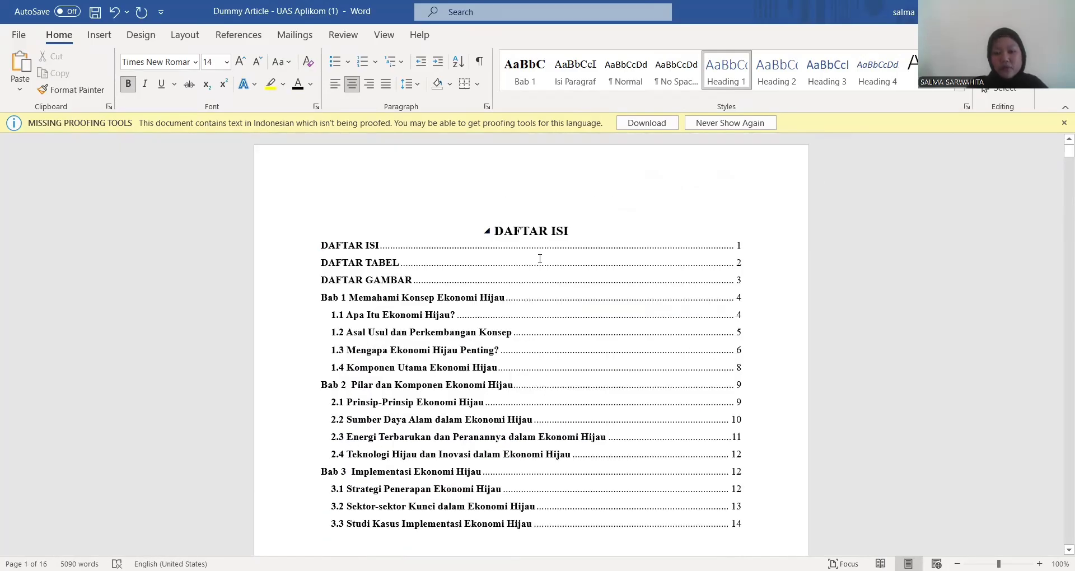
- Set the line spacing of the DAFTAR ISI title and its table of contents to 1.5
left_click_drag(697, 403, 437, 141)
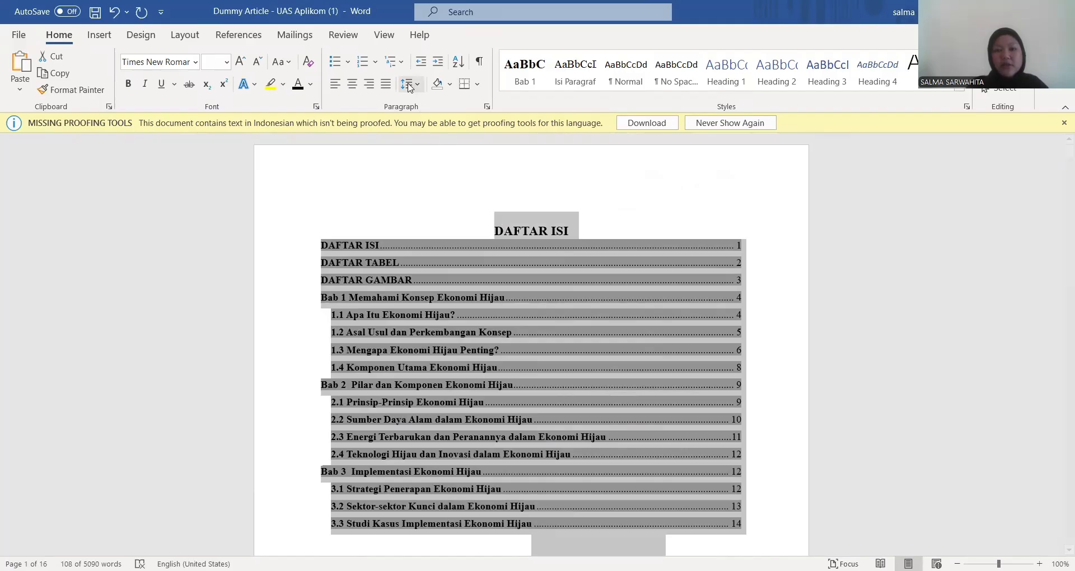
left_click(409, 85)
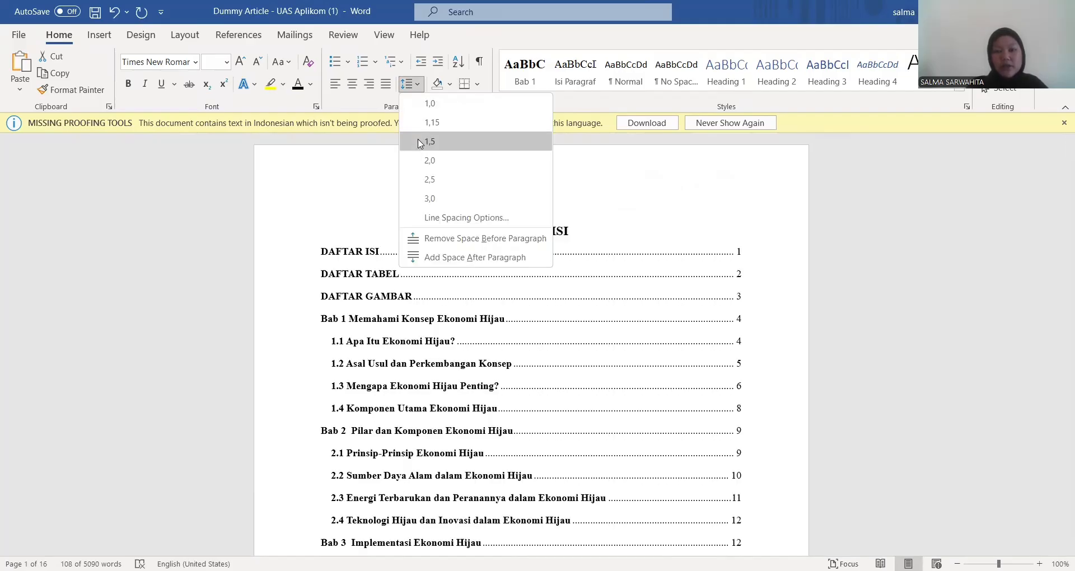
left_click(420, 142)
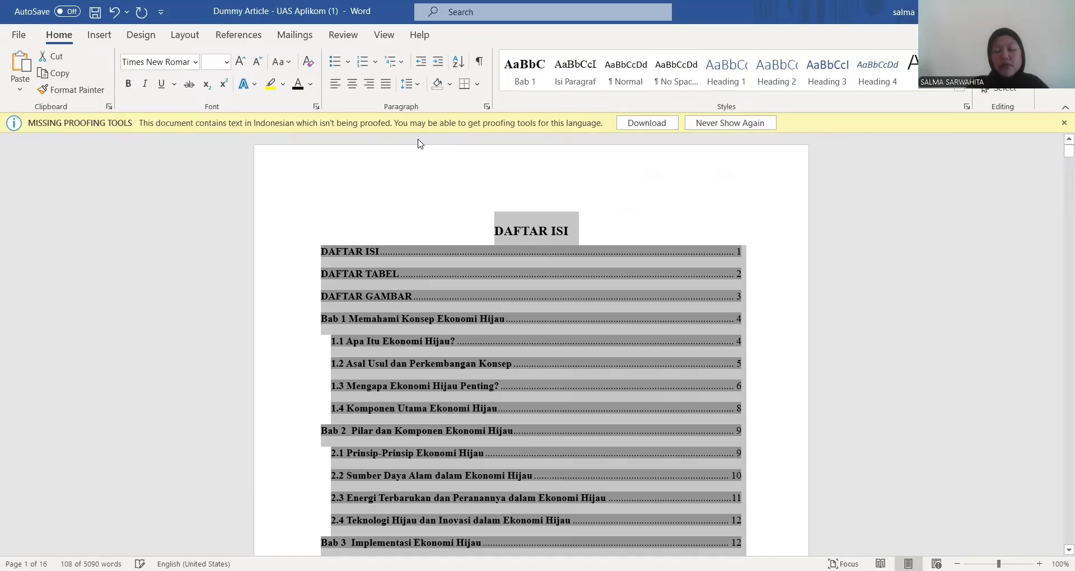
- Set the line spacing to 1.5 for all content on the DAFTAR TABEL and DAFTAR GAMBAR pages
scroll(483, 301, "down", 10)
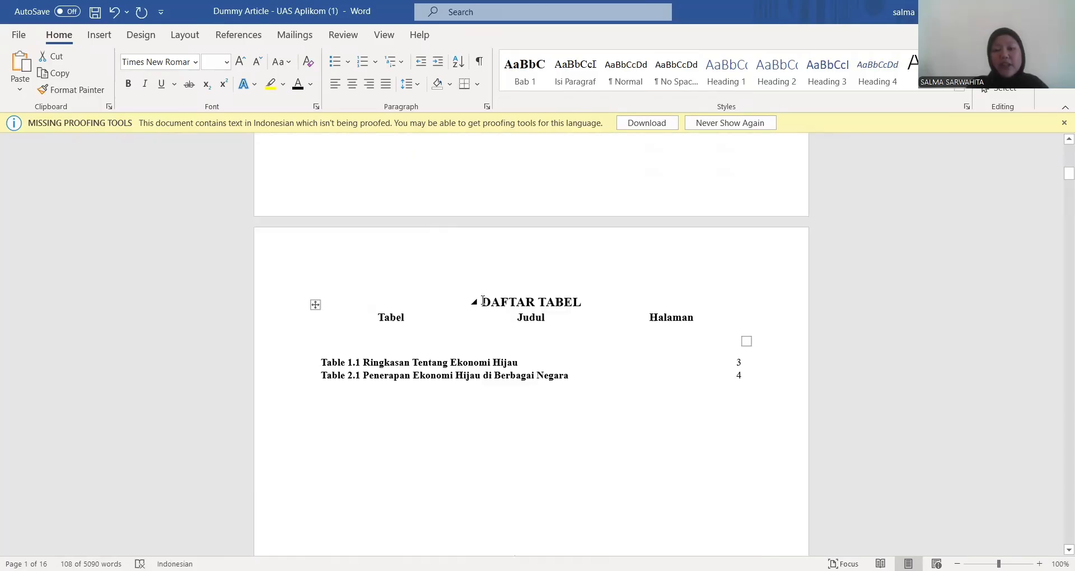
left_click_drag(483, 301, 573, 361)
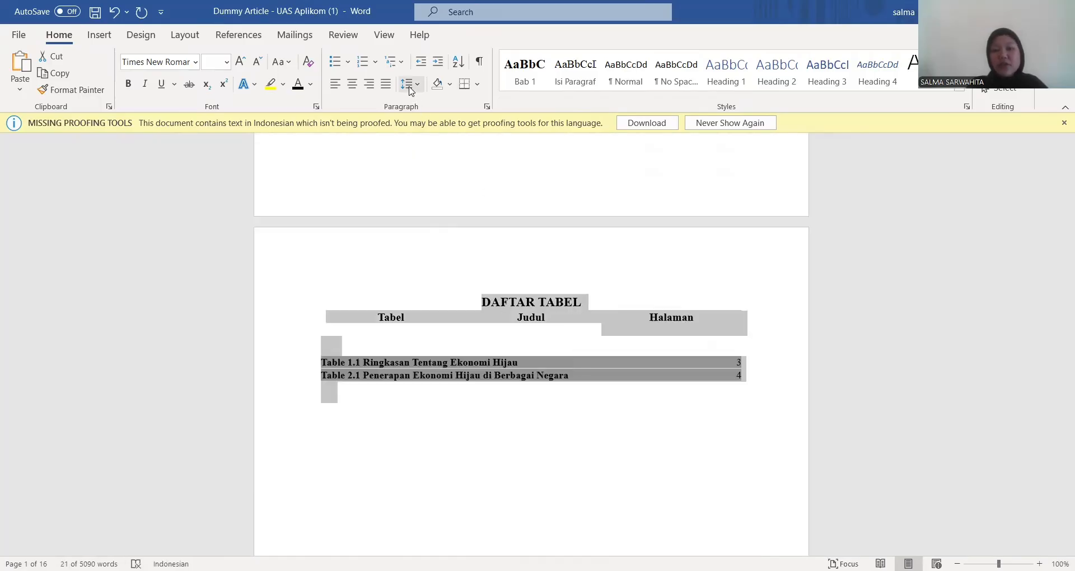
left_click(410, 85)
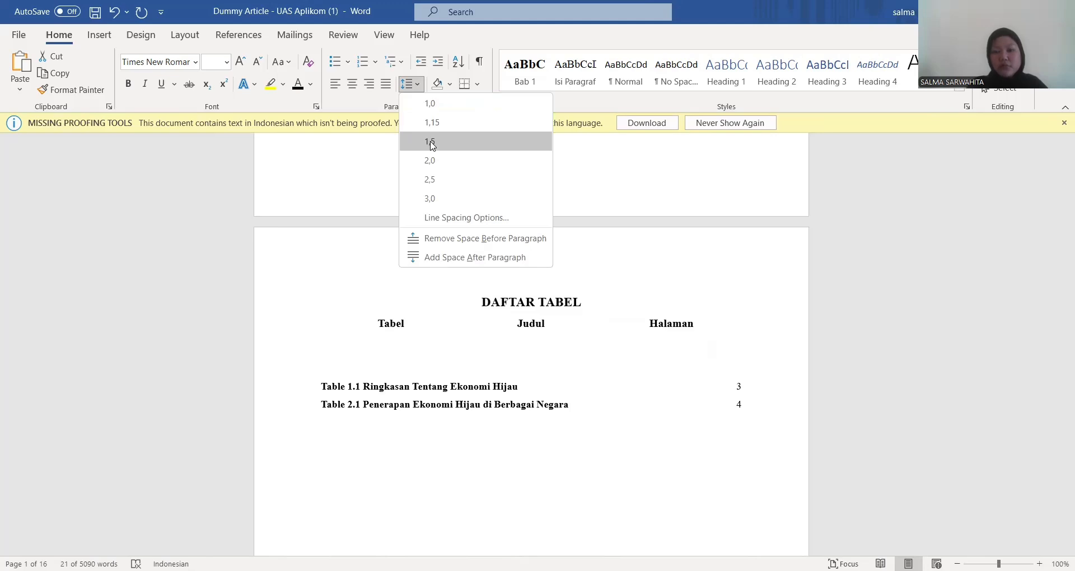
left_click(432, 145)
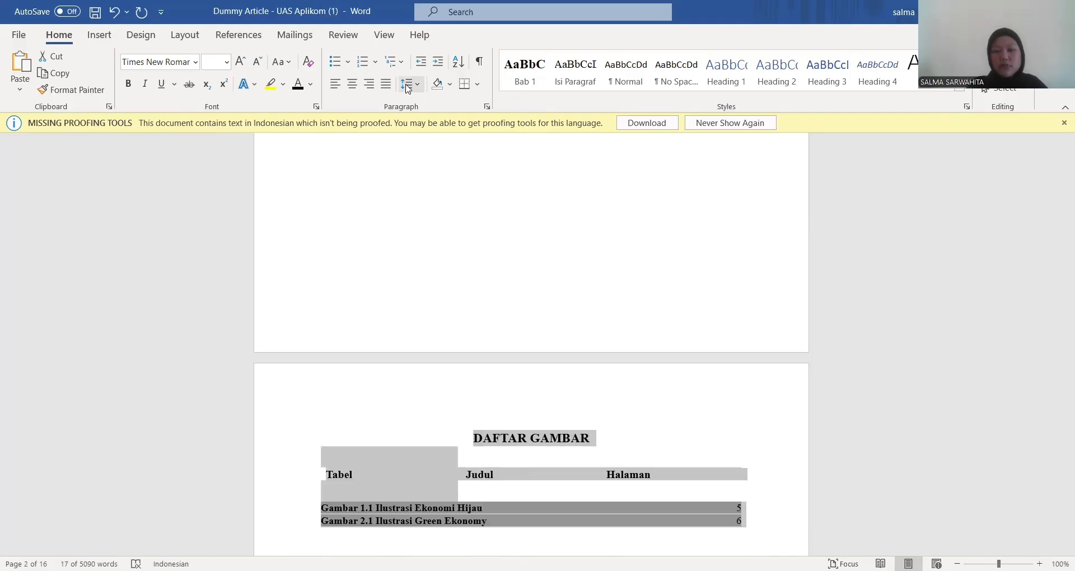
left_click(407, 88)
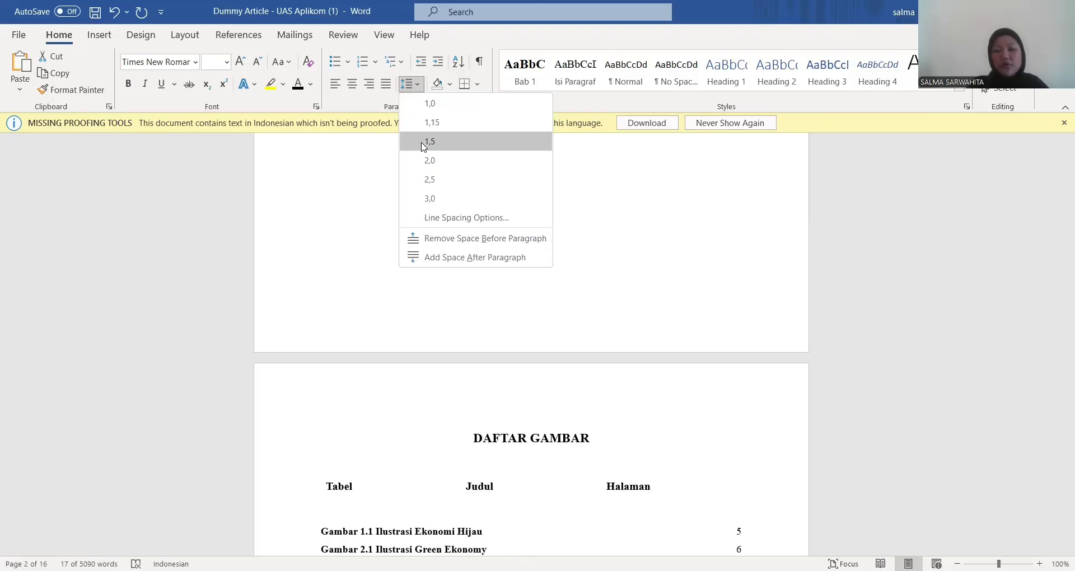
left_click(423, 146)
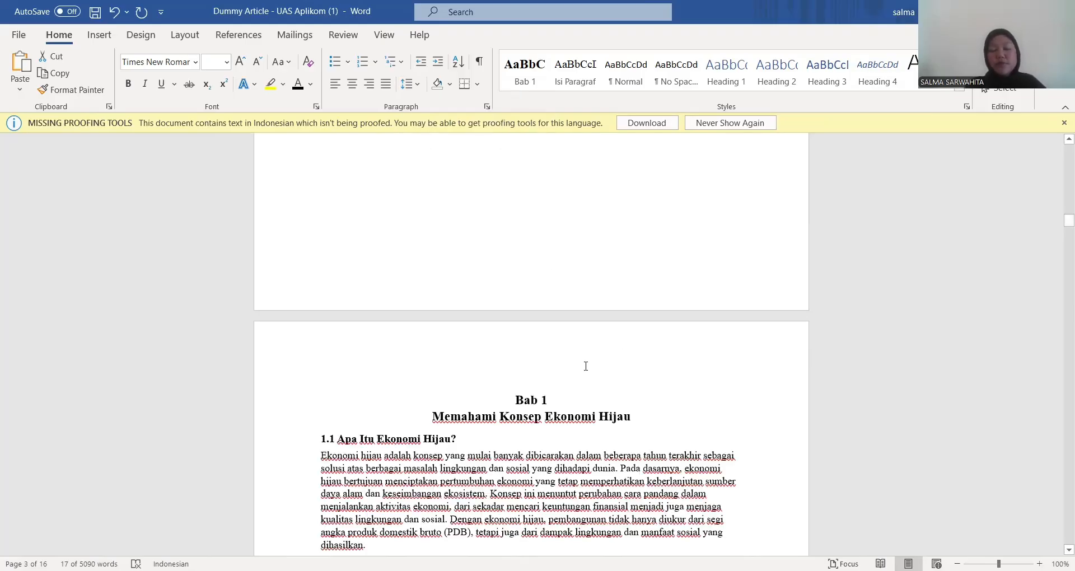
- Set the line spacing of the two-line title "Bab 1 Memahami Konsep Ekonomi Hijau" to 1.0
left_click(520, 396)
left_click(635, 419, "shift")
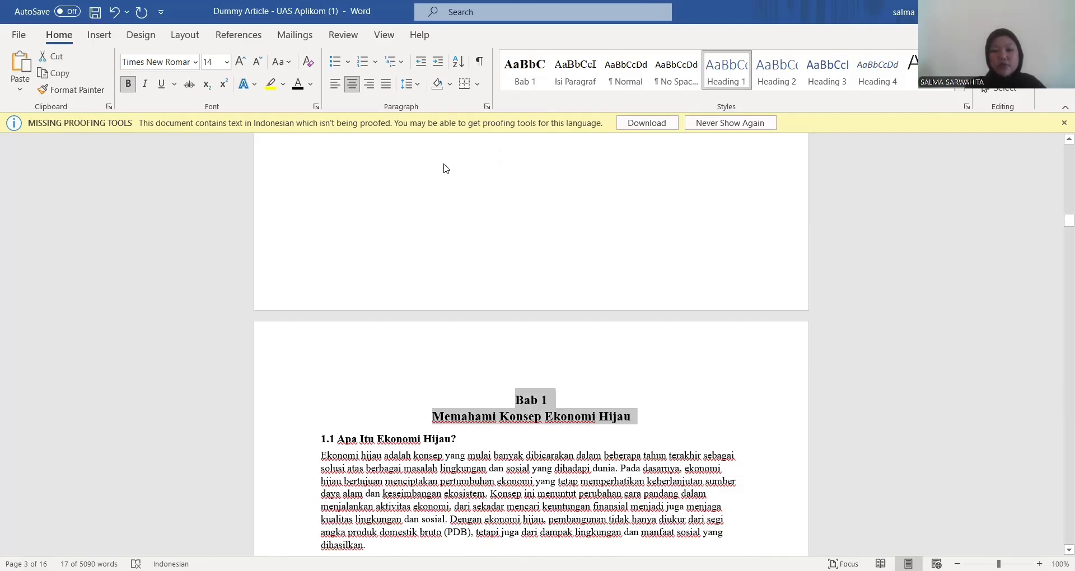
left_click(403, 84)
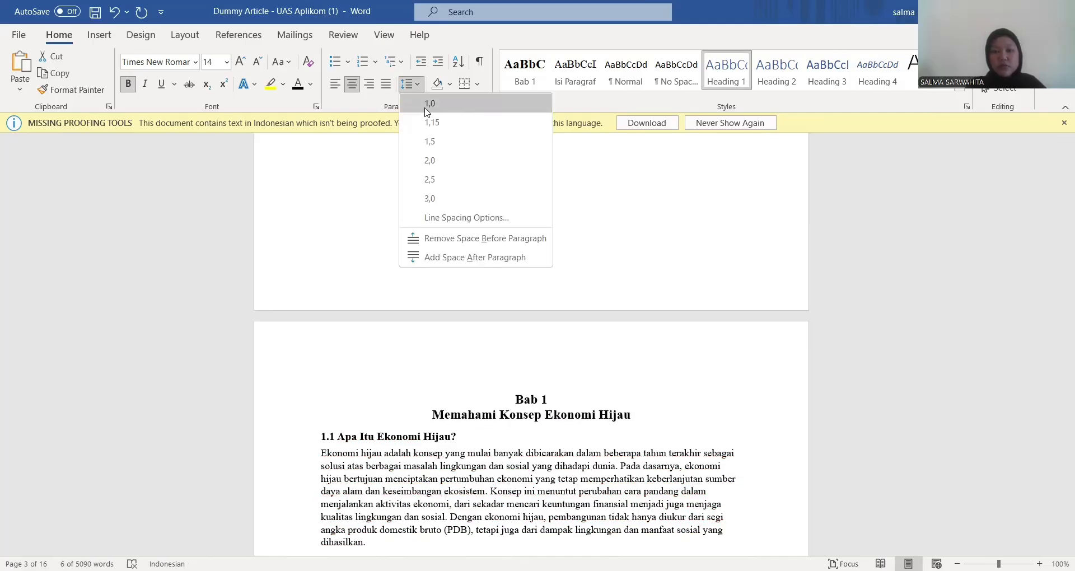
left_click(425, 108)
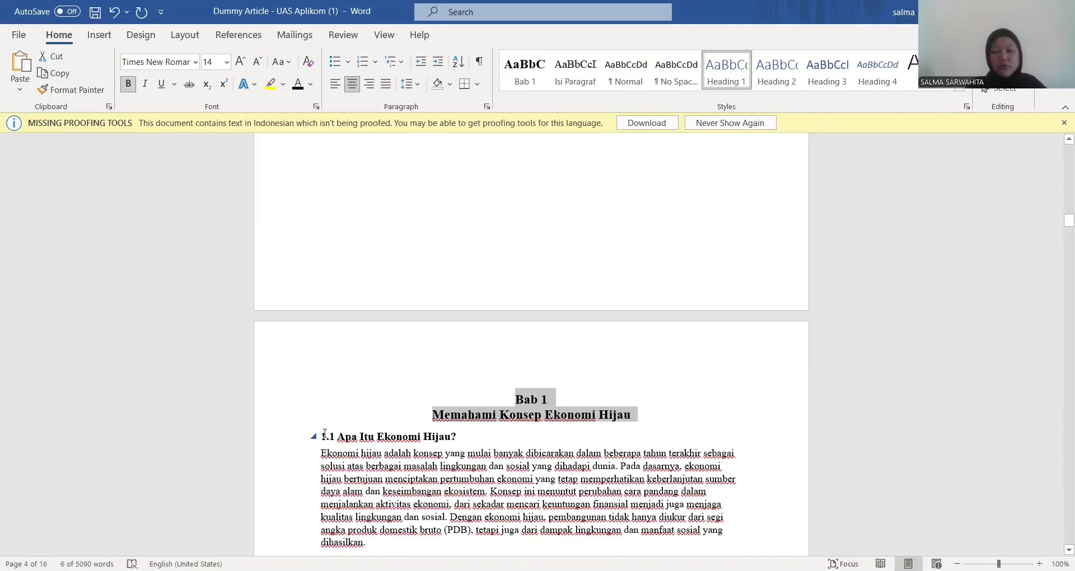
- Set the line spacing of the heading "1.1 Apa Itu Ekonomi Hijau?" to 1.0
left_click_drag(324, 434, 457, 437)
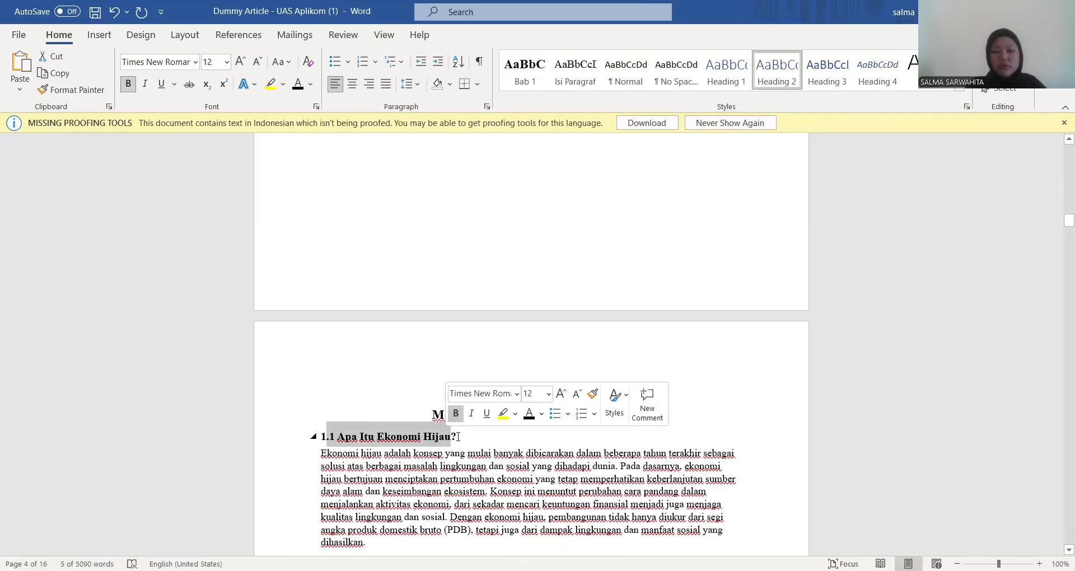
left_click(458, 437)
left_click(307, 445)
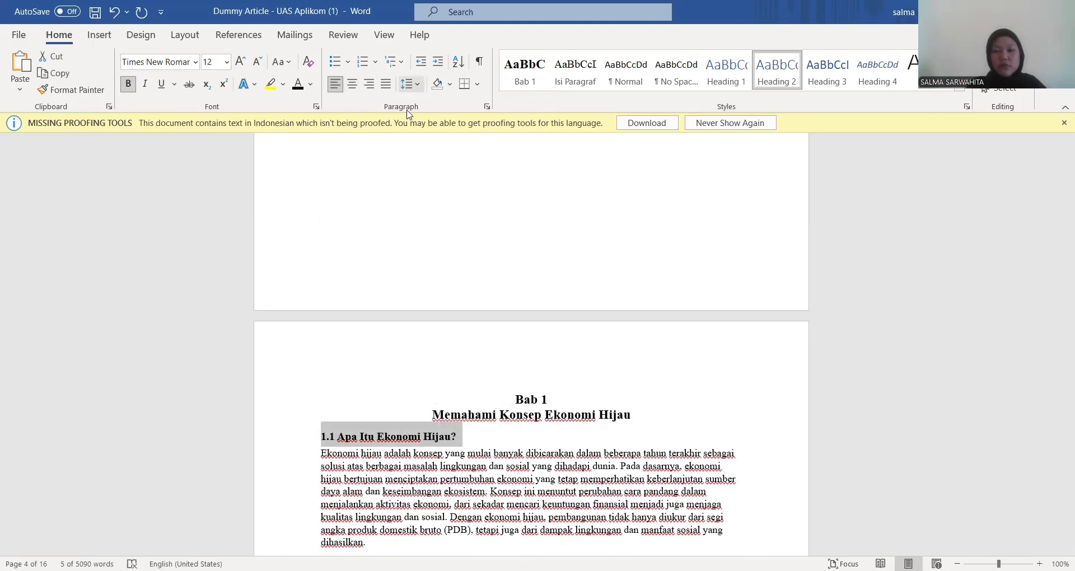
left_click(410, 84)
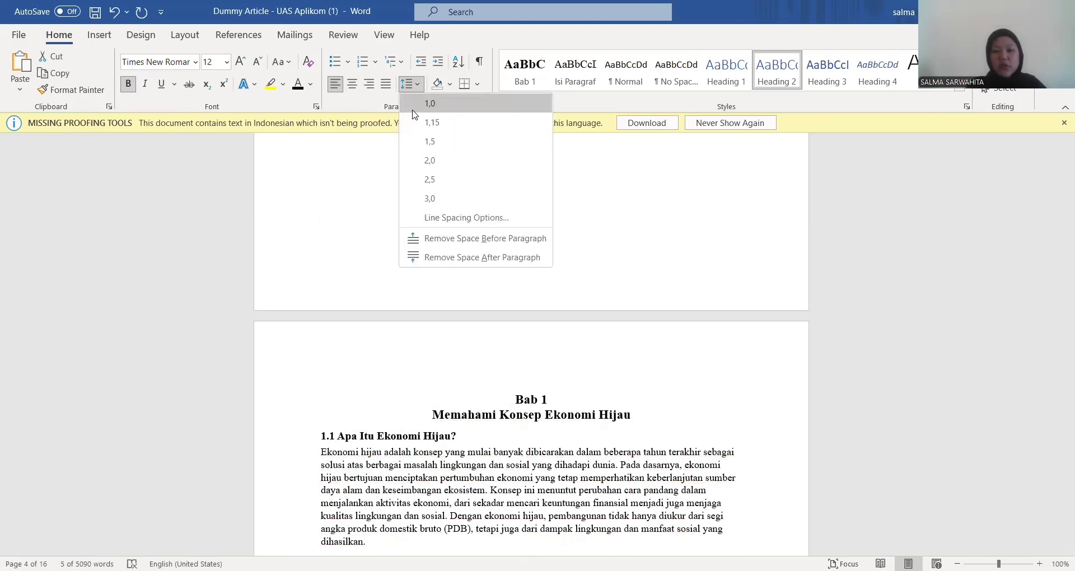
left_click(536, 484)
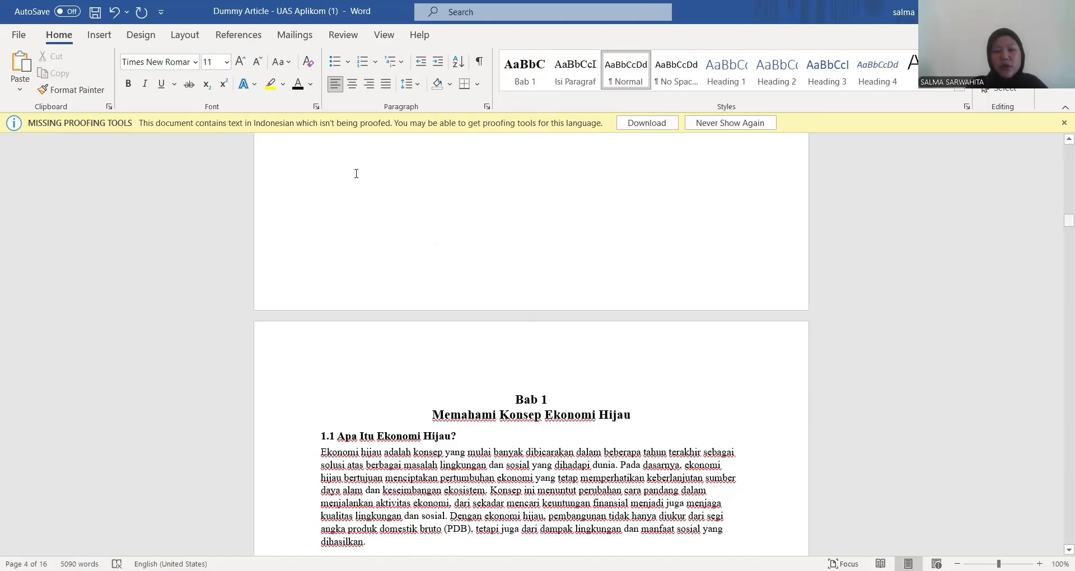
- Set the two body paragraphs under heading 1.1 to 2.0 line spacing and justify them
scroll(370, 292, "down", 5)
left_click_drag(321, 184, 368, 358)
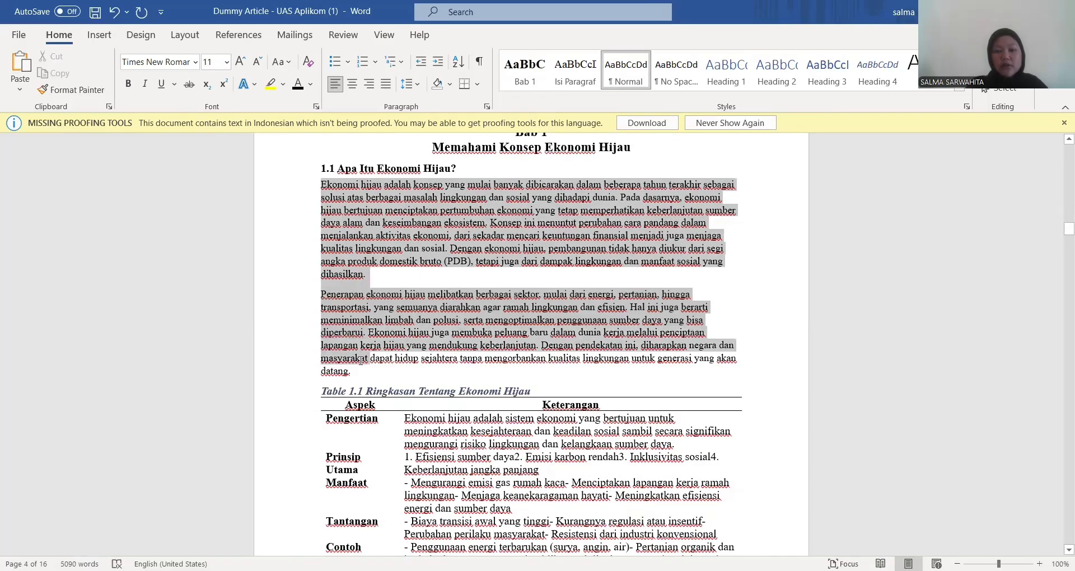
left_click(321, 248)
left_click_drag(321, 185, 358, 375)
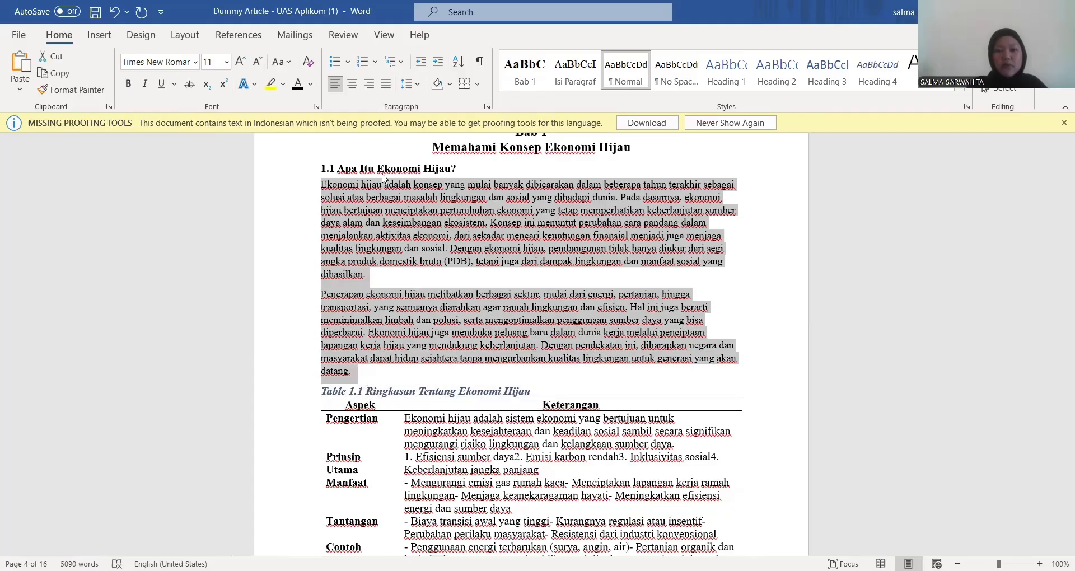
left_click(410, 85)
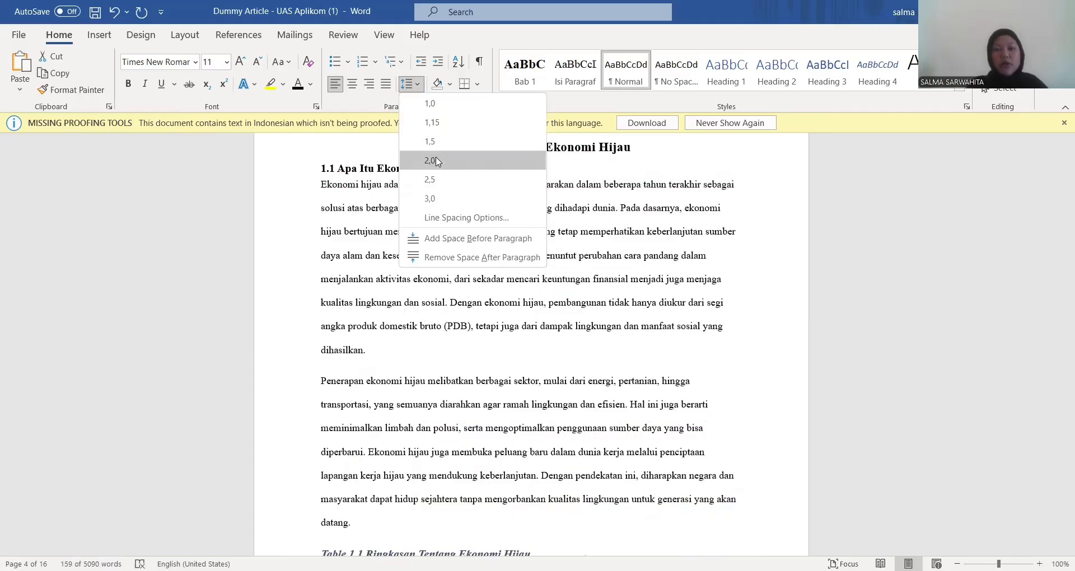
left_click(431, 161)
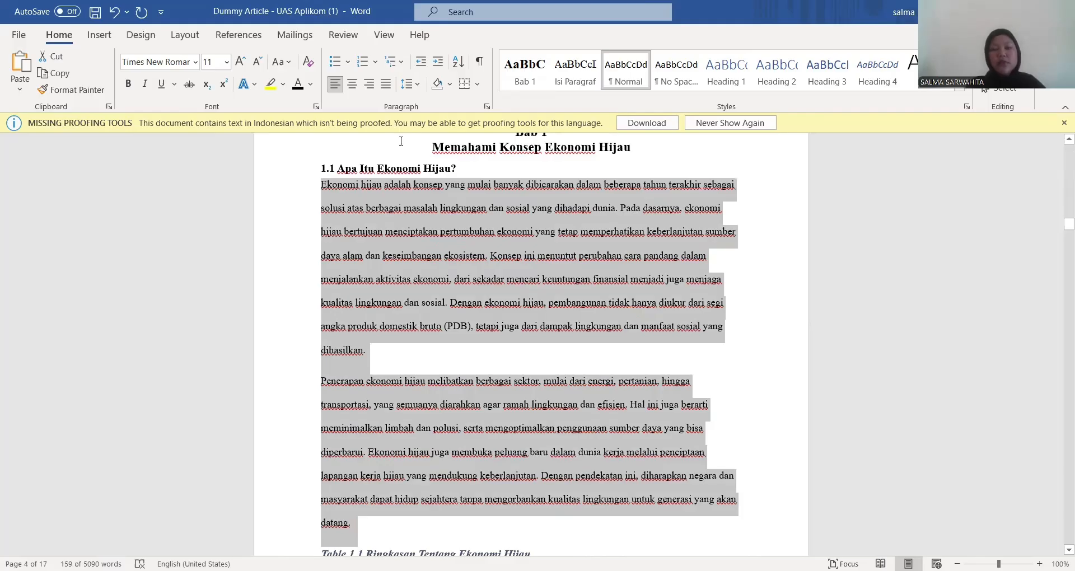
left_click(387, 85)
- Indent the first line of both body paragraphs under heading 1.1 by one tab stop
left_click(323, 187)
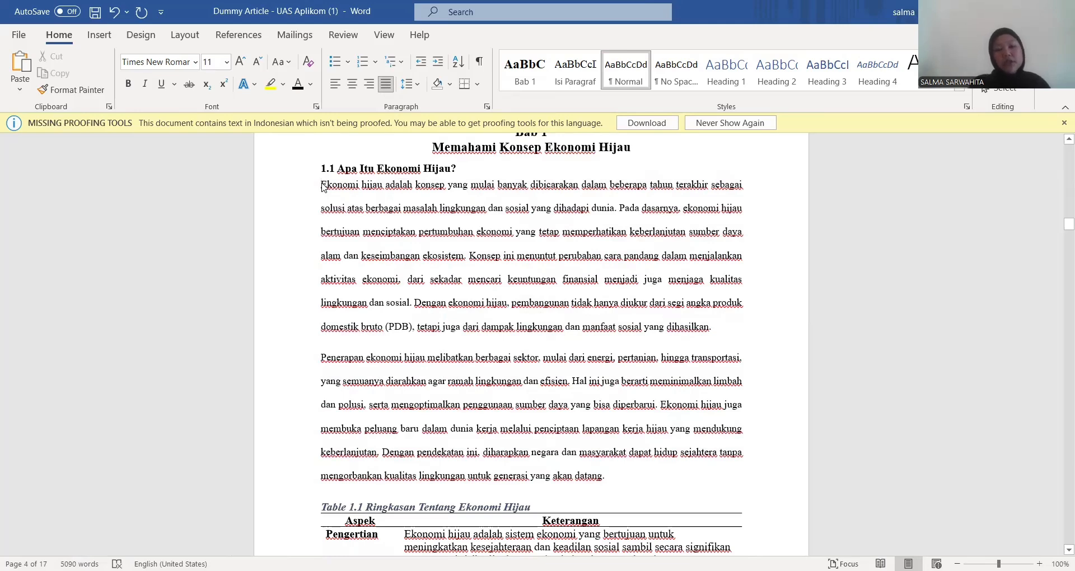
key("Tab")
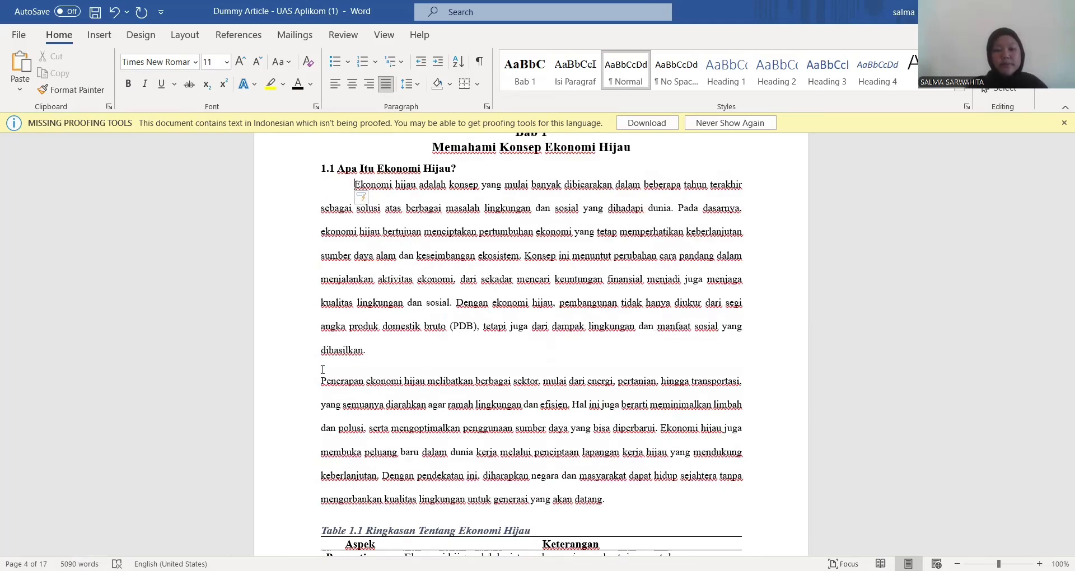
left_click(319, 381)
key("Tab")
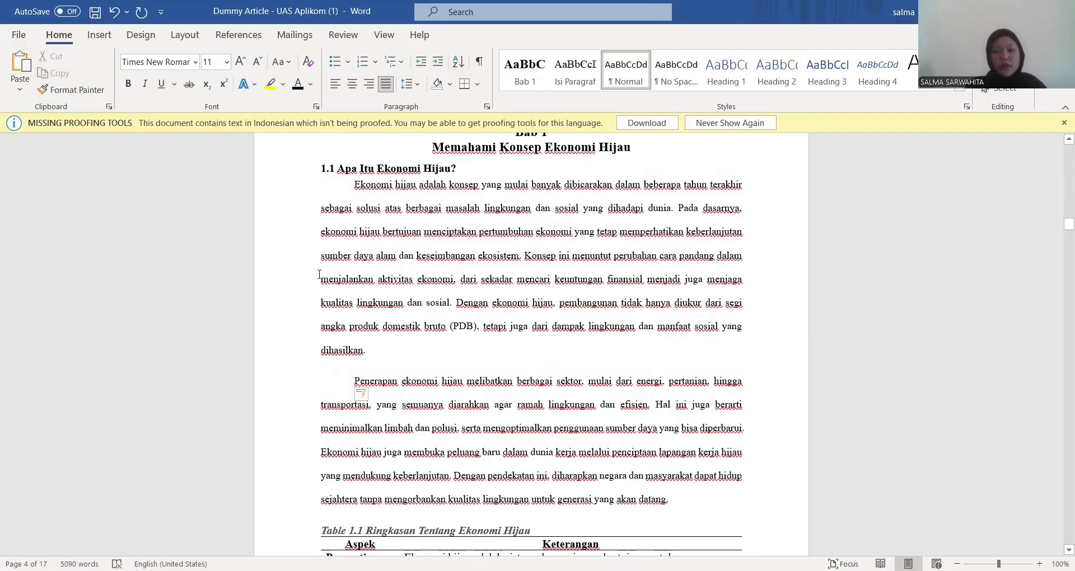
- Format the paragraph under "1.1.1 Definisi dan prinsip dasar" as justified with 2.0 line spacing and a first-line indent of one tab stop
scroll(320, 274, "down", 10)
left_click_drag(321, 273, 648, 351)
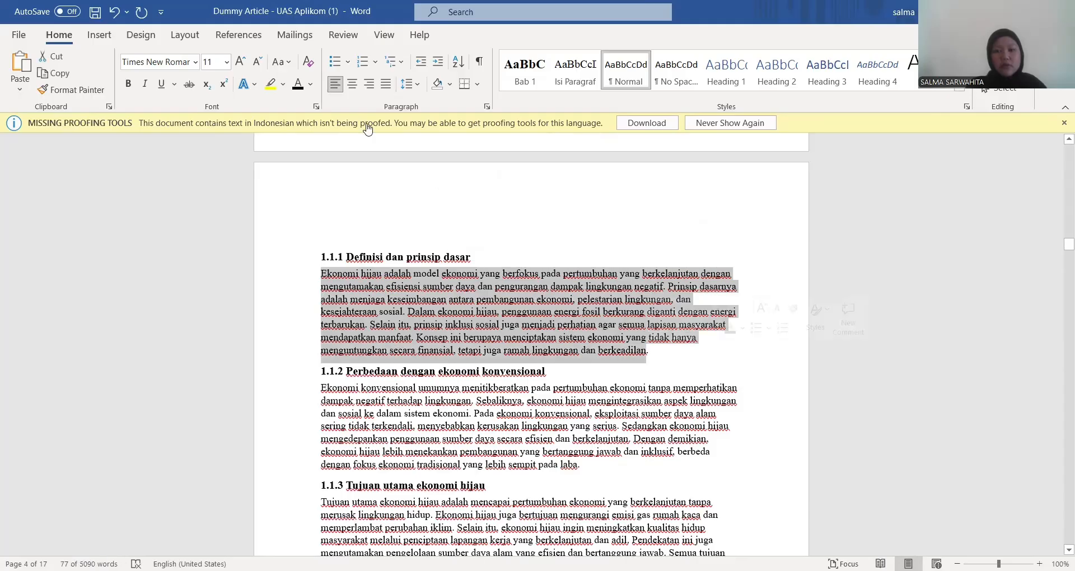
left_click(390, 83)
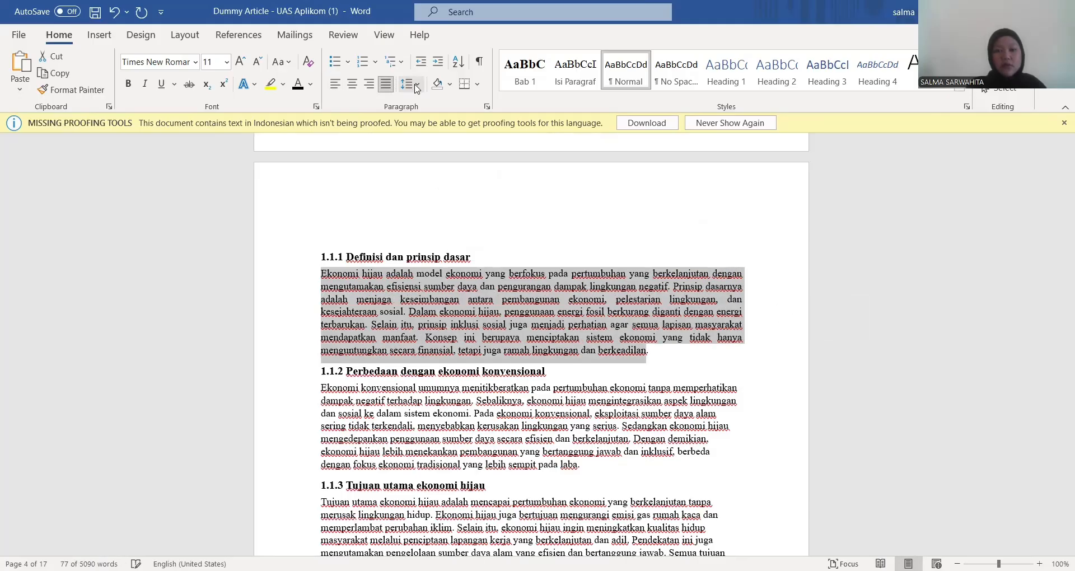
left_click(417, 87)
left_click(429, 161)
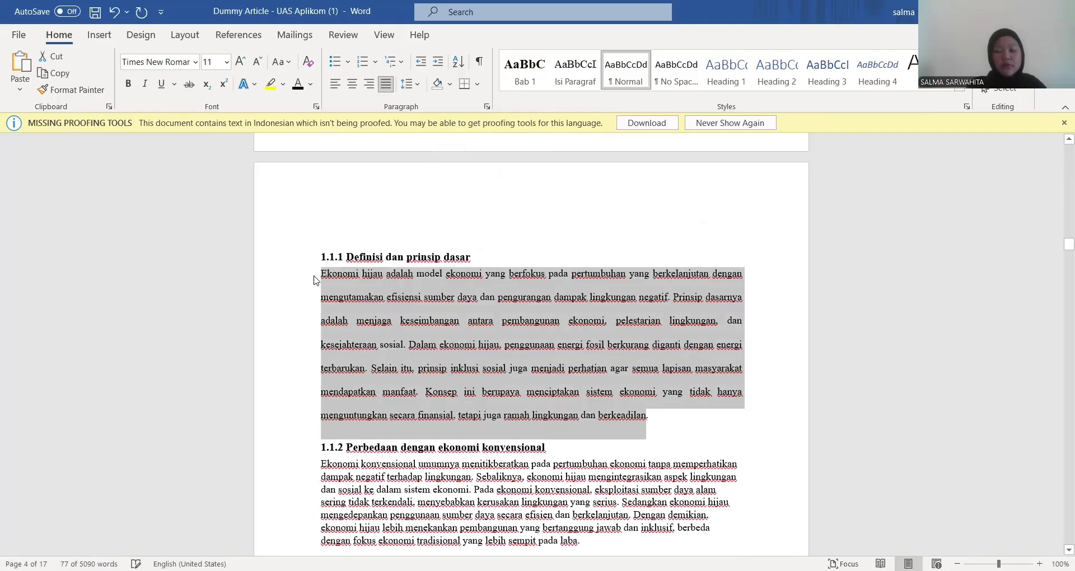
left_click(317, 278)
key("Tab")
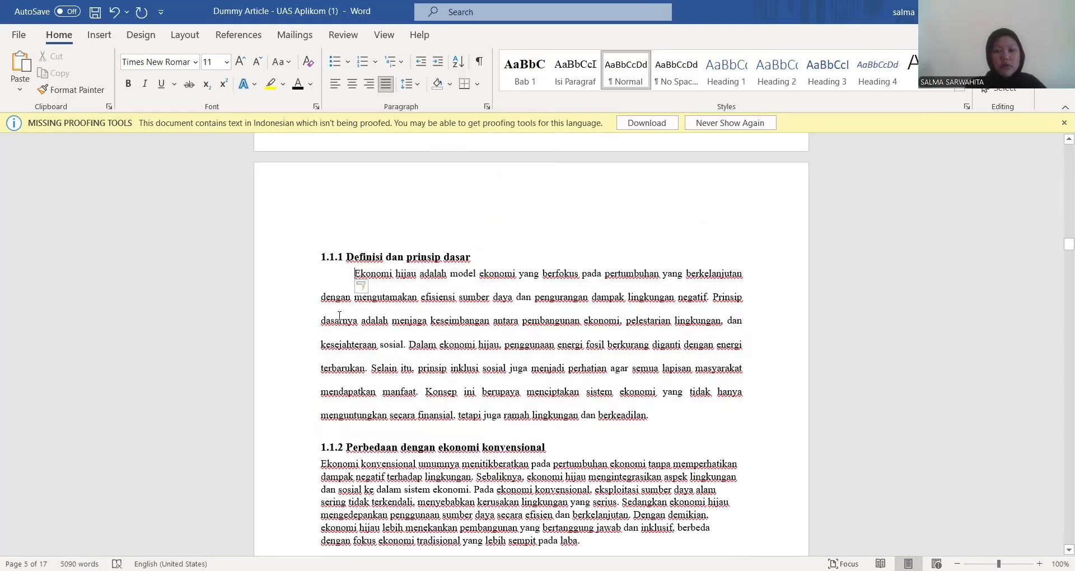
- Set the line spacing of the heading "1.1.1 Definisi dan prinsip dasar" to 1.0
left_click_drag(324, 255, 475, 258)
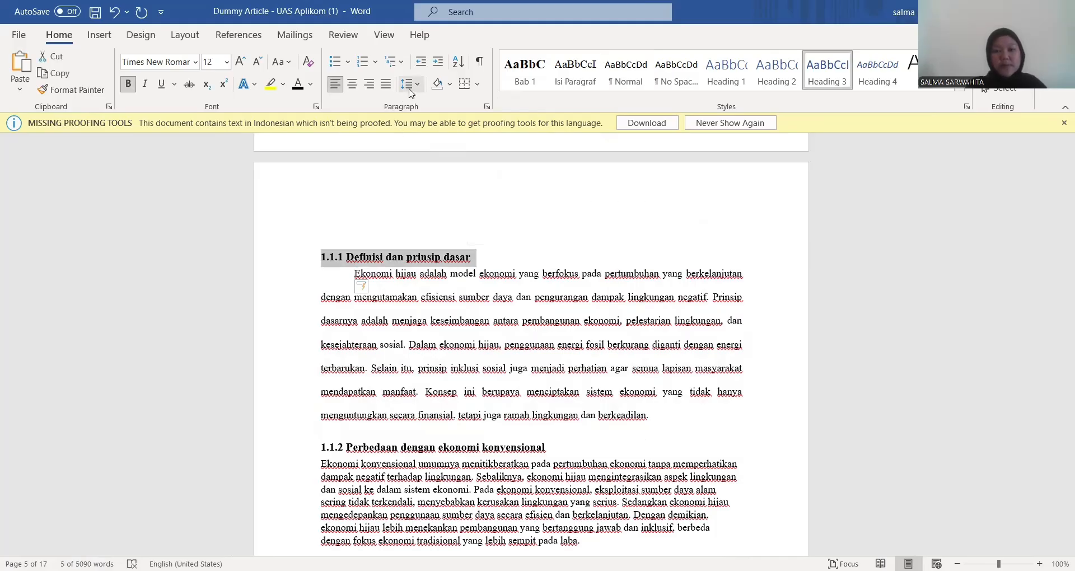
left_click(409, 88)
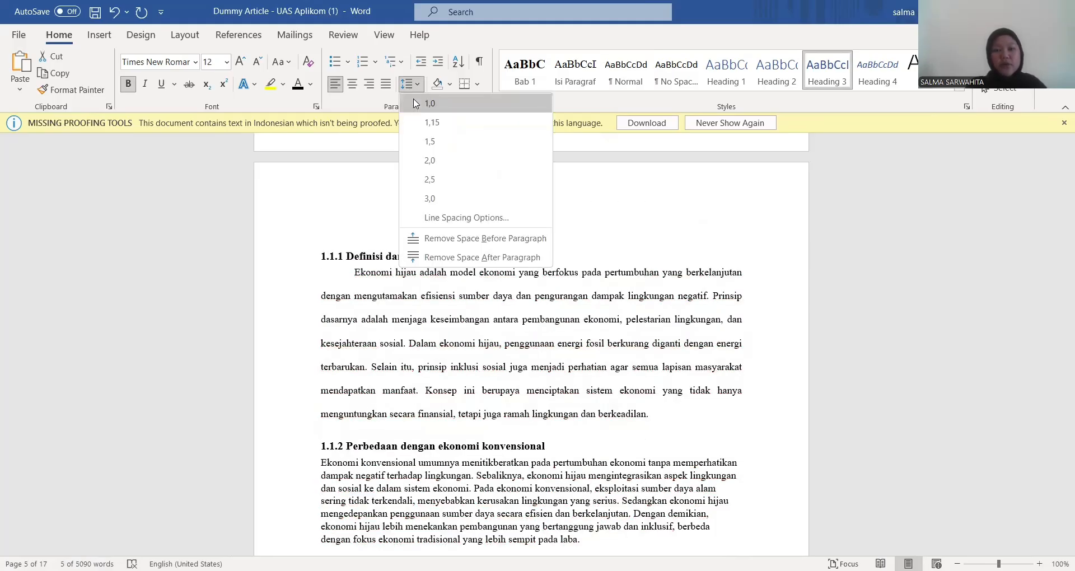
left_click(323, 445)
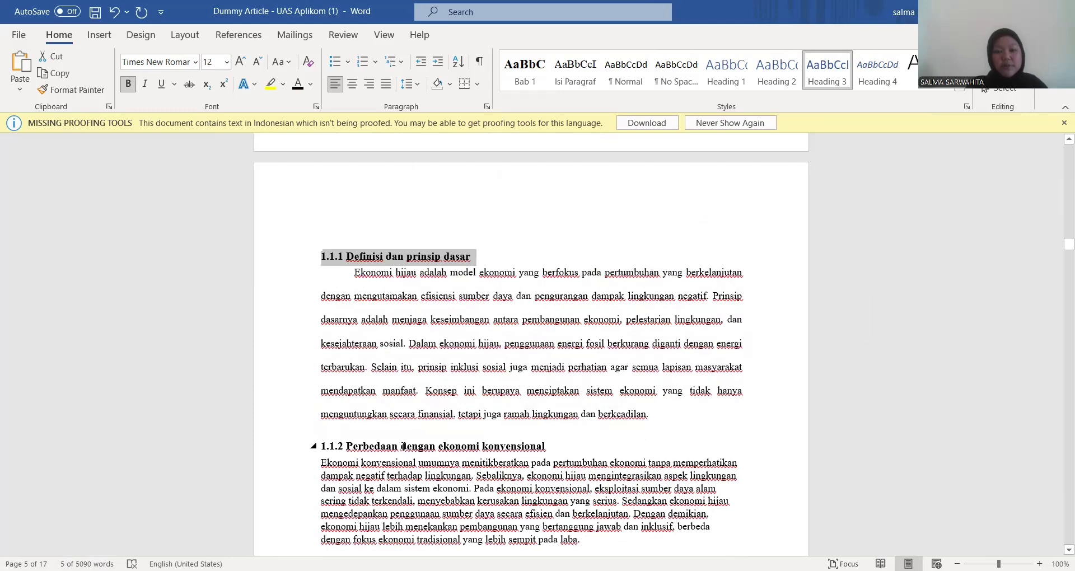
- Set the line spacing of the heading "1.1.2 Perbedaan dengan ekonomi konvensional" to 1.0
left_click_drag(322, 446, 552, 446)
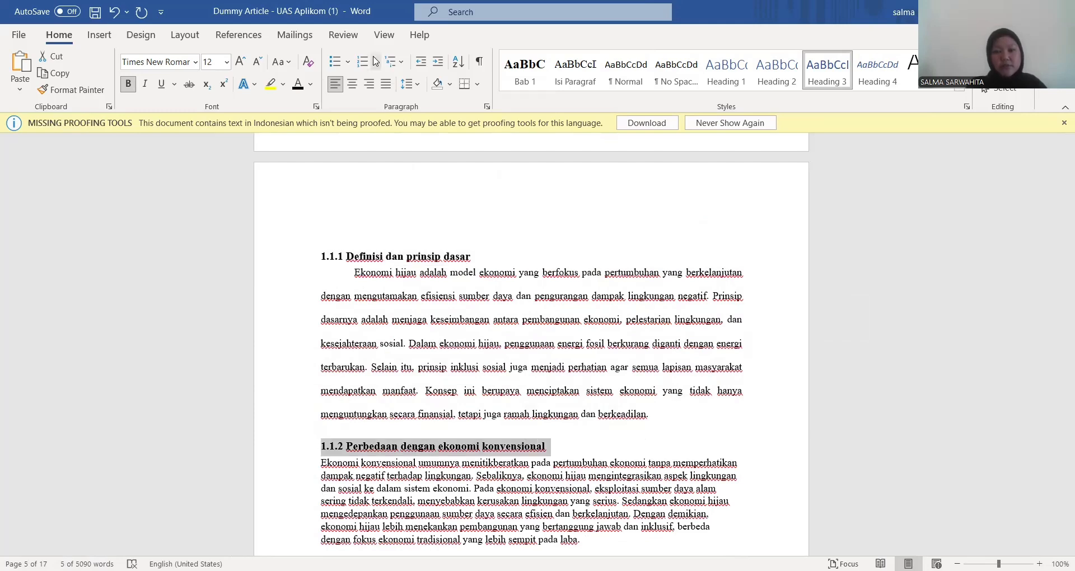
left_click(414, 89)
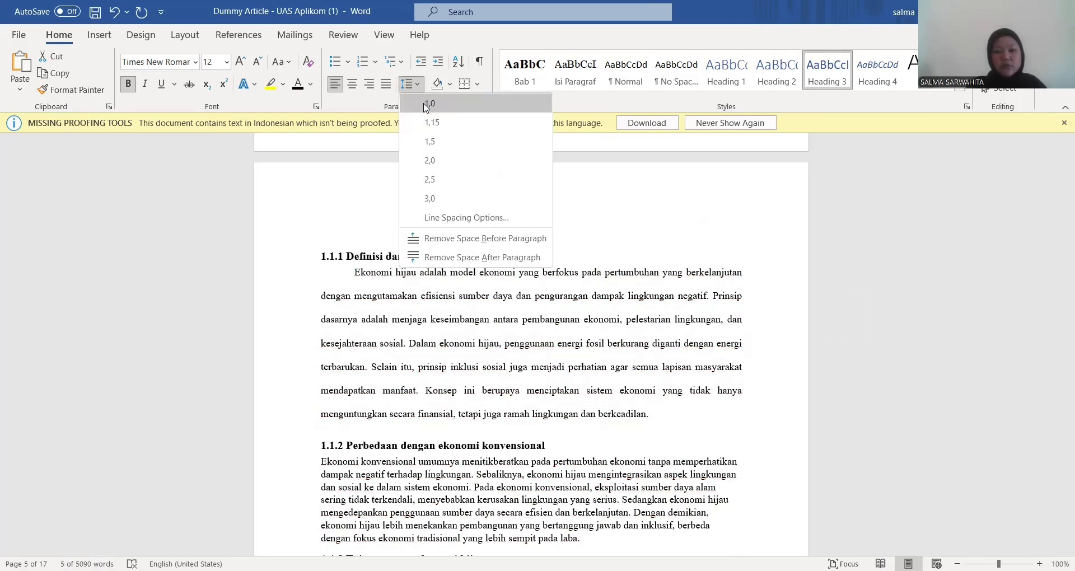
left_click(414, 491)
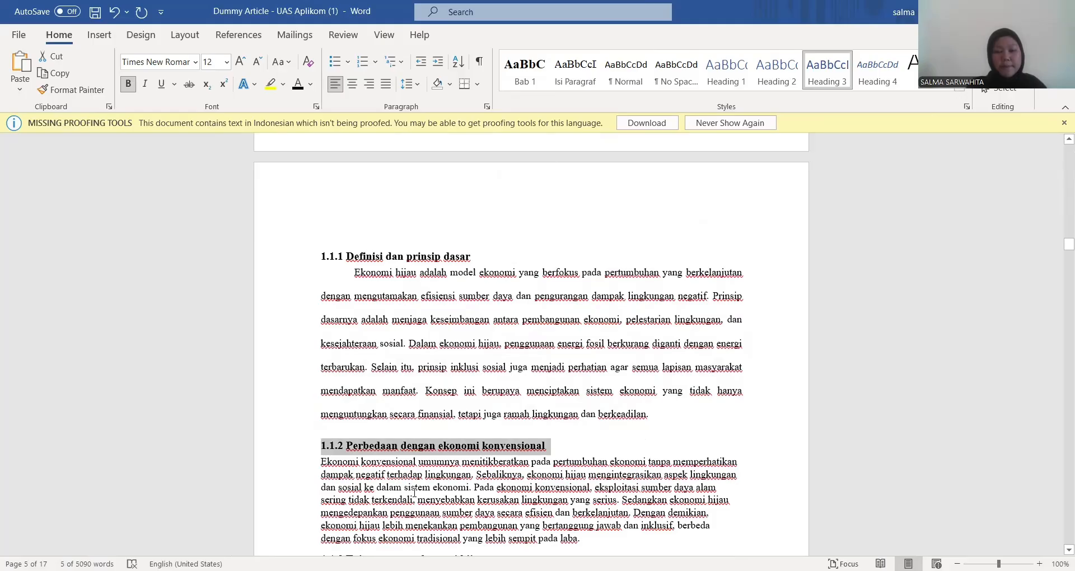
- Format the paragraph under heading 1.1.2 as justified with 2.0 line spacing and a first-line indent of one tab stop
triple_click(512, 527)
scroll(577, 476, "down", 2)
left_click(577, 446, "shift")
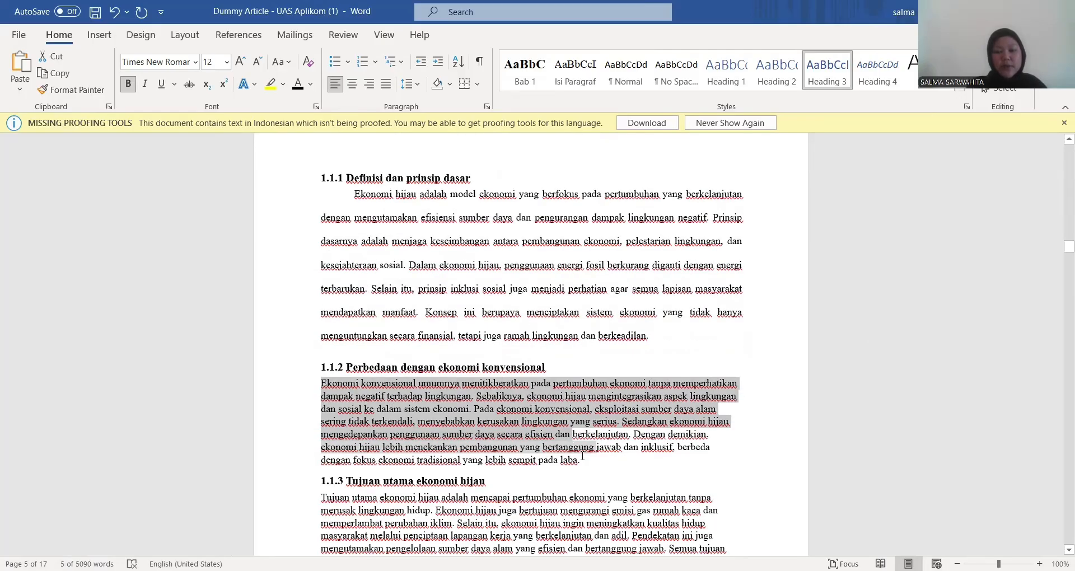
left_click(583, 460, "shift")
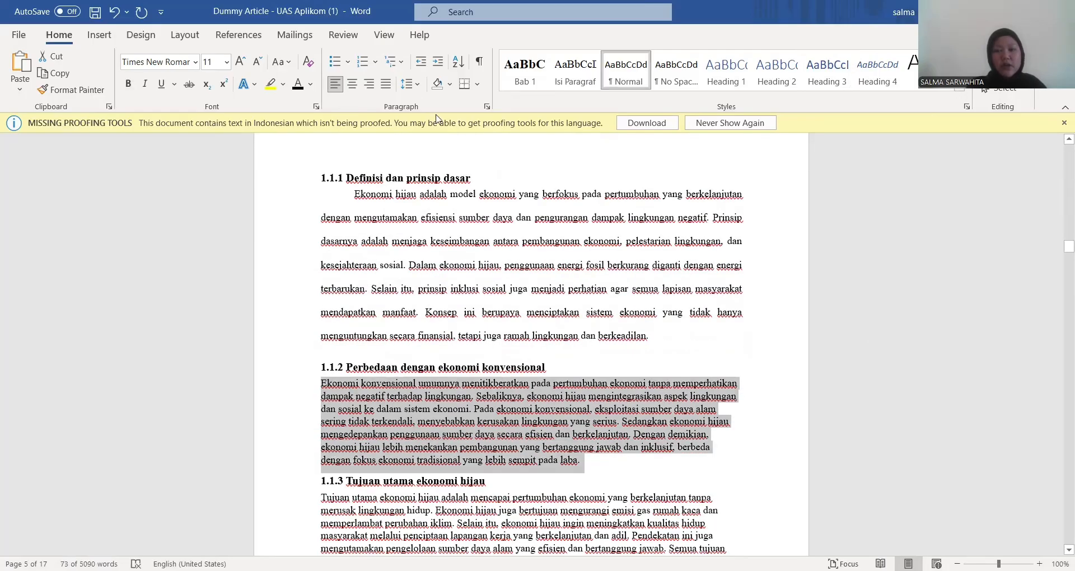
left_click(408, 84)
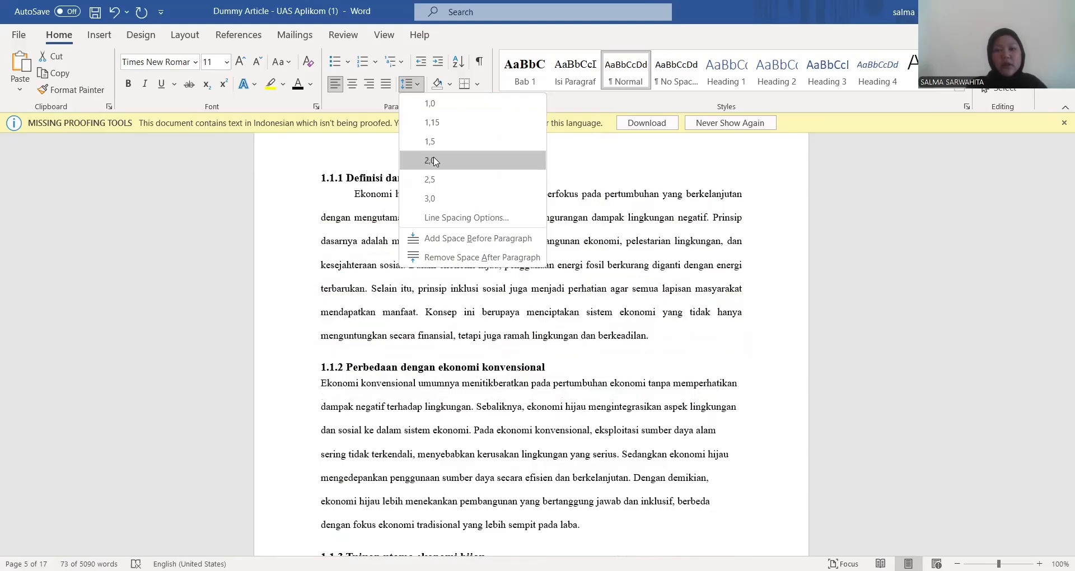
left_click(431, 160)
left_click(386, 84)
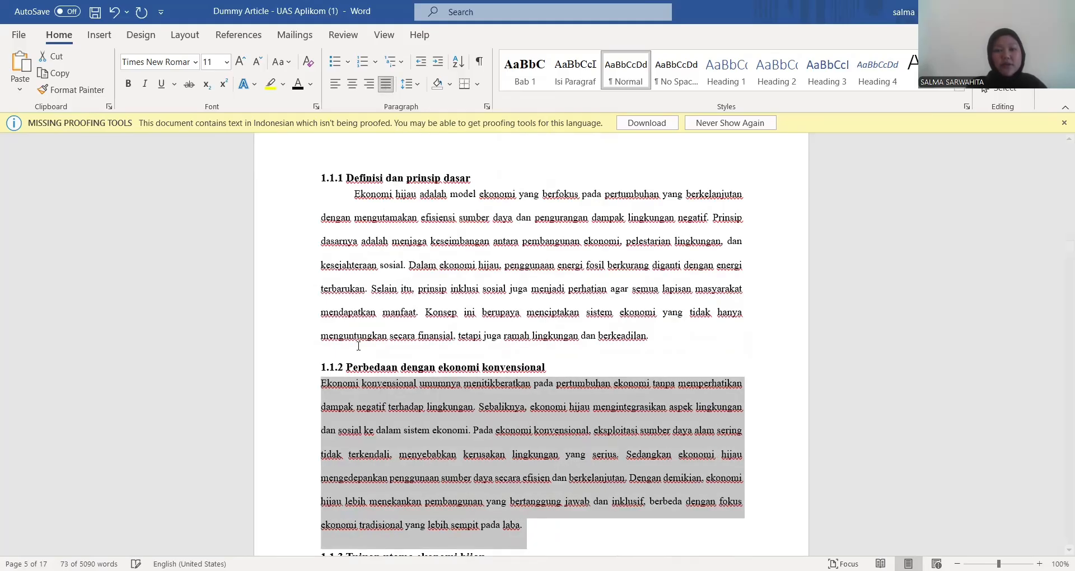
left_click(327, 376)
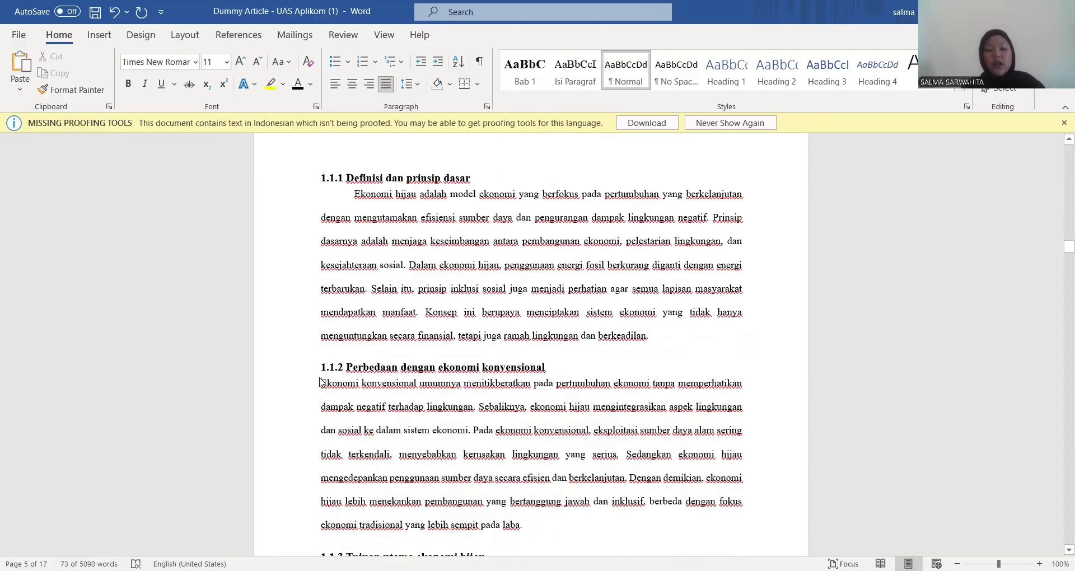
key("Tab")
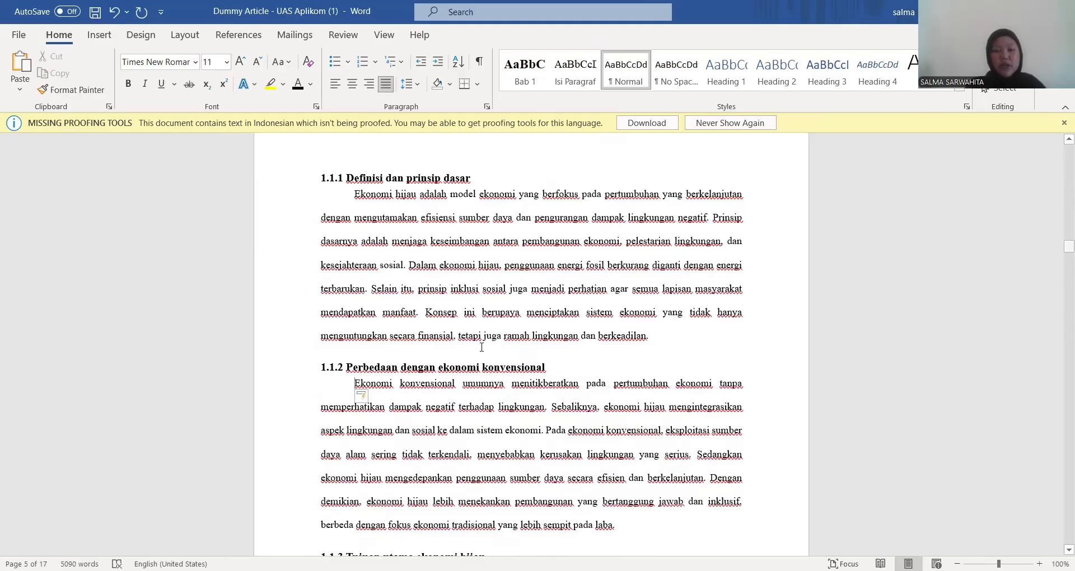
- Set heading 1.1.3 to 1.0 line spacing and its body paragraph to 2.0 with a first-line indent of one tab stop
scroll(492, 350, "down", 4)
left_click(322, 349)
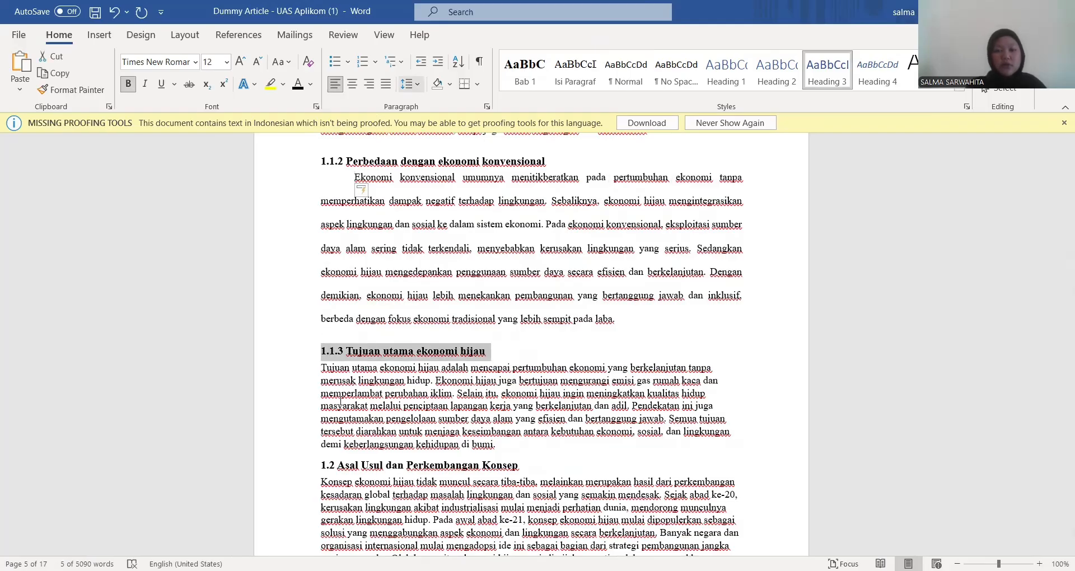
left_click_drag(322, 366, 450, 405)
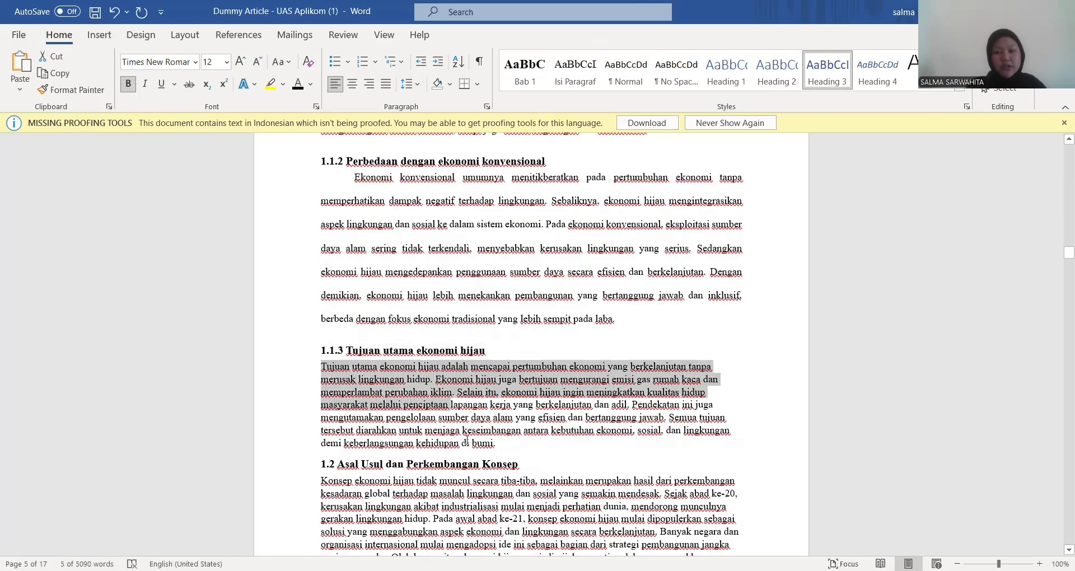
left_click_drag(490, 440, 494, 443)
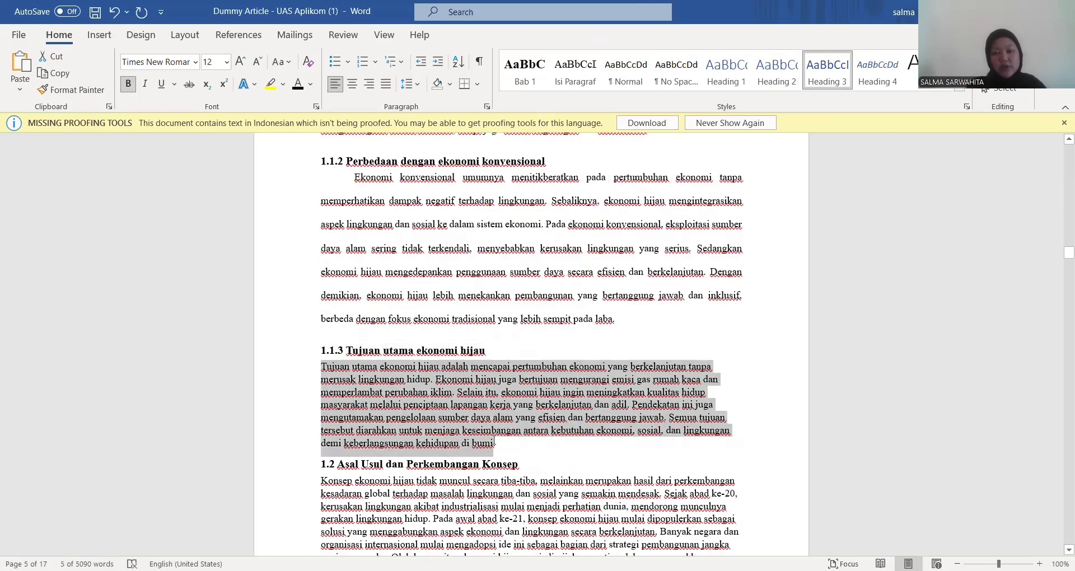
left_click(408, 88)
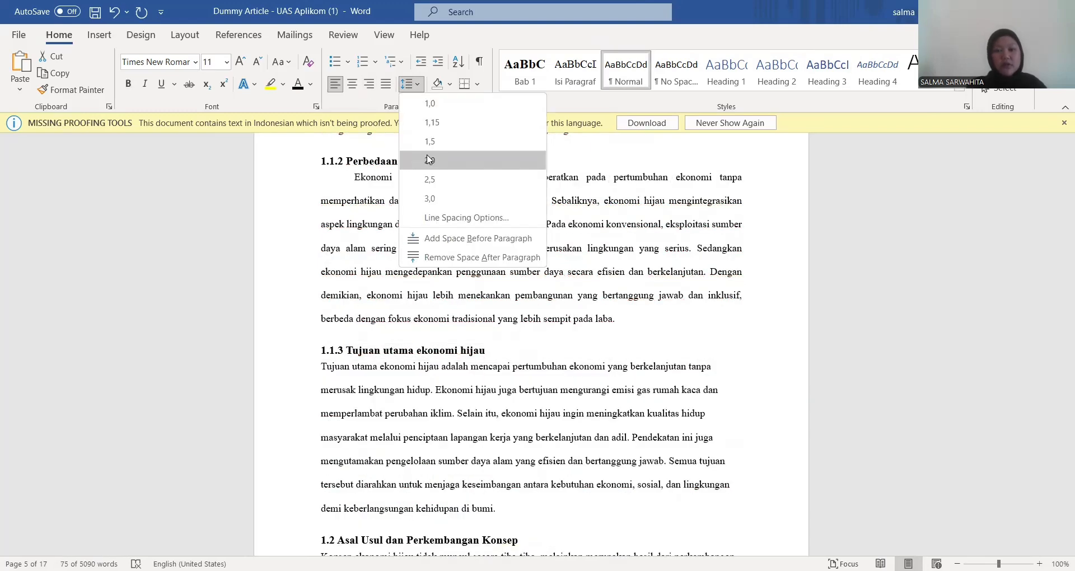
left_click(317, 366)
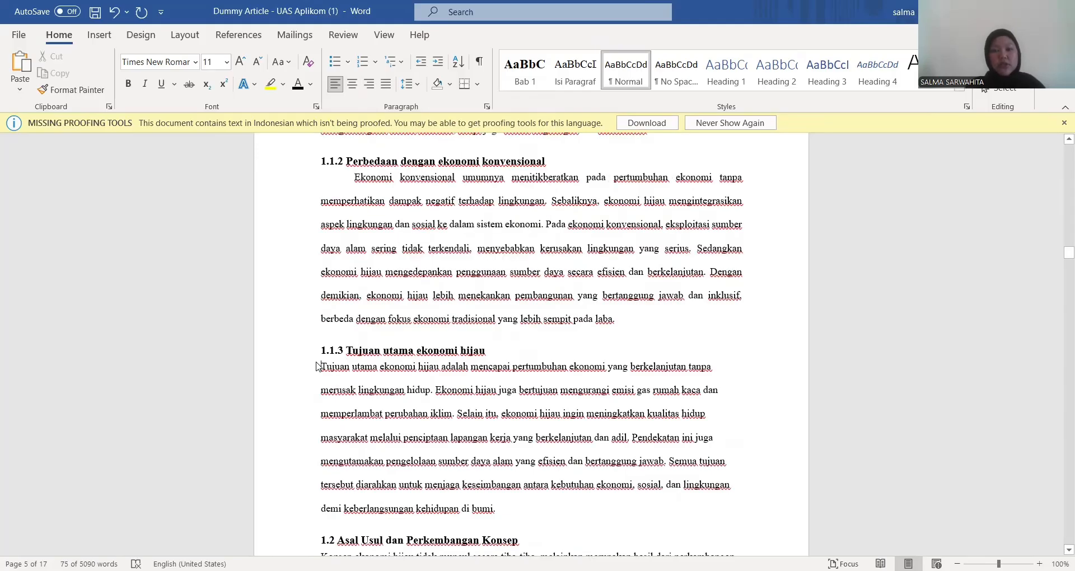
key("Tab")
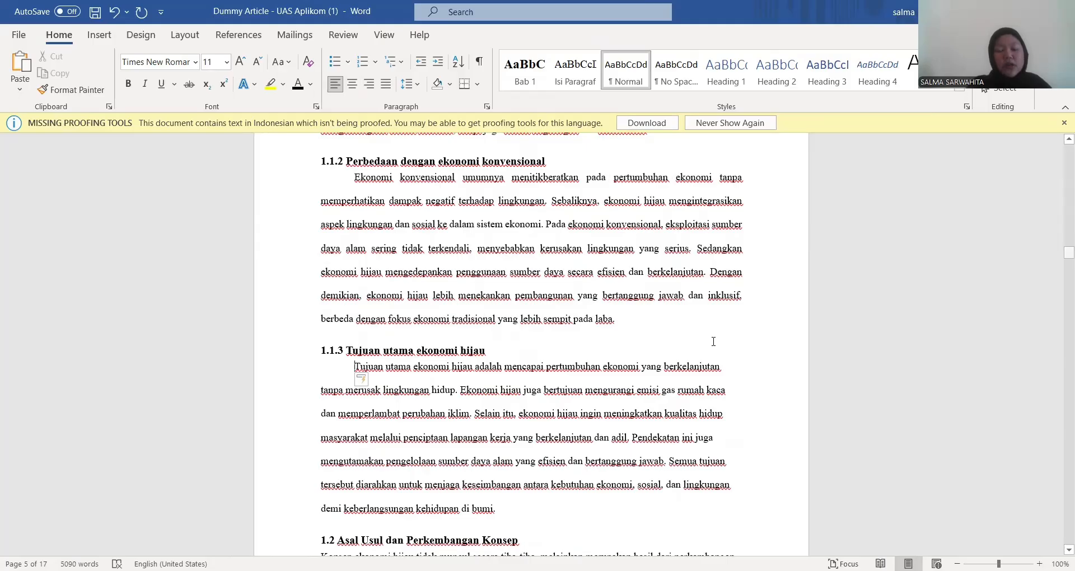
- Set the line spacing of the heading "1.2 Asal Usul dan Perkembangan Konsep" to 1.0
scroll(713, 342, "down", 3)
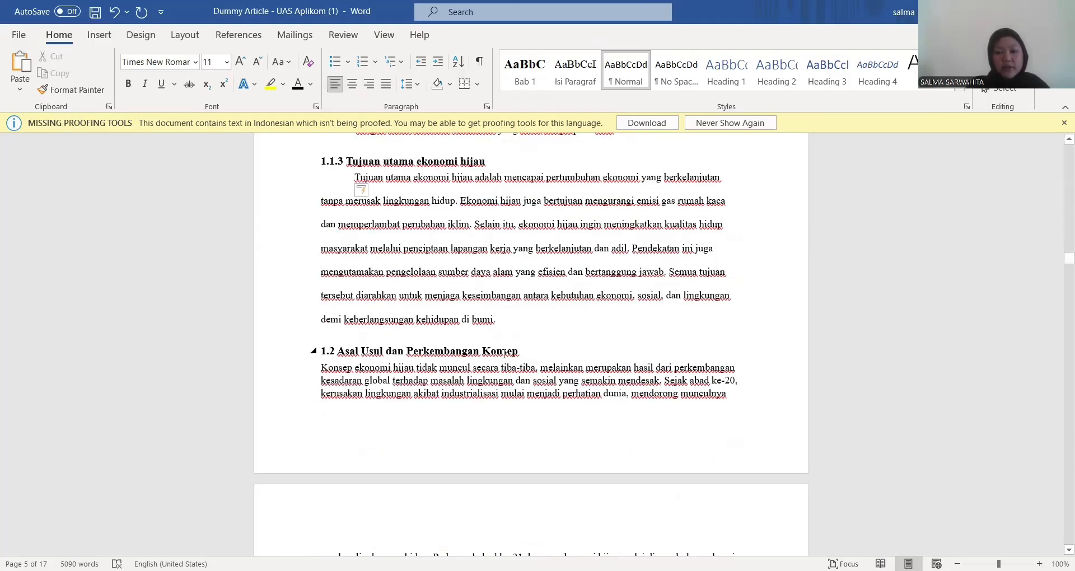
triple_click(332, 347)
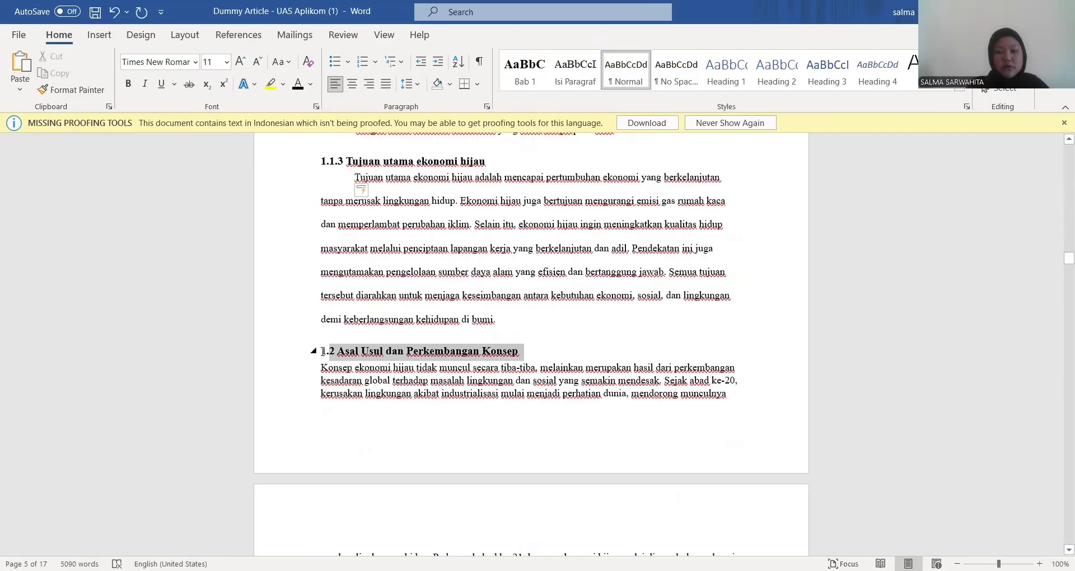
left_click(409, 84)
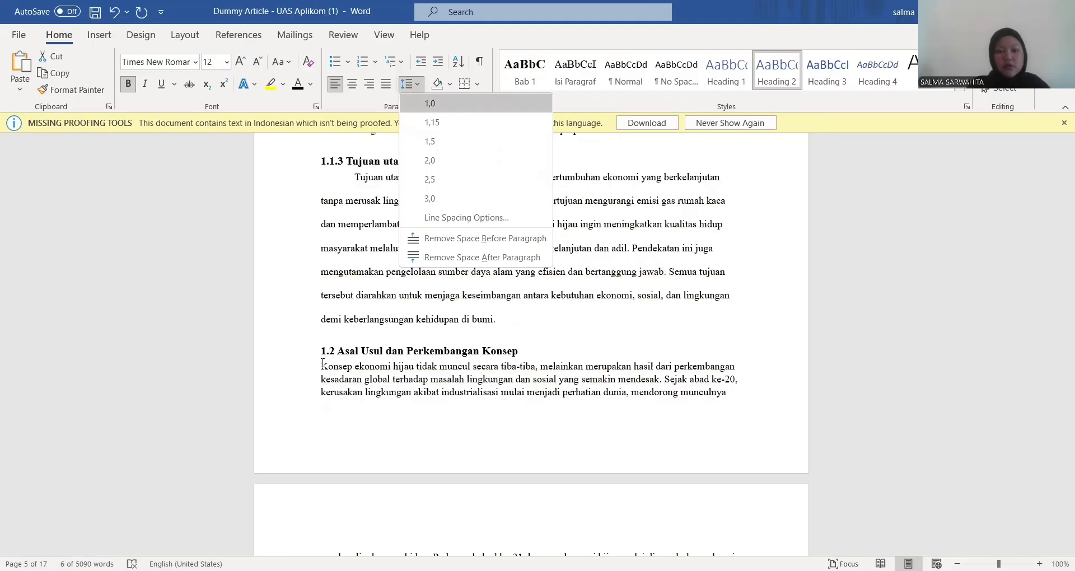
- Justify the two body paragraphs under heading 1.2 and set their line spacing to 2.0
left_click_drag(322, 367, 392, 385)
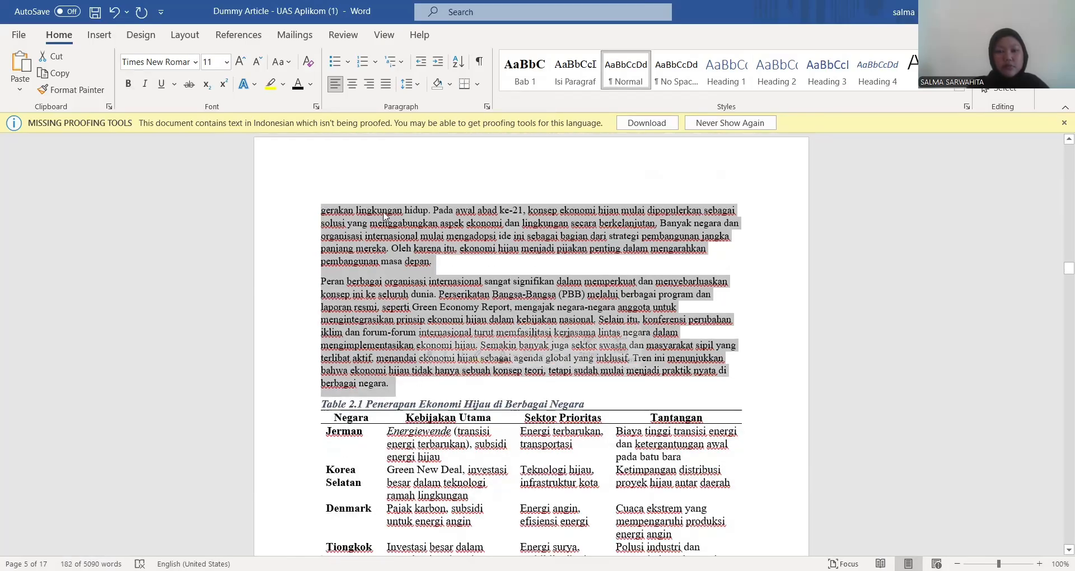
left_click(386, 84)
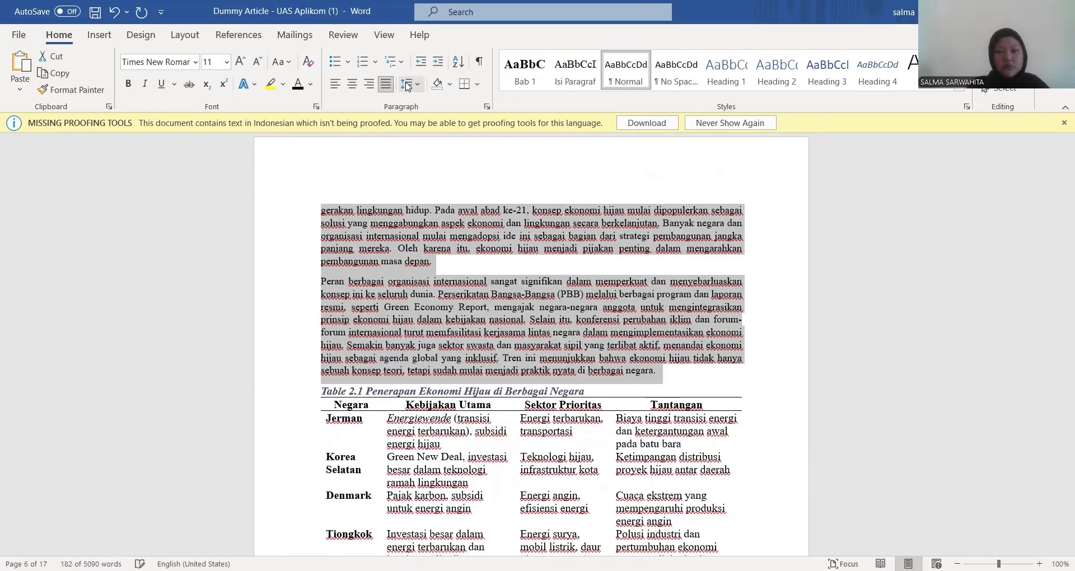
left_click(408, 83)
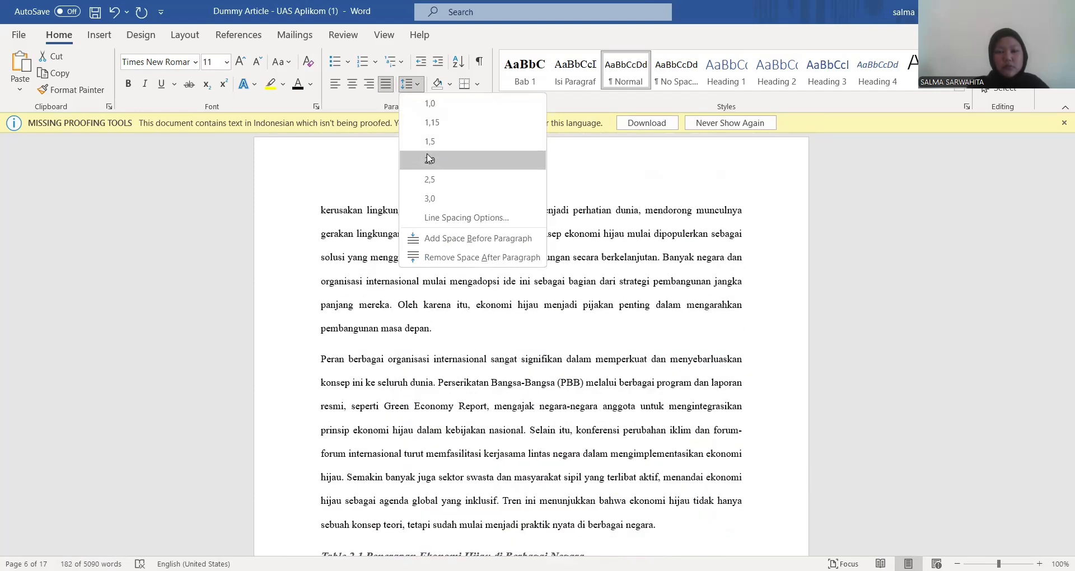
- Indent the first line of both body paragraphs under heading 1.2 by one tab stop
left_click(317, 361)
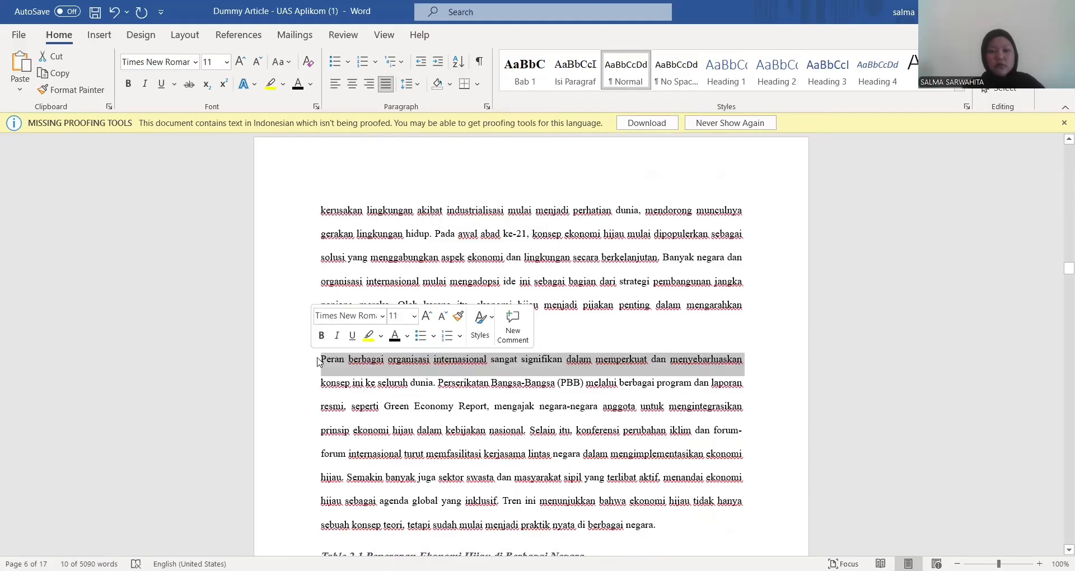
left_click(318, 359)
key("Tab")
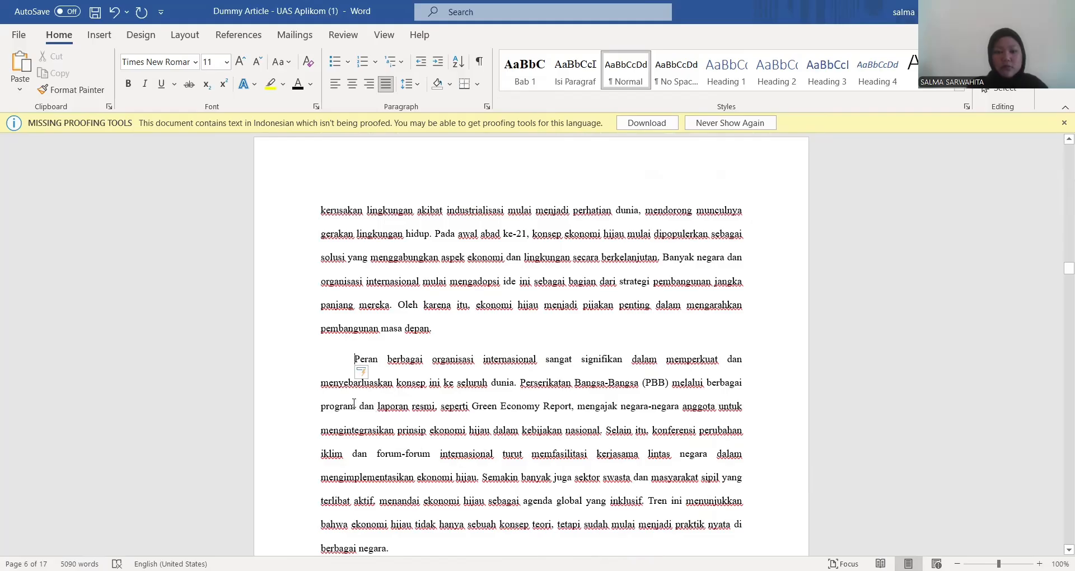
key("ctrl+Up")
key("Tab")
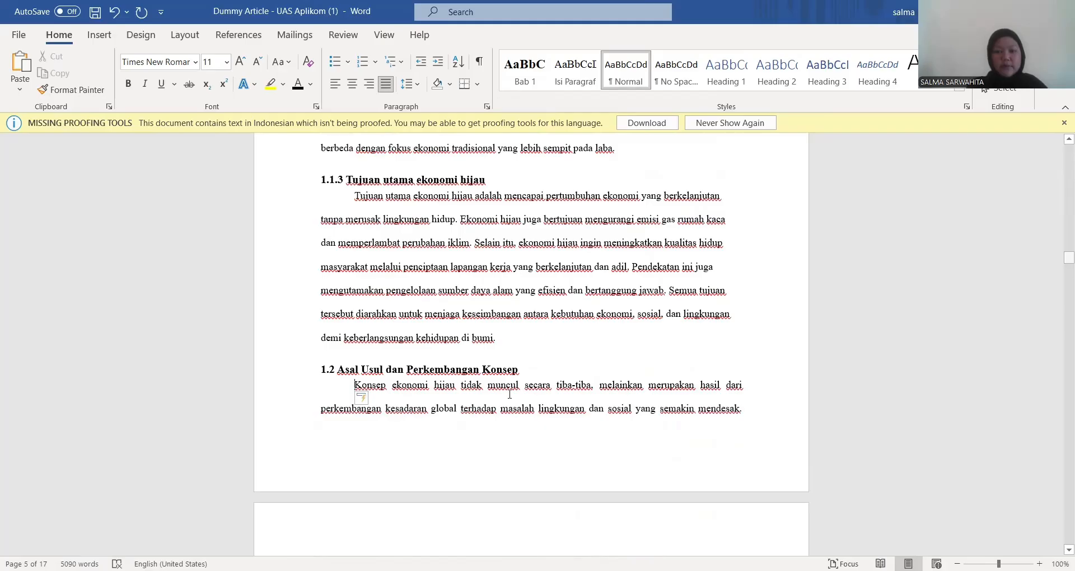
- Set the line spacing of the heading "1.2.1 Sejarah dan perkembangan awal" to 1.0
scroll(367, 390, "down", 15)
triple_click(360, 395)
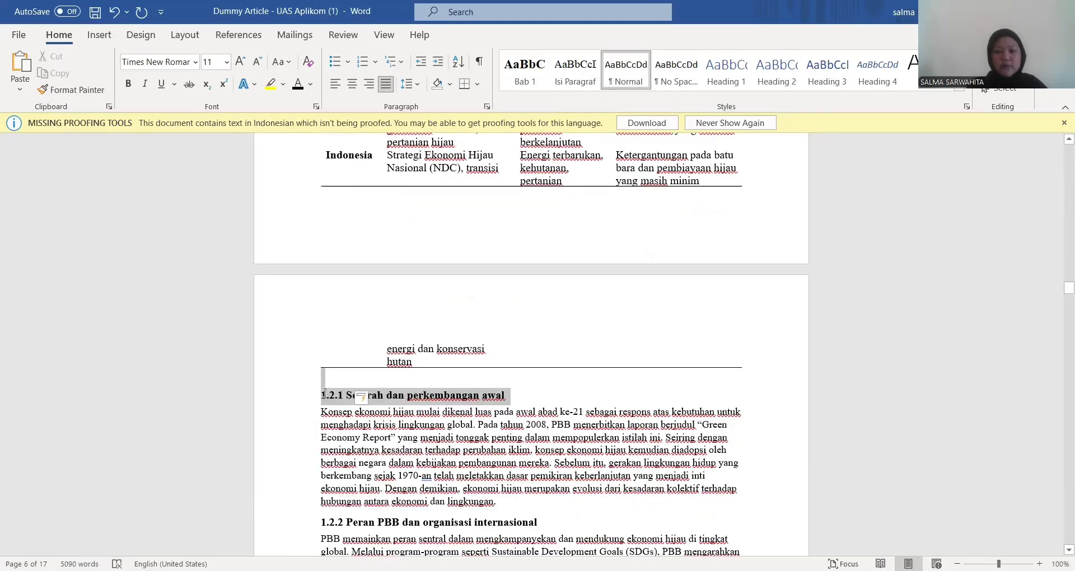
left_click(408, 84)
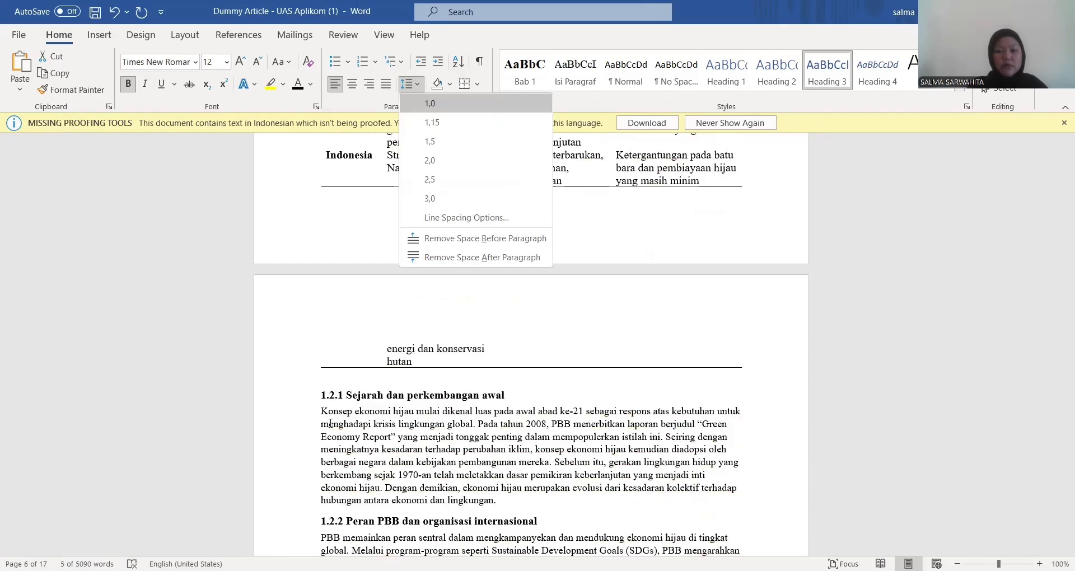
- Format the paragraph under heading 1.2.1 as justified with 2.0 line spacing and a first-line indent of one tab stop
left_click(320, 409)
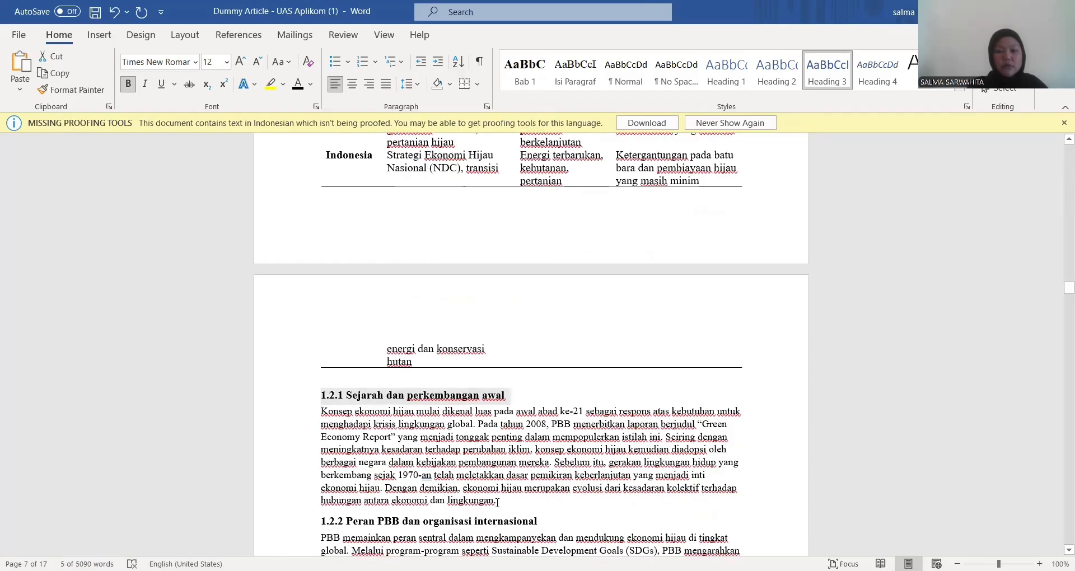
triple_click(497, 502)
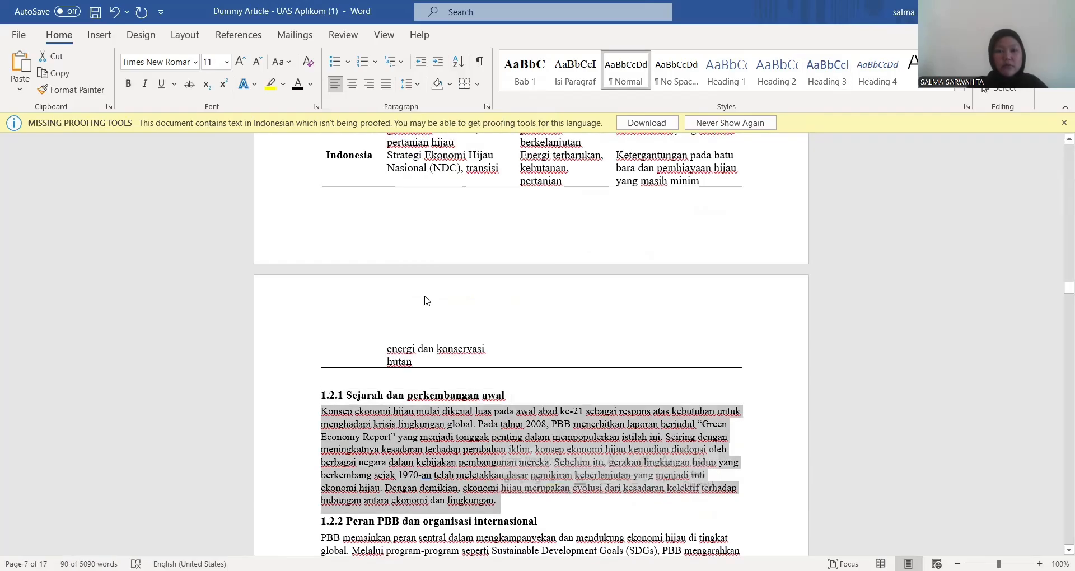
left_click(389, 87)
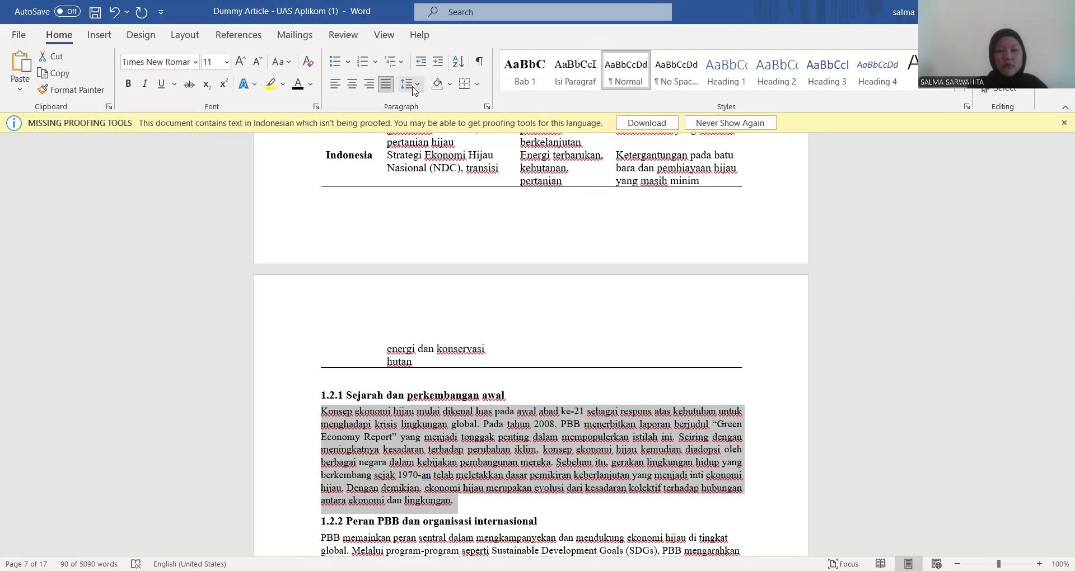
left_click(415, 90)
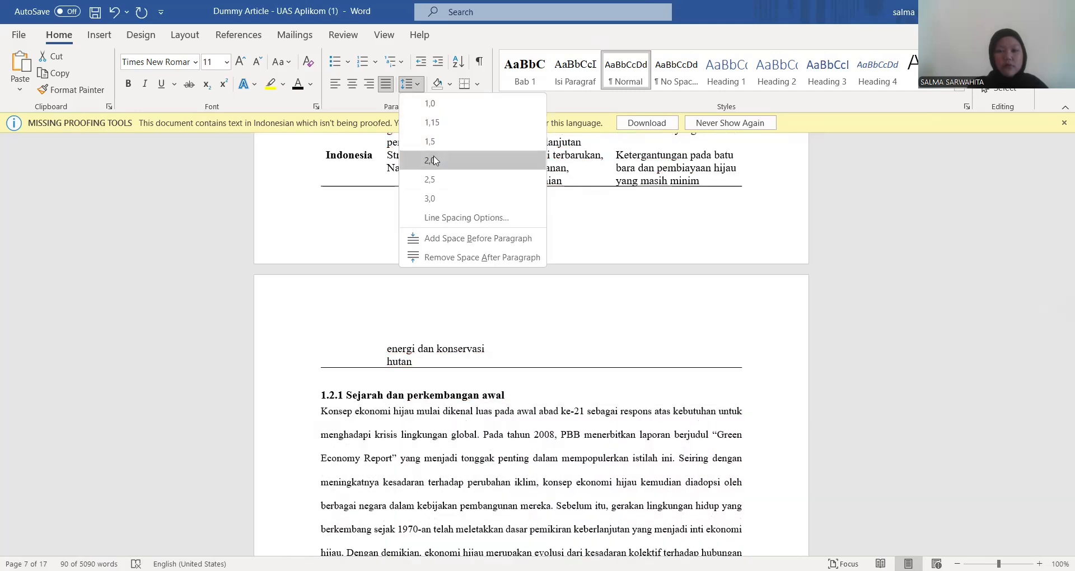
left_click(315, 419)
key("Tab")
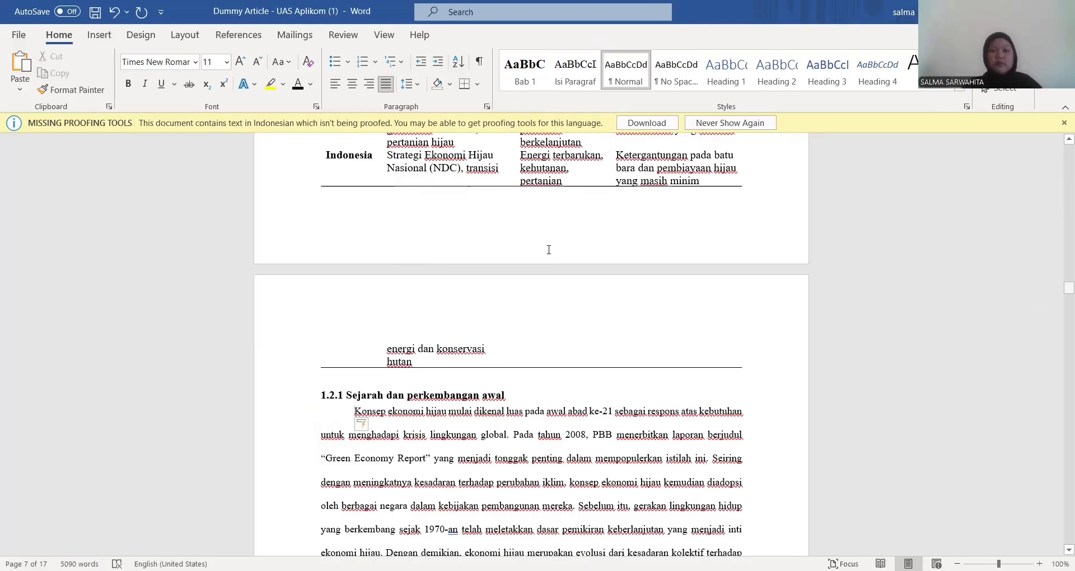
- Set the line spacing of the heading "1.2.2 Peran PBB dan organisasi internasional" to 1.0
scroll(385, 249, "down", 6)
triple_click(385, 248)
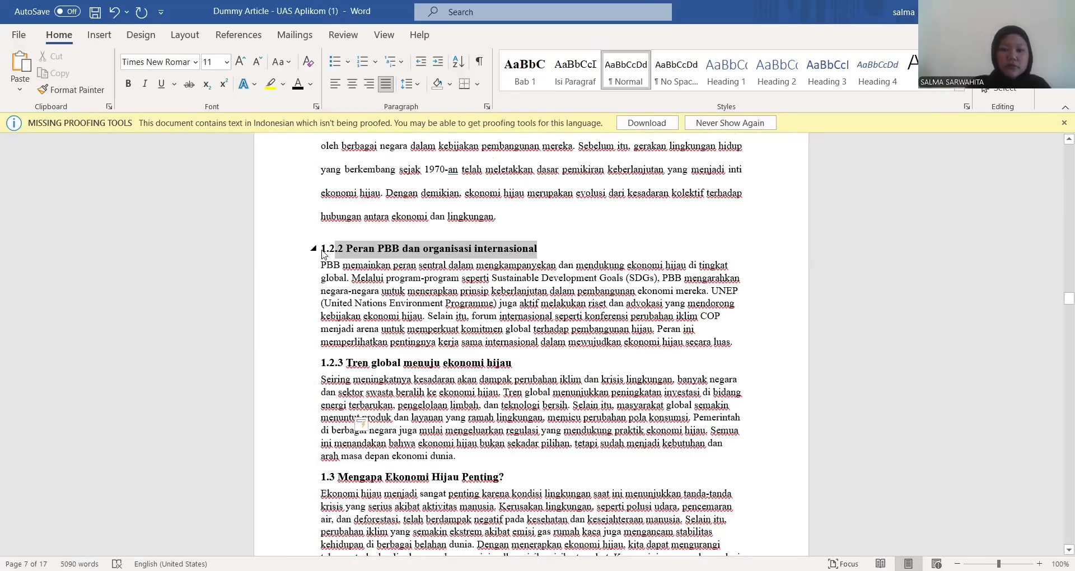
left_click(409, 85)
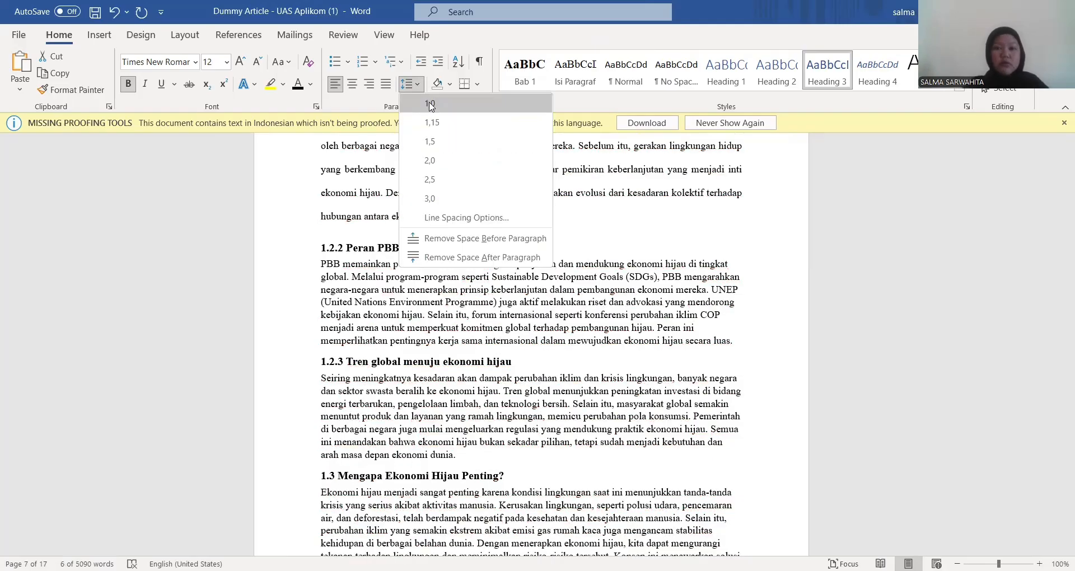
left_click(430, 104)
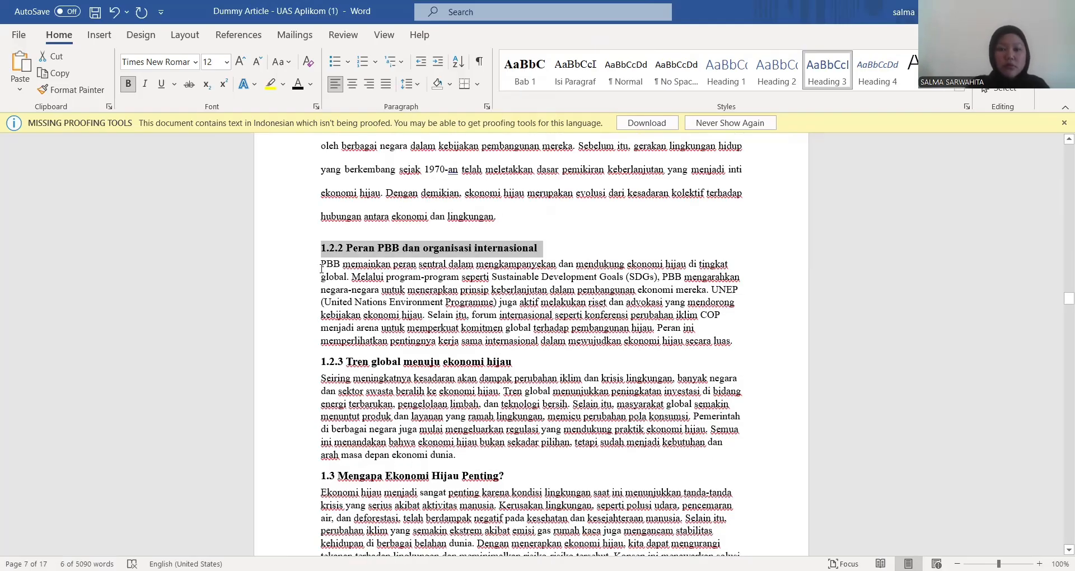
- Format the paragraph under heading 1.2.2 as justified with 2.0 line spacing and a first-line indent of one tab stop
triple_click(706, 340)
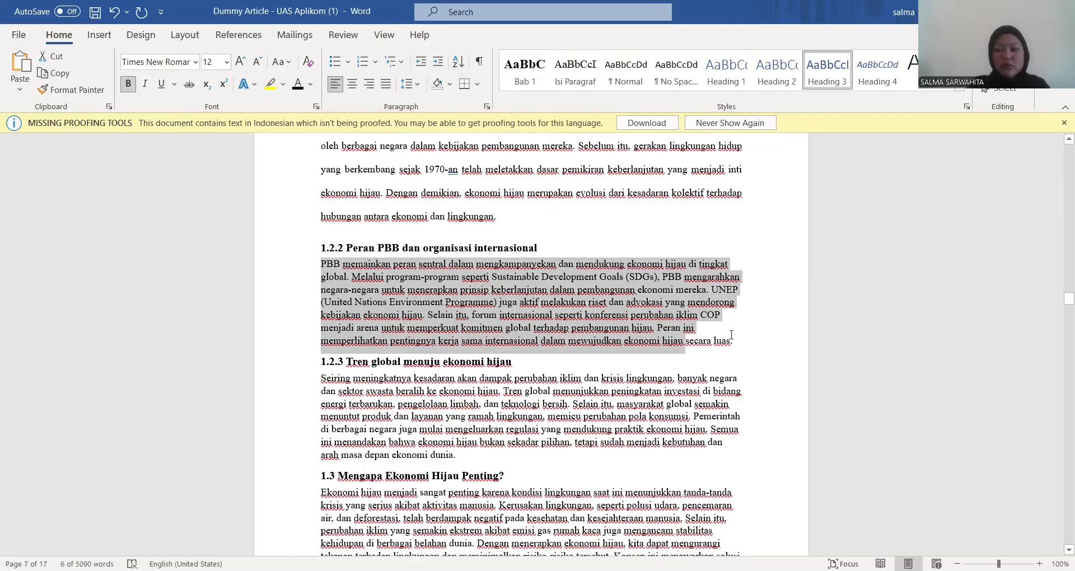
left_click(414, 88)
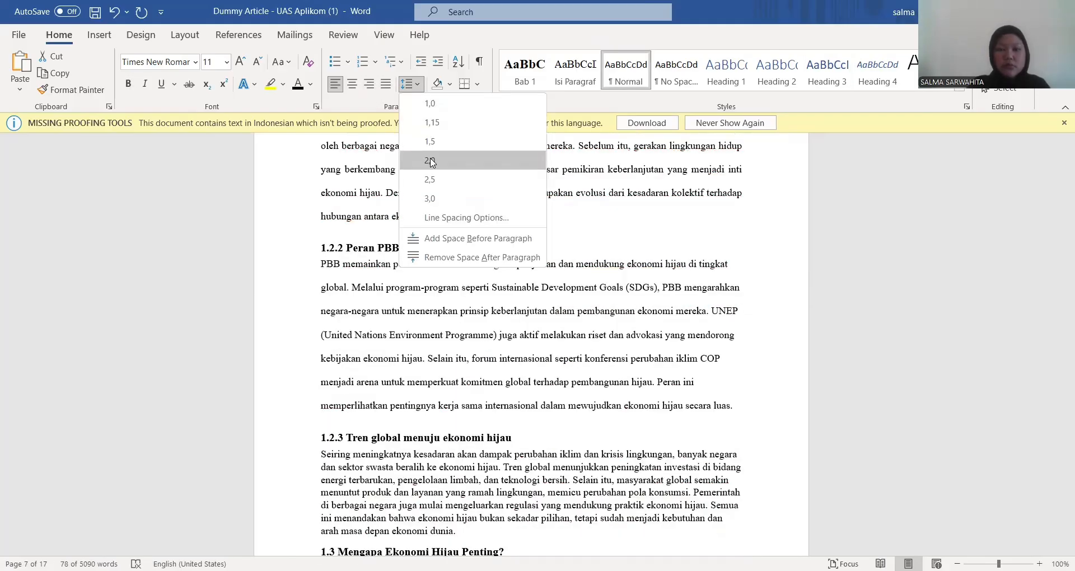
left_click(431, 162)
key("ctrl+j")
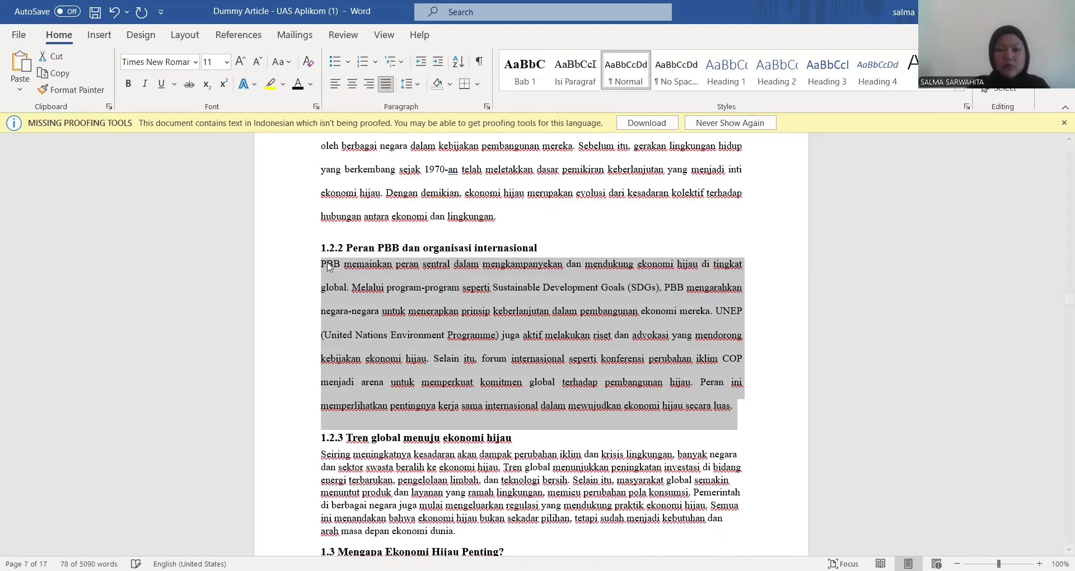
left_click(327, 265)
left_click(315, 262)
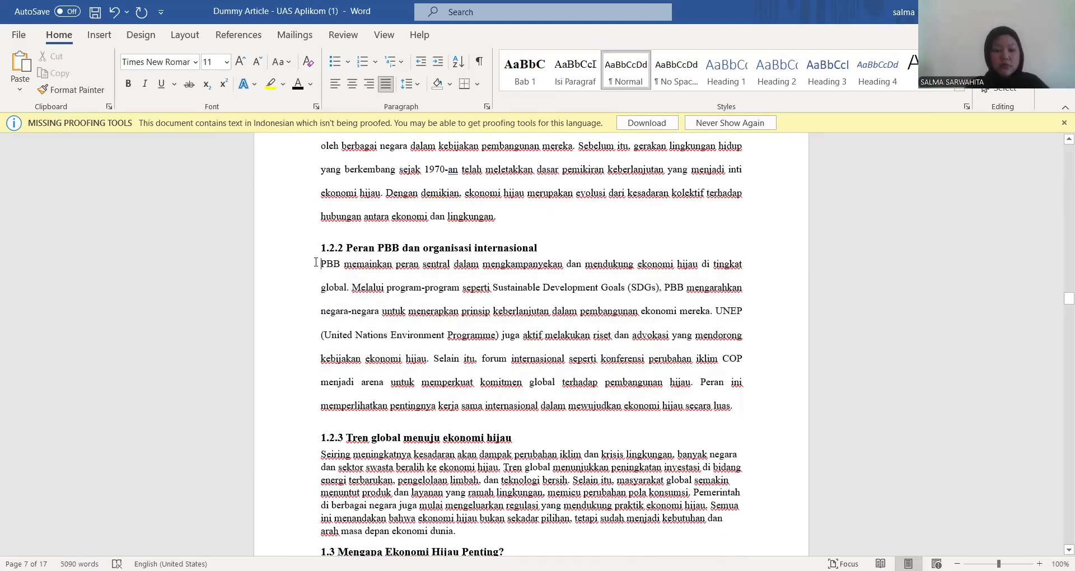
key("Tab")
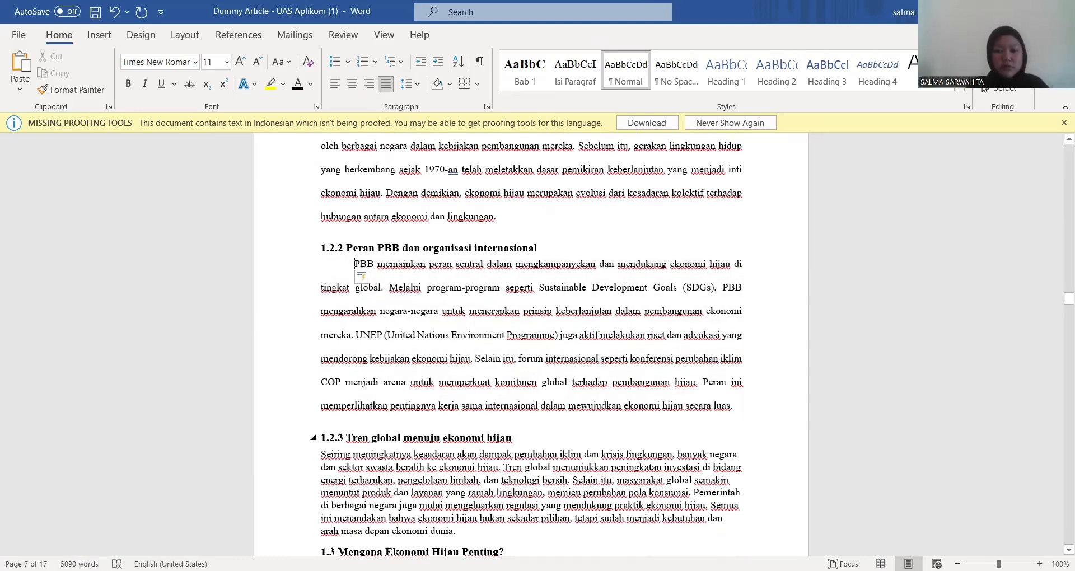
- Set heading 1.2.3 to 1.0 line spacing and its paragraph to 2.0, justified, with a first-line indent of one tab stop
triple_click(325, 438)
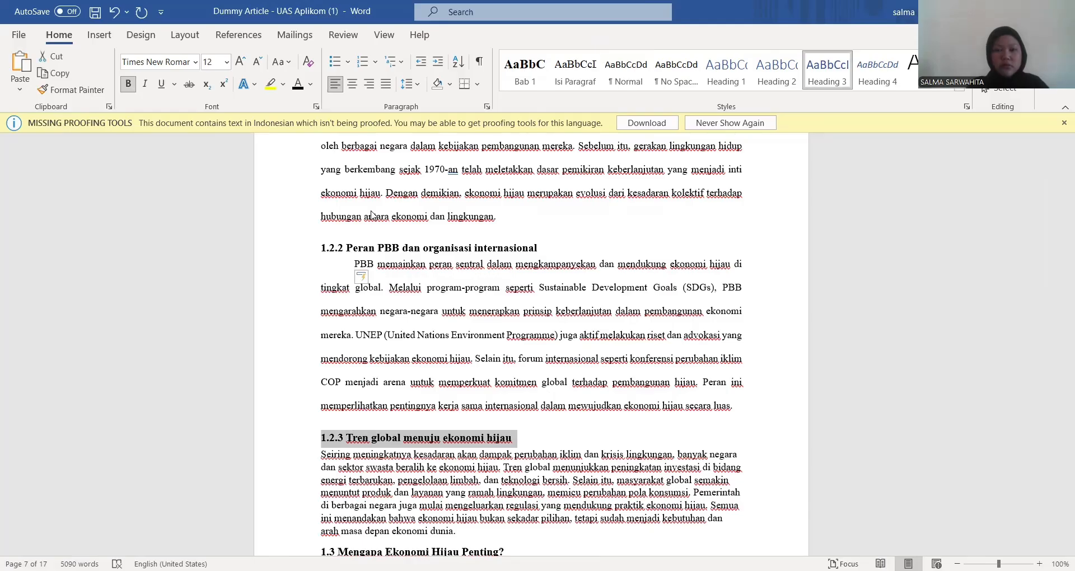
left_click(409, 91)
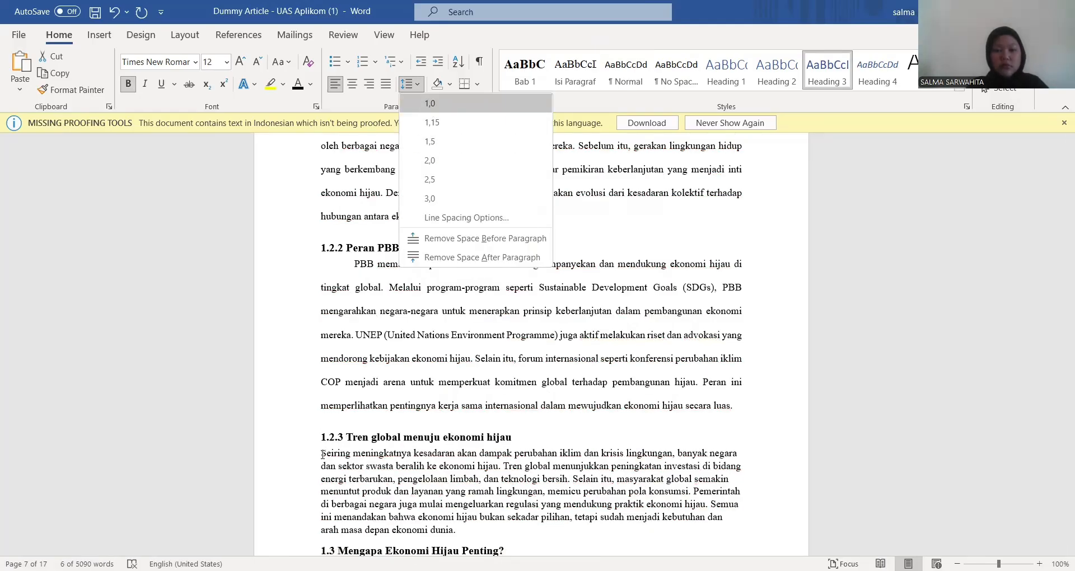
left_click_drag(323, 454, 511, 529)
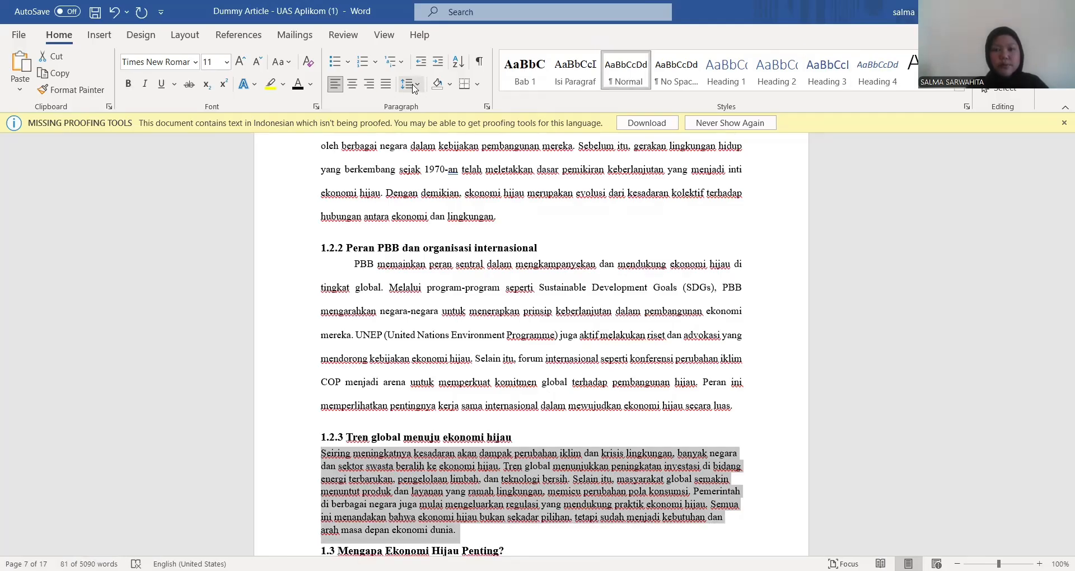
left_click(414, 88)
left_click(430, 162)
left_click(386, 84)
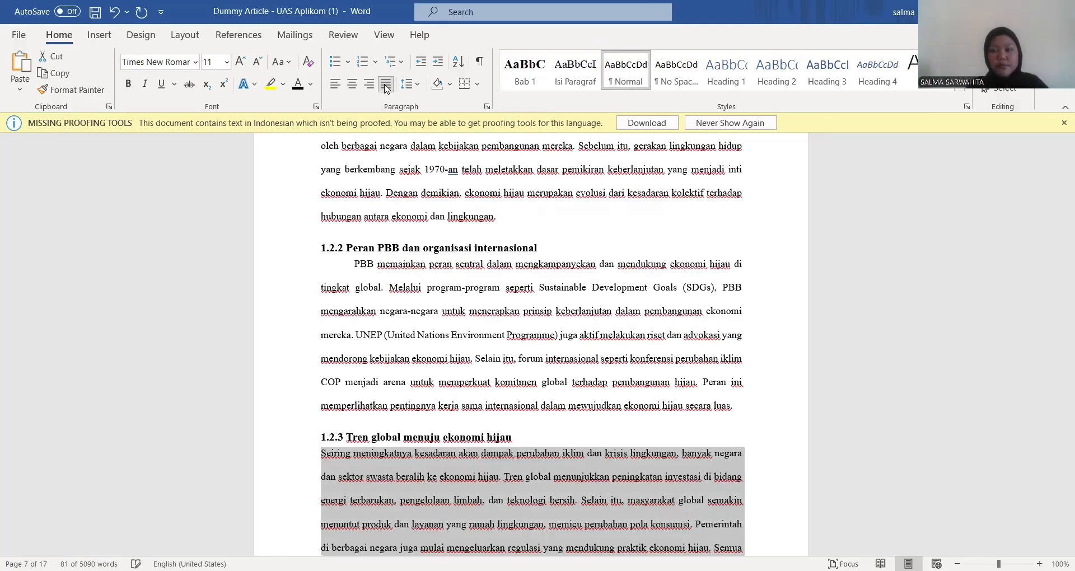
left_click(319, 465)
key("Tab")
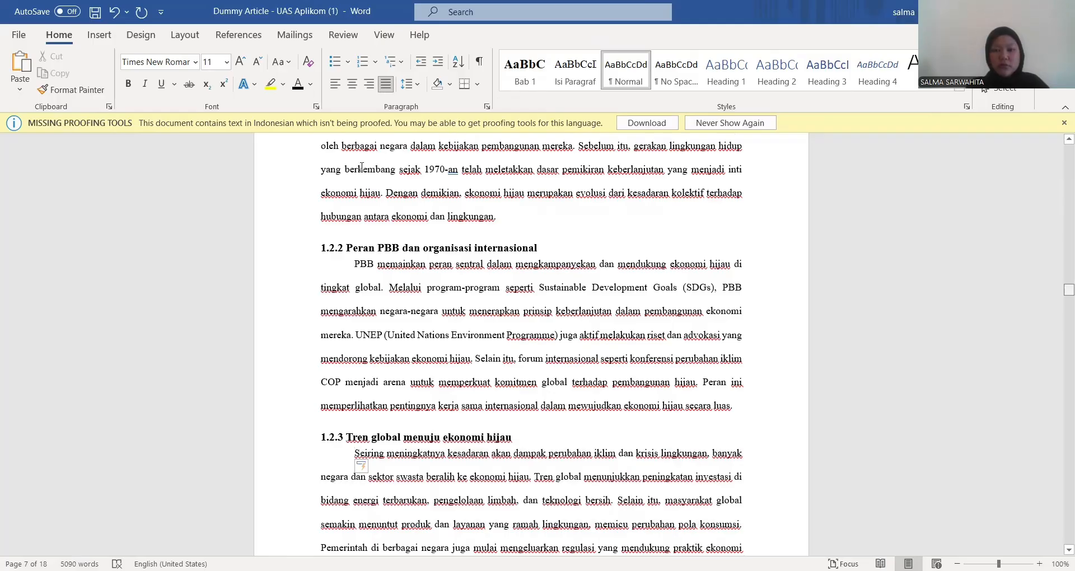
- Select the heading "1.3 Mengapa Ekonomi Hijau Penting?" for formatting
scroll(328, 169, "down", 10)
left_click(318, 168)
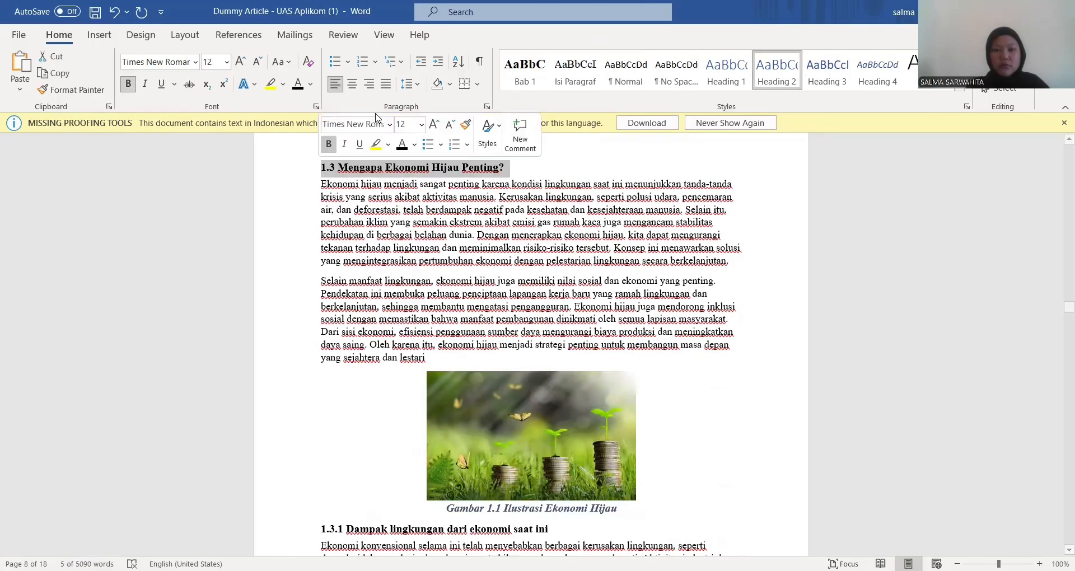
- Set heading 1.3 to 1.0 line spacing, and give the two paragraphs beneath it 2.0 line spacing with justified alignment
left_click(407, 87)
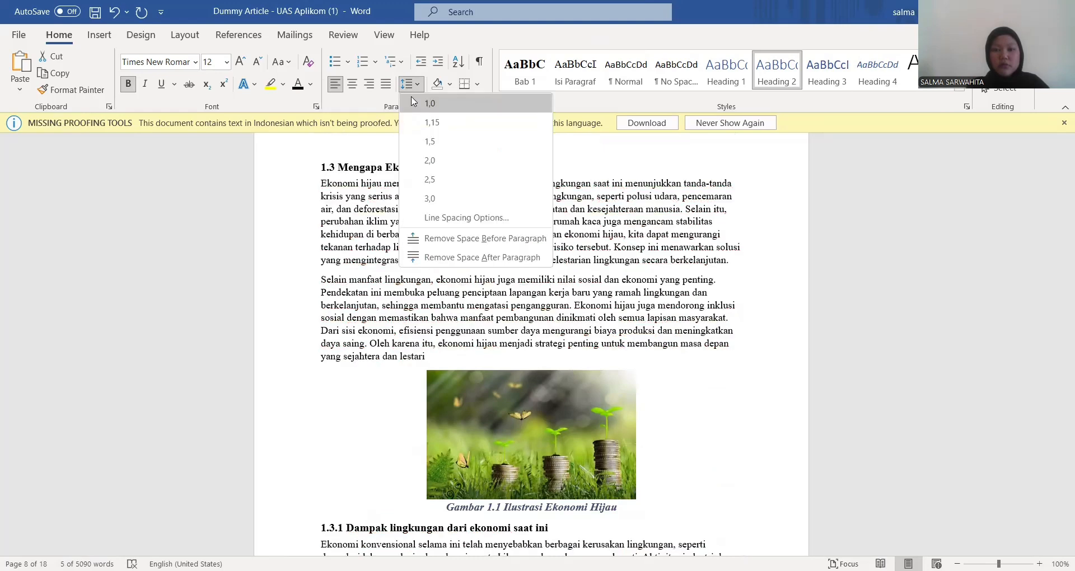
left_click_drag(321, 180, 335, 209)
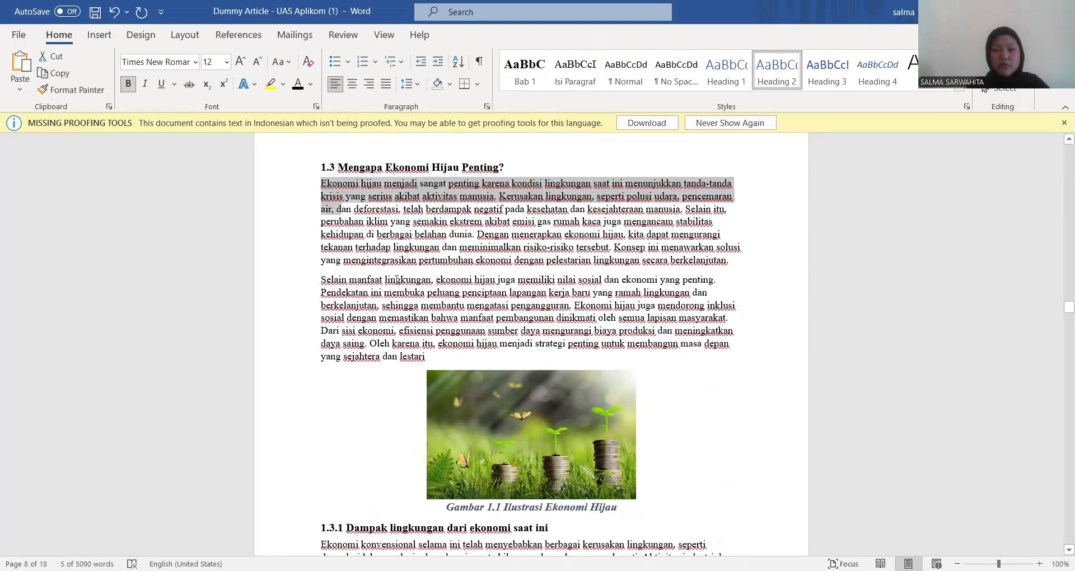
left_click_drag(417, 332, 430, 361)
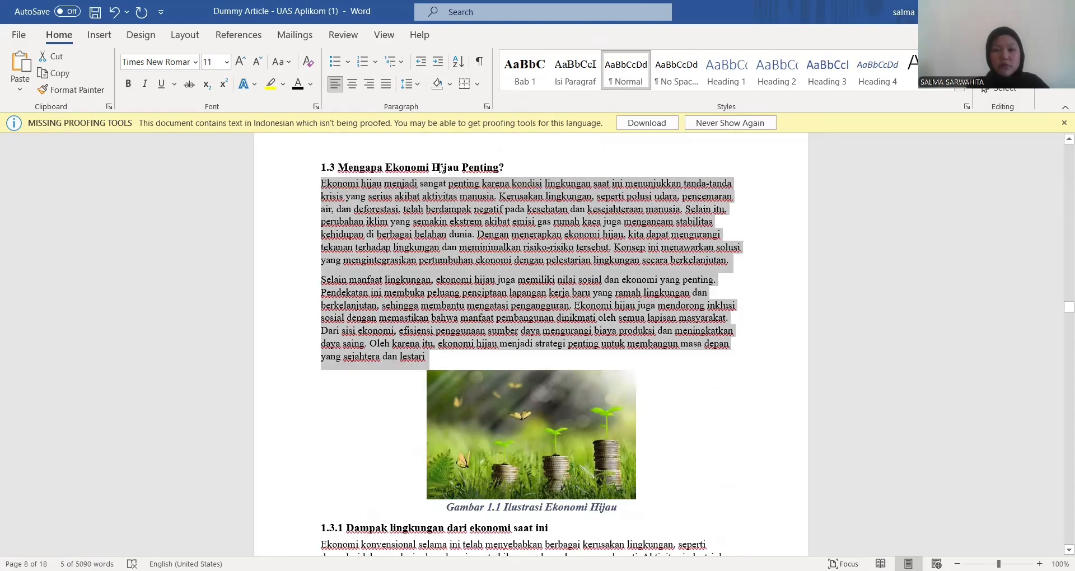
left_click(415, 88)
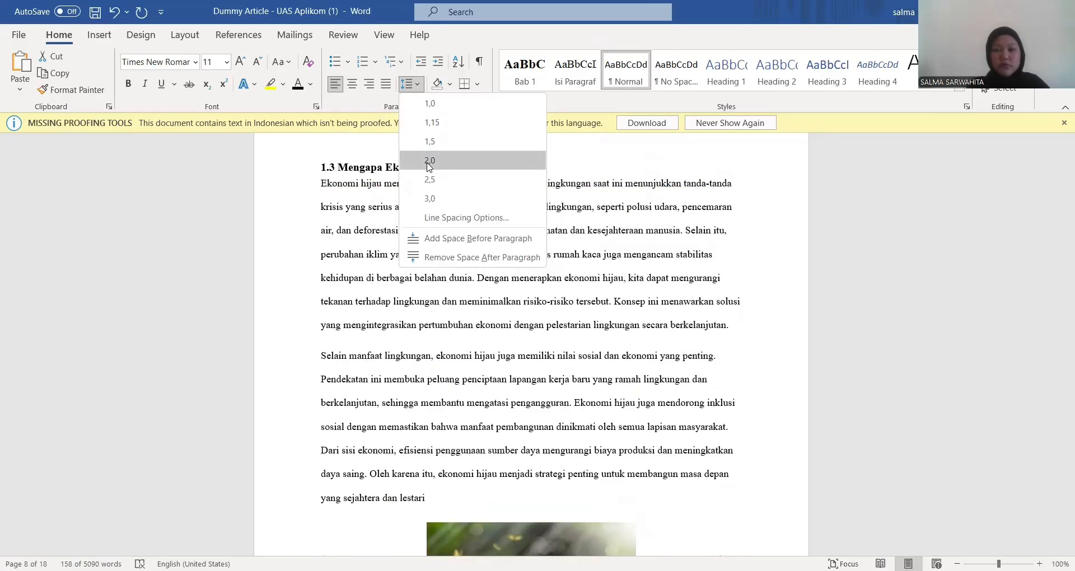
left_click(429, 161)
key("ctrl+j")
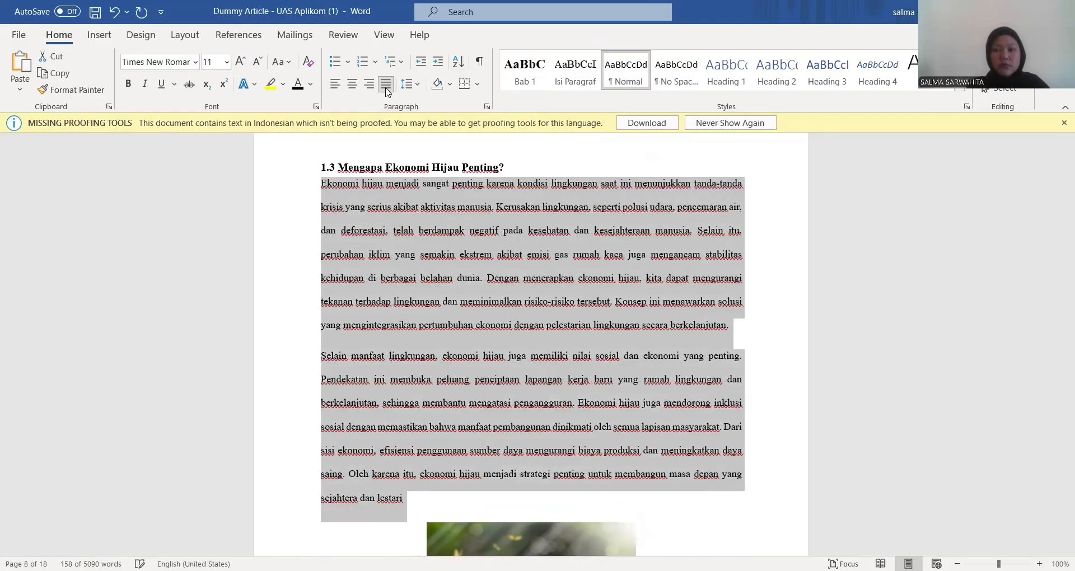
- Indent the first line of both paragraphs under heading 1.3 by one tab stop
left_click(321, 183)
key("Tab")
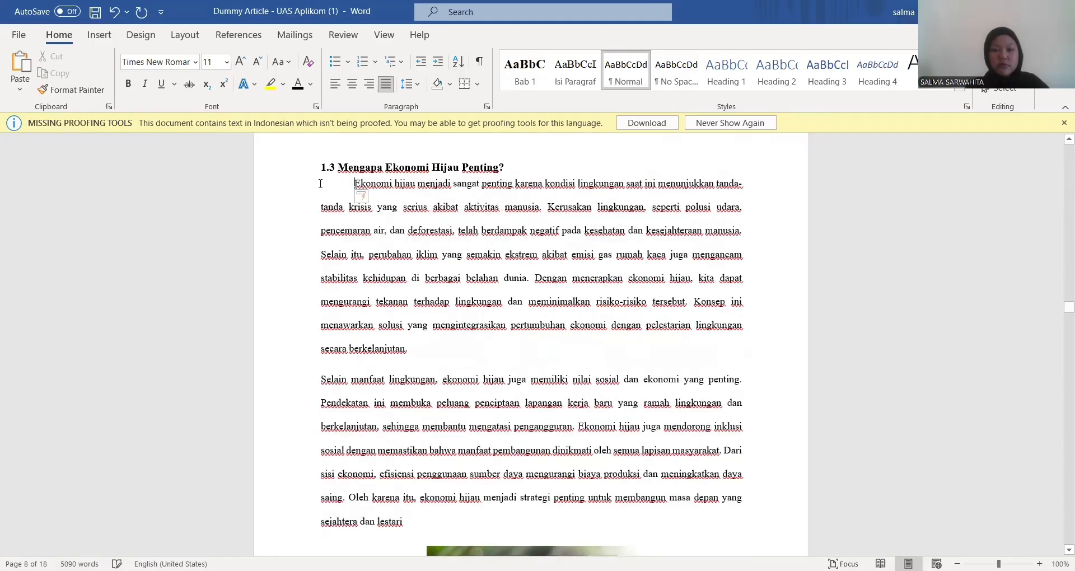
left_click(322, 385)
key("Tab")
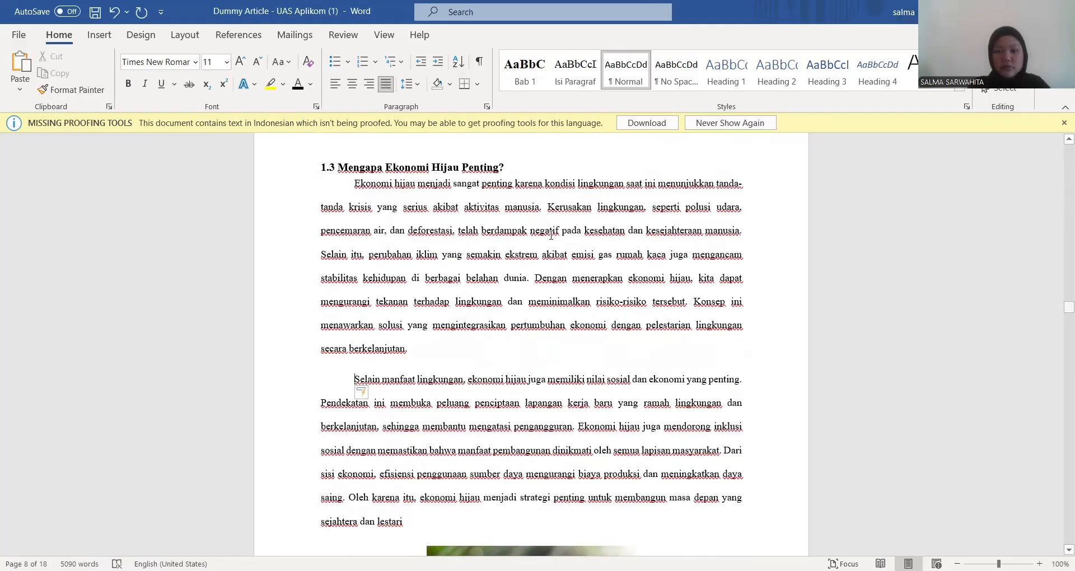
- Set the line spacing of heading 1.3.1 "Dampak lingkungan dari ekonomi saat ini" to 1.0
scroll(410, 239, "down", 10)
triple_click(409, 241)
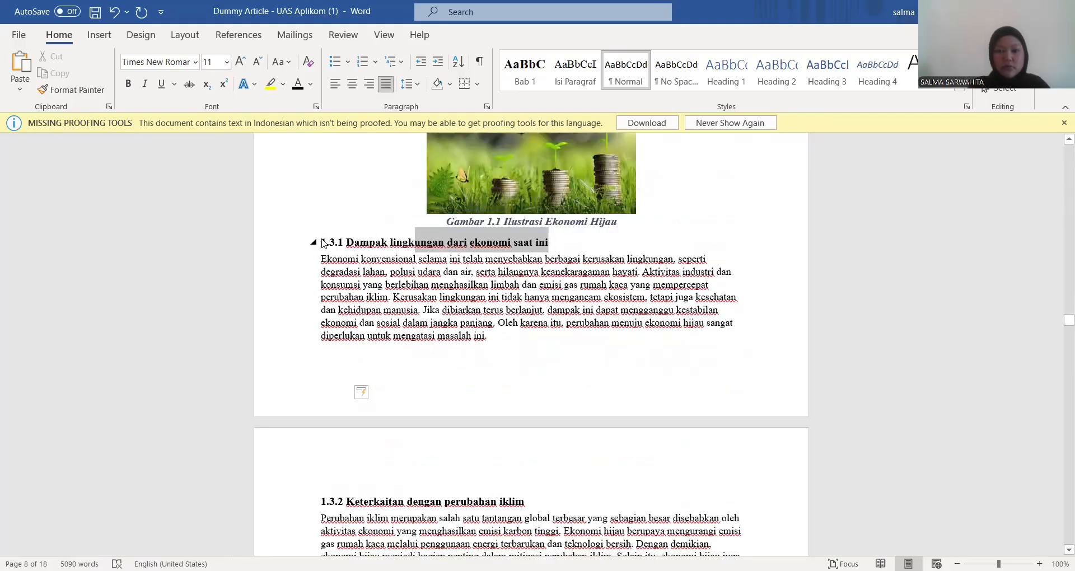
left_click(401, 86)
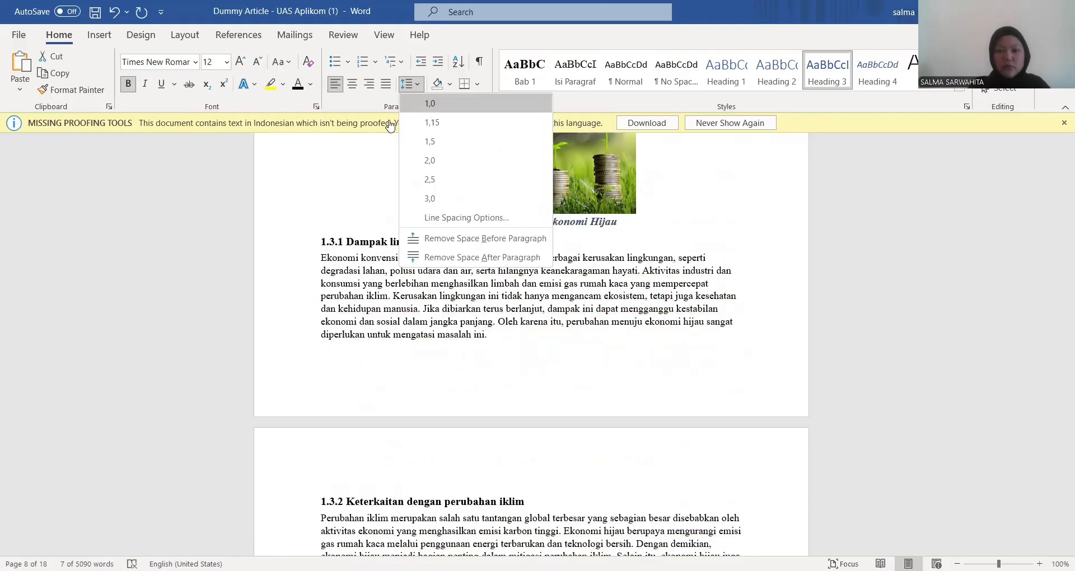
left_click(390, 100)
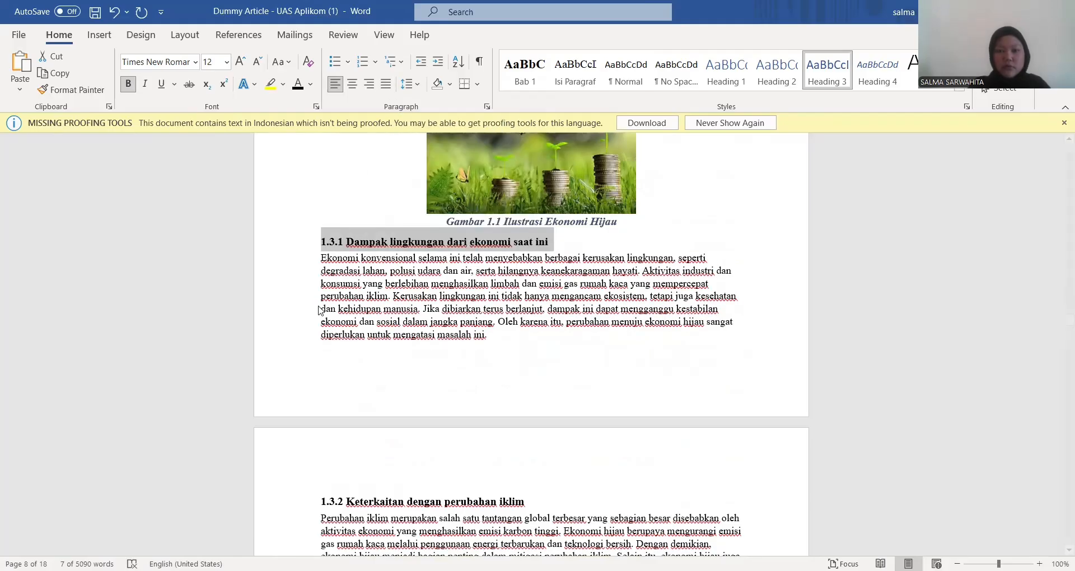
- Format the paragraph under heading 1.3.1 with justified alignment, 2.0 line spacing and a one-tab first-line indent
left_click(323, 258)
left_click(493, 334, "shift")
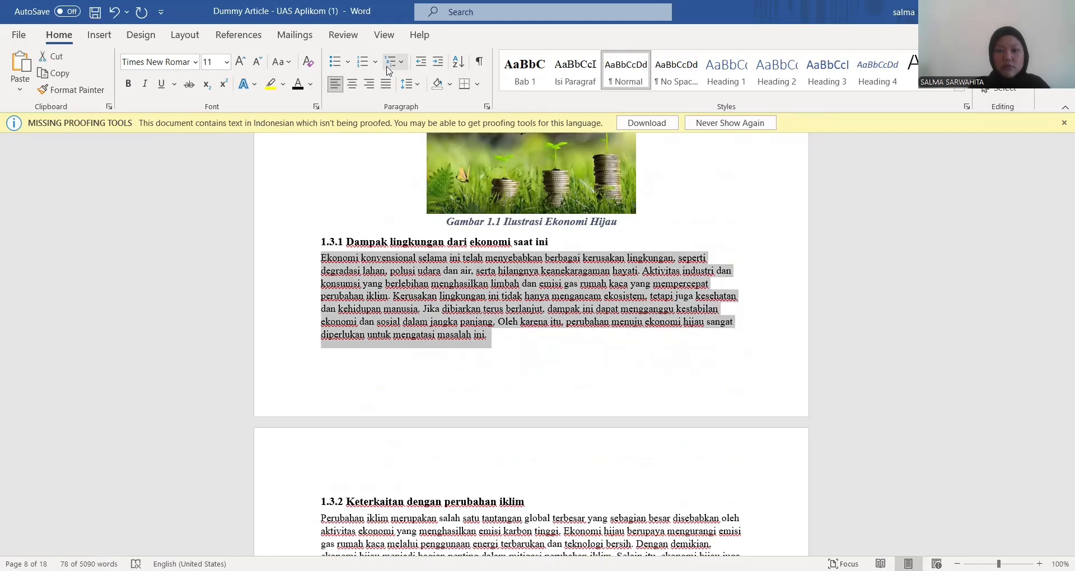
left_click(386, 84)
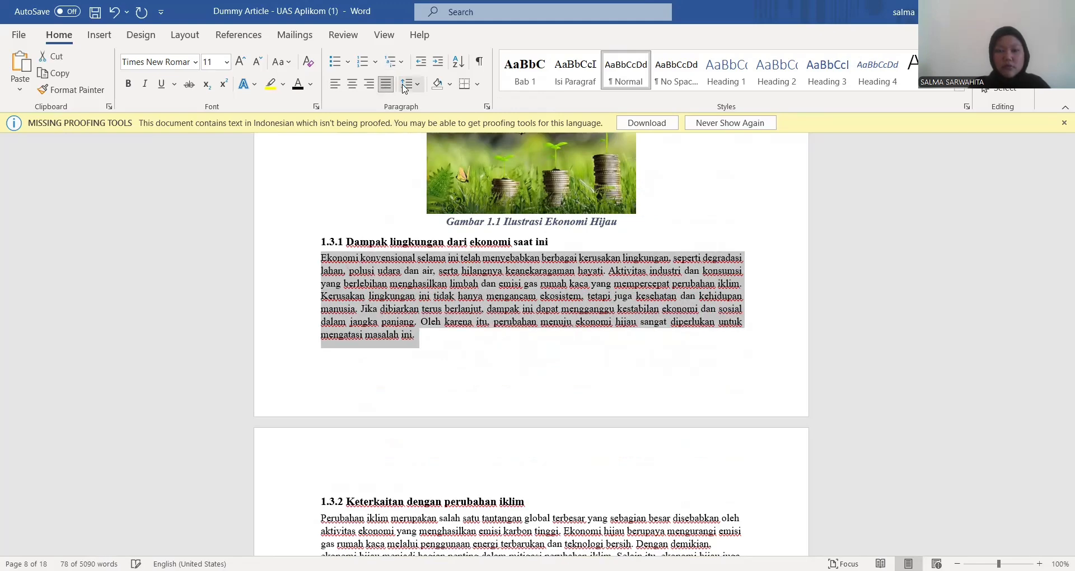
left_click(404, 85)
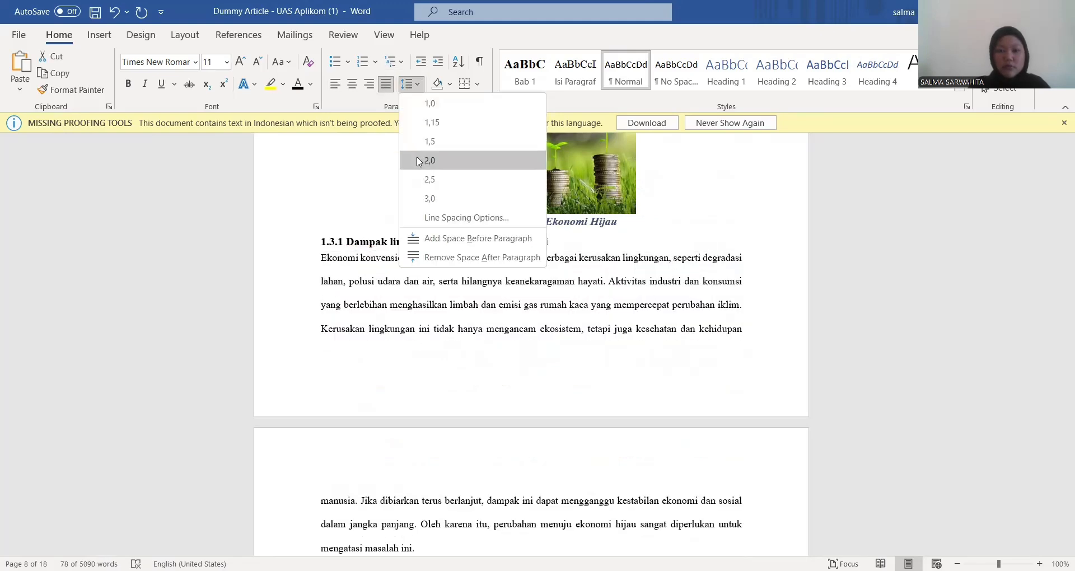
left_click(324, 257)
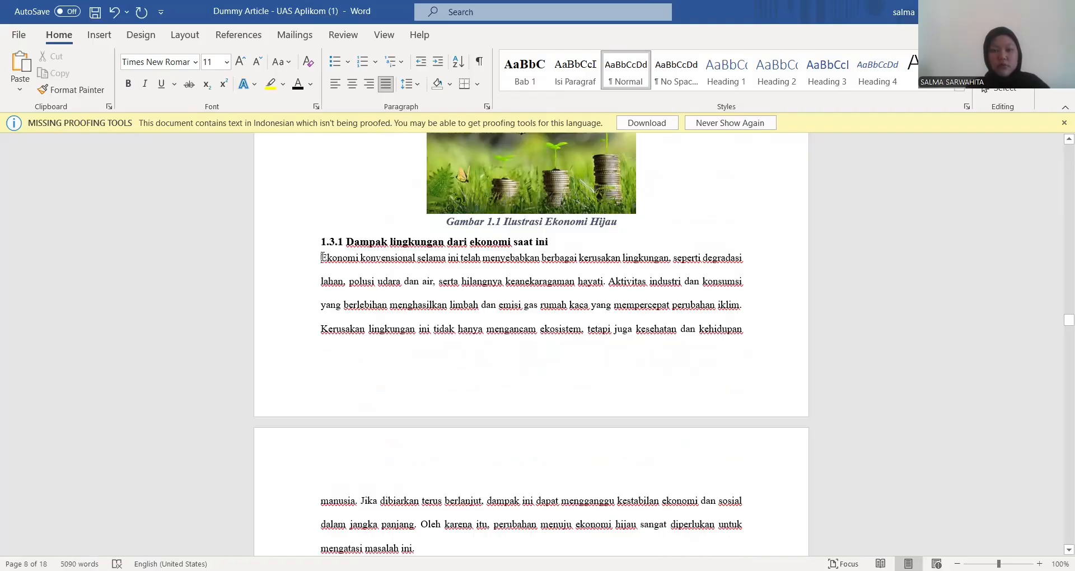
key("Tab")
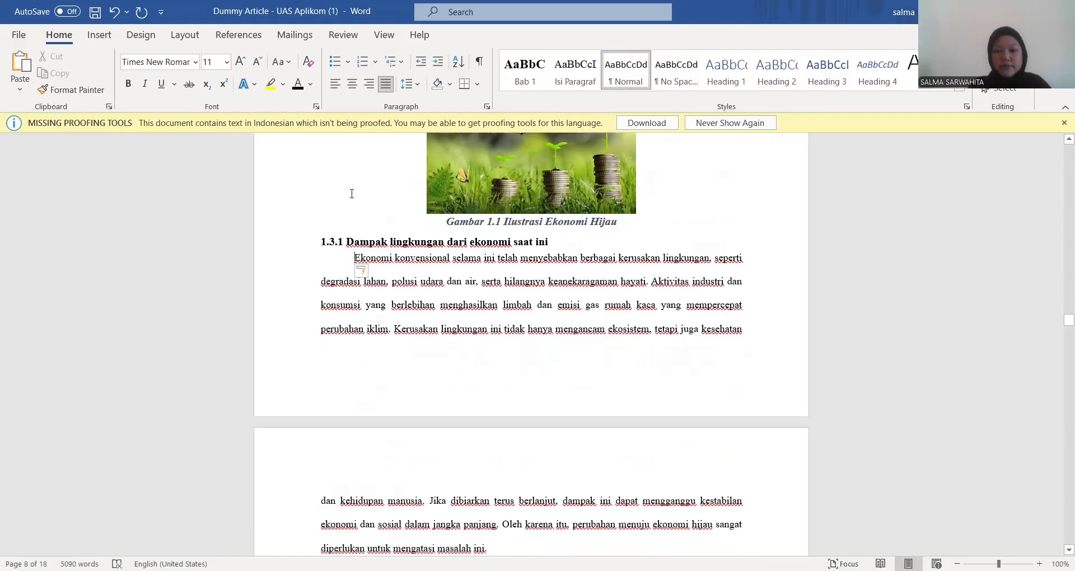
- Set the line spacing of heading 1.3.2 "Keterkaitan dengan perubahan iklim" to 1.0
scroll(352, 194, "down", 6)
triple_click(323, 218)
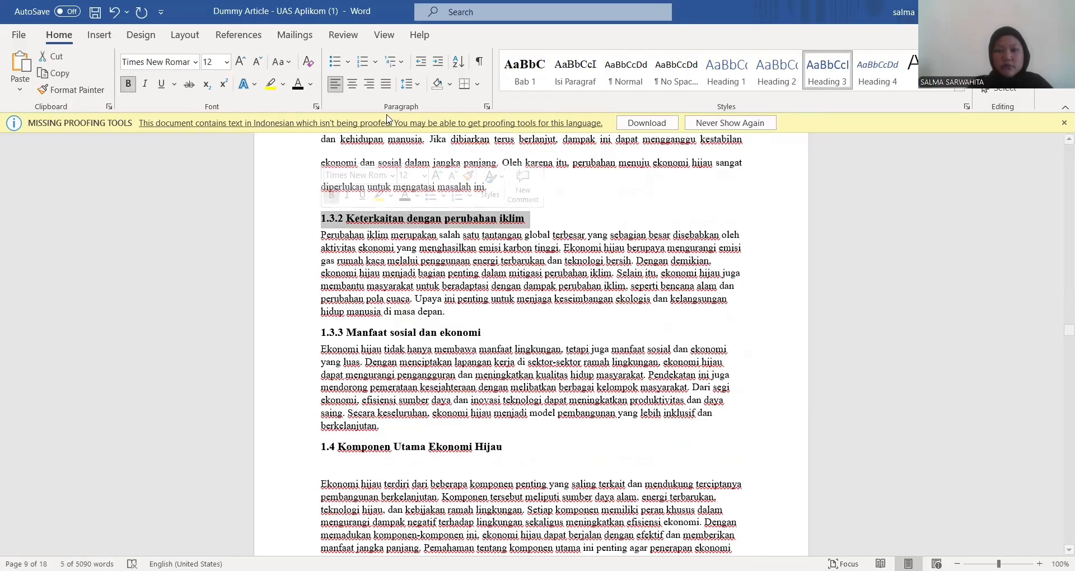
left_click(407, 87)
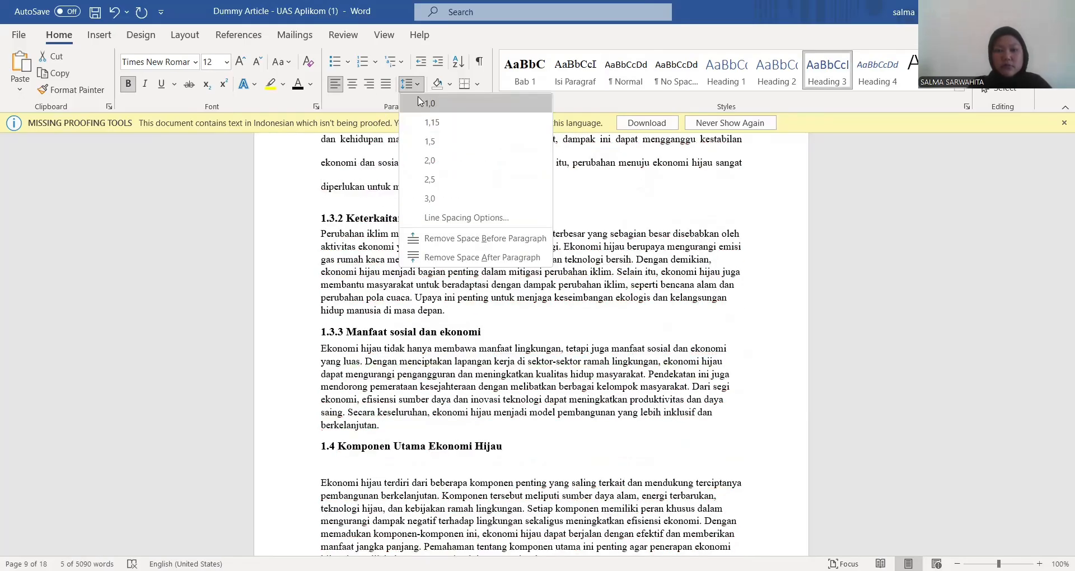
left_click(429, 103)
- Format the paragraph under heading 1.3.2 with 2.0 line spacing, justified alignment and a one-tab first-line indent
left_click_drag(323, 234, 454, 311)
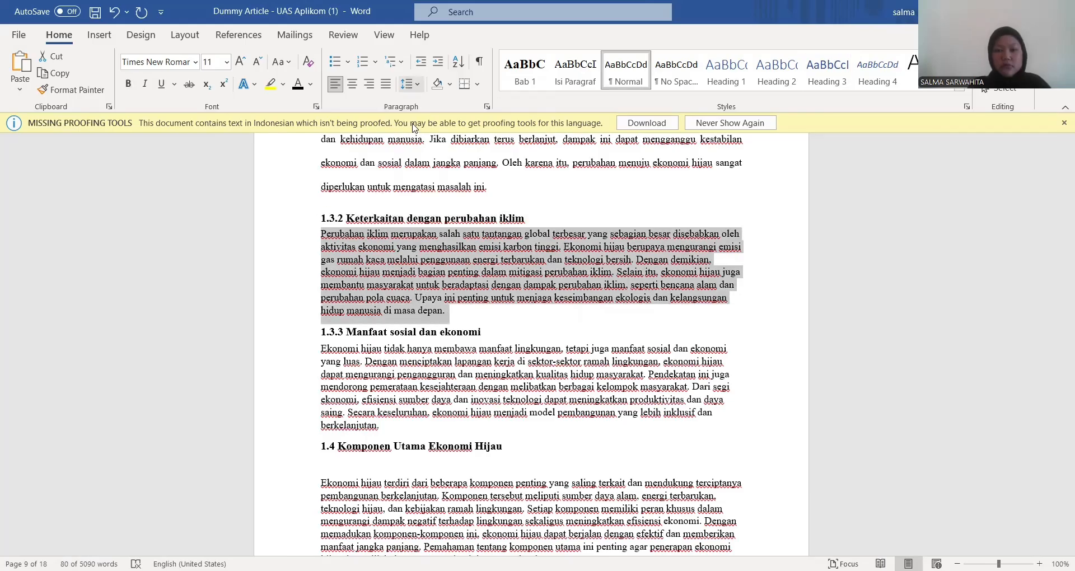
key("ctrl+2")
key("ctrl+j")
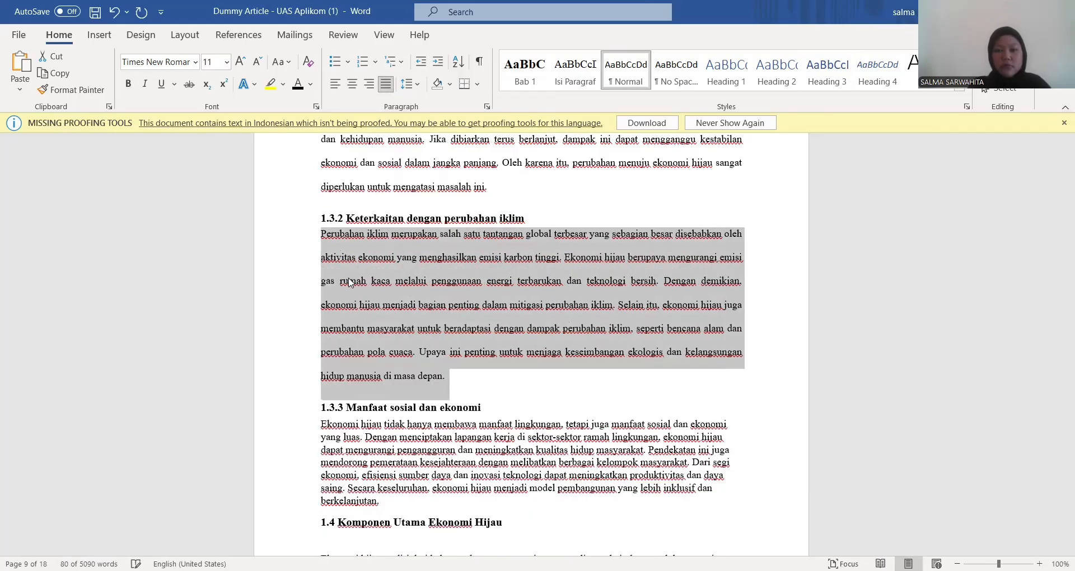
left_click(322, 236)
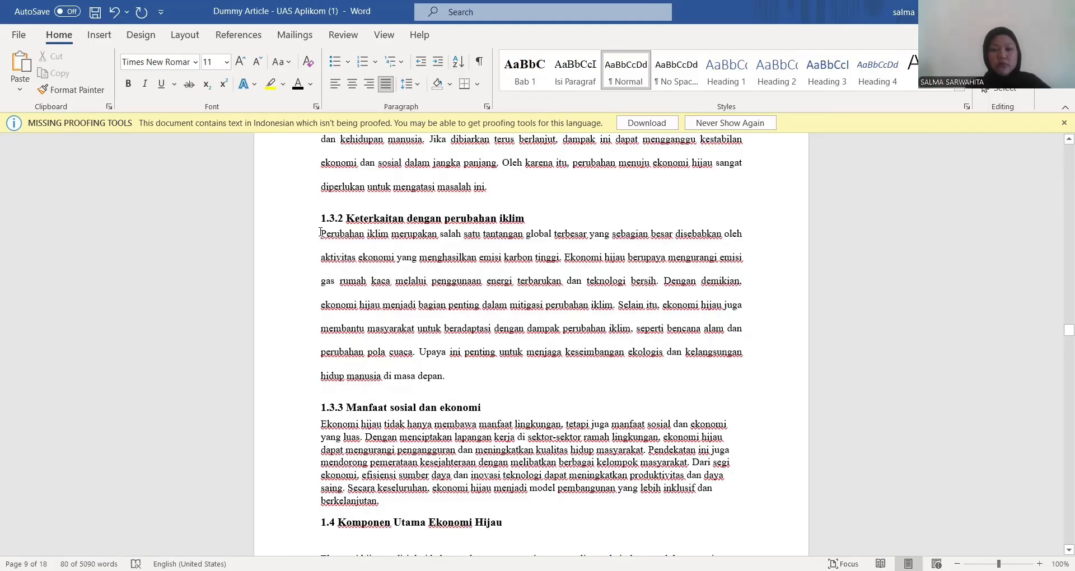
key("Tab")
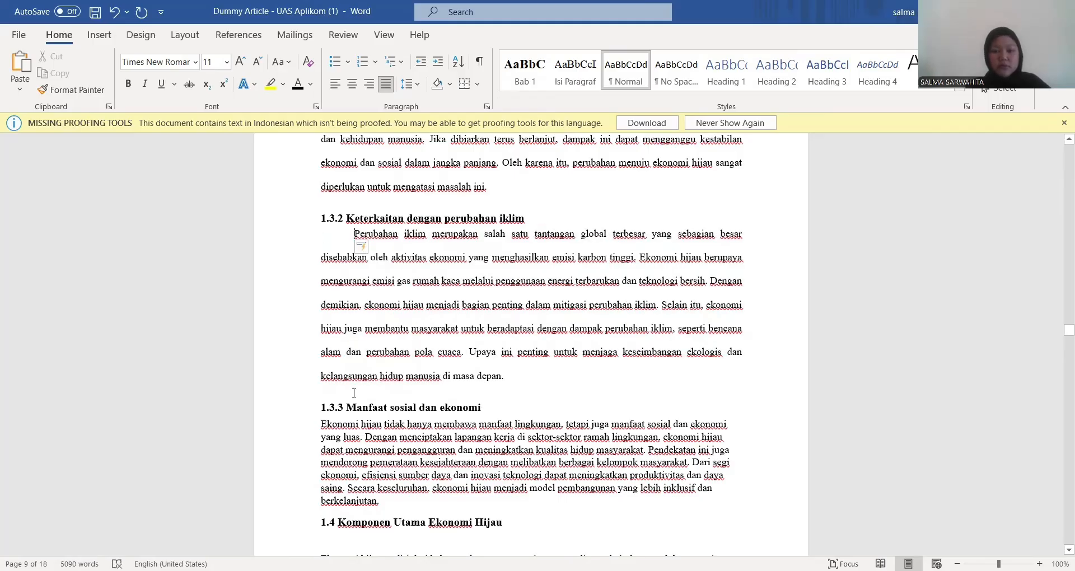
- Set the line spacing of heading 1.3.3 "Manfaat sosial dan ekonomi" to 1.0
left_click_drag(488, 410, 322, 375)
triple_click(325, 409)
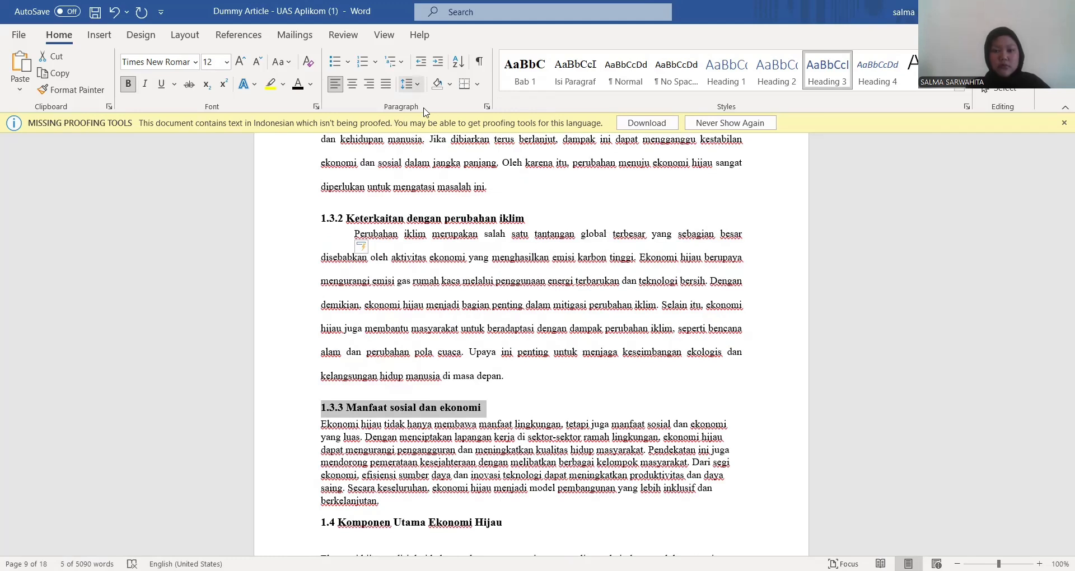
- Format the paragraph under heading 1.3.3 with 2.0 line spacing, justified alignment and a one-tab first-line indent
left_click(320, 425)
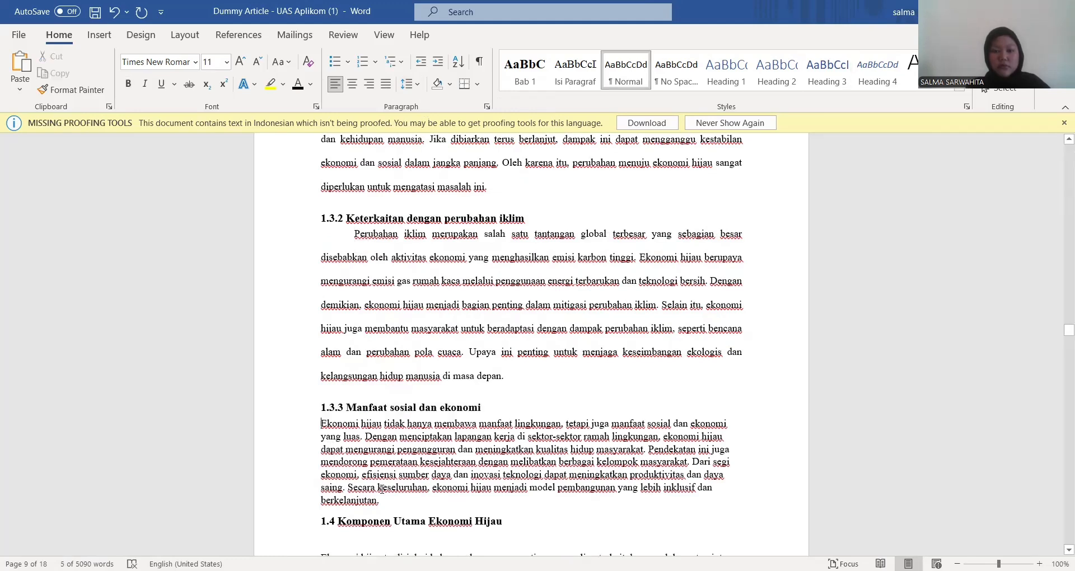
left_click(384, 499, "shift")
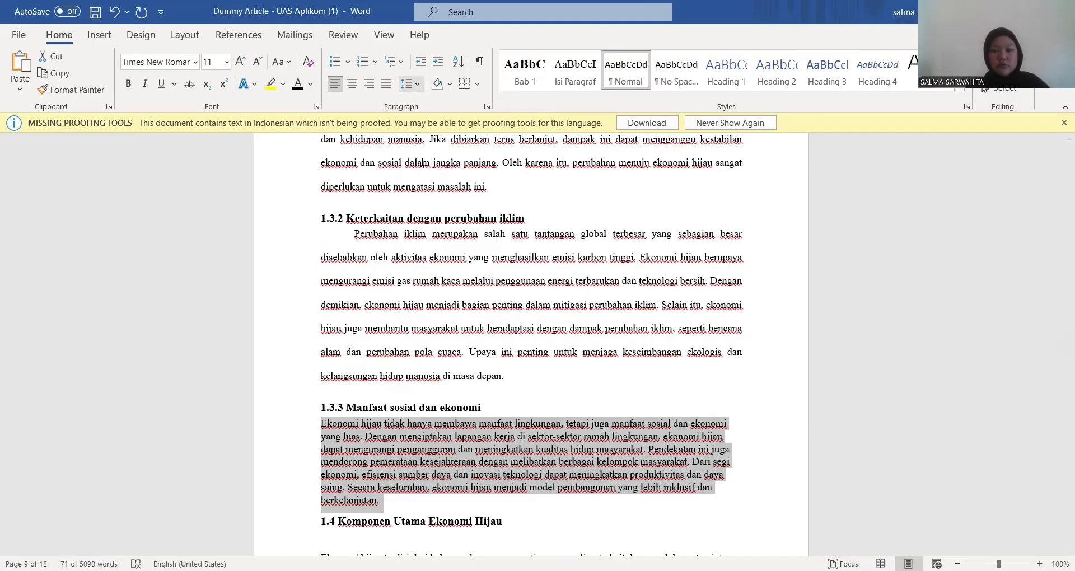
key("ctrl+2")
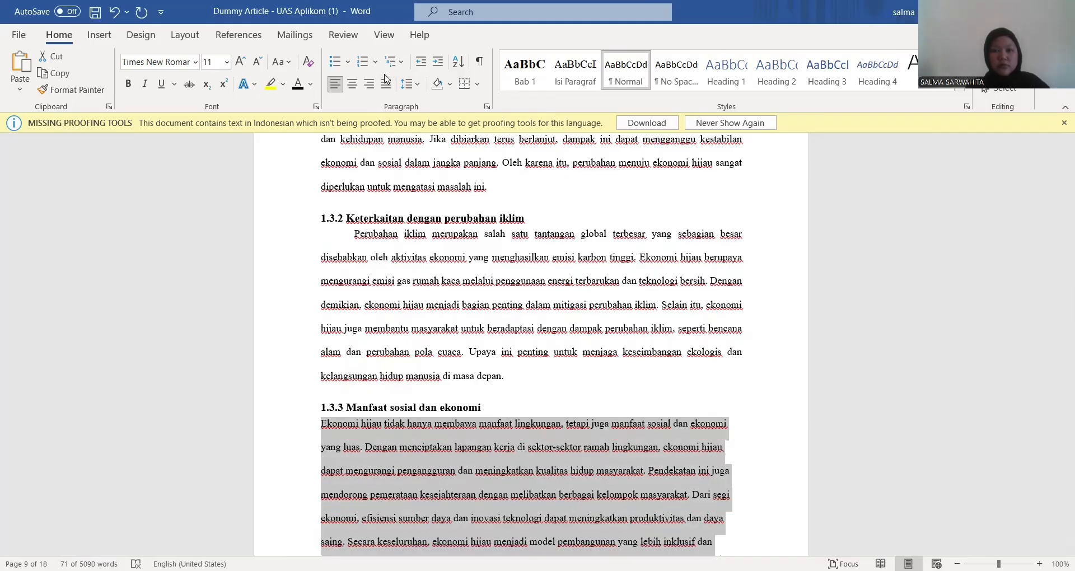
key("ctrl+j")
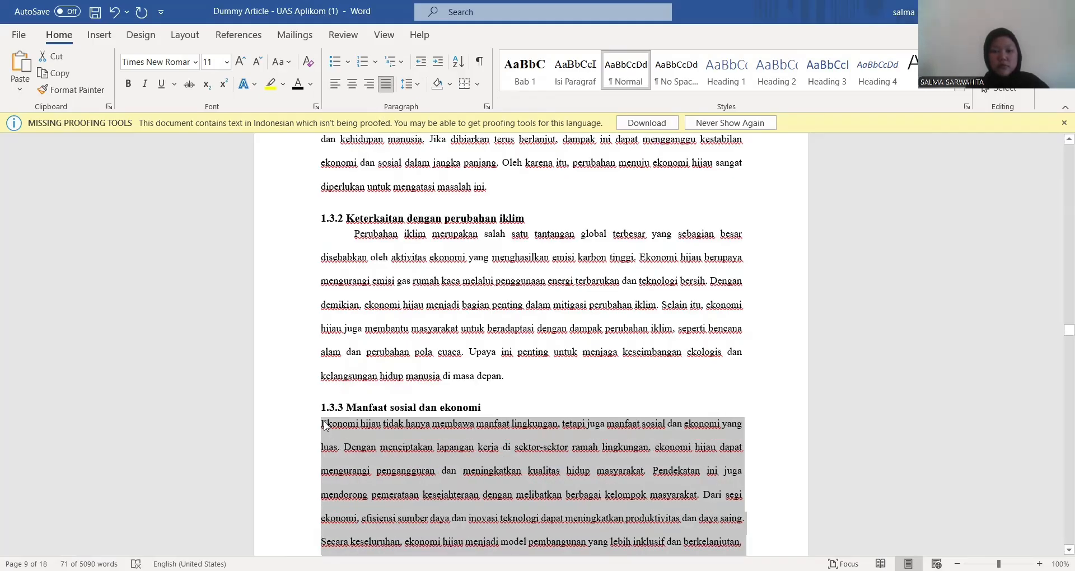
left_click(319, 421)
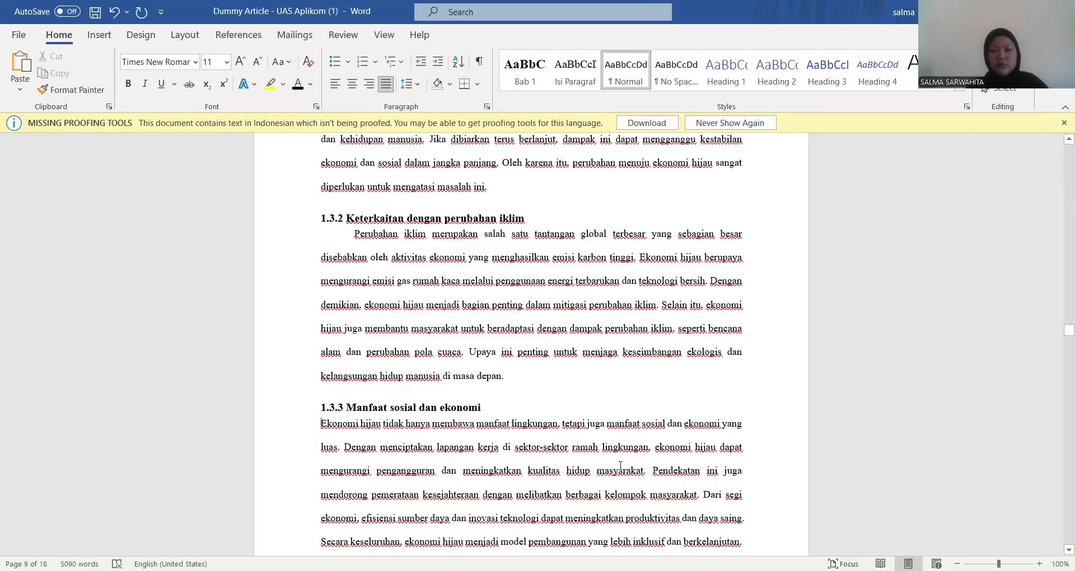
key("Tab")
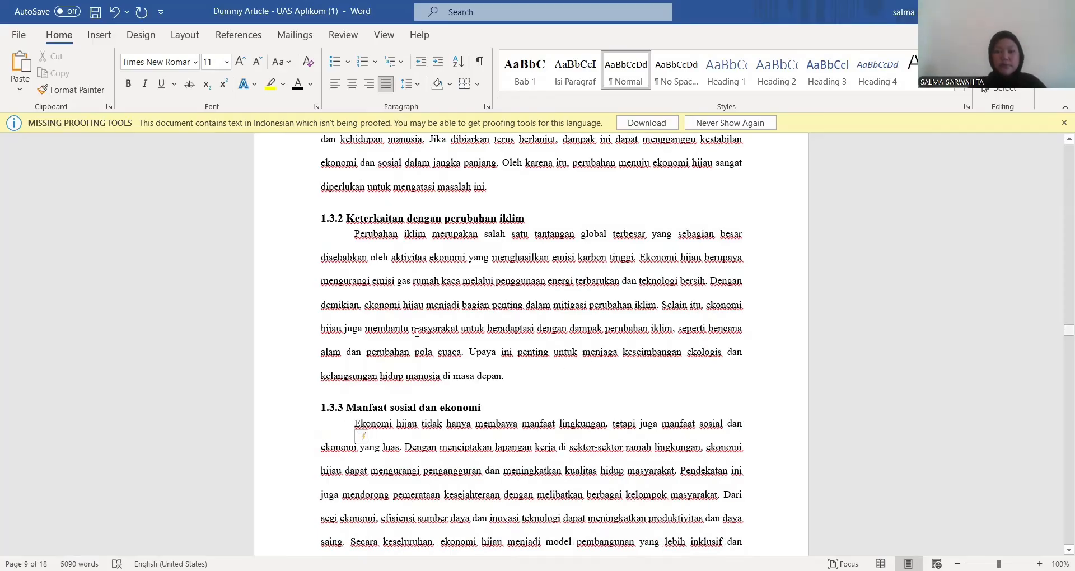
- Set the line spacing of heading 1.4 "Komponen Utama Ekonomi Hijau" to 1.0
scroll(503, 269, "down", 5)
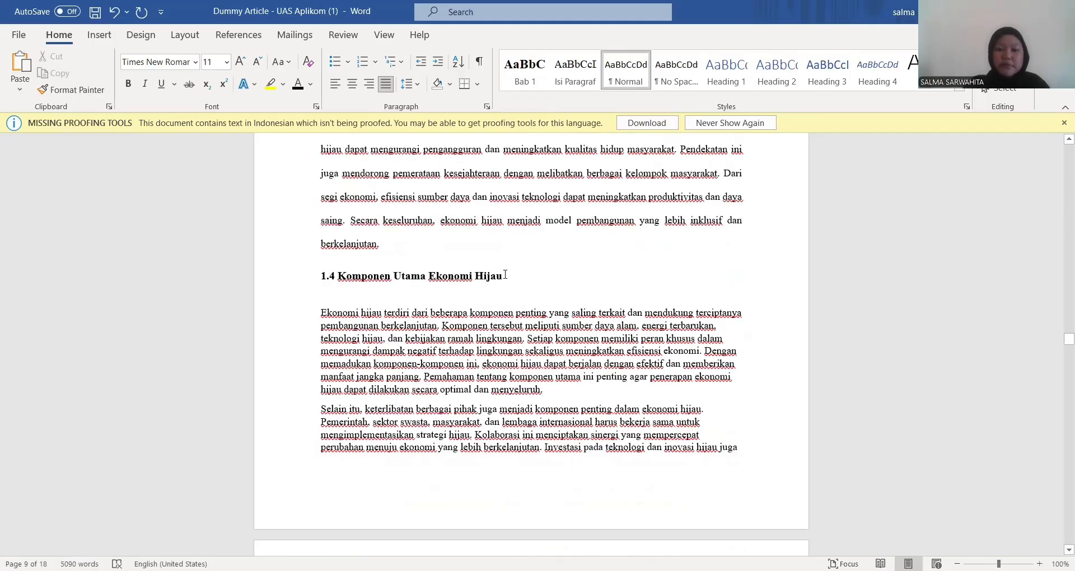
left_click(294, 271)
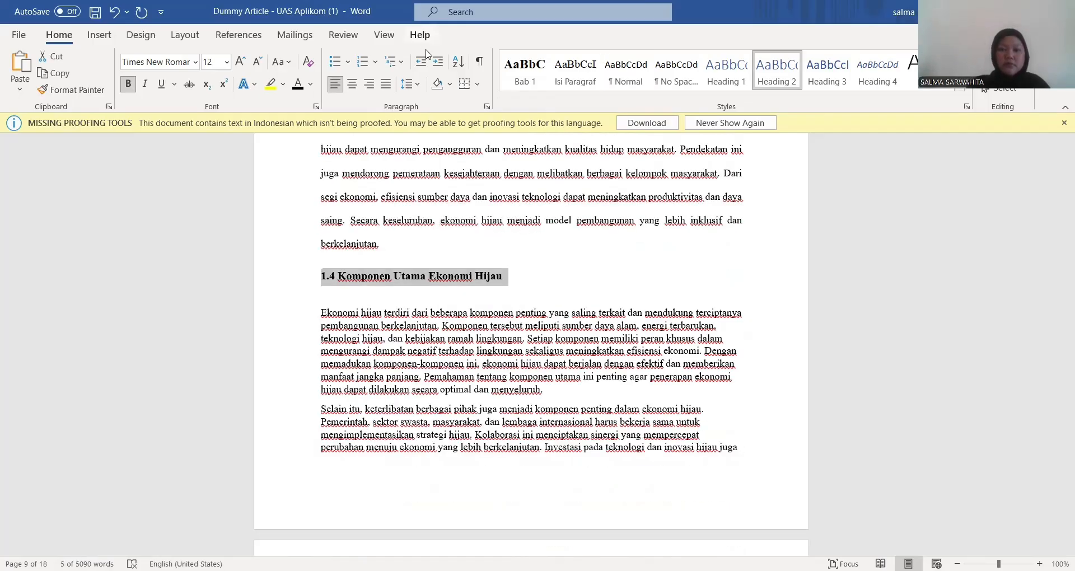
left_click(410, 84)
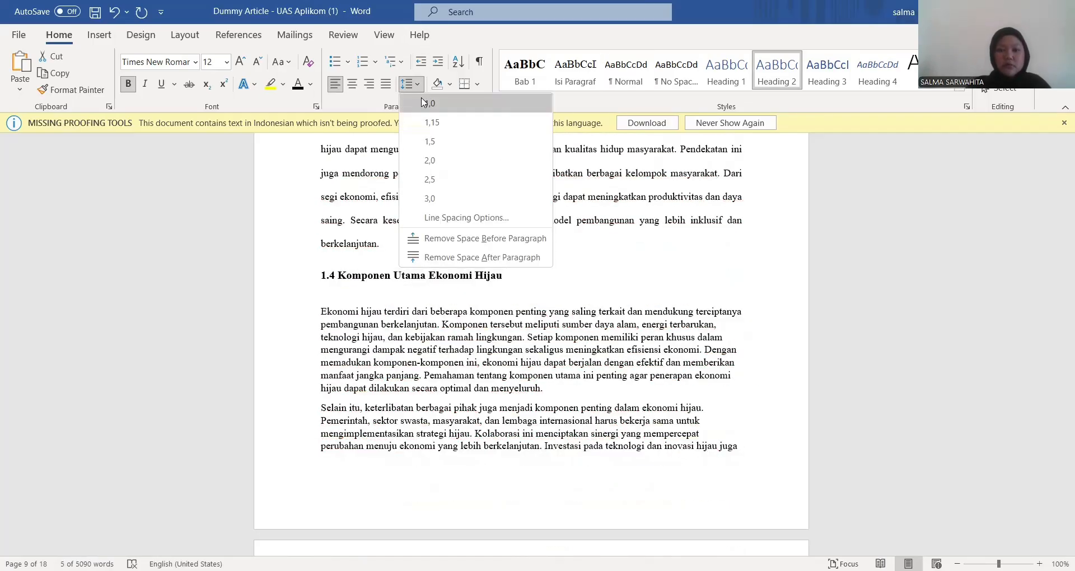
- Delete the empty line between heading 1.4 and its first paragraph
left_click(322, 294)
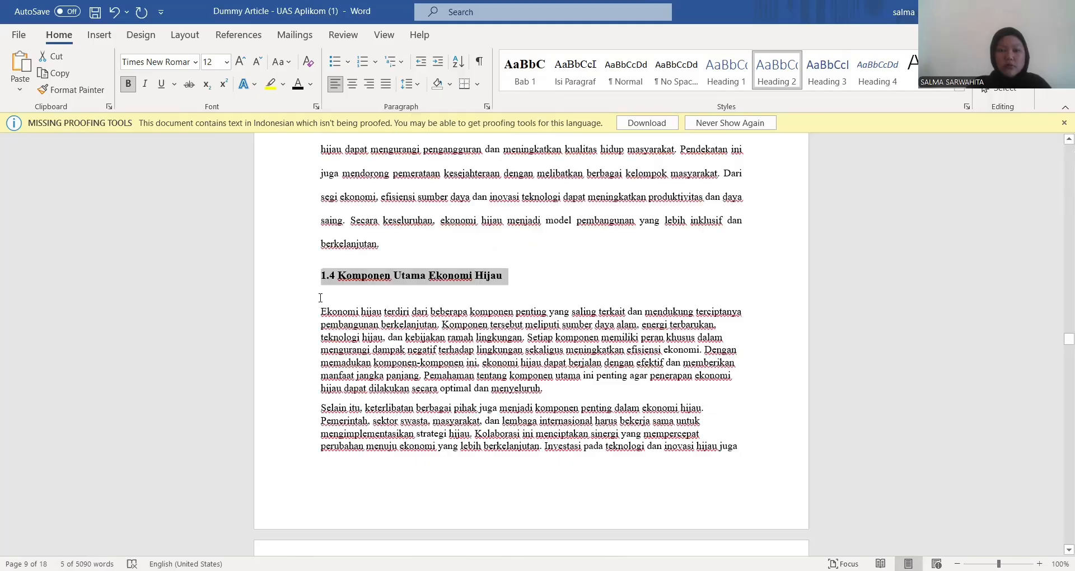
left_click(323, 293)
key("BackSpace")
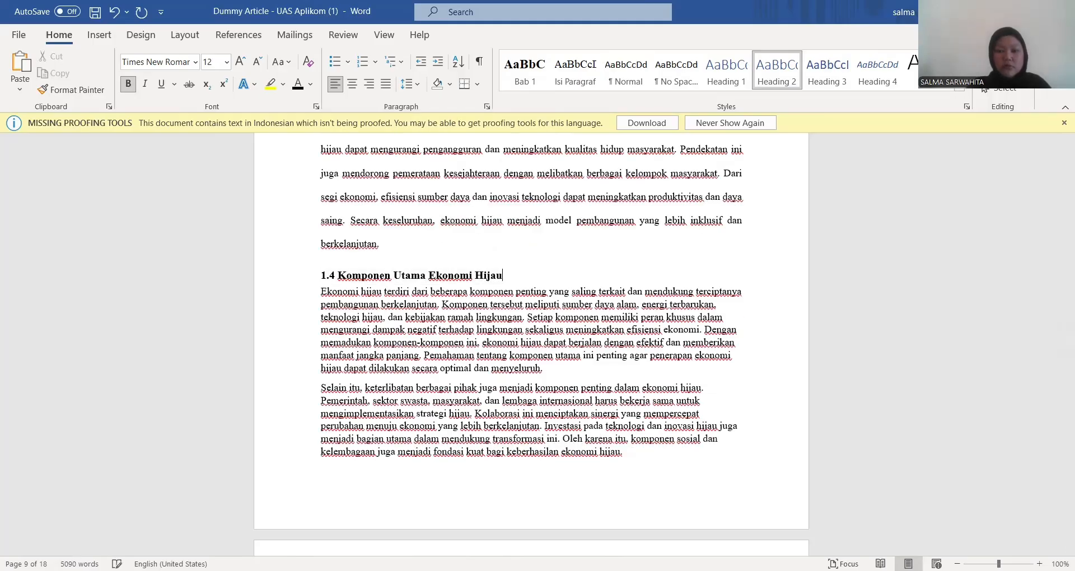
- Indent the first lines of both paragraphs under heading 1.4 by one tab, justify them and adjust their line spacing
left_click(318, 289)
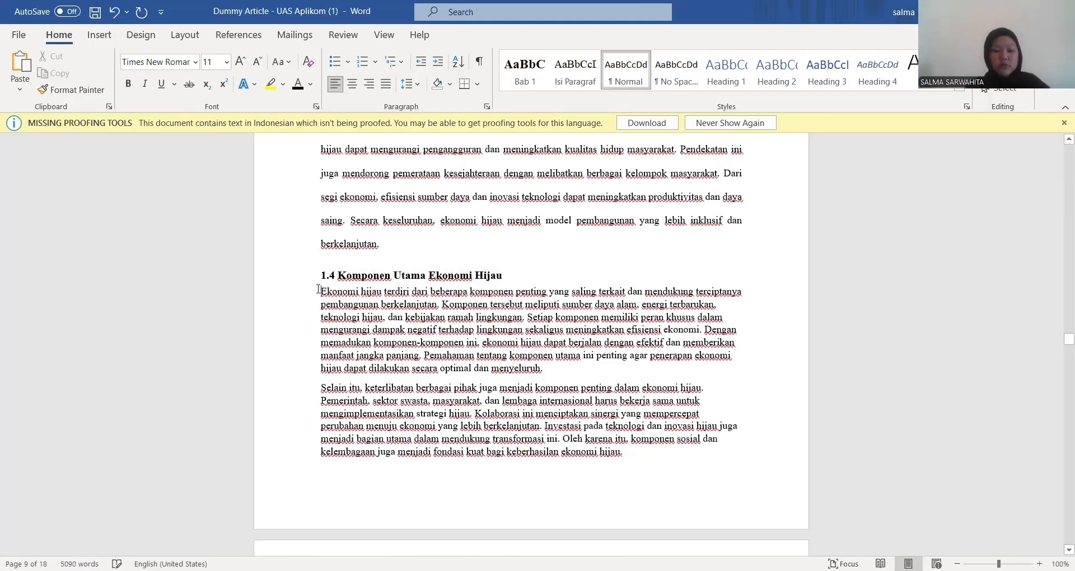
key("Tab")
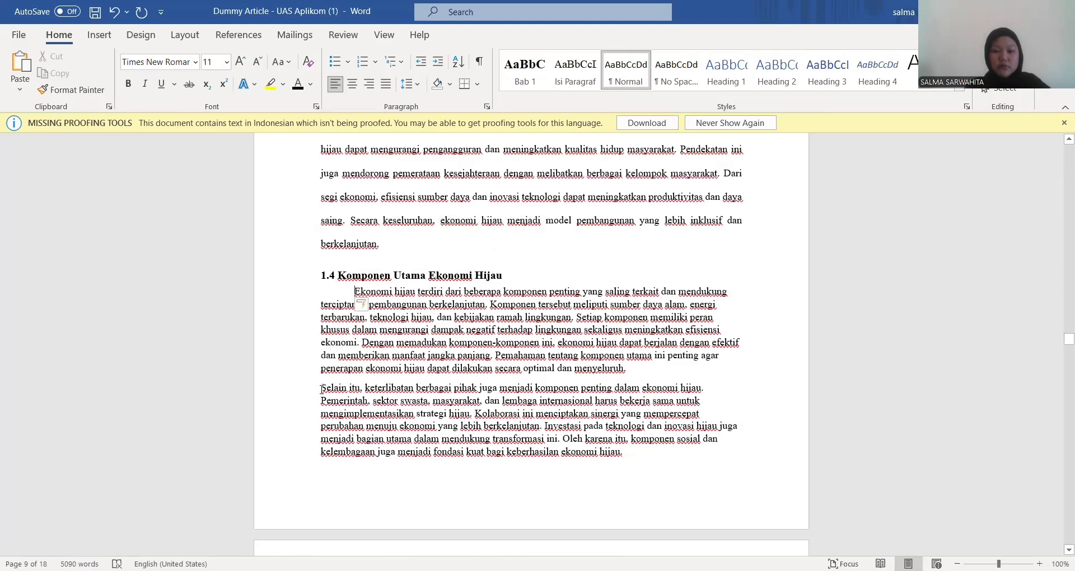
left_click(321, 389)
key("Tab")
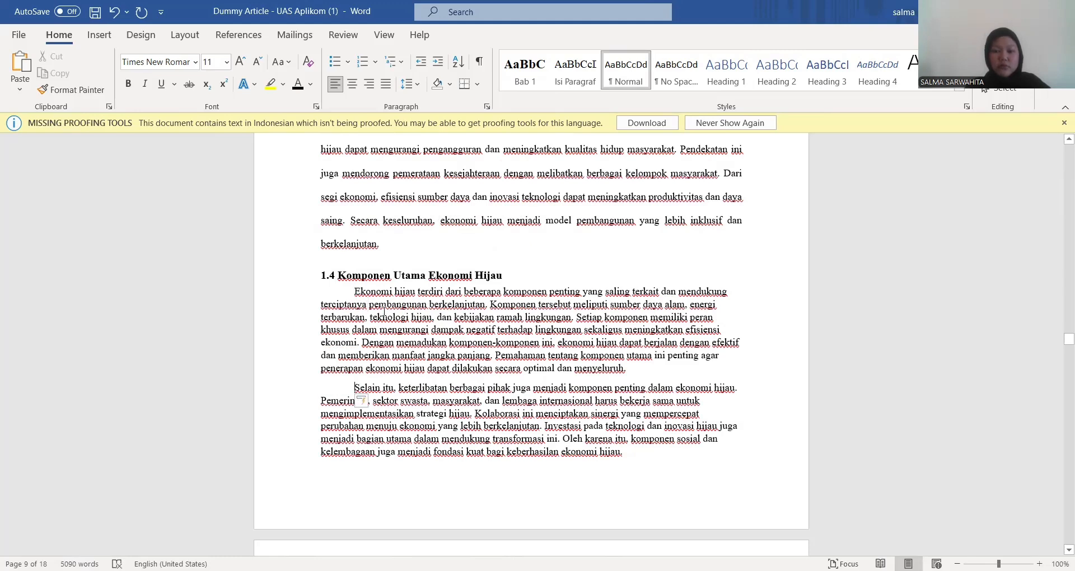
left_click_drag(354, 291, 623, 454)
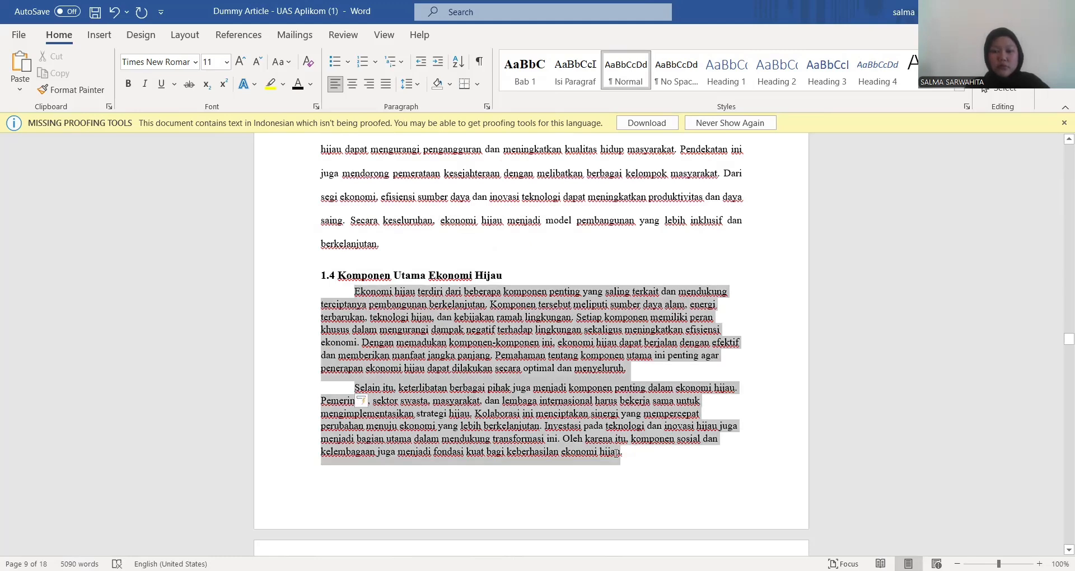
left_click(386, 84)
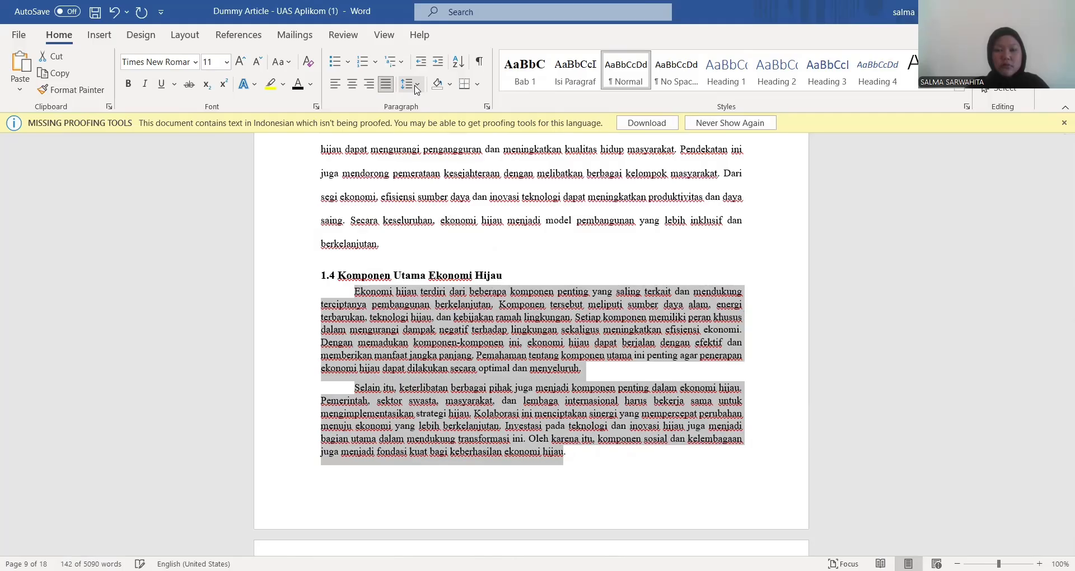
left_click(408, 84)
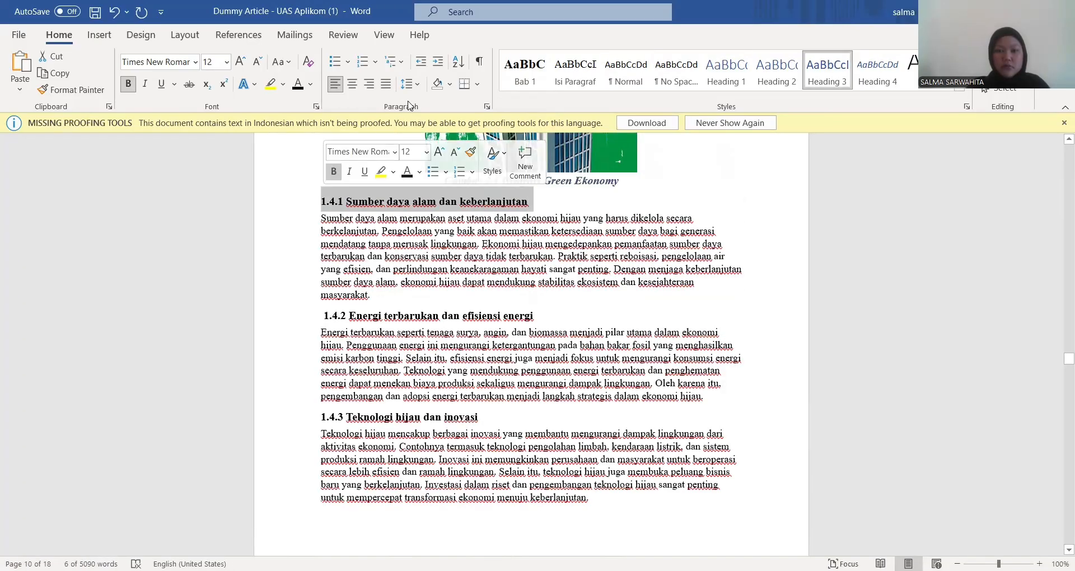
- Set heading 1.4.1 to 1.0 line spacing and give its paragraph justified alignment, 2.0 line spacing and a one-tab first-line indent
left_click(409, 84)
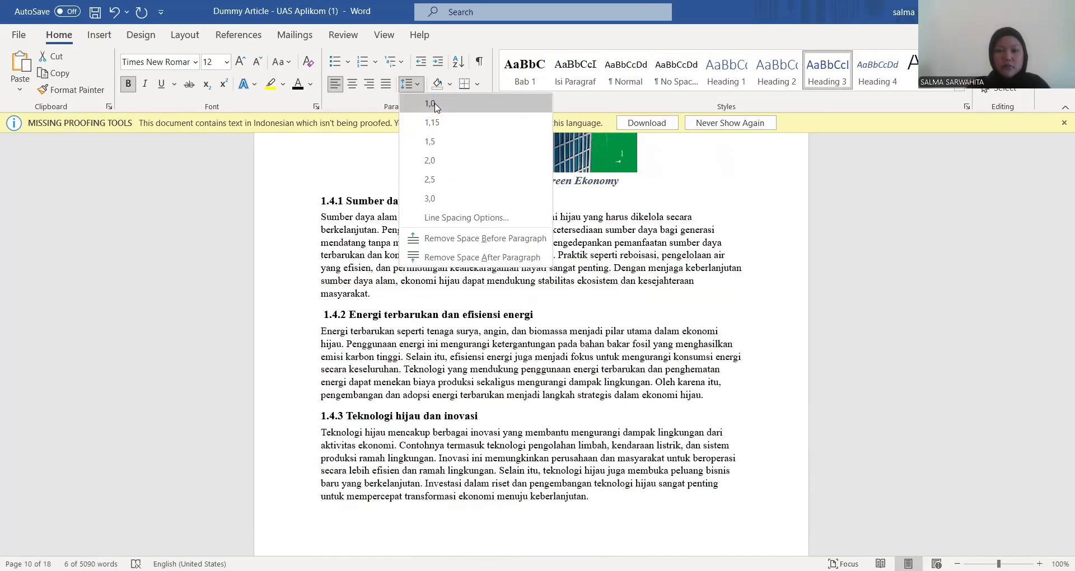
left_click_drag(318, 216, 395, 281)
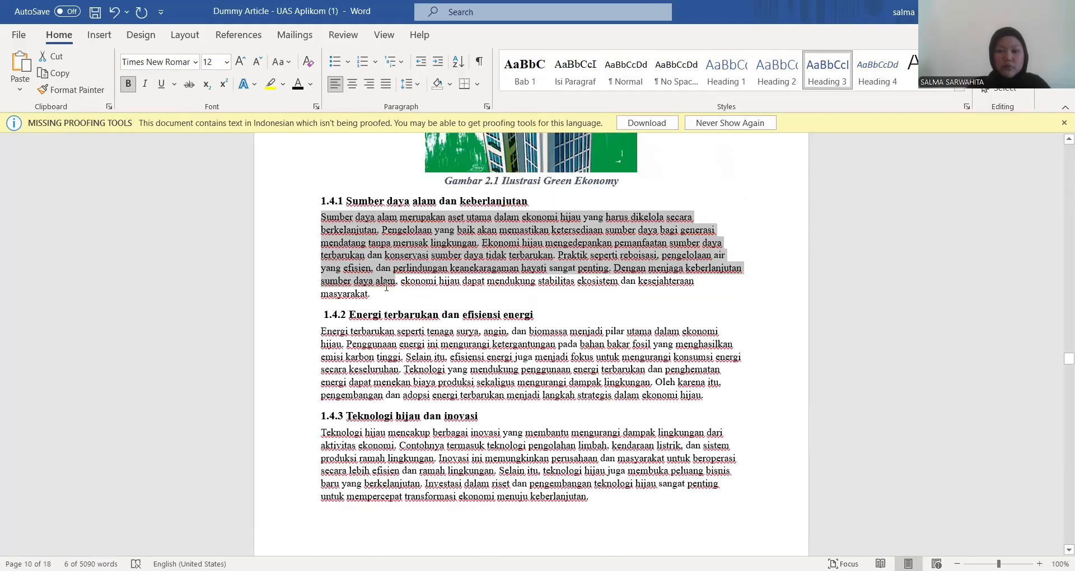
left_click(377, 294)
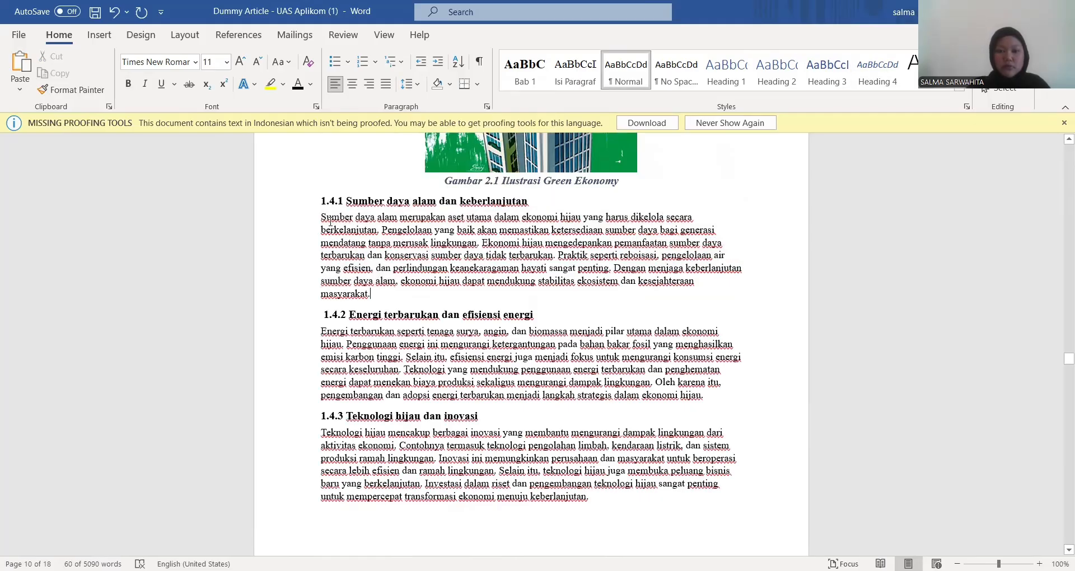
triple_click(326, 220)
left_click(385, 83)
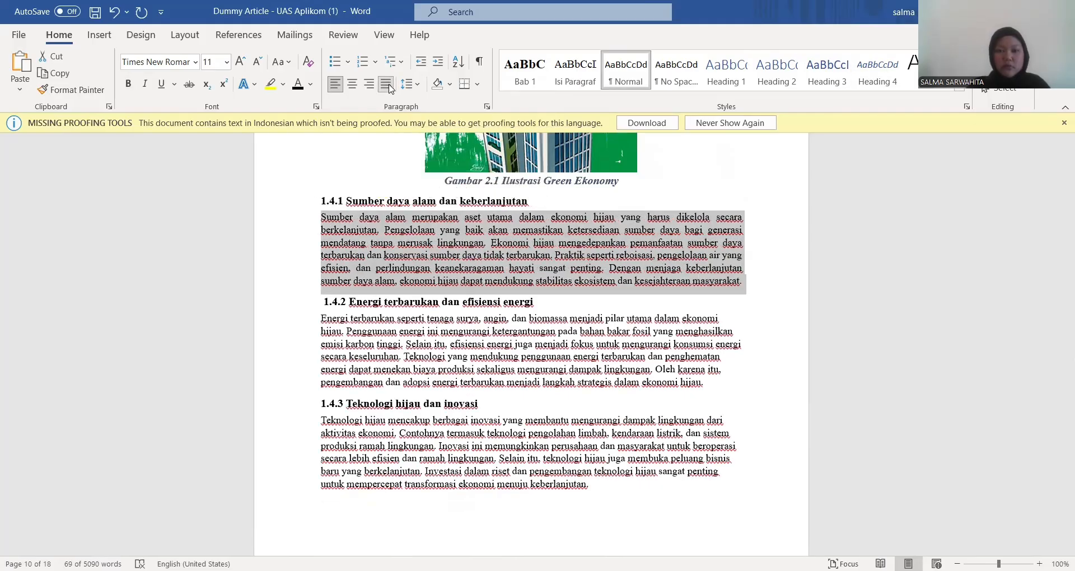
left_click(411, 84)
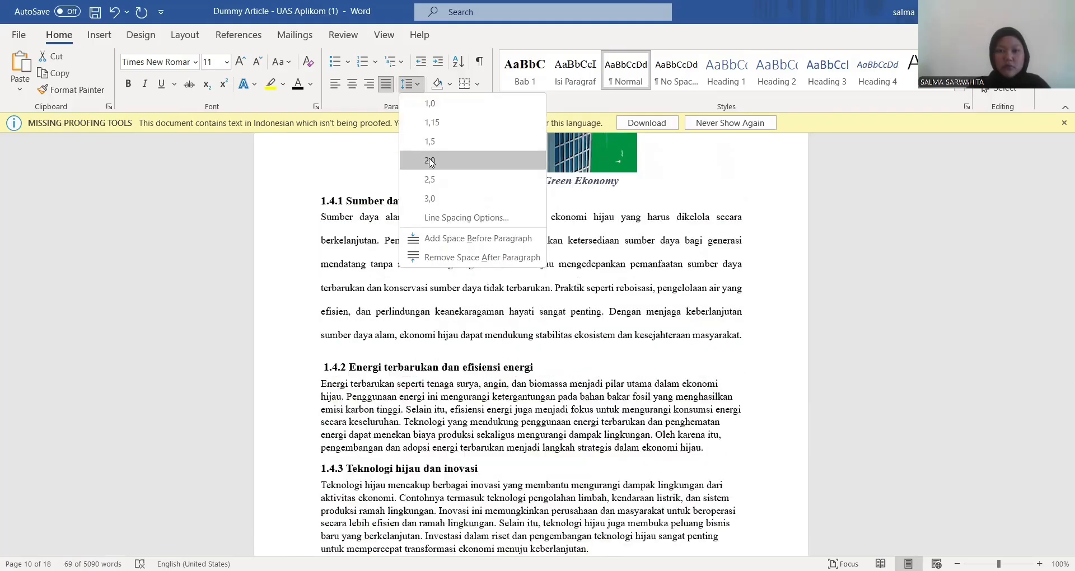
left_click(305, 224)
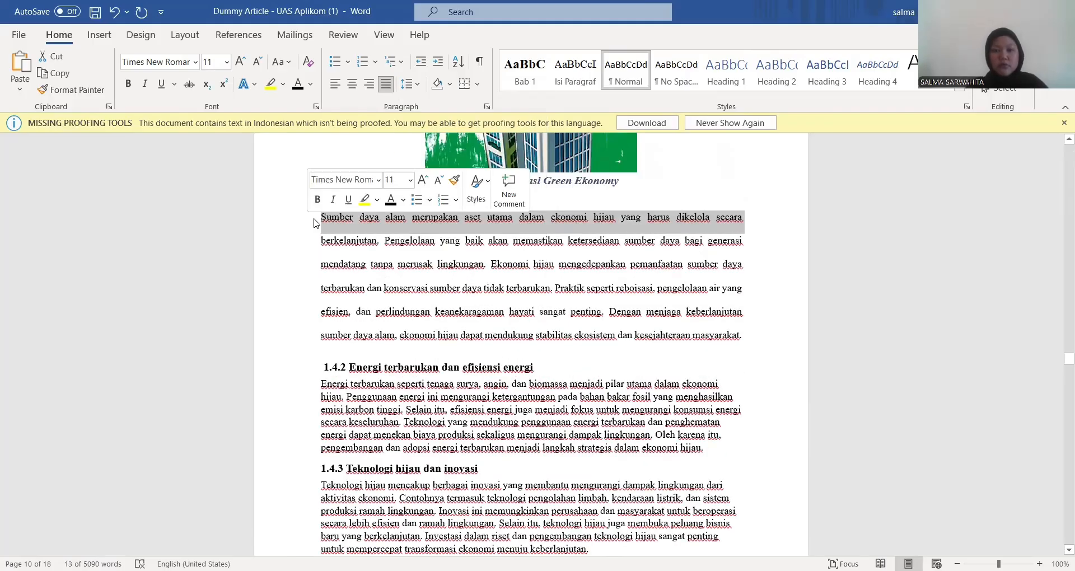
left_click(317, 217)
key("Tab")
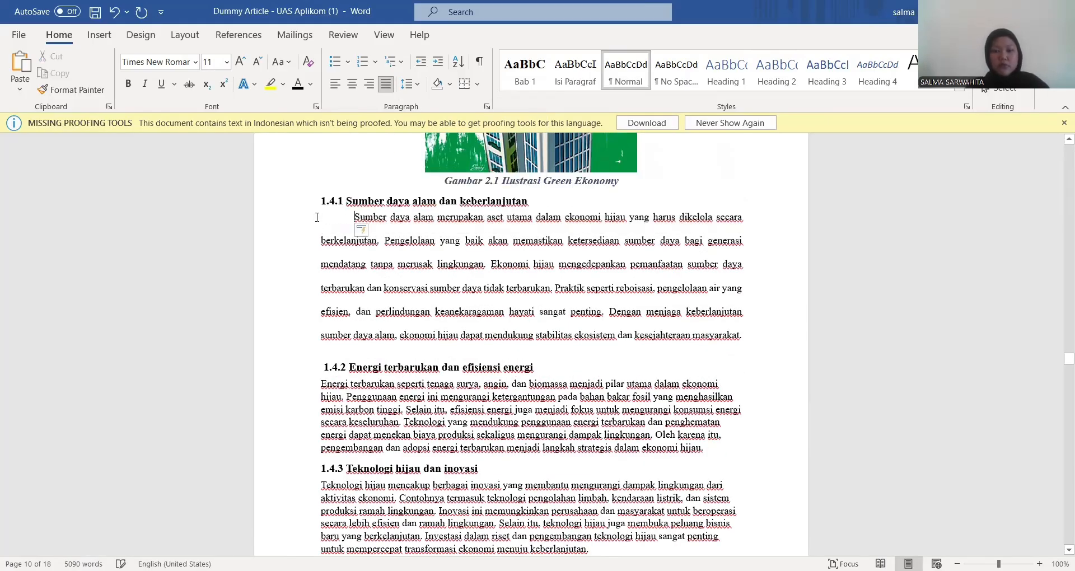
- Set the line spacing of heading 1.4.2 "Energi terbarukan dan efisiensi energi" to 1.0
left_click_drag(540, 369, 325, 363)
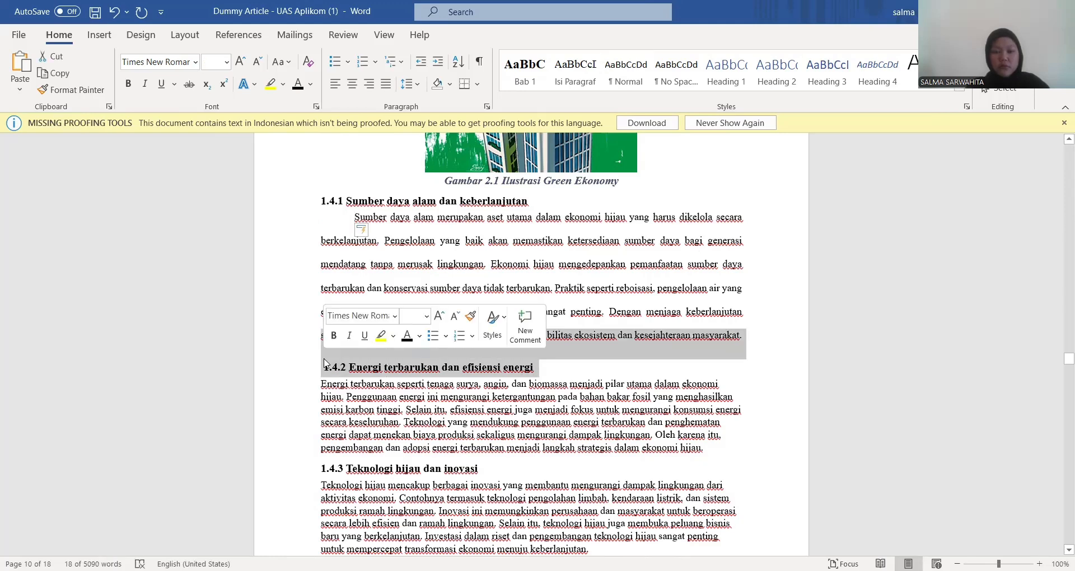
key("Left")
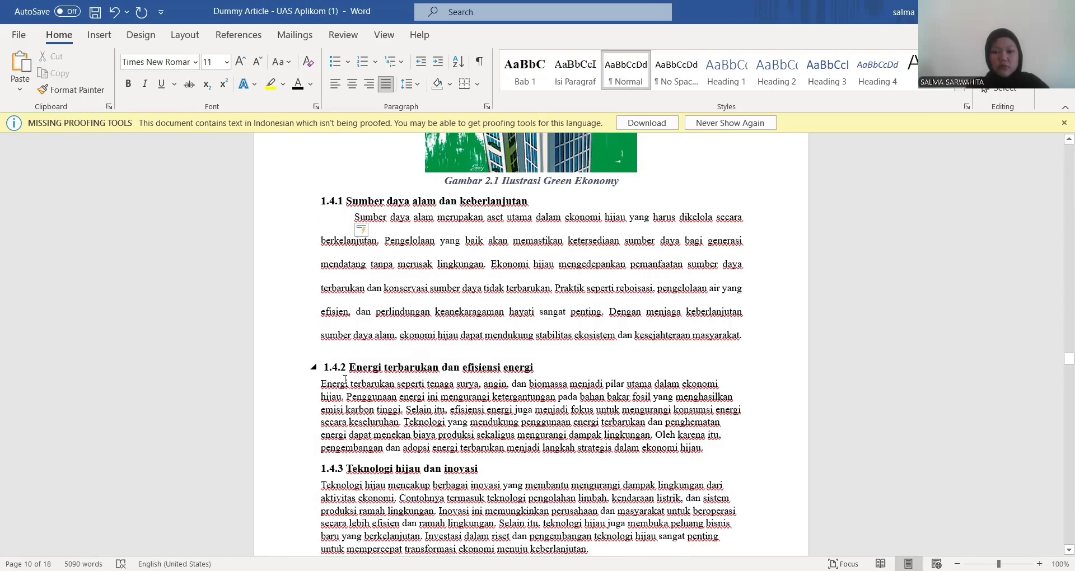
left_click_drag(346, 380, 323, 367)
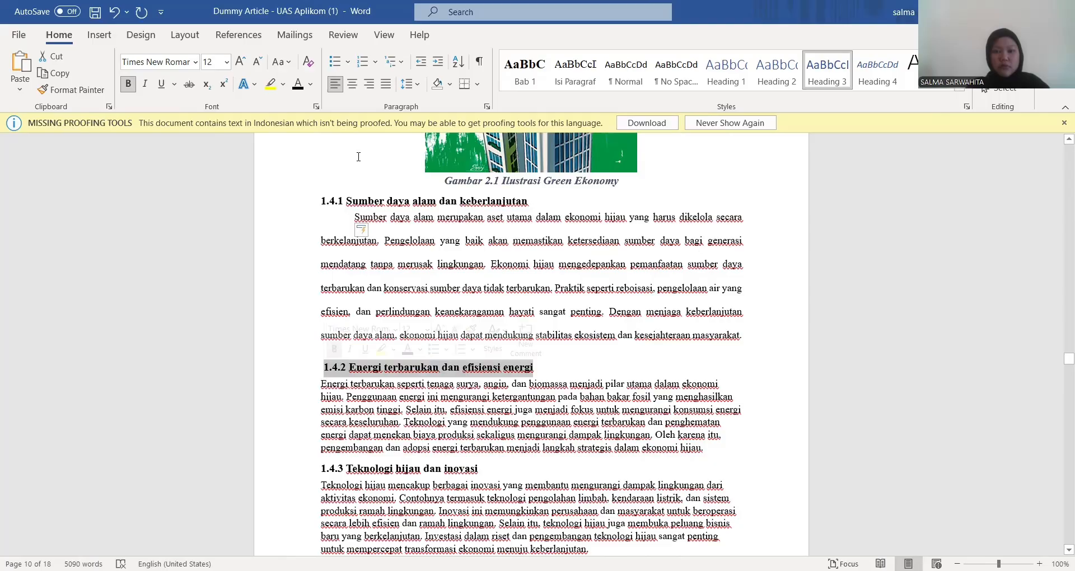
left_click(407, 86)
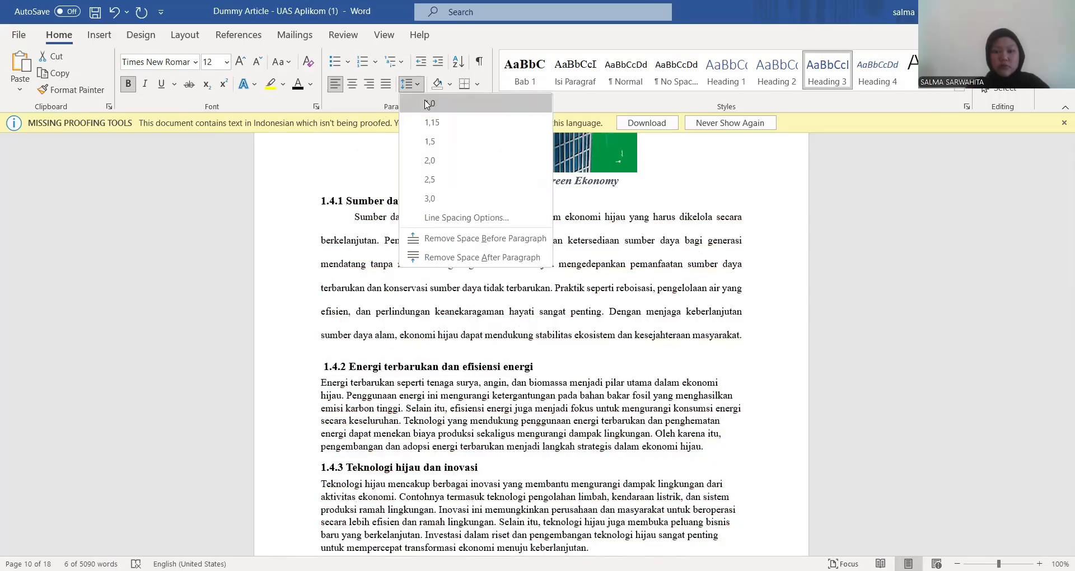
left_click(428, 104)
- Format the paragraph under heading 1.4.2 with a one-tab first-line indent, justified alignment and 2.0 line spacing
left_click(316, 377)
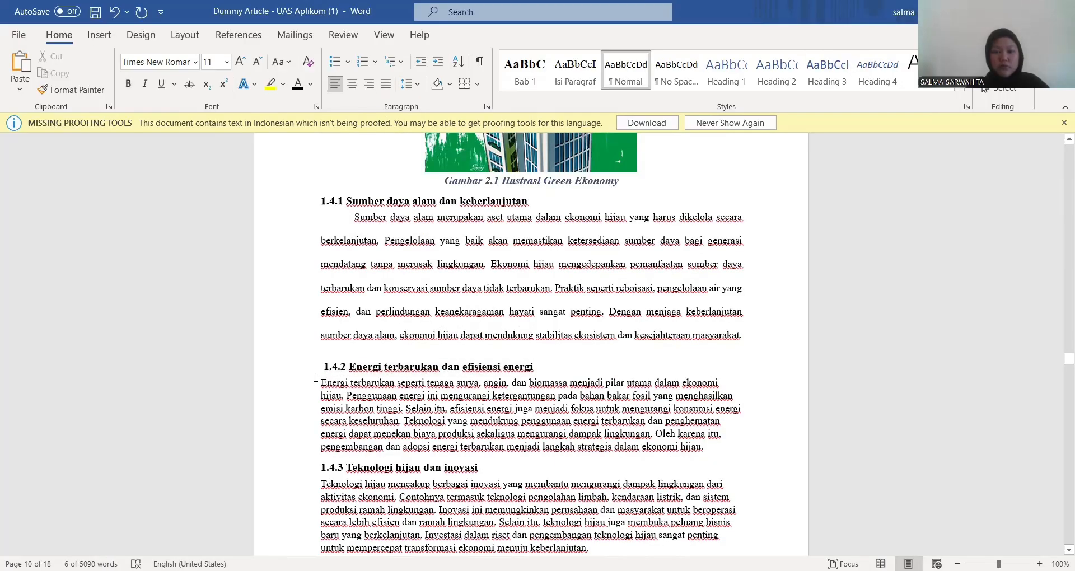
key("Tab")
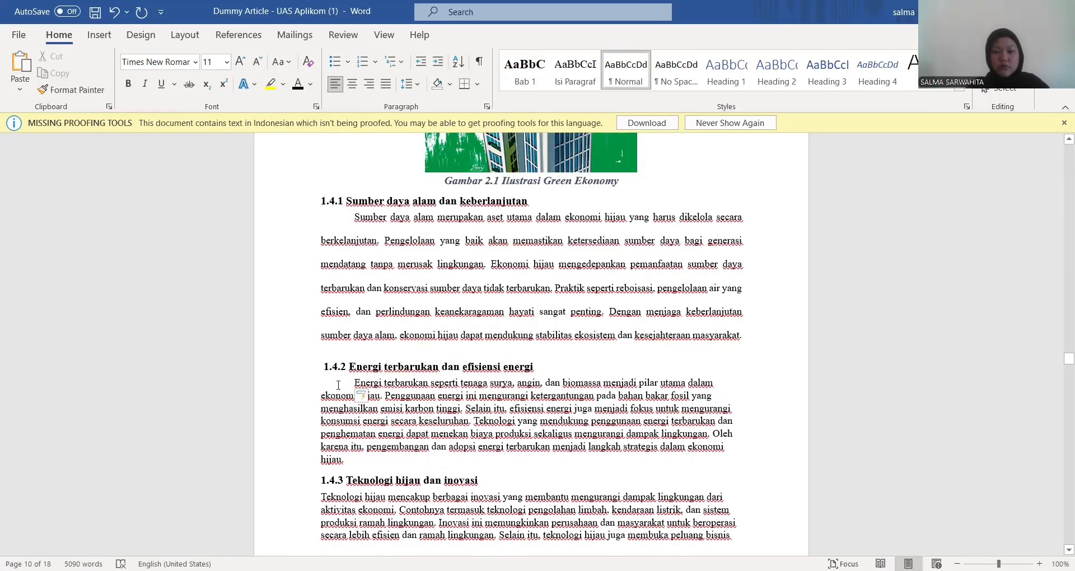
triple_click(365, 460)
left_click(387, 84)
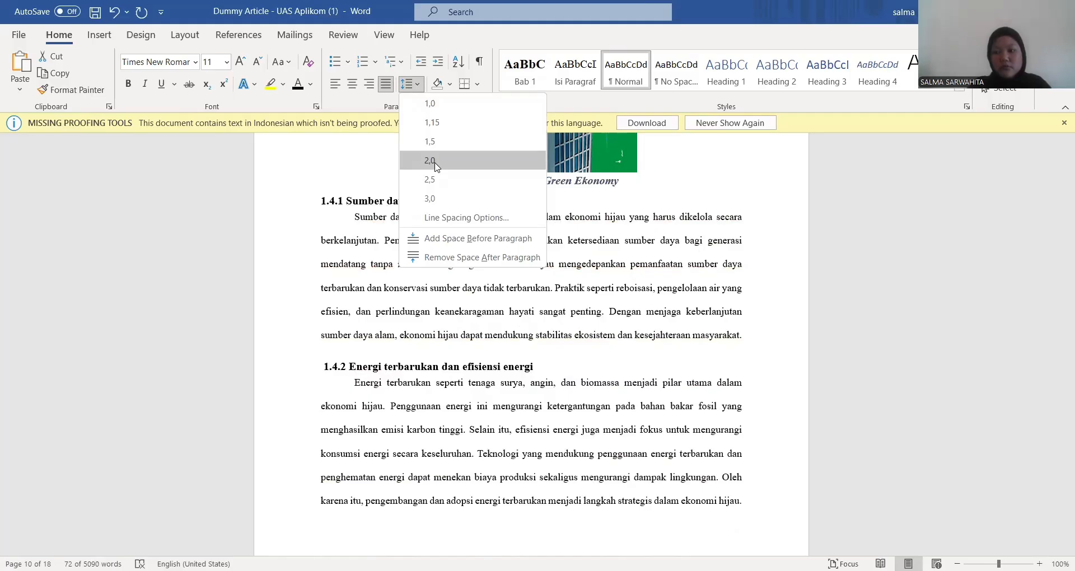
left_click(430, 161)
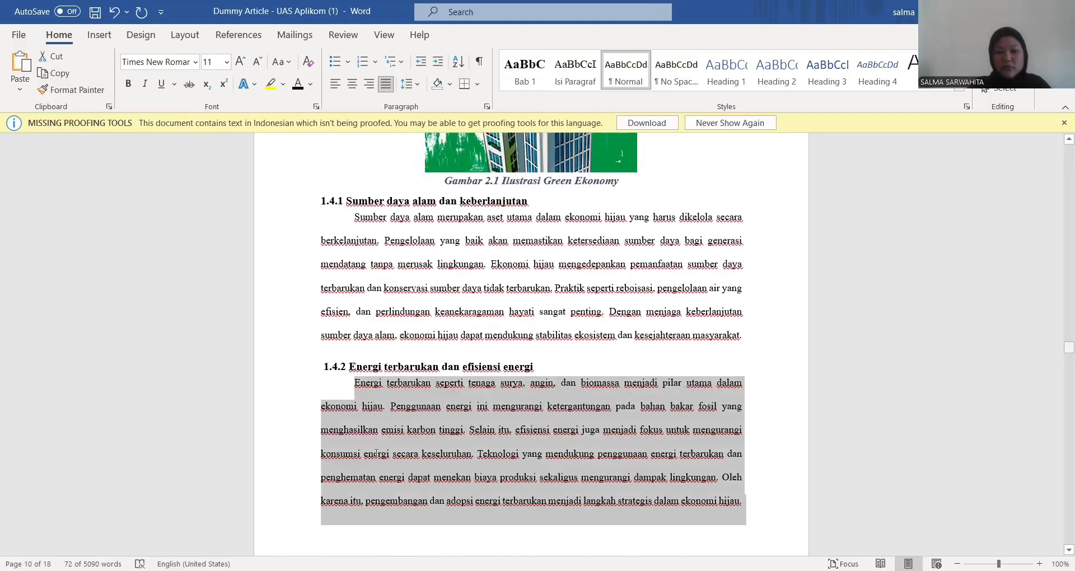
- Set the line spacing of heading 1.4.3 "Teknologi hijau dan inovasi" to 1.0
scroll(320, 466, "down", 5)
left_click(321, 469)
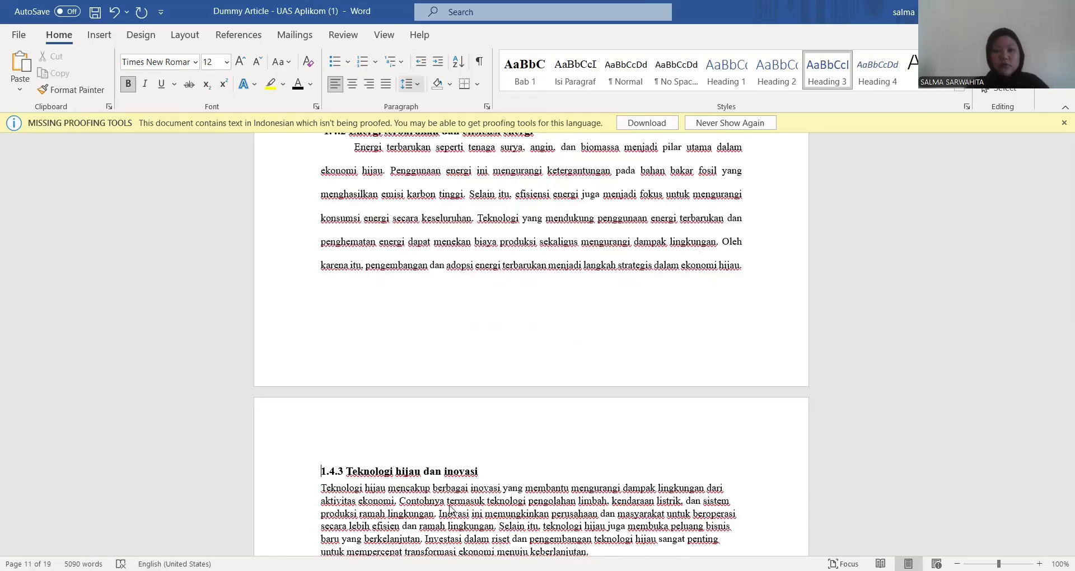
key("alt+h")
key("k")
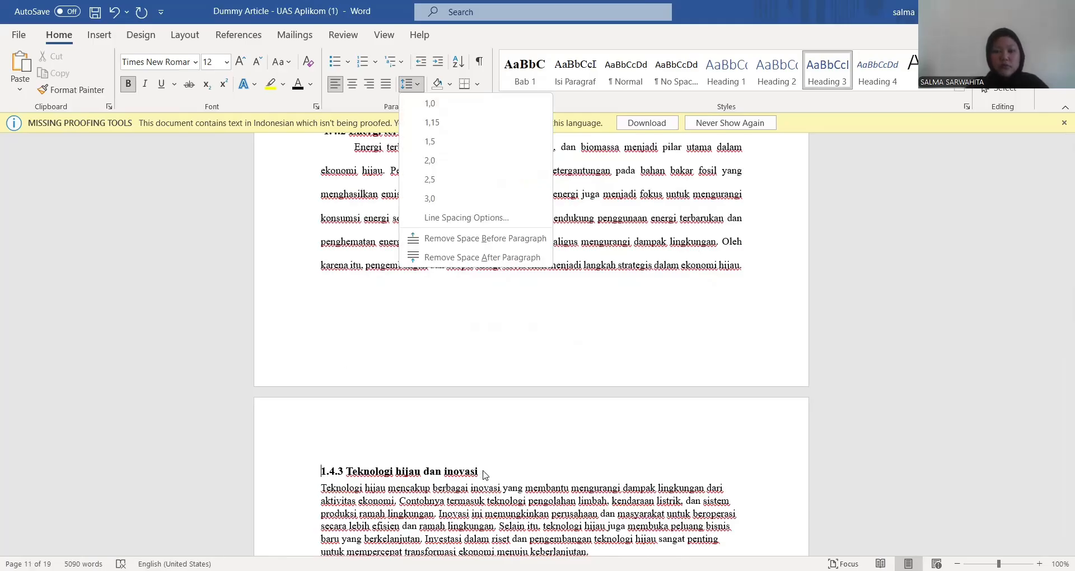
left_click(484, 474)
left_click(312, 471)
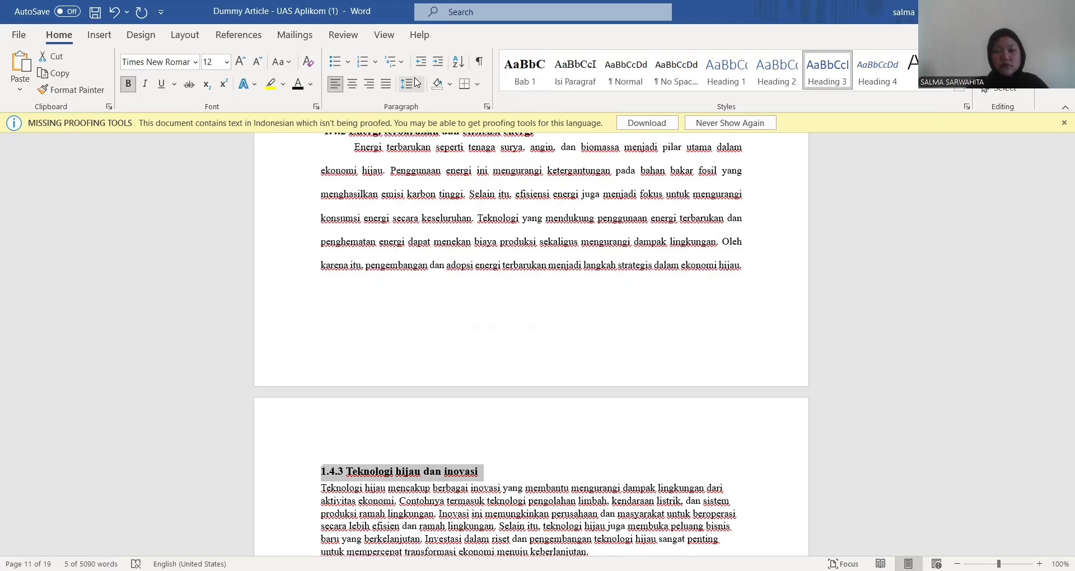
- Format the paragraph under heading 1.4.3 with a one-tab first-line indent, 2.0 line spacing and justified alignment
left_click(320, 489)
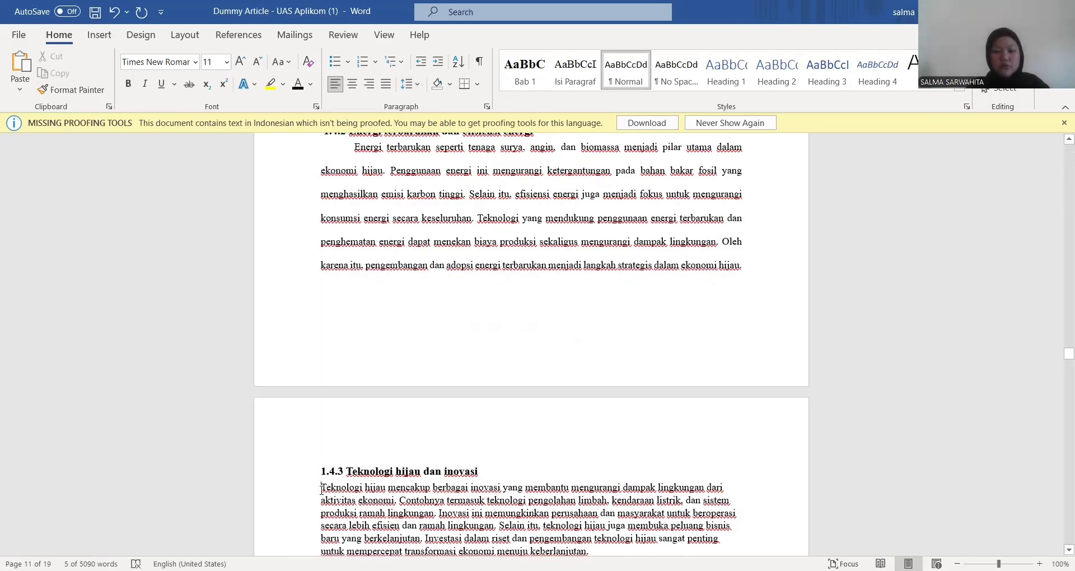
key("Tab")
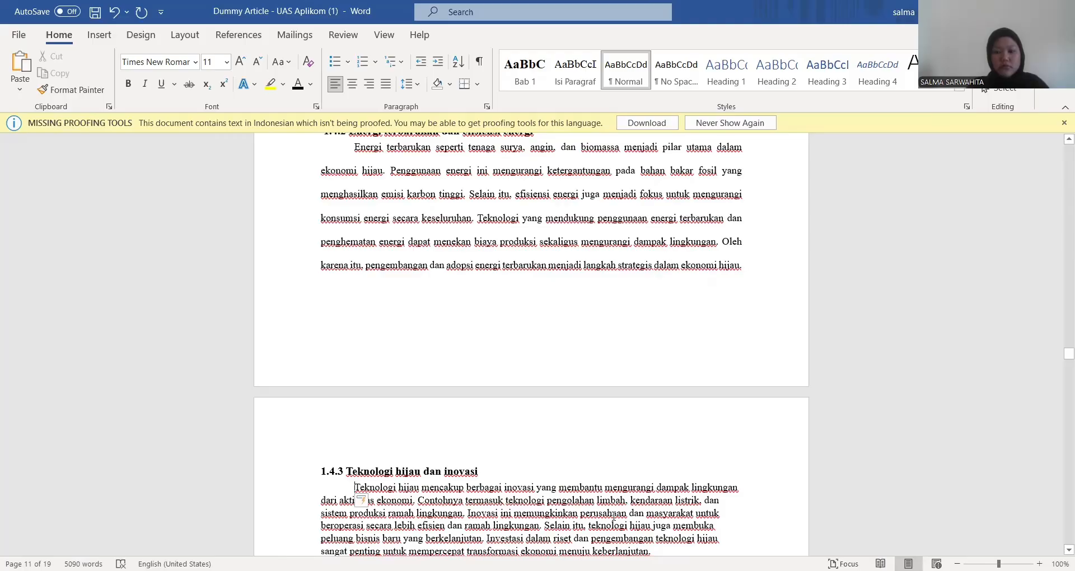
key("ctrl+shift+Down")
key("ctrl+shift+Down")
key("ctrl+shift+Up")
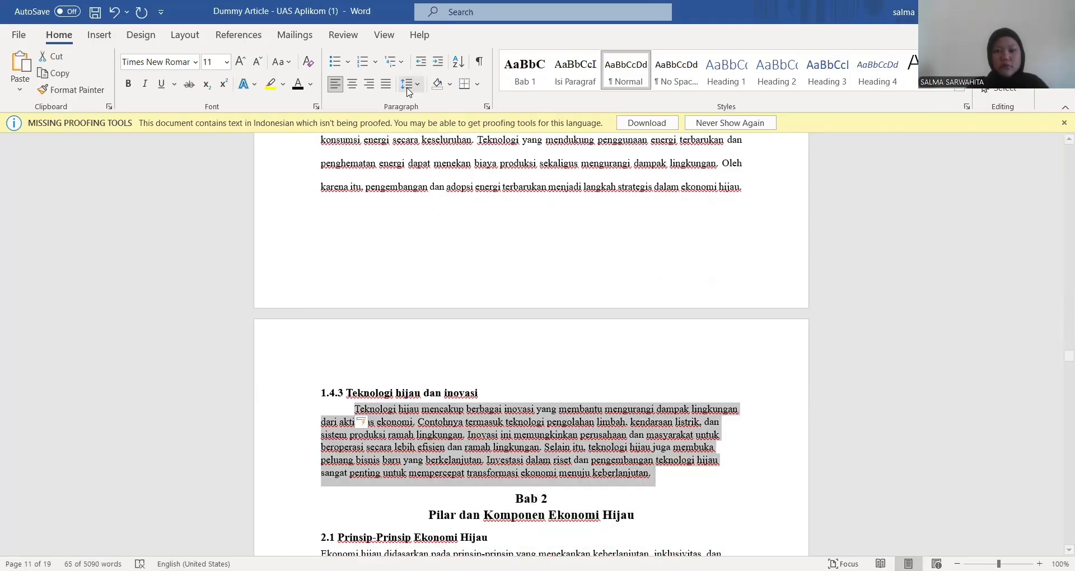
left_click(407, 88)
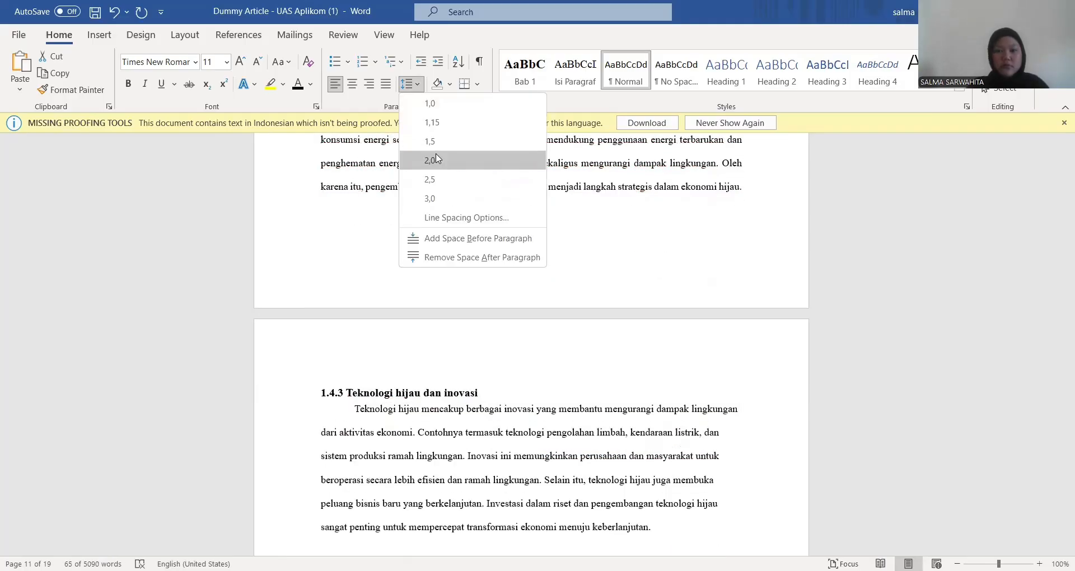
left_click(482, 146)
left_click(385, 83)
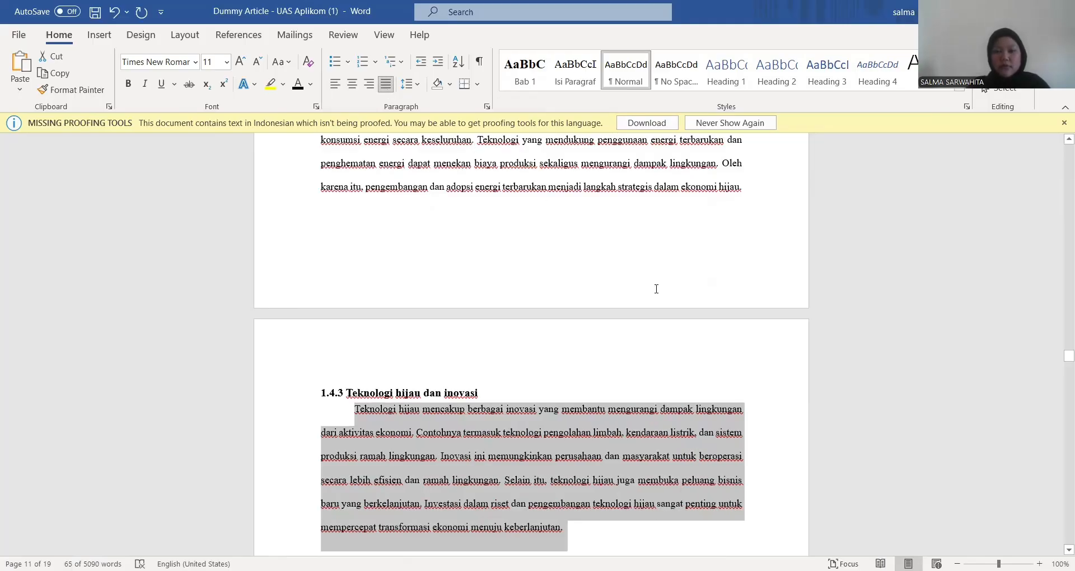
- Set the line spacing of the "Bab 2 Pilar dan Komponen Ekonomi Hijau" title and heading 2.1 to 1.0
scroll(516, 194, "down", 10)
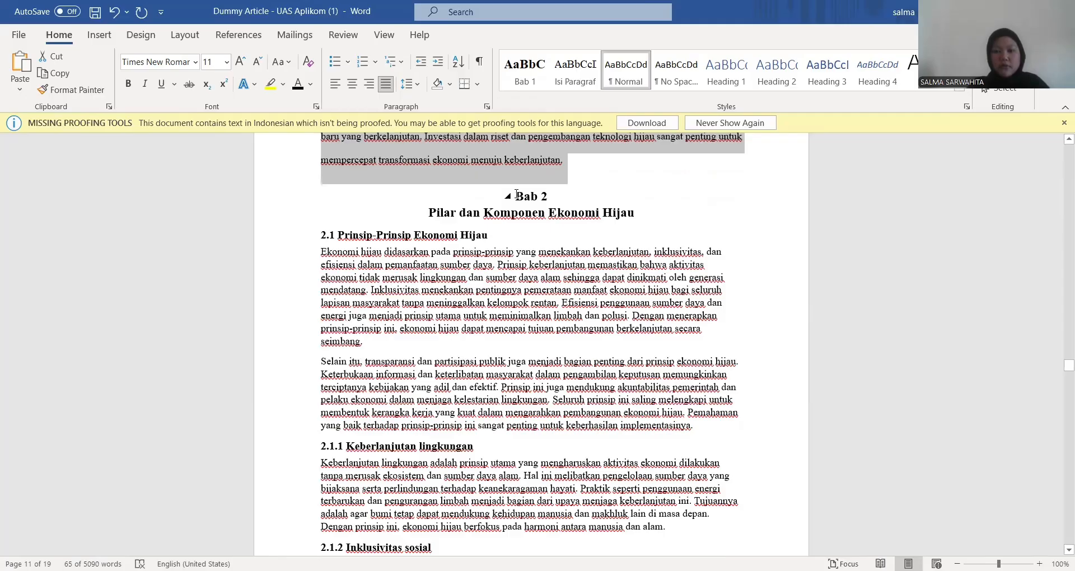
triple_click(516, 194)
triple_click(403, 233)
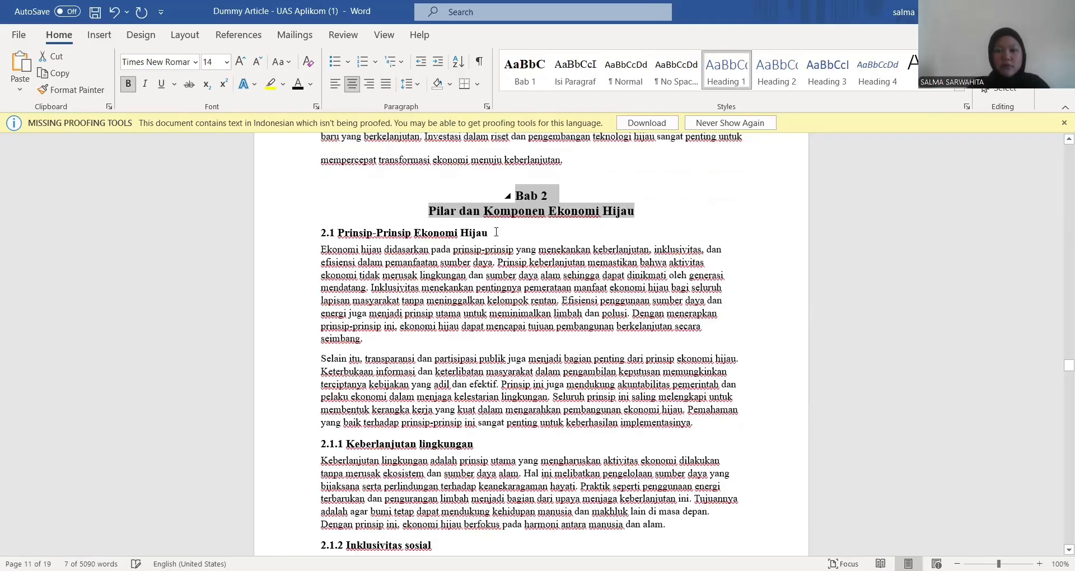
- Format both paragraphs under heading 2.1 with one-tab first-line indents, justified alignment and 2.0 line spacing
left_click(386, 83)
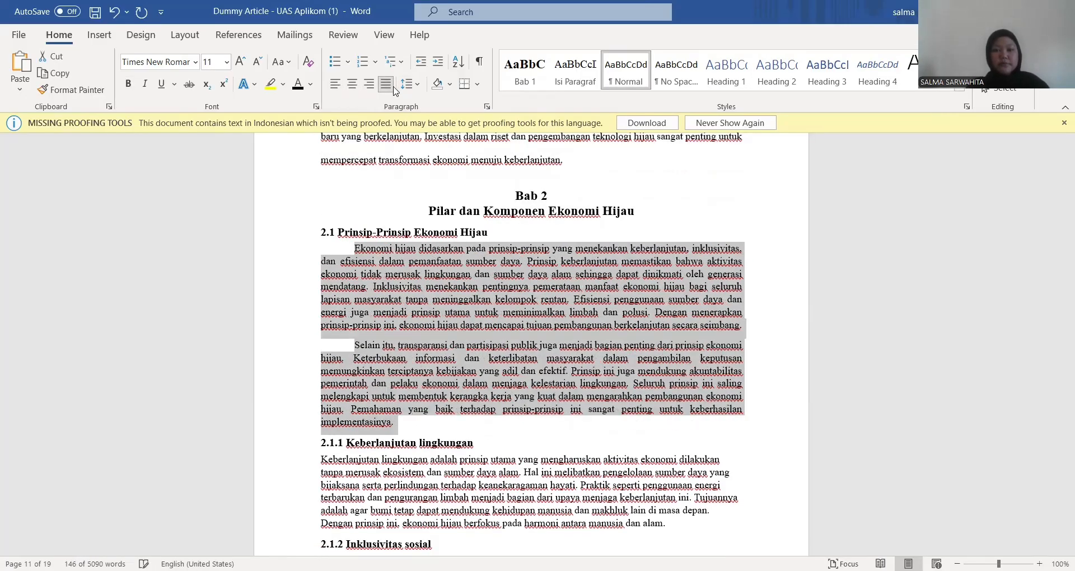
left_click(412, 83)
left_click(429, 141)
- Set the line spacing of heading 2.1.1 "Keberlanjutan lingkungan" to 1.0
scroll(516, 280, "down", 5)
triple_click(391, 191)
left_click(411, 83)
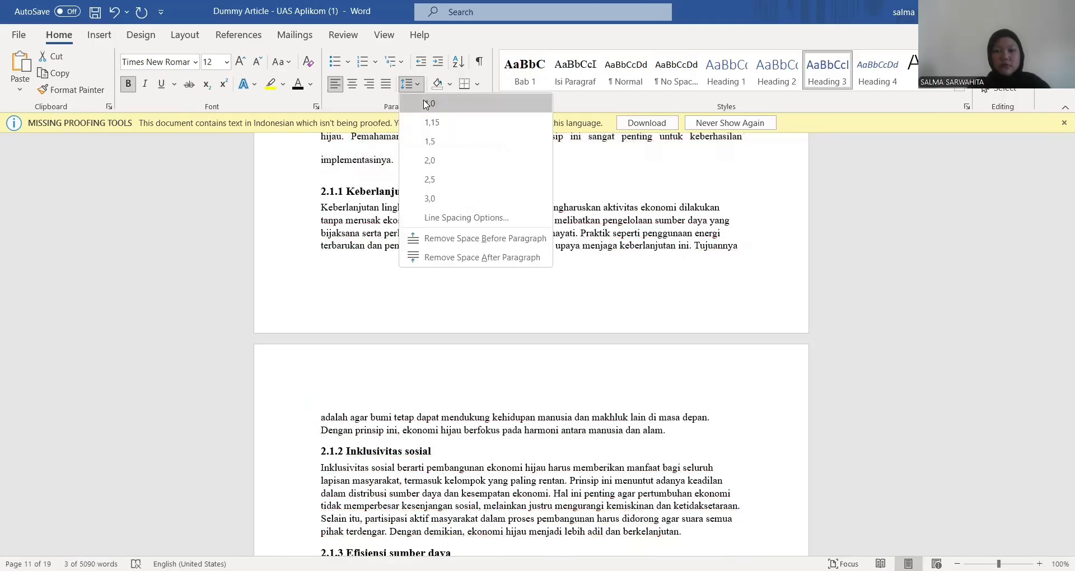
left_click(425, 104)
- Format the paragraph under heading 2.1.1 with a one-tab first-line indent, 2.0 line spacing and justified alignment
triple_click(504, 220)
left_click(625, 70)
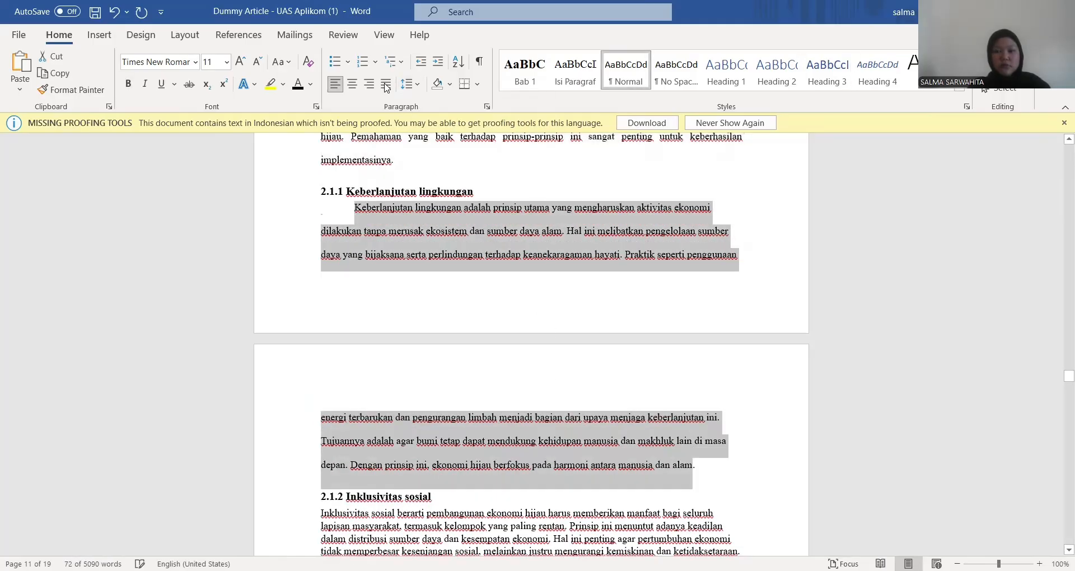
left_click(386, 83)
scroll(464, 202, "down", 6)
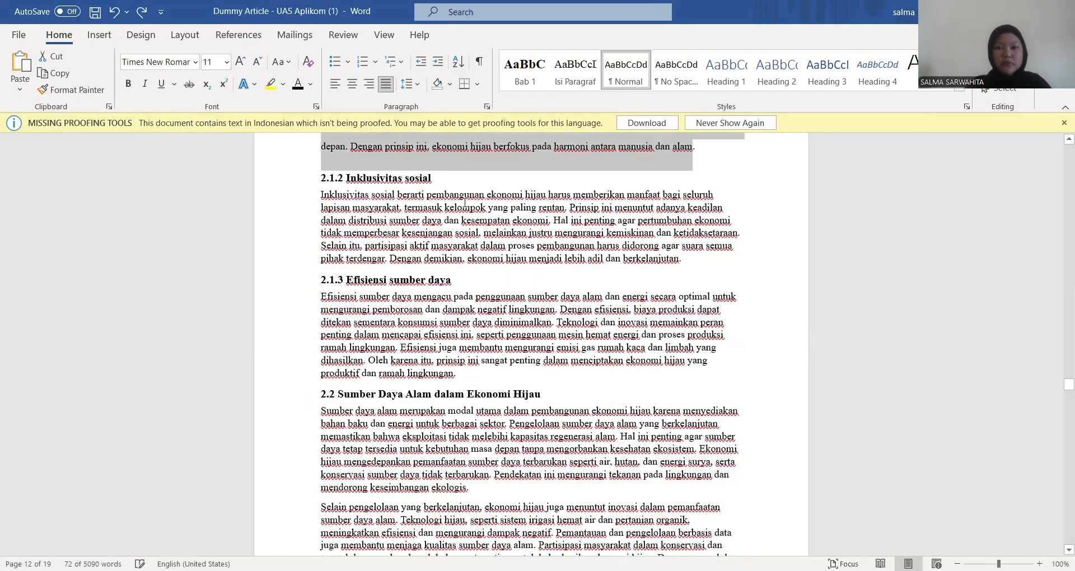
- Set heading 2.1.2 to 1.0 line spacing and give its paragraph a one-tab first-line indent, justified alignment and 2.0 line spacing
triple_click(464, 203)
left_click(411, 84)
left_click(411, 84)
left_click(411, 83)
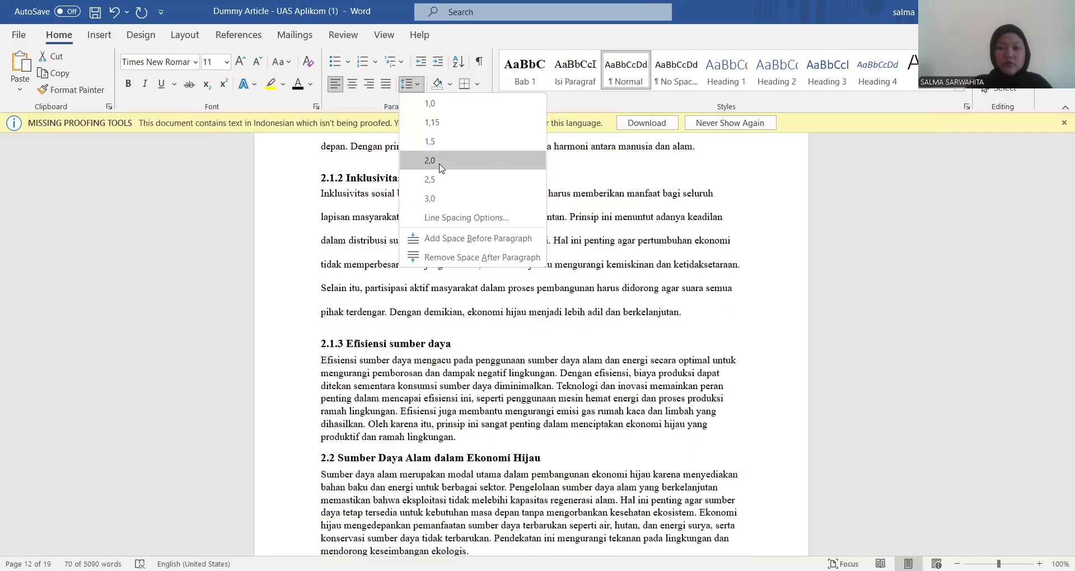
left_click(429, 161)
- Set heading 2.1.3 "Efisiensi sumber daya" to 1.0 line spacing and format its paragraph with a first-line tab, justified alignment and 2.0 spacing
triple_click(386, 343)
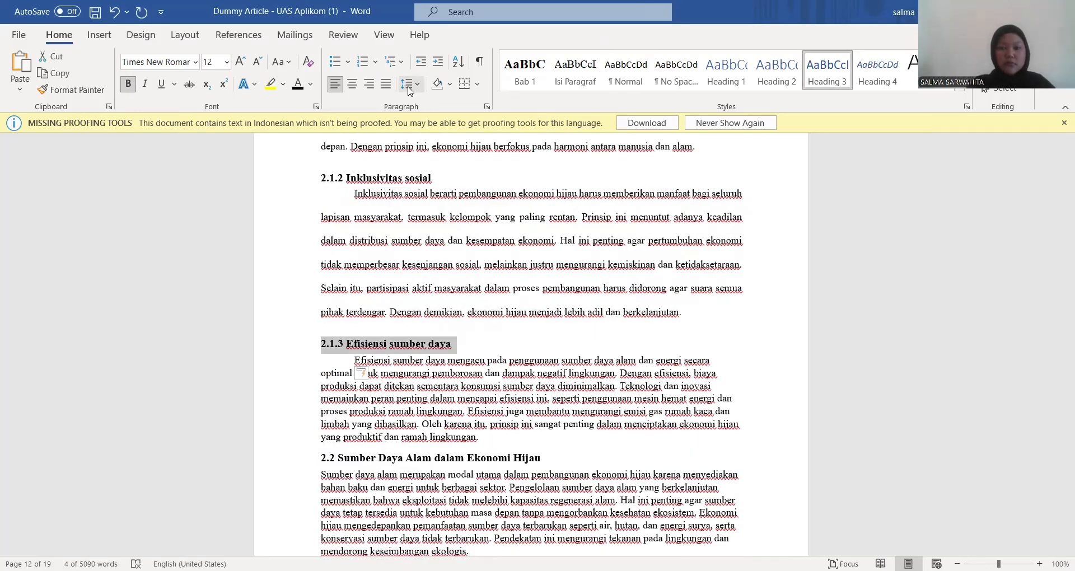
triple_click(504, 387)
left_click(386, 83)
left_click(412, 84)
left_click(437, 160)
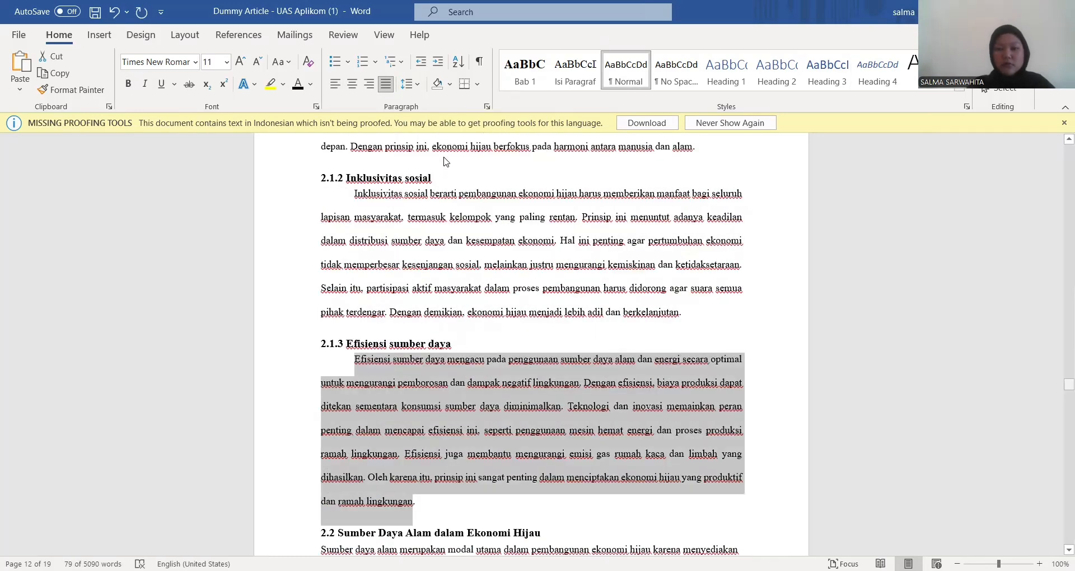
- Set heading 2.2 to 1.0 line spacing and format both paragraphs below it with first-line tabs, justified alignment and 2.0 spacing
scroll(384, 336, "down", 10)
triple_click(426, 215)
left_click(321, 231)
key("Tab")
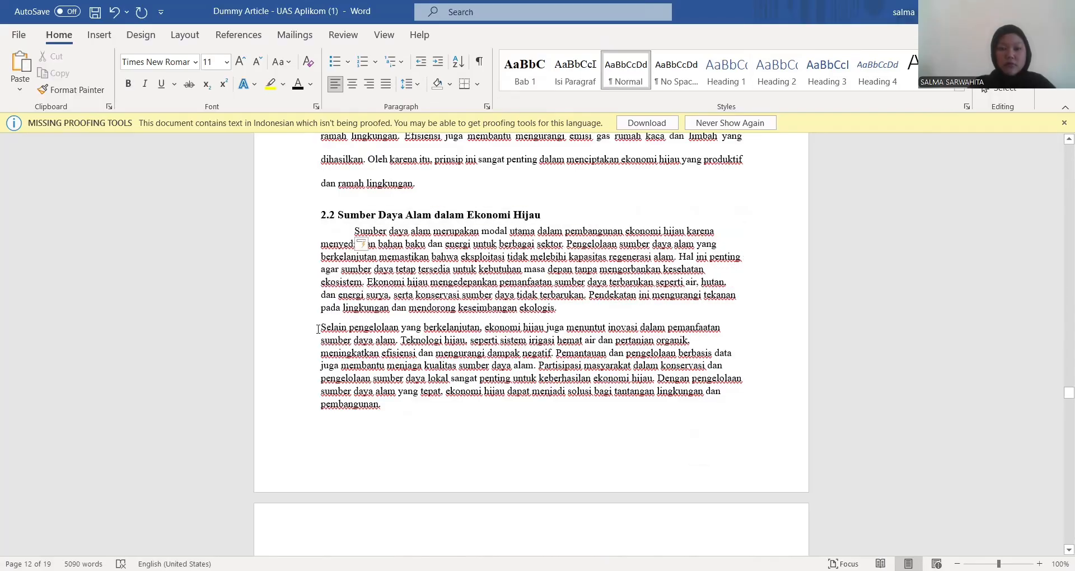
left_click(322, 327)
key("Tab")
triple_click(504, 269)
left_click(386, 83)
left_click(411, 83)
left_click(436, 161)
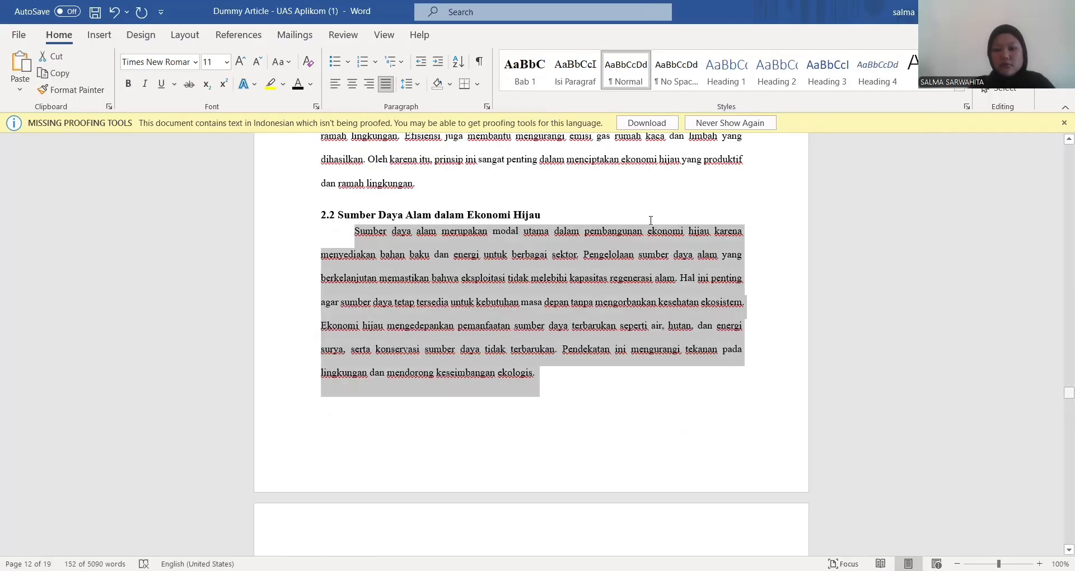
- Format the paragraph under heading 2.2.1 with a one-tab first-line indent, 2.0 line spacing and justified alignment
scroll(408, 148, "down", 7)
left_click(321, 171)
key("Tab")
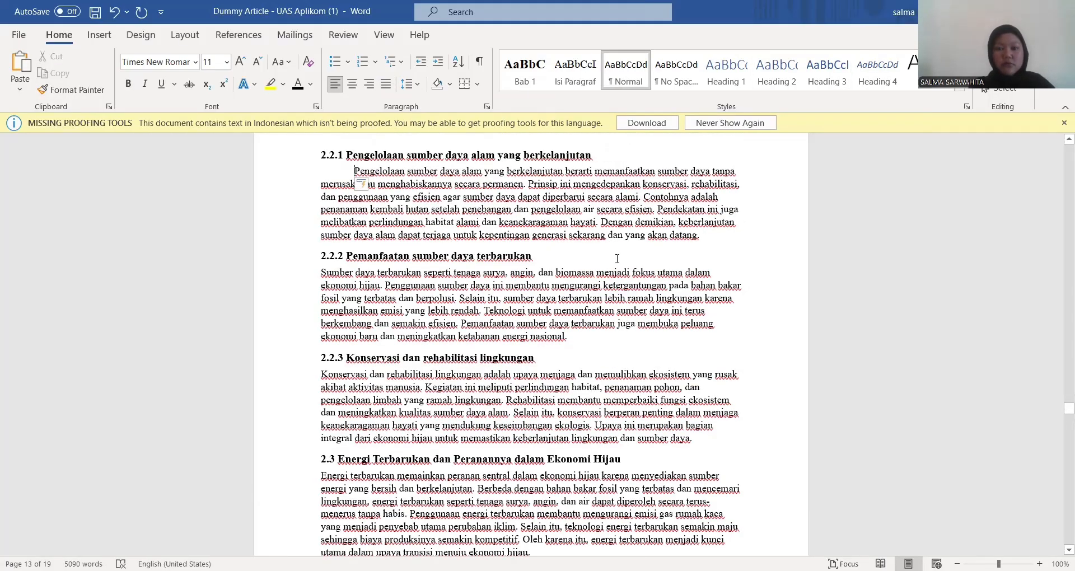
triple_click(504, 210)
left_click(416, 84)
left_click(437, 160)
left_click(386, 84)
- Set heading 2.2.2 to 1.0 line spacing and format its paragraph as justified with 2.0 spacing and a one-tab first-line indent
left_click(411, 83)
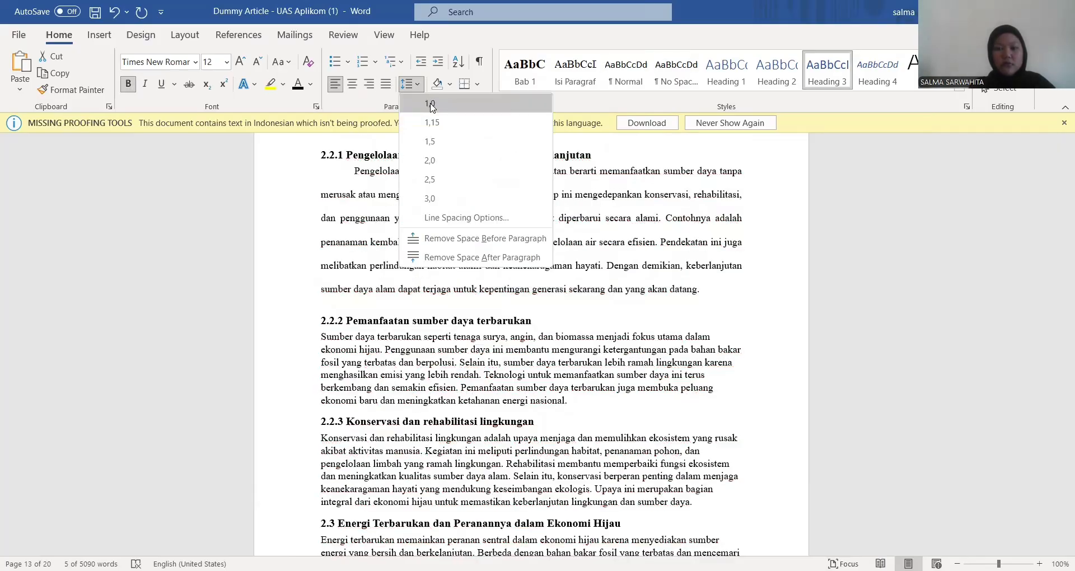
left_click_drag(321, 337, 572, 401)
left_click(386, 84)
left_click(411, 83)
left_click(437, 161)
left_click(321, 337)
key("Tab")
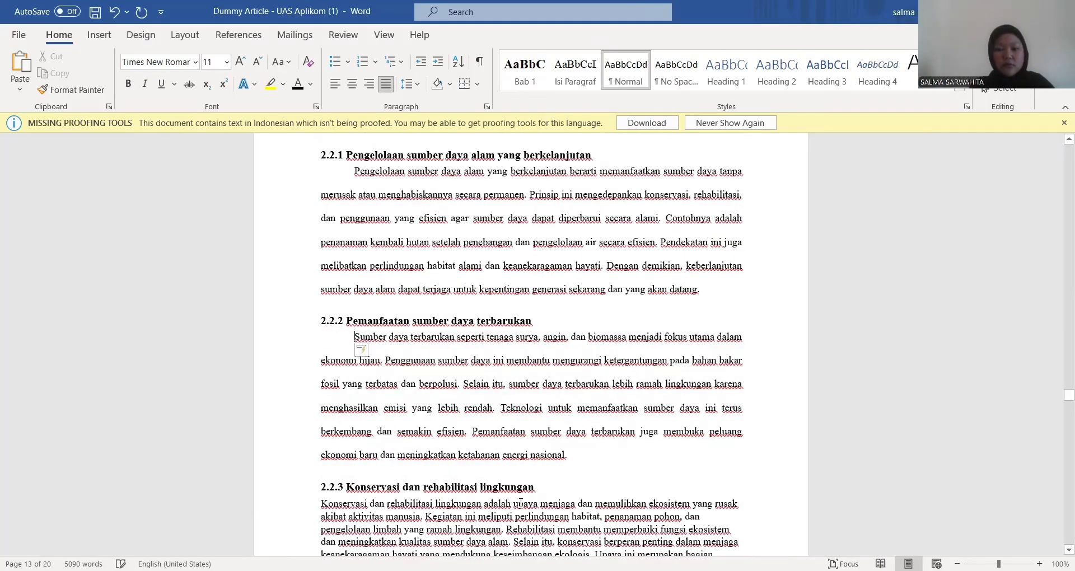
- Set heading 2.2.3 to 1.0 line spacing and format its paragraph with a one-tab first-line indent, justified alignment and 2.0 spacing
left_click_drag(534, 487, 320, 480)
key("ctrl+alt+3")
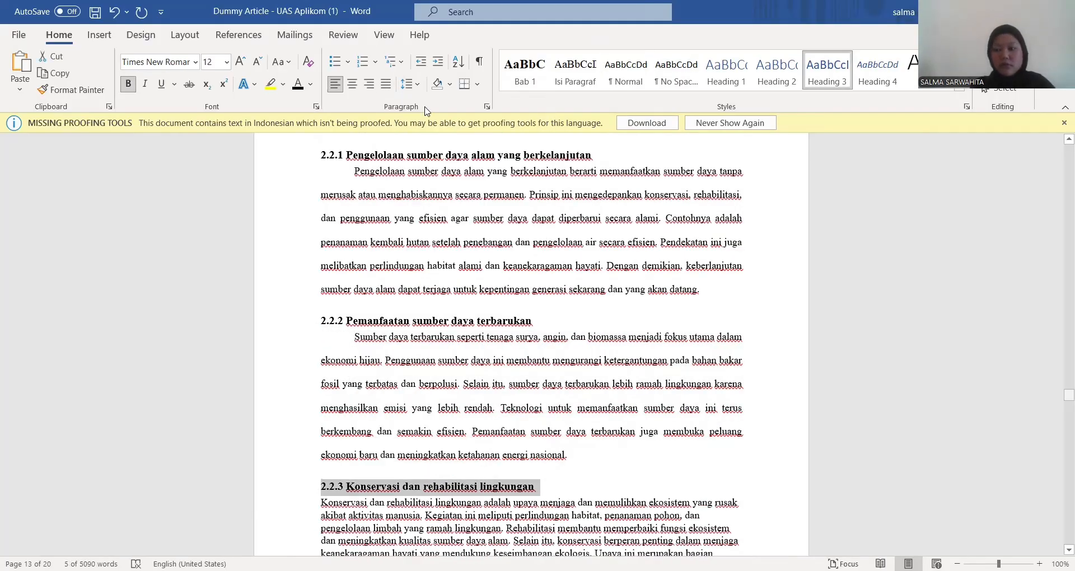
scroll(309, 210, "down", 5)
double_click(308, 211)
left_click(386, 84)
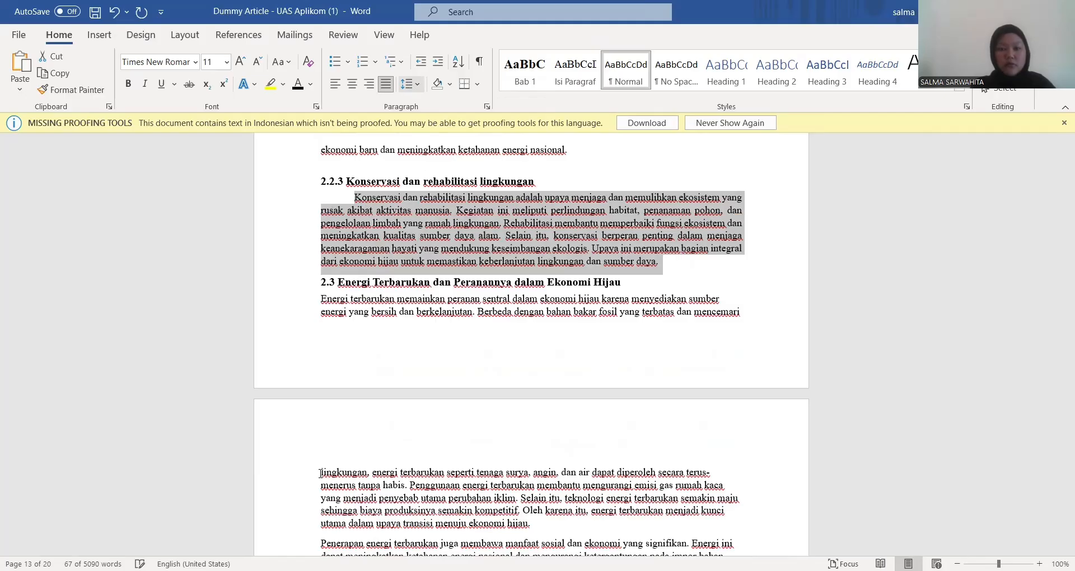
- Set the line spacing of heading 2.3 "Energi Terbarukan dan Peranannya dalam Ekonomi Hijau" to 1.0
triple_click(320, 473)
key("ctrl+alt+2")
left_click(411, 84)
- Format both paragraphs under heading 2.3 with justified alignment, 2.0 line spacing and one-tab first-line indents
scroll(324, 268, "down", 5)
triple_click(324, 268)
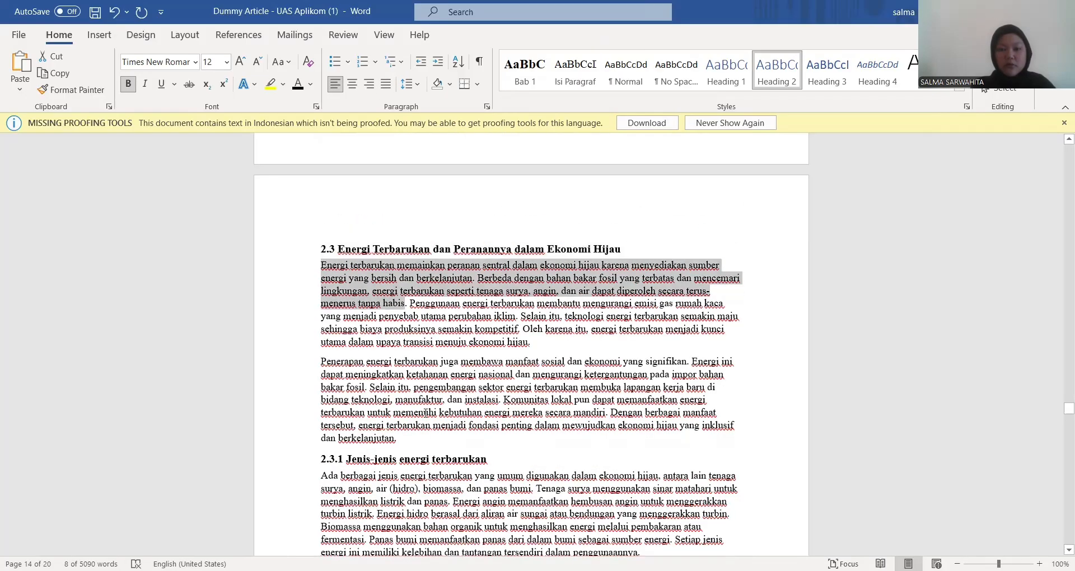
left_click(442, 440, "shift")
left_click(386, 84)
left_click(411, 83)
left_click(429, 160)
left_click(316, 266)
key("Tab")
left_click(317, 437)
key("Tab")
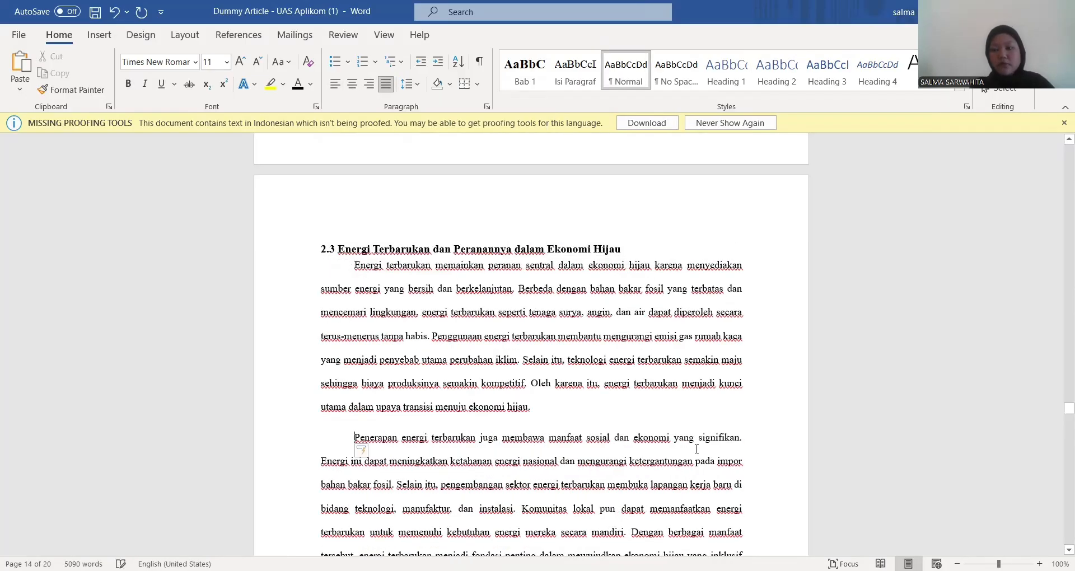
- Set heading 2.3.1 to 1.0 line spacing and format its paragraph with a one-tab first-line indent, justified alignment and 2.0 spacing
scroll(506, 245, "down", 8)
triple_click(317, 240)
key("ctrl+alt+3")
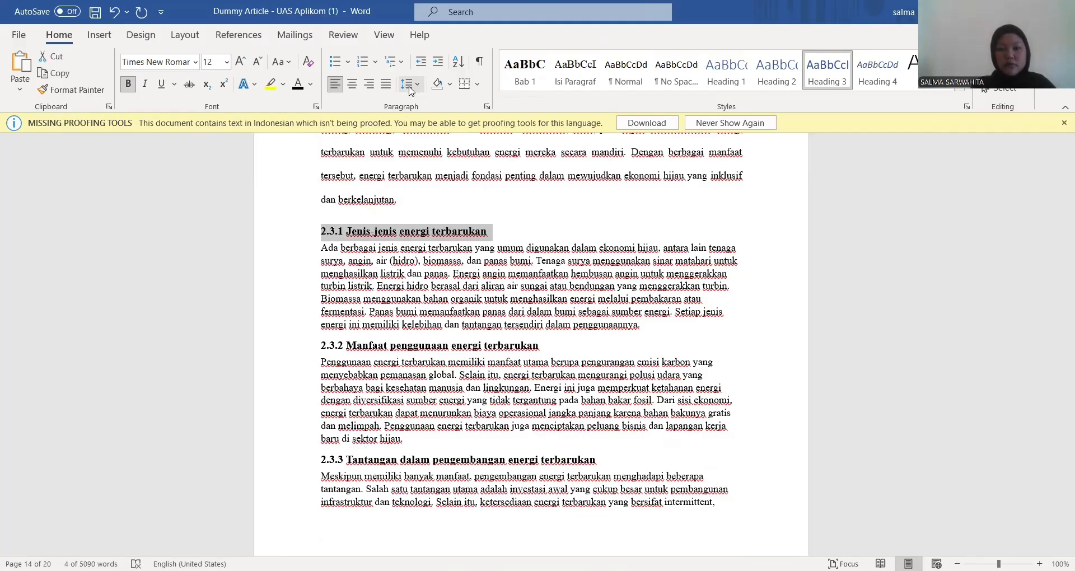
left_click(314, 253)
key("Tab")
triple_click(392, 263)
left_click_drag(639, 324, 354, 246)
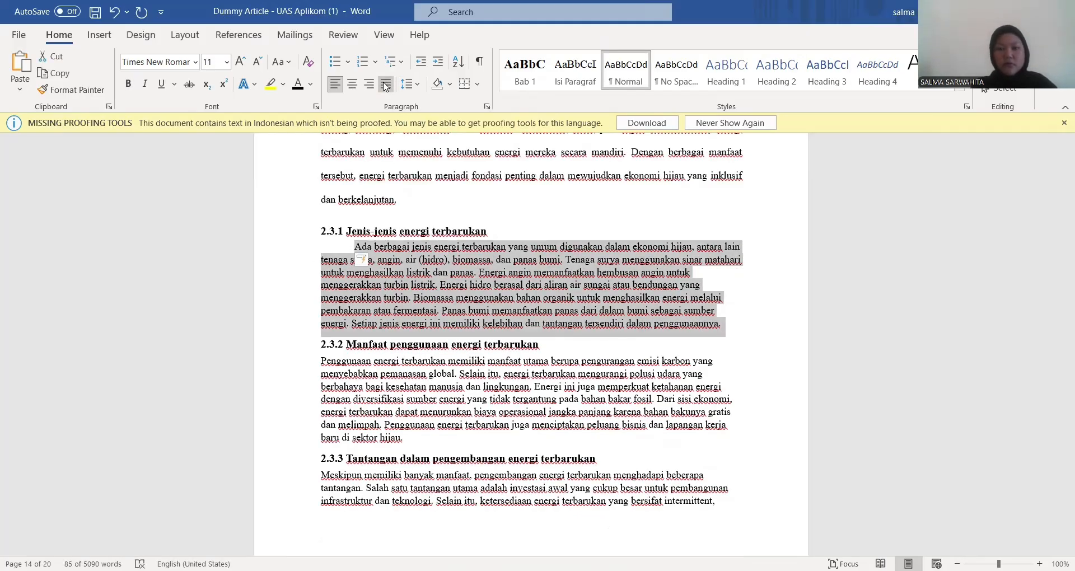
left_click(386, 83)
left_click(411, 83)
left_click(429, 160)
- Set heading 2.3.2 to 1.0 line spacing and format its paragraph as justified with 2.0 spacing and a one-tab first-line indent
triple_click(392, 420)
left_click_drag(321, 437, 505, 483)
left_click(386, 83)
left_click(412, 84)
left_click(442, 156)
left_click(320, 245)
key("Tab")
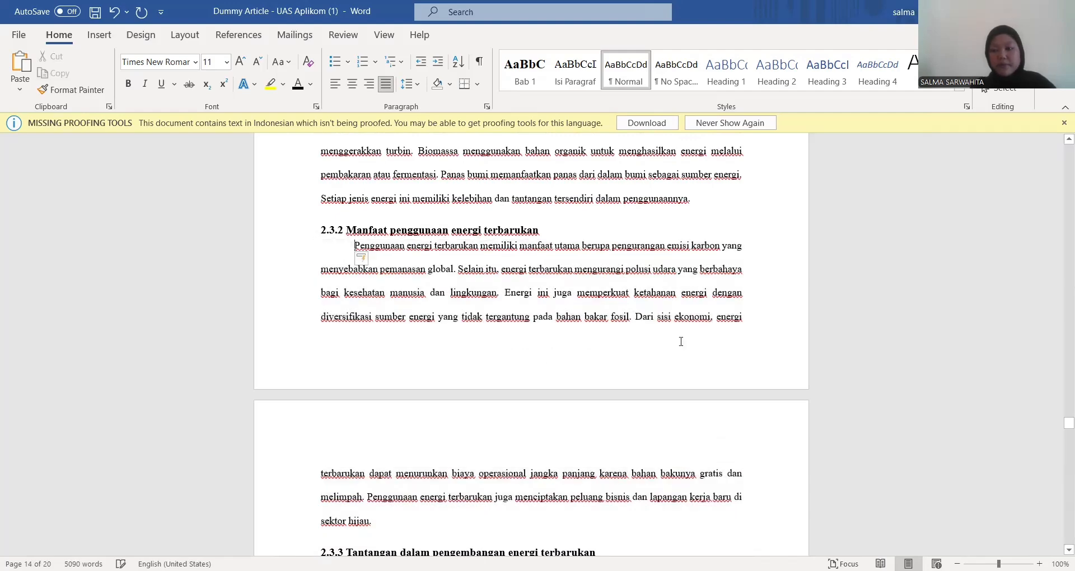
- Set heading 2.3.3 to 1.0 line spacing and format its paragraph with a one-tab first-line indent, 2.0 spacing and justified alignment
scroll(431, 182, "down", 6)
left_click(411, 83)
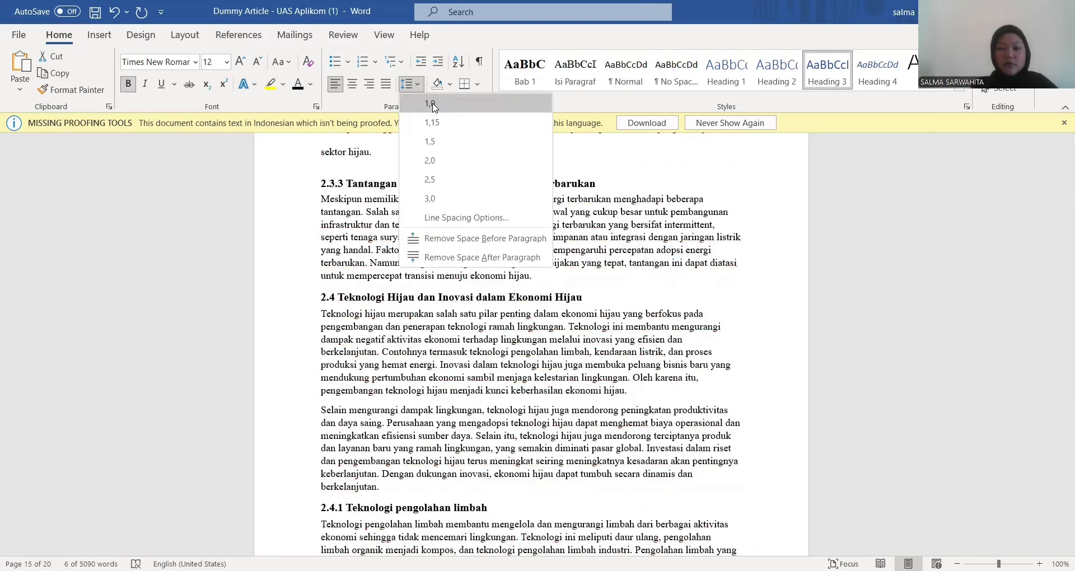
key("Escape")
triple_click(392, 246)
left_click(412, 84)
left_click(429, 161)
left_click(385, 83)
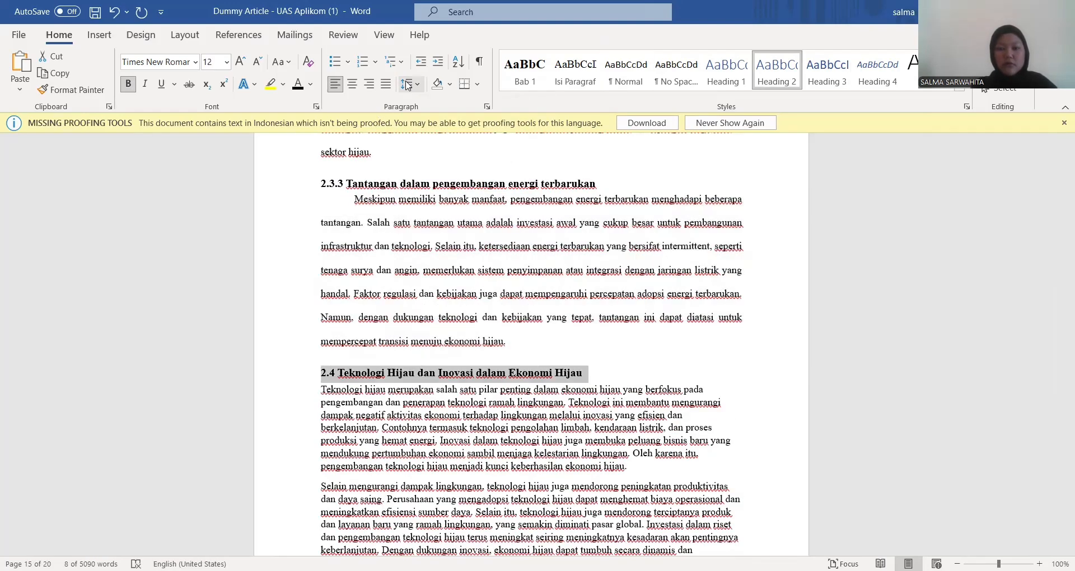
- Set heading 2.4 to 1.0 line spacing and format both paragraphs below it with first-line tabs, justified alignment and 2.0 spacing
left_click(320, 389)
key("Tab")
left_click(321, 486)
key("Tab")
left_click_drag(354, 388, 727, 538)
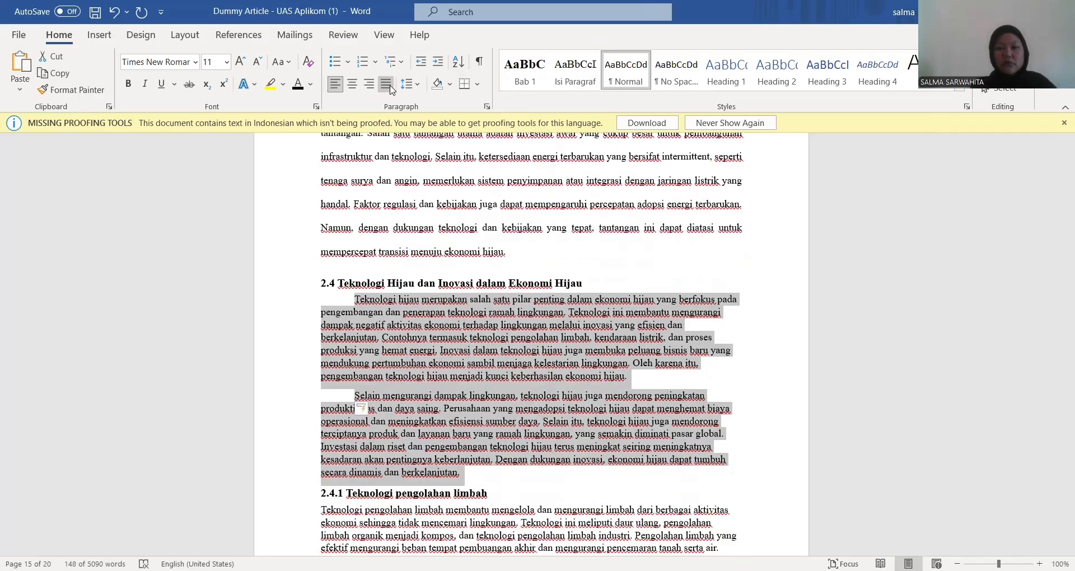
left_click(386, 83)
left_click(412, 83)
left_click(443, 163)
- Set heading 2.4.1 to 1.0 line spacing and format its paragraph with 2.0 spacing, justified alignment and a one-tab first-line indent
scroll(443, 166, "down", 8)
triple_click(392, 347)
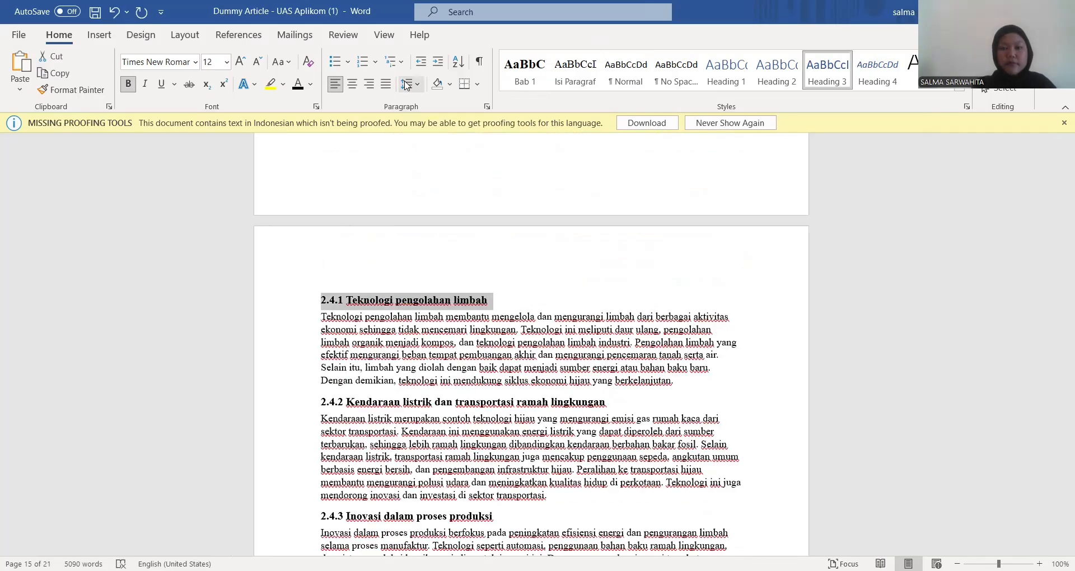
left_click(411, 83)
left_click(402, 85)
left_click(402, 85)
left_click(439, 155)
left_click(385, 83)
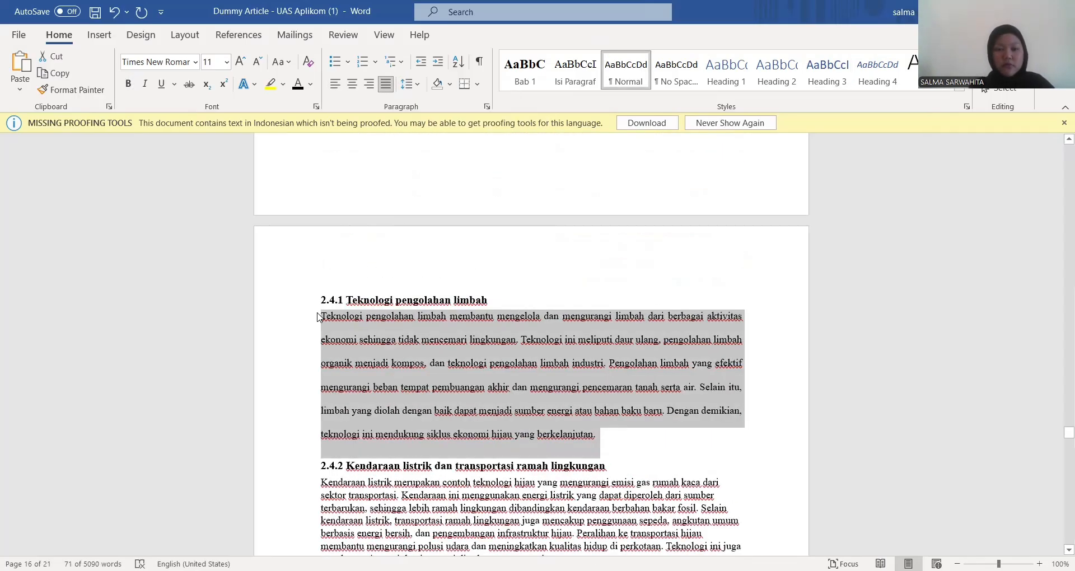
left_click(321, 315)
key("Tab")
- Set heading 2.4.2 to 1.0 line spacing and format its paragraph with a one-tab first-line indent, justified alignment and 2.0 spacing
left_click(312, 465)
left_click(321, 482)
key("Tab")
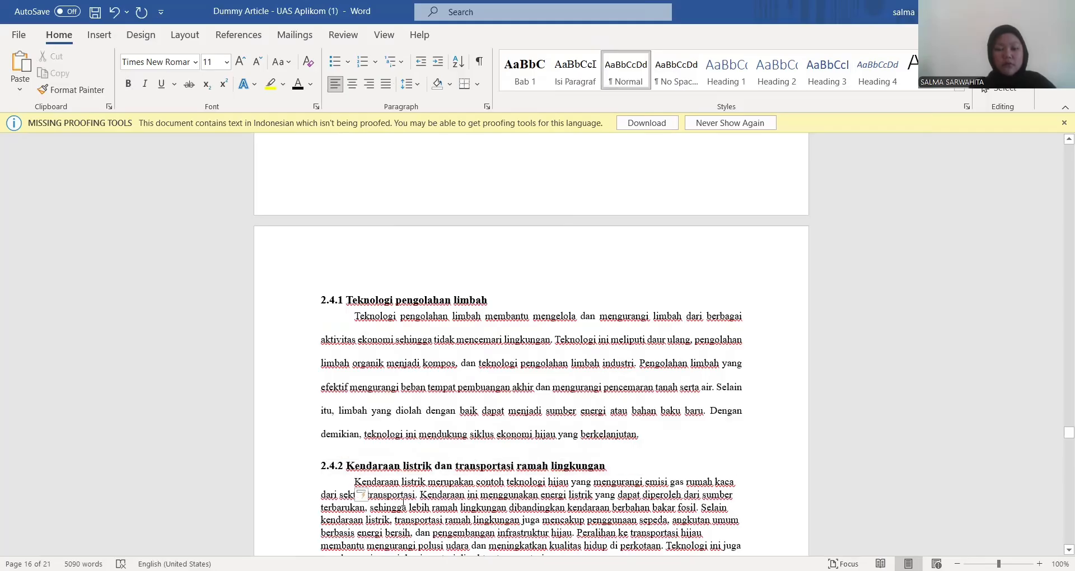
scroll(352, 392, "down", 3)
triple_click(352, 325)
left_click(385, 83)
left_click(412, 83)
left_click(429, 160)
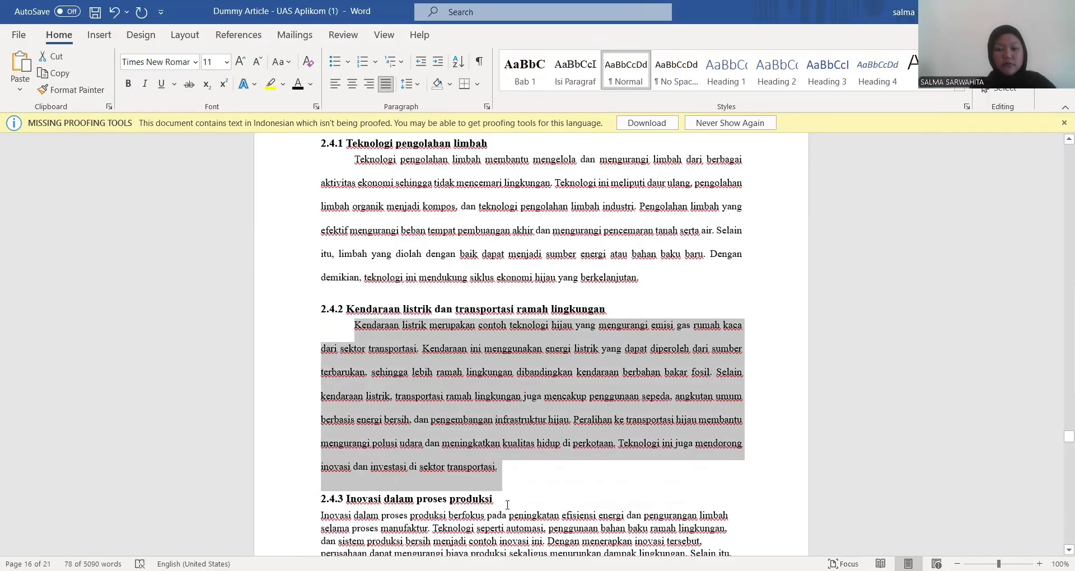
- Set heading 2.4.3 to 1.0 line spacing and format its paragraph with a one-tab first-line indent, justified alignment and 2.0 spacing
left_click(314, 498)
left_click(411, 84)
left_click(320, 522)
key("Tab")
scroll(352, 392, "down", 3)
triple_click(352, 257)
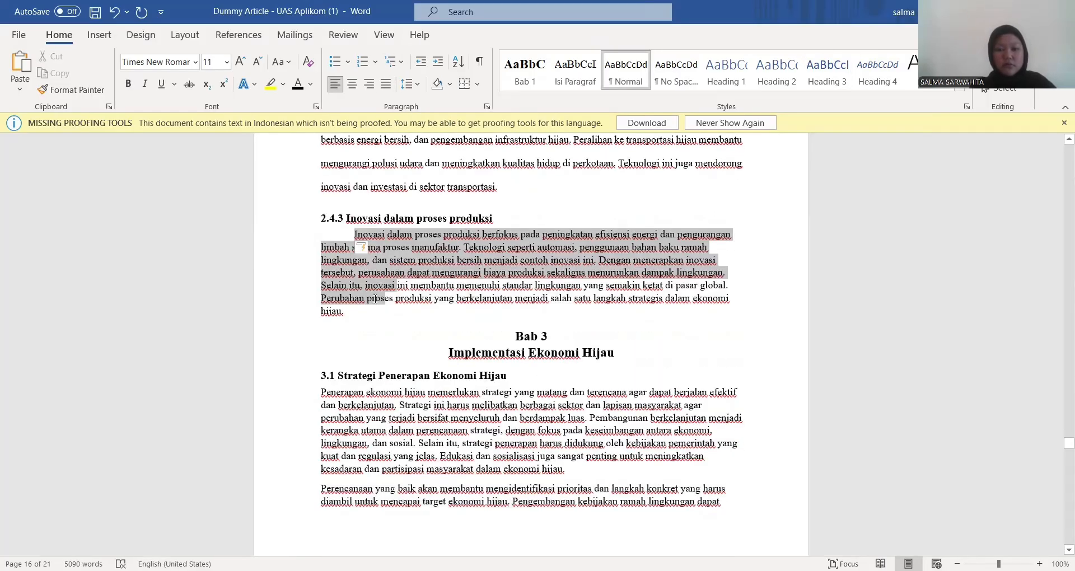
left_click(385, 84)
left_click(411, 84)
left_click(429, 160)
- Set the line spacing of the "Bab 3 Implementasi Ekonomi Hijau" title and heading 3.1 to 1.0
left_click_drag(467, 429, 506, 451)
left_click(411, 84)
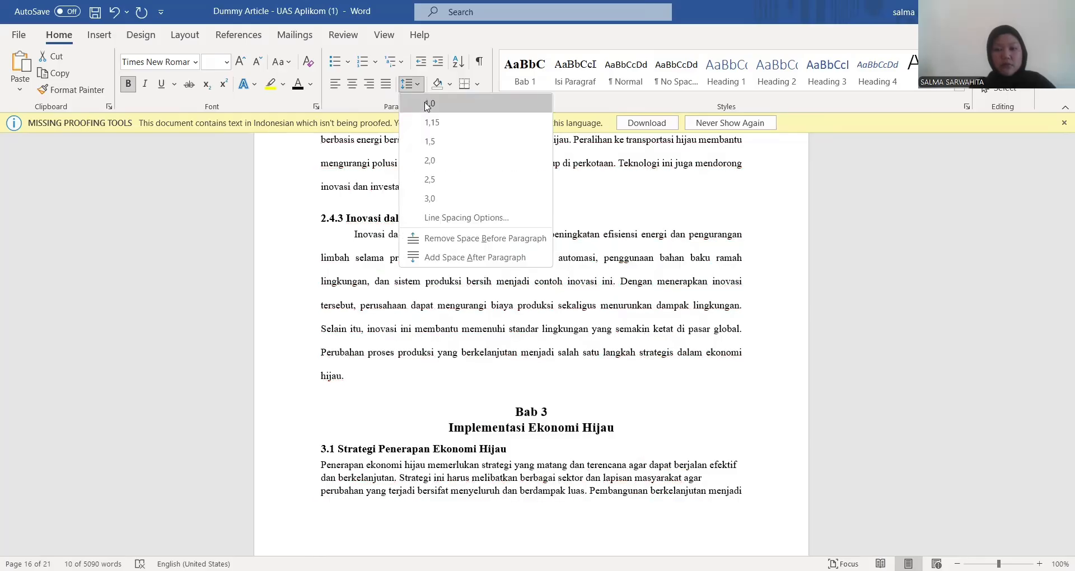
left_click(429, 103)
- Format both paragraphs under heading 3.1 with one-tab first-line indents, justified alignment and 2.0 line spacing
left_click(321, 468)
key("Tab")
triple_click(468, 468)
scroll(468, 423, "down", 1)
scroll(468, 423, "down", 5)
left_click(442, 367, "shift")
left_click(386, 84)
left_click(411, 83)
left_click(429, 160)
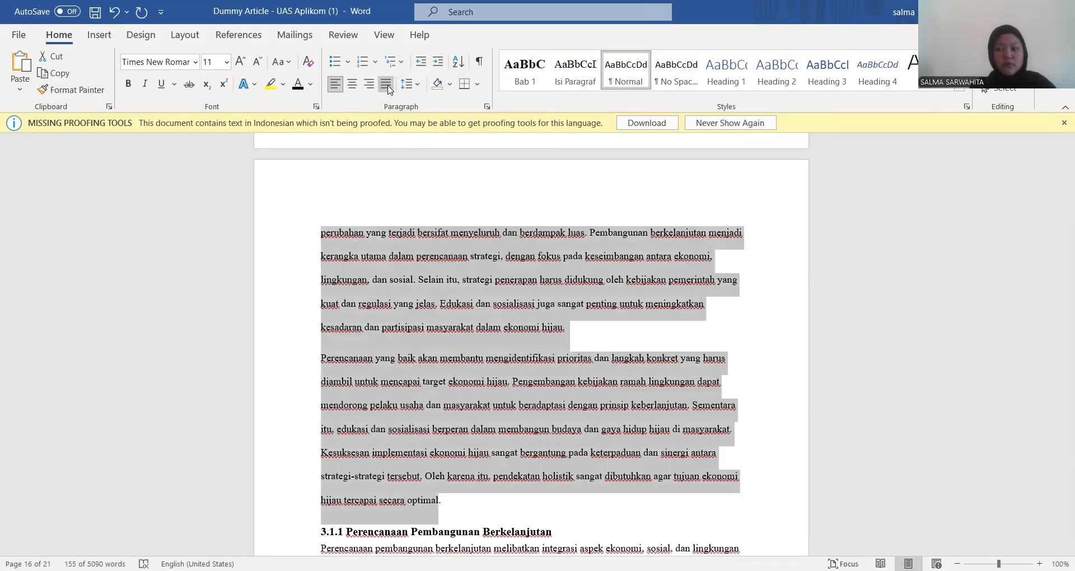
left_click(321, 358)
key("Tab")
- Set heading 3.1.1 to 1.0 line spacing and format its paragraph with a one-tab first-line indent, justified alignment and 2.0 spacing
triple_click(322, 534)
left_click(411, 84)
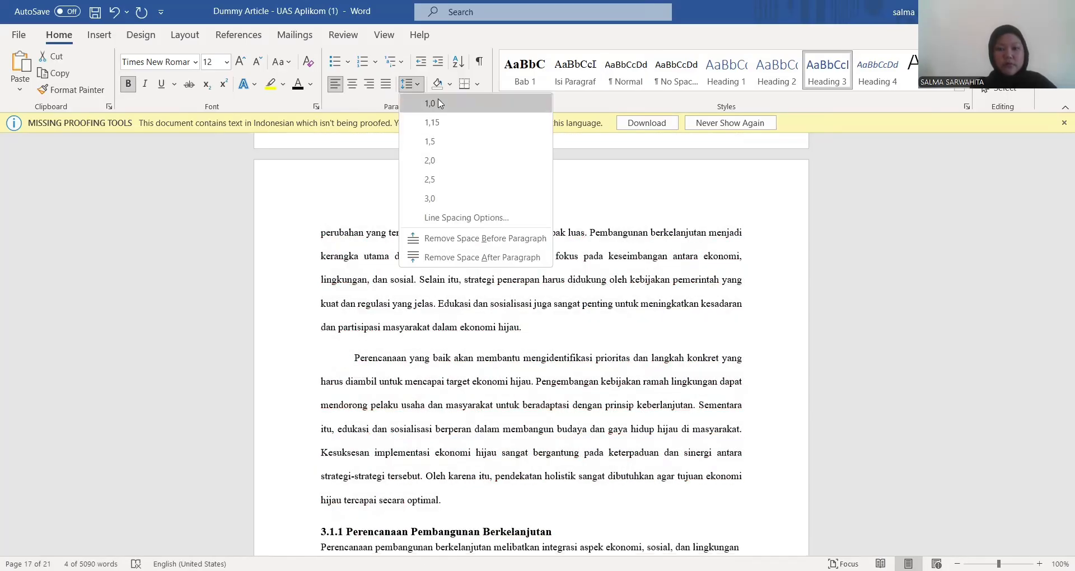
left_click(430, 103)
scroll(649, 284, "down", 7)
left_click(320, 139)
key("Tab")
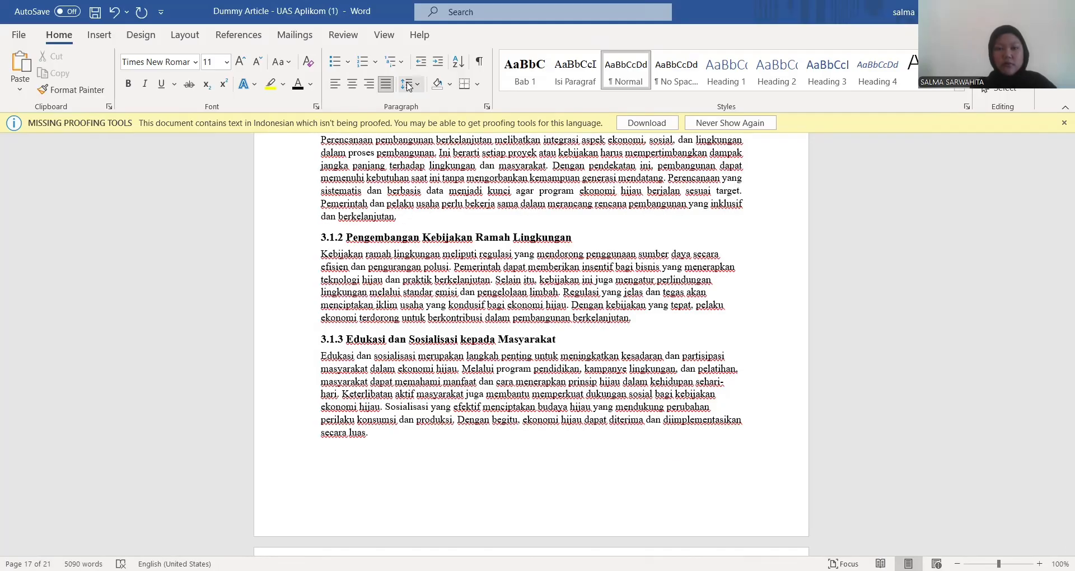
left_click(411, 83)
left_click(430, 160)
- Set heading 3.1.2 to 1.0 line spacing and format its paragraph with a one-tab first-line indent, justified alignment and 2.0 spacing
left_click(324, 312)
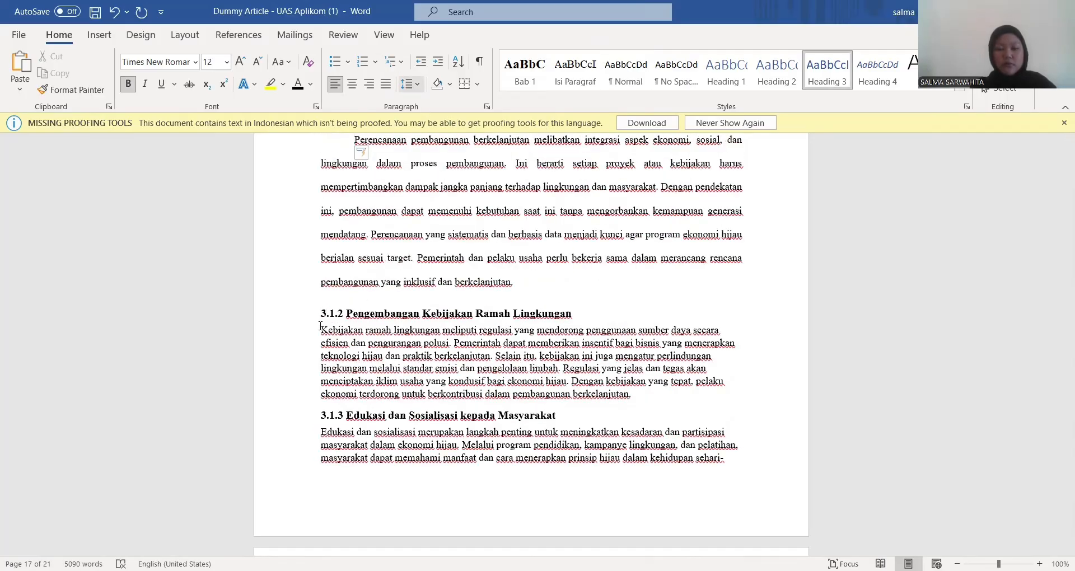
left_click(321, 326)
key("Tab")
left_click(386, 84)
left_click(412, 84)
left_click(429, 161)
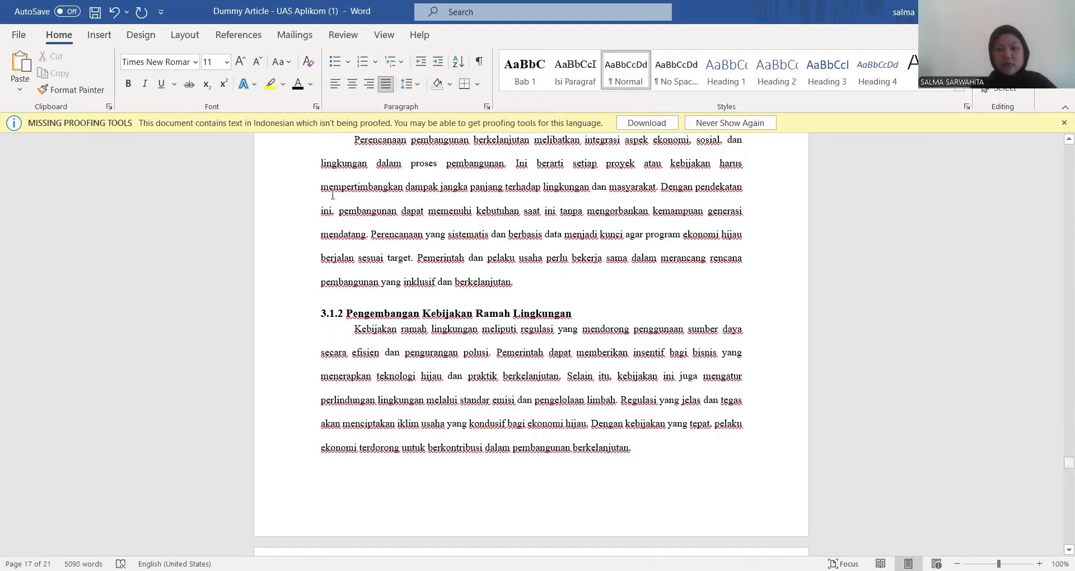
- Set heading 3.1.3 to 1.0 line spacing and format its paragraph with a one-tab first-line indent, justified alignment and 2.0 spacing
scroll(332, 195, "down", 7)
left_click(412, 84)
left_click(320, 212)
key("Tab")
left_click(385, 84)
left_click(412, 84)
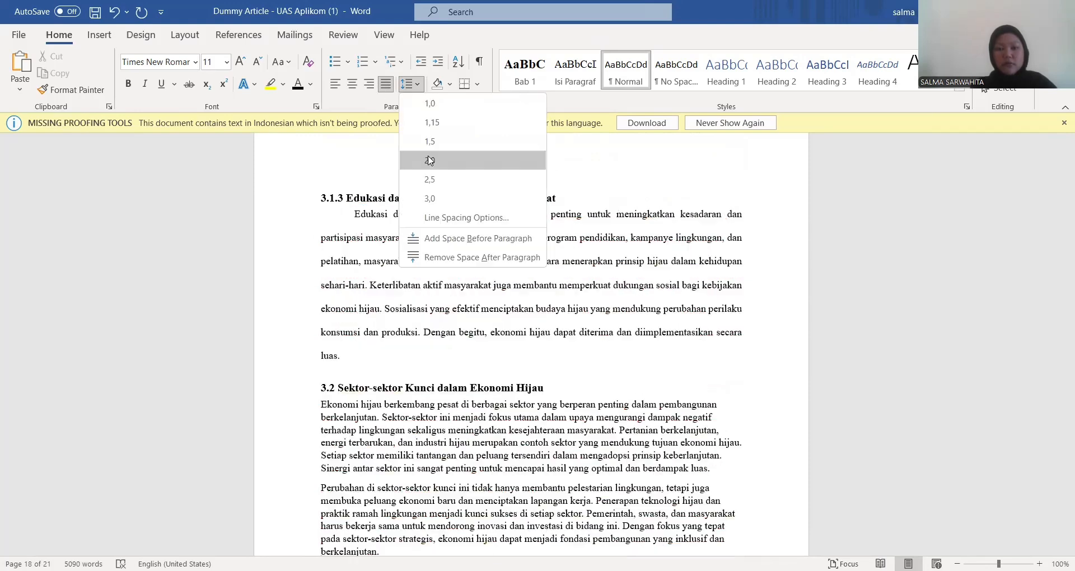
left_click(429, 160)
- Set heading 3.2 to 1.0 line spacing and format both paragraphs below it with first-line tabs, justified alignment and 2.0 spacing
left_click(320, 403)
key("Tab")
key("BackSpace")
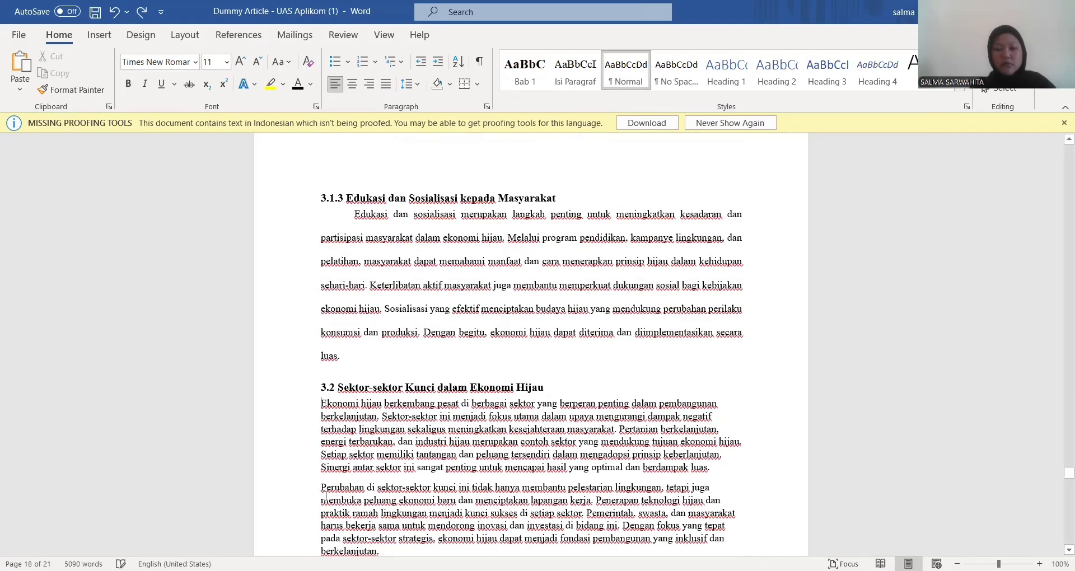
key("Tab")
left_click(320, 487)
key("Tab")
left_click_drag(354, 403, 381, 551)
scroll(504, 392, "down", 3)
left_click(386, 83)
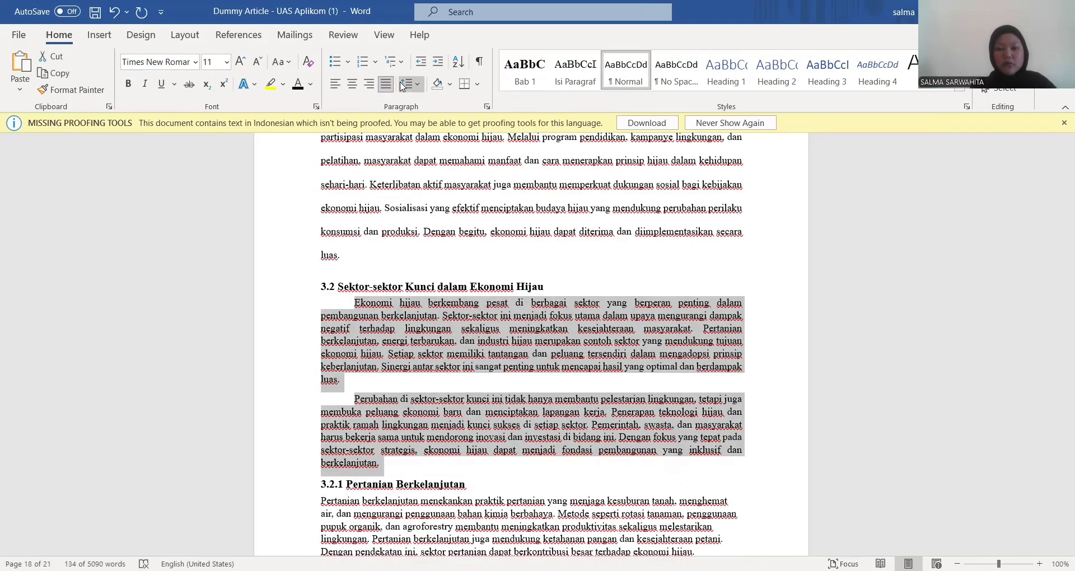
left_click(412, 83)
left_click(430, 160)
- Set heading 3.2.1 to 1.0 line spacing and format its paragraph with a one-tab first-line indent, justified alignment and 2.0 spacing
scroll(504, 336, "down", 7)
left_click(316, 230)
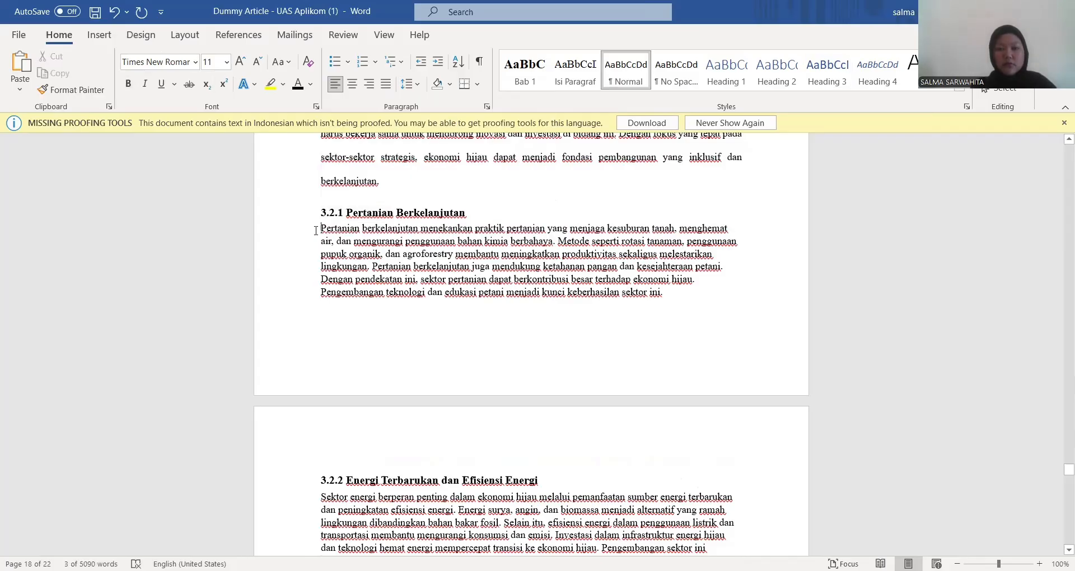
key("Tab")
left_click(386, 83)
left_click(411, 84)
left_click(430, 160)
- Set heading 3.2.2 to 1.0 line spacing and format its paragraph with a one-tab first-line indent, justified alignment and 2.0 spacing
left_click(321, 535)
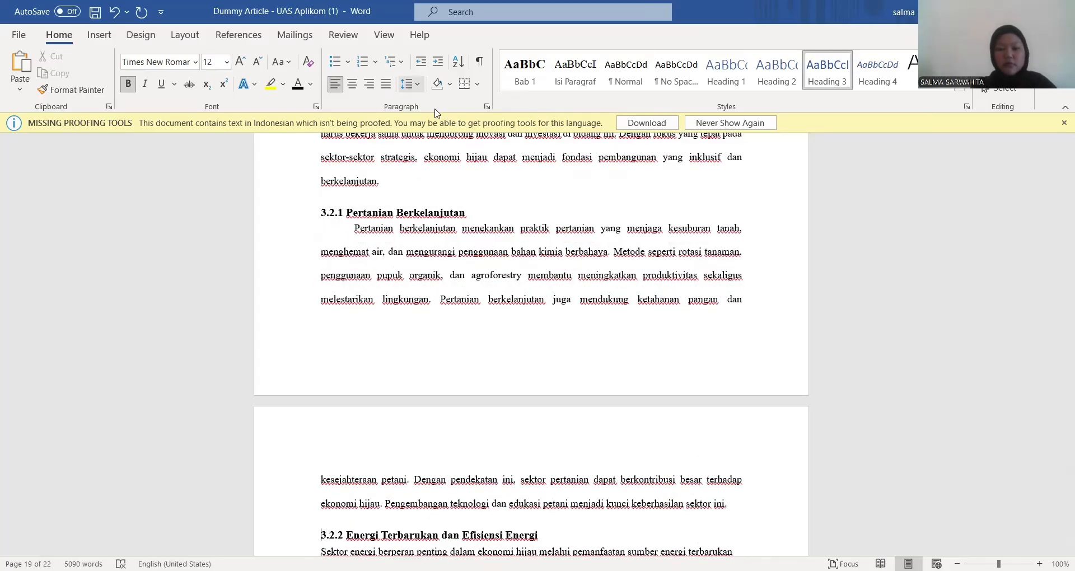
scroll(437, 280, "down", 5)
left_click(321, 279)
key("Tab")
left_click(386, 83)
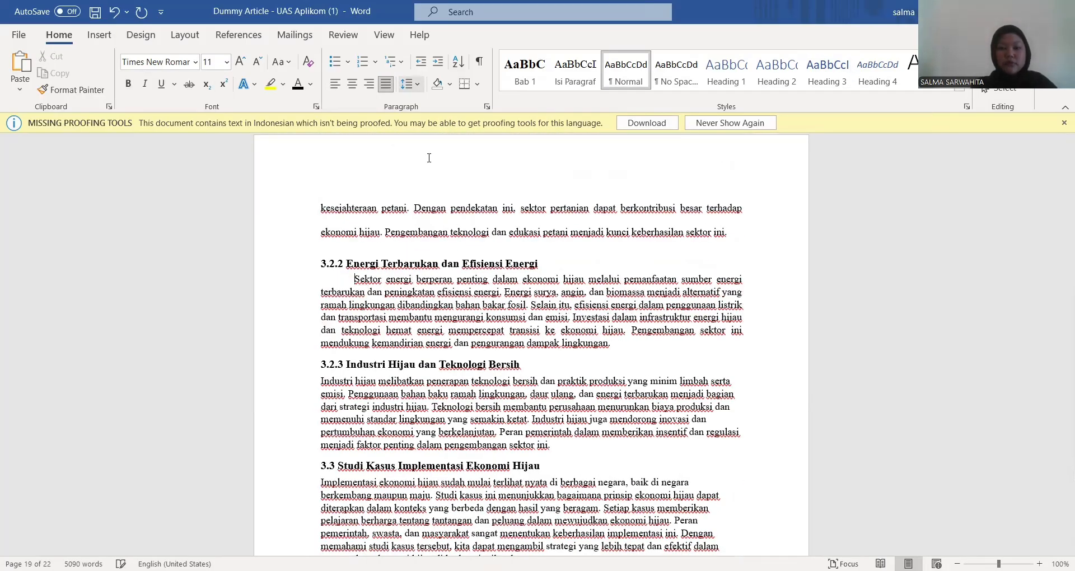
left_click(411, 84)
- Set heading 3.2.3 to 1.0 line spacing and format its paragraph with a one-tab first-line indent, justified alignment and 2.0 spacing
left_click(321, 444)
key("Tab")
left_click(385, 84)
left_click(411, 83)
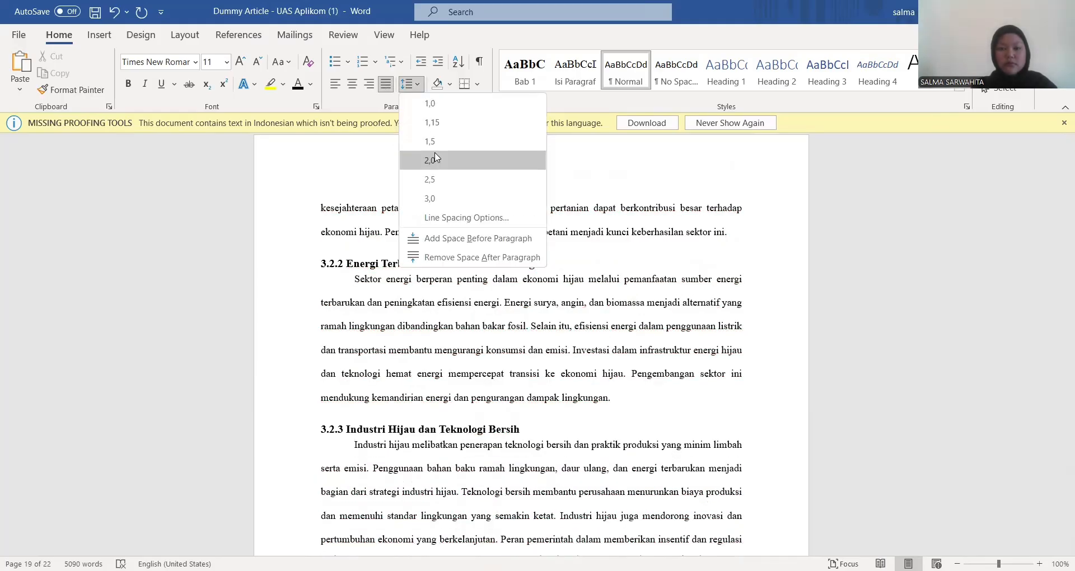
left_click(434, 159)
- Set heading 3.3 to 1.0 line spacing and format both paragraphs below it with first-line tabs, justified alignment and 2.0 spacing
scroll(437, 280, "down", 5)
left_click(310, 225)
left_click(318, 244)
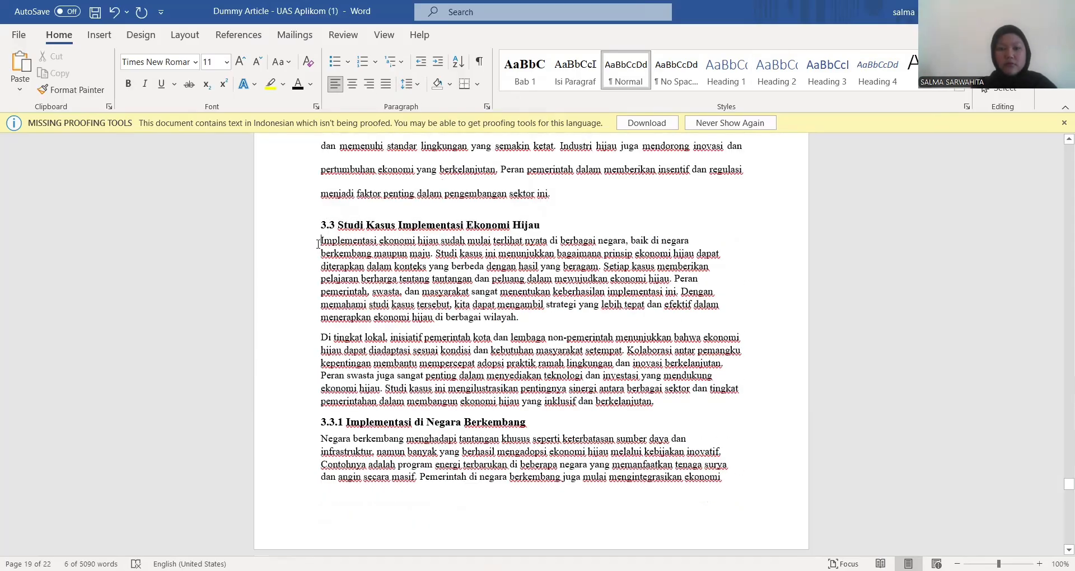
key("Tab")
left_click(321, 337)
key("Tab")
left_click_drag(355, 240, 660, 411)
left_click(385, 83)
left_click(411, 84)
left_click(487, 159)
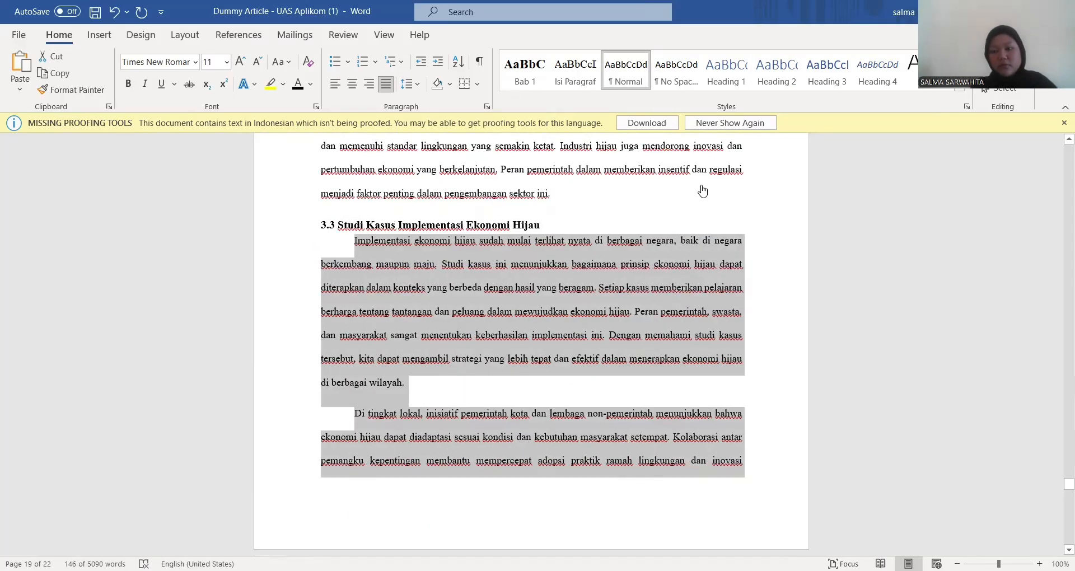
- Set heading 3.3.1 to 1.0 line spacing and format its paragraph with a one-tab first-line indent, justified alignment and 2.0 spacing
scroll(321, 316, "down", 10)
left_click(321, 333)
left_click(411, 83)
key("Escape")
key("Tab")
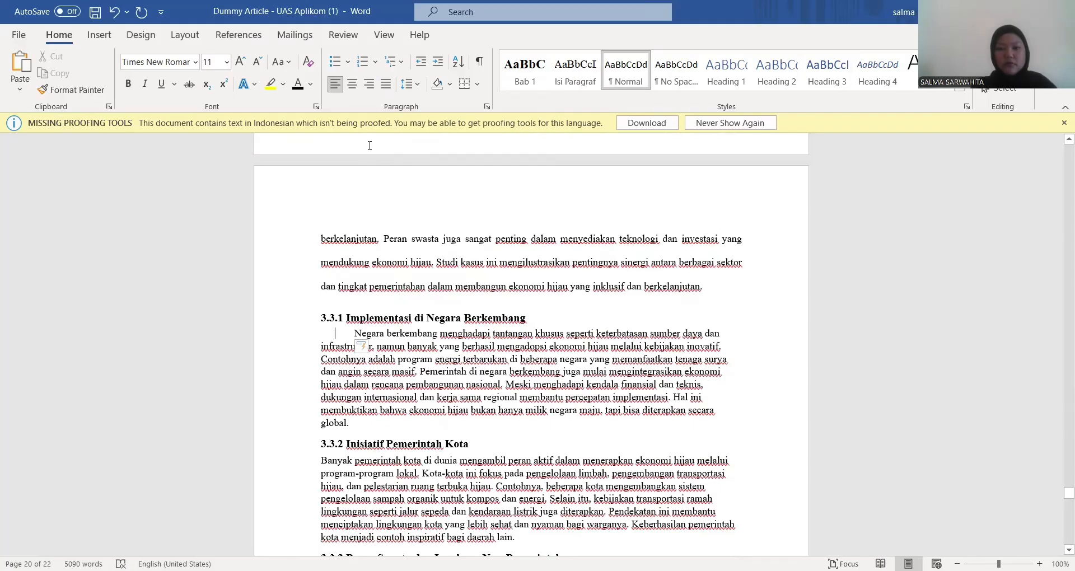
left_click(386, 83)
left_click(412, 84)
left_click(434, 146)
- Set heading 3.3.2 to 1.0 line spacing and format its paragraph with a one-tab first-line indent, justified alignment and 2.0 spacing
left_click(321, 523)
key("Tab")
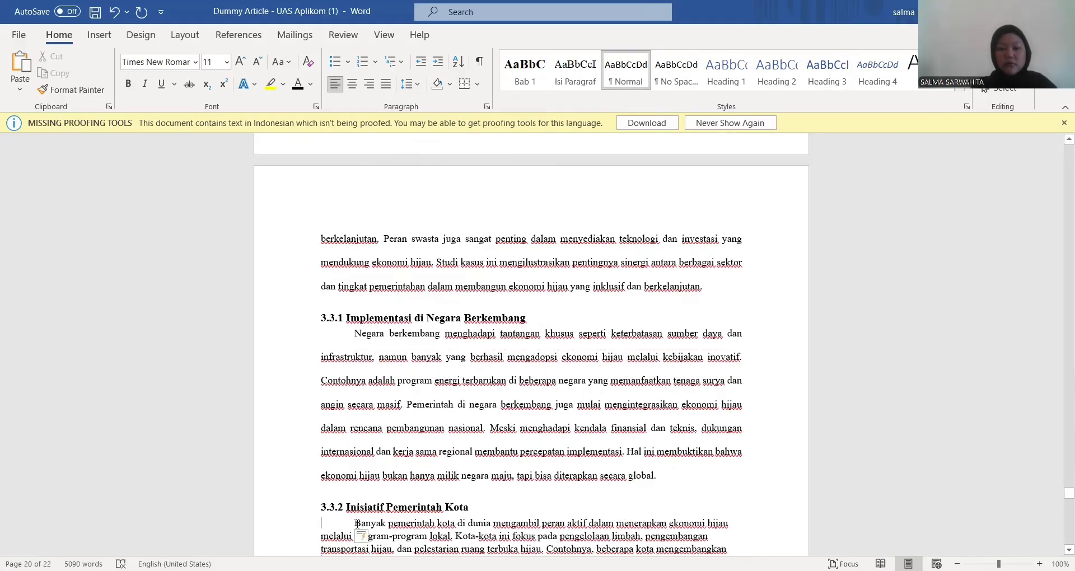
left_click(386, 84)
- Set heading 3.3.3 to 1.0 line spacing and format its paragraph with a one-tab first-line indent, justified alignment and 2.0 spacing
scroll(322, 301, "down", 10)
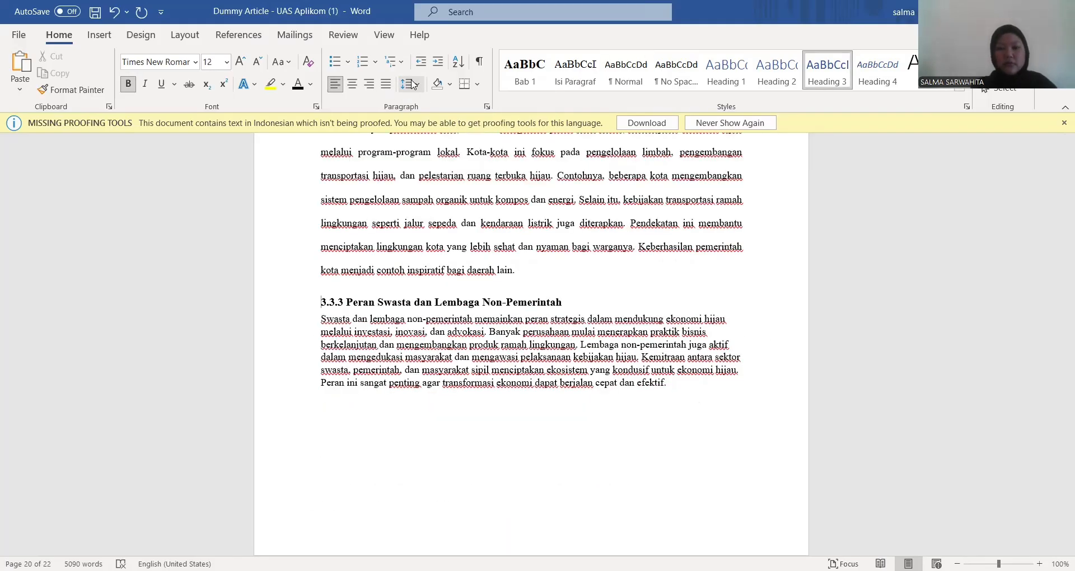
left_click(412, 83)
left_click(321, 318)
key("Tab")
left_click(411, 84)
left_click(434, 146)
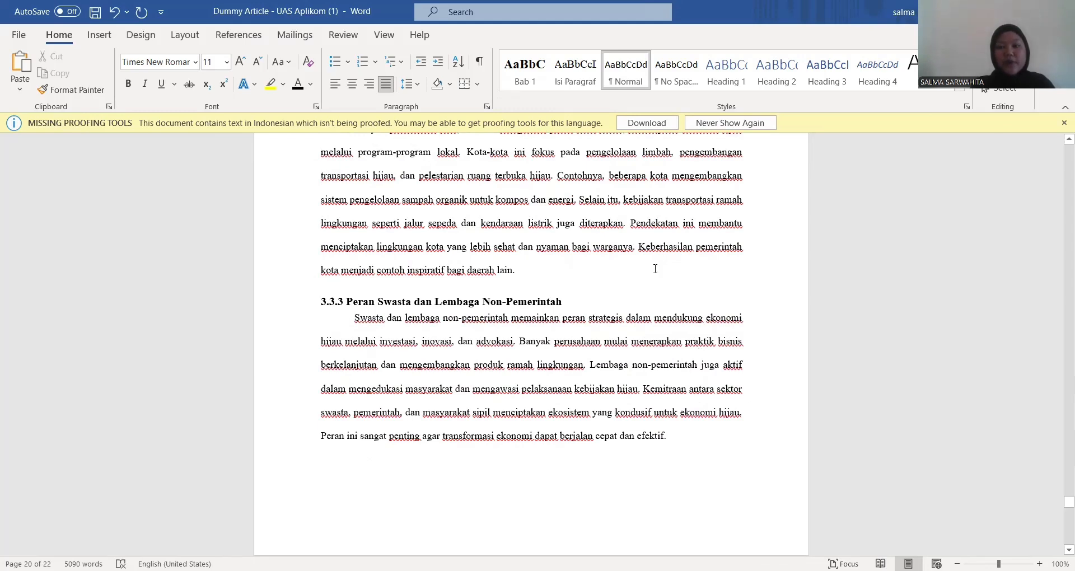
- Open the custom page margin settings and set the top margin to 4 cm
left_click(184, 35)
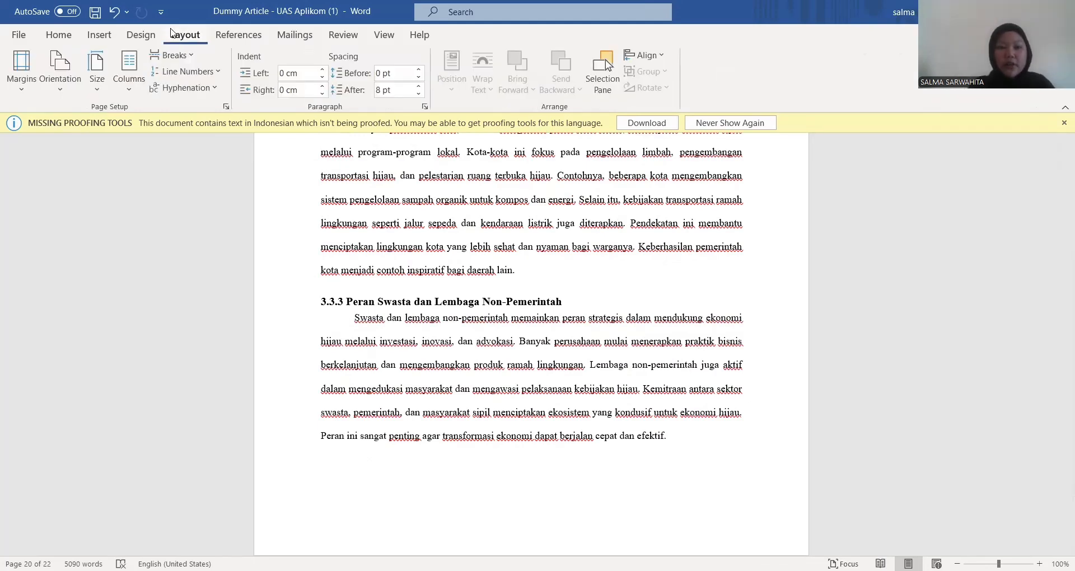
left_click(20, 78)
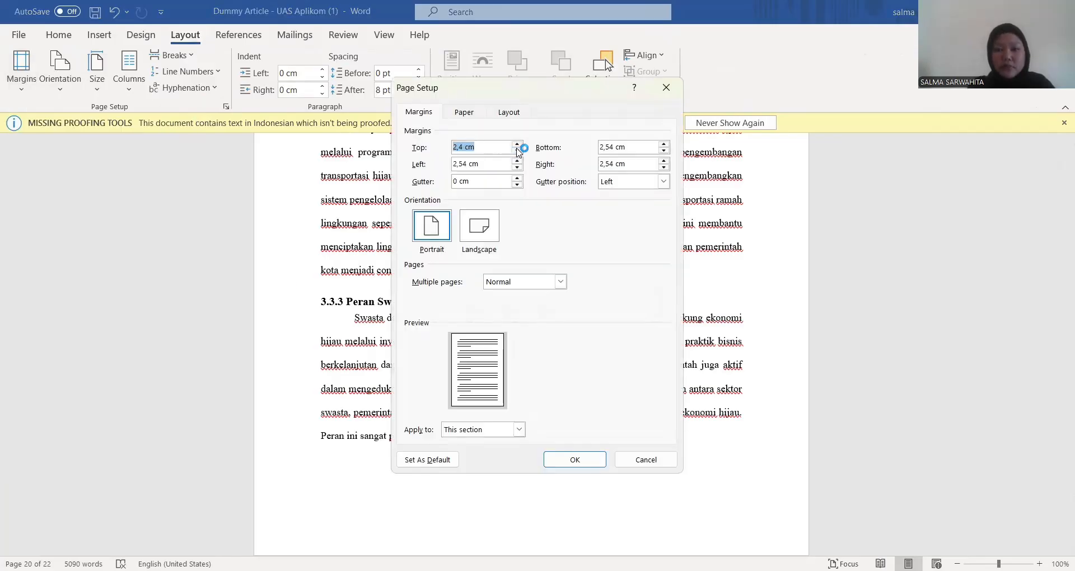
left_click(517, 150)
left_click(517, 150)
left_click(518, 150)
left_click(517, 150)
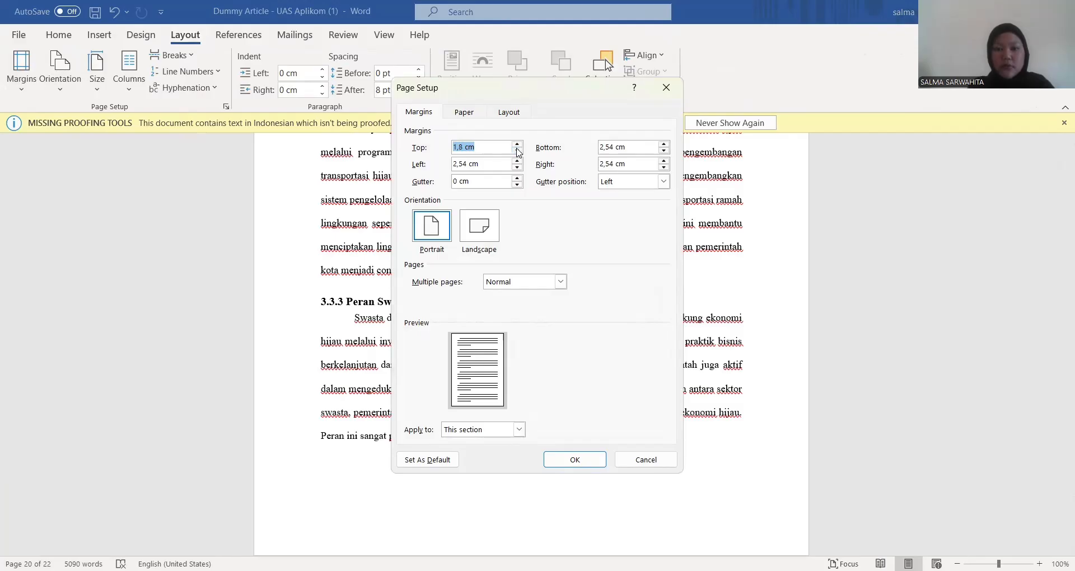
left_click_drag(518, 144, 519, 145)
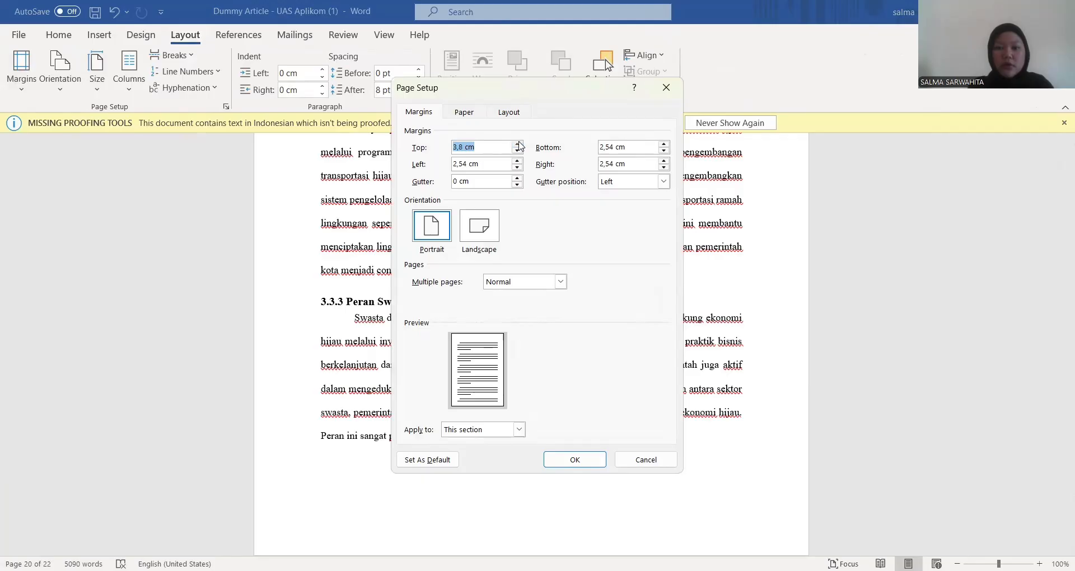
left_click(519, 145)
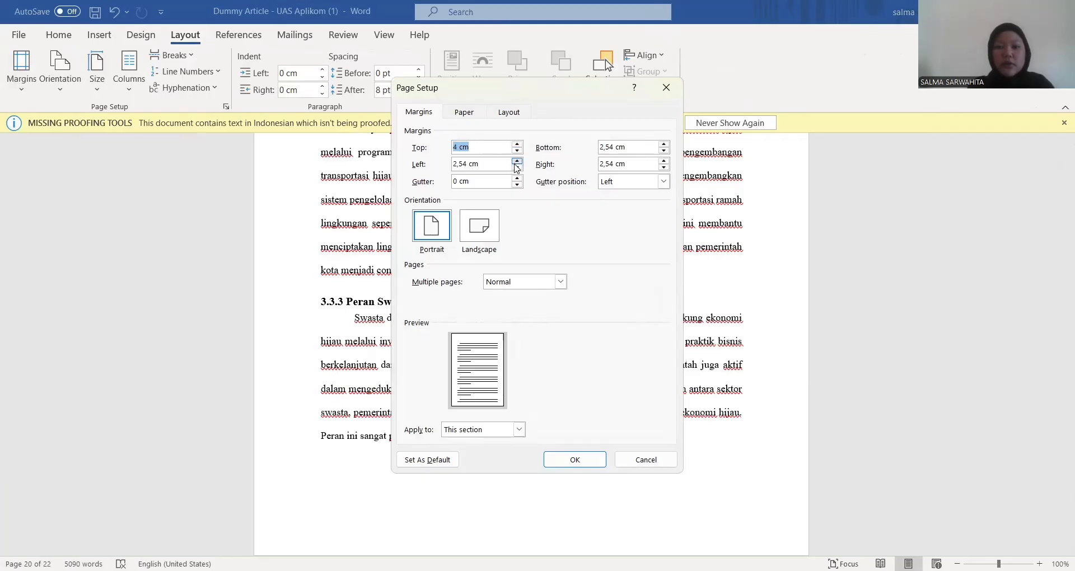
- Set the left page margin to 4 cm
left_click(517, 161)
left_click(516, 161)
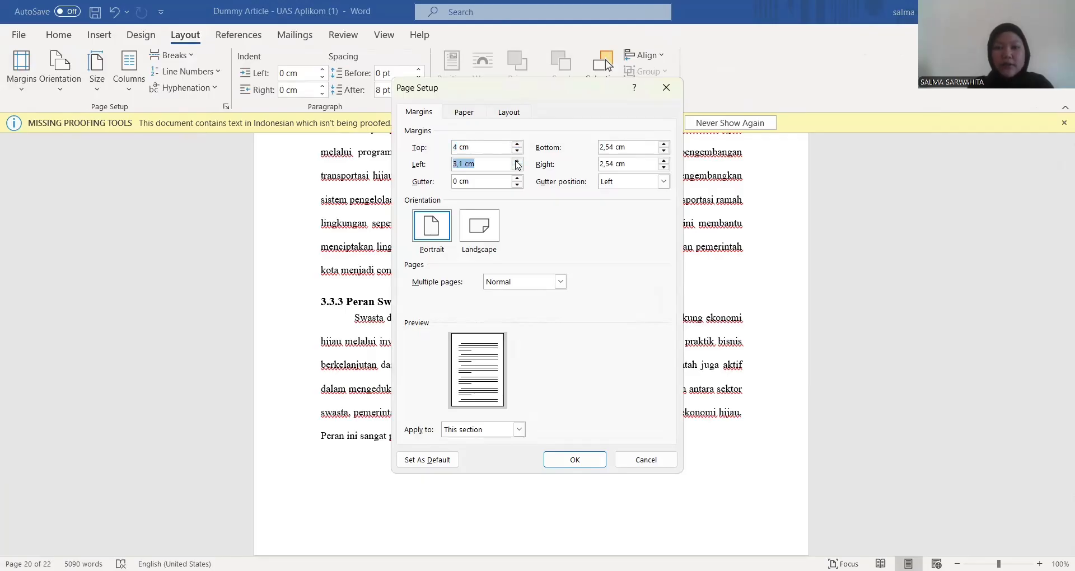
left_click(516, 160)
left_click(516, 160)
left_click(516, 161)
left_click(516, 160)
left_click(516, 166)
- Set both the bottom and the right page margins to 3 cm
left_click(663, 144)
left_click(662, 145)
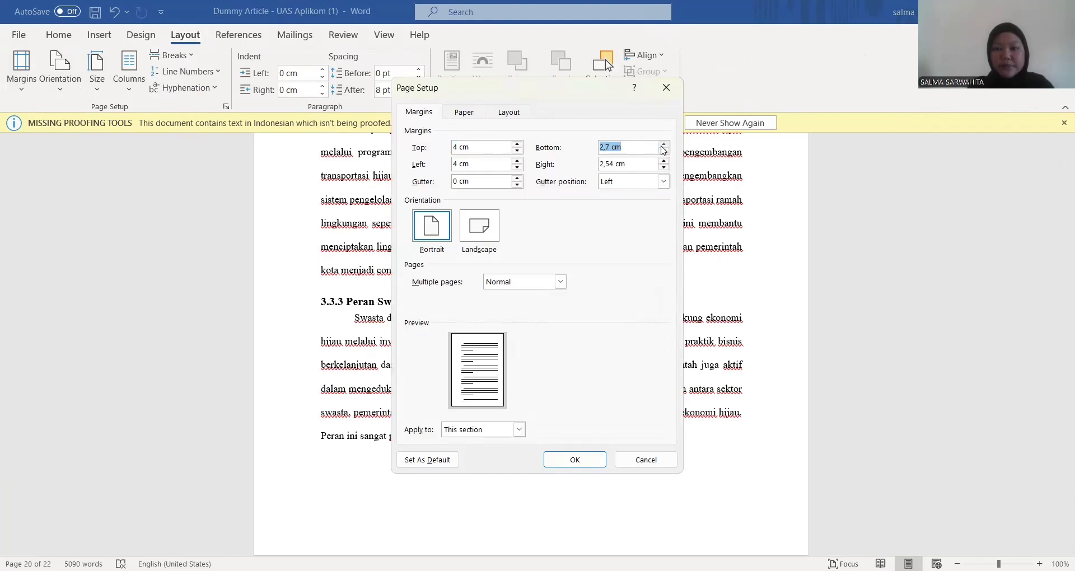
left_click(663, 145)
left_click(662, 145)
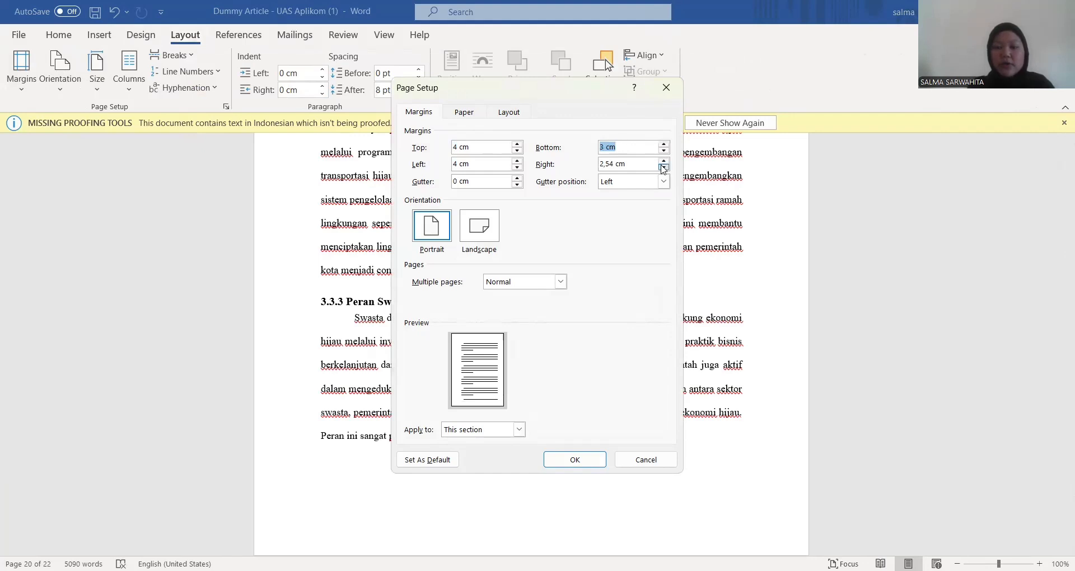
left_click(663, 162)
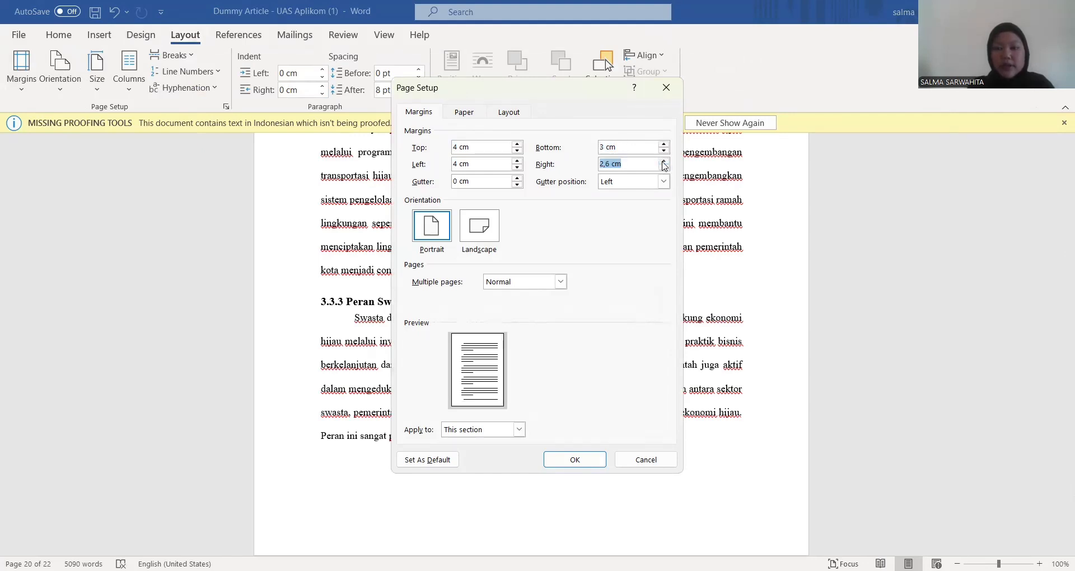
left_click(663, 161)
left_click(663, 161)
left_click(663, 161)
left_click(663, 161)
- Apply the custom margins to the whole document
left_click(518, 429)
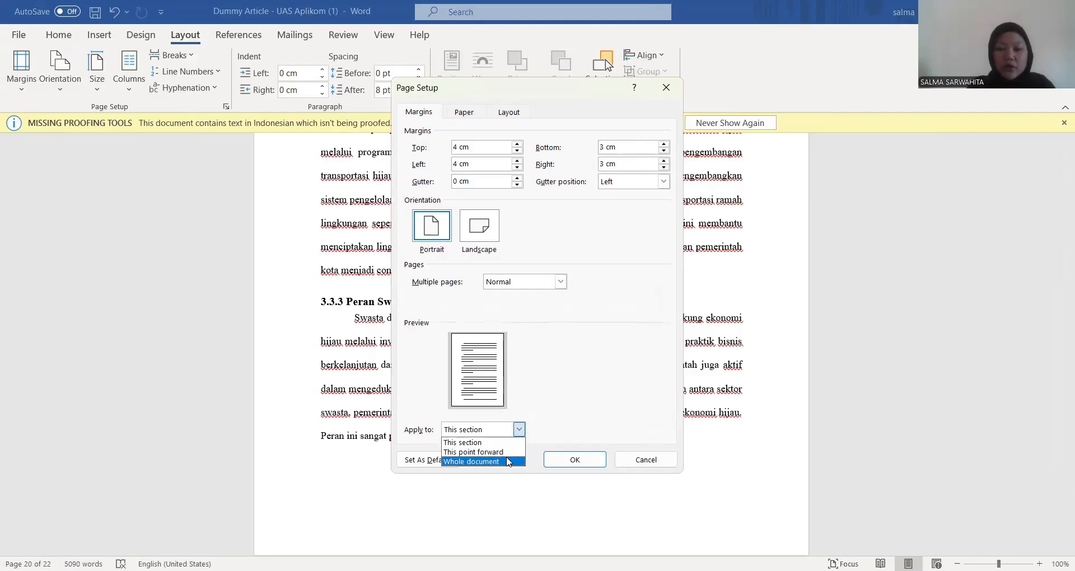
left_click(554, 462)
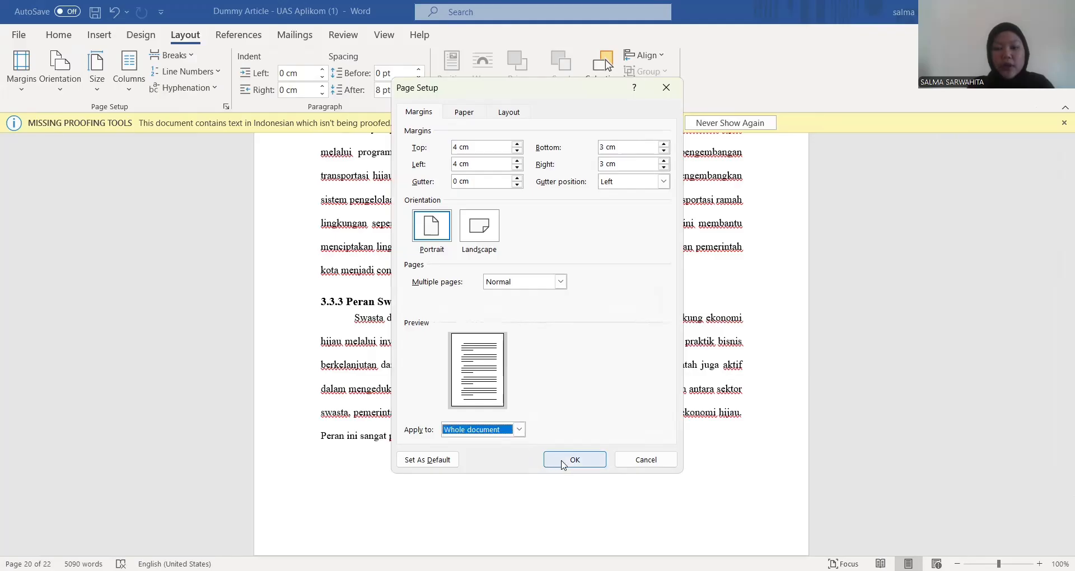
left_click(563, 460)
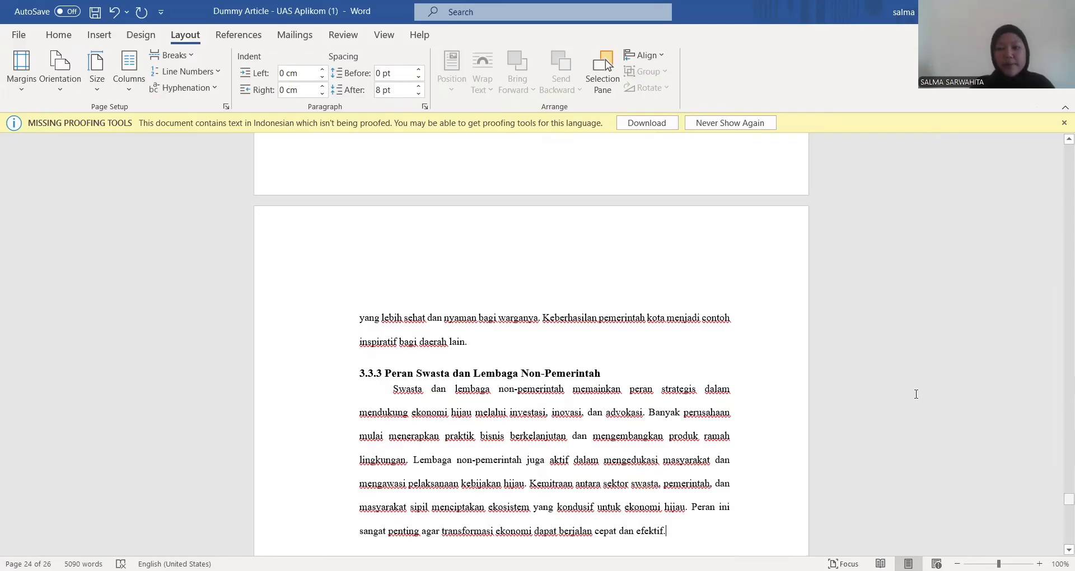
- Insert a Next Page section break directly before the "Bab 2" chapter title
left_click_drag(1069, 499, 1068, 333)
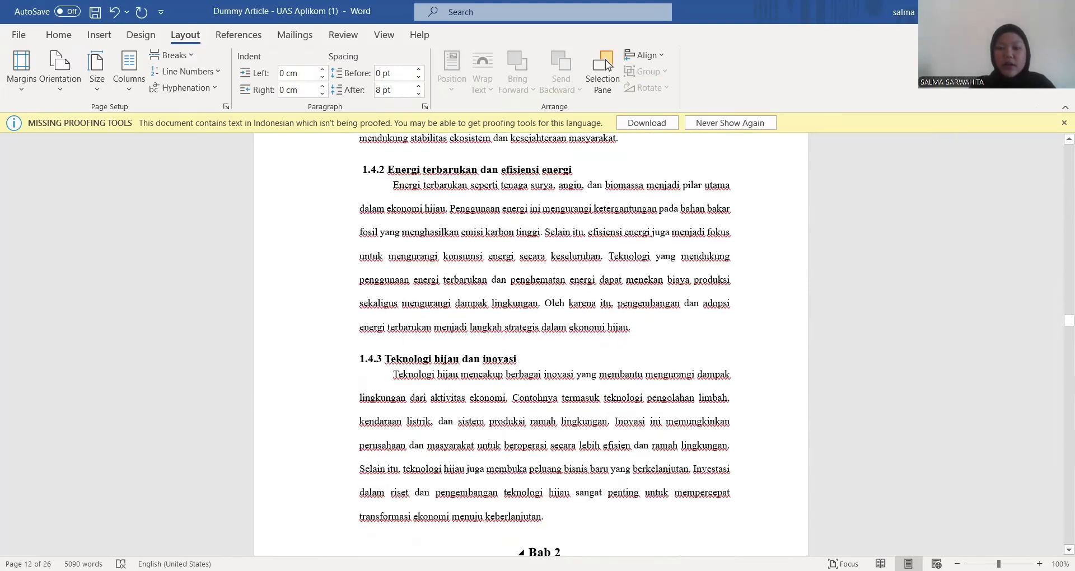
left_click(528, 552)
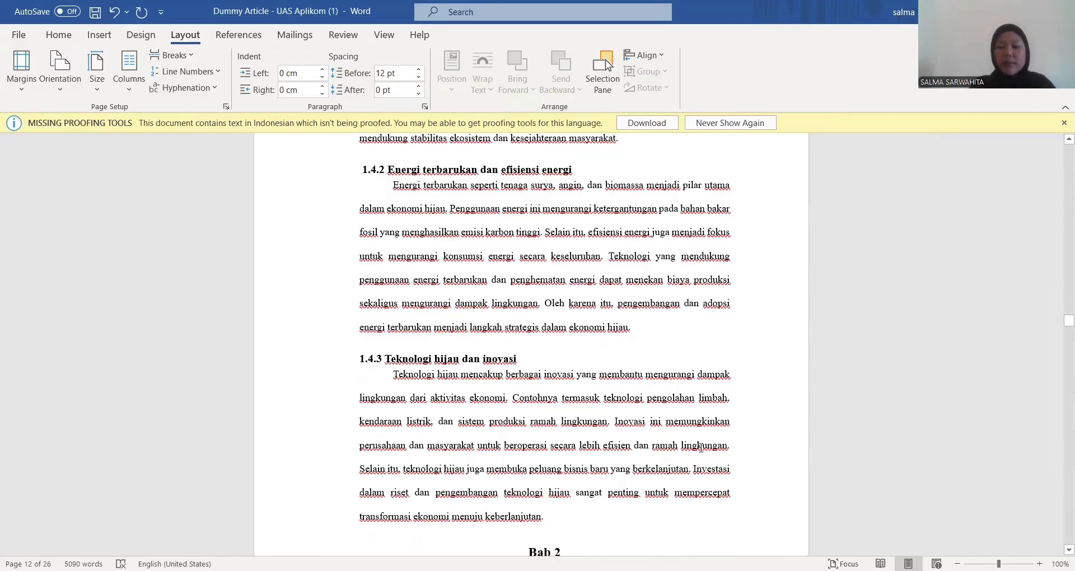
scroll(392, 167, "down", 2)
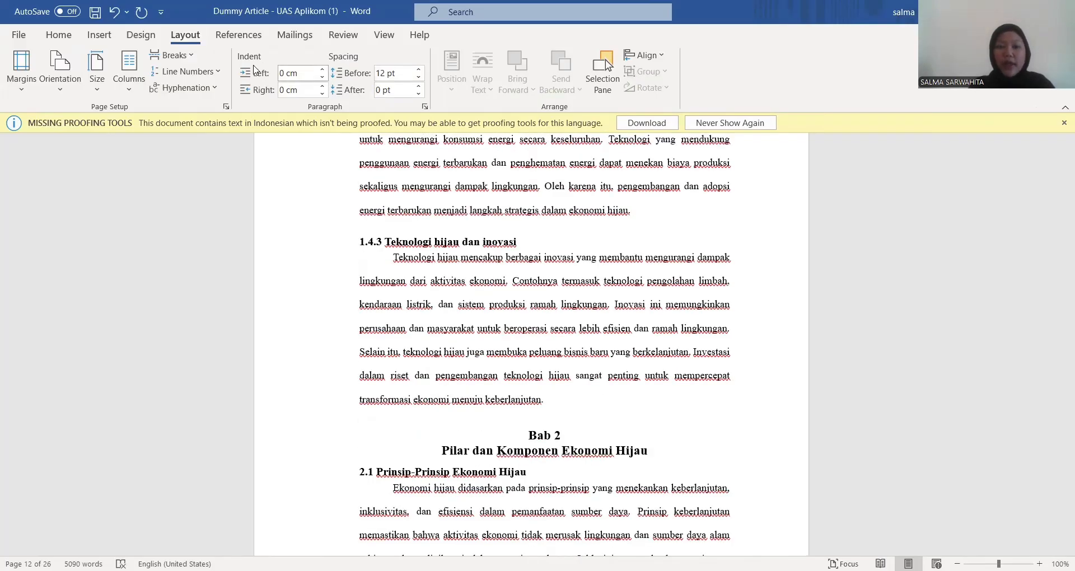
left_click(190, 55)
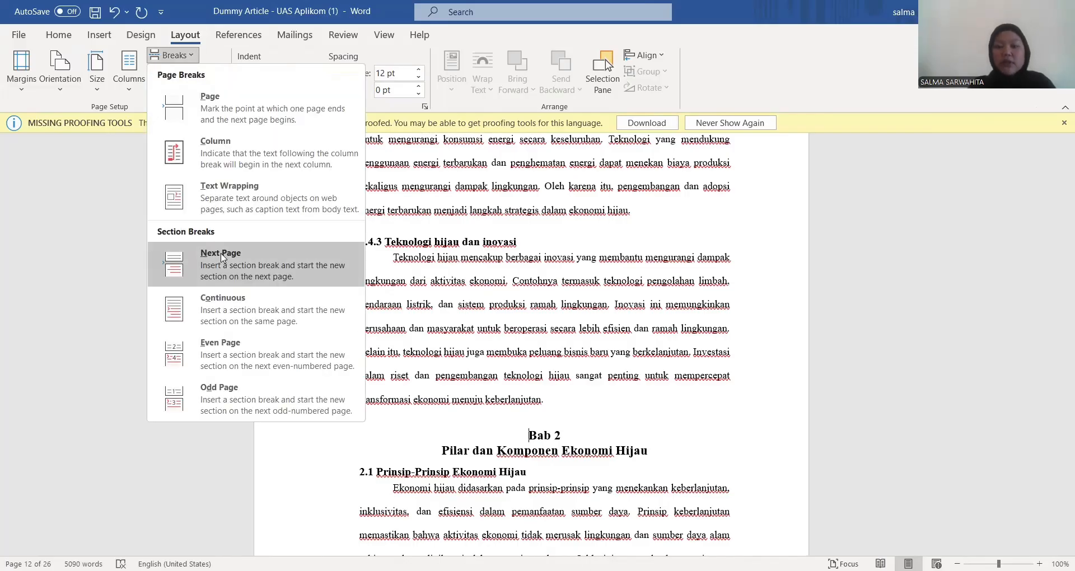
left_click(222, 258)
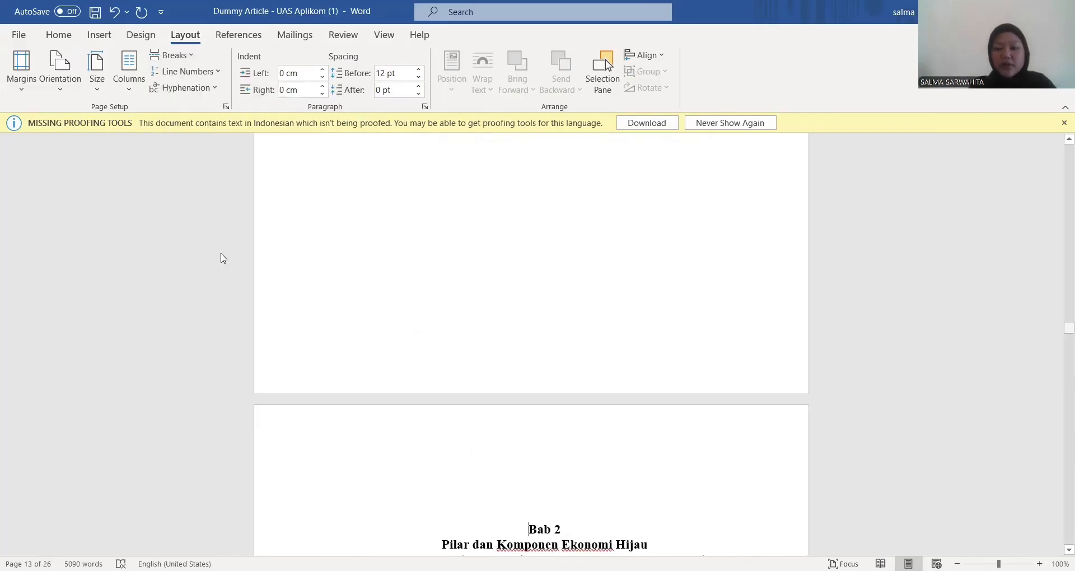
- Insert a Next Page section break directly before the "Bab 3" chapter title
scroll(222, 258, "down", 15)
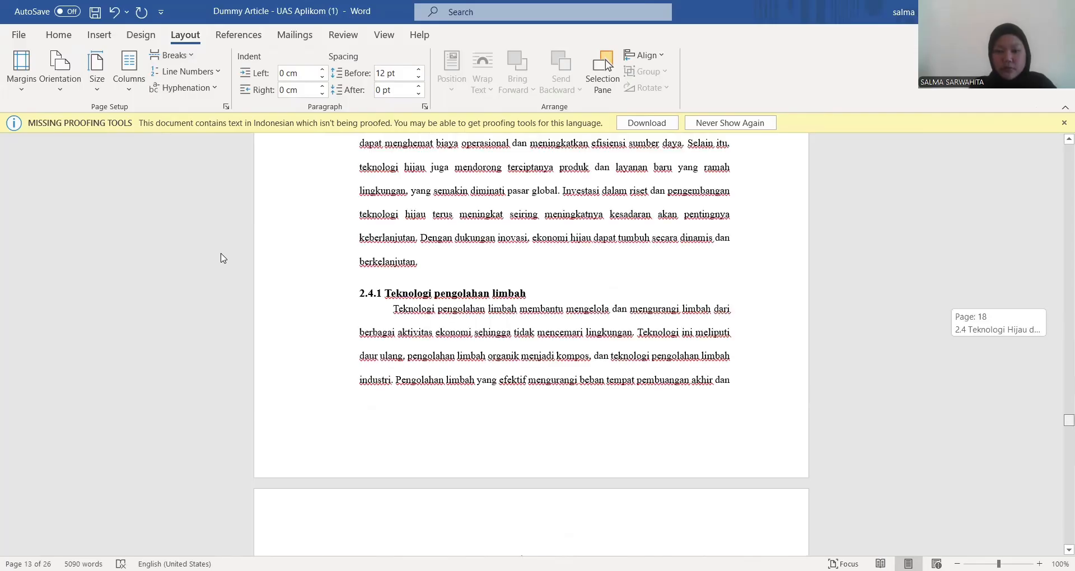
scroll(222, 258, "down", 5)
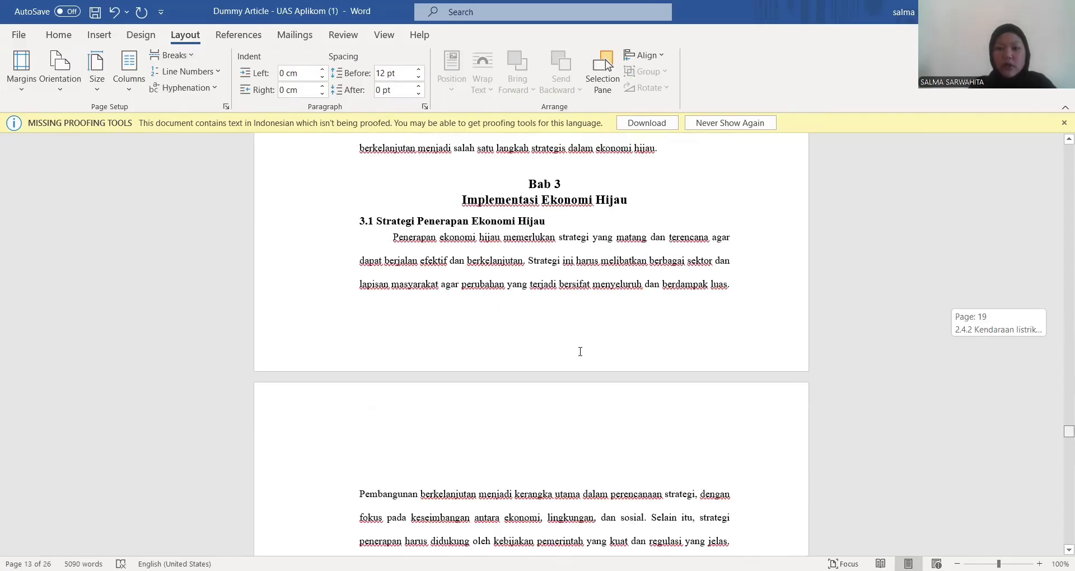
left_click(409, 195)
scroll(410, 195, "up", 2)
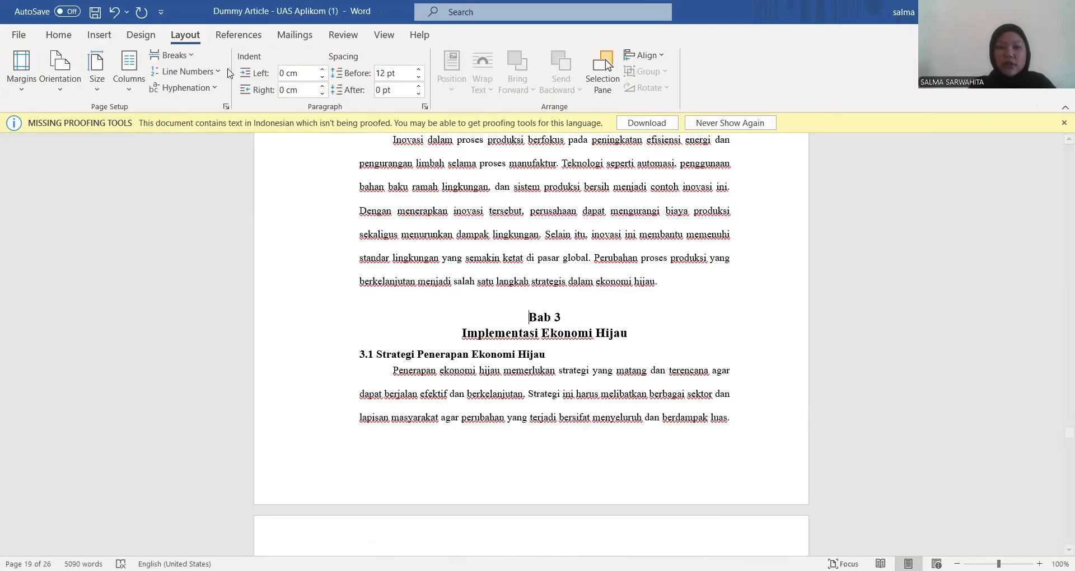
left_click(193, 56)
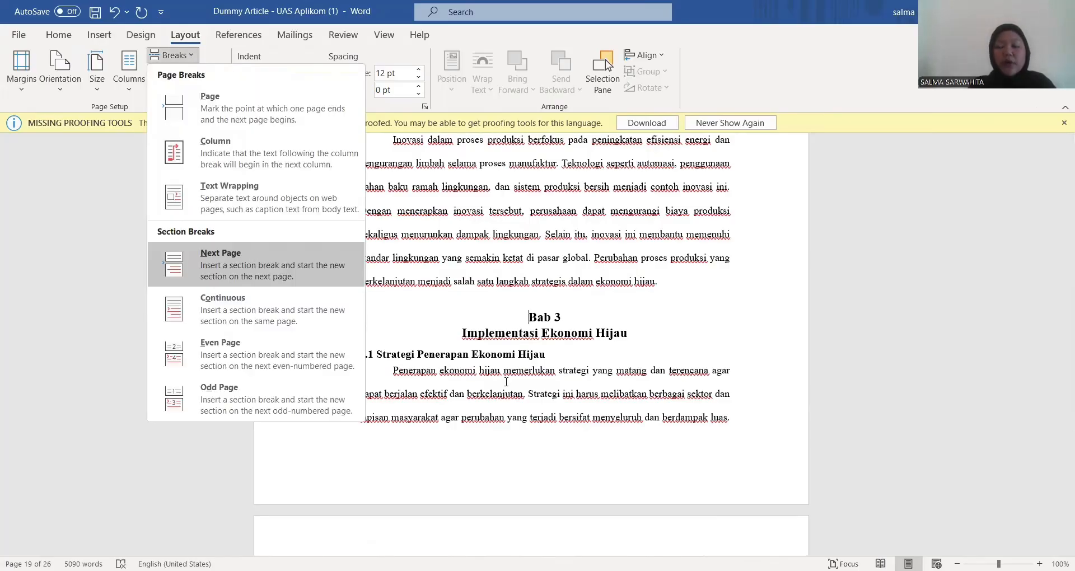
key("Return")
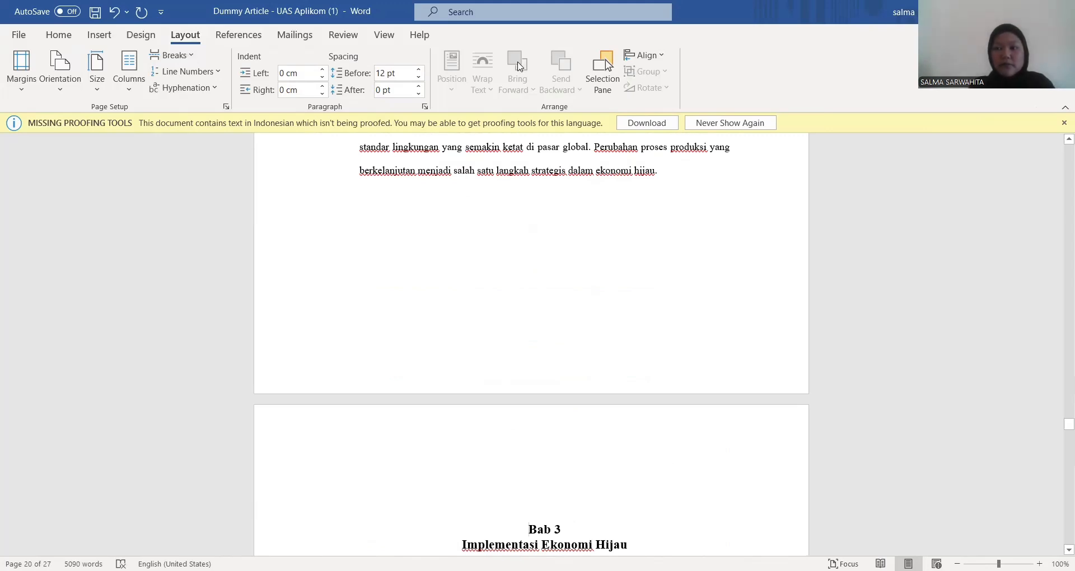
key("ctrl+z")
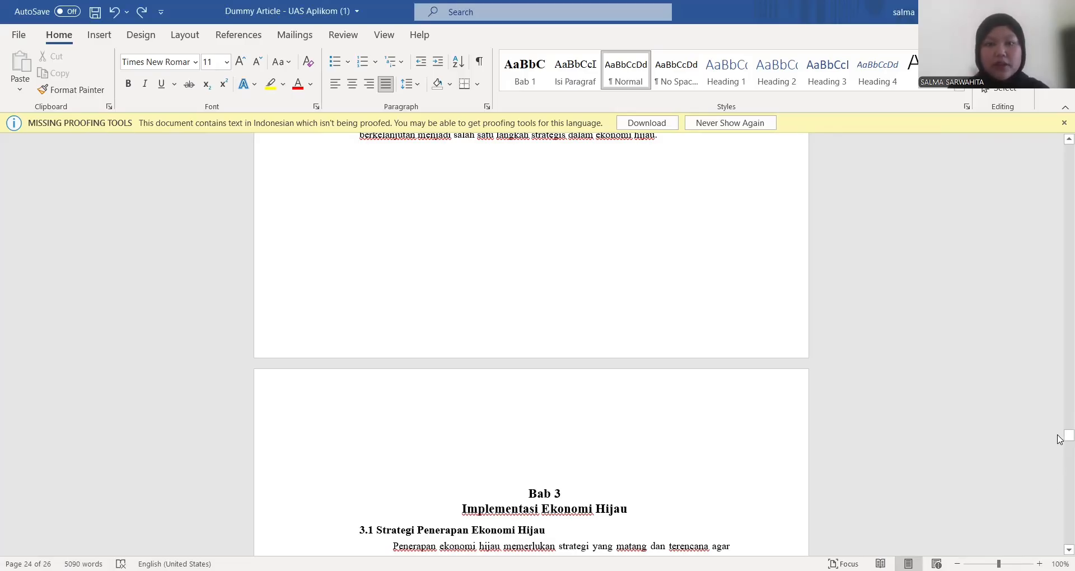
- Insert a Plain Number 2 page number at the bottom of the pages in Section 1, starting from the DAFTAR ISI page
key("ctrl+Home")
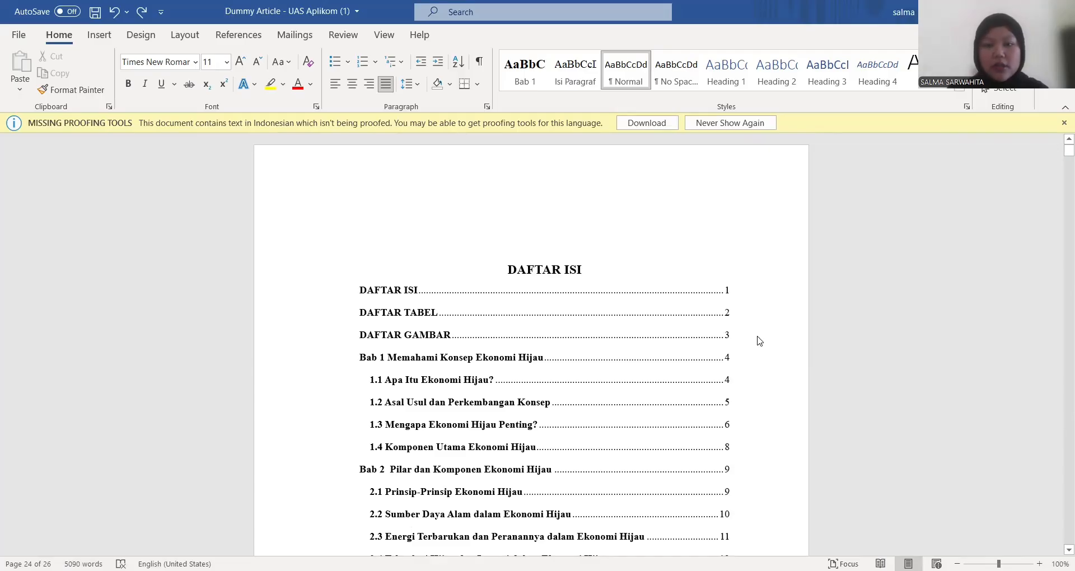
scroll(693, 392, "down", 5)
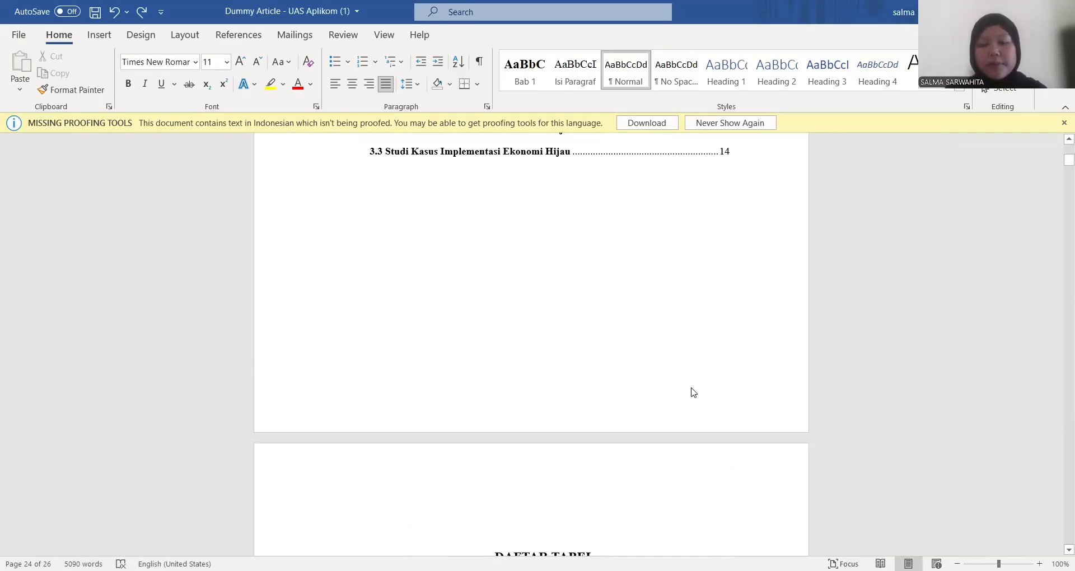
double_click(693, 392)
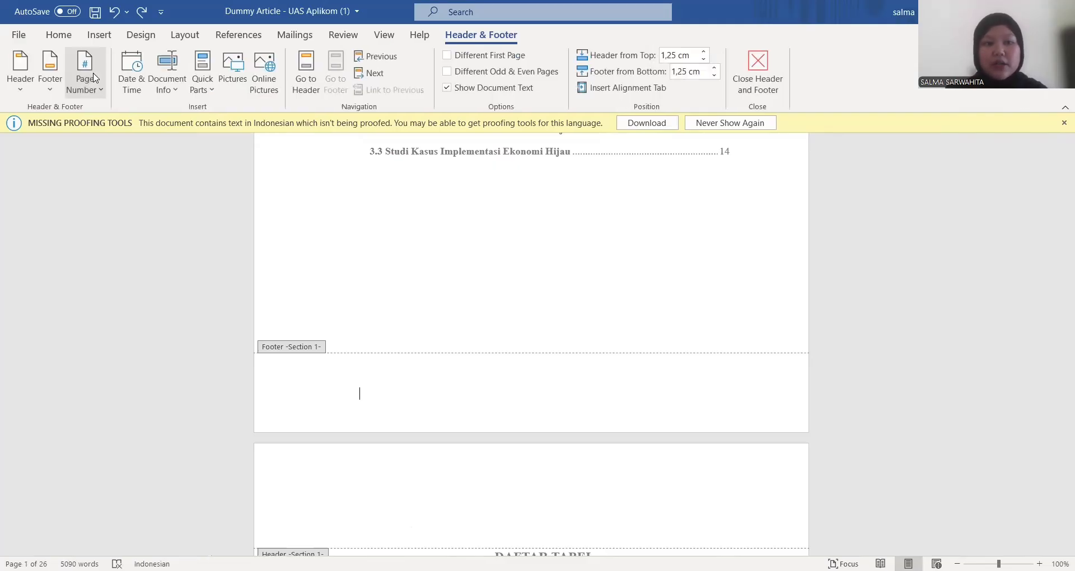
left_click(94, 78)
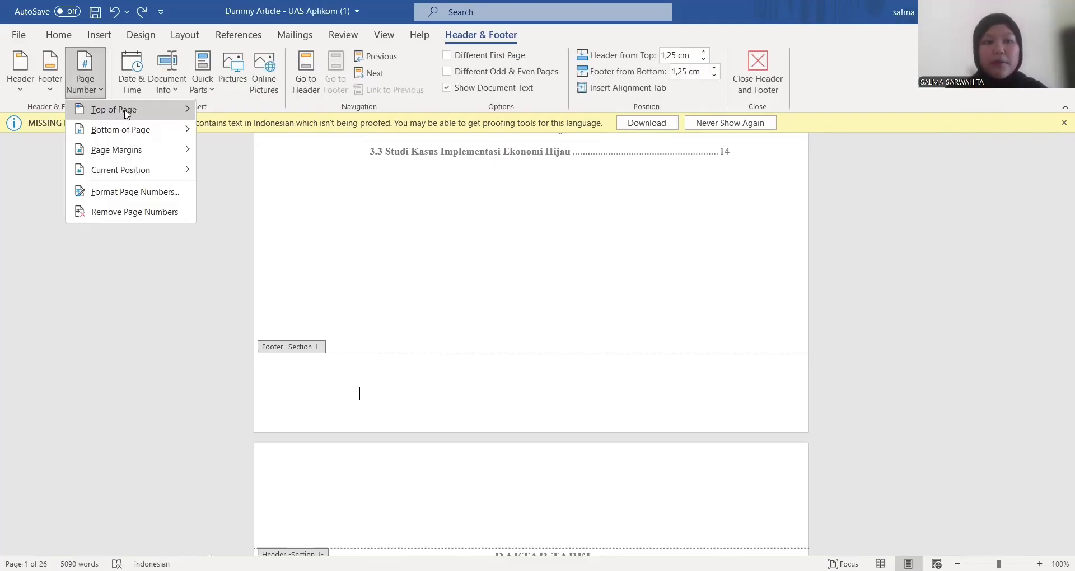
mouse_move(135, 127)
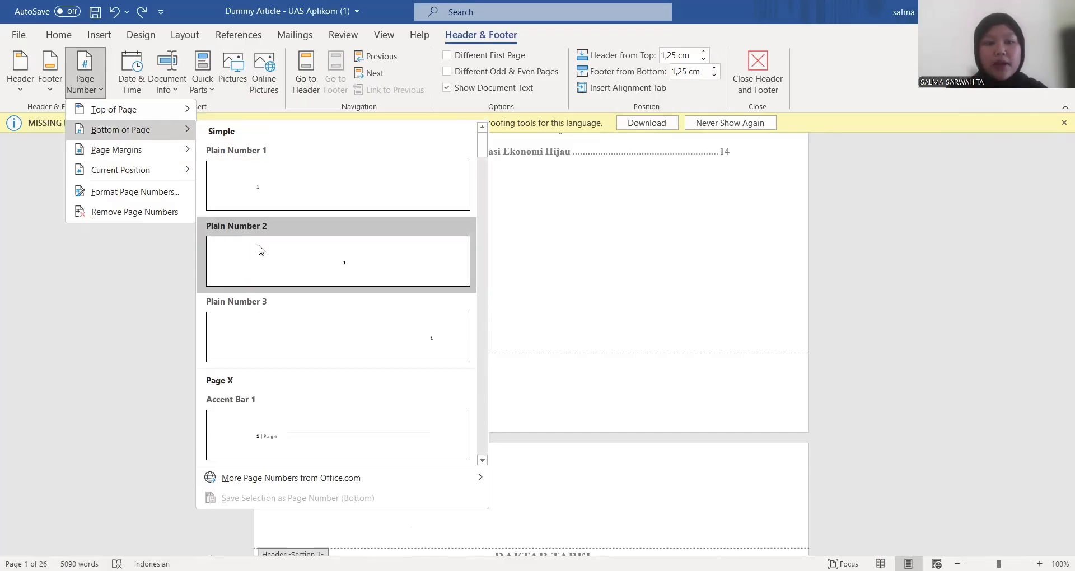
left_click(319, 254)
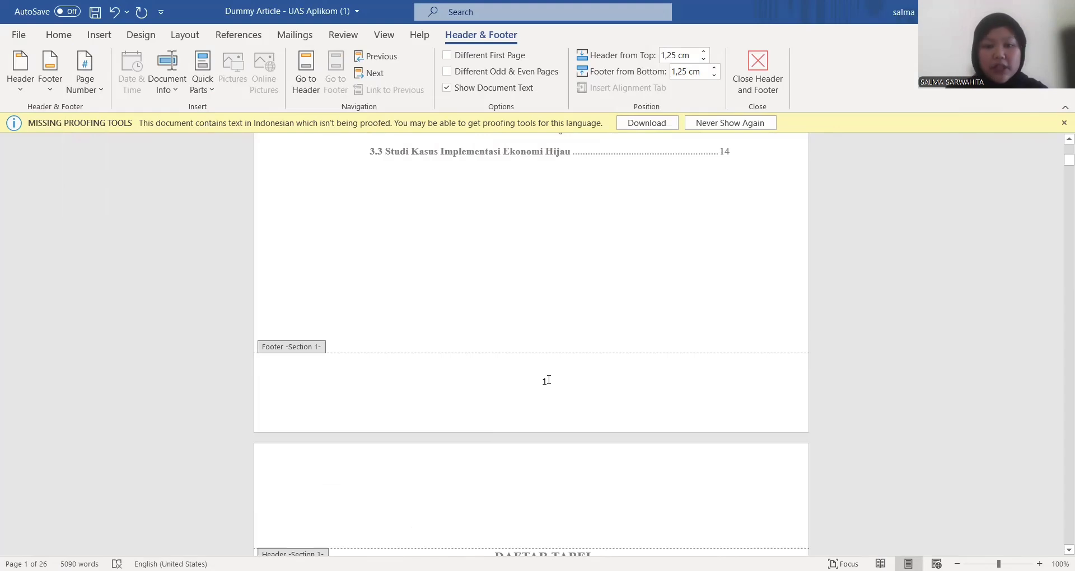
- Change the Section 1 page number format to i, ii, iii and choose the Start at numbering option
double_click(548, 379)
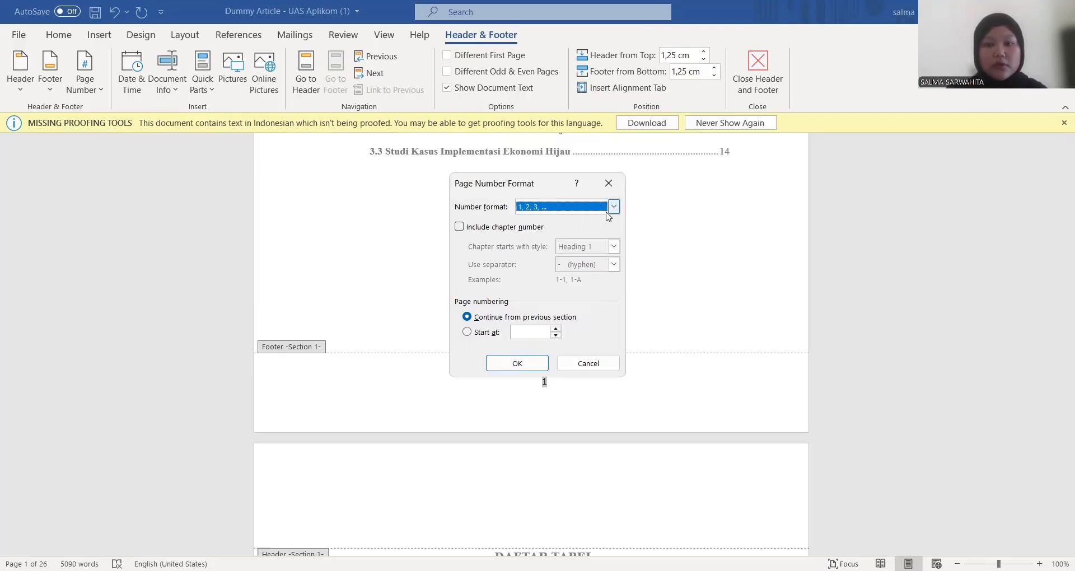
left_click(614, 208)
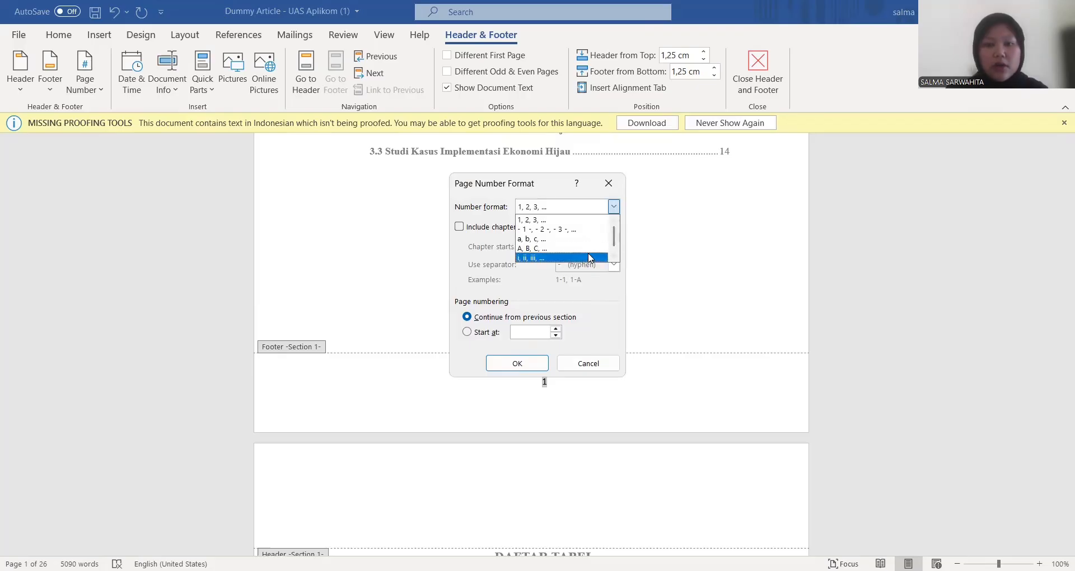
left_click(589, 258)
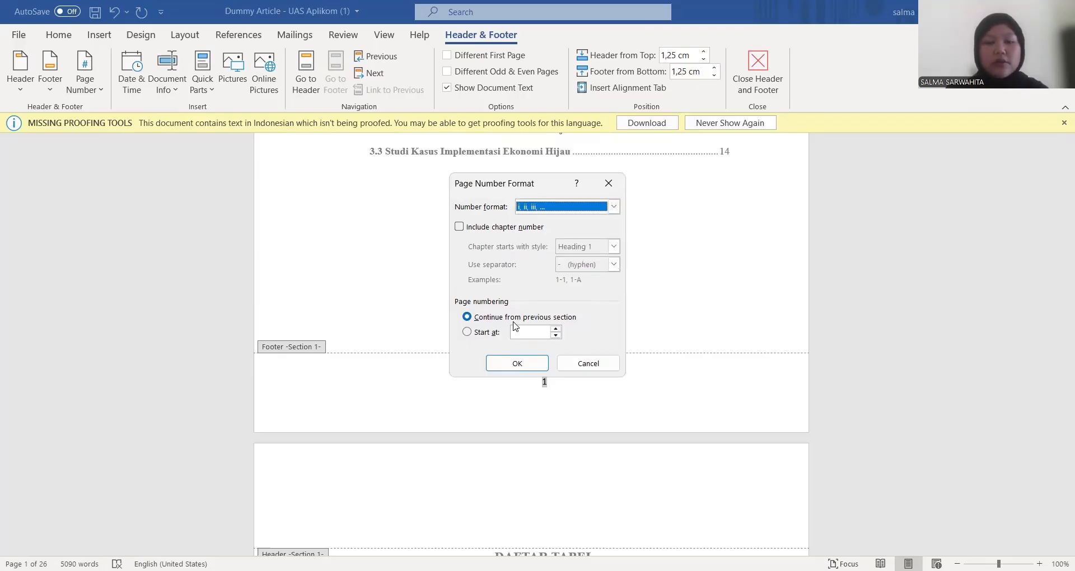
left_click(467, 333)
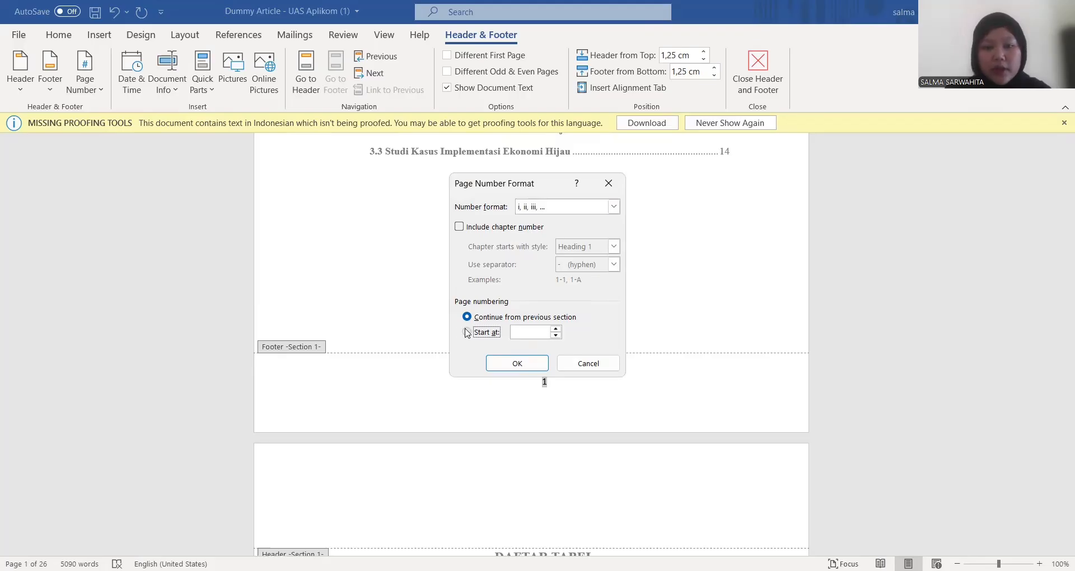
left_click(518, 364)
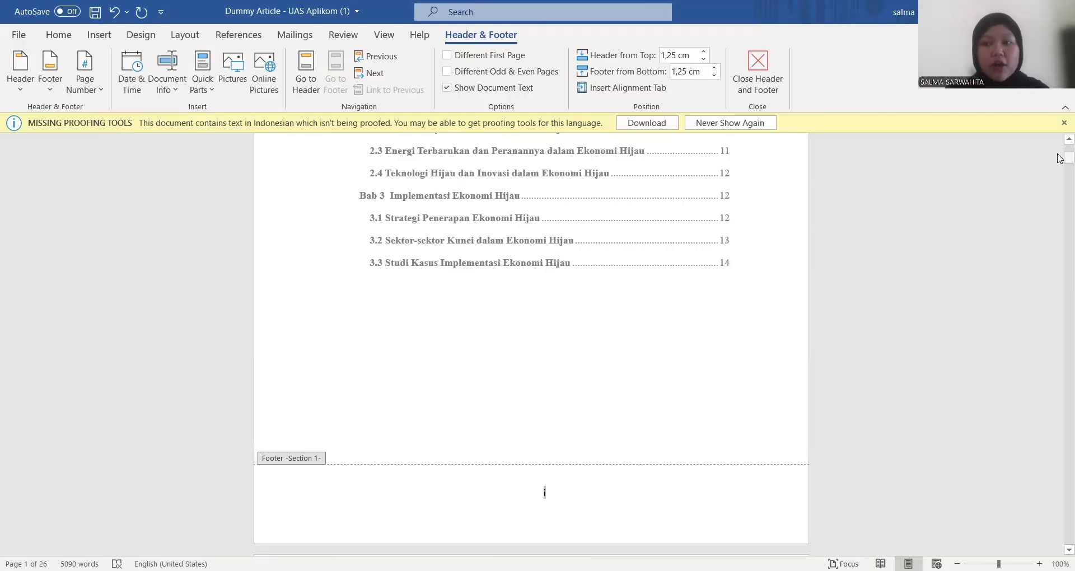
- Restart the page numbering of Section 2, where Bab 1 begins, at 1 in the 1, 2, 3 format
left_click_drag(1059, 158, 1059, 198)
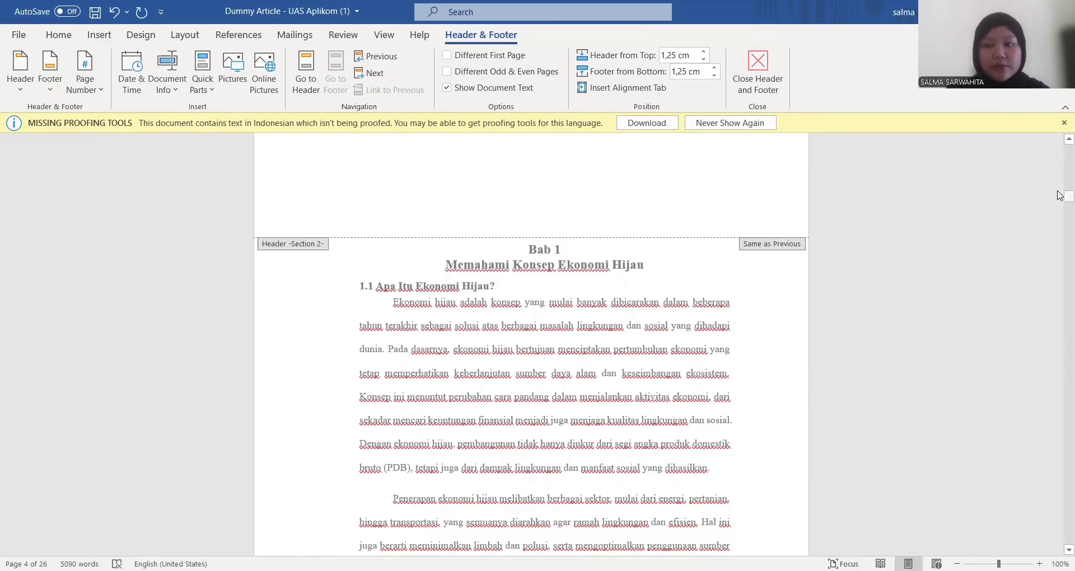
left_click_drag(1060, 196, 1060, 207)
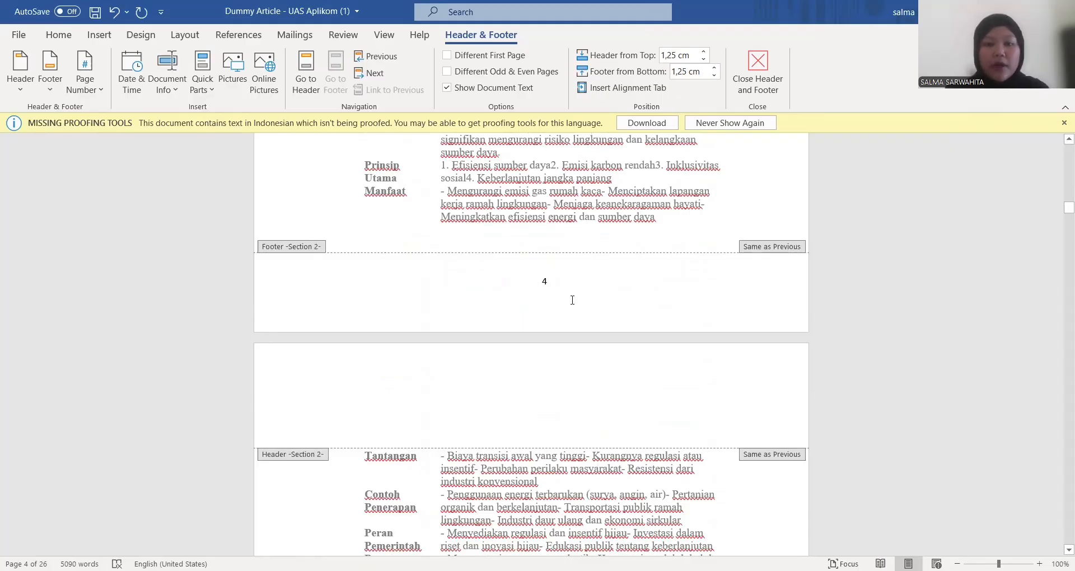
left_click(544, 281)
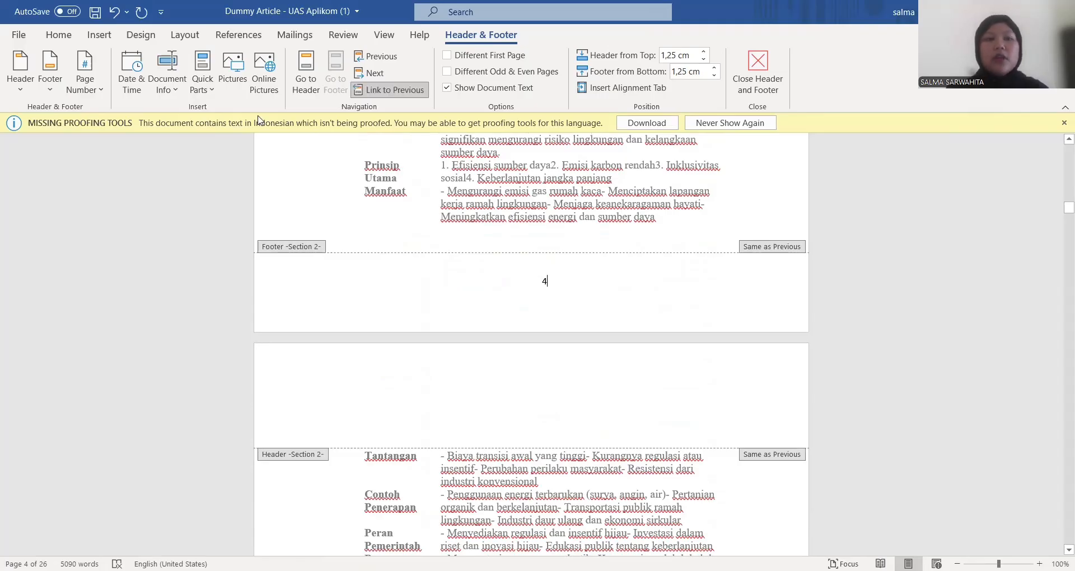
left_click(86, 89)
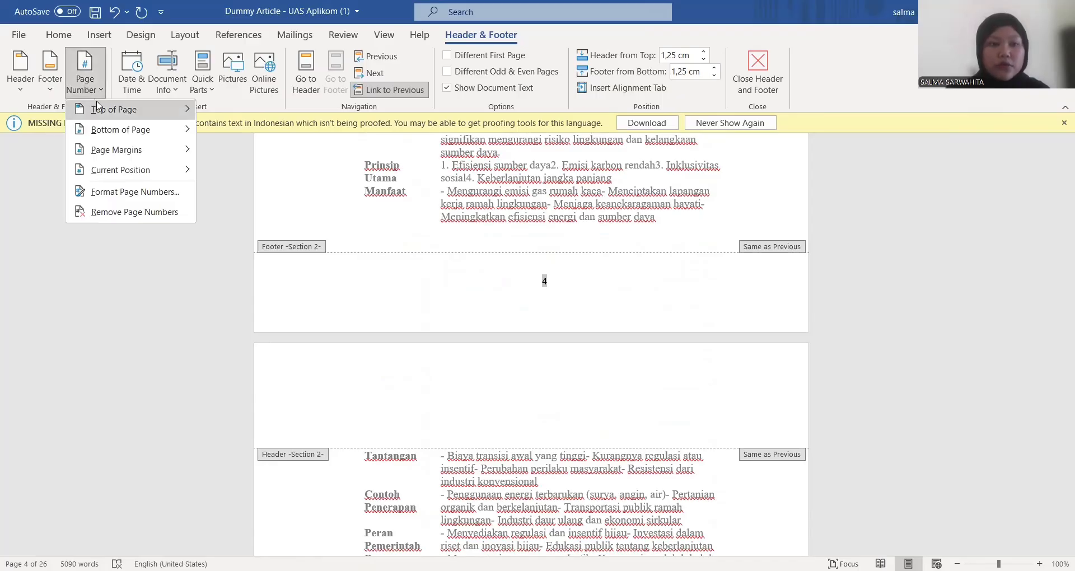
left_click(141, 192)
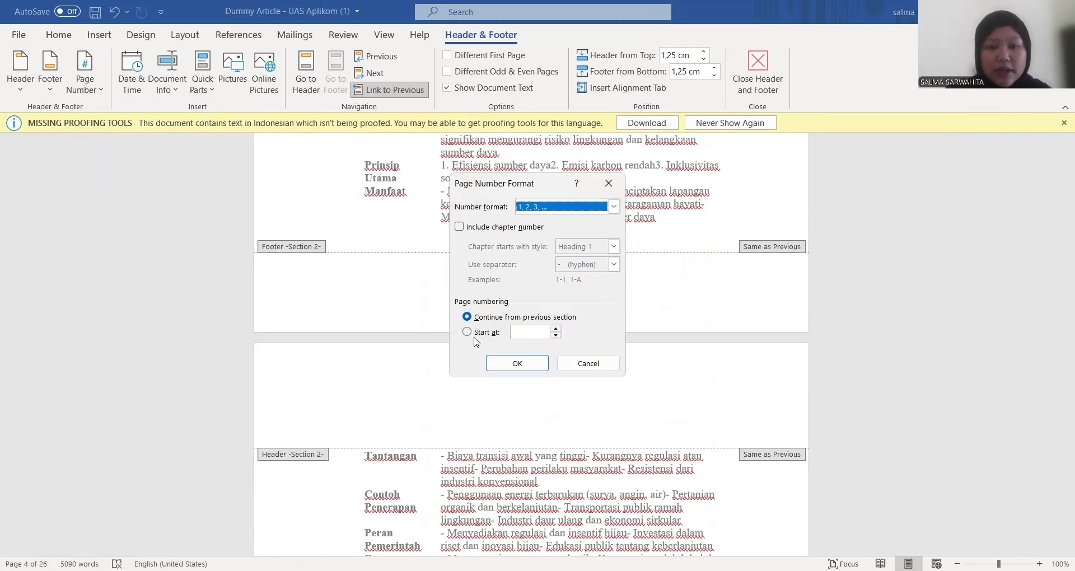
left_click(468, 332)
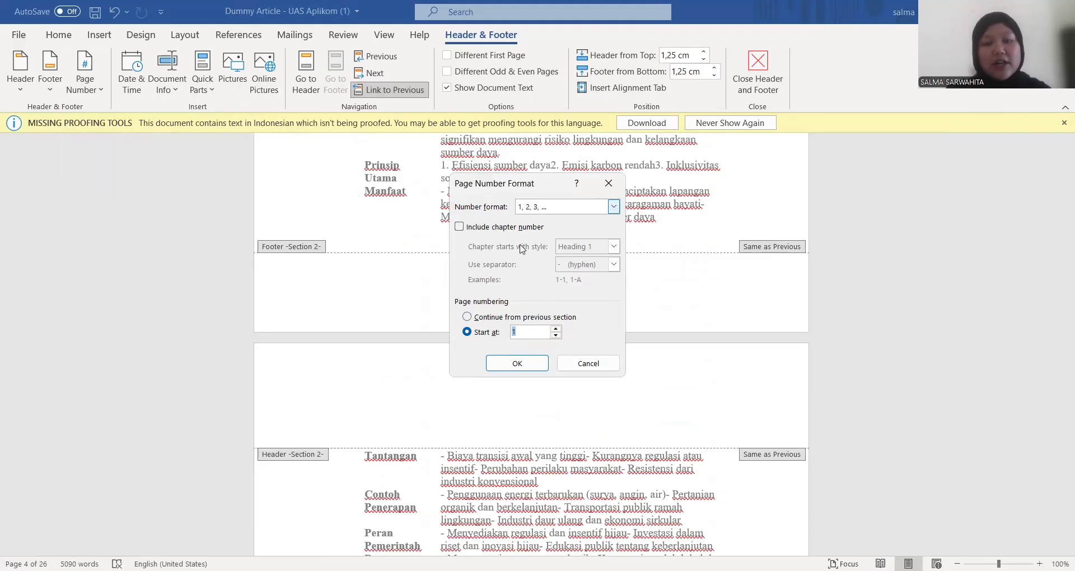
left_click(534, 366)
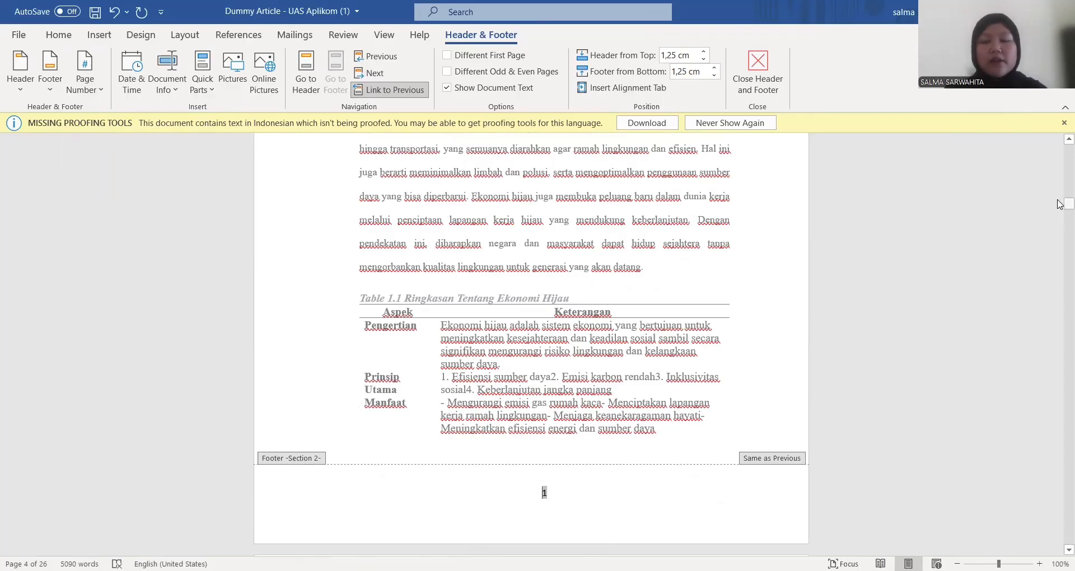
left_click_drag(1060, 204, 1059, 210)
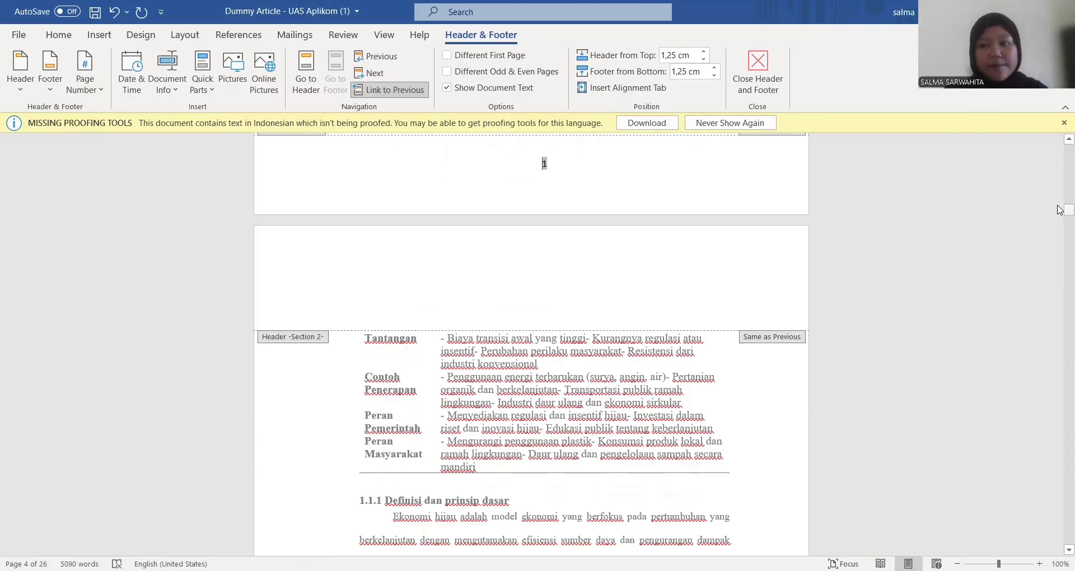
left_click_drag(1059, 210, 1059, 205)
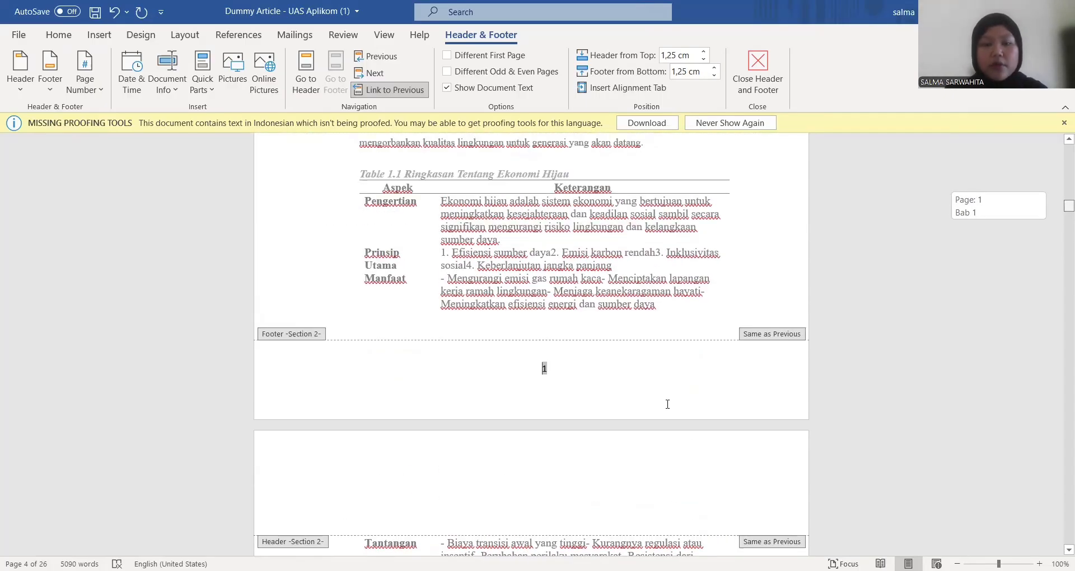
key("Delete")
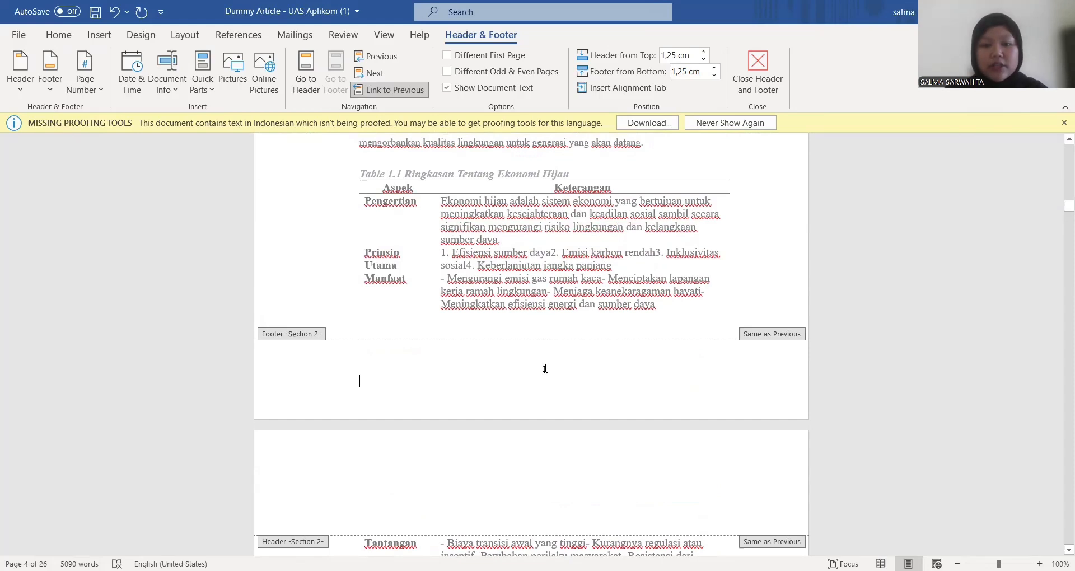
key("ctrl+z")
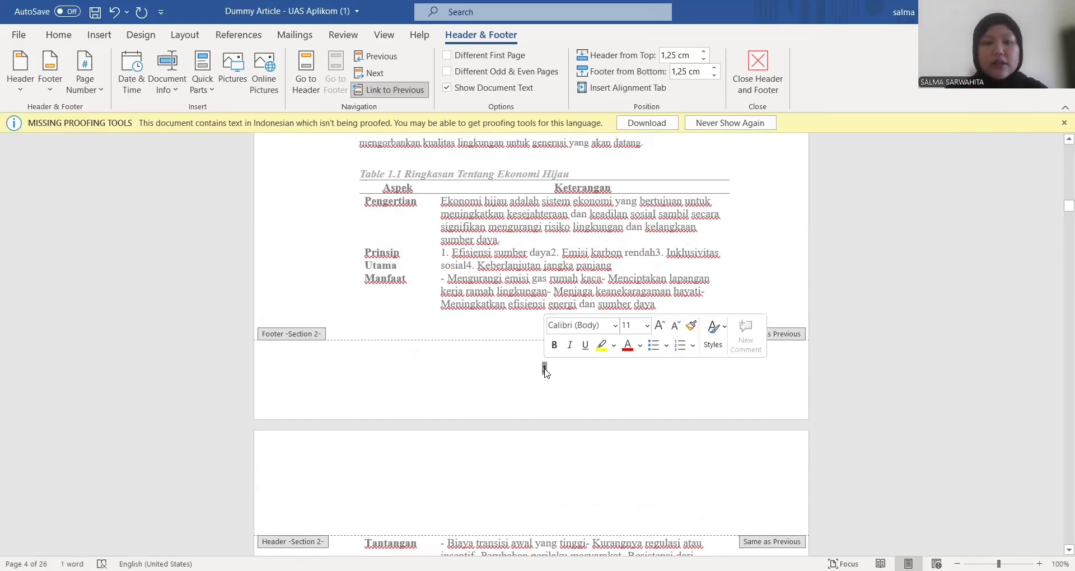
- Unlink both the footer and the header of Section 2 from the previous section
left_click(404, 100)
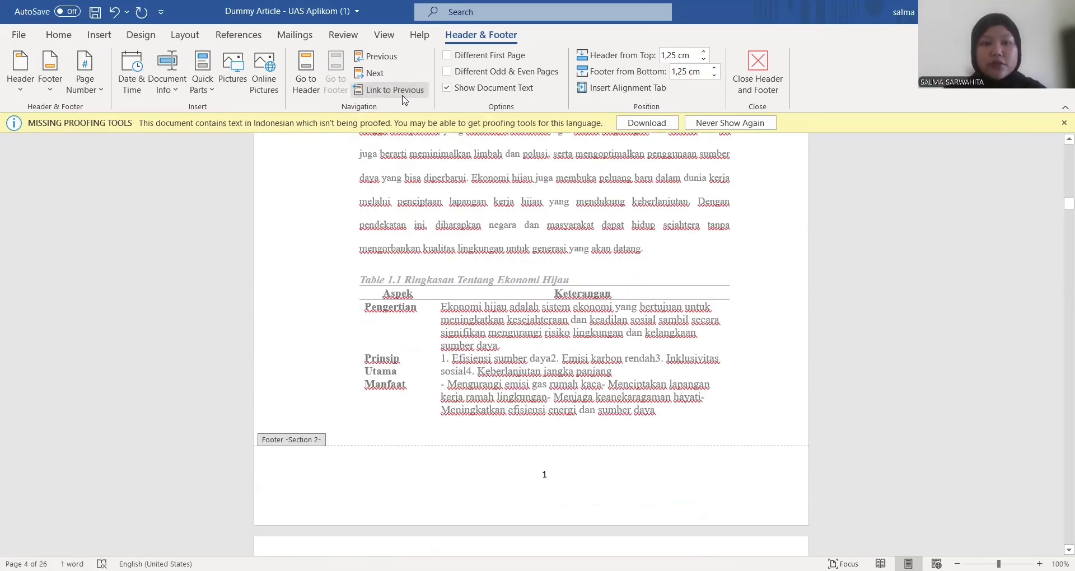
left_click(307, 84)
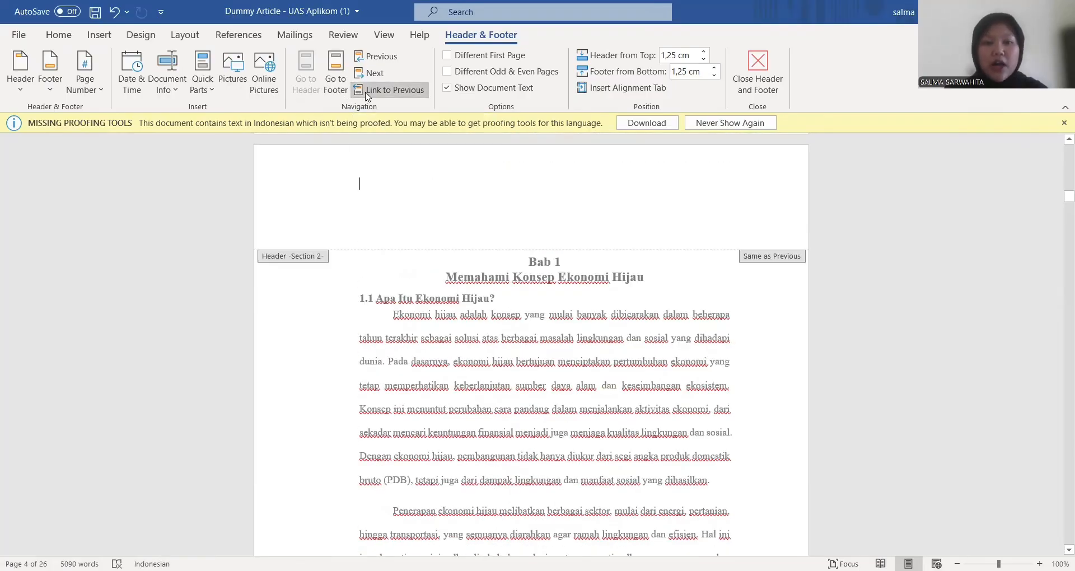
left_click(368, 94)
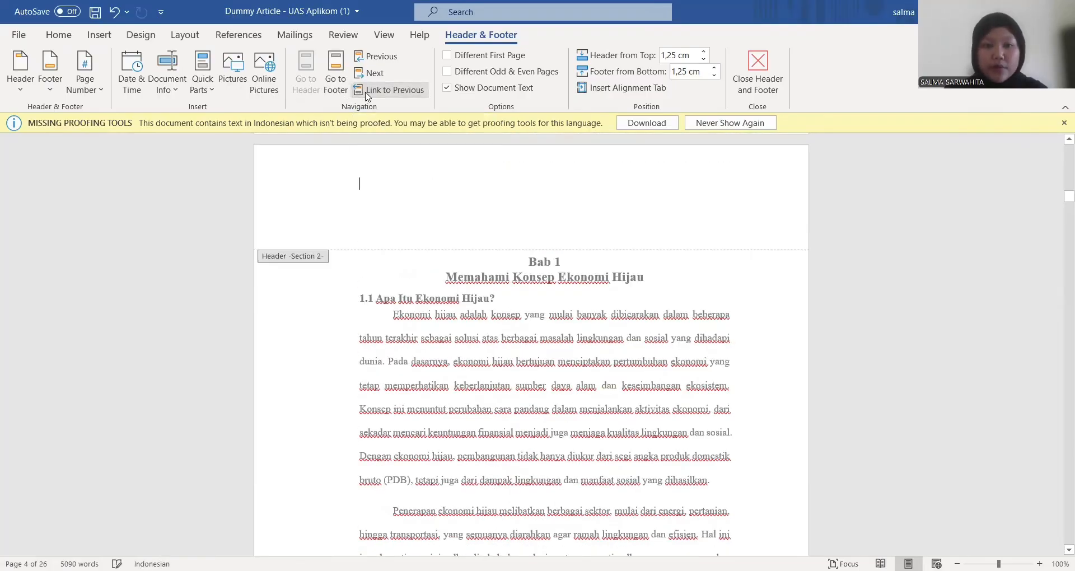
- Enable Different First Page for Section 2 and insert a Plain Number 2 page number at the bottom of its first page
left_click(447, 55)
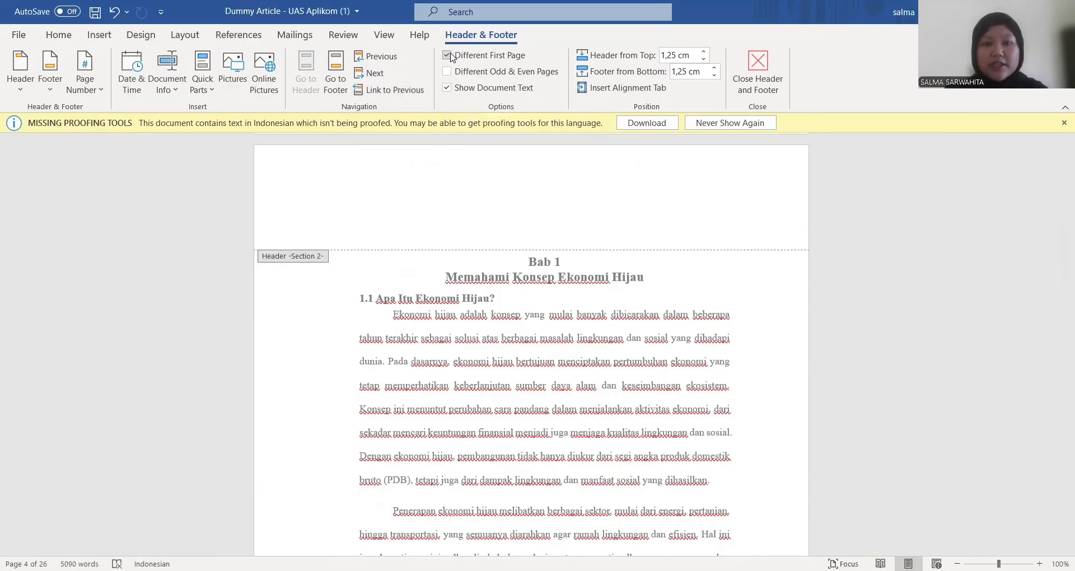
left_click(335, 73)
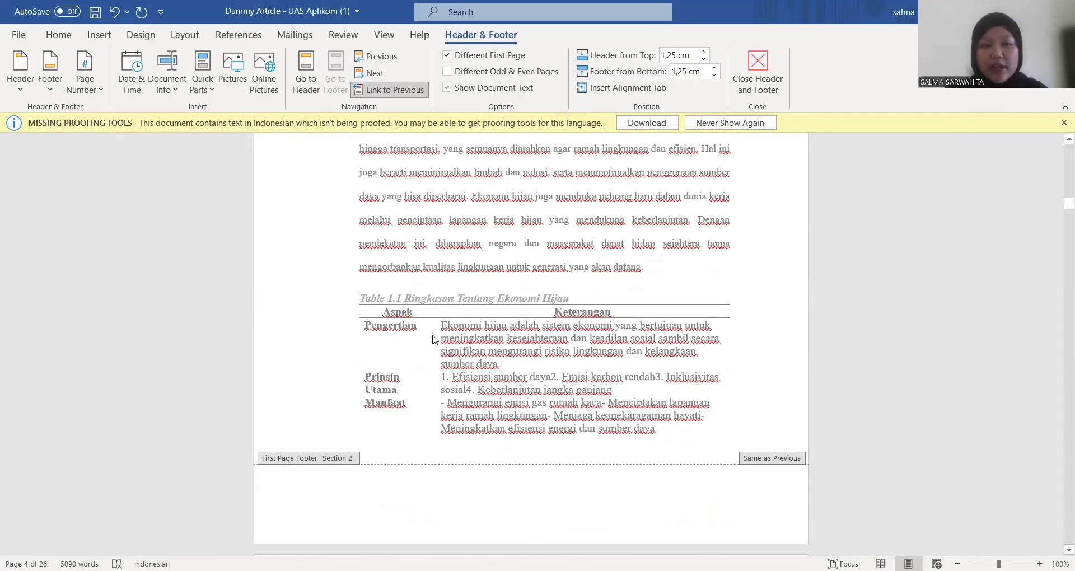
left_click(95, 90)
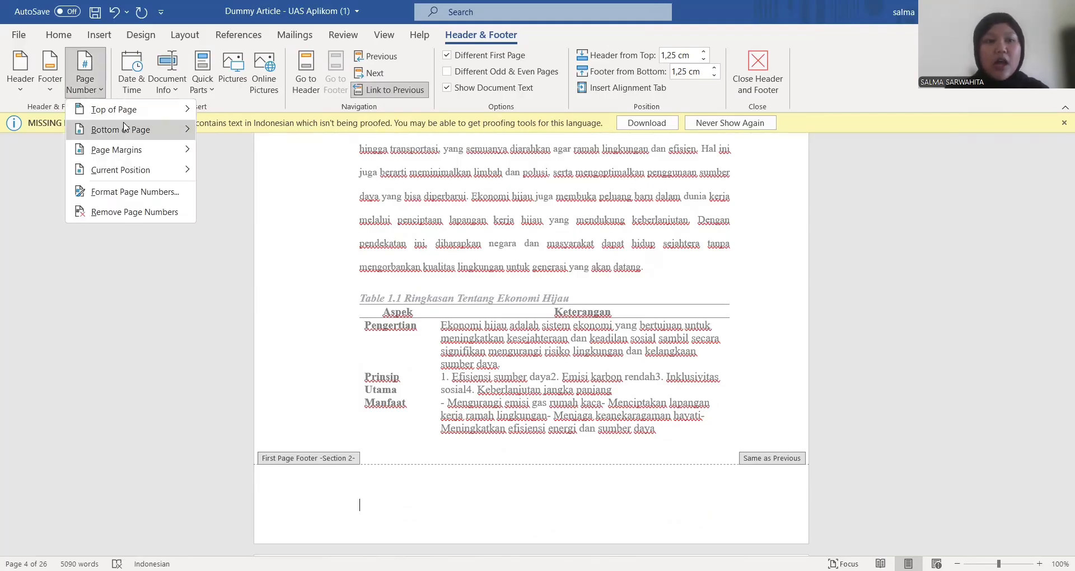
mouse_move(129, 130)
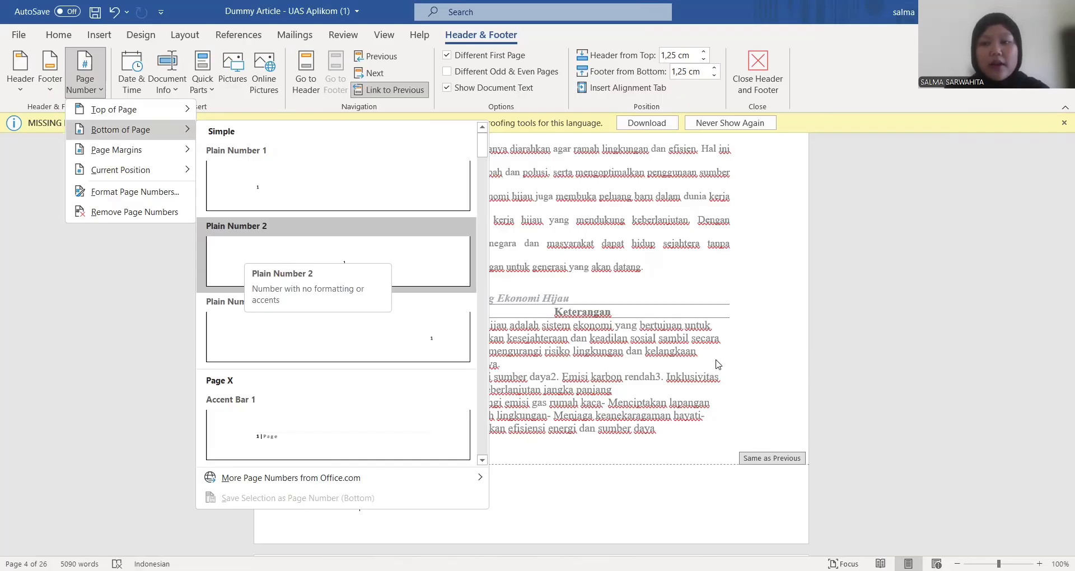
key("Return")
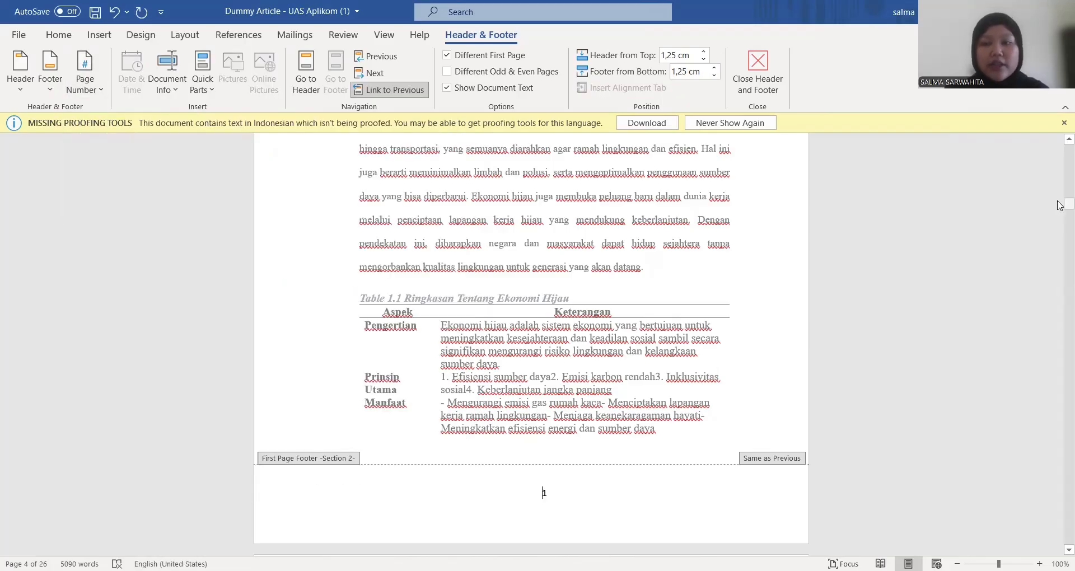
- Replace the footer page number on the second page of Section 2 with a Plain Number 3 page number at the top of the page
left_click_drag(1060, 206, 1060, 227)
left_click(544, 491)
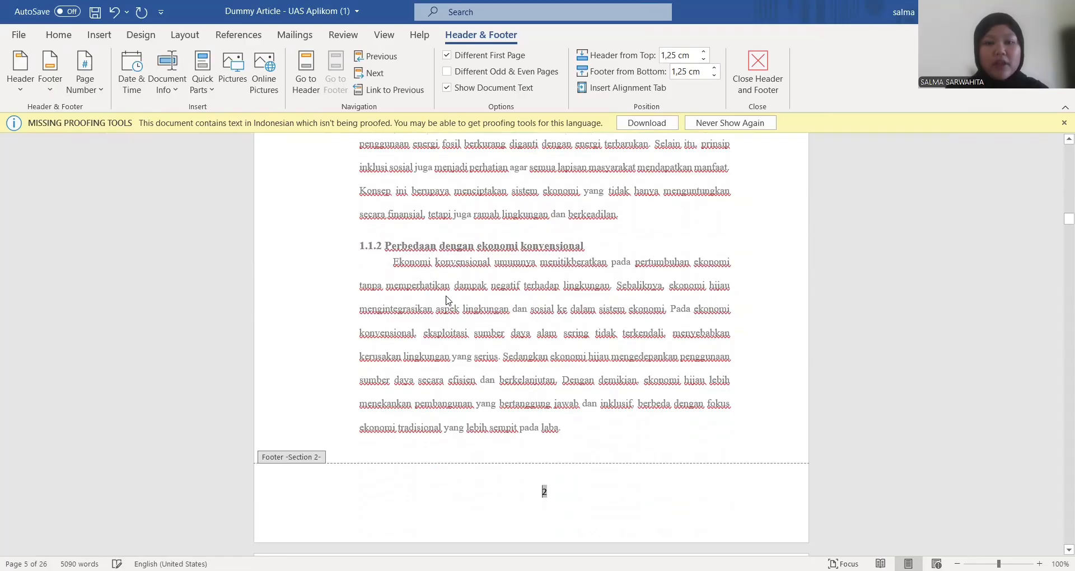
key("BackSpace")
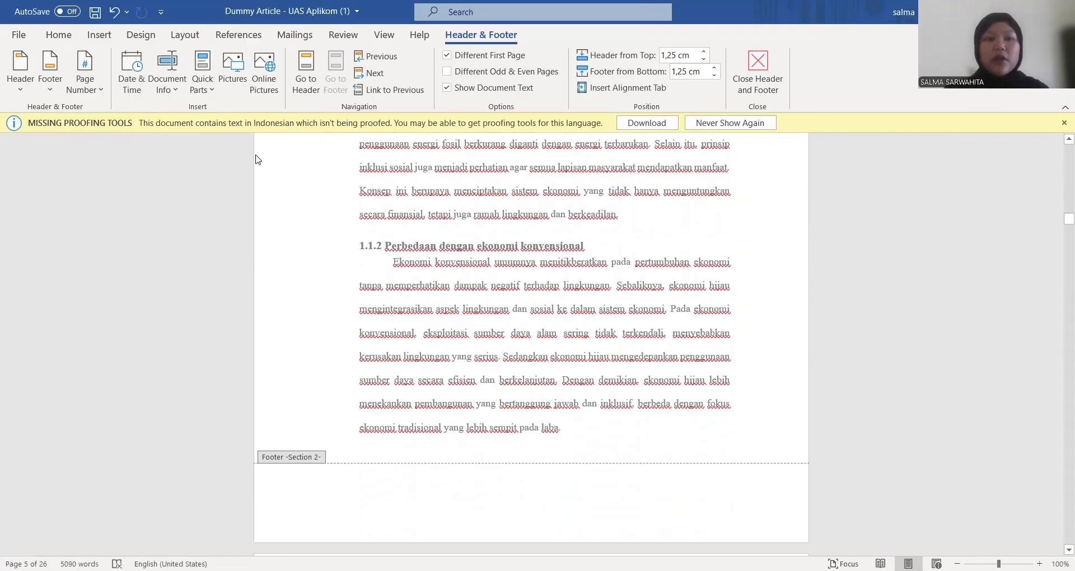
left_click(98, 81)
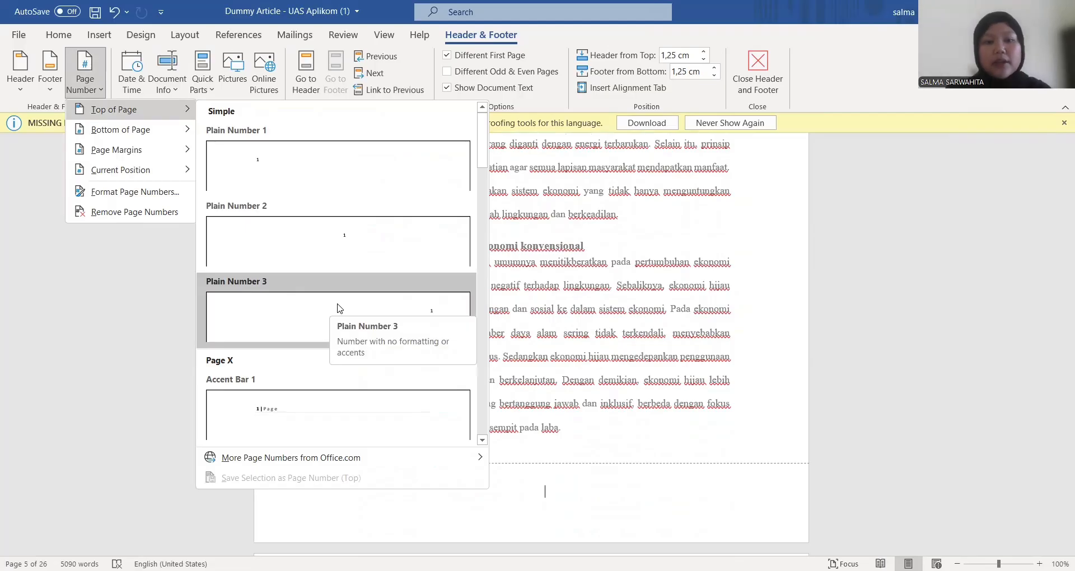
left_click(337, 308)
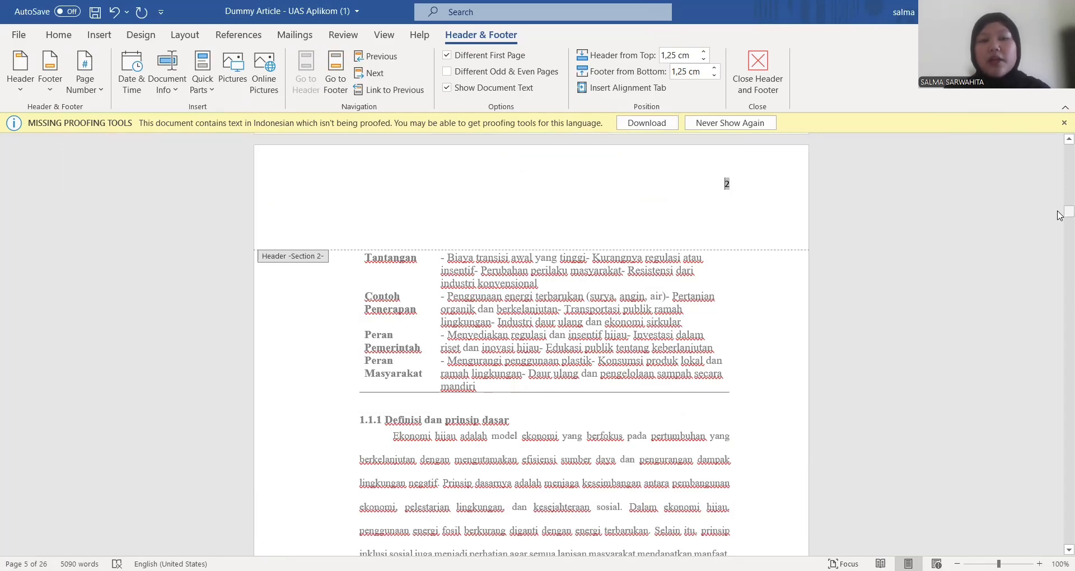
- Unlink the header and footer of Section 3, where Bab 2 begins, from the previous section and enable Different First Page
left_click_drag(1059, 215, 1057, 332)
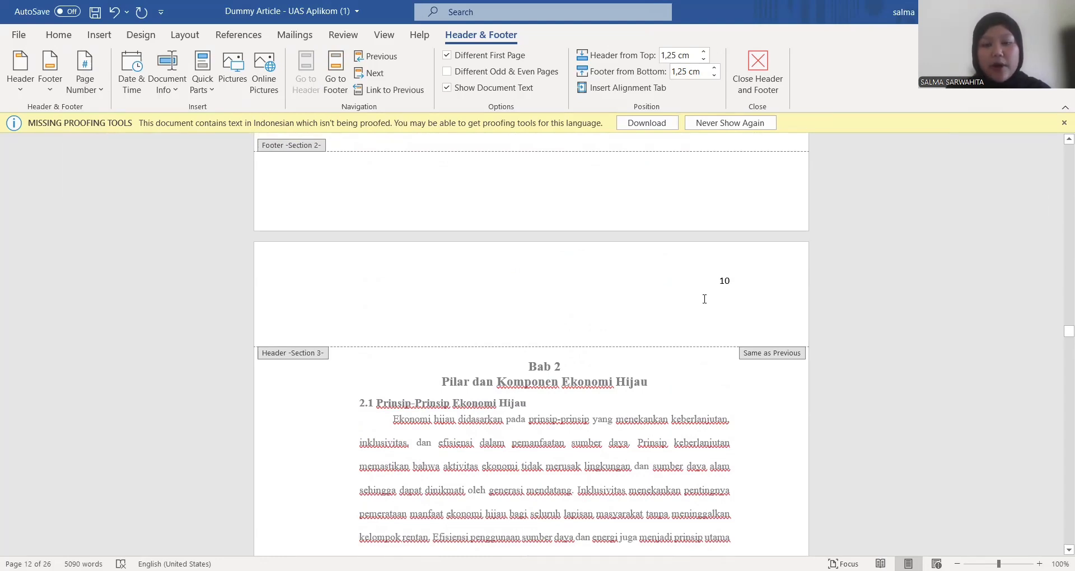
double_click(724, 282)
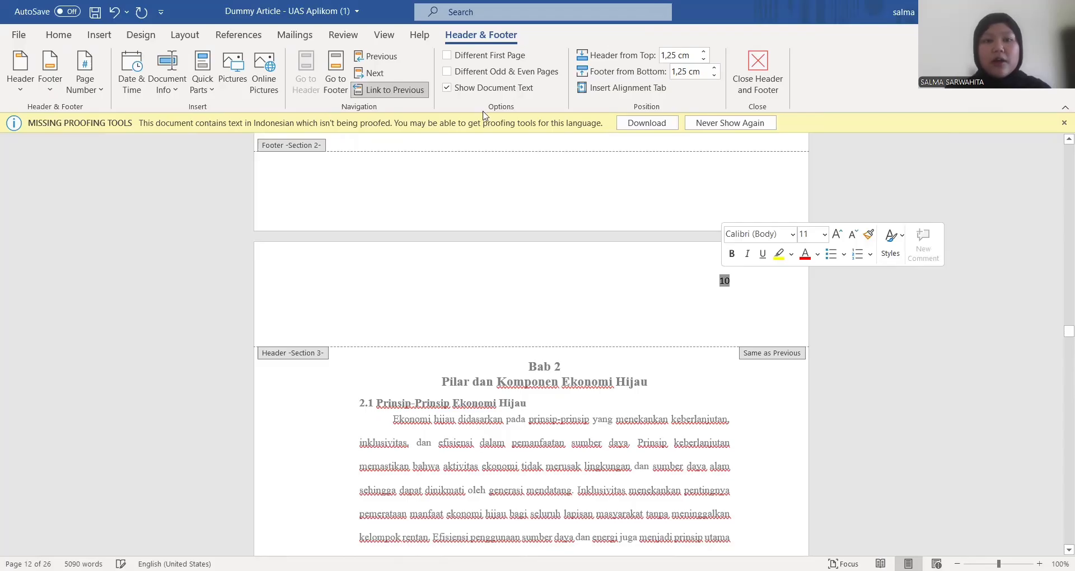
left_click(415, 94)
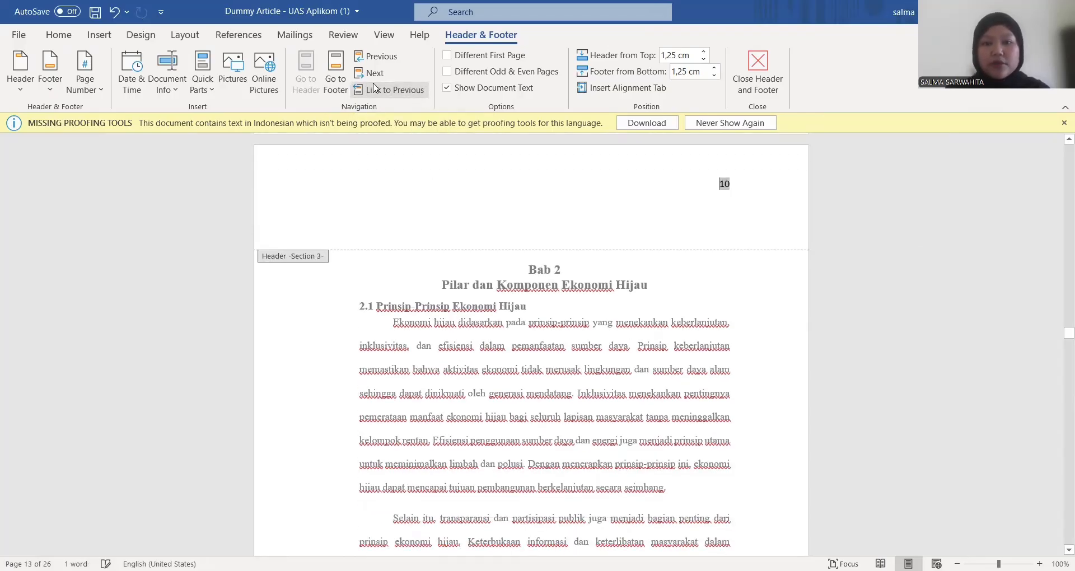
left_click(337, 72)
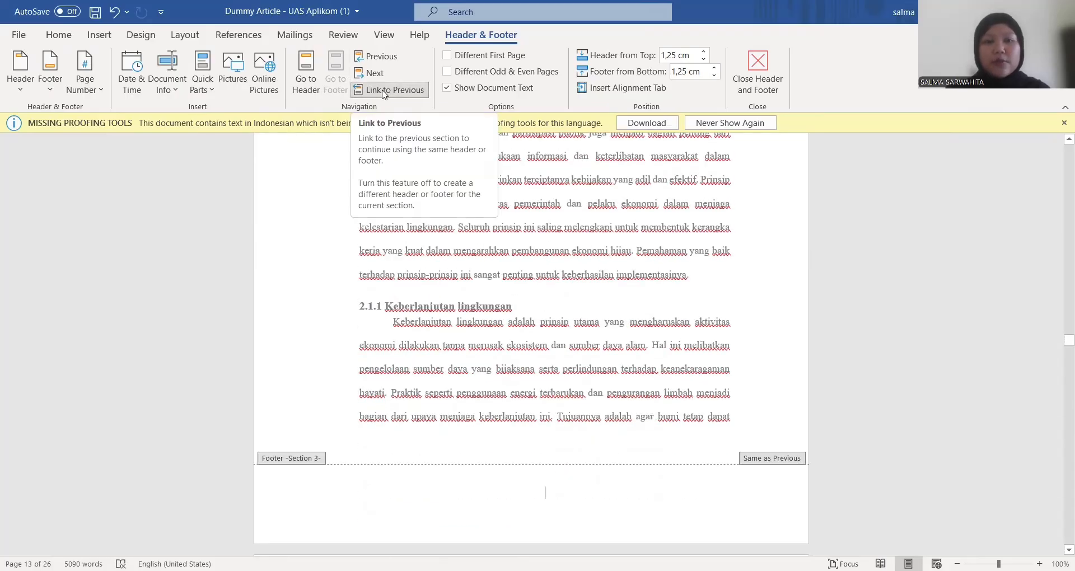
left_click(385, 92)
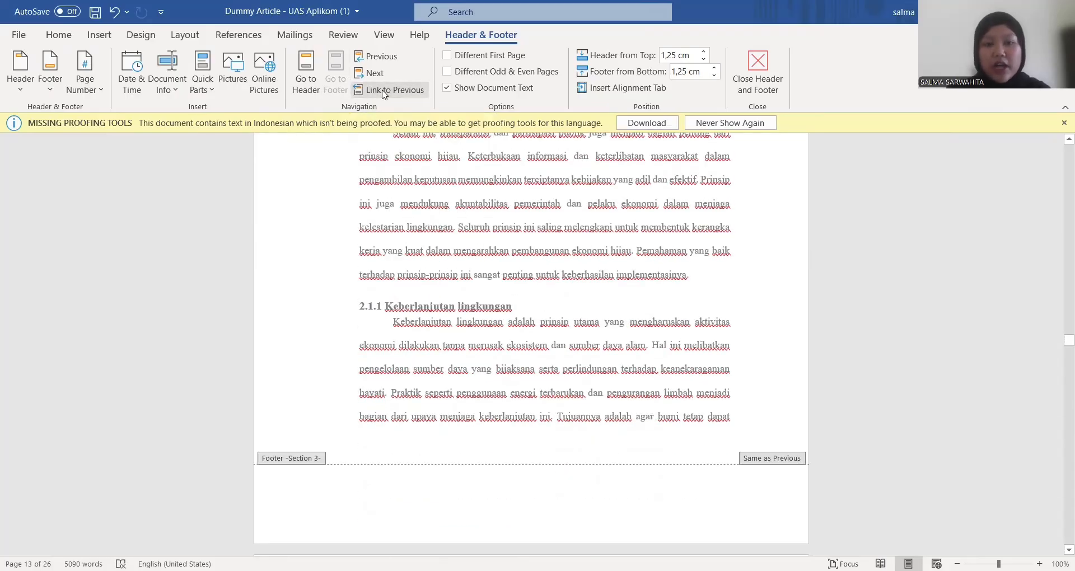
left_click(447, 56)
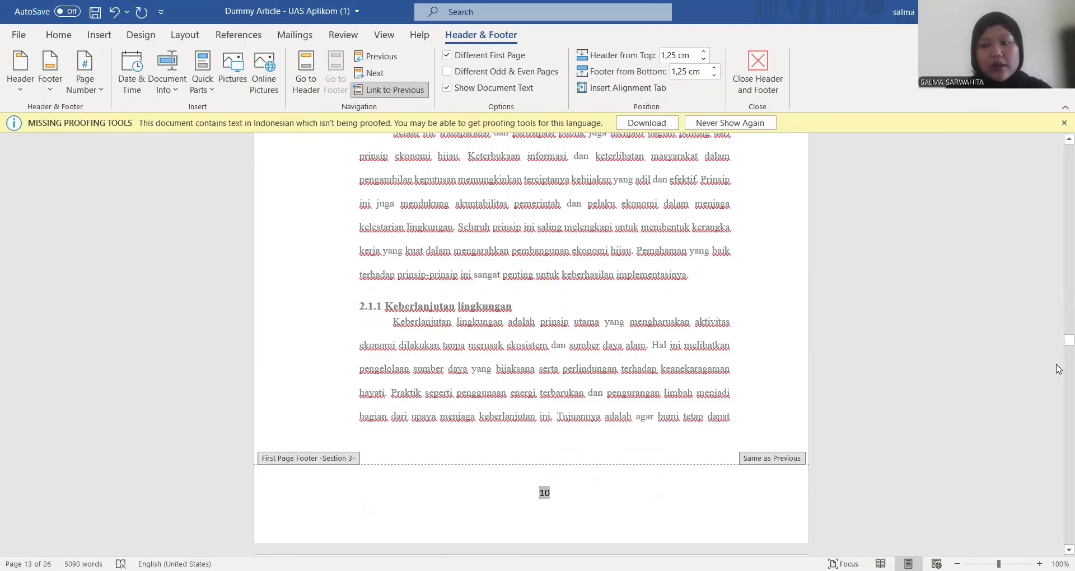
- Unlink the header of Section 4, where Bab 3 begins, from the previous section, enable Different First Page and return to the body text
left_click_drag(1059, 346, 1059, 440)
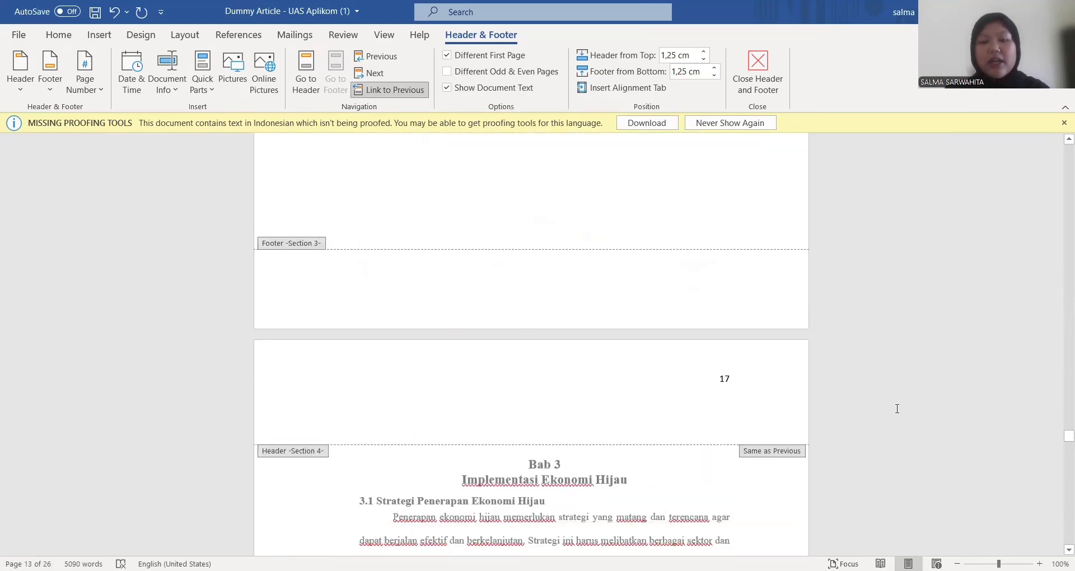
left_click(724, 382)
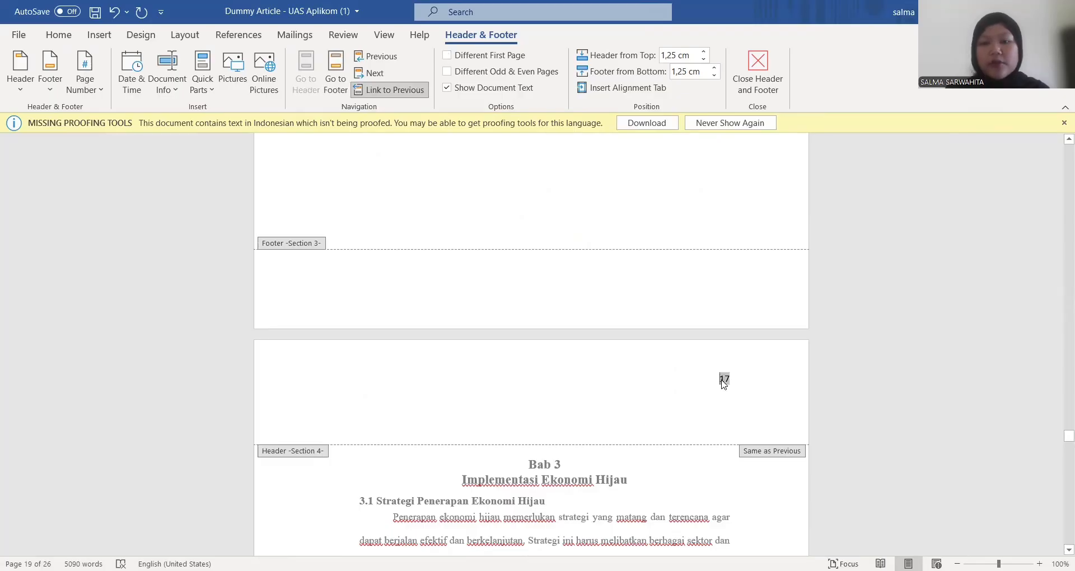
left_click(390, 90)
left_click(337, 79)
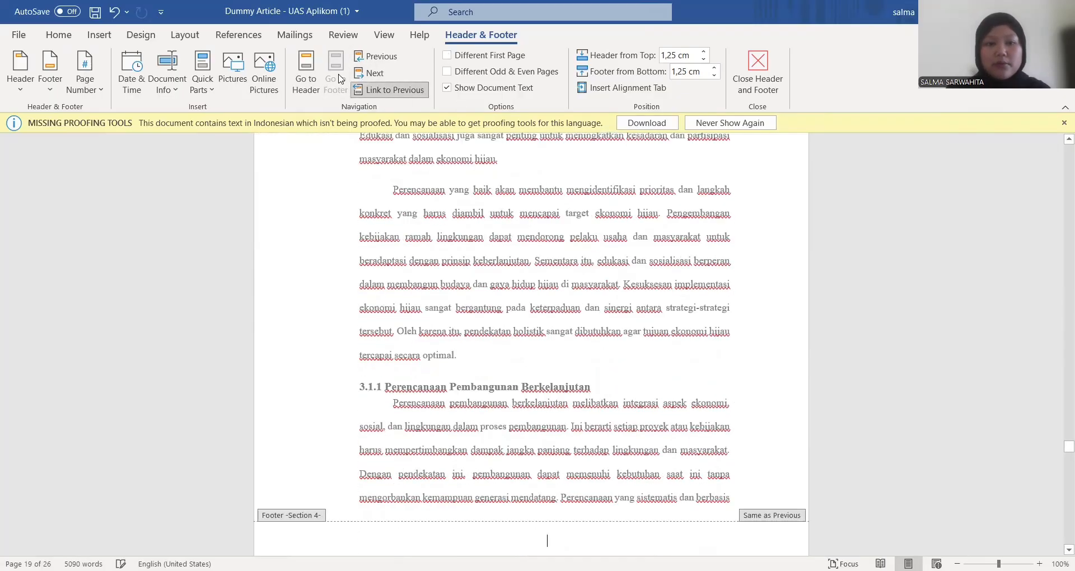
left_click(446, 55)
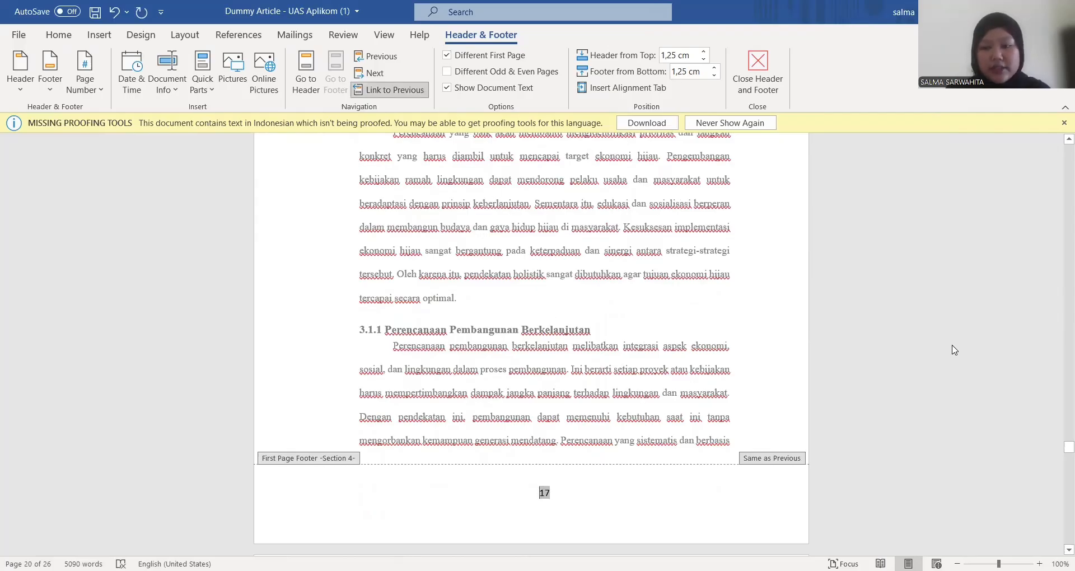
double_click(651, 365)
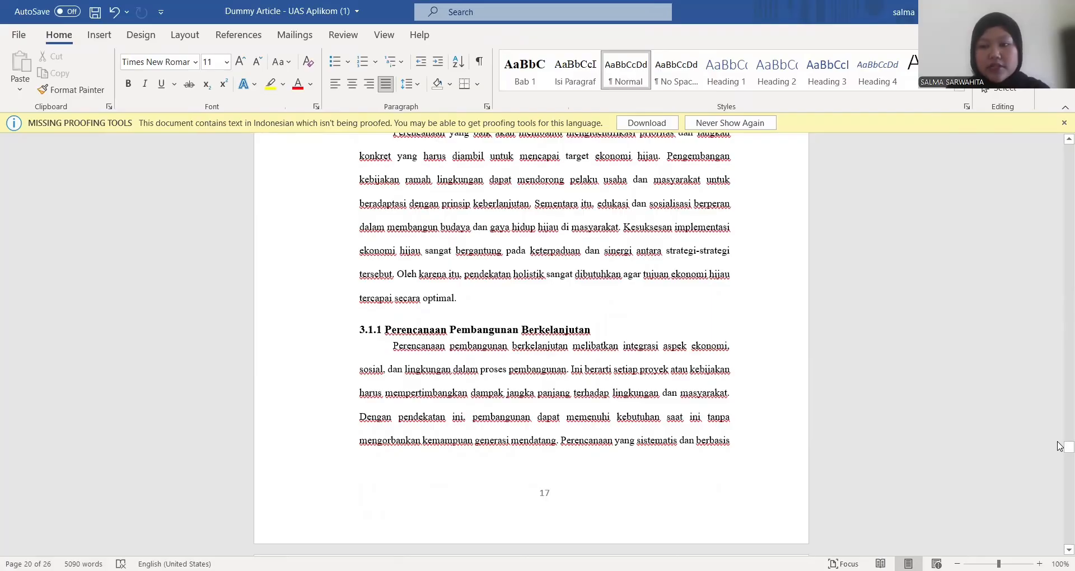
- Insert a page break before the DAFTAR ISI heading on the document's first page
left_click_drag(1066, 446, 1066, 150)
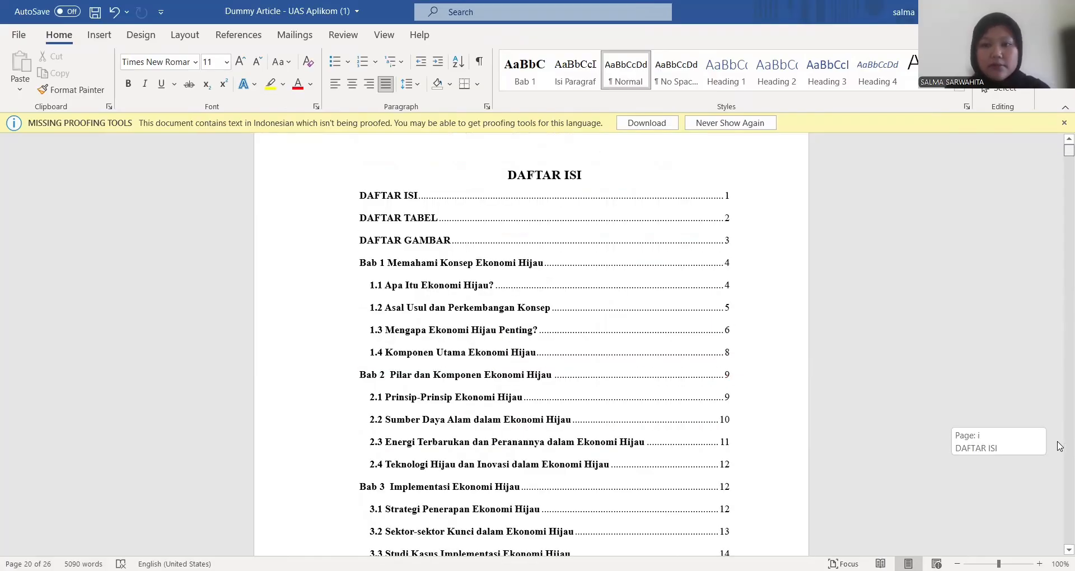
scroll(1059, 446, "down", 10)
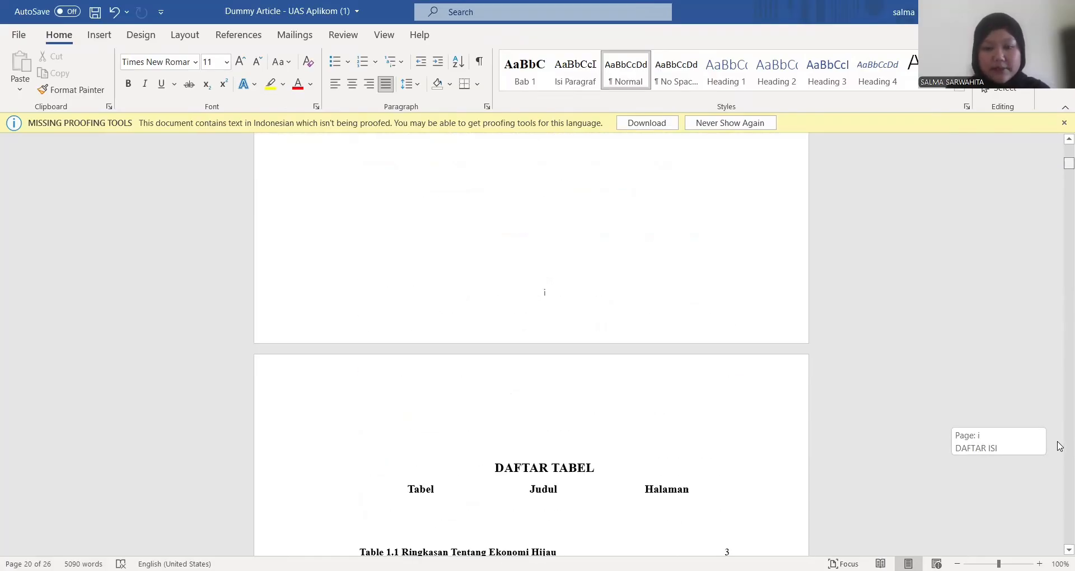
scroll(1060, 446, "down", 15)
scroll(1059, 447, "down", 15)
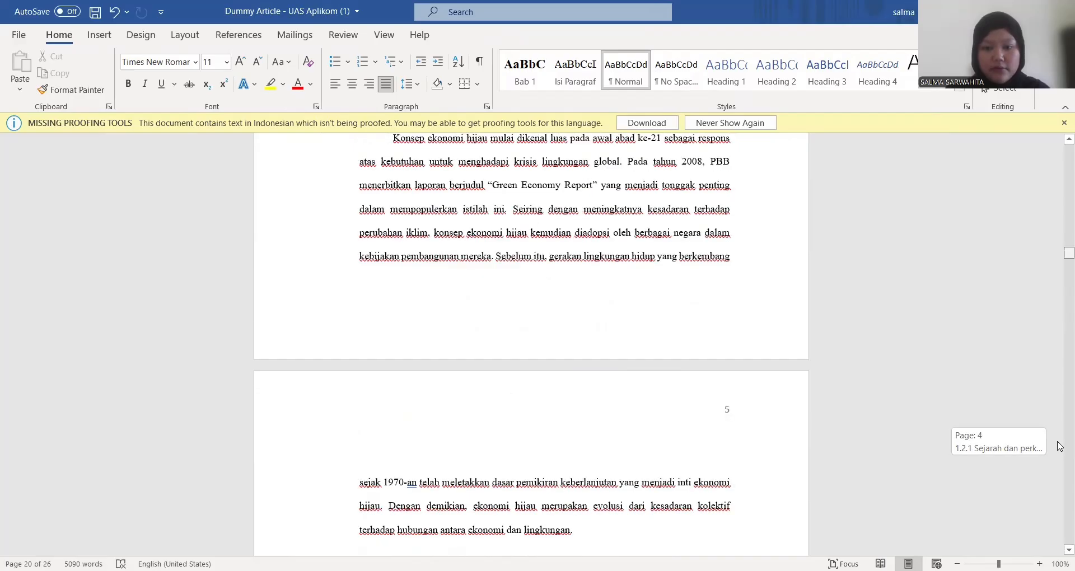
scroll(1060, 446, "up", 20)
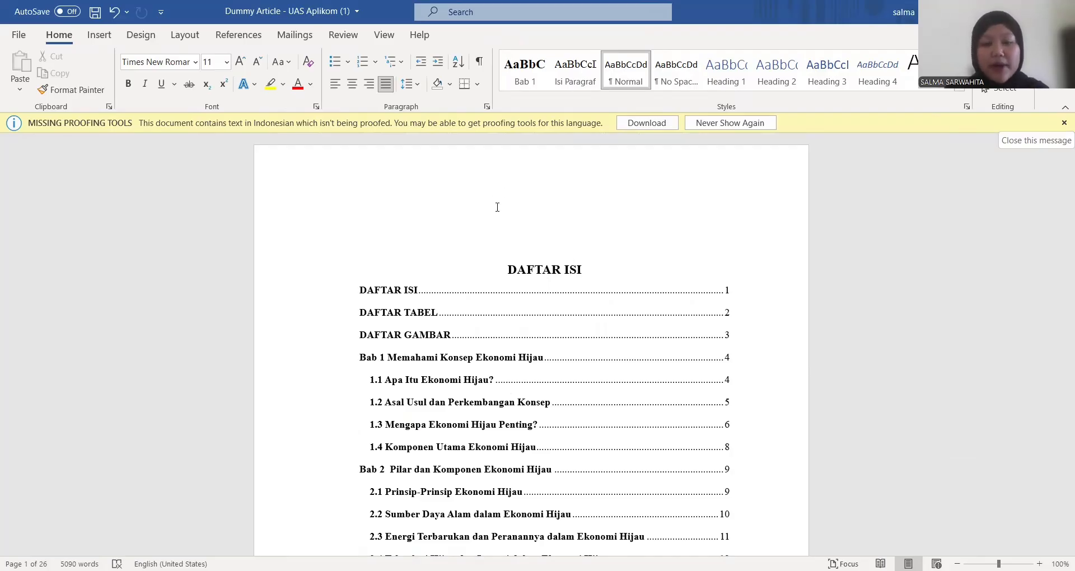
left_click(509, 269)
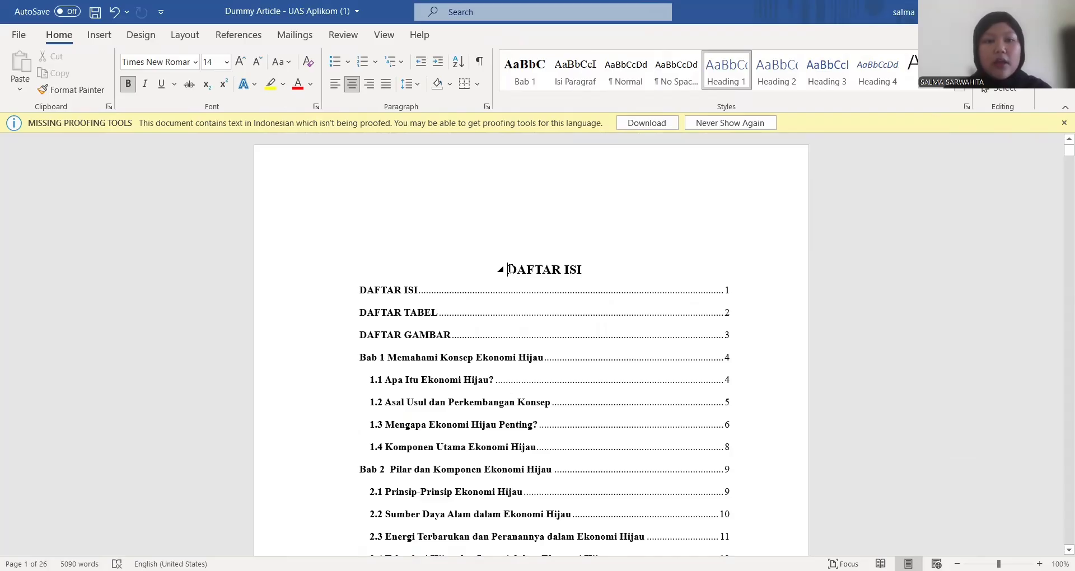
left_click(196, 37)
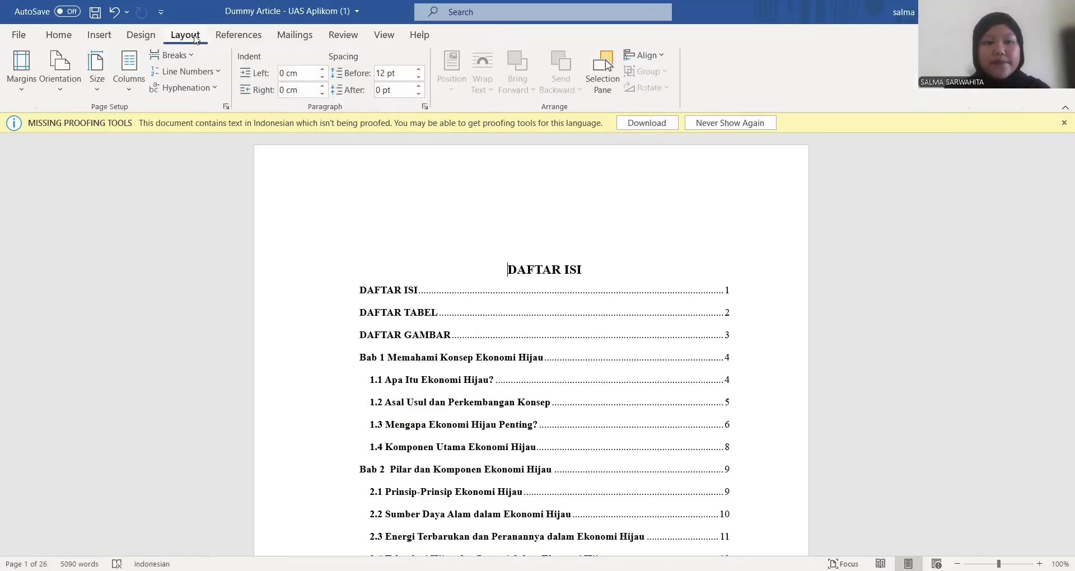
left_click(187, 54)
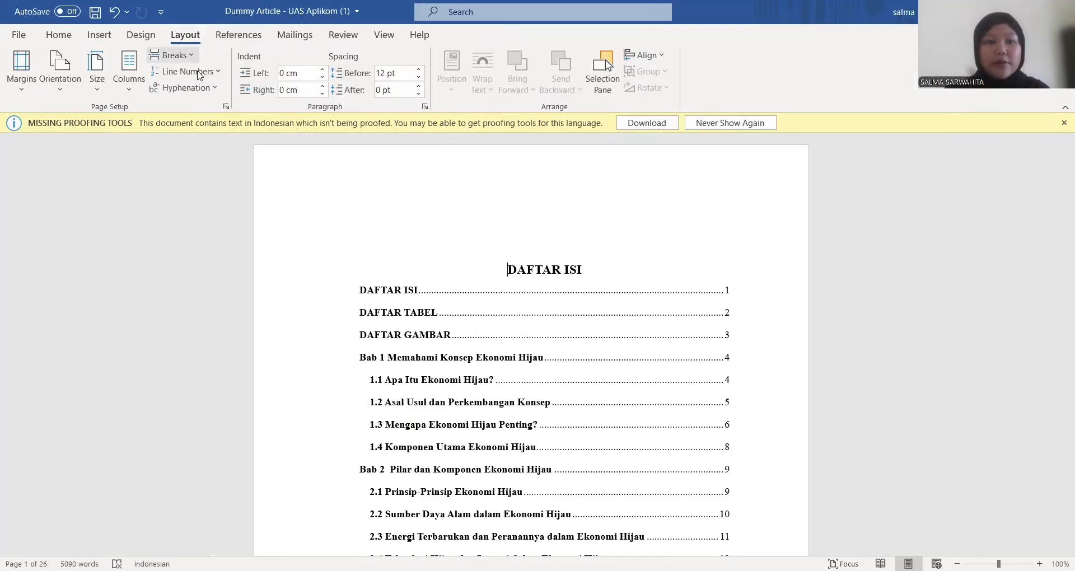
left_click(217, 102)
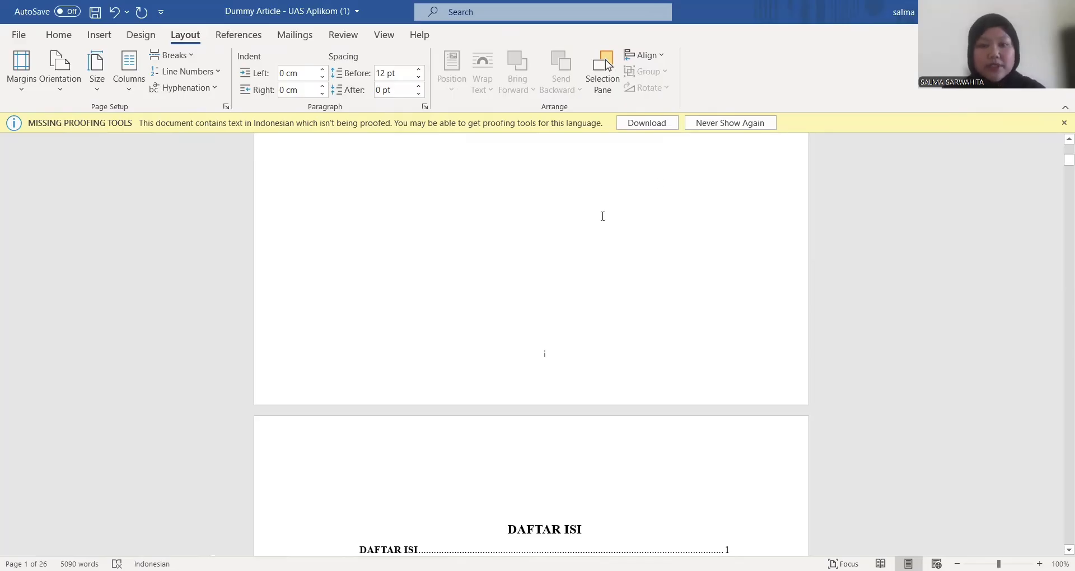
- Enter the title LEMBAR PERSETUJUAN on the new blank page before DAFTAR ISI
key("ctrl+Return")
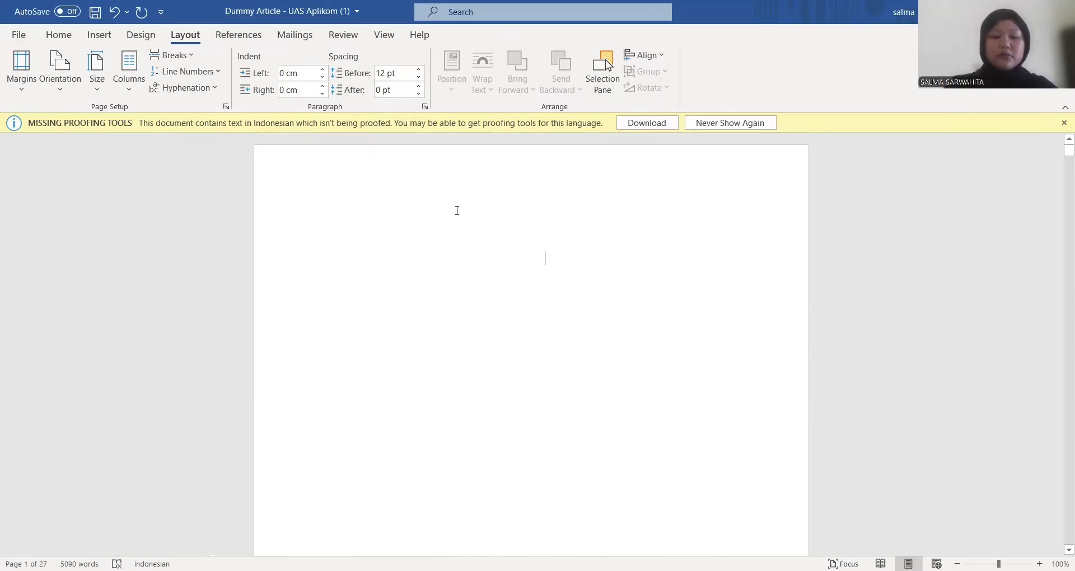
type("LE")
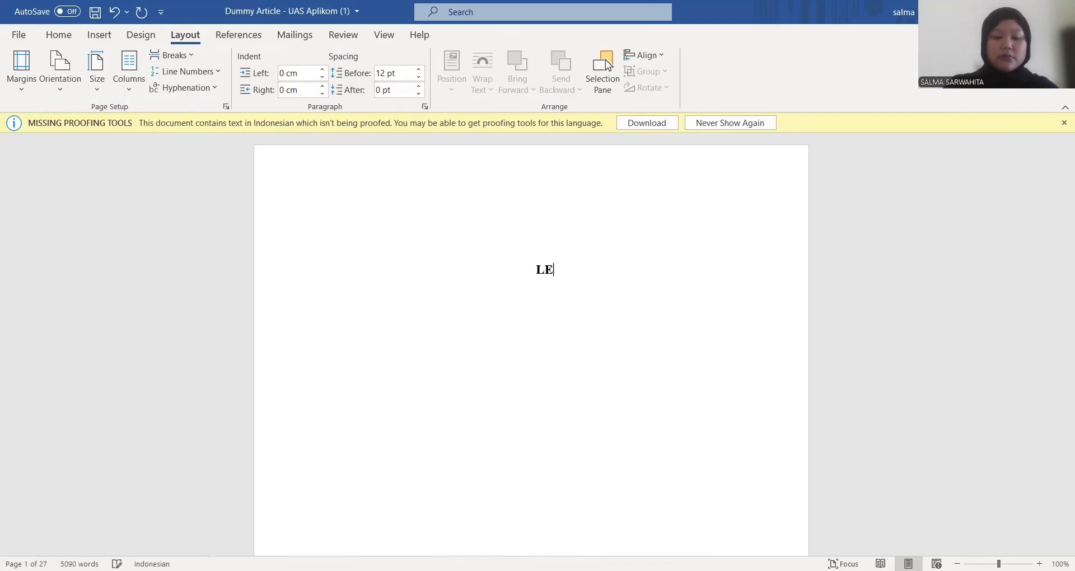
type("MBAR")
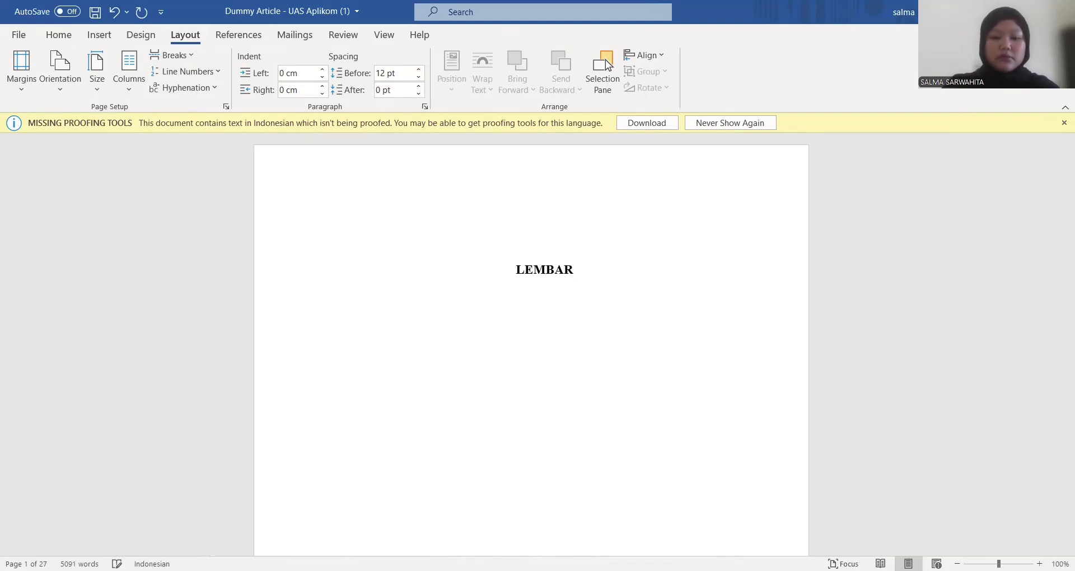
type(" PERSETUJ")
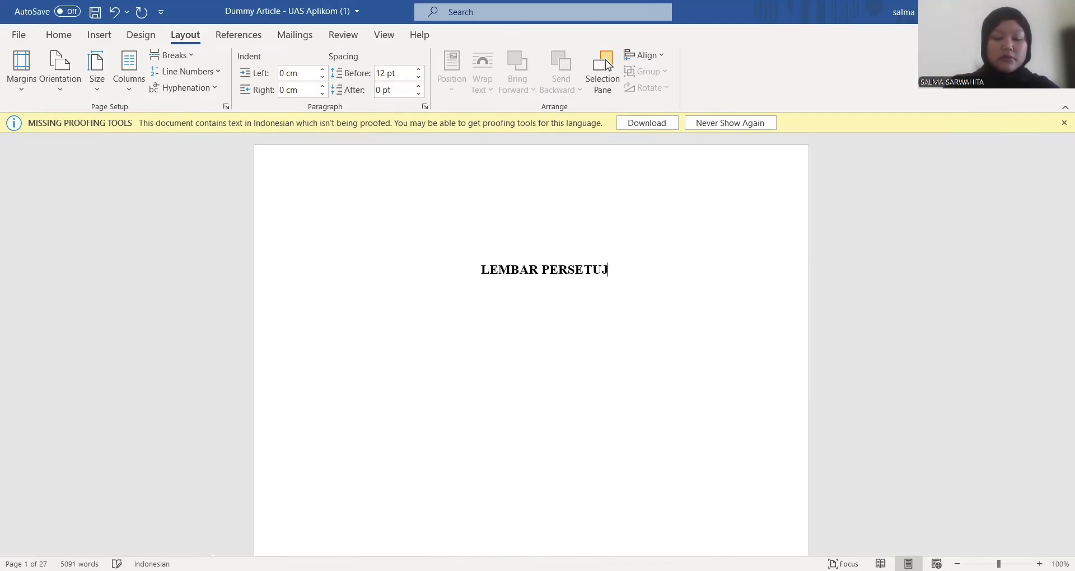
type("UAN")
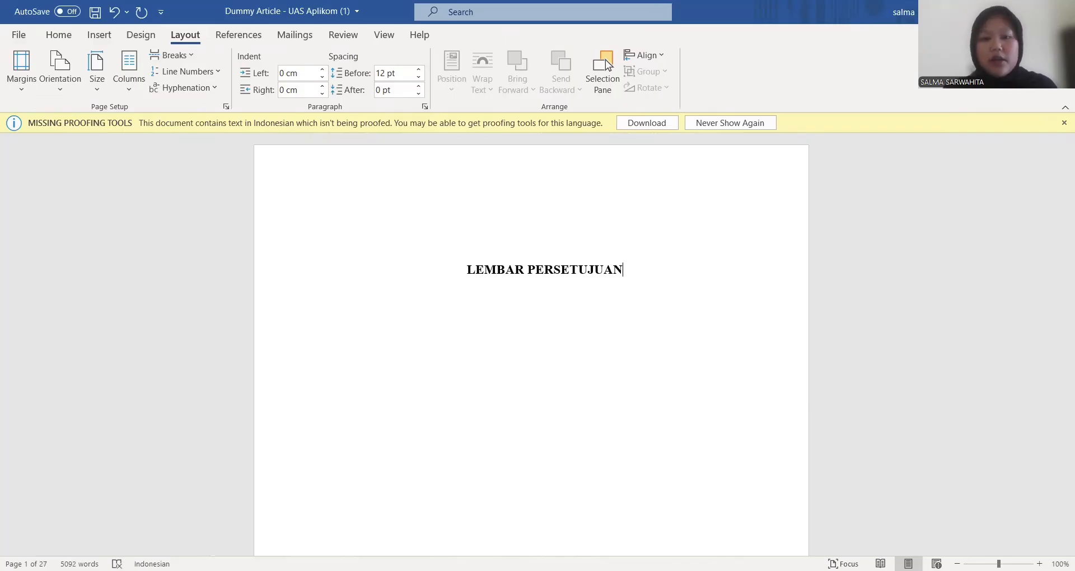
- Insert a page break before LEMBAR PERSETUJUAN and enter the title PENGESAHAN on the new page
left_click(470, 270)
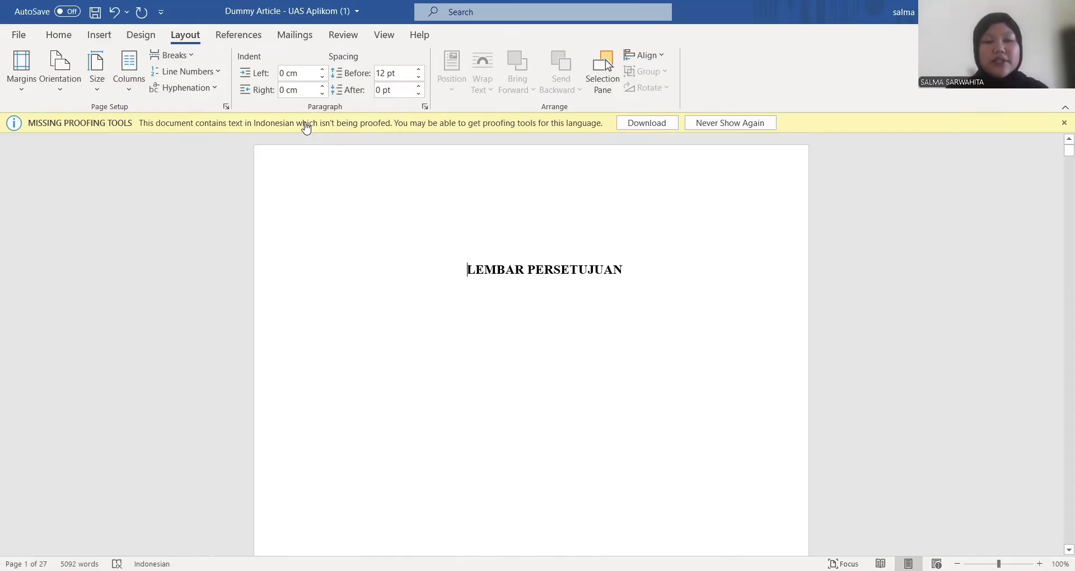
left_click(191, 56)
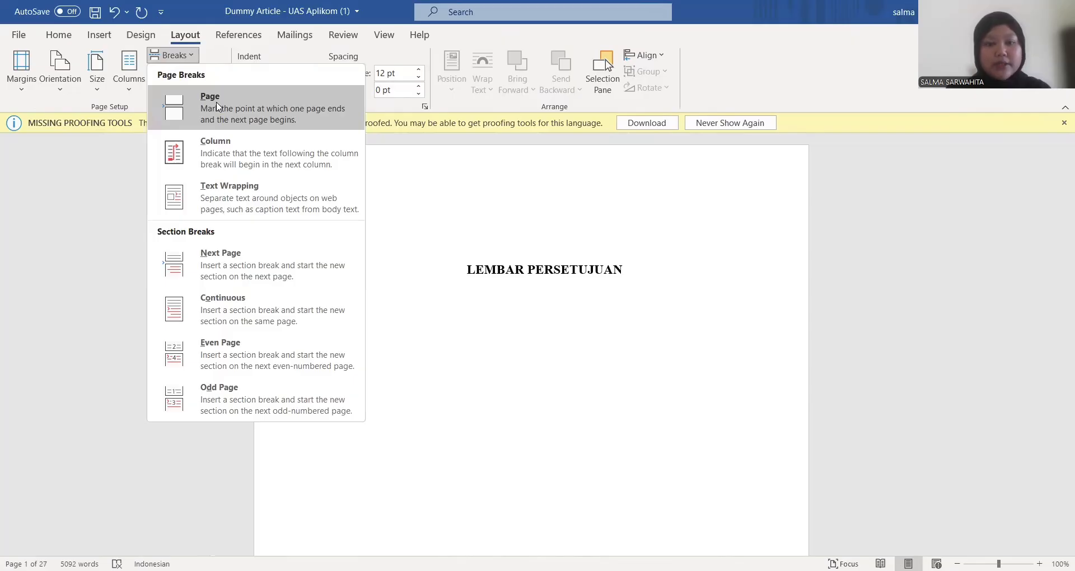
left_click(217, 106)
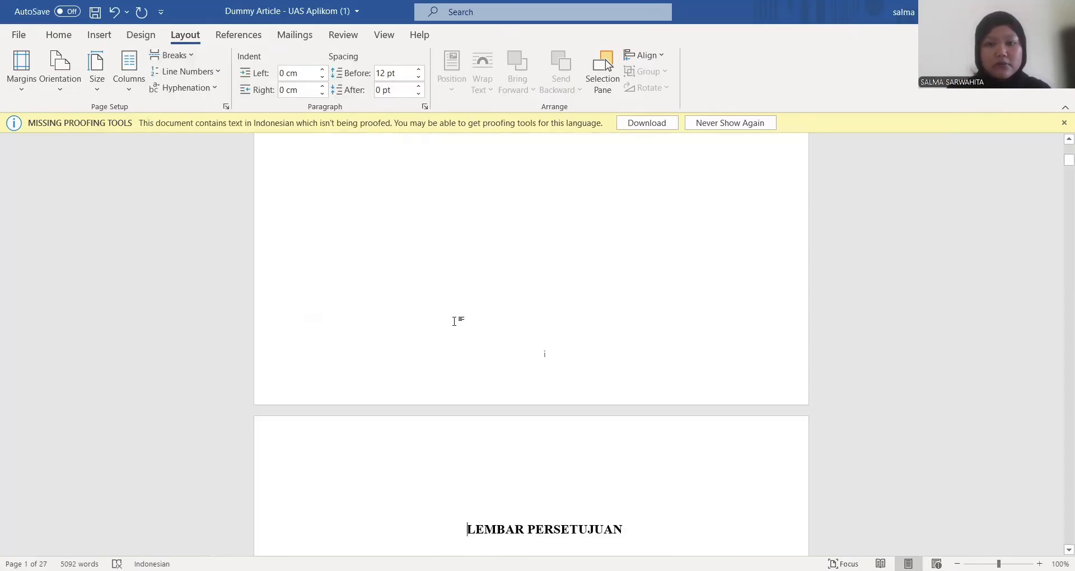
key("ctrl+Return")
type("P")
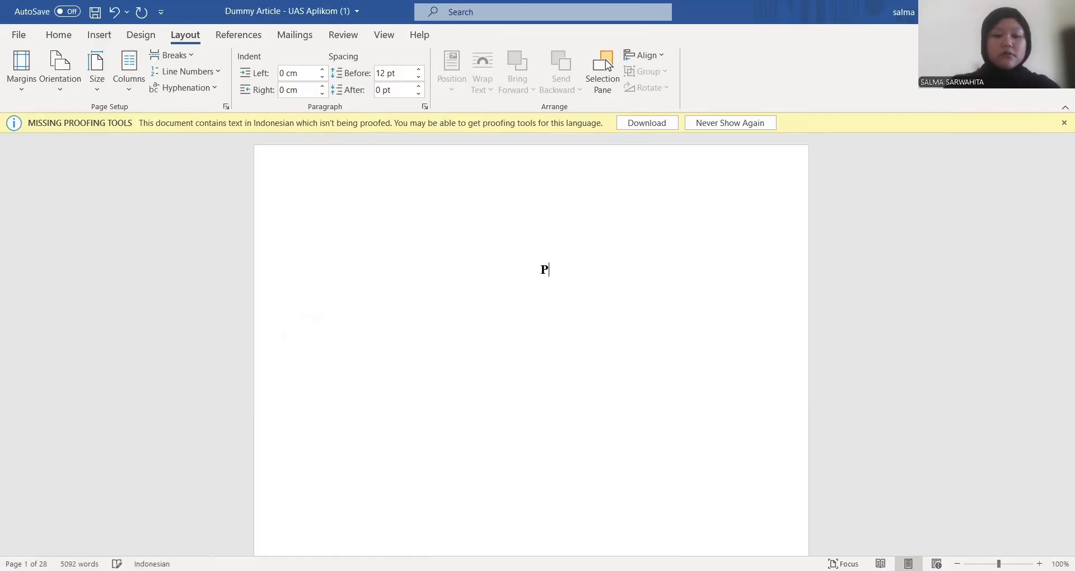
type("ENGE")
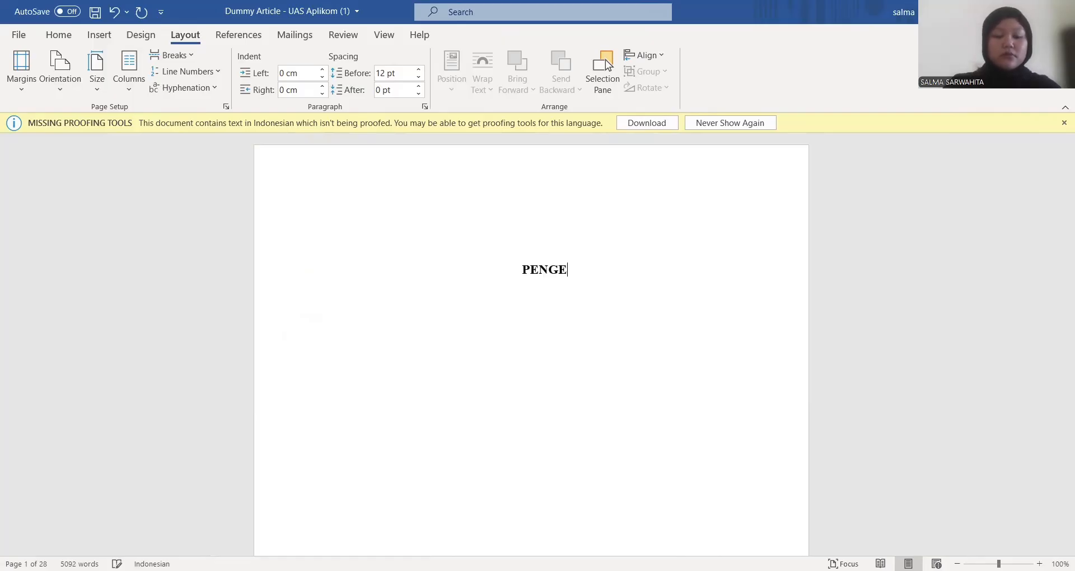
type("SAHAN")
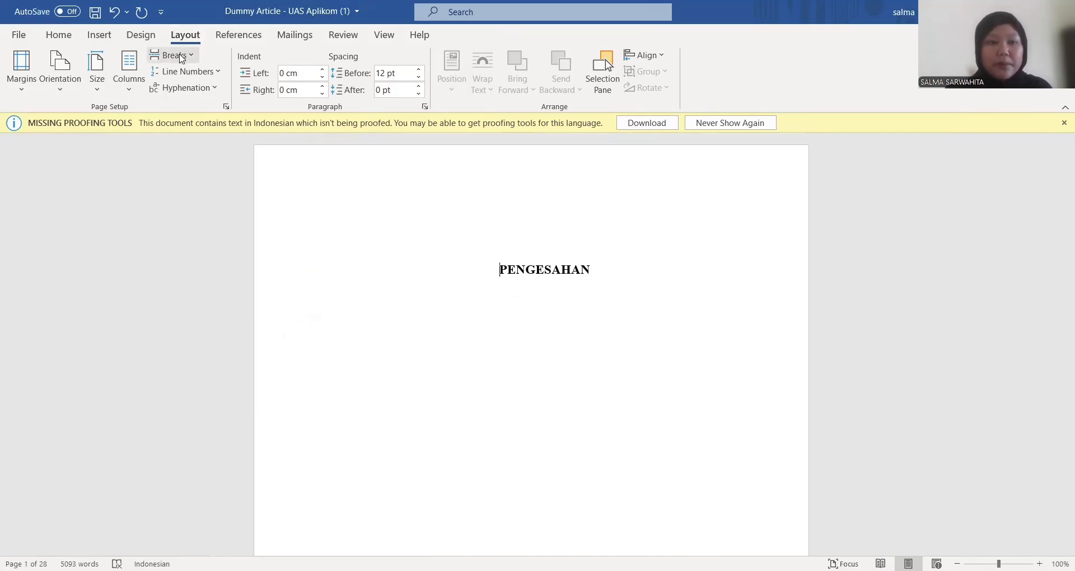
- Insert a Next Page section break before the PENGESAHAN title
left_click(182, 57)
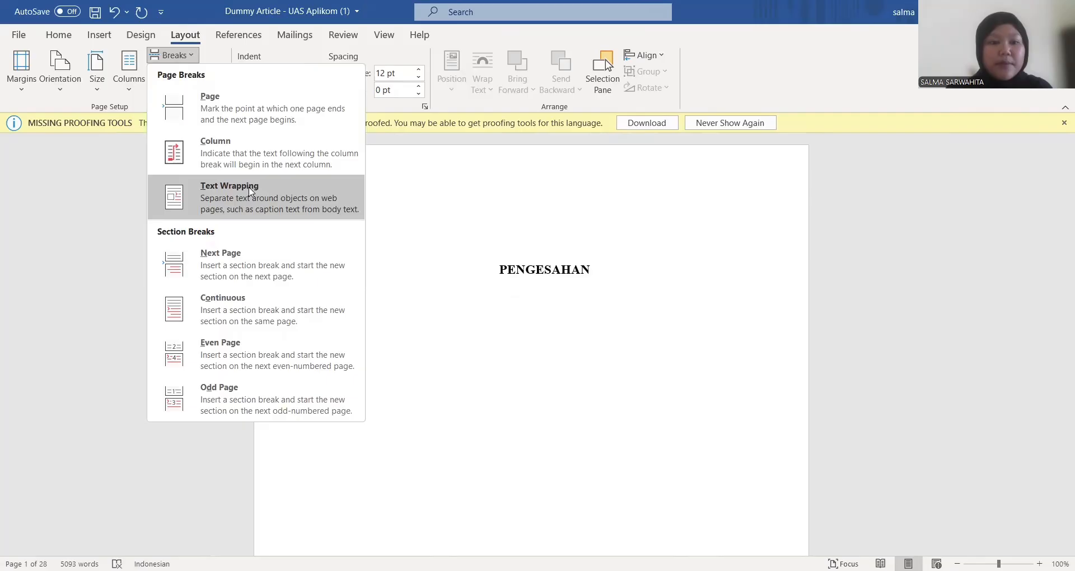
left_click(269, 257)
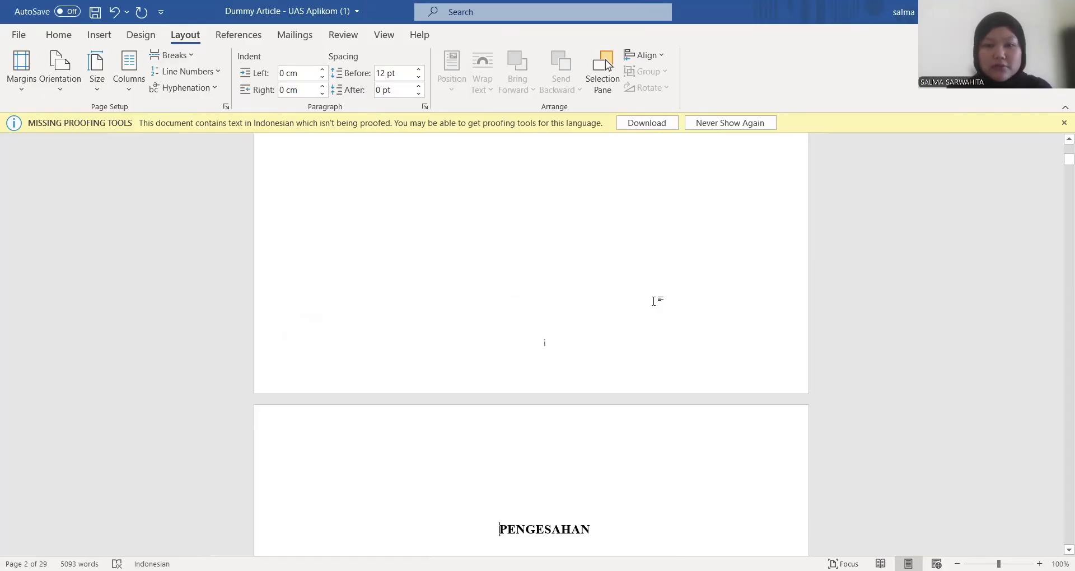
- Enter the title COVER on the blank first page of the document
scroll(497, 237, "up", 10)
double_click(509, 246)
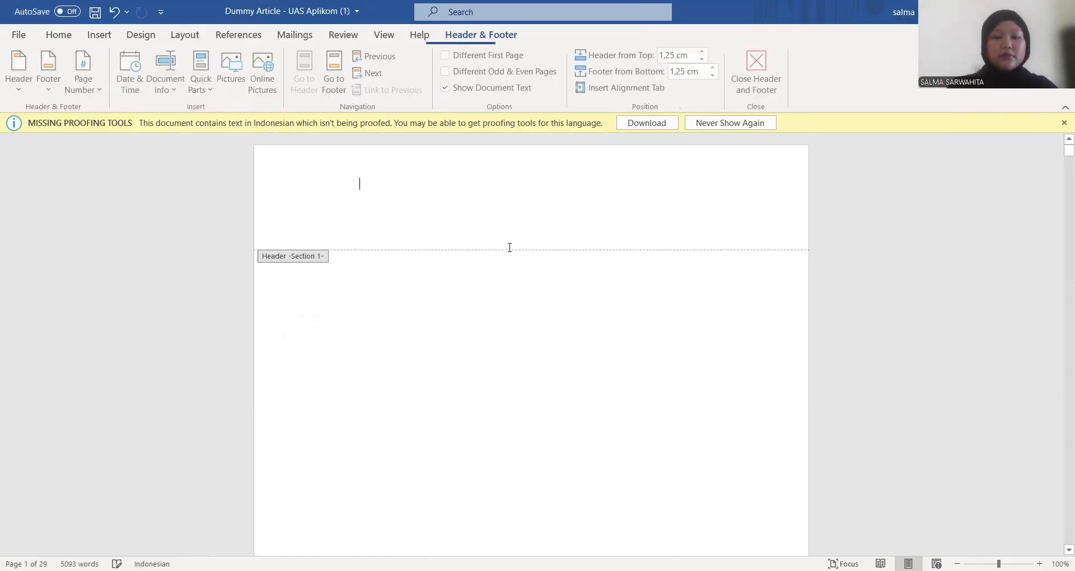
double_click(515, 291)
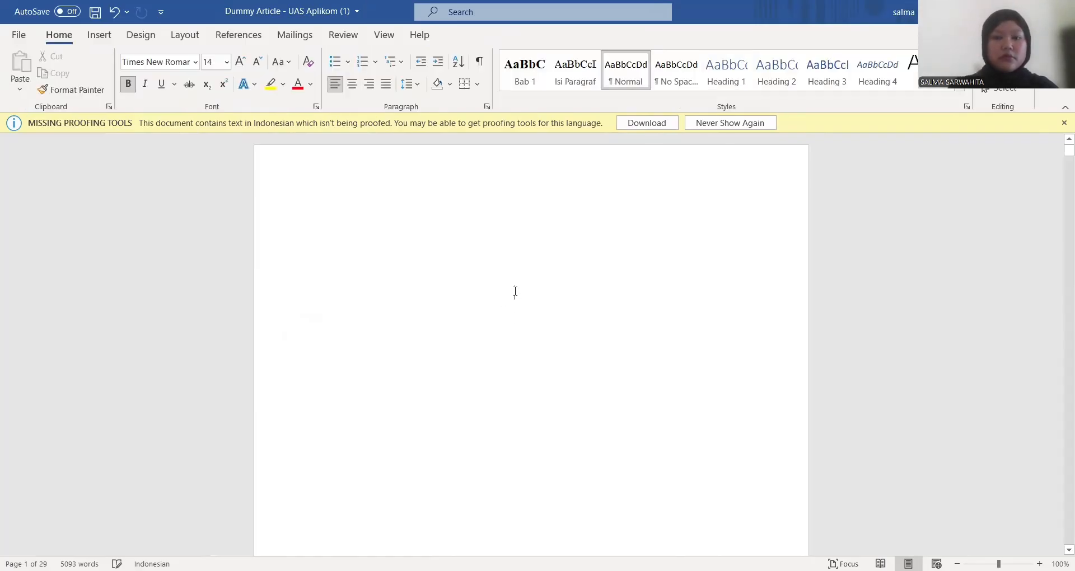
type("C")
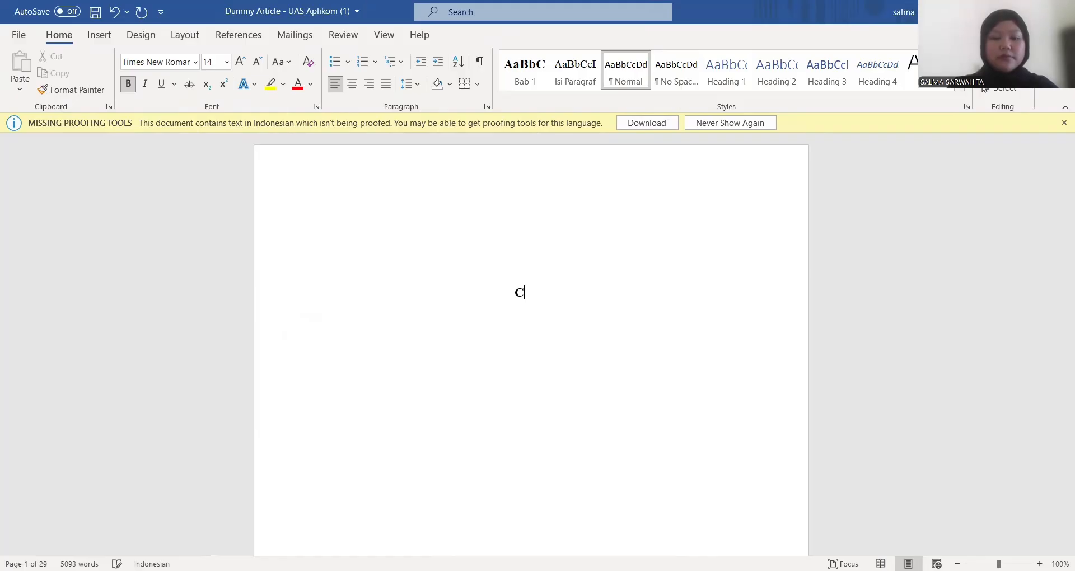
key("BackSpace")
type("C")
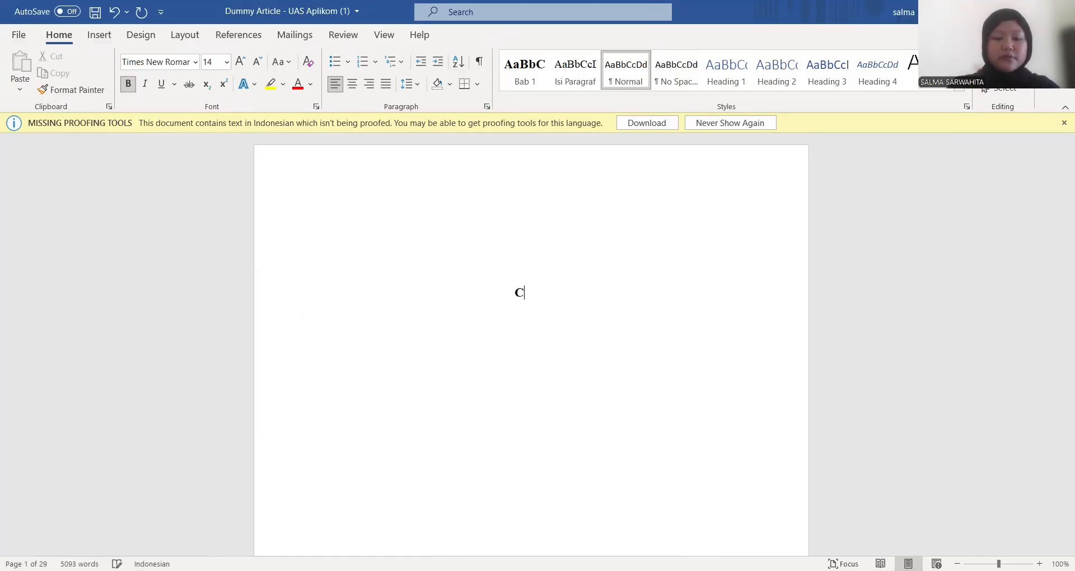
type("OVER")
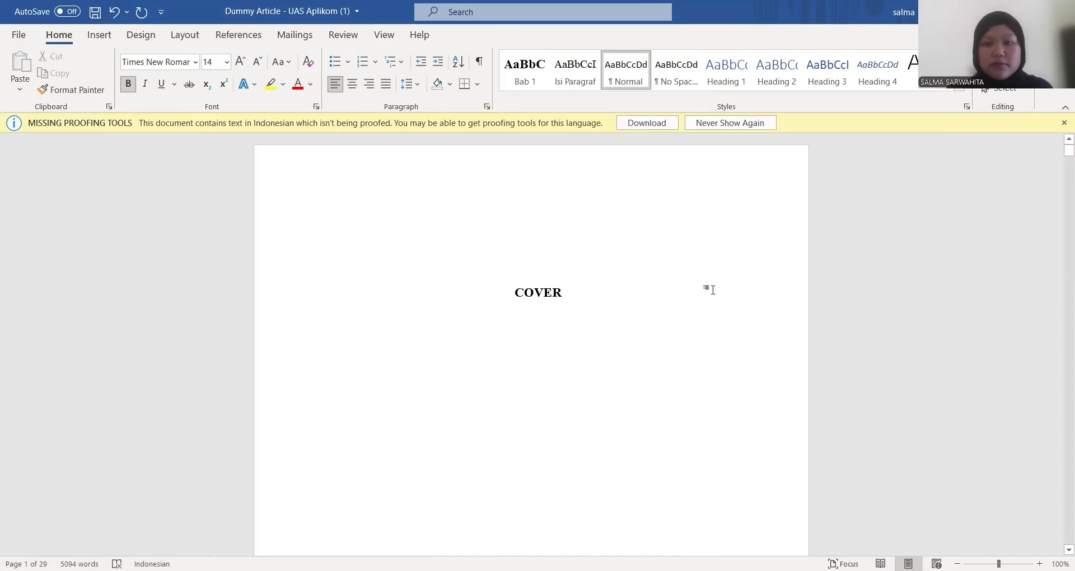
- Update the entire table of contents under DAFTAR ISI, covering both its entries and page numbers
scroll(710, 290, "down", 10)
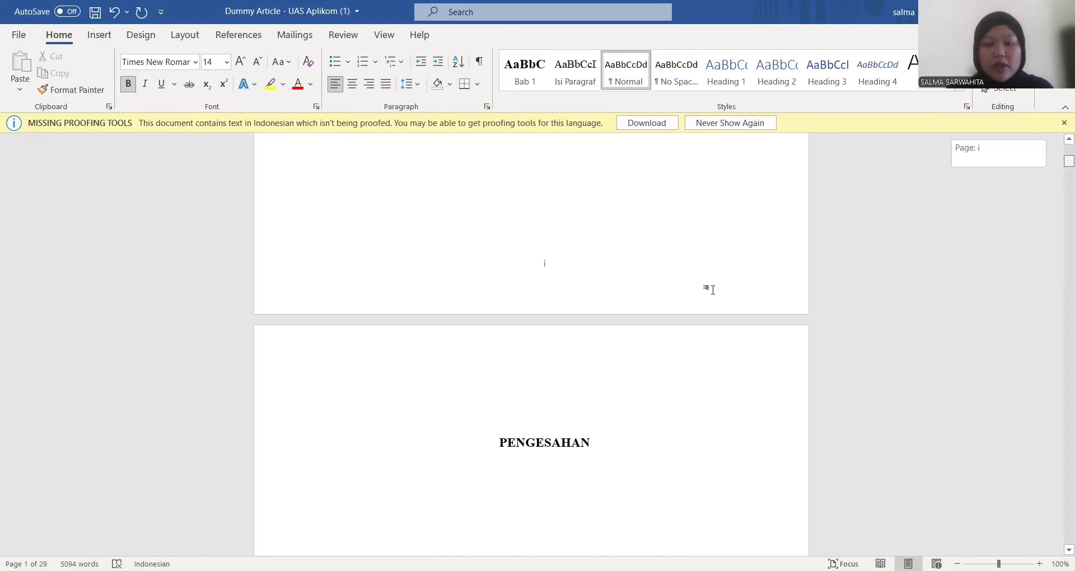
scroll(710, 290, "up", 3)
scroll(710, 289, "down", 3)
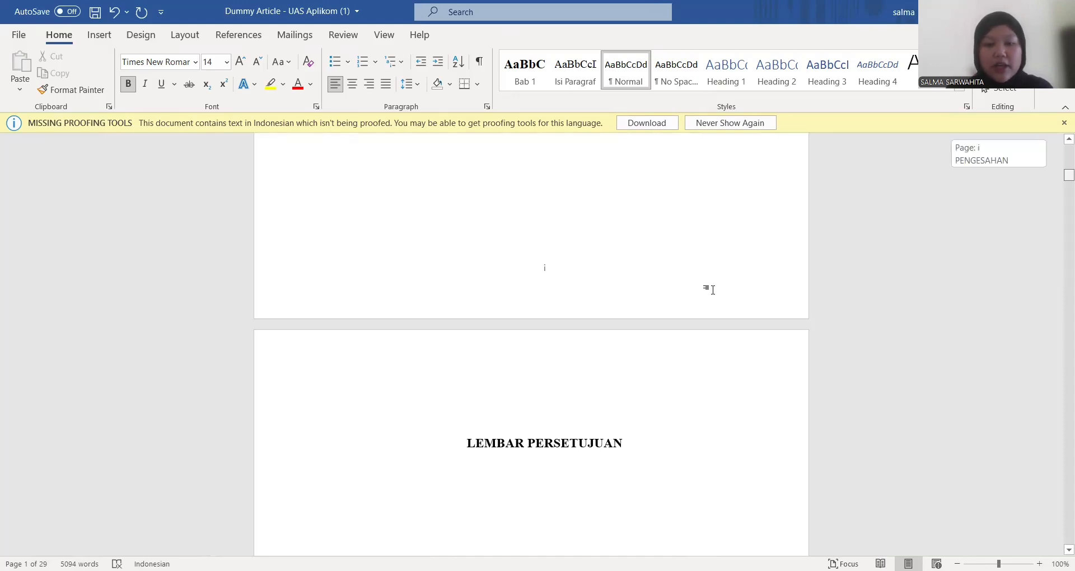
scroll(710, 289, "down", 10)
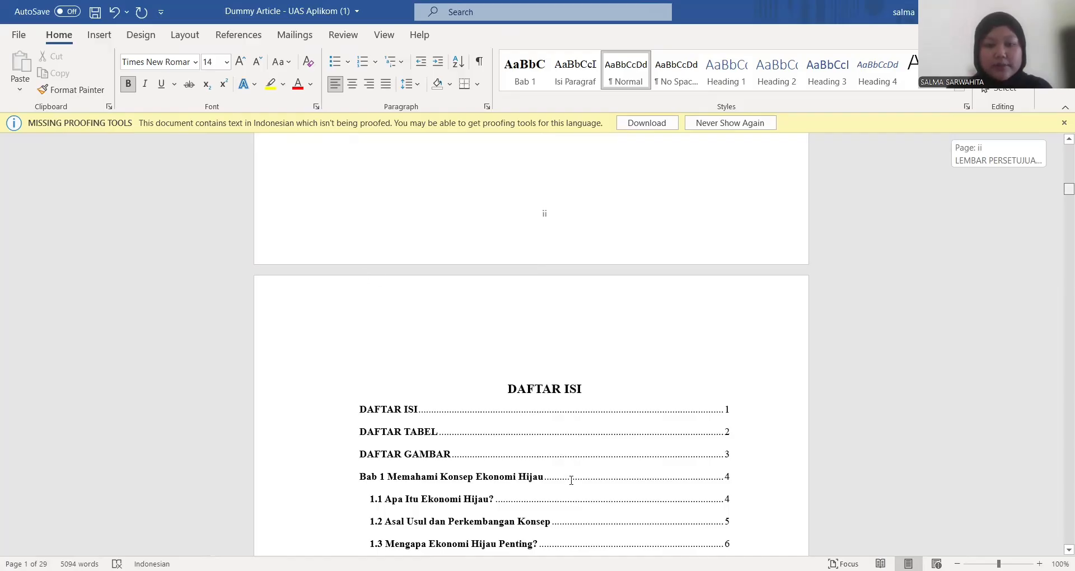
scroll(535, 472, "down", 2)
left_click_drag(535, 477, 359, 277)
left_click(360, 277)
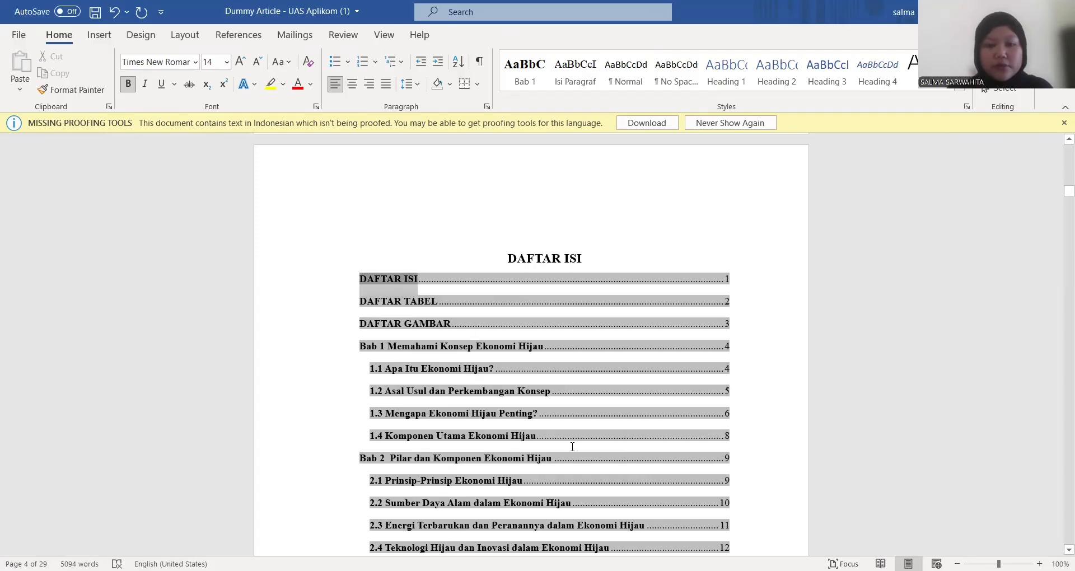
left_click(627, 534)
scroll(612, 499, "down", 5)
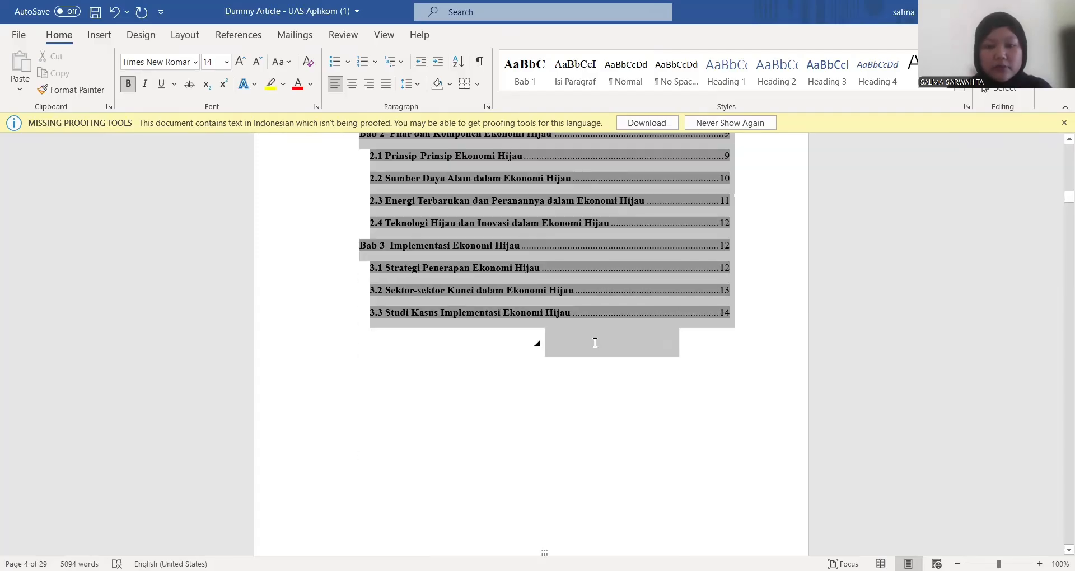
right_click(584, 315)
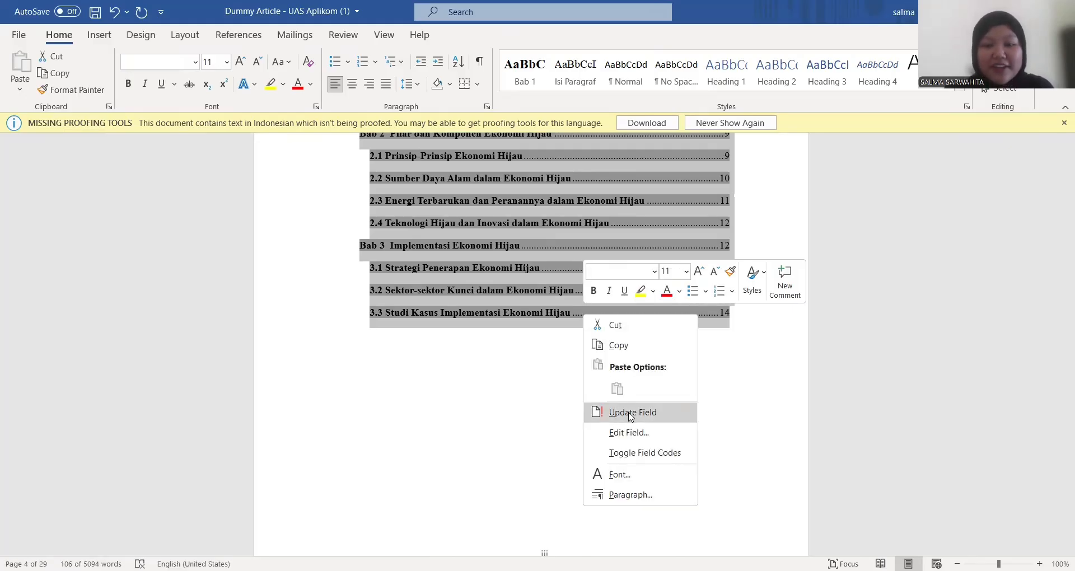
left_click(631, 414)
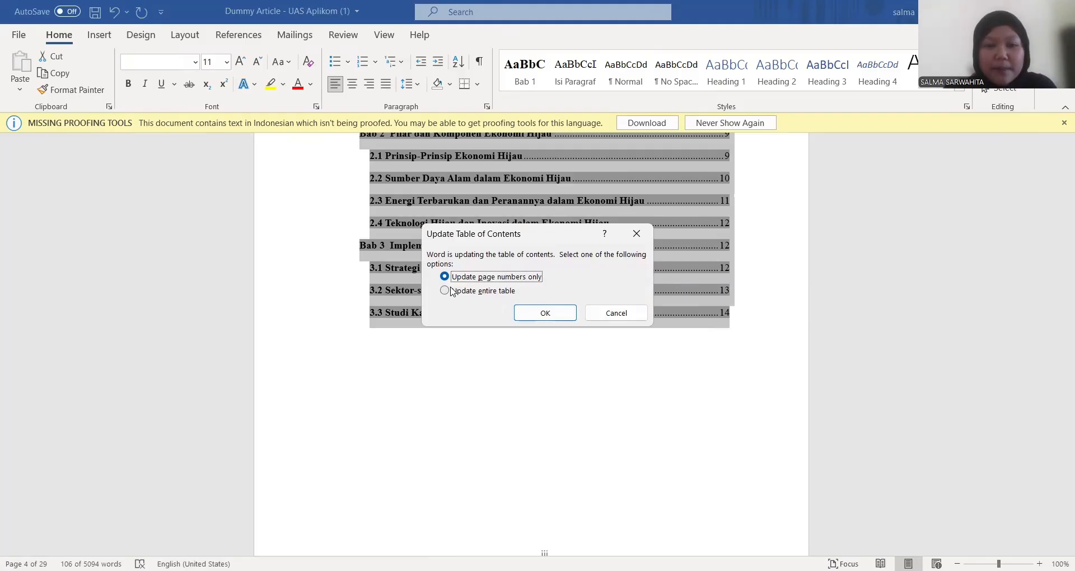
left_click(445, 290)
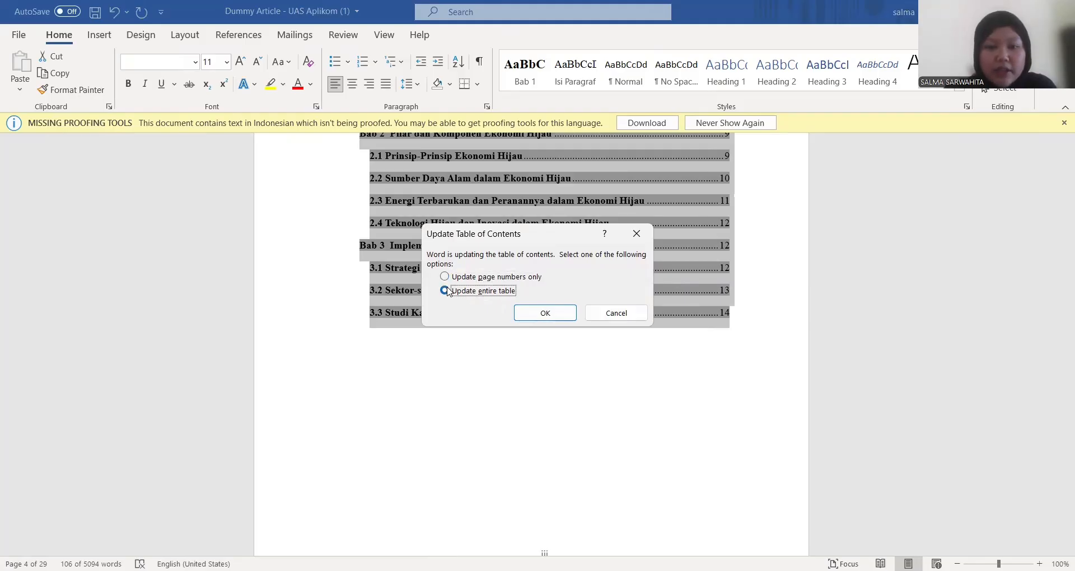
left_click(544, 317)
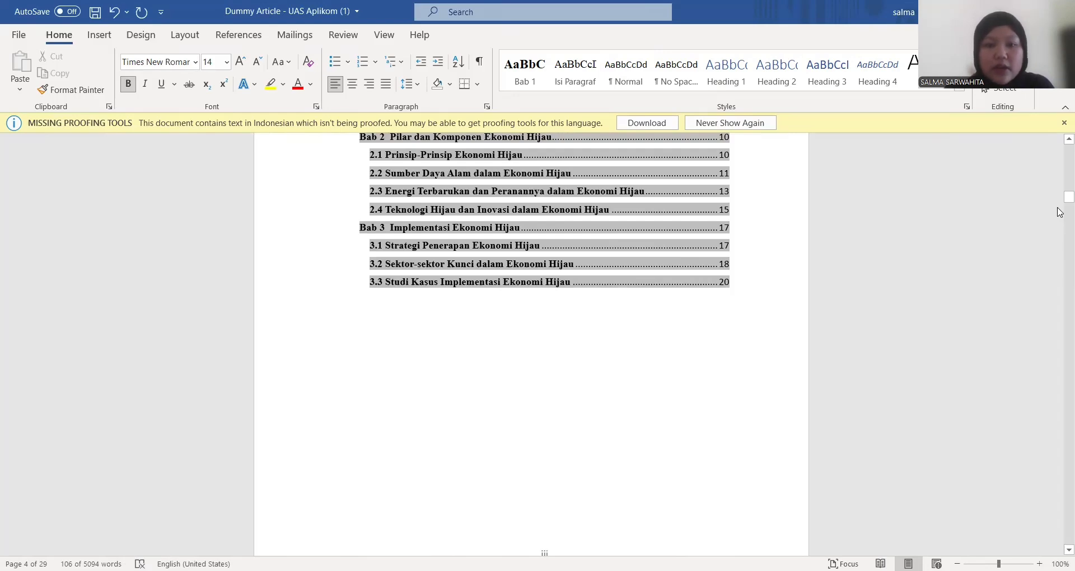
scroll(1060, 212, "up", 5)
scroll(1060, 212, "down", 2)
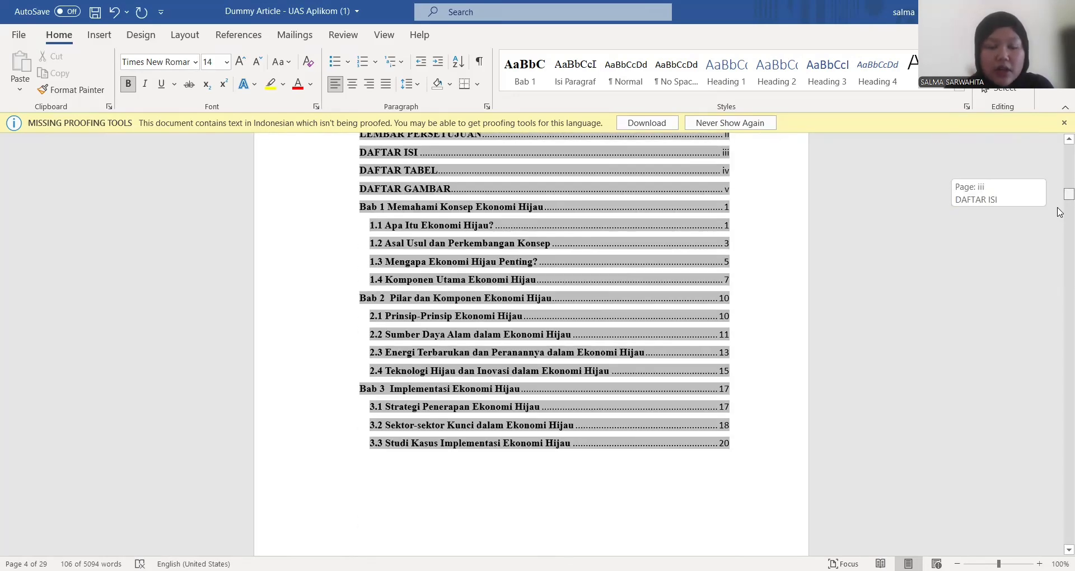
scroll(1060, 212, "down", 1)
scroll(1060, 212, "up", 5)
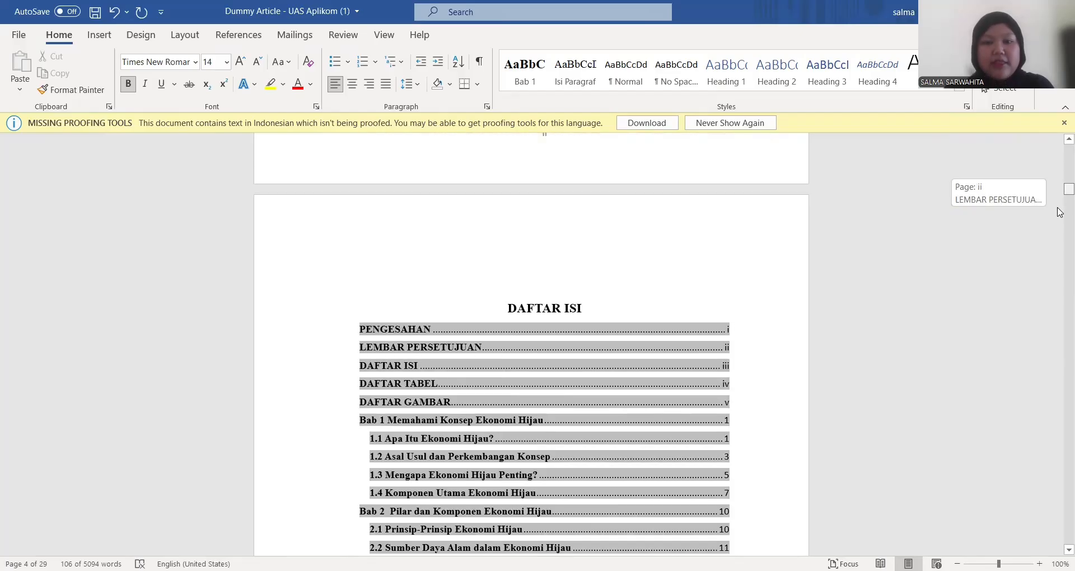
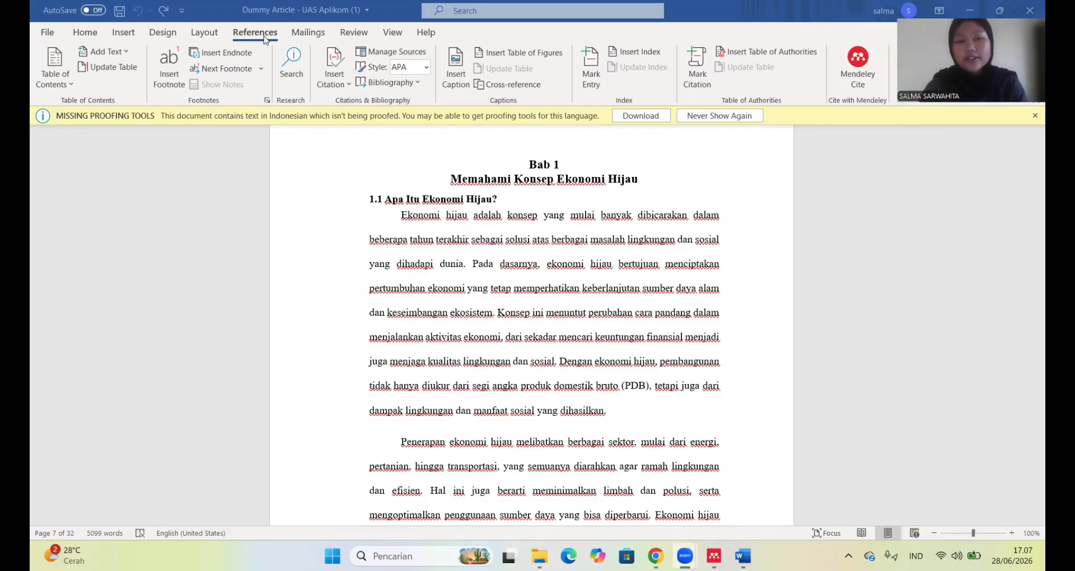
- Insert a Mendeley Cite citation for MANAJEMEN PENDIDIKAN at the start of the first paragraph of section 1.1
left_click(849, 64)
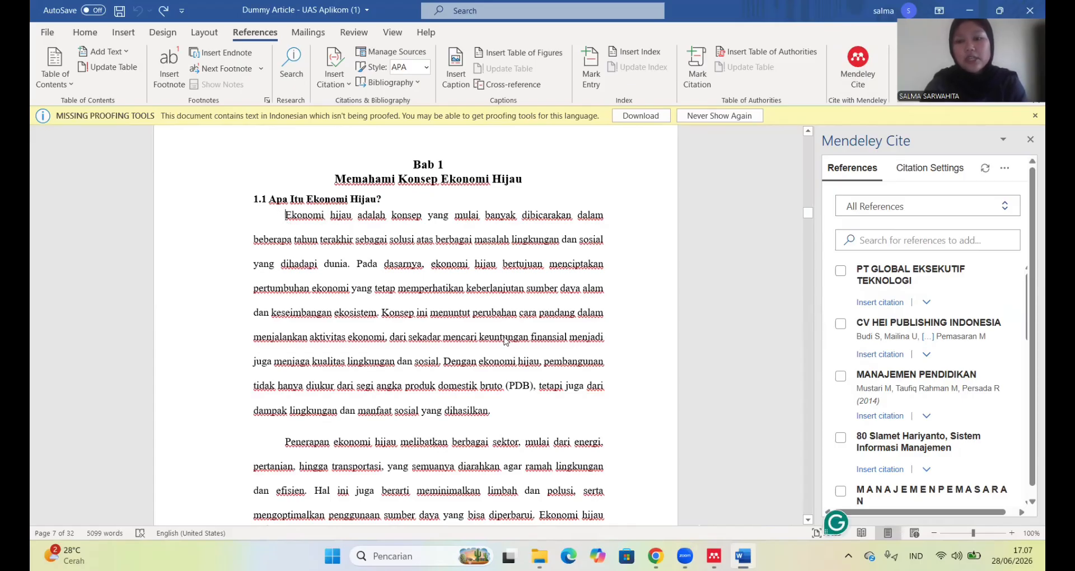
left_click(840, 377)
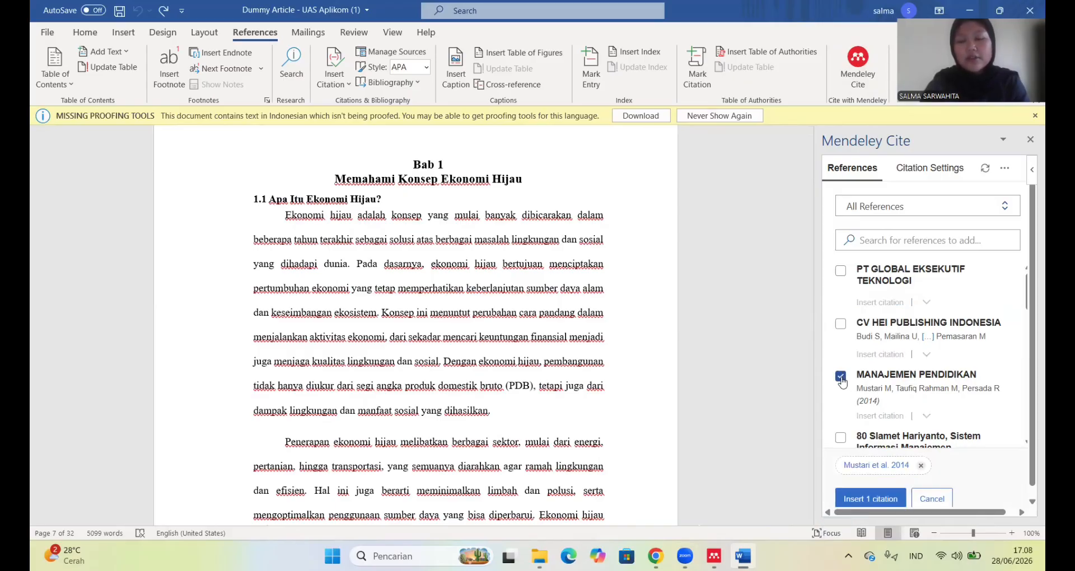
left_click(871, 499)
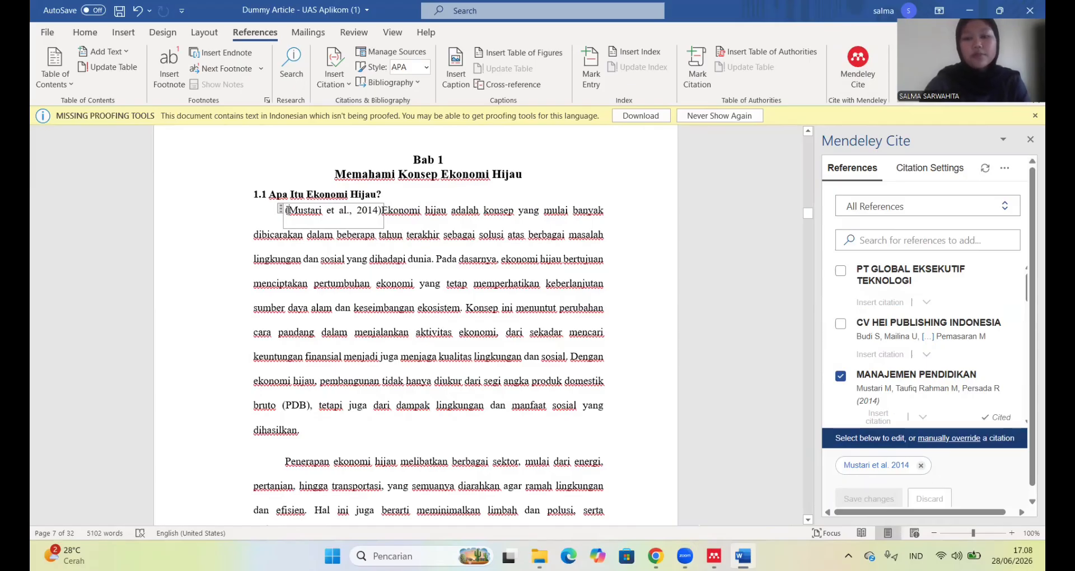
- Reword the citation opening section 1.1 as a narrative citation starting with "Menurut", with only the year 2014 in parentheses
key("ctrl+z")
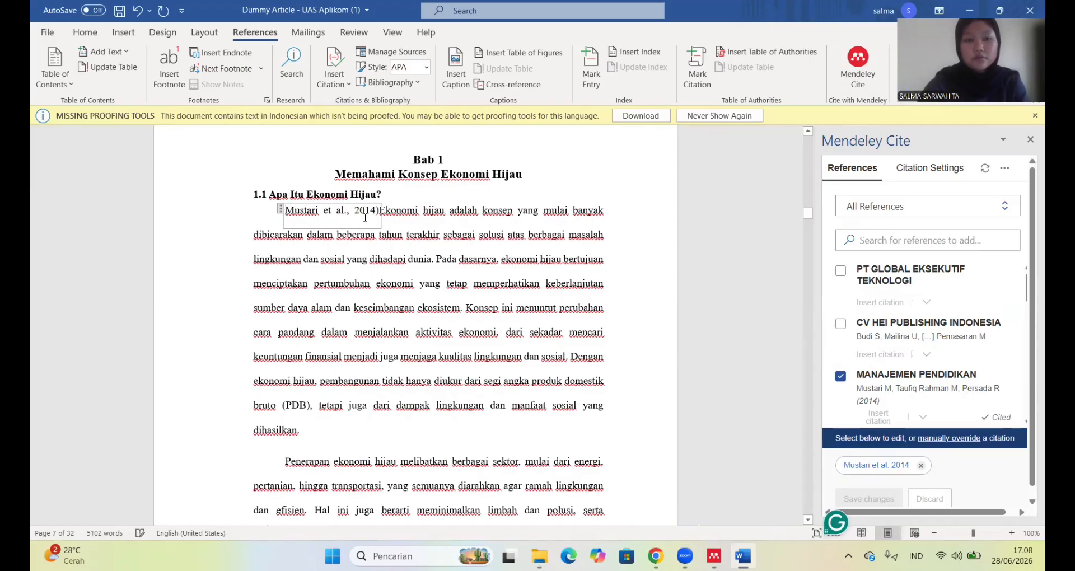
left_click(380, 209)
key("BackSpace")
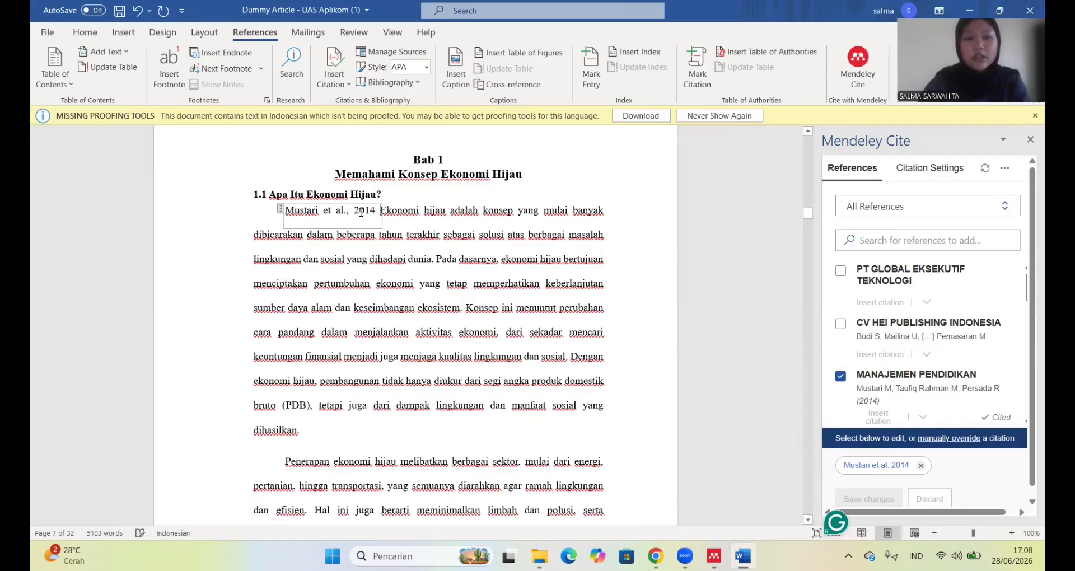
key("BackSpace")
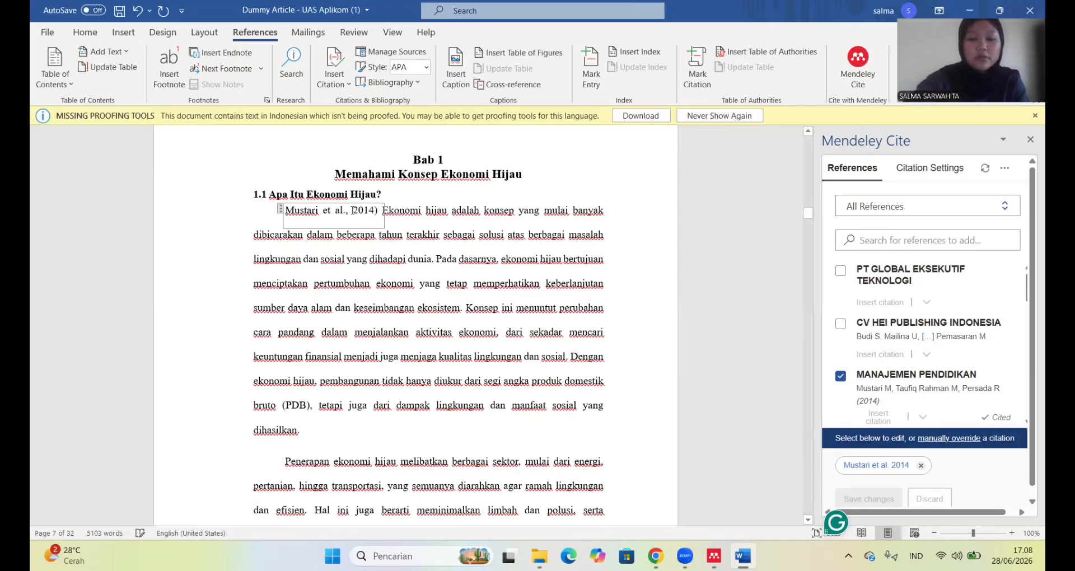
type("(")
key("BackSpace")
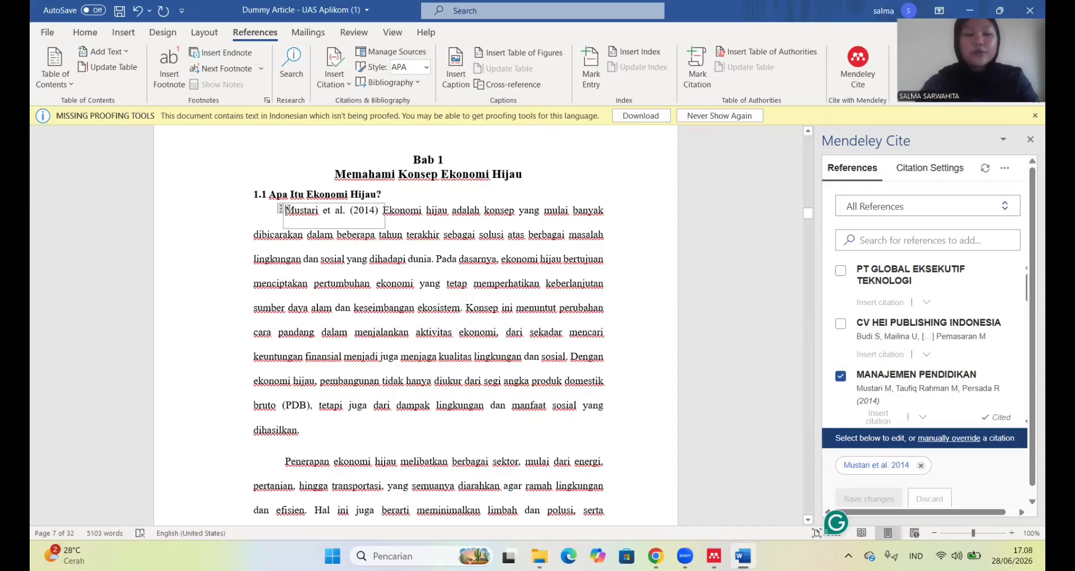
type("Menur")
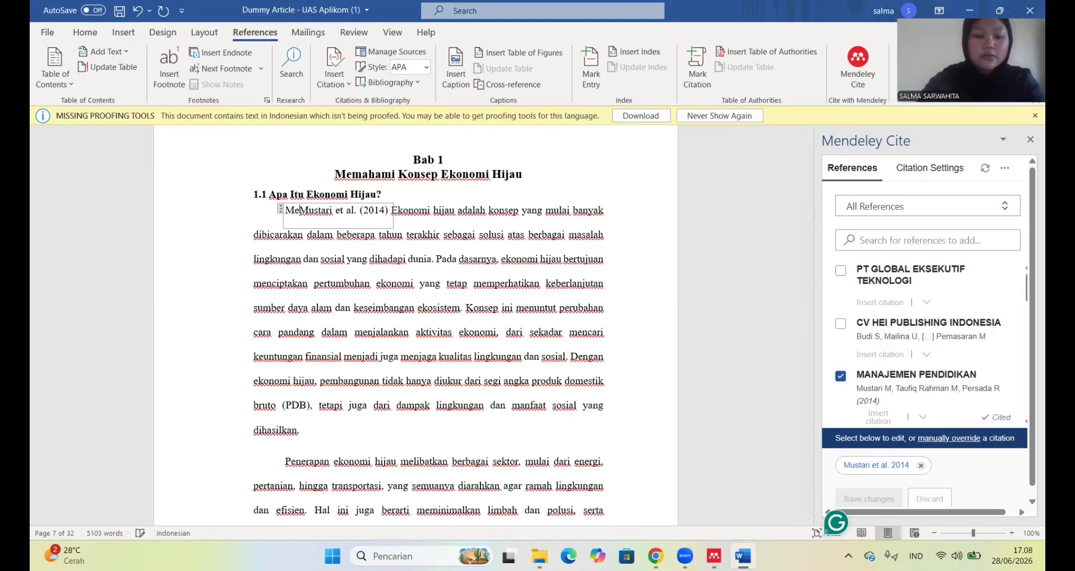
type("ut")
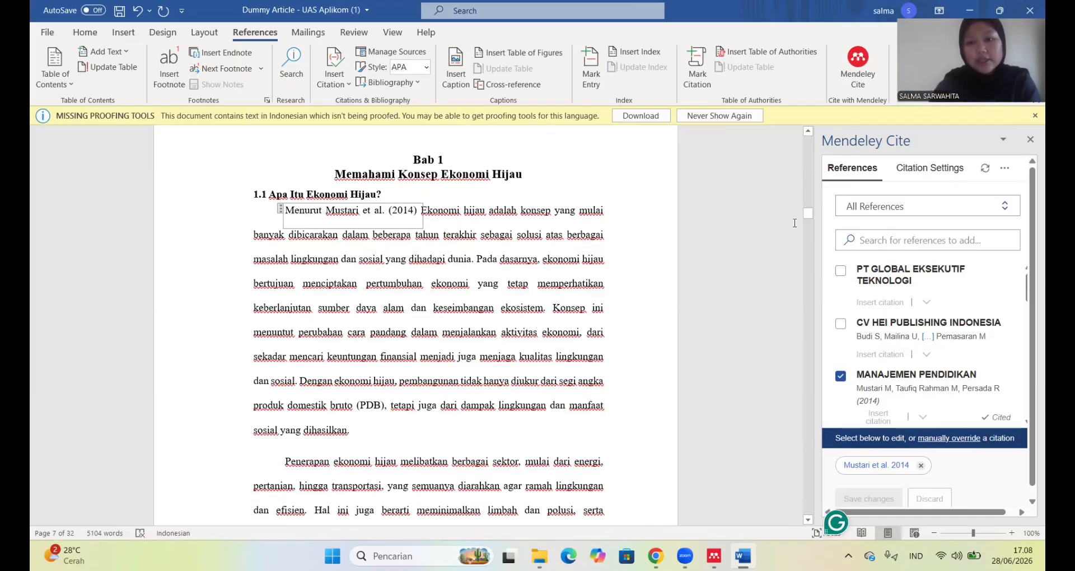
- Insert the PT GLOBAL EKSEKUTIF TEKNOLOGI citation at the end of the paragraph before section 1.1.2 and add a period after it
left_click_drag(807, 213, 811, 238)
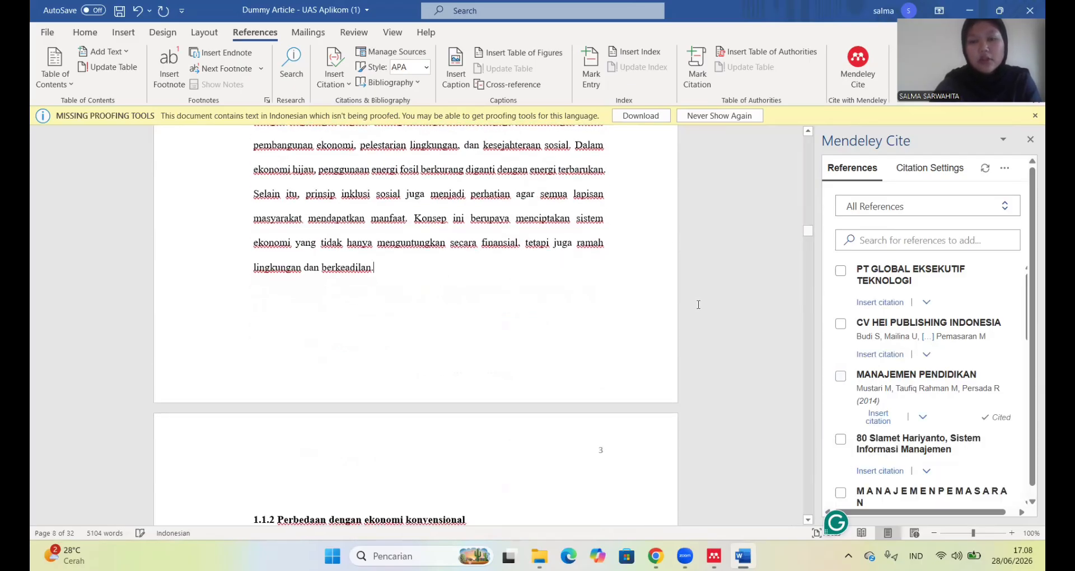
left_click(840, 275)
left_click(881, 498)
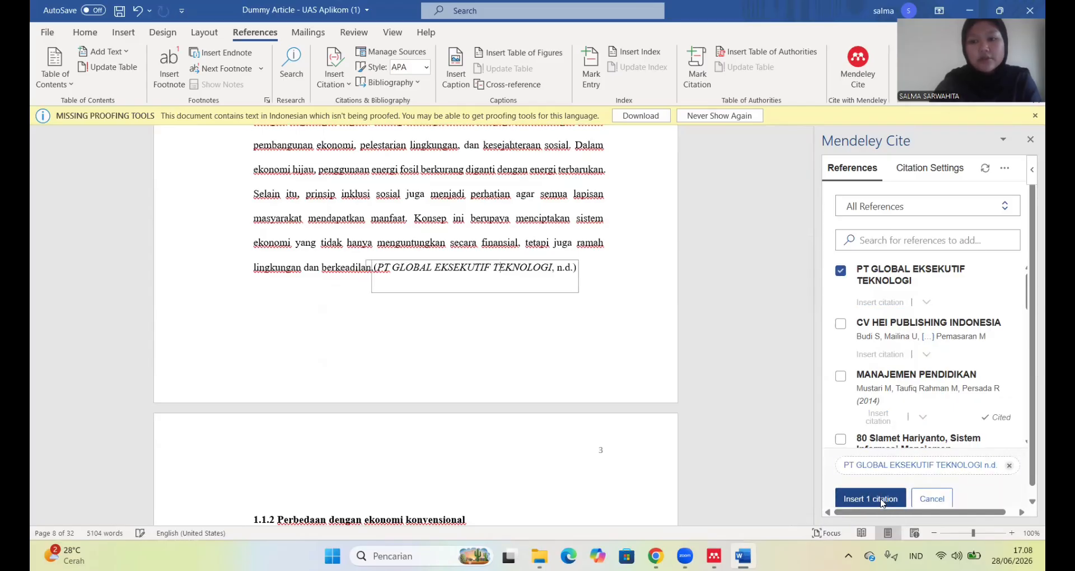
scroll(739, 437, "down", 2)
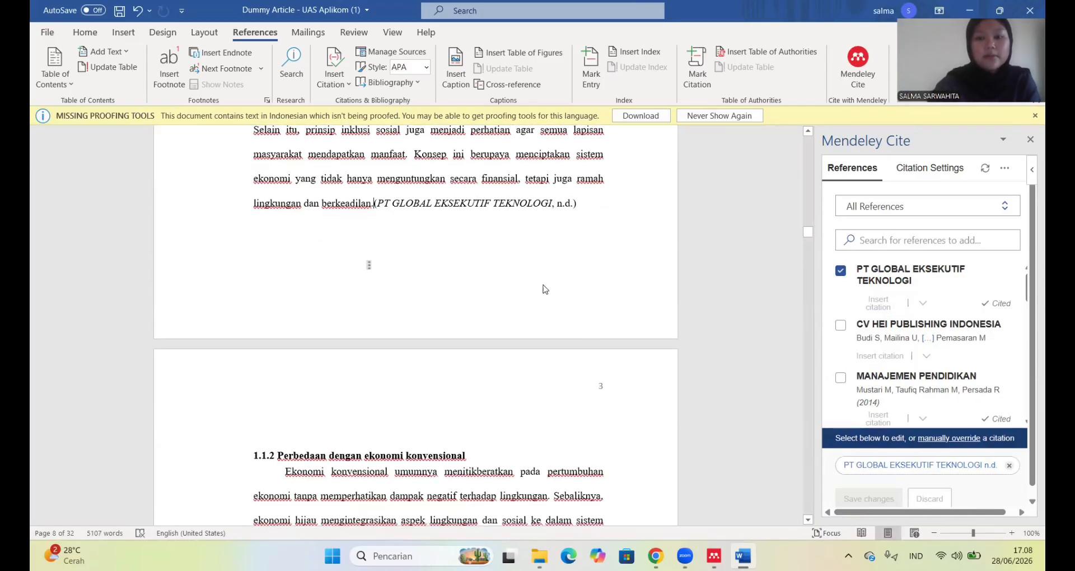
left_click(579, 203)
type(".")
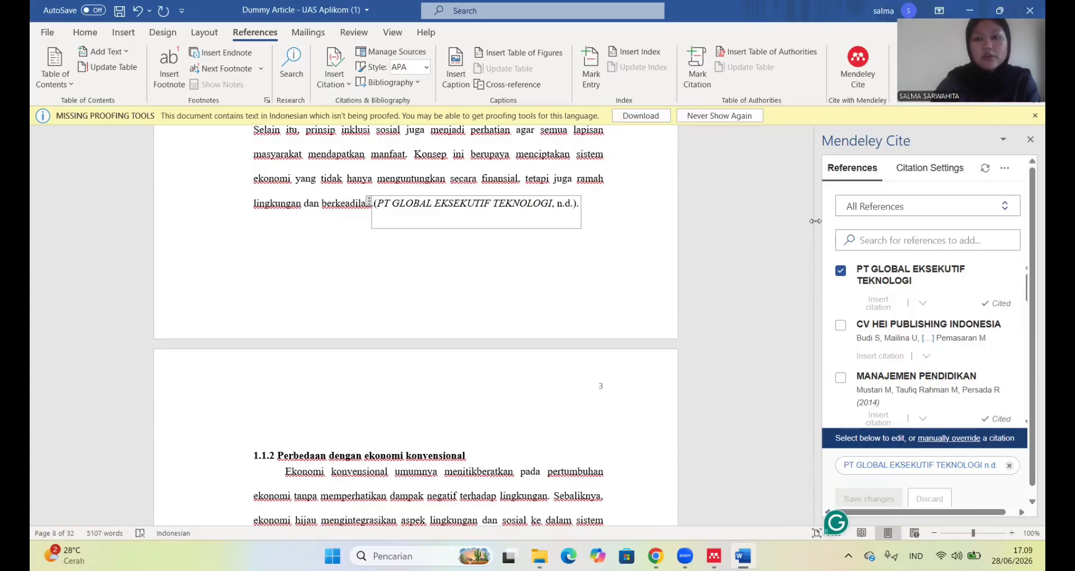
- Insert the CV HEI PUBLISHING INDONESIA citation on page 17 and the Sistem Informasi Manajemen citation in section 2.2.2
left_click_drag(808, 238, 840, 335)
left_click(840, 325)
left_click(868, 497)
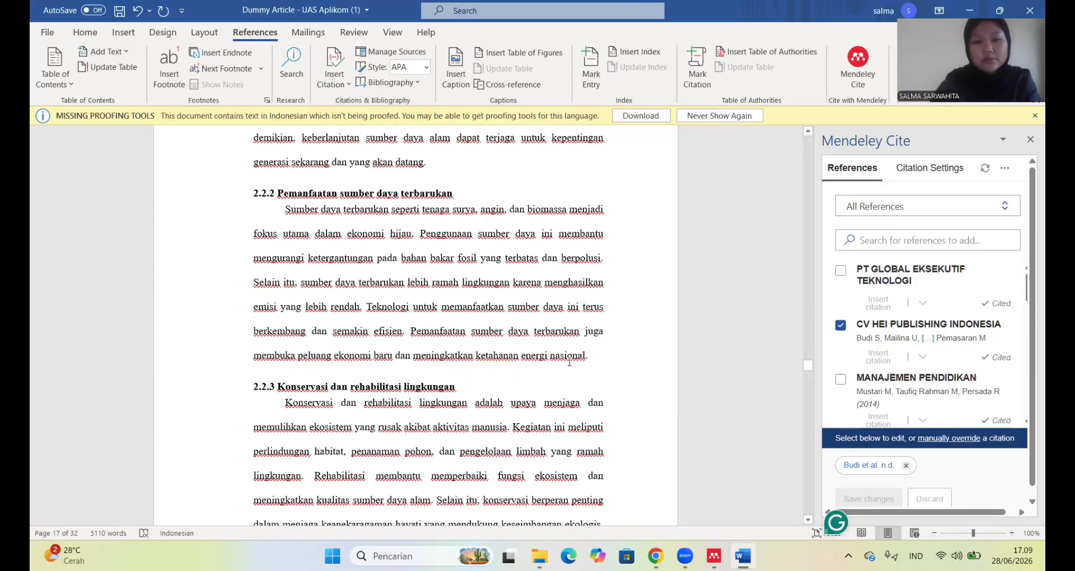
left_click(840, 442)
left_click(868, 497)
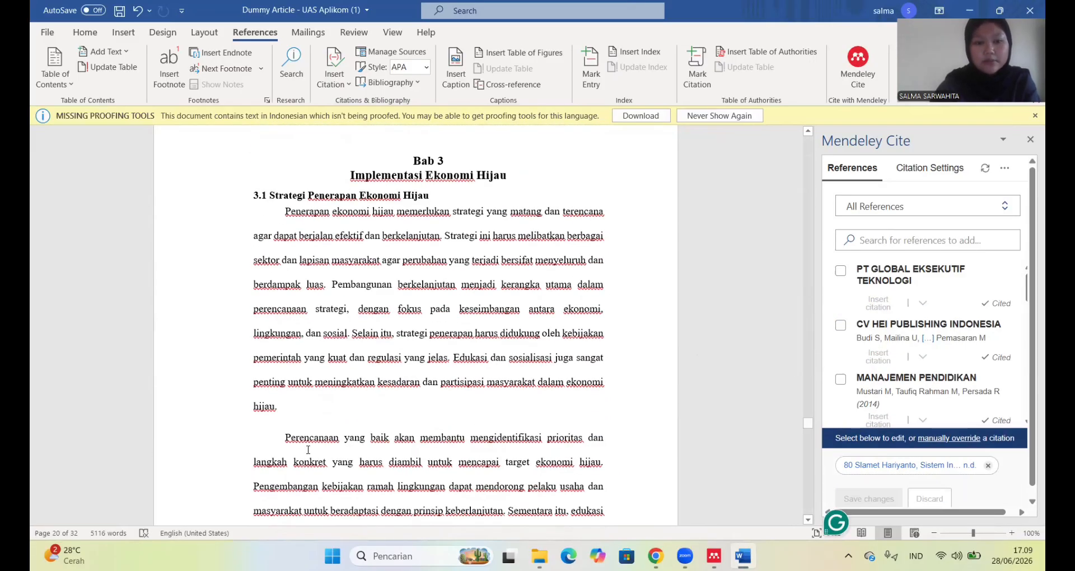
- Insert the DETERMINASI KEPUASAN PELANGGAN citation from 2021 at the start of the second paragraph of section 3.1
scroll(836, 445, "down", 3)
left_click(840, 384)
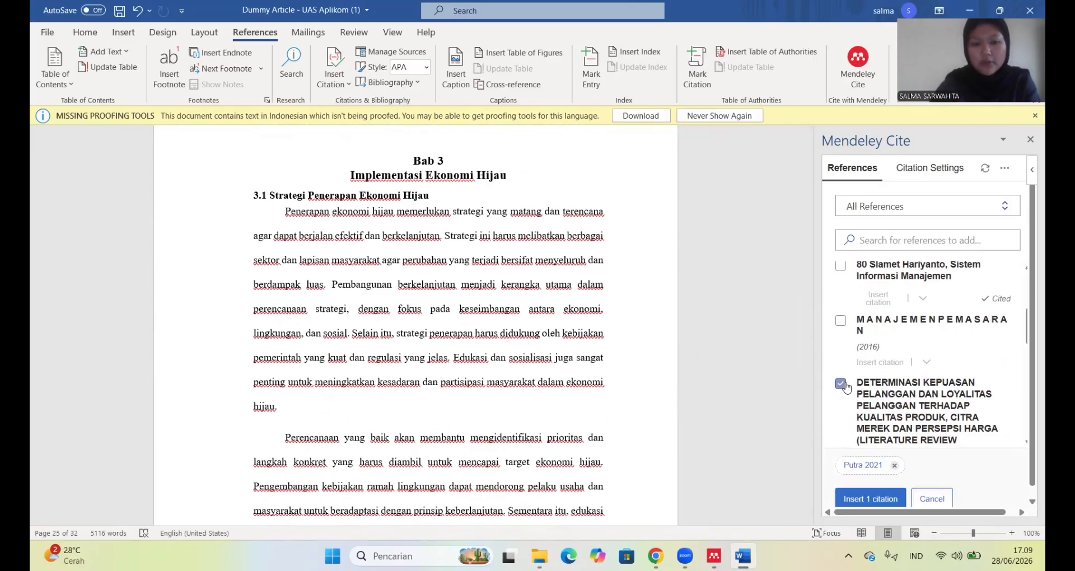
left_click(870, 496)
- Reword the citation opening the second paragraph of section 3.1 as a narrative citation starting with "Menurut", with only the year 2021 in parentheses
key("BackSpace")
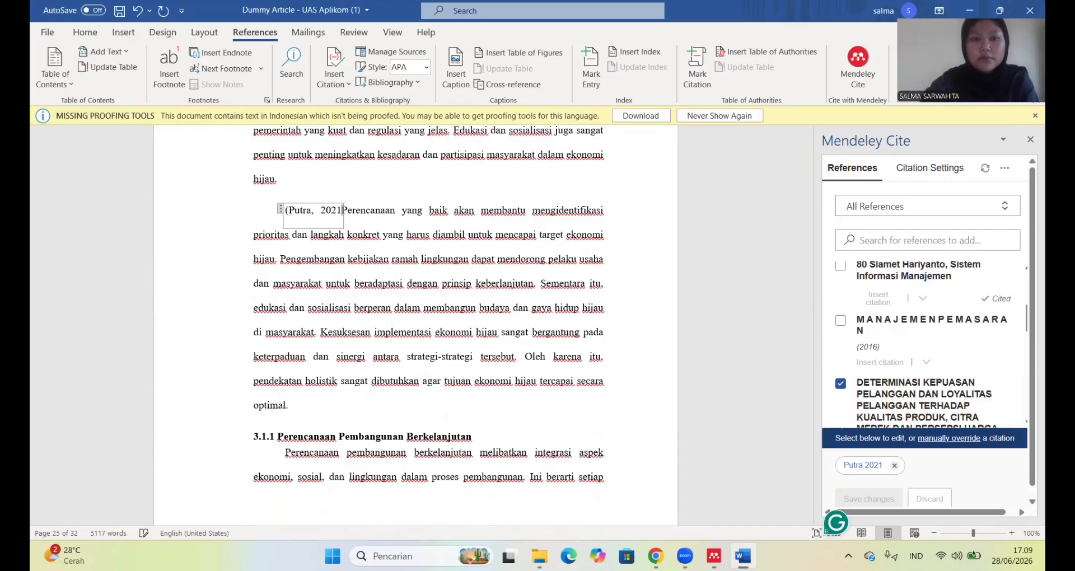
left_click(286, 210)
key("BackSpace")
type("Menurut")
left_click(362, 210)
key("BackSpace")
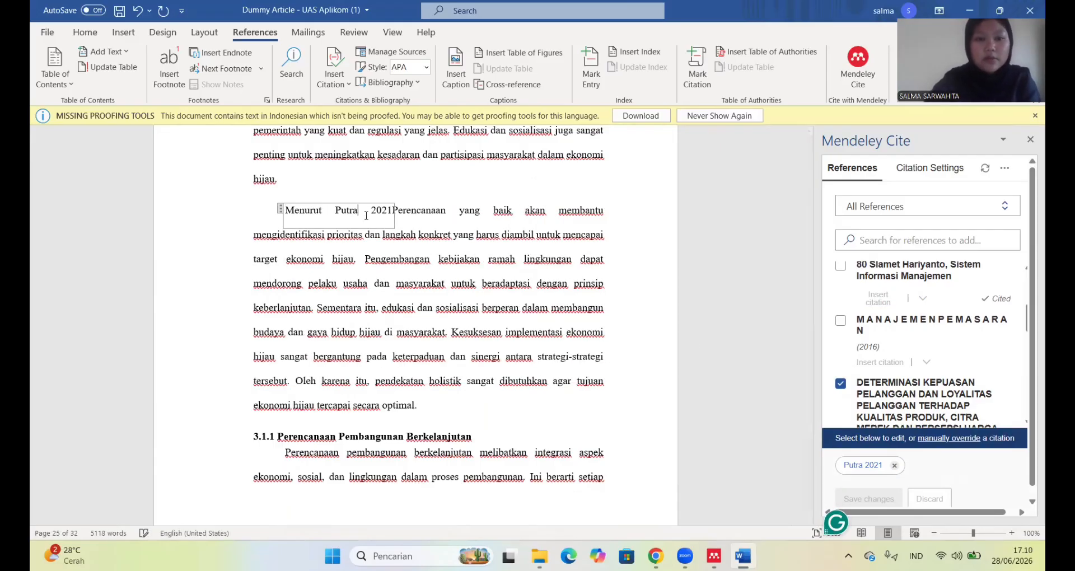
left_click(371, 209)
type("(")
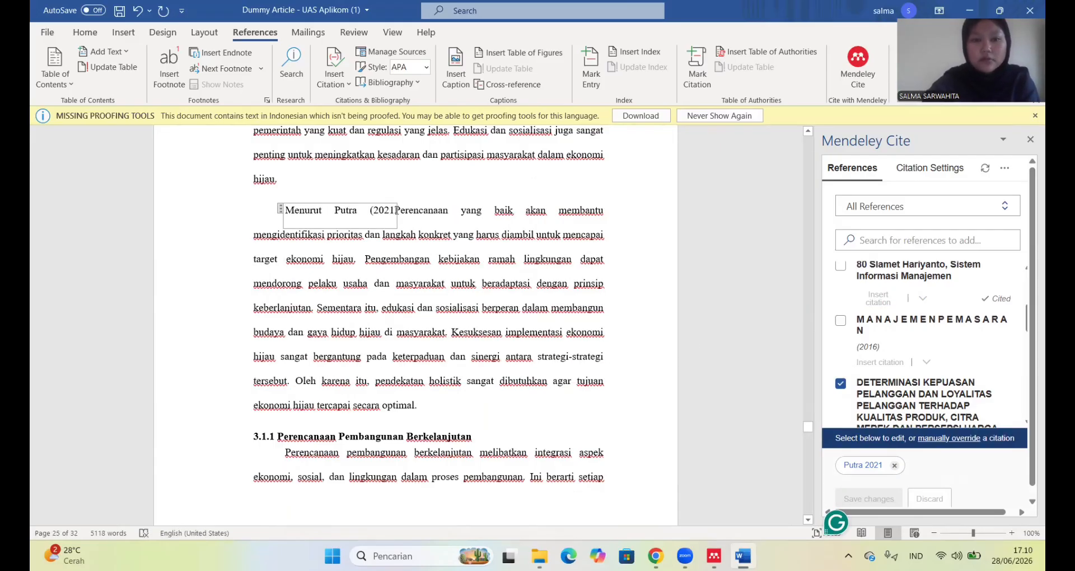
left_click(395, 209)
type(")")
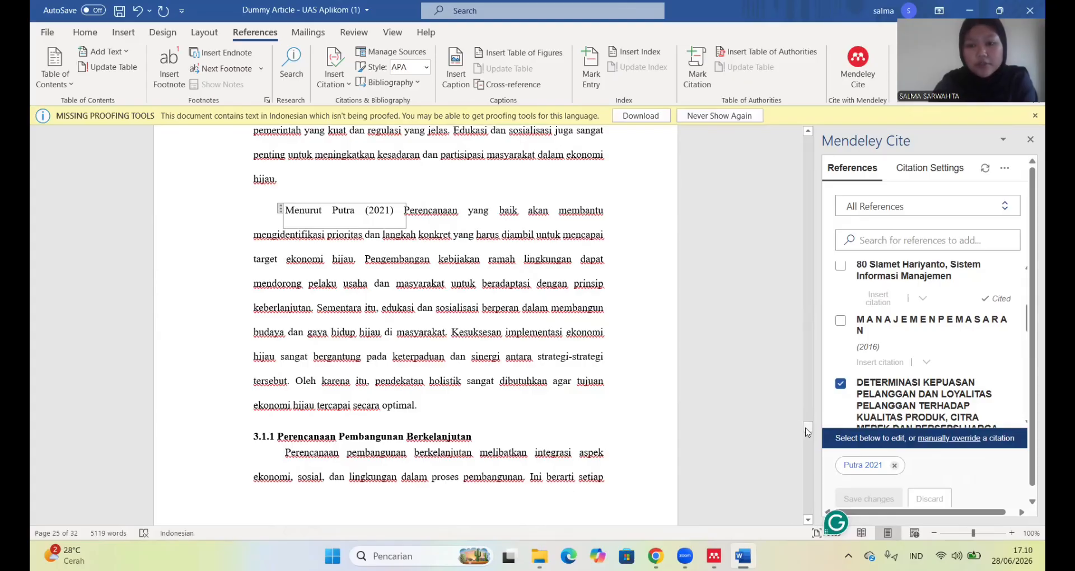
- Insert a page break at the end of section 3.3.3 and enter the title DAFTAR PUSTAKA on the new page
left_click_drag(807, 429, 817, 488)
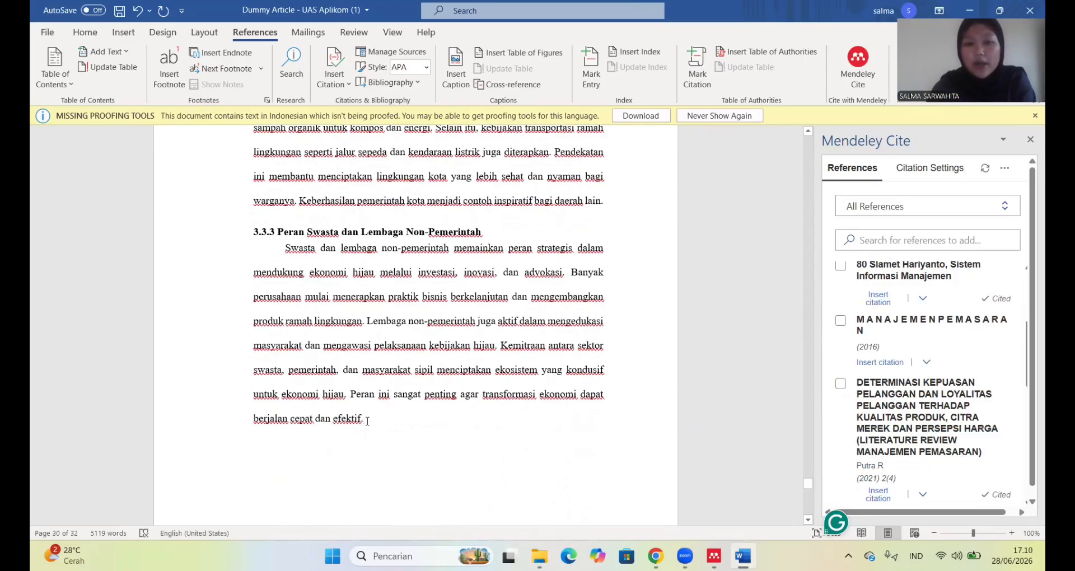
left_click(203, 40)
left_click(192, 52)
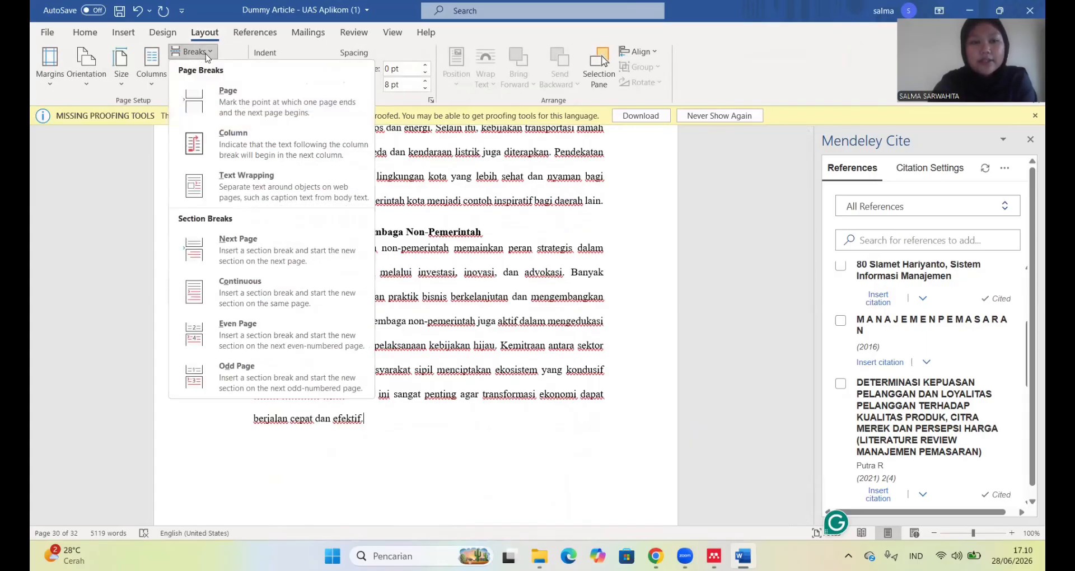
left_click(233, 96)
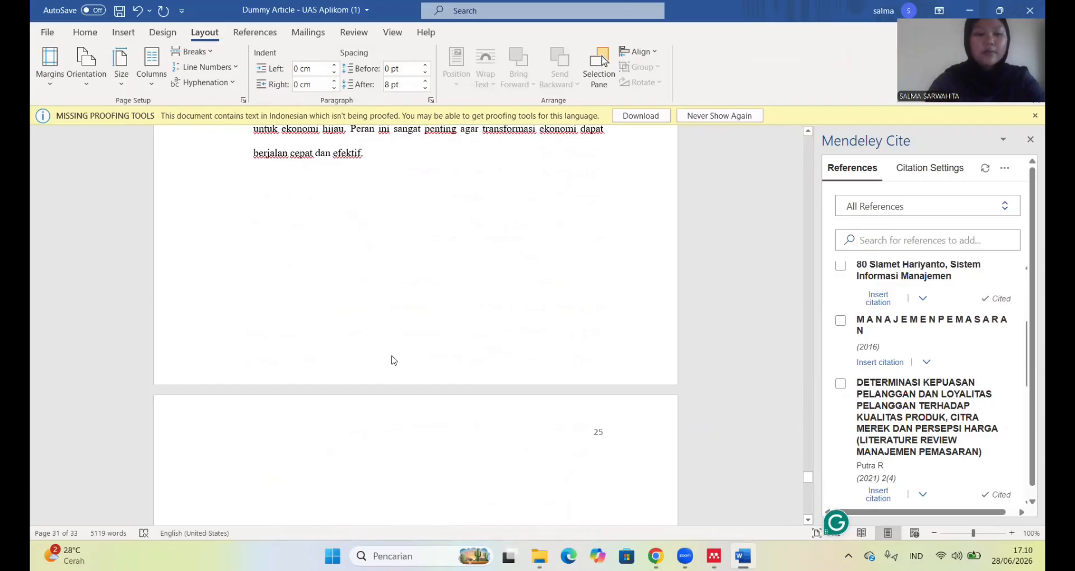
type("DAFTAR PUSTAKA")
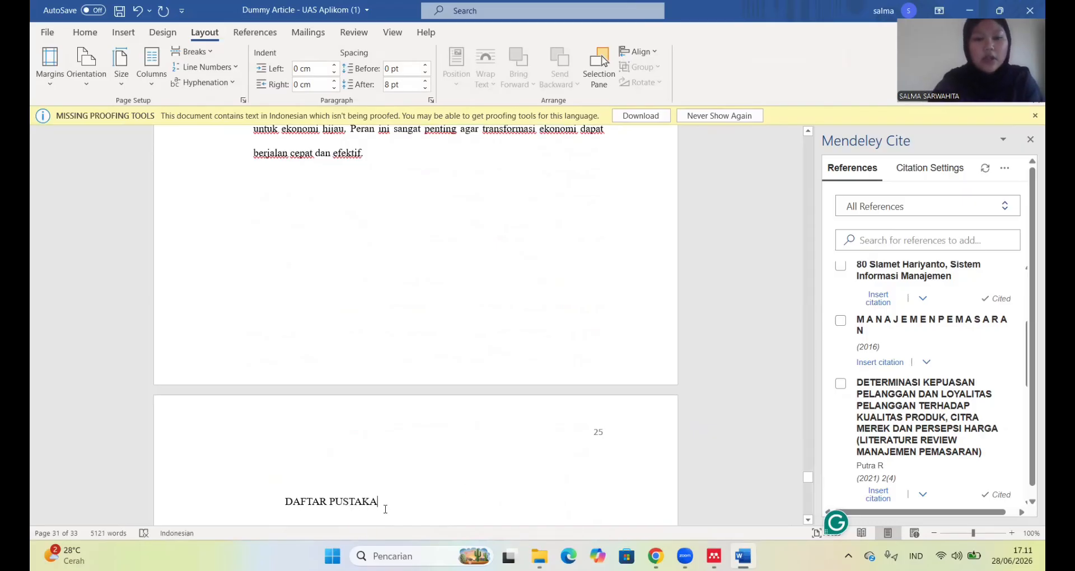
- Apply the Bab 1 style to the DAFTAR PUSTAKA title, center it and start a new line below it
left_click_drag(385, 507, 282, 504)
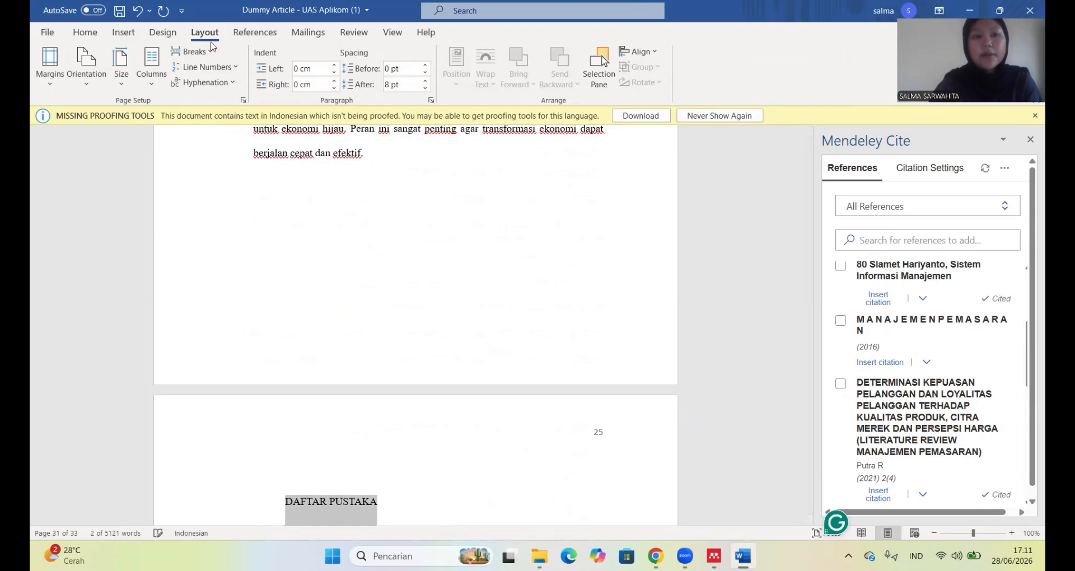
left_click(85, 32)
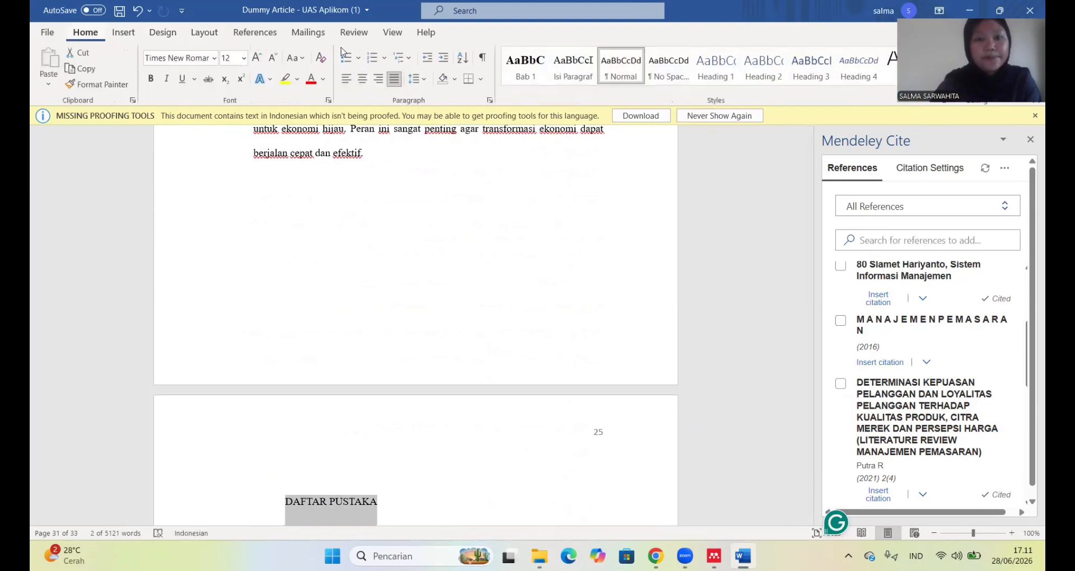
left_click(524, 66)
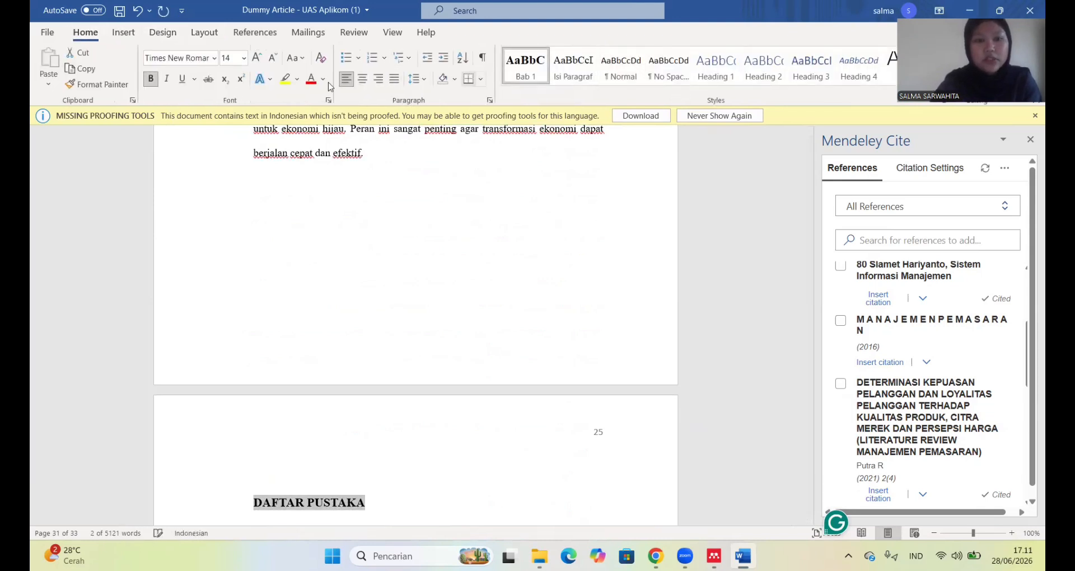
left_click(362, 79)
left_click(525, 497)
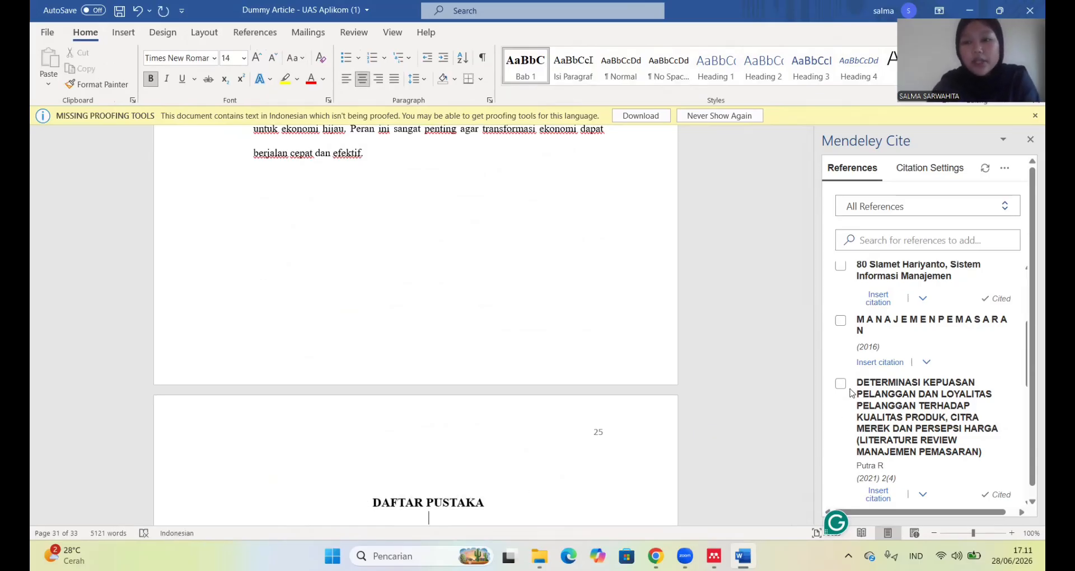
key("Return")
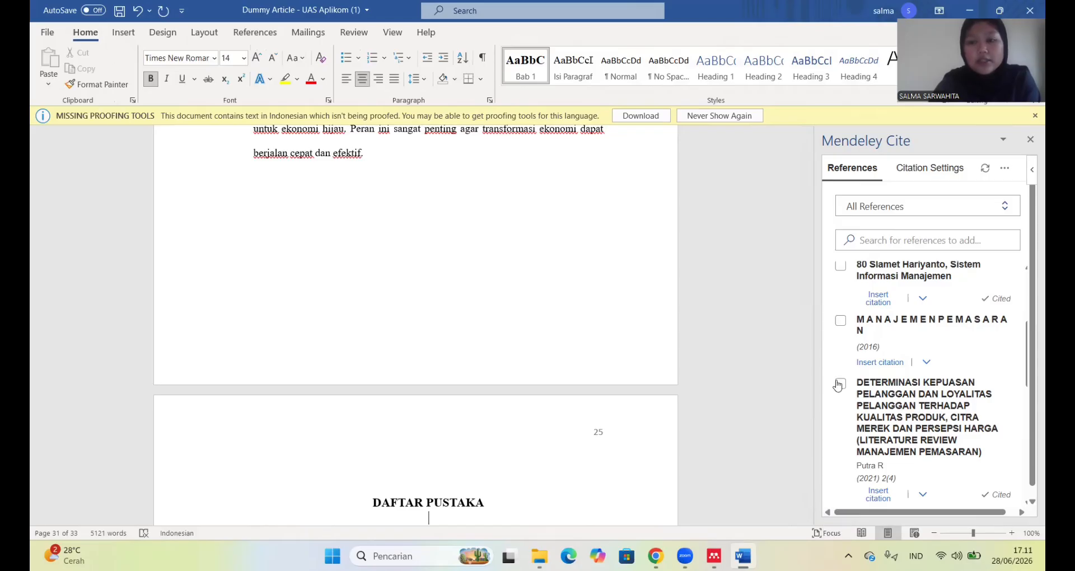
- Select the five cited references in Mendeley Cite and insert the bibliography below the DAFTAR PUSTAKA title
left_click(839, 385)
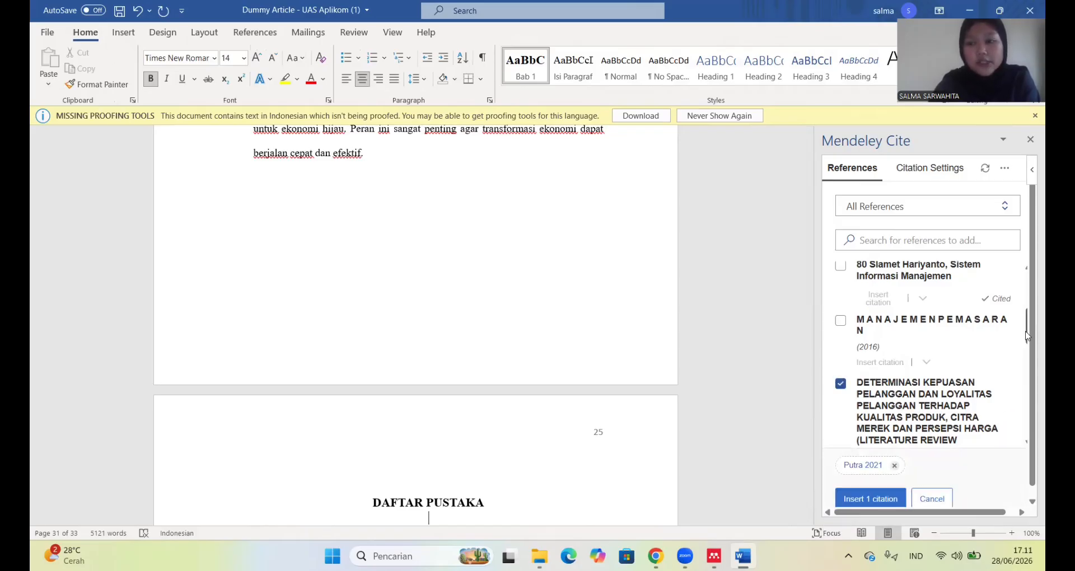
scroll(866, 342, "up", 2)
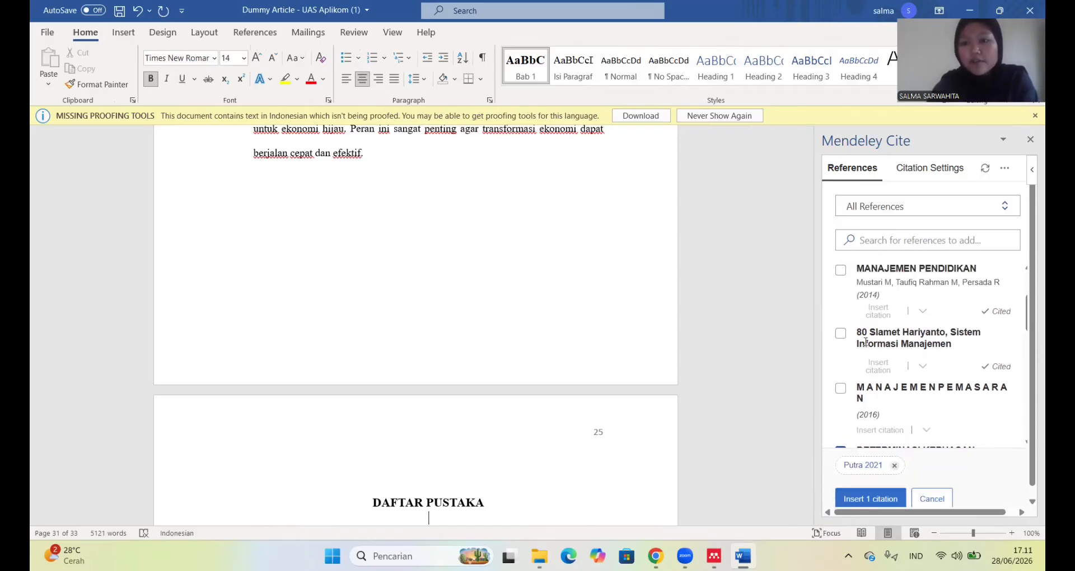
left_click(844, 335)
left_click(841, 271)
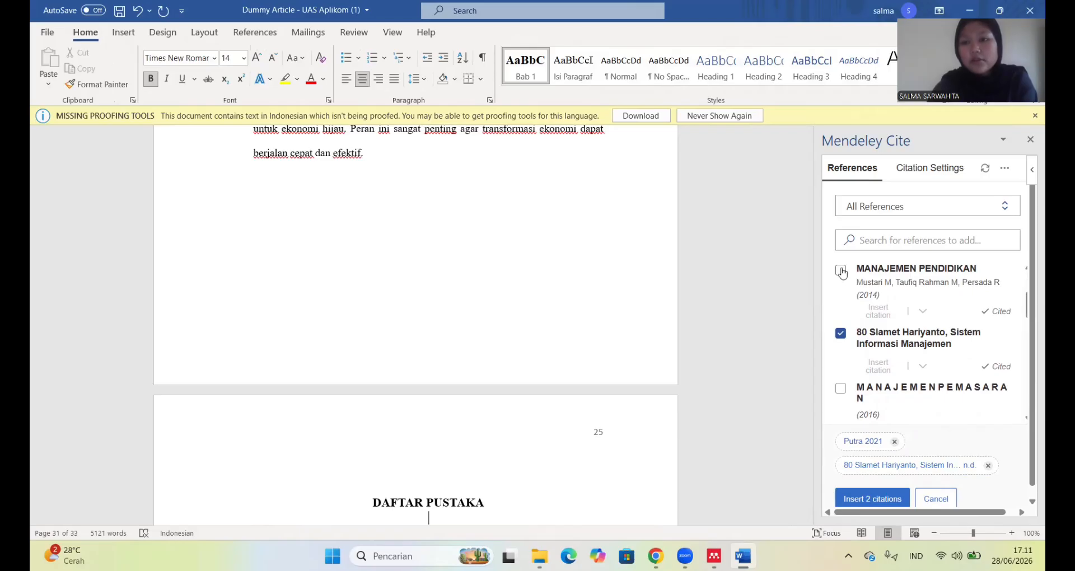
left_click_drag(1027, 301, 1026, 281)
left_click(840, 270)
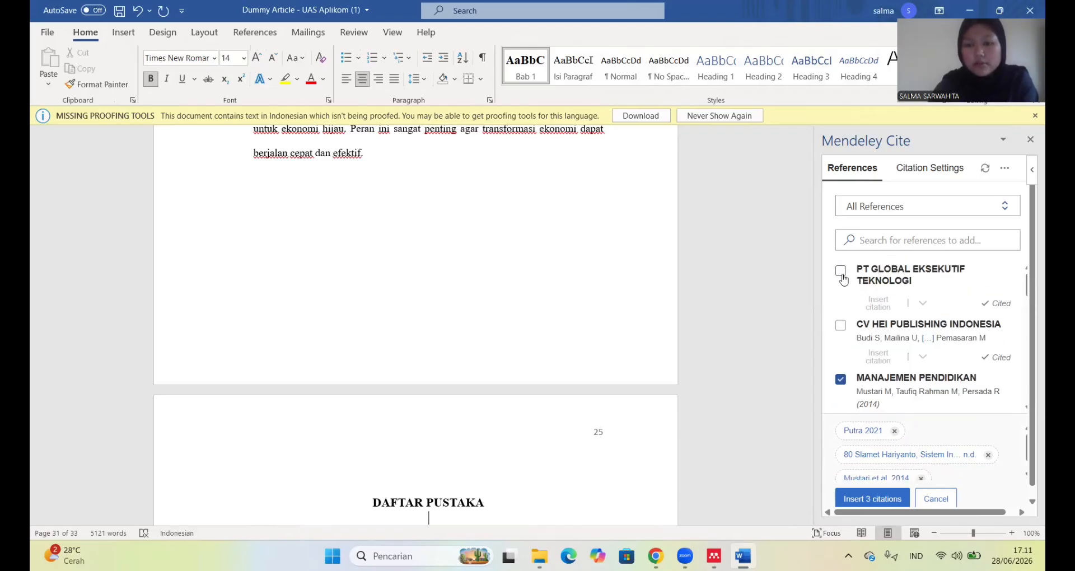
left_click(840, 327)
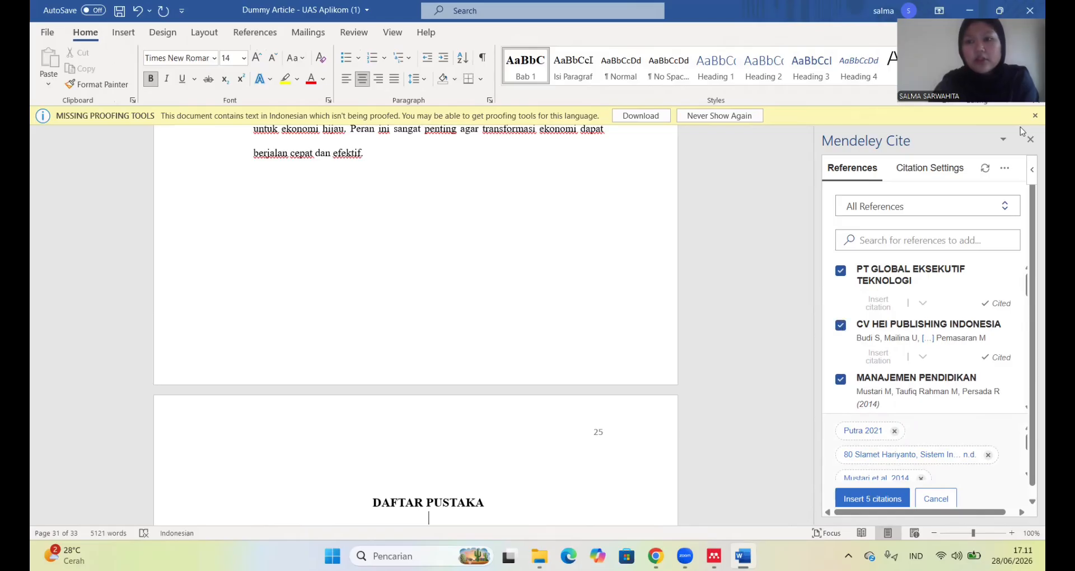
left_click(1005, 170)
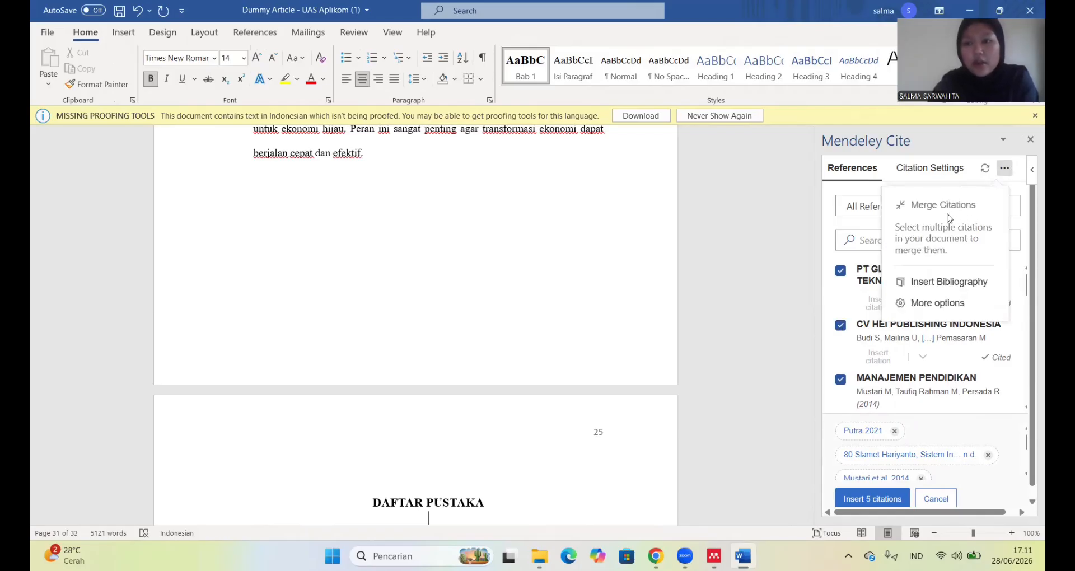
left_click(936, 283)
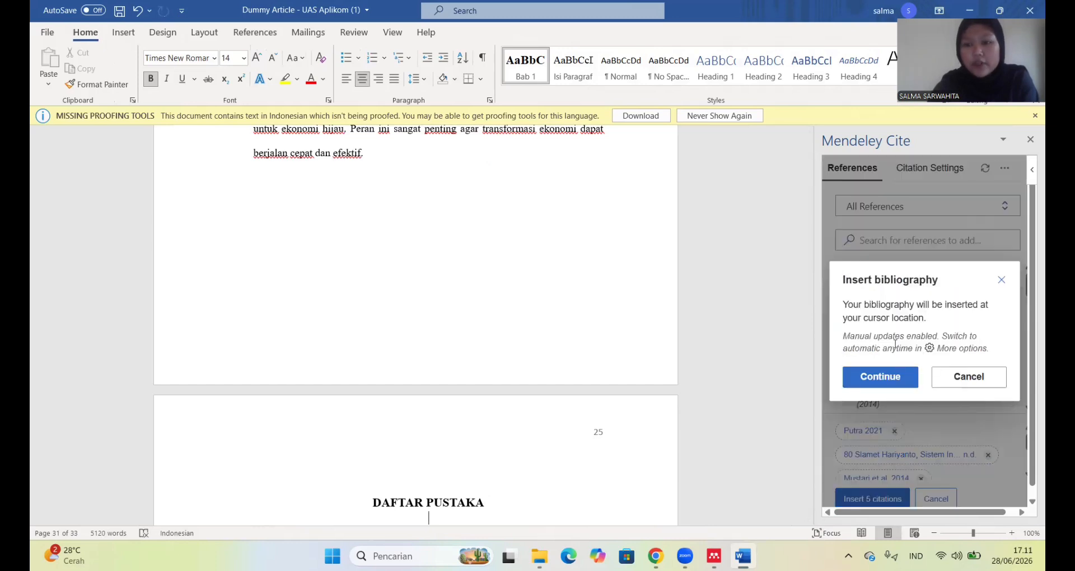
left_click(889, 378)
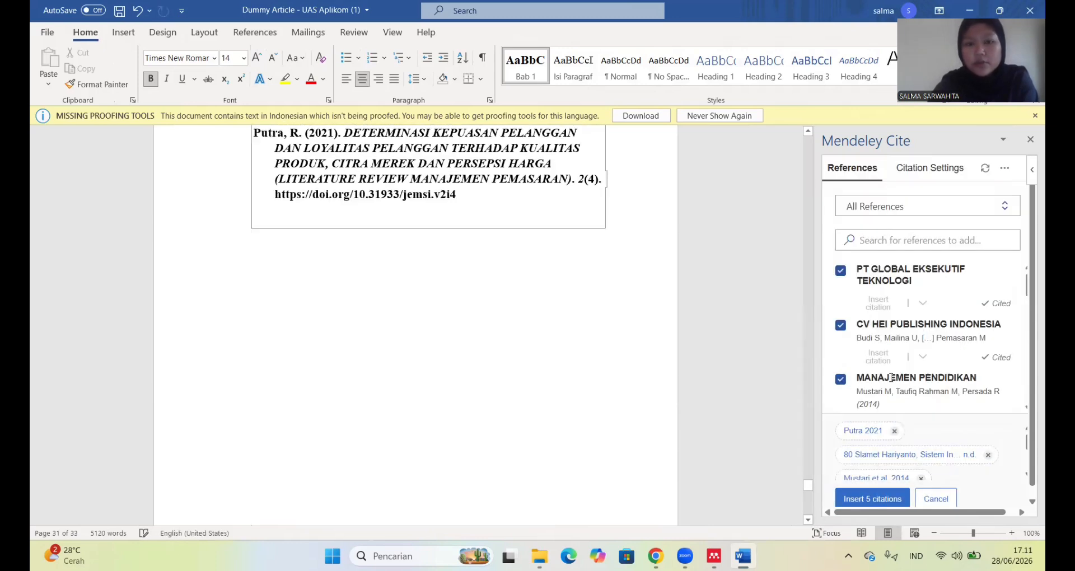
- Justify all bibliography entries and set their font size to 12
left_click_drag(807, 488, 807, 481)
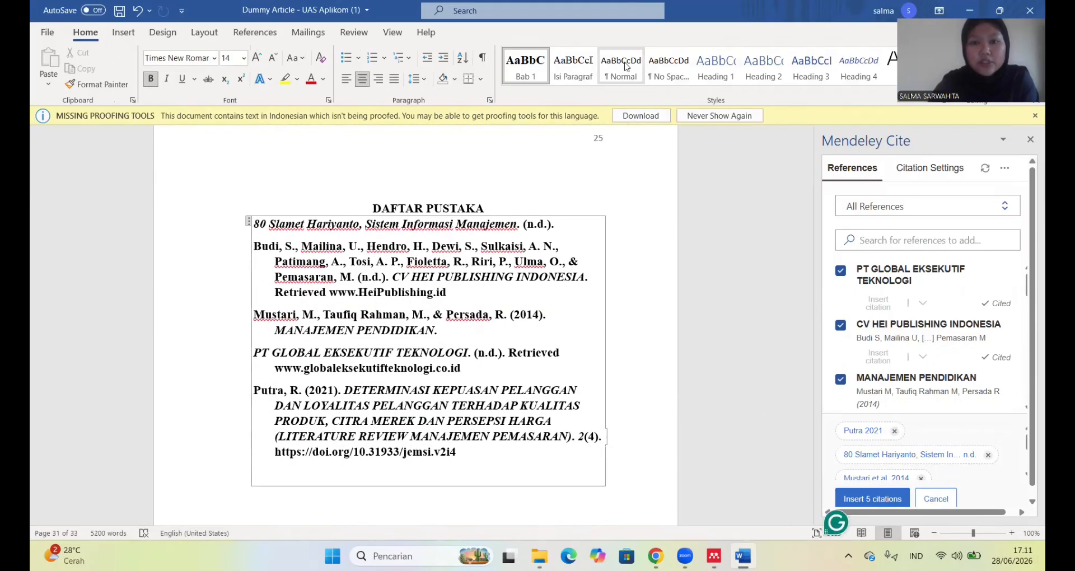
left_click(566, 181)
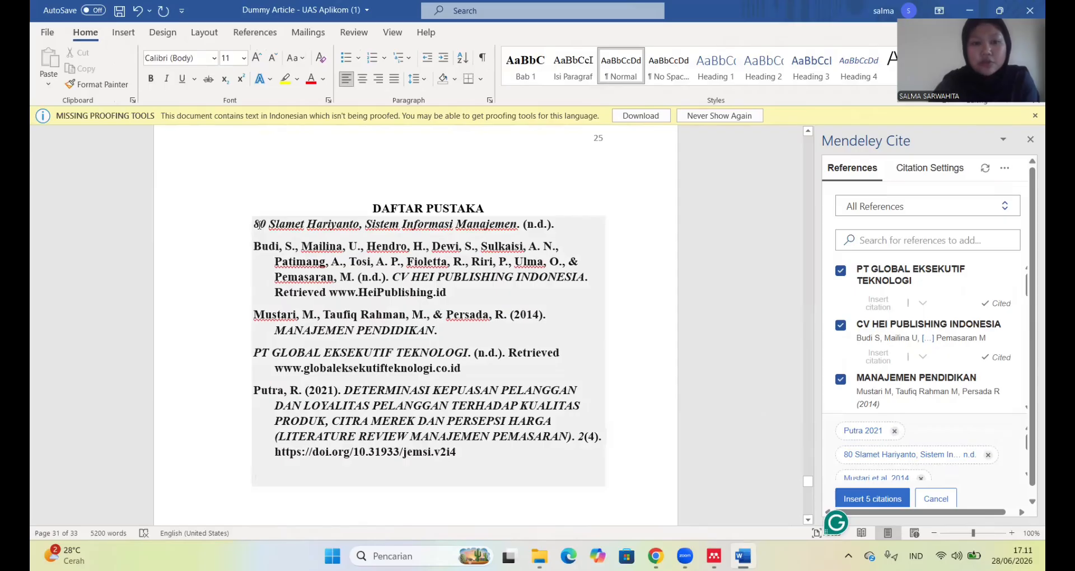
left_click_drag(260, 224, 476, 492)
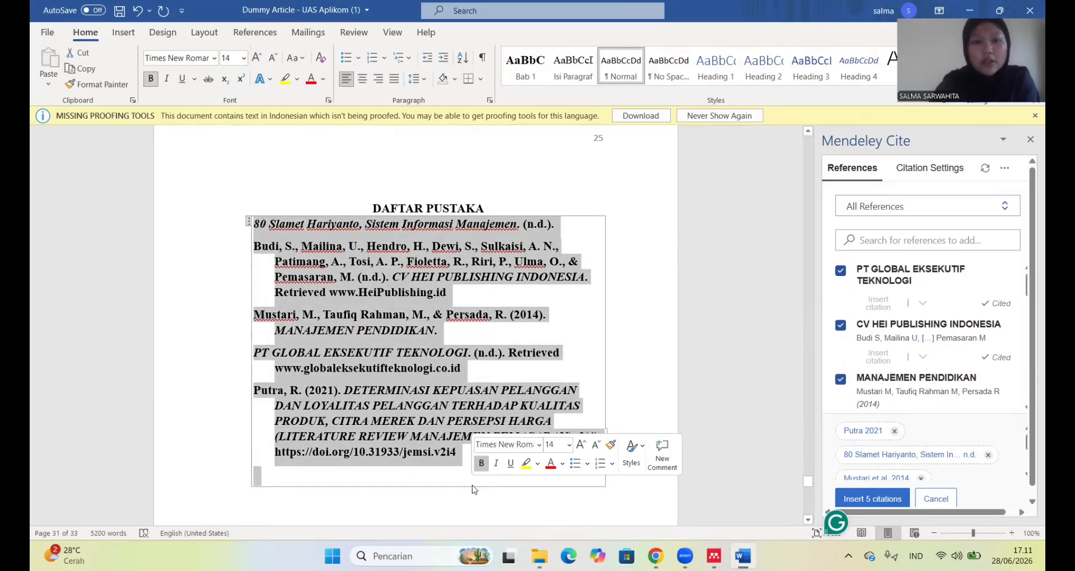
left_click(394, 79)
left_click(243, 58)
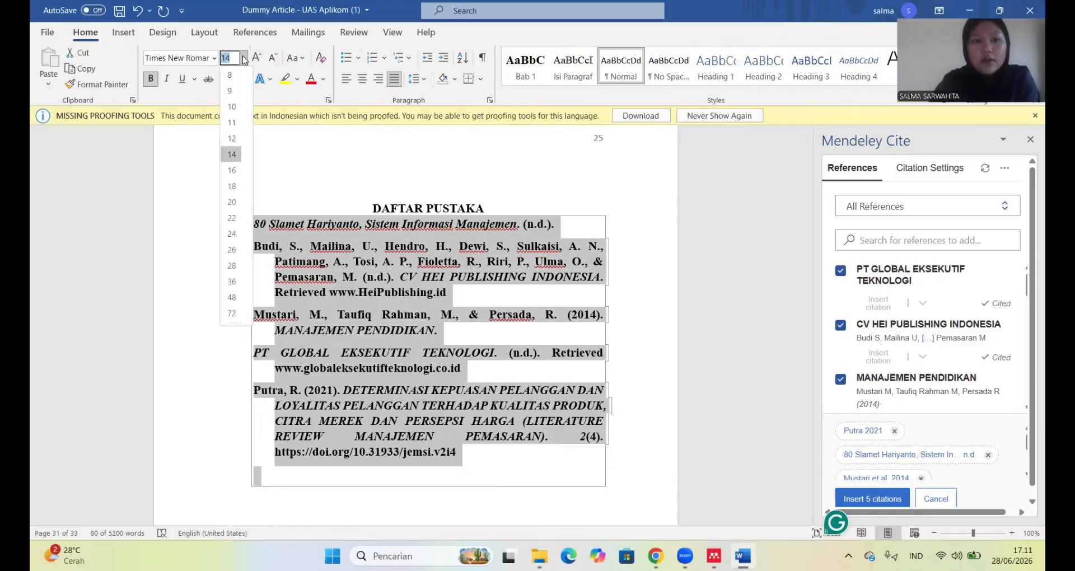
left_click(231, 140)
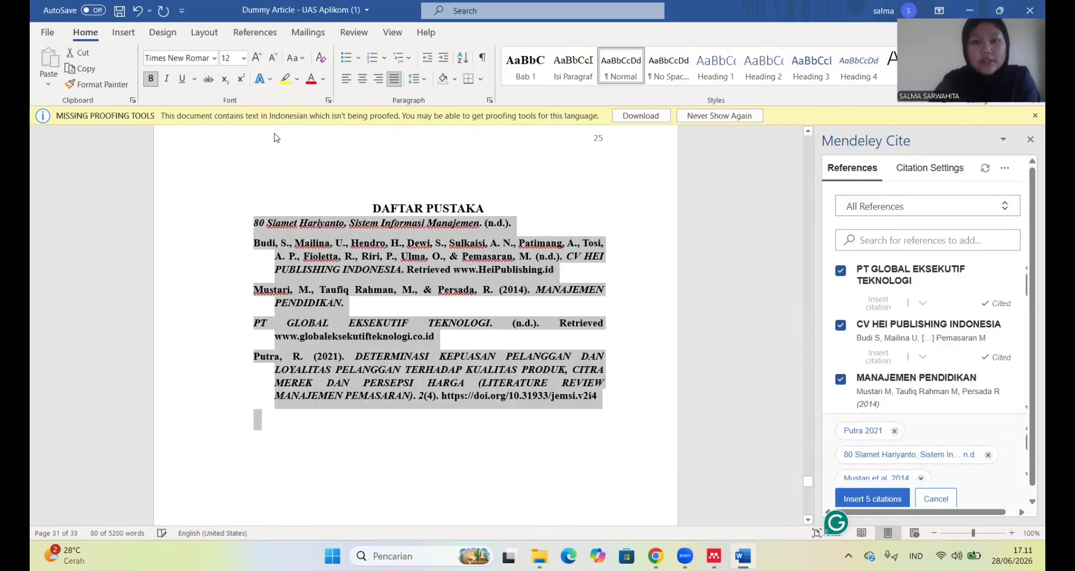
left_click(437, 266)
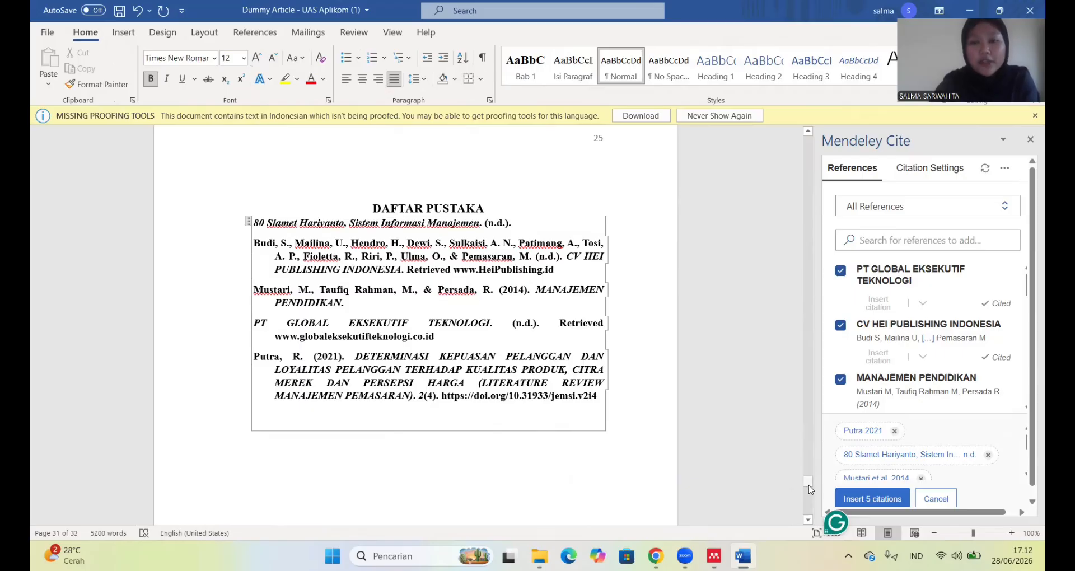
- Update the entire table of contents on the DAFTAR ISI page
left_click_drag(808, 484, 801, 178)
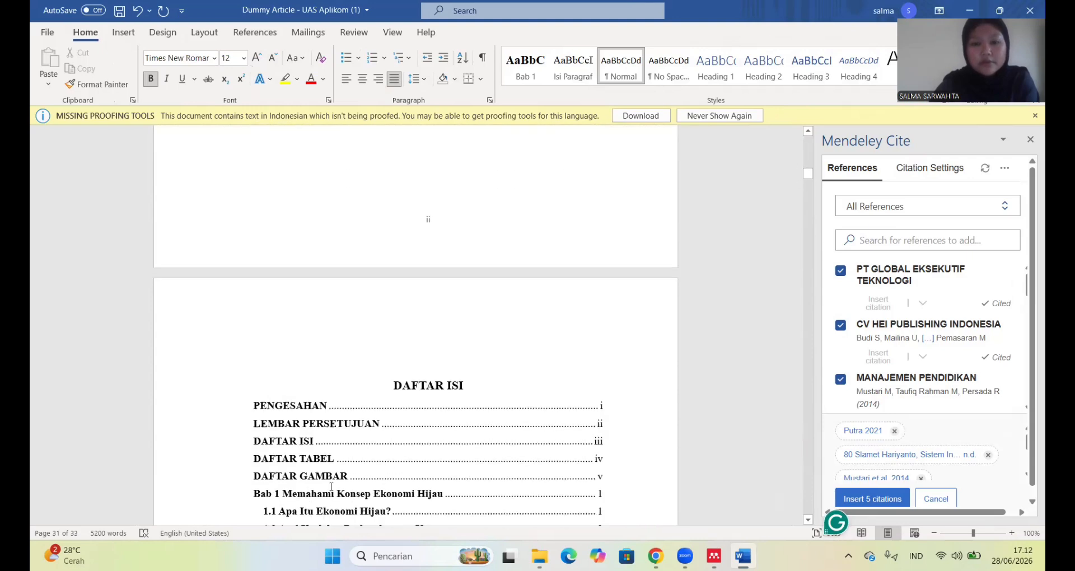
left_click(312, 443)
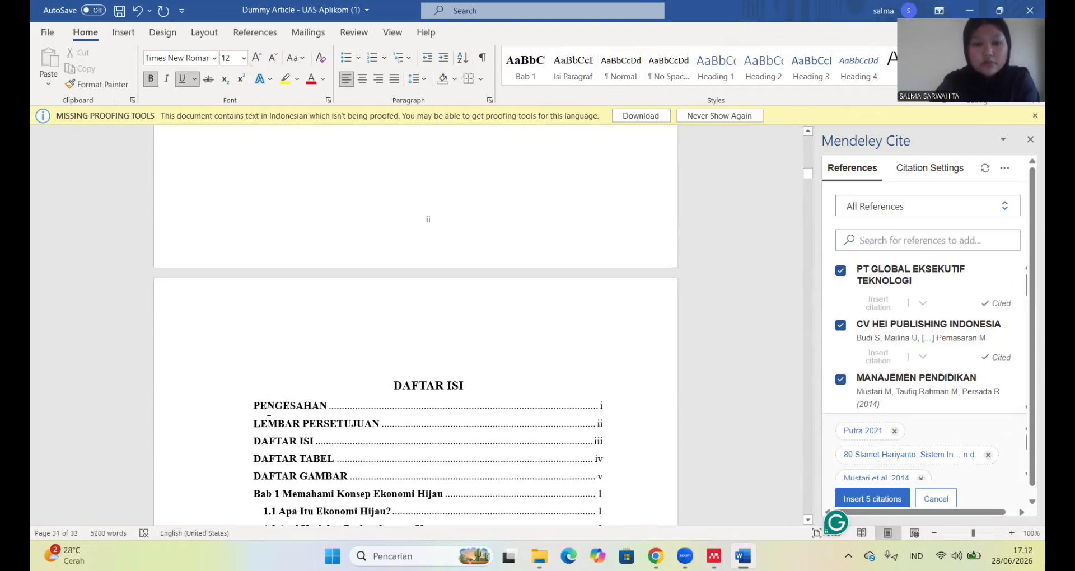
right_click(268, 411)
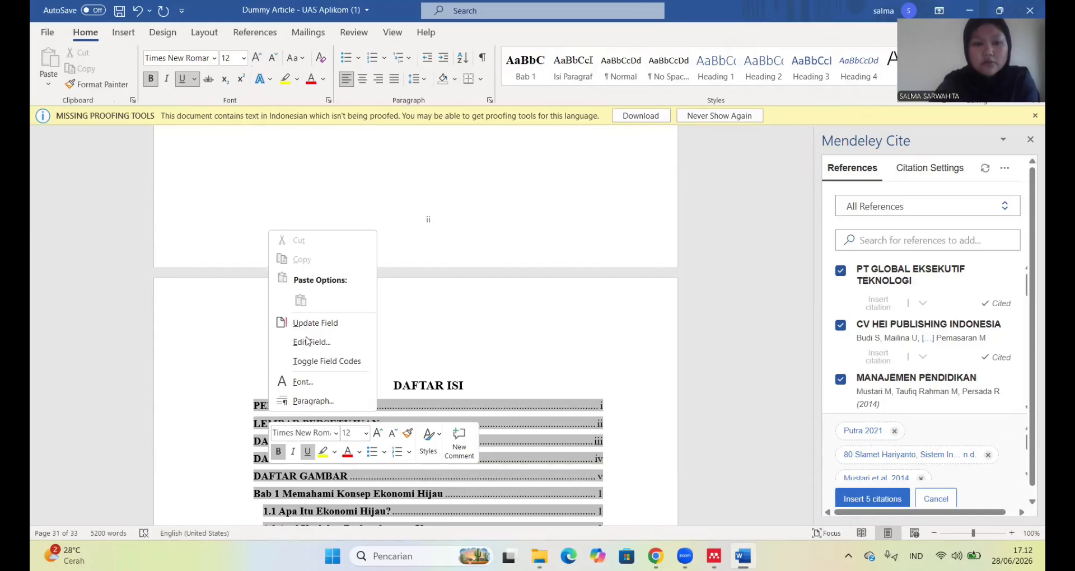
left_click(308, 323)
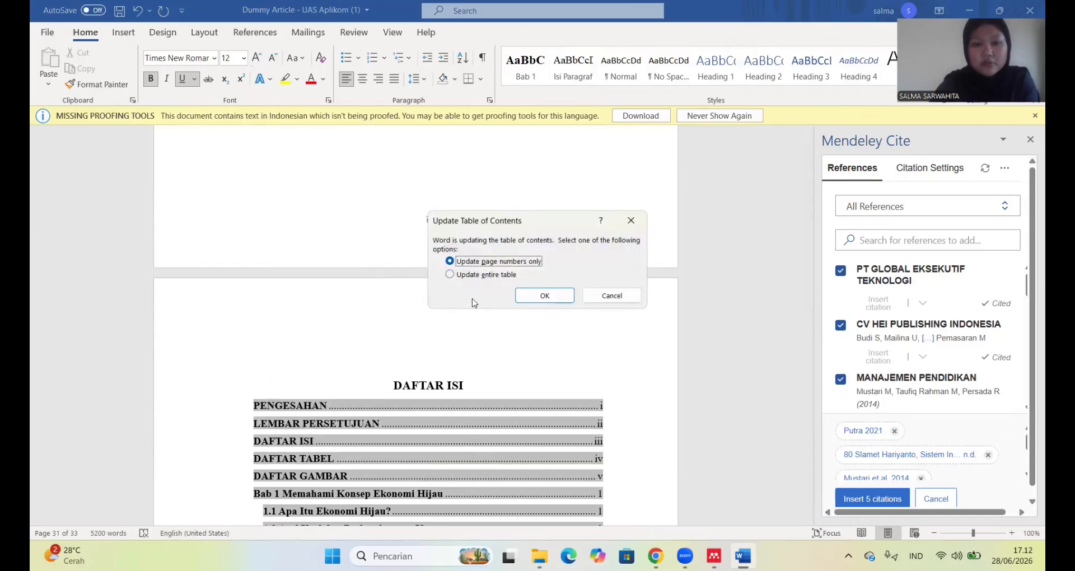
left_click(475, 275)
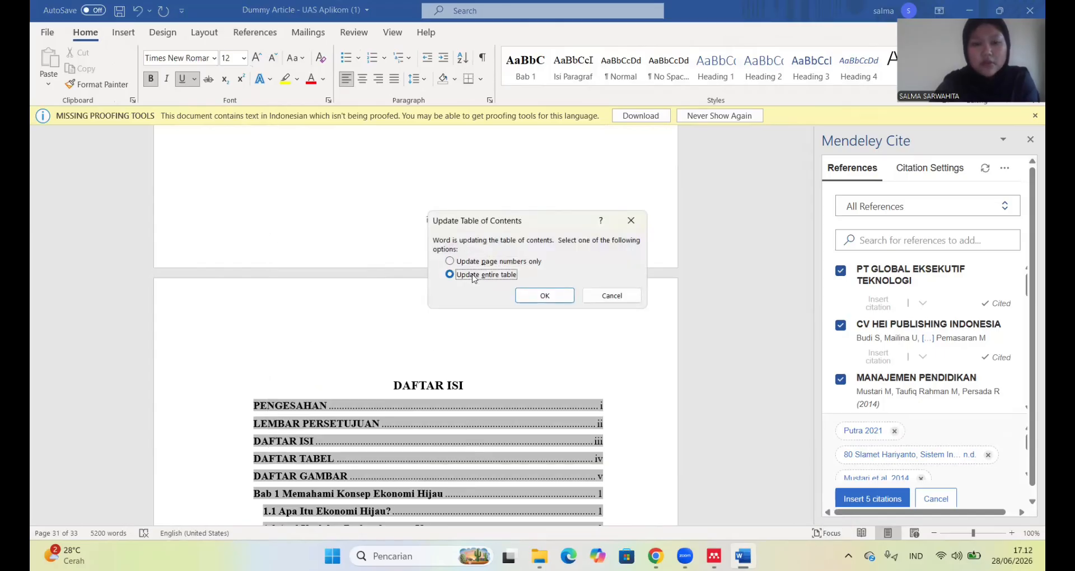
left_click(526, 296)
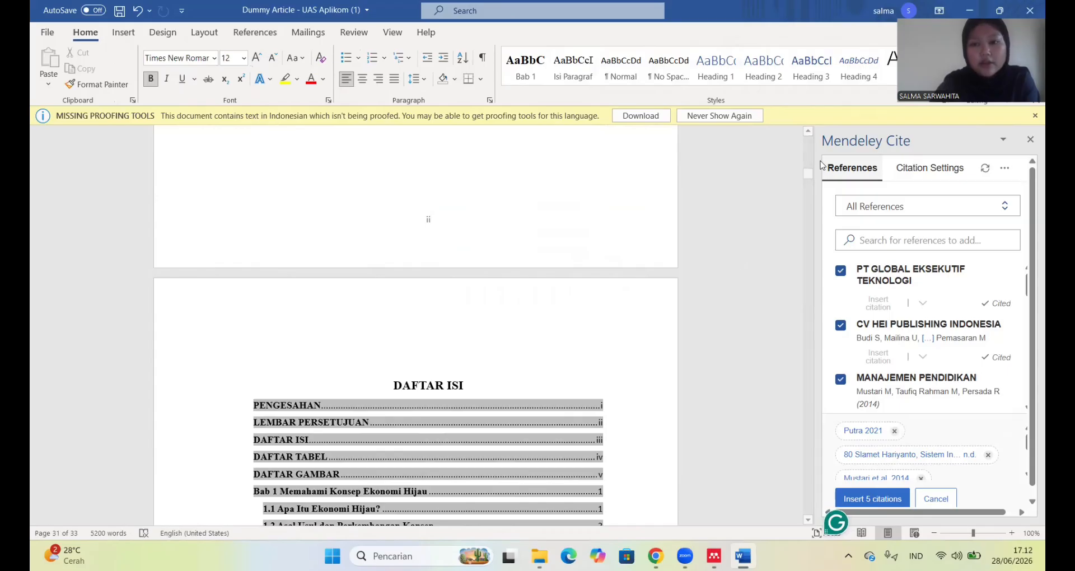
- Apply bold to the DAFTAR PUSTAKA entry at the end of the table of contents
left_click_drag(807, 174, 808, 181)
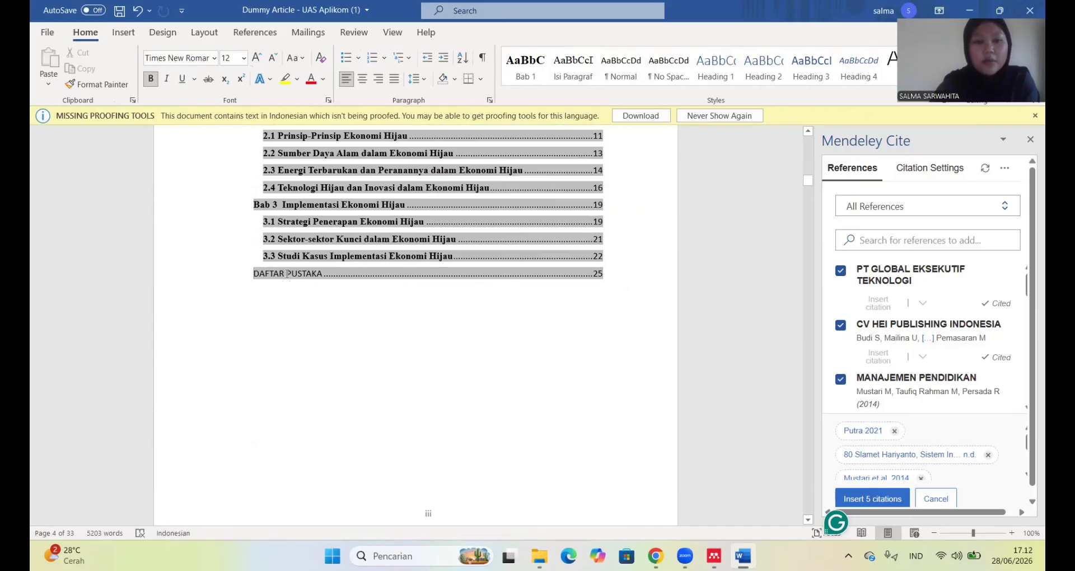
triple_click(256, 274)
left_click(322, 275)
triple_click(322, 276)
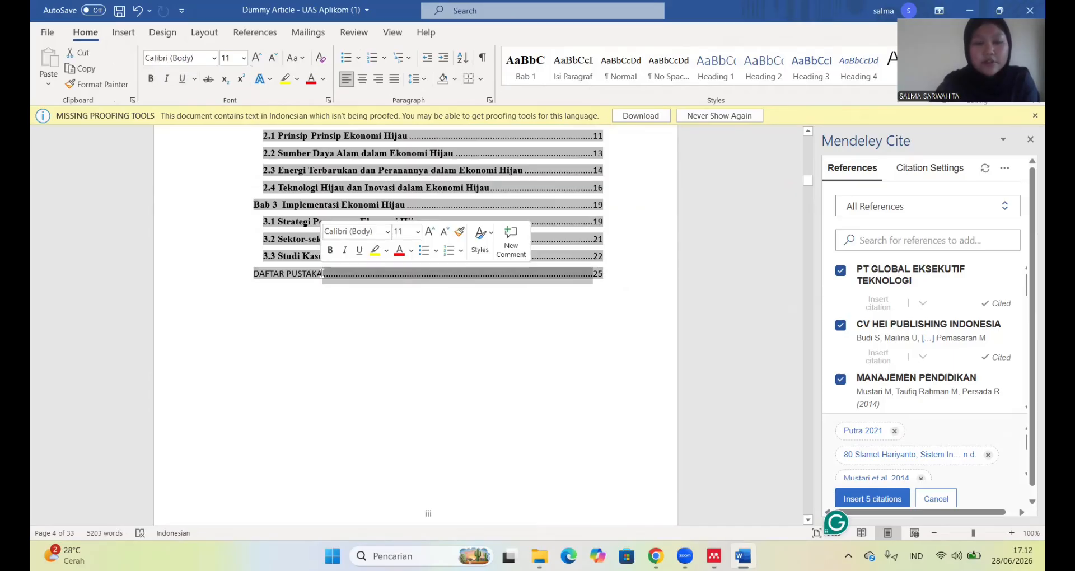
left_click_drag(322, 275, 249, 275)
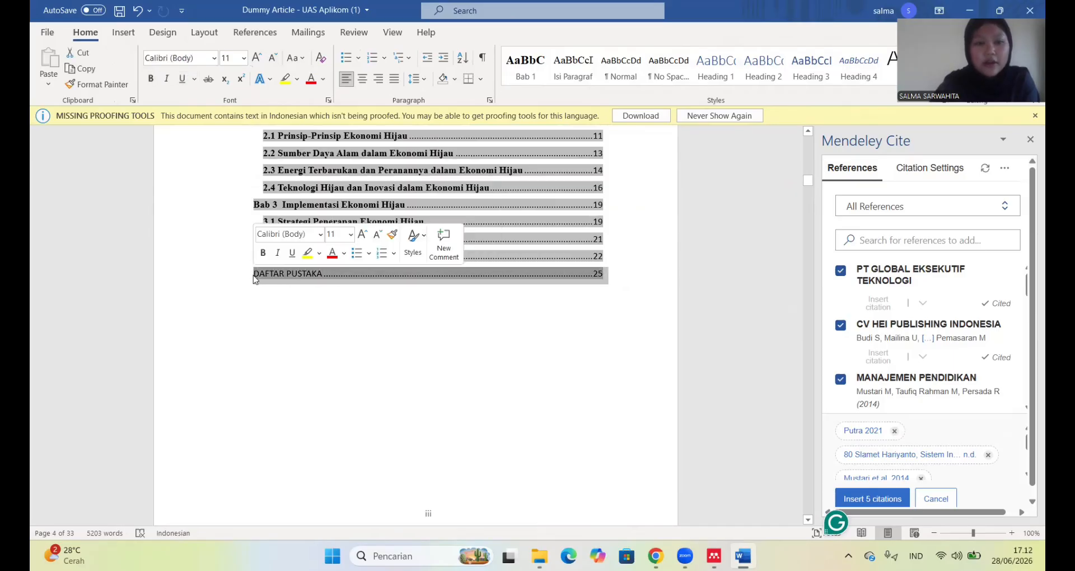
left_click(150, 82)
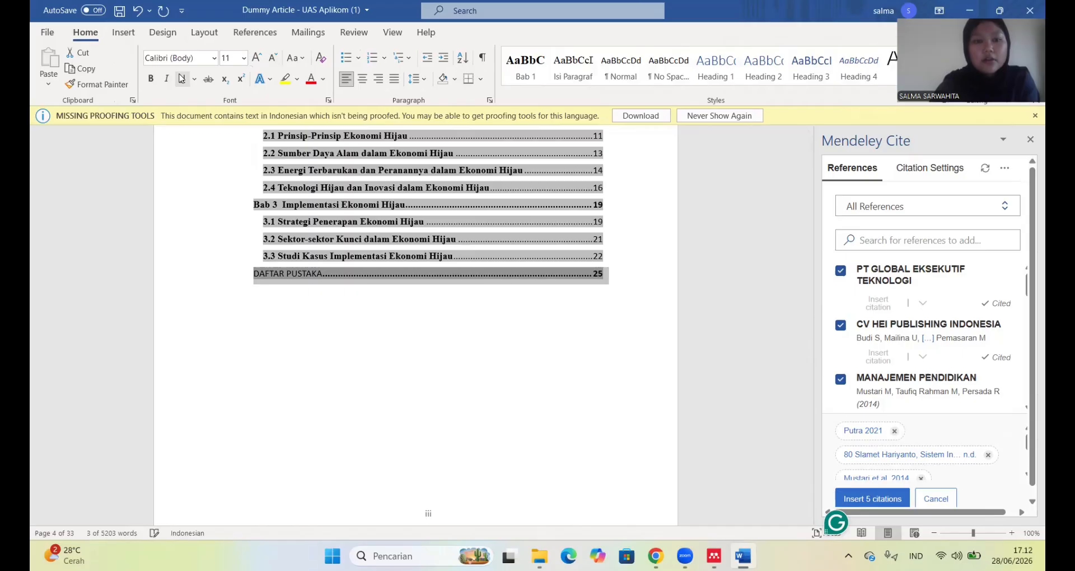
- Set the font of the DAFTAR PUSTAKA entry in the table of contents to Times New Roman, size 12
left_click(214, 58)
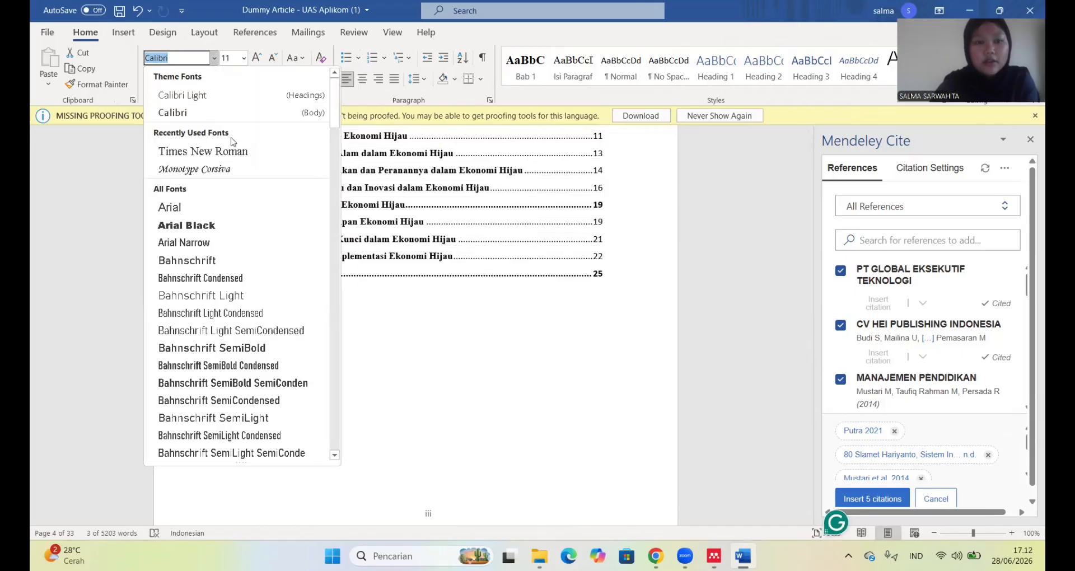
left_click(236, 151)
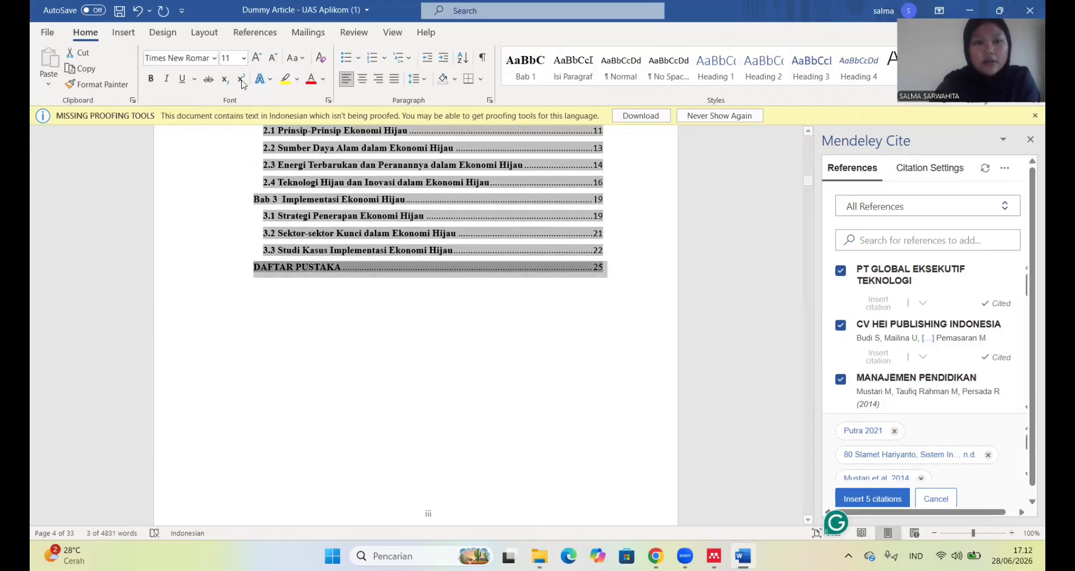
left_click(242, 58)
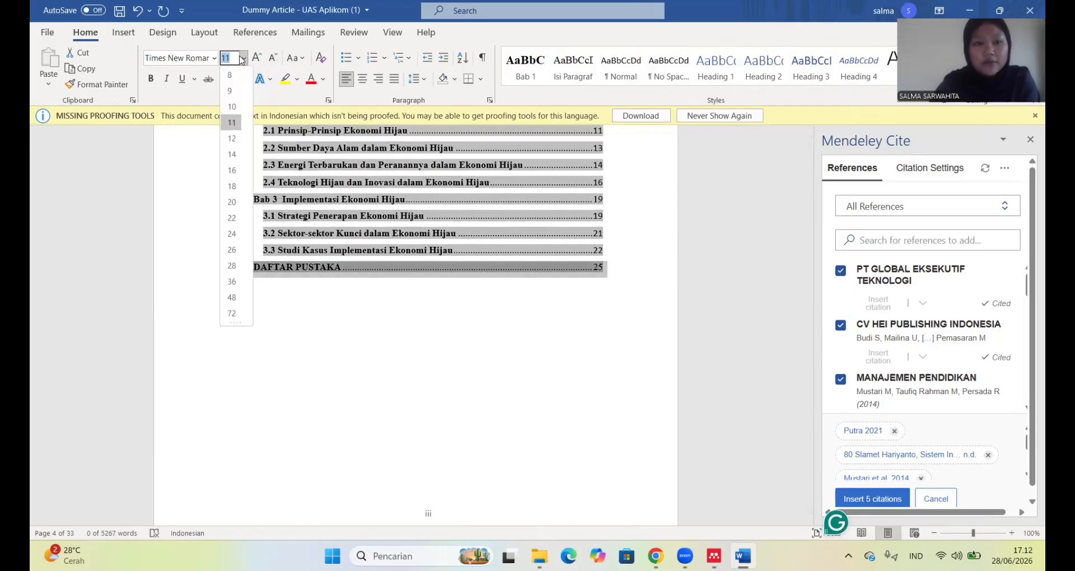
left_click(236, 138)
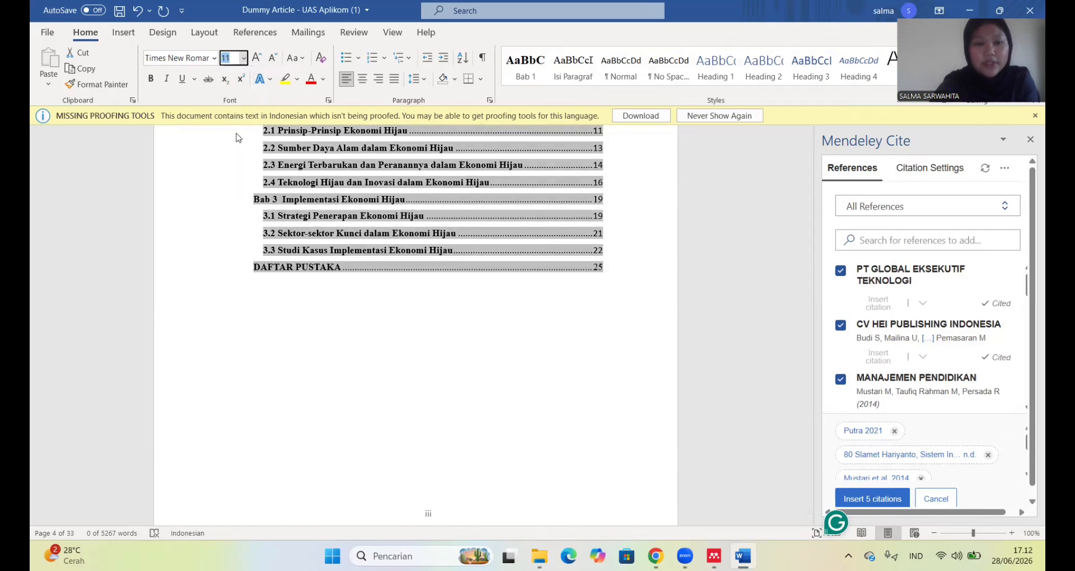
left_click(394, 379)
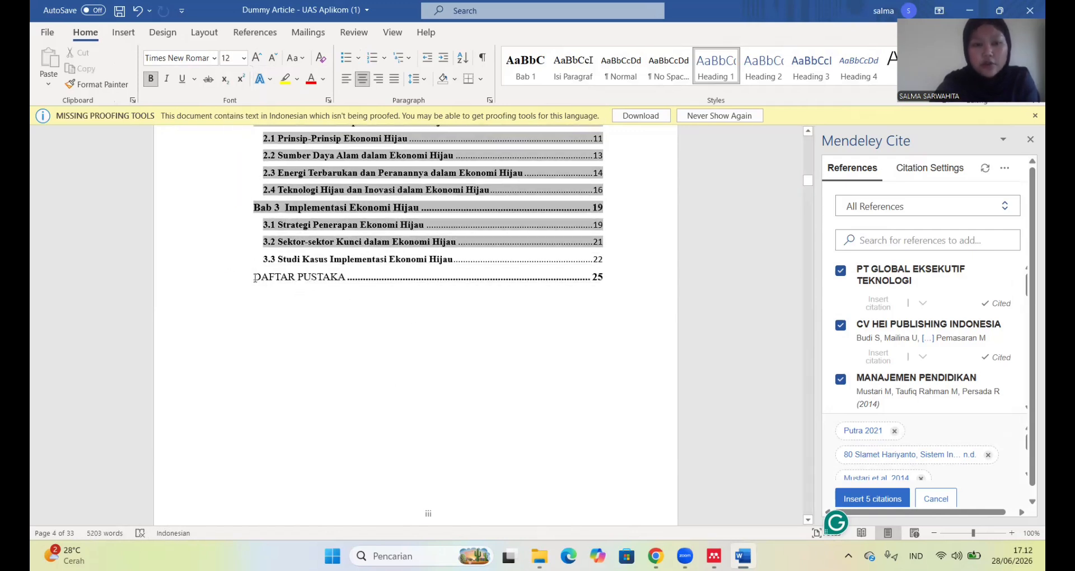
triple_click(302, 277)
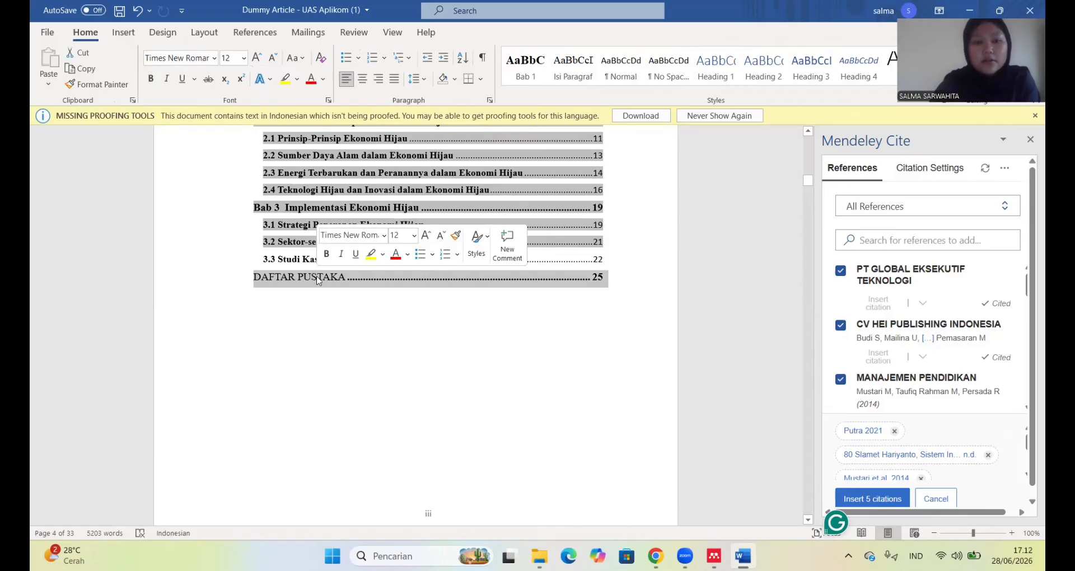
left_click(368, 326)
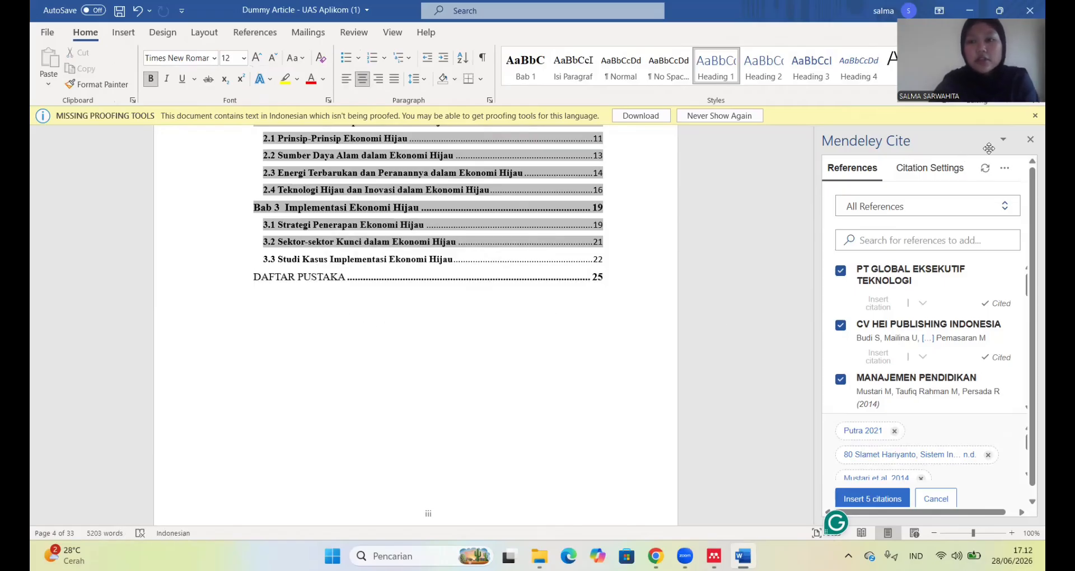
- Close the Mendeley Cite pane and go back to the PENGESAHAN page near the start of the document
left_click(1029, 140)
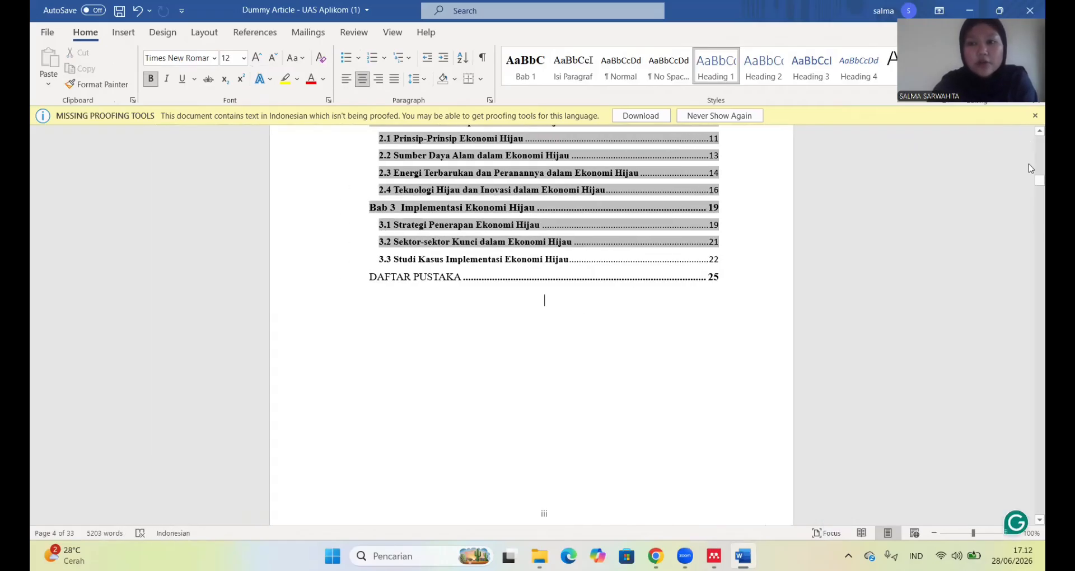
scroll(1029, 174, "up", 3)
scroll(1029, 173, "up", 10)
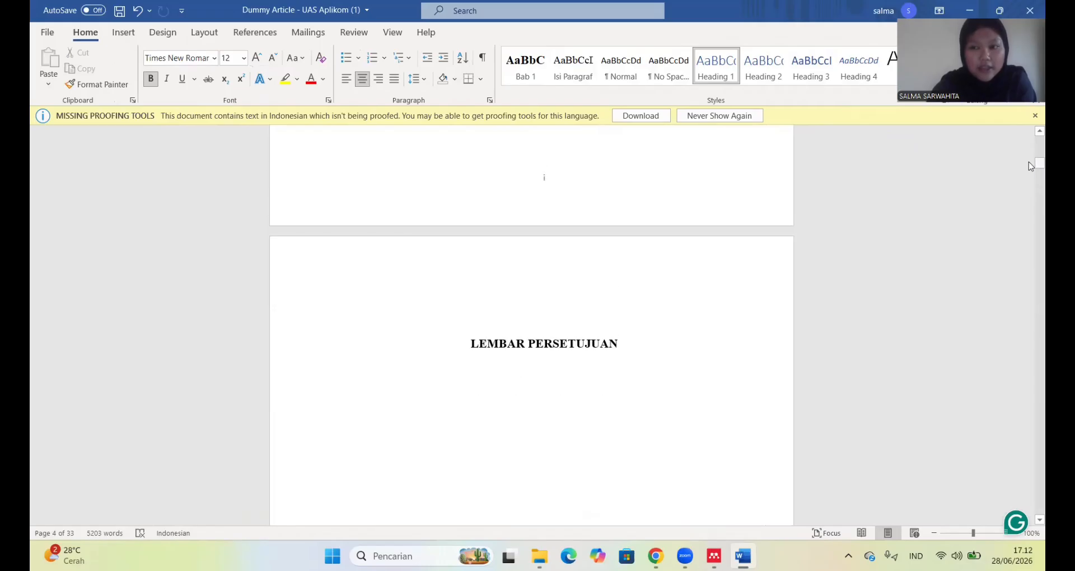
left_click_drag(1029, 159, 1028, 145)
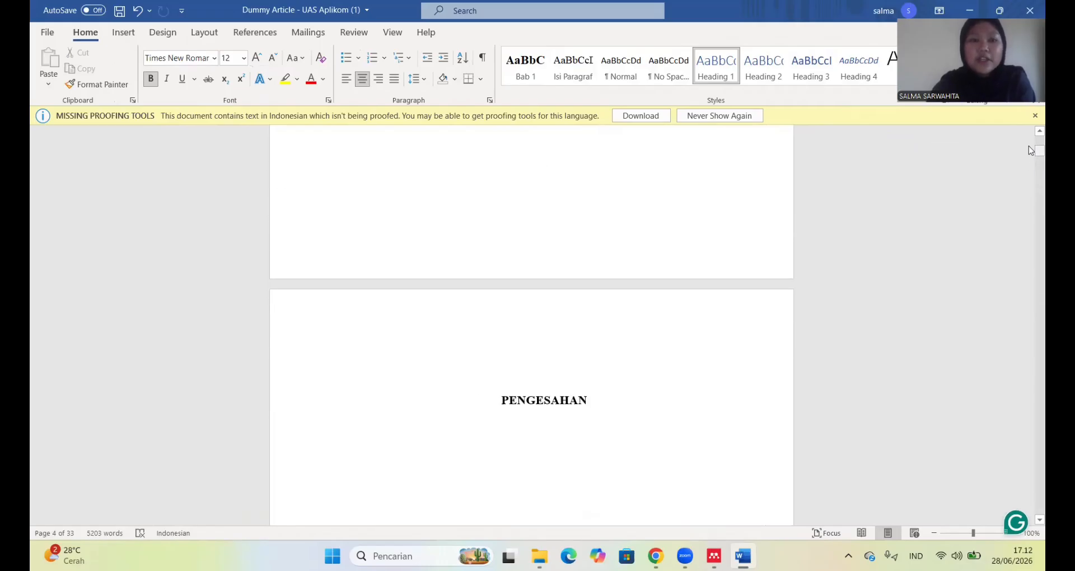